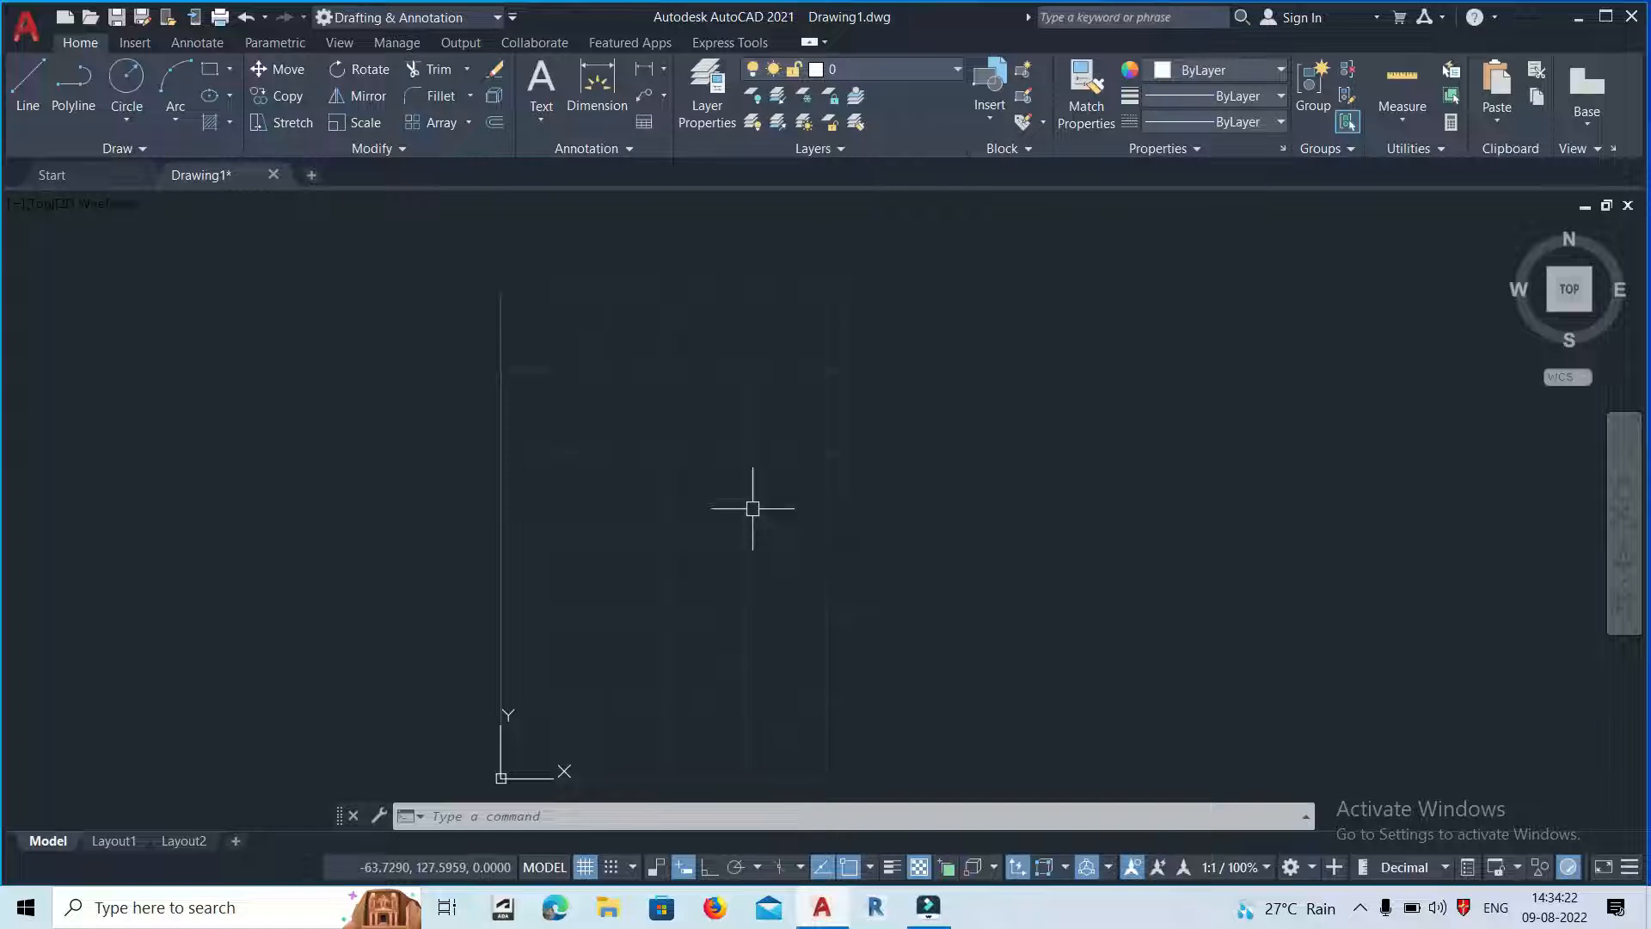
# Draw a zigzag of three connected line segments rising, falling and rising again across the drawing area.
pyautogui.click(28, 105)
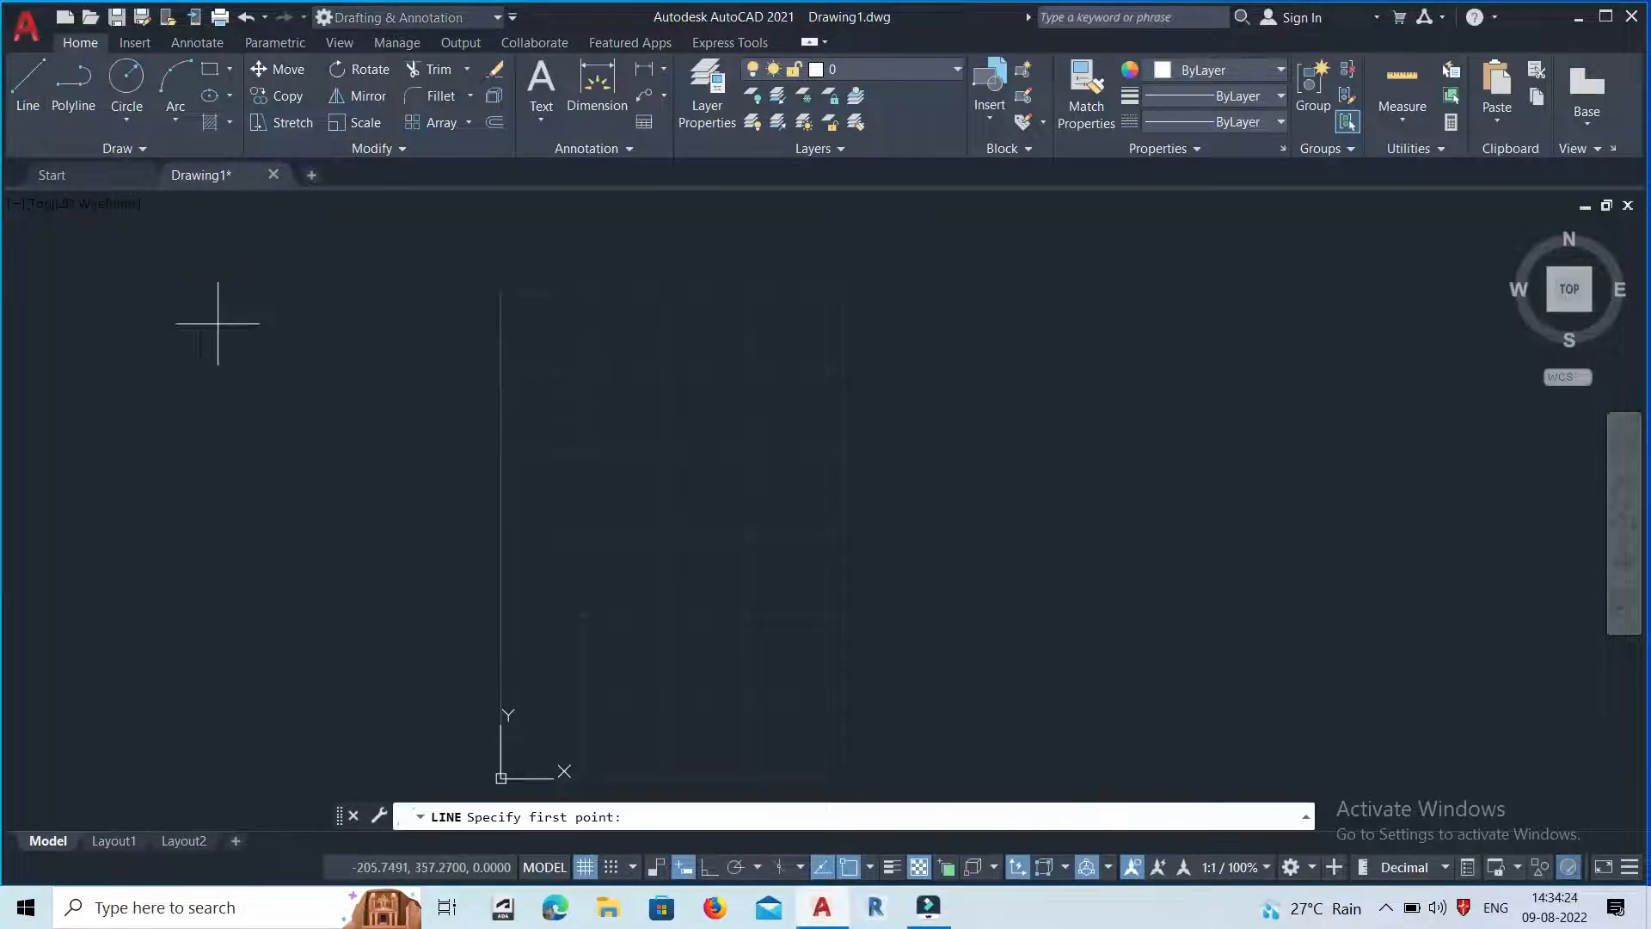
pyautogui.click(593, 564)
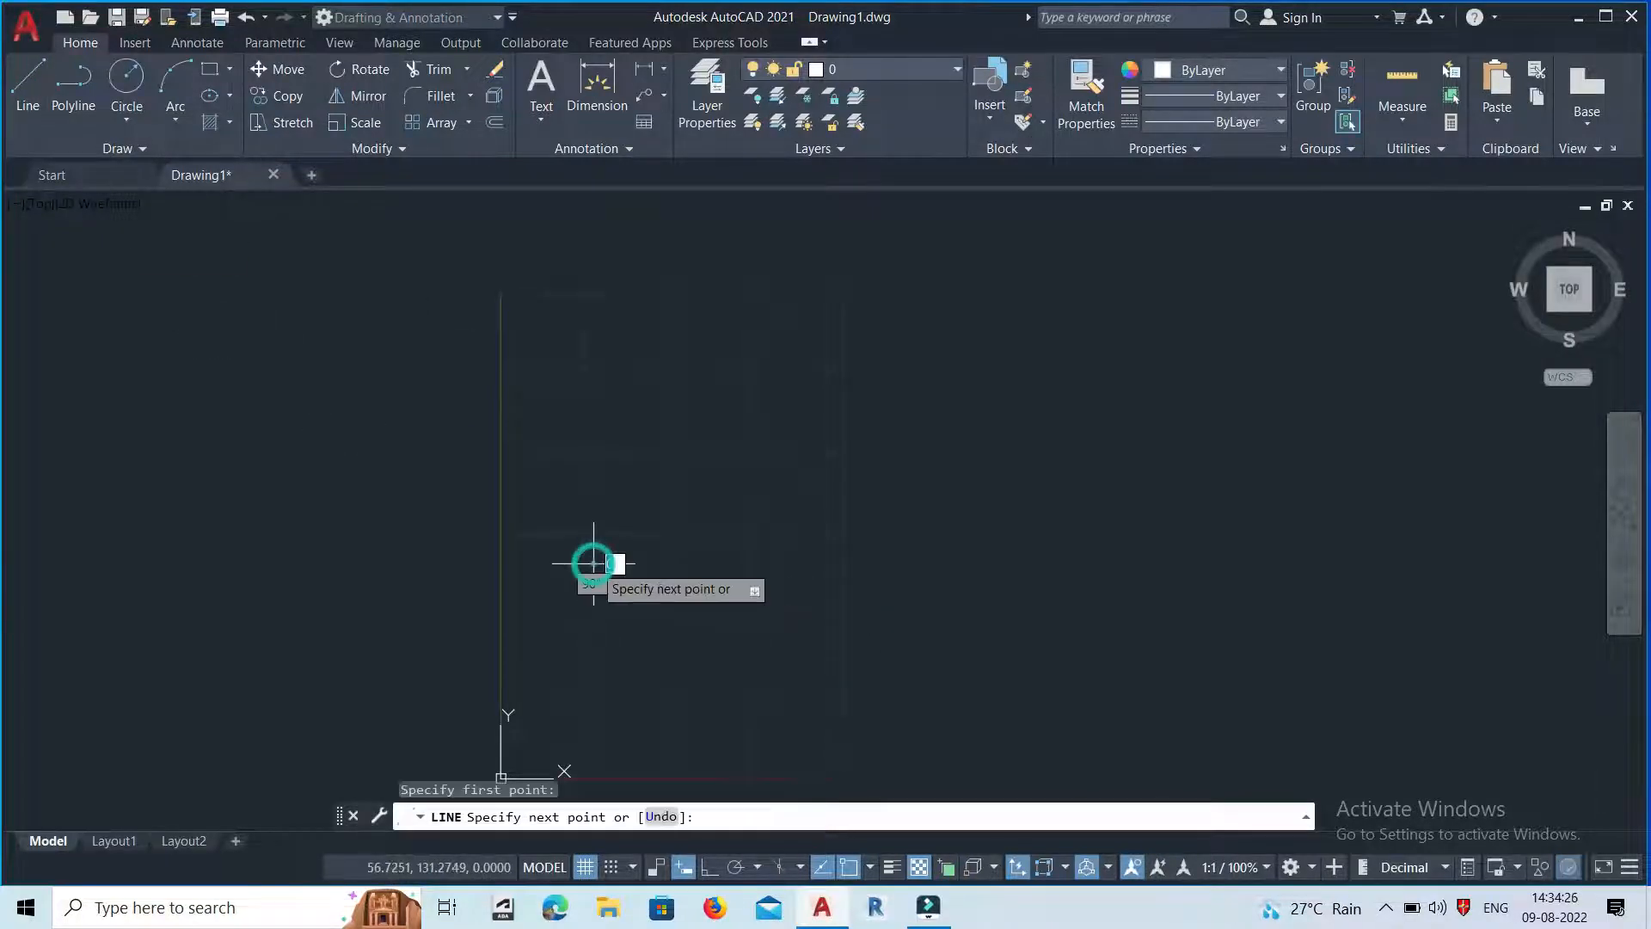
pyautogui.click(851, 367)
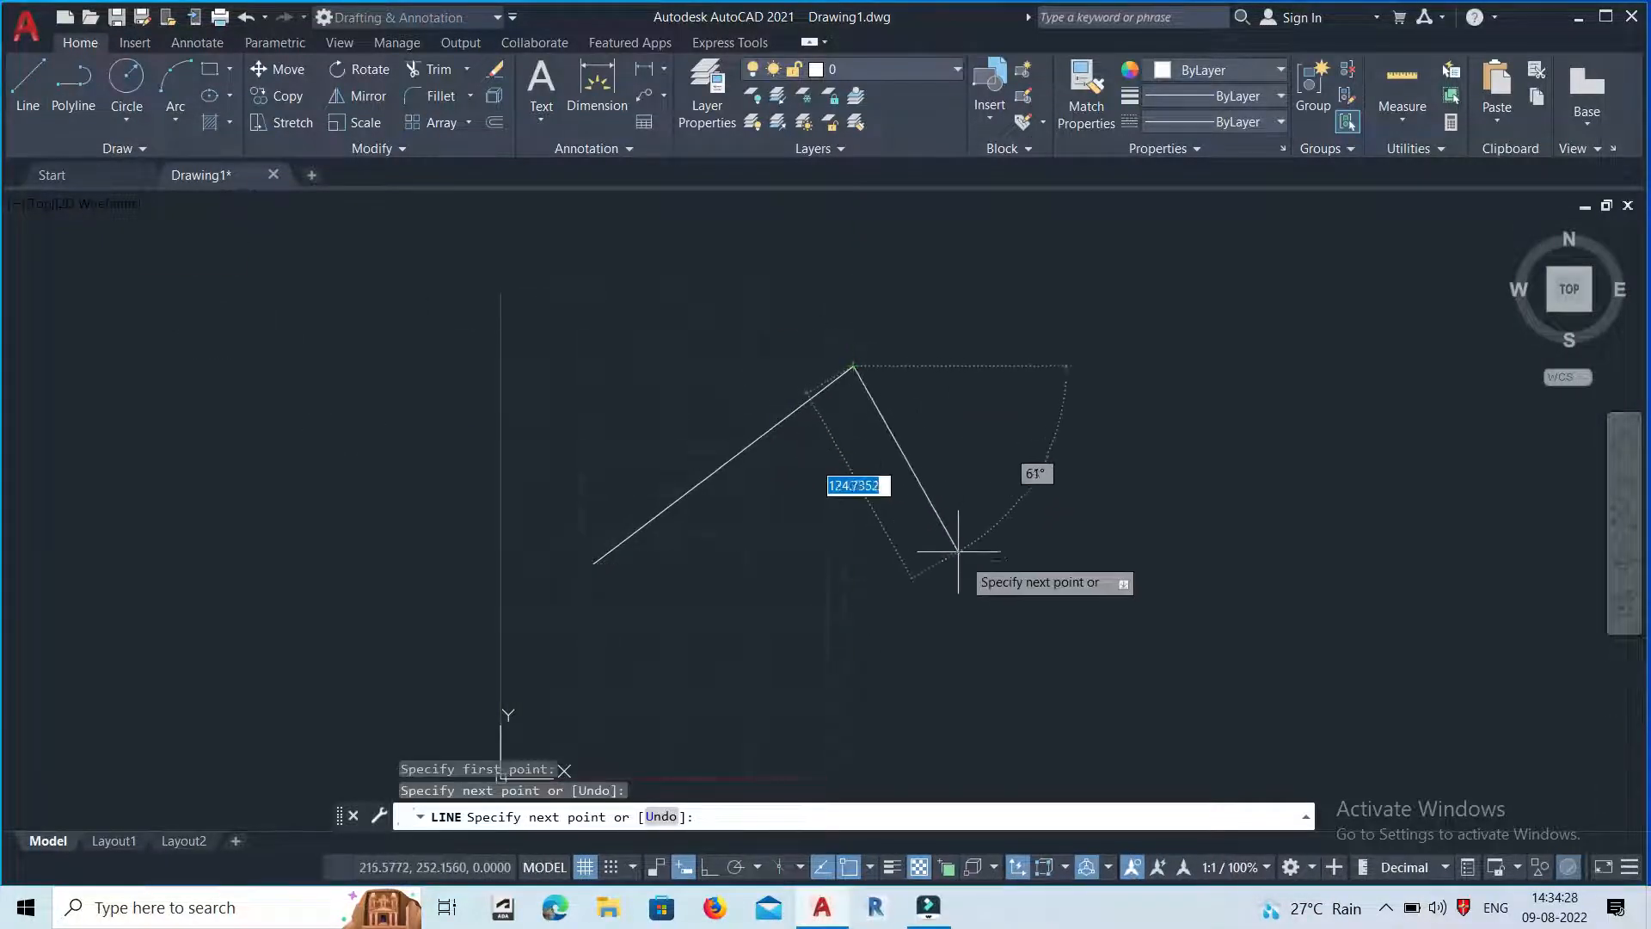
pyautogui.click(970, 564)
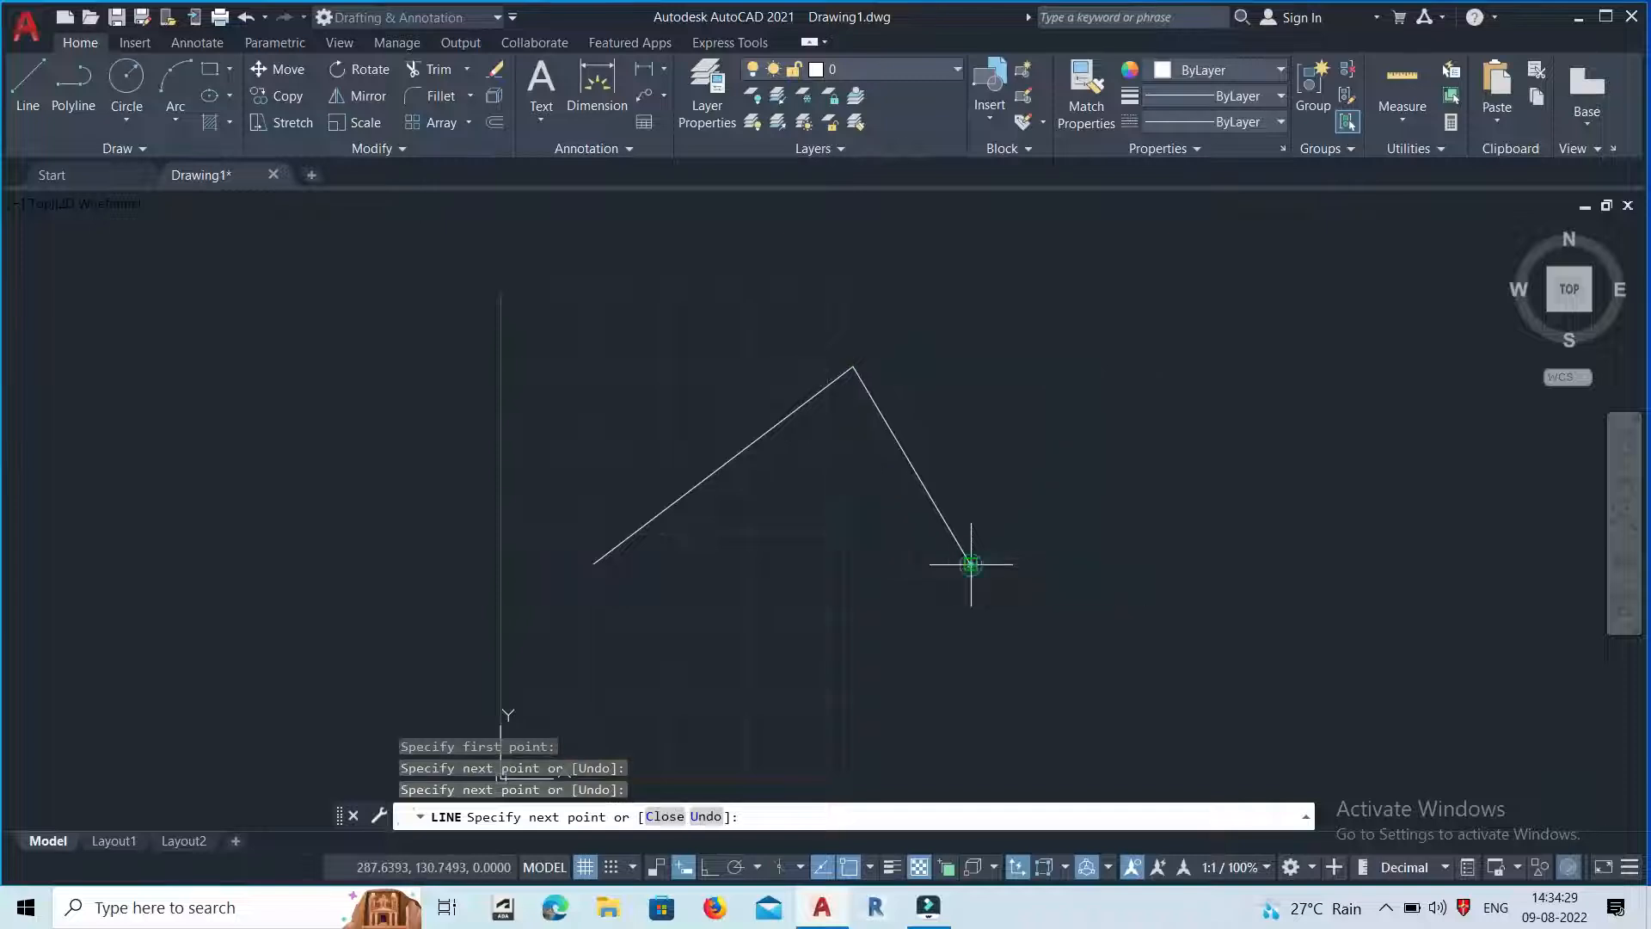
pyautogui.click(1090, 388)
pyautogui.press('Return')
pyautogui.scroll(2, 757, 463)
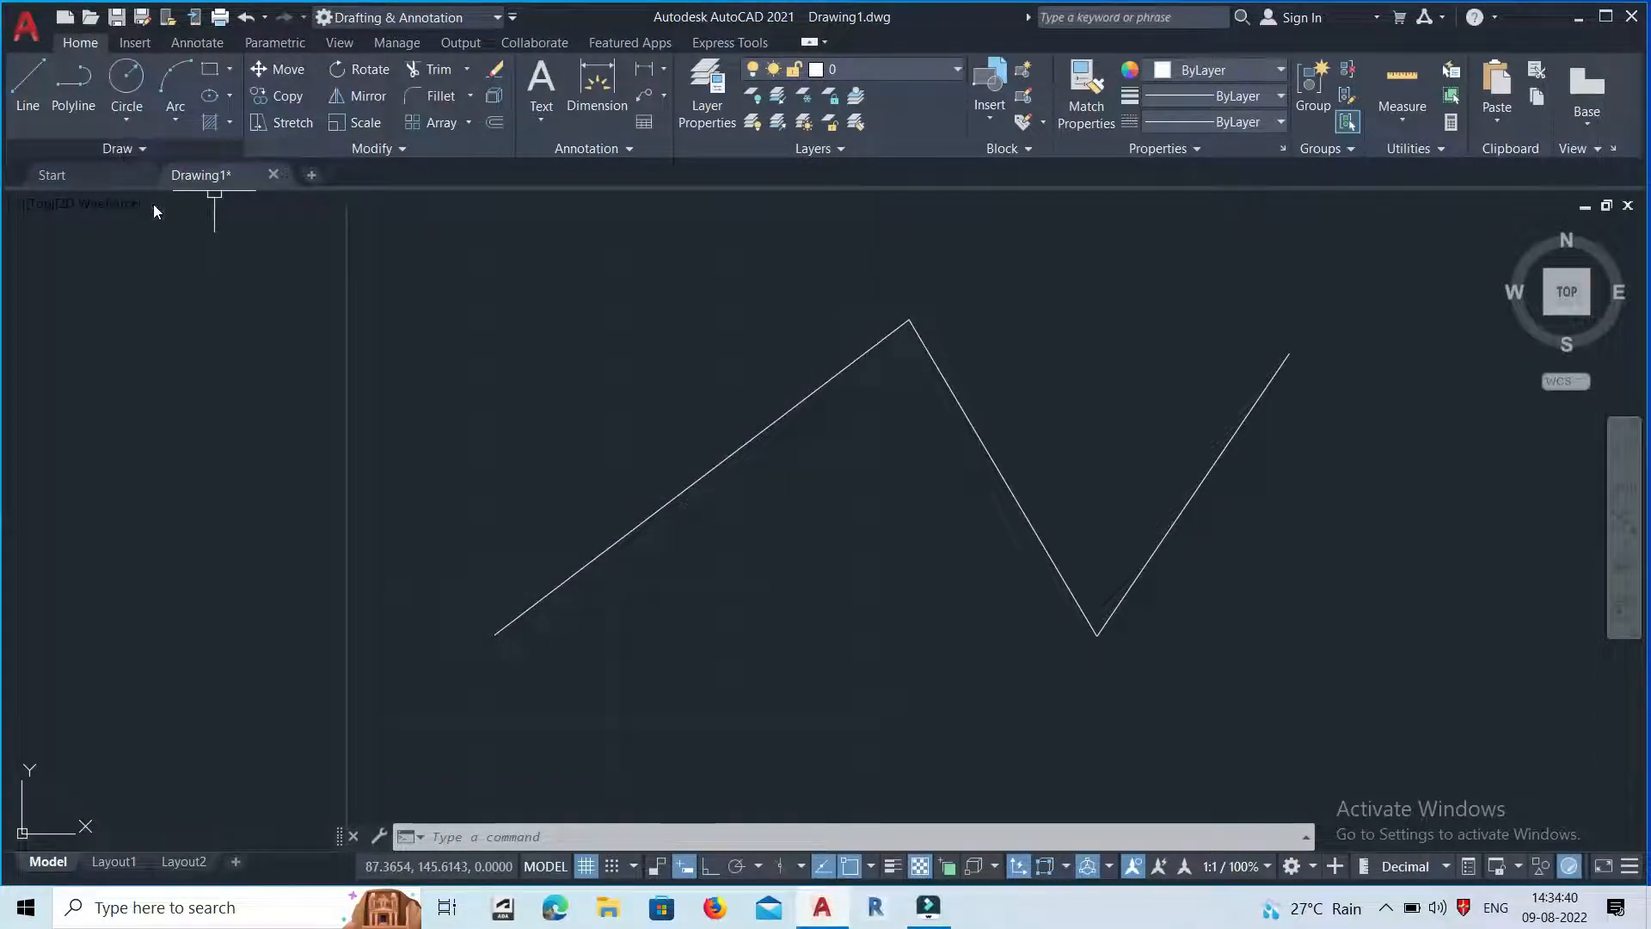
# Erase the three zigzag line segments.
pyautogui.click(1287, 746)
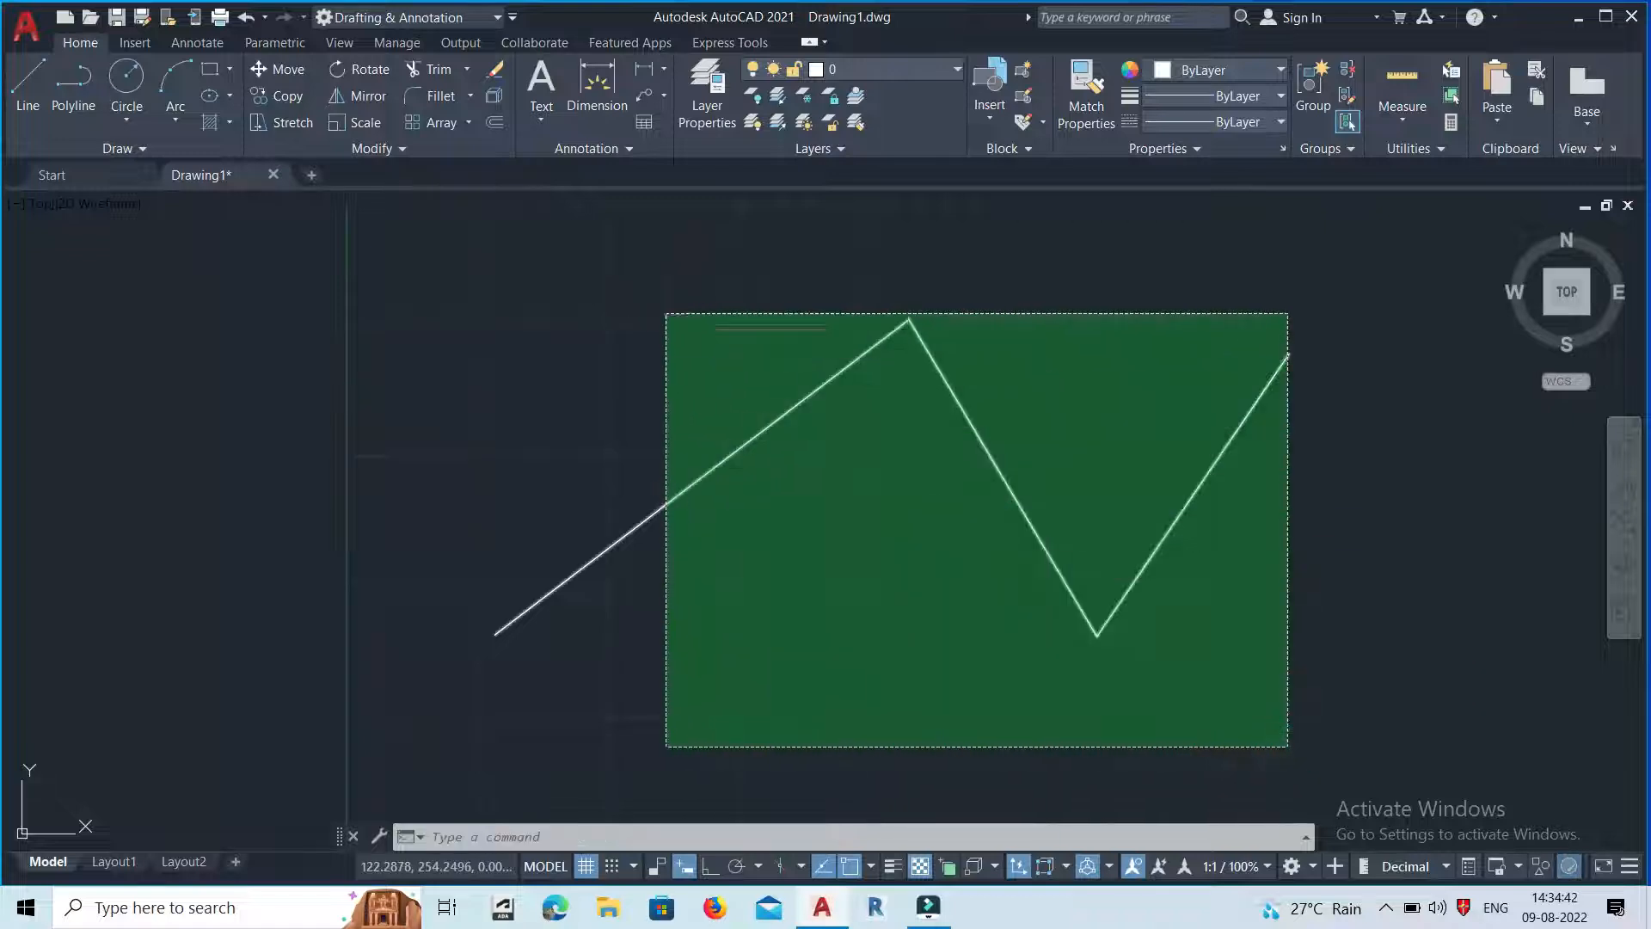
pyautogui.click(665, 313)
pyautogui.press('Delete')
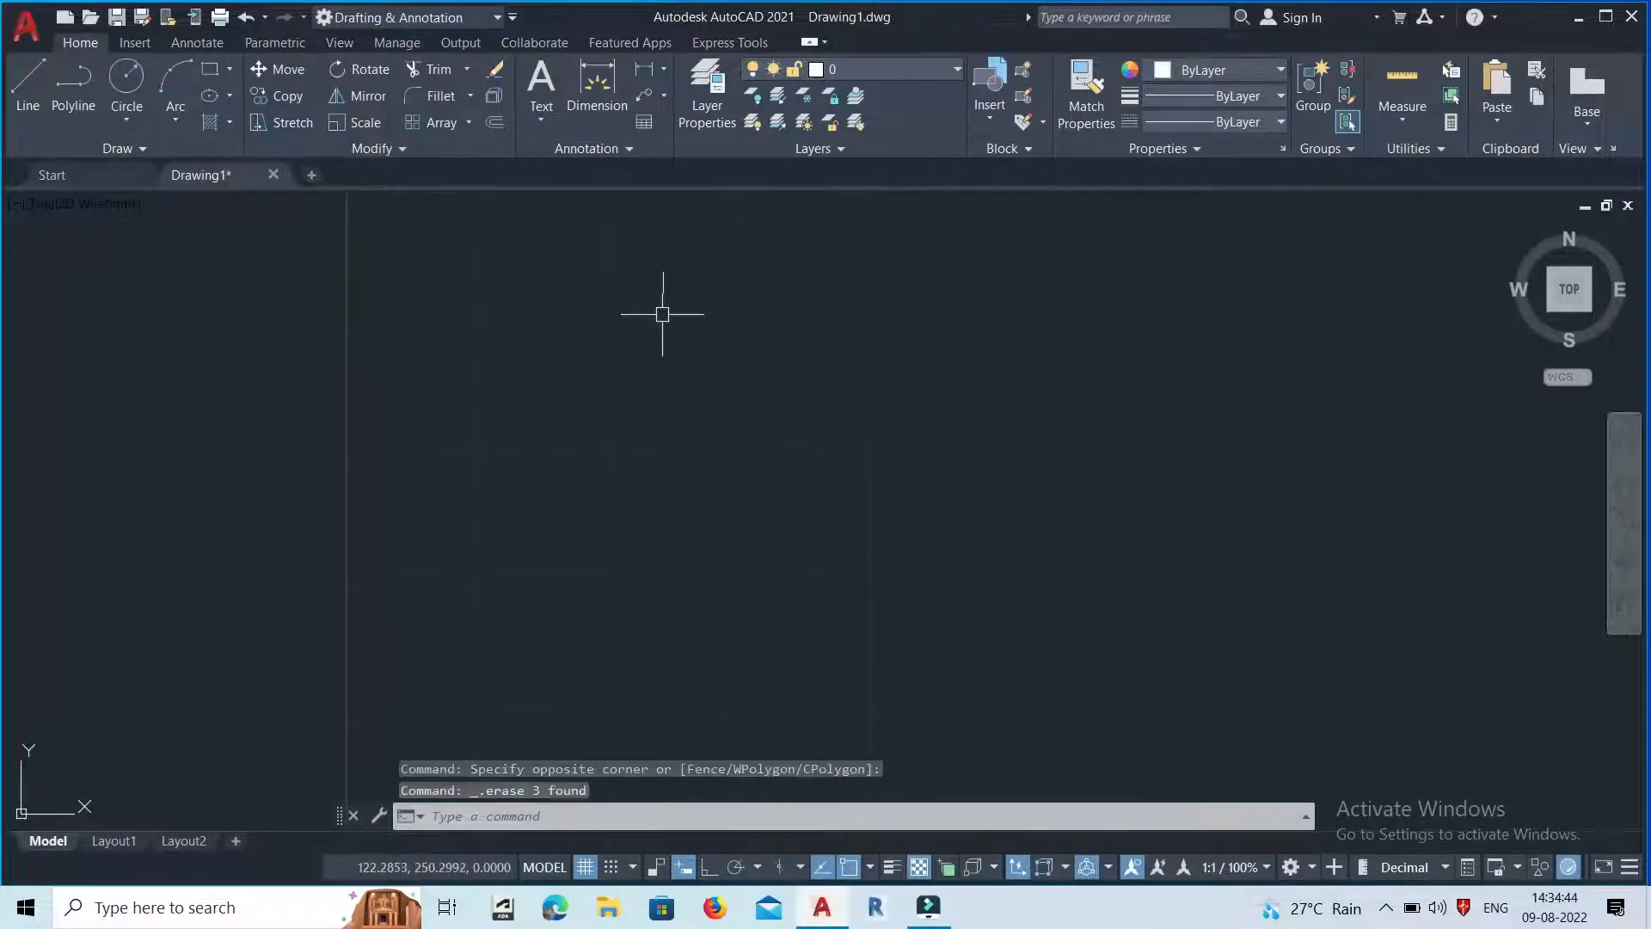
pyautogui.click(102, 155)
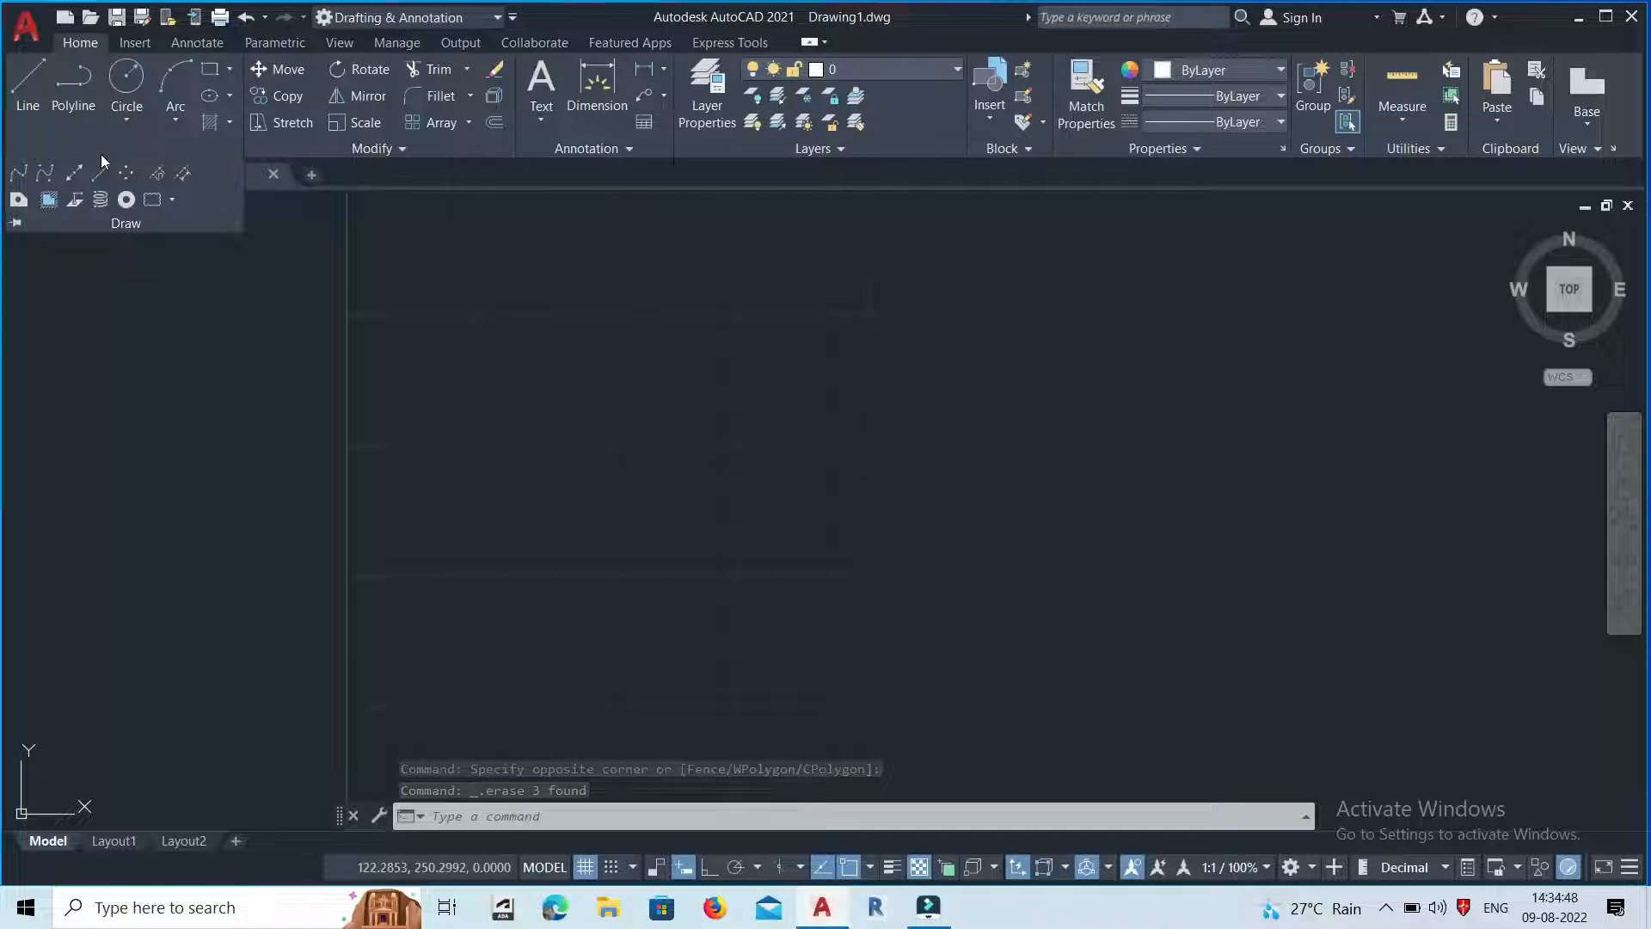
pyautogui.click(21, 178)
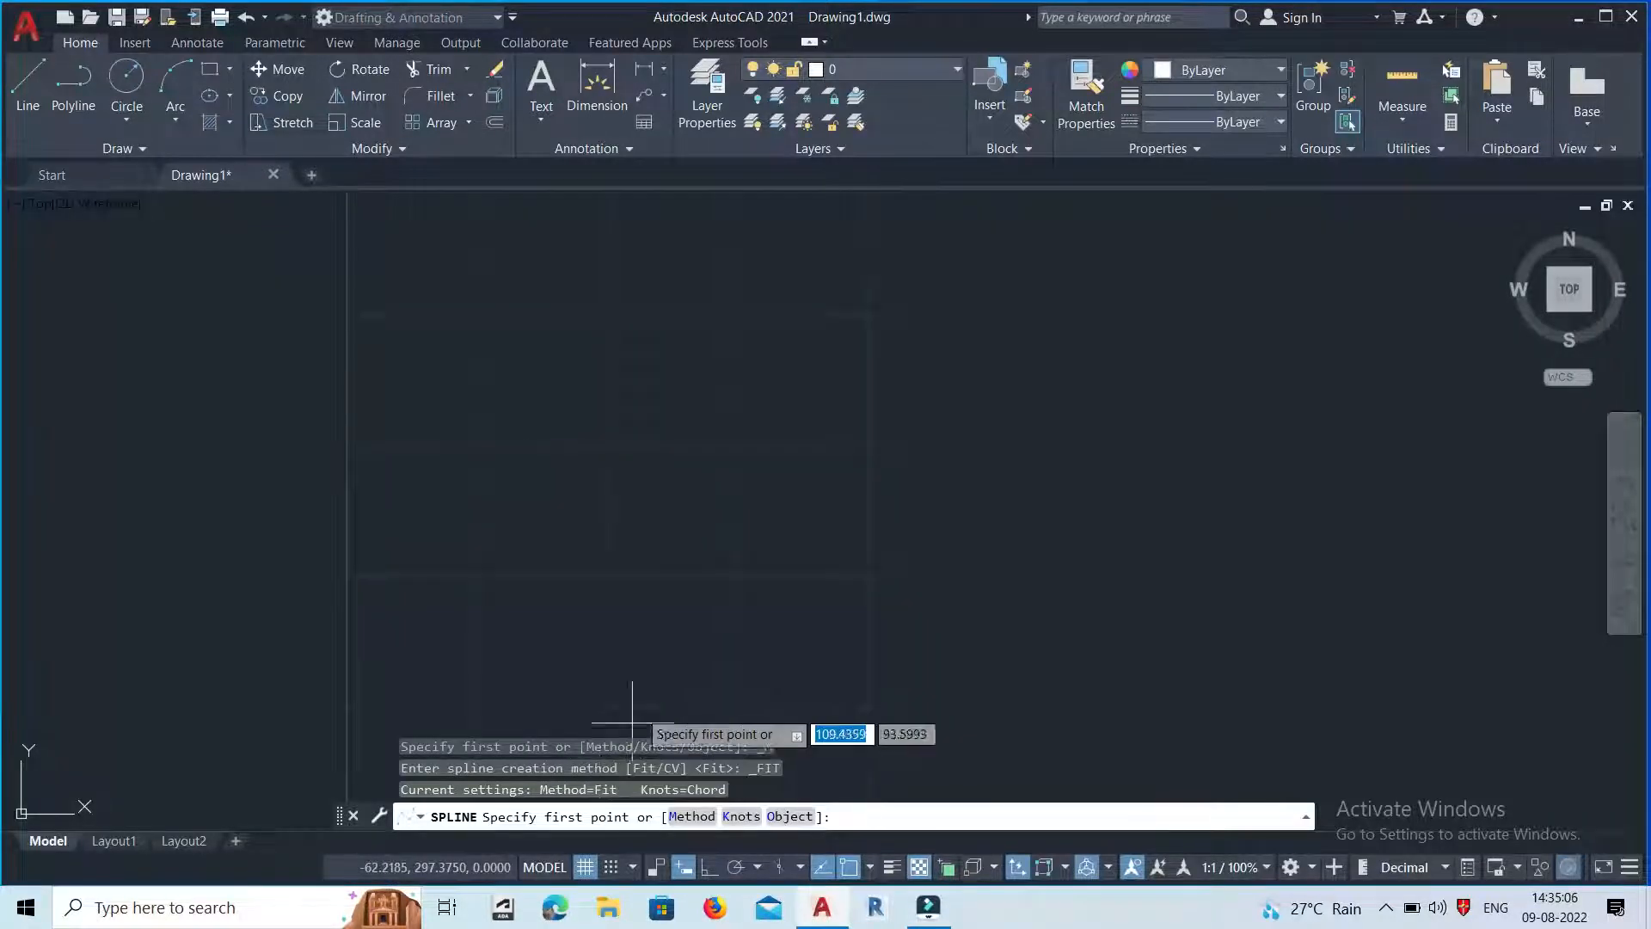
pyautogui.click(473, 570)
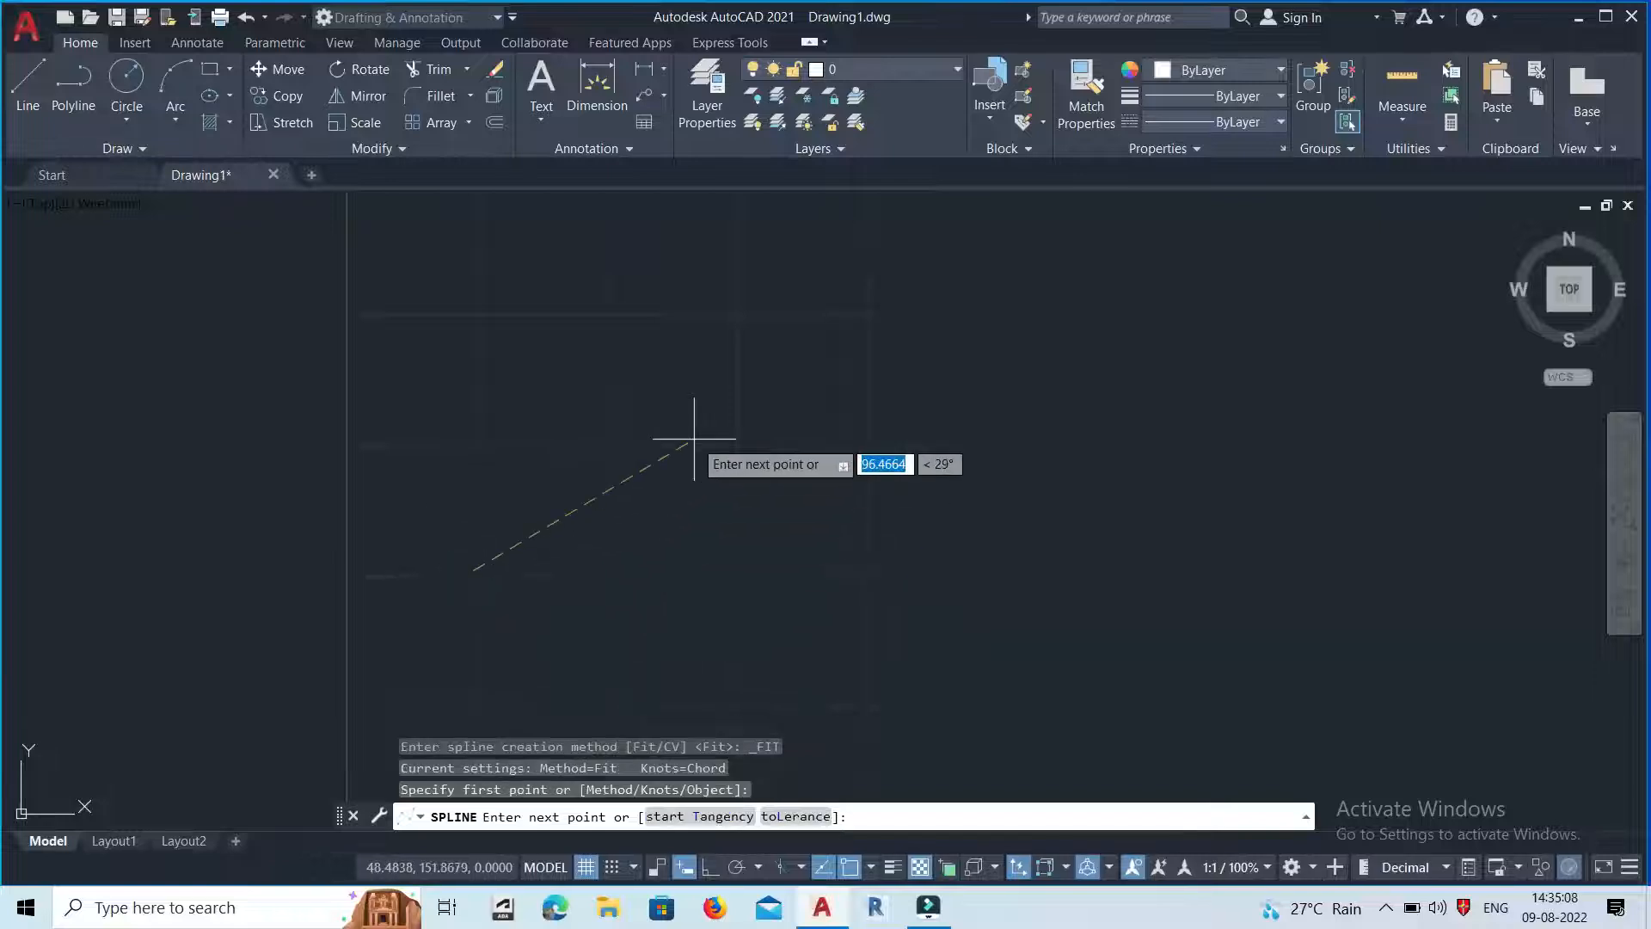
pyautogui.click(744, 311)
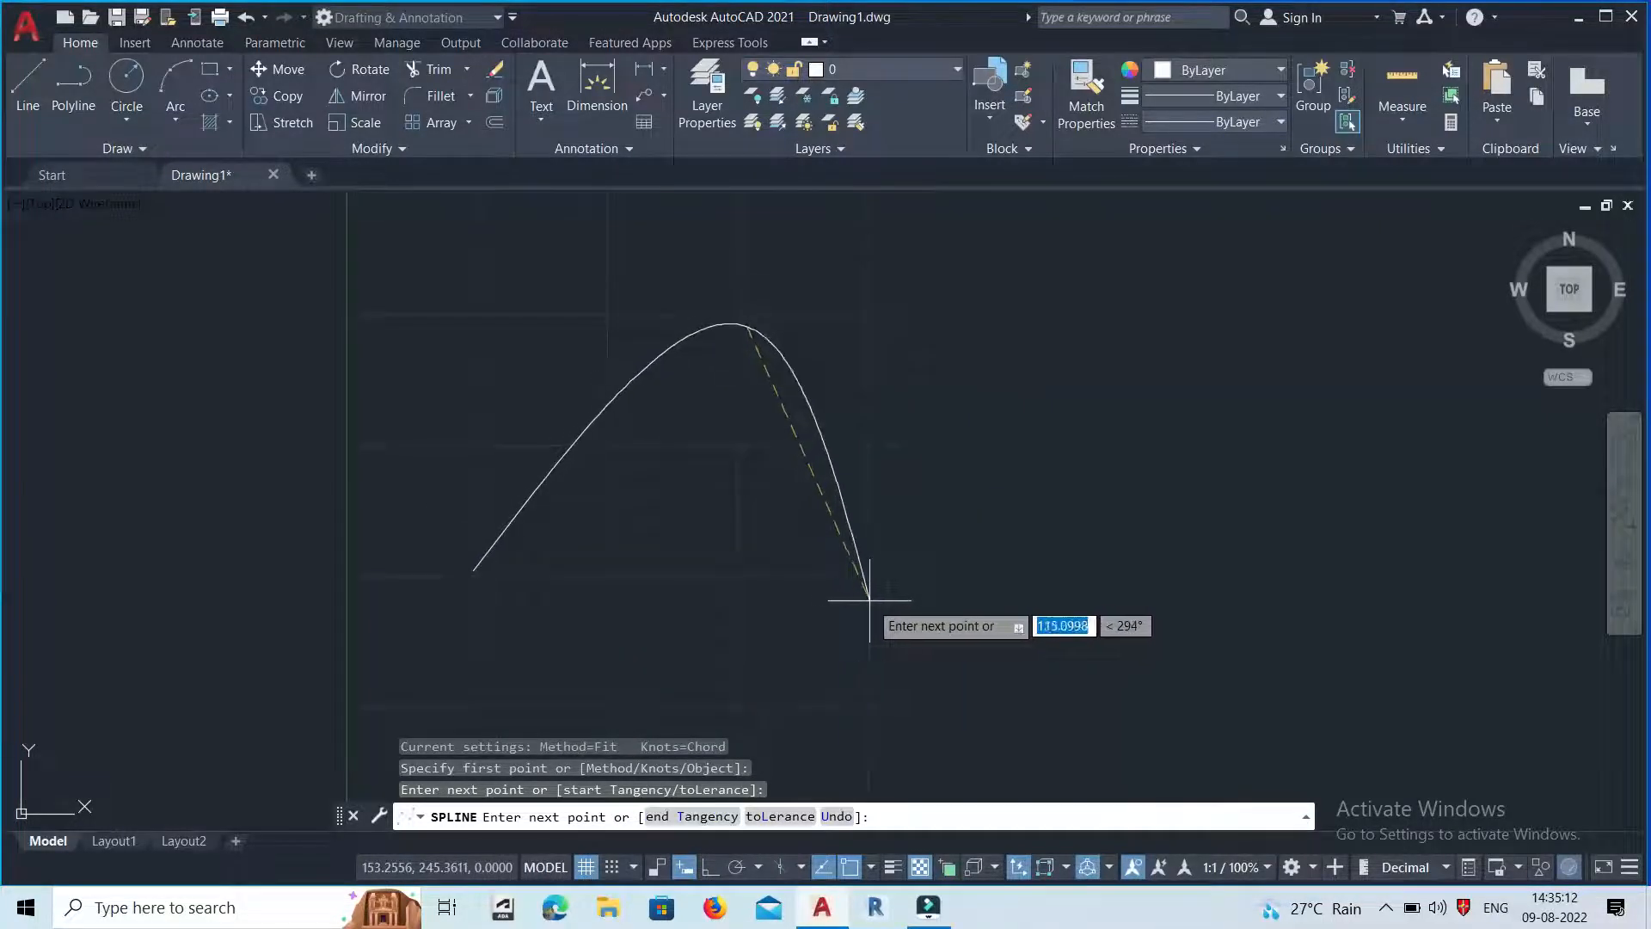
pyautogui.click(918, 598)
pyautogui.scroll(-4, 676, 572)
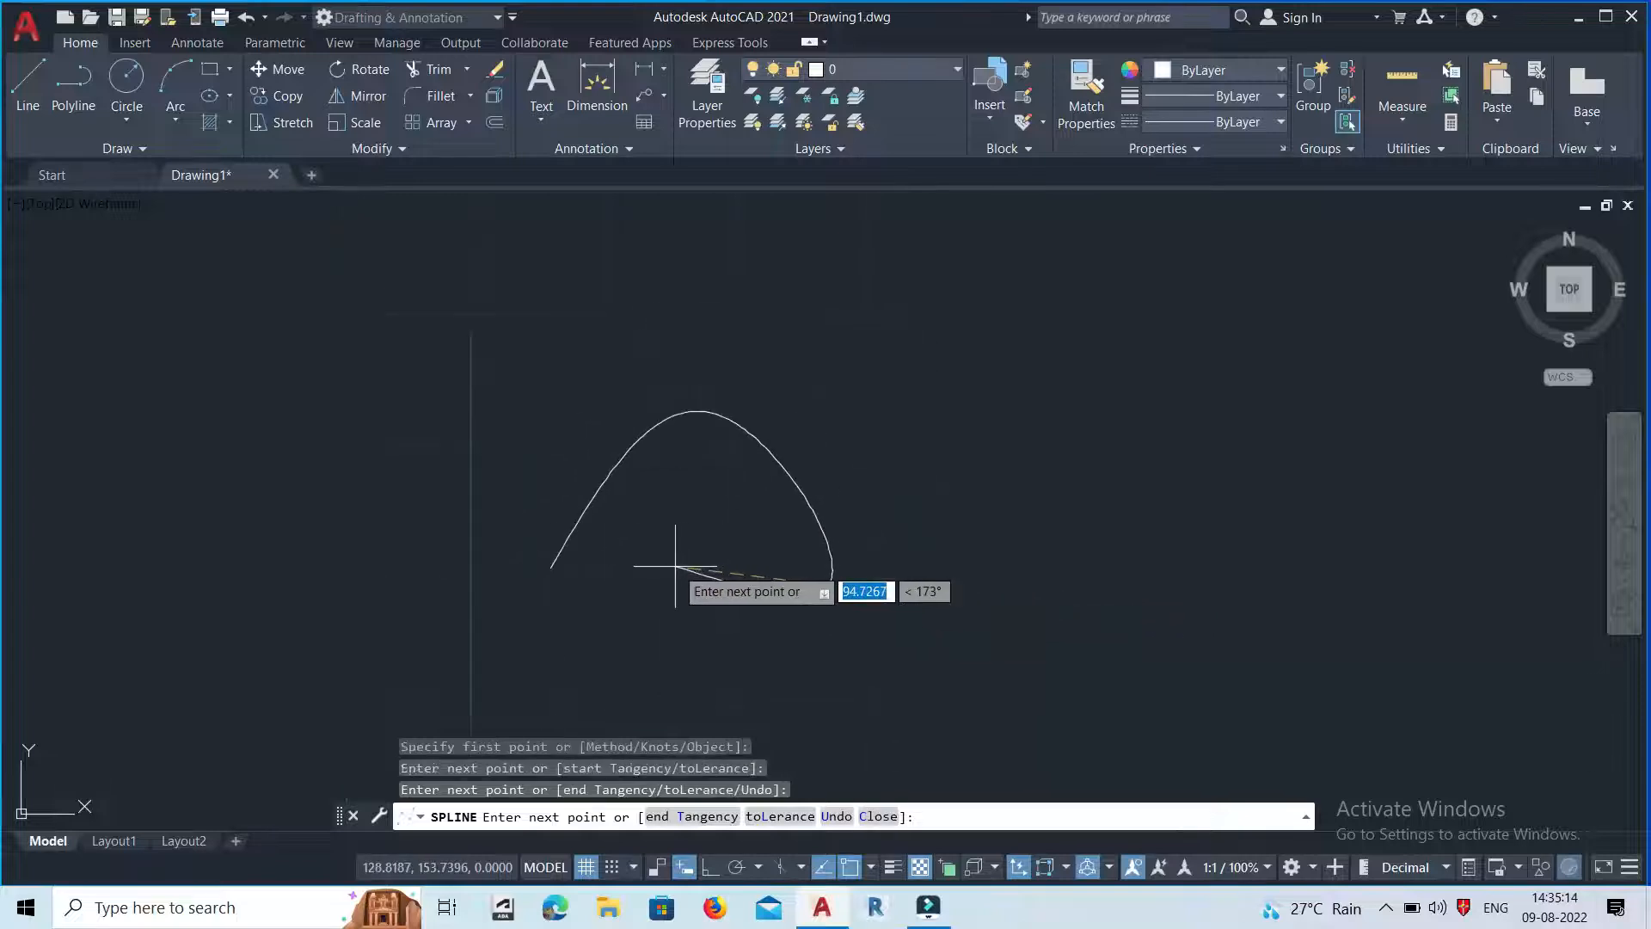
pyautogui.click(947, 328)
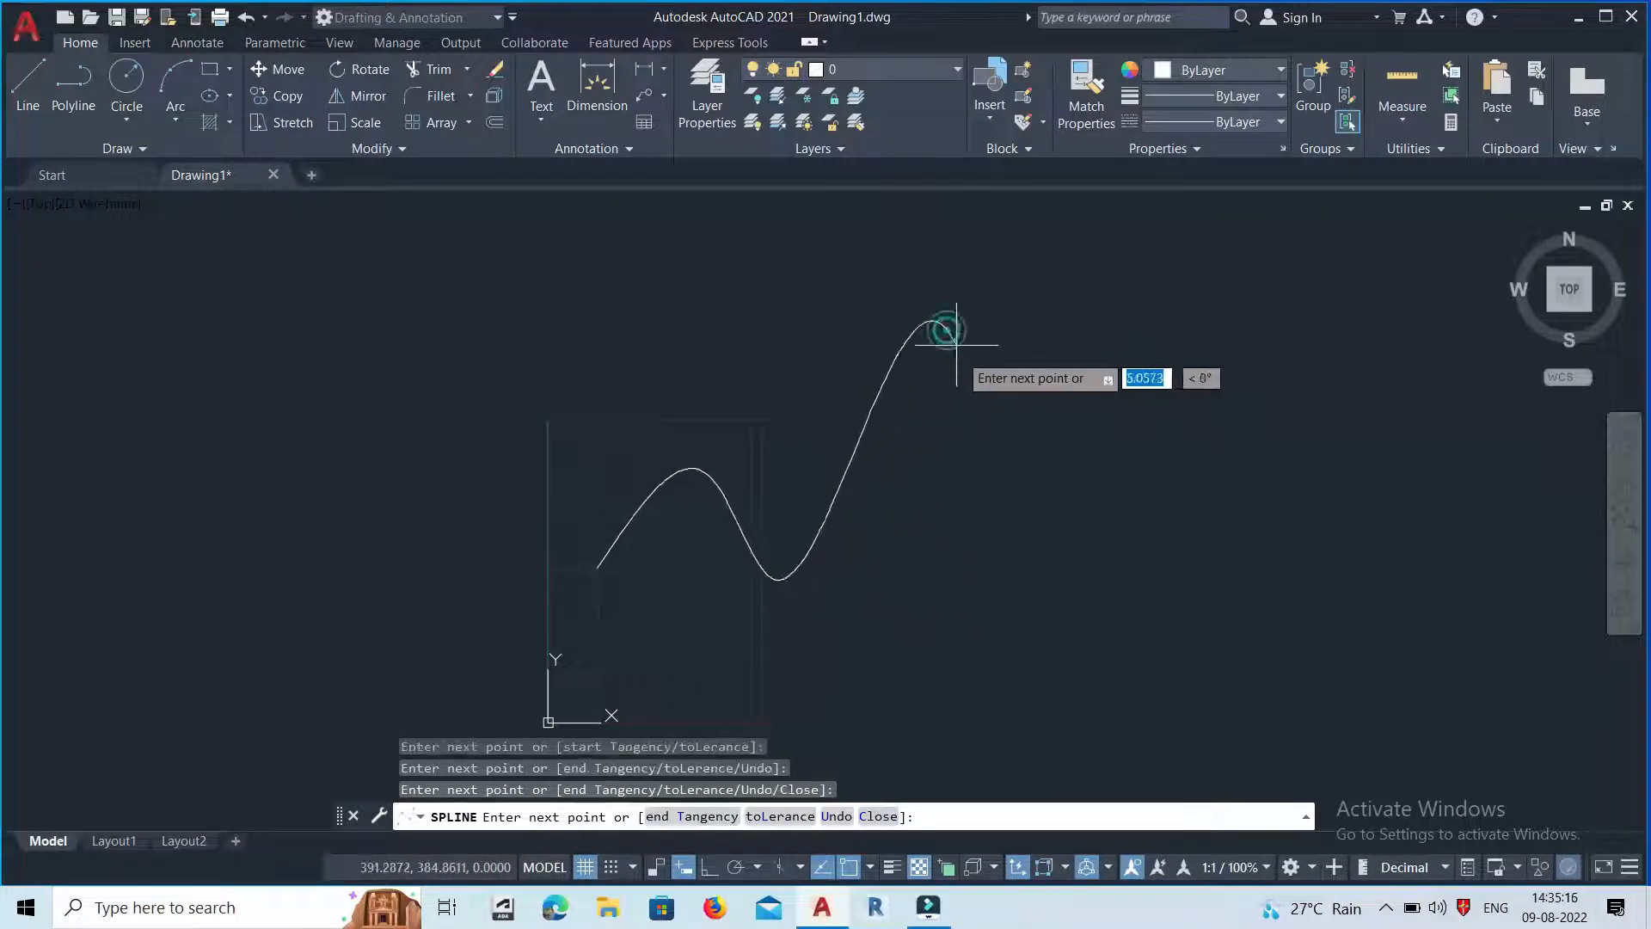
pyautogui.click(1072, 590)
pyautogui.scroll(-2, 663, 532)
pyautogui.click(1121, 287)
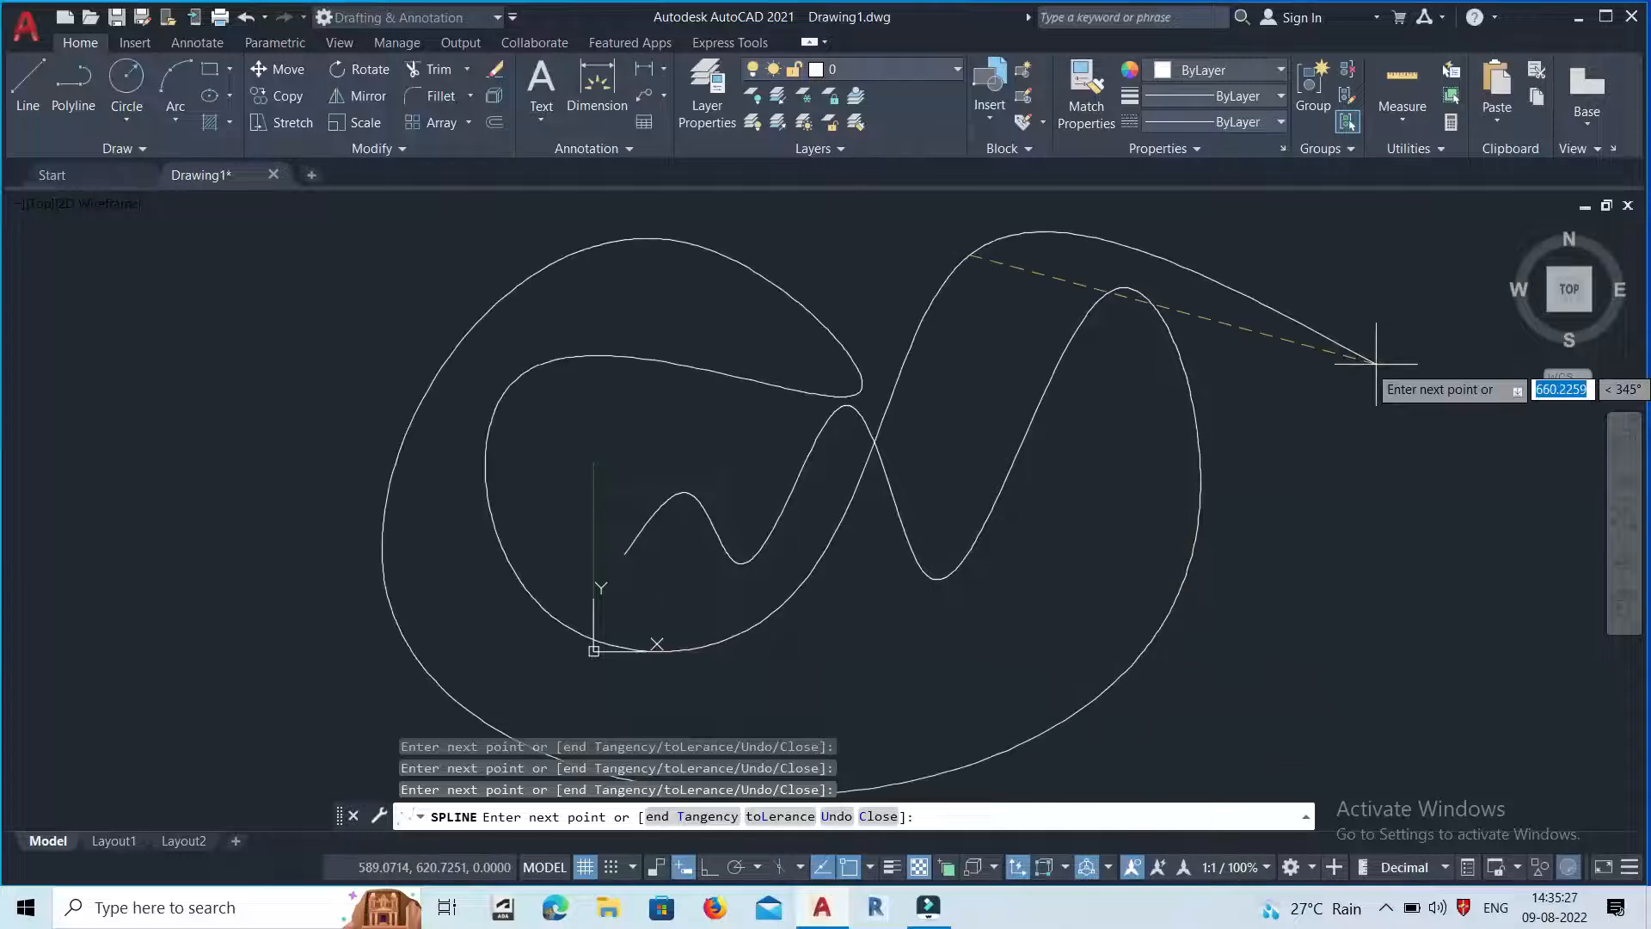
pyautogui.click(1373, 361)
pyautogui.click(1245, 590)
pyautogui.click(1073, 505)
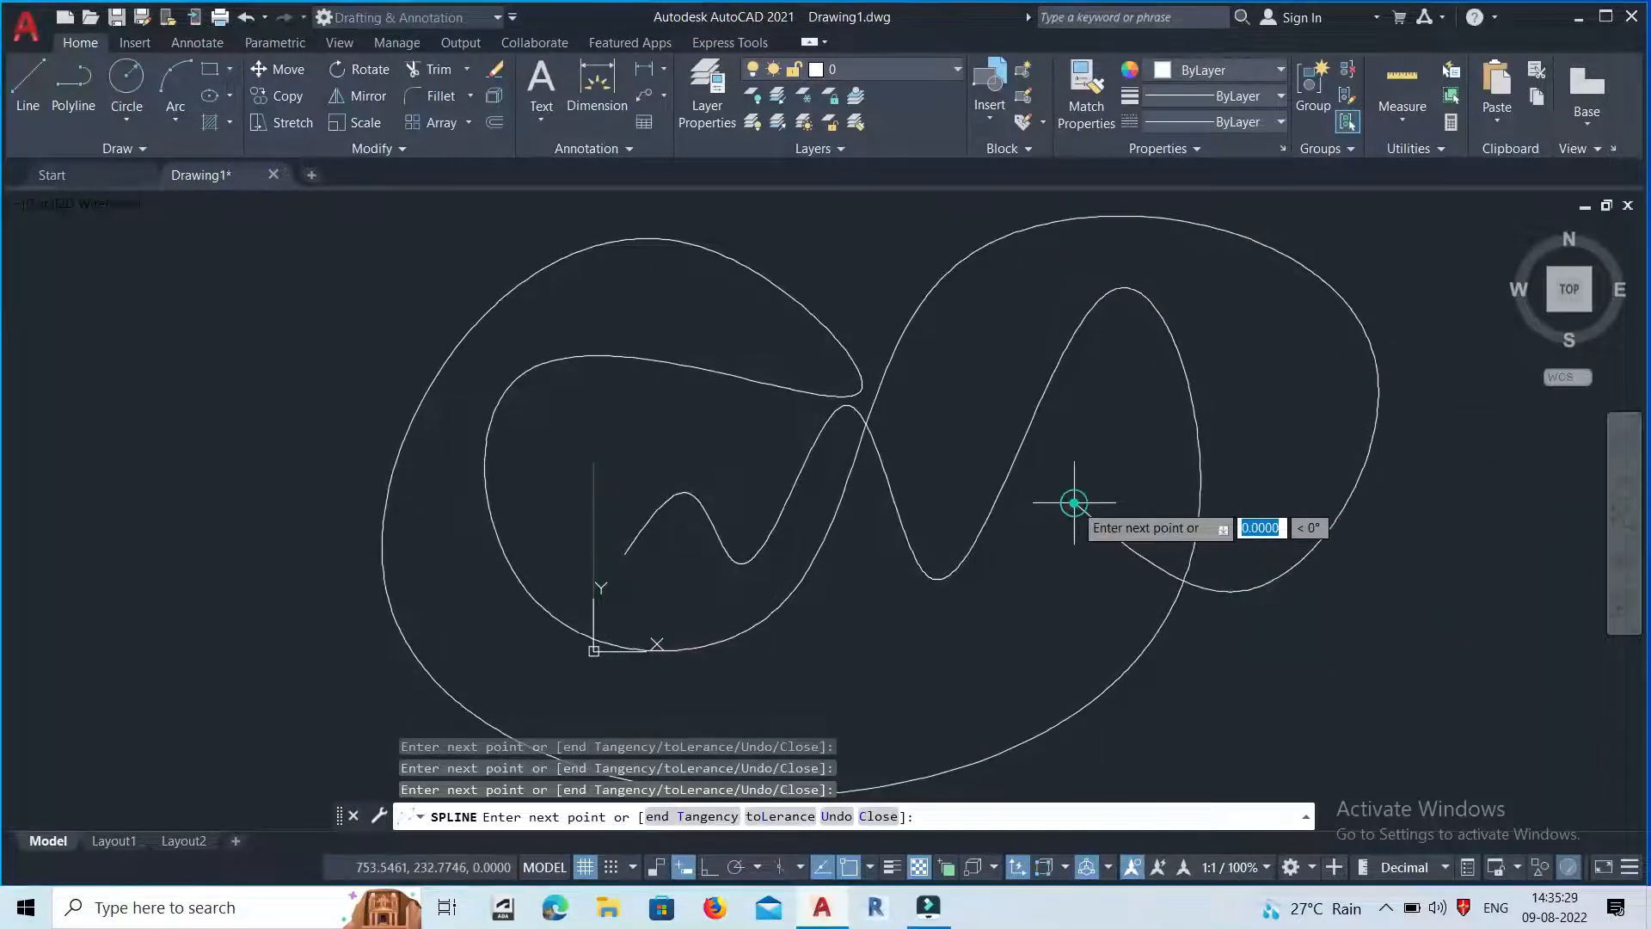
pyautogui.click(1205, 758)
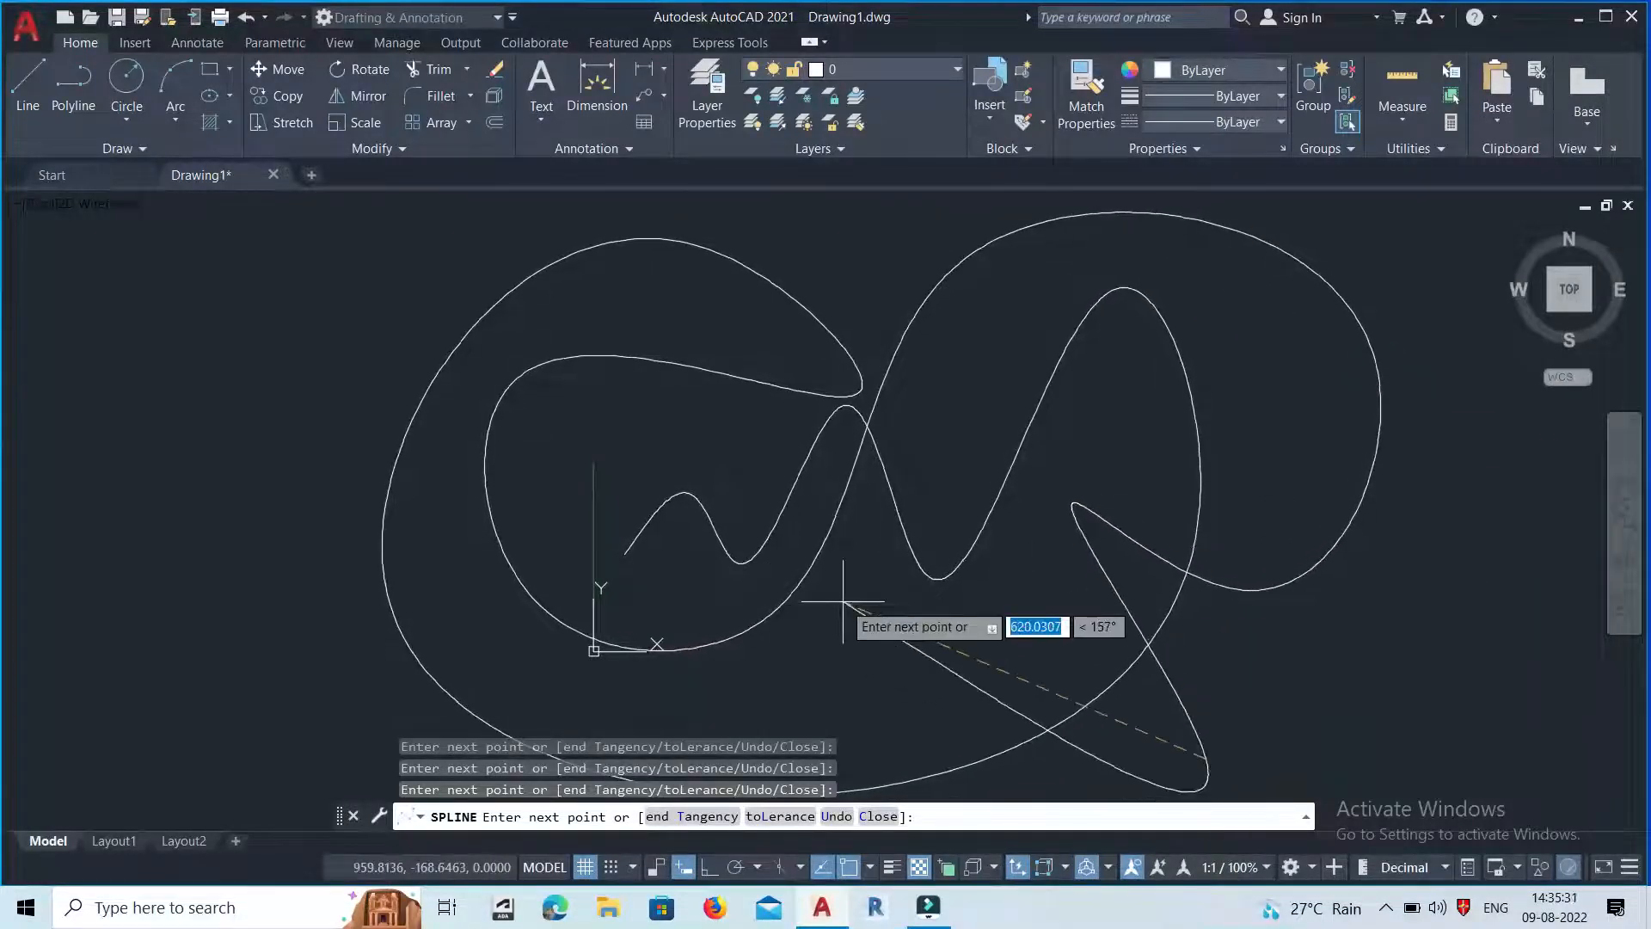
pyautogui.click(1004, 357)
pyautogui.click(246, 280)
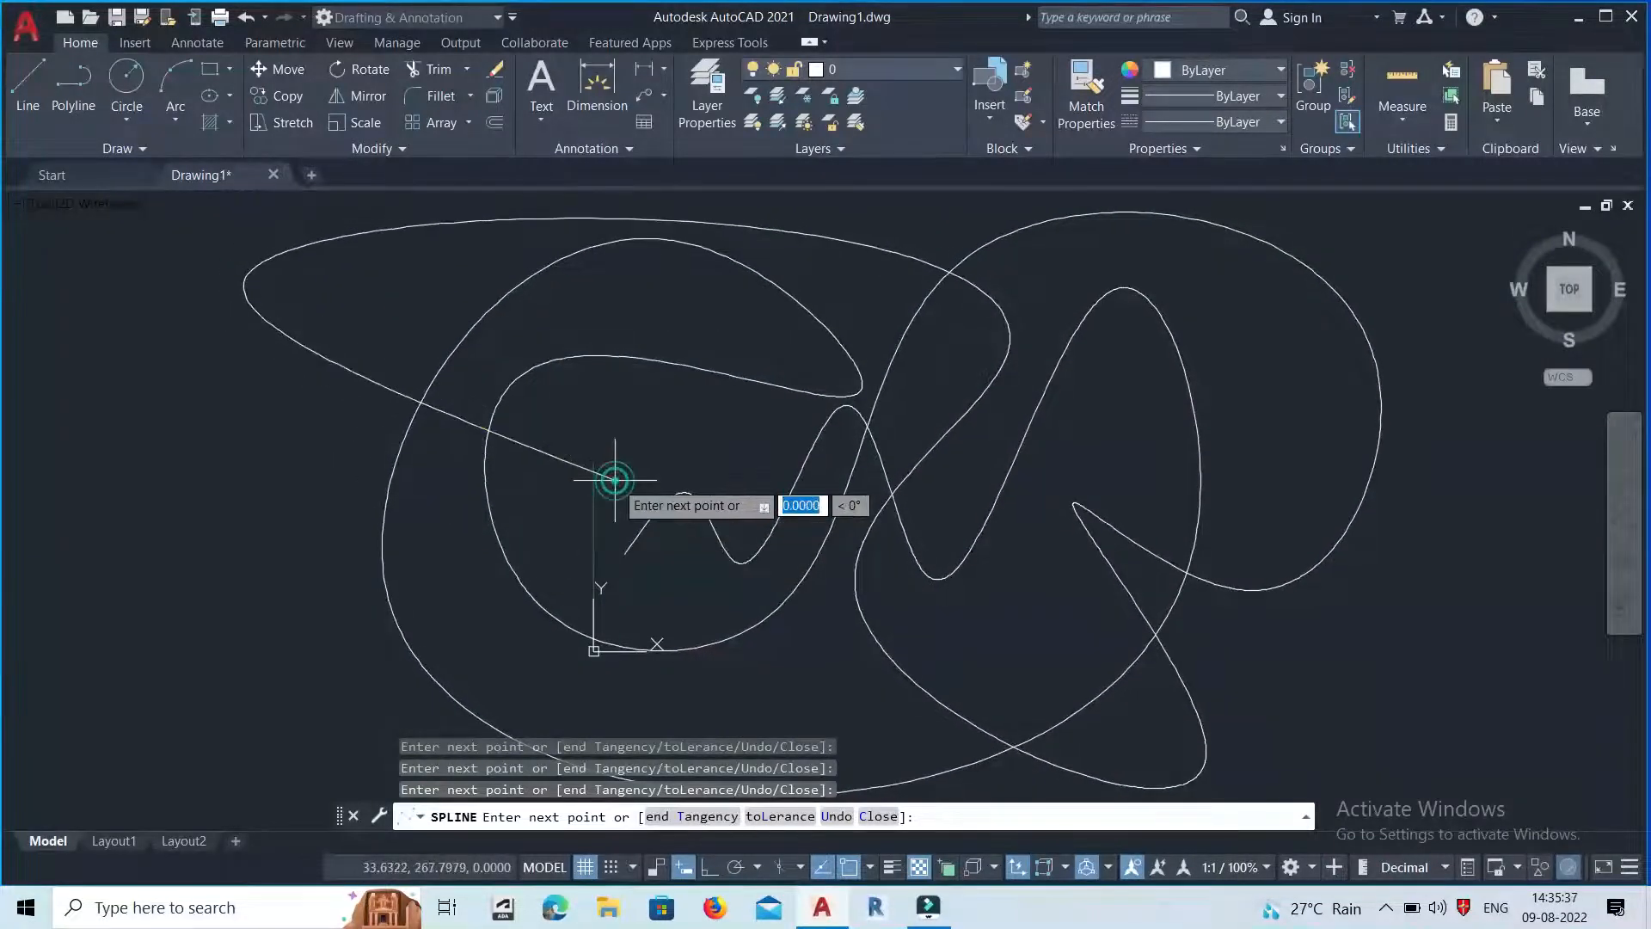
pyautogui.press('Escape')
# Draw a wave with the Spline Fit tool through seven fit points, starting just above the origin and forming three crests and two troughs.
pyautogui.scroll(-2, 685, 465)
pyautogui.scroll(4, 623, 520)
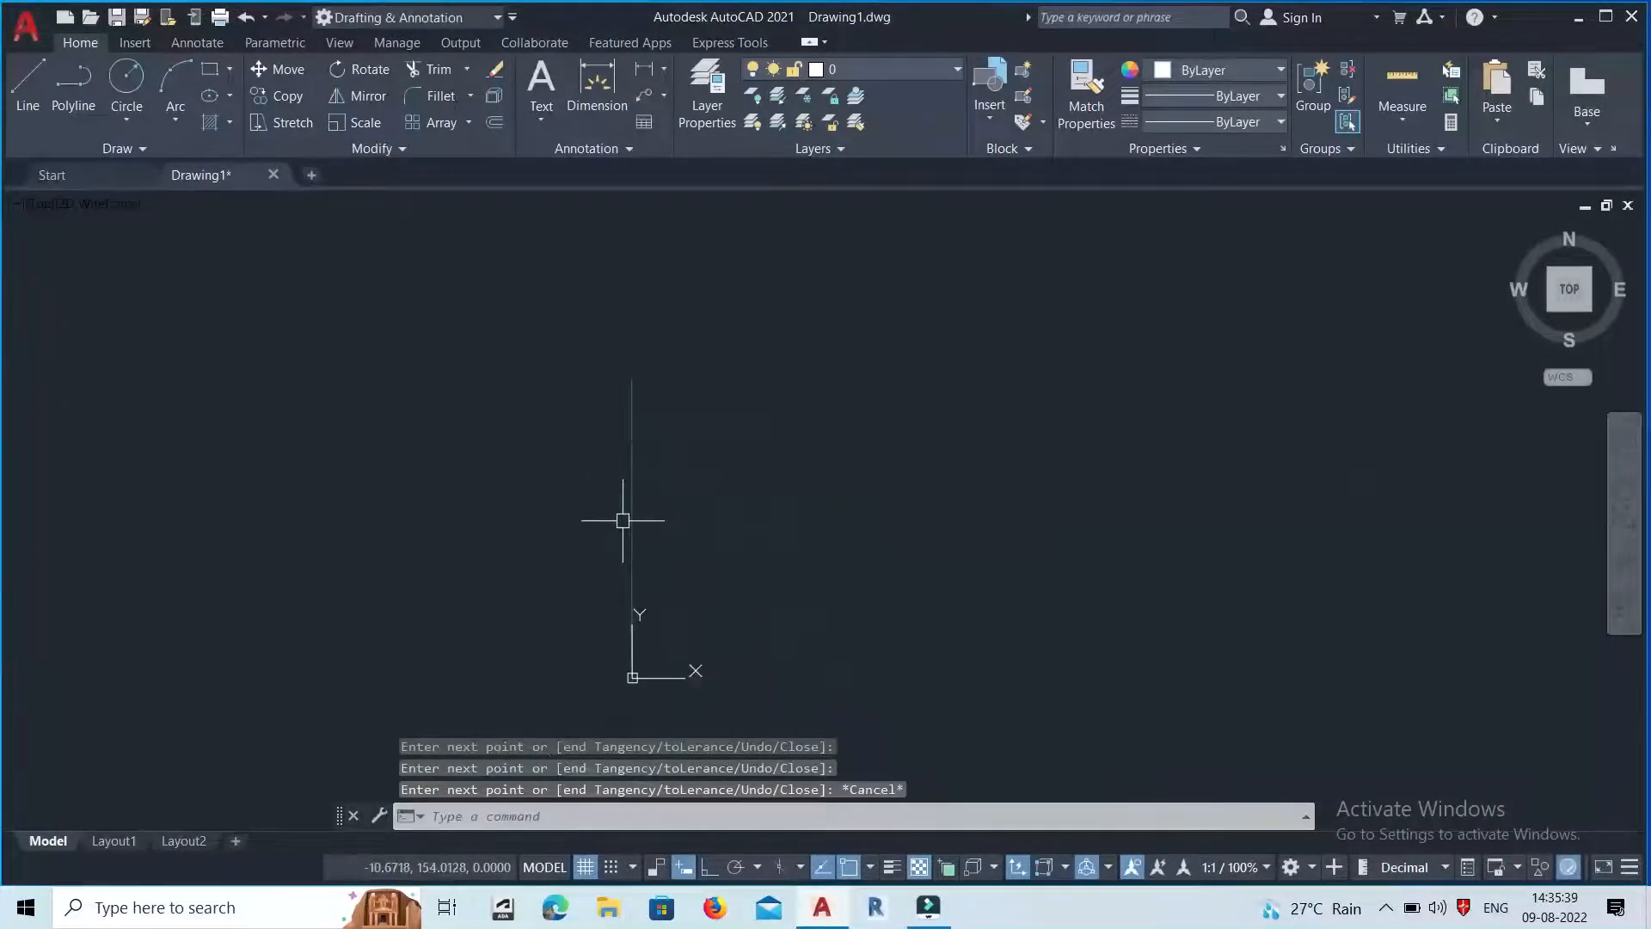
pyautogui.scroll(-3, 685, 439)
pyautogui.scroll(5, 731, 528)
pyautogui.scroll(-2, 658, 460)
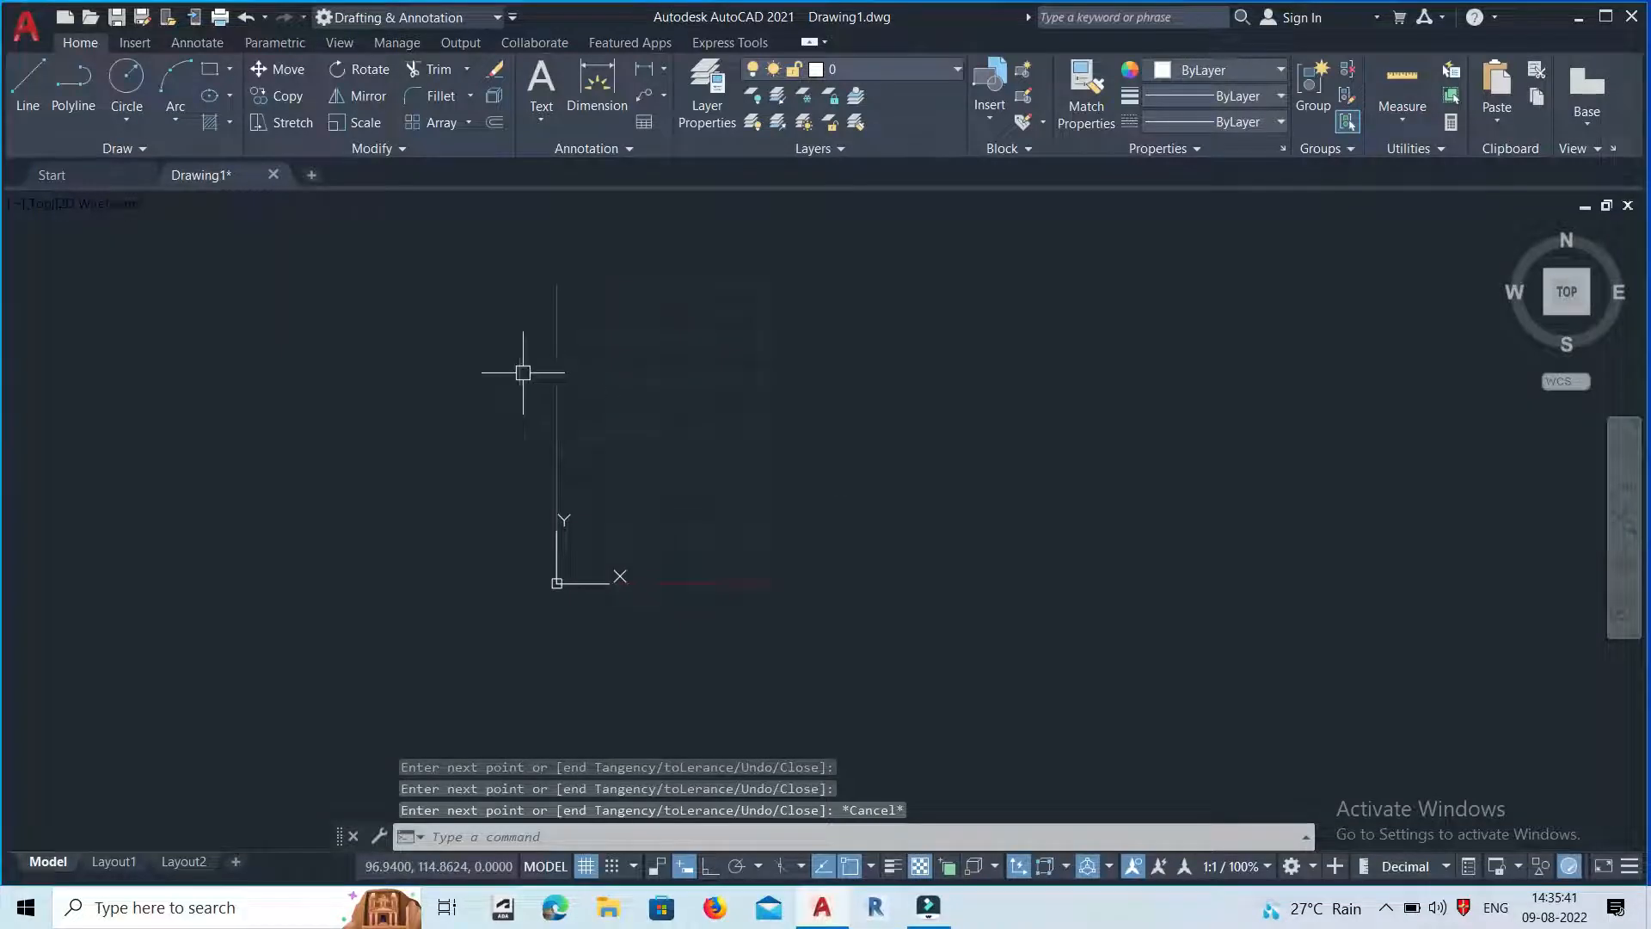
pyautogui.click(126, 150)
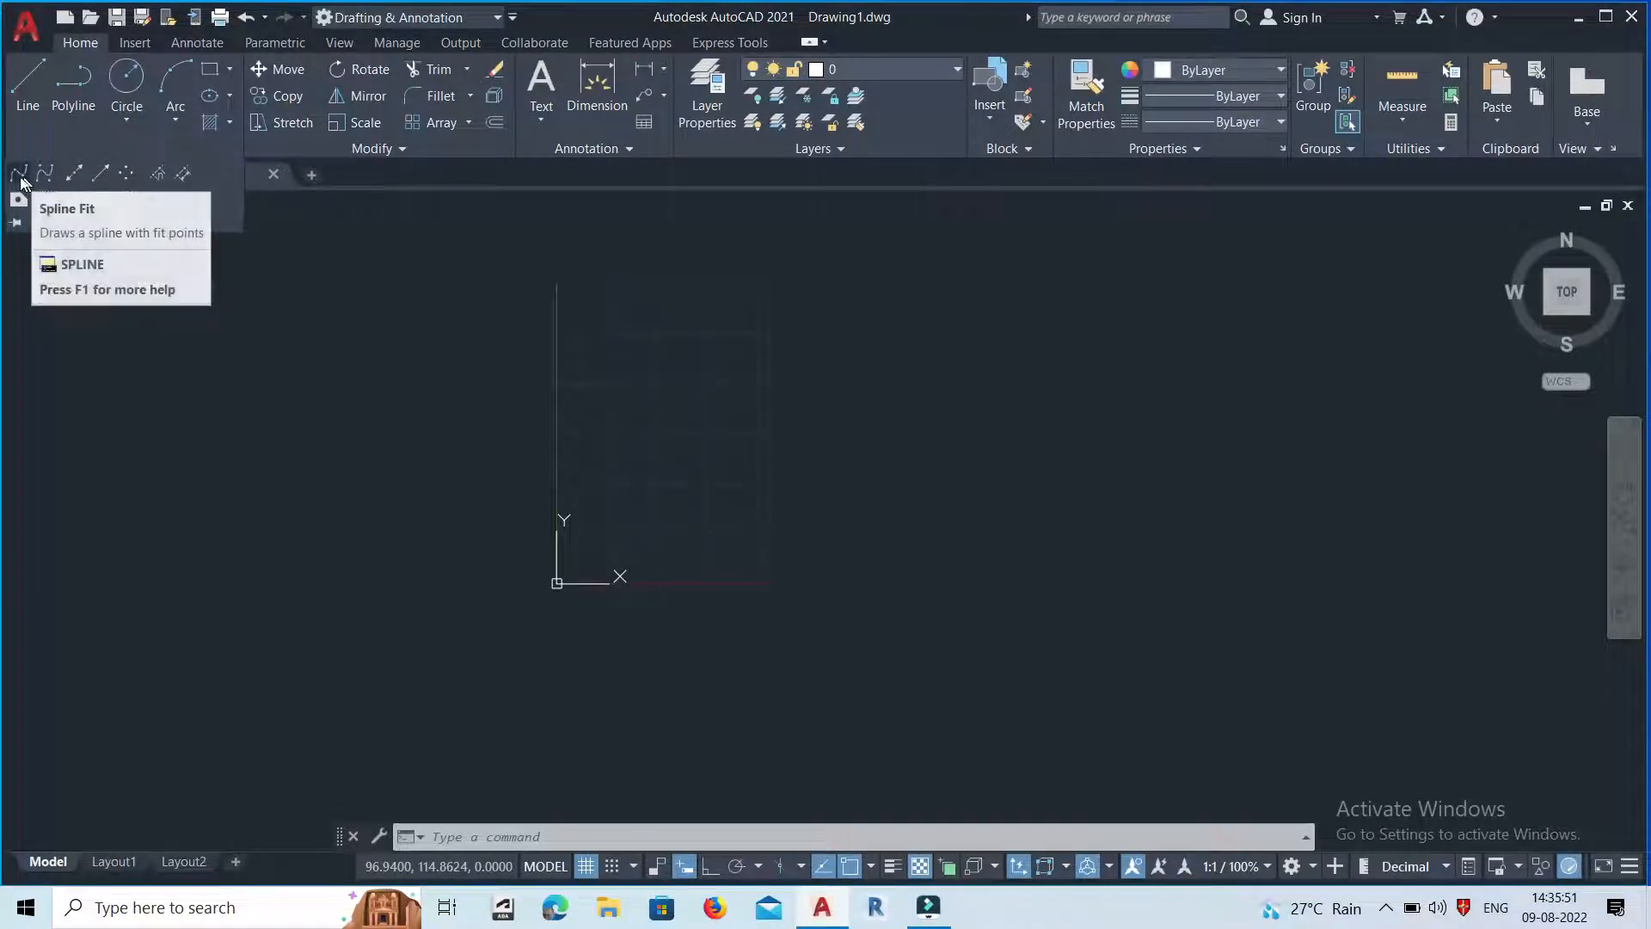
pyautogui.click(20, 176)
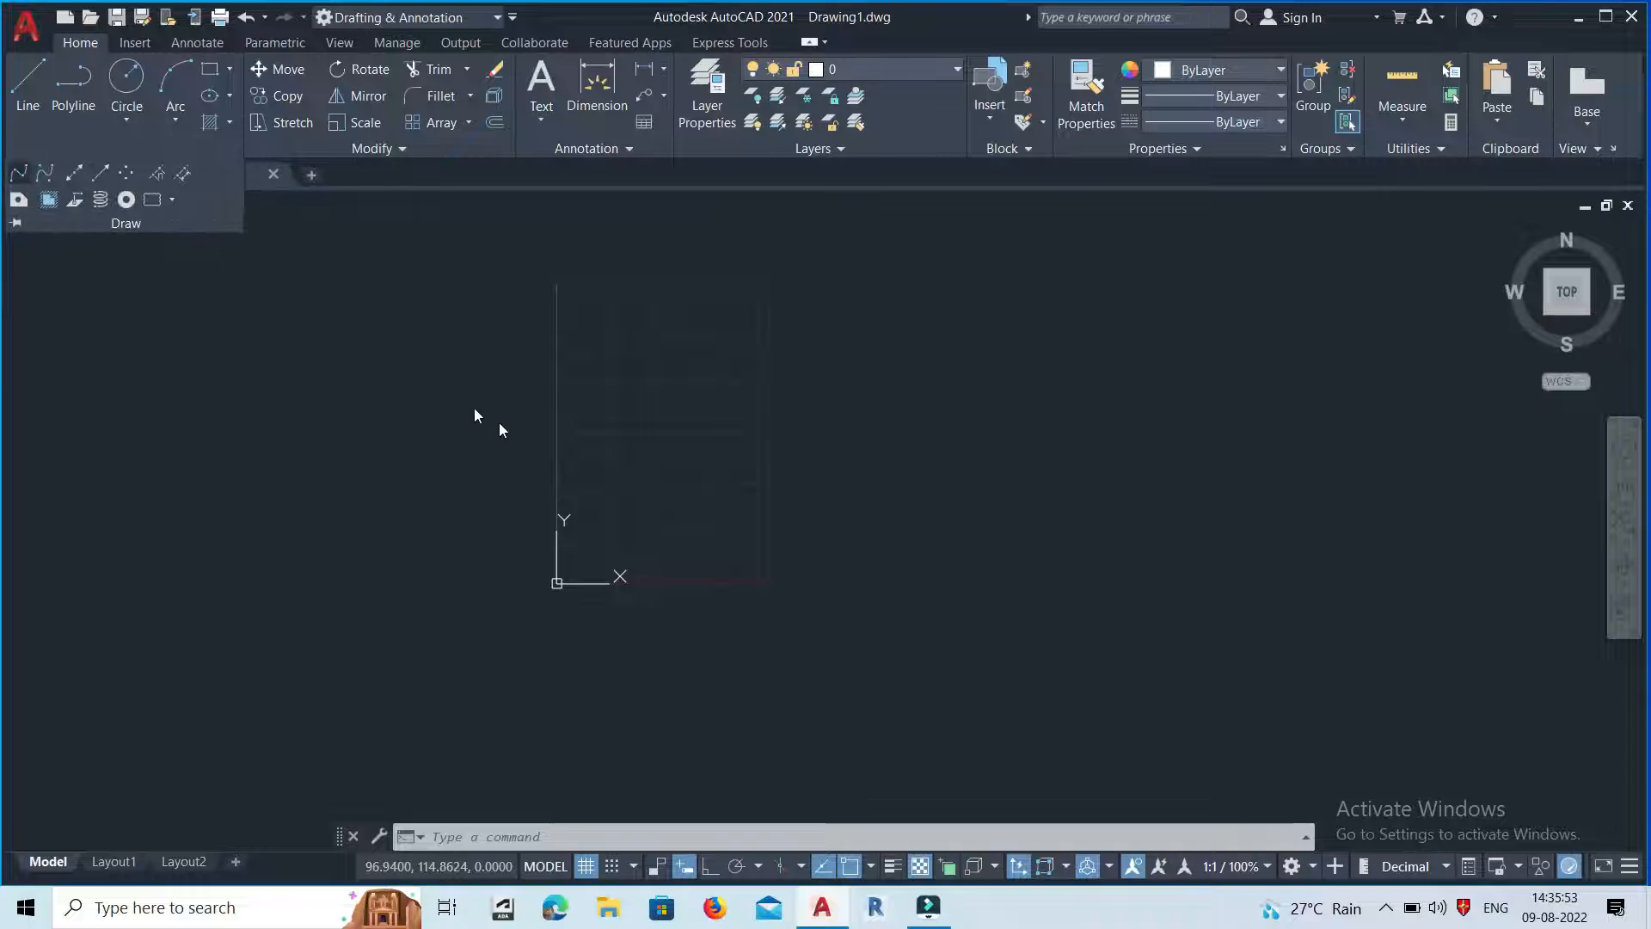
pyautogui.click(563, 508)
pyautogui.click(663, 324)
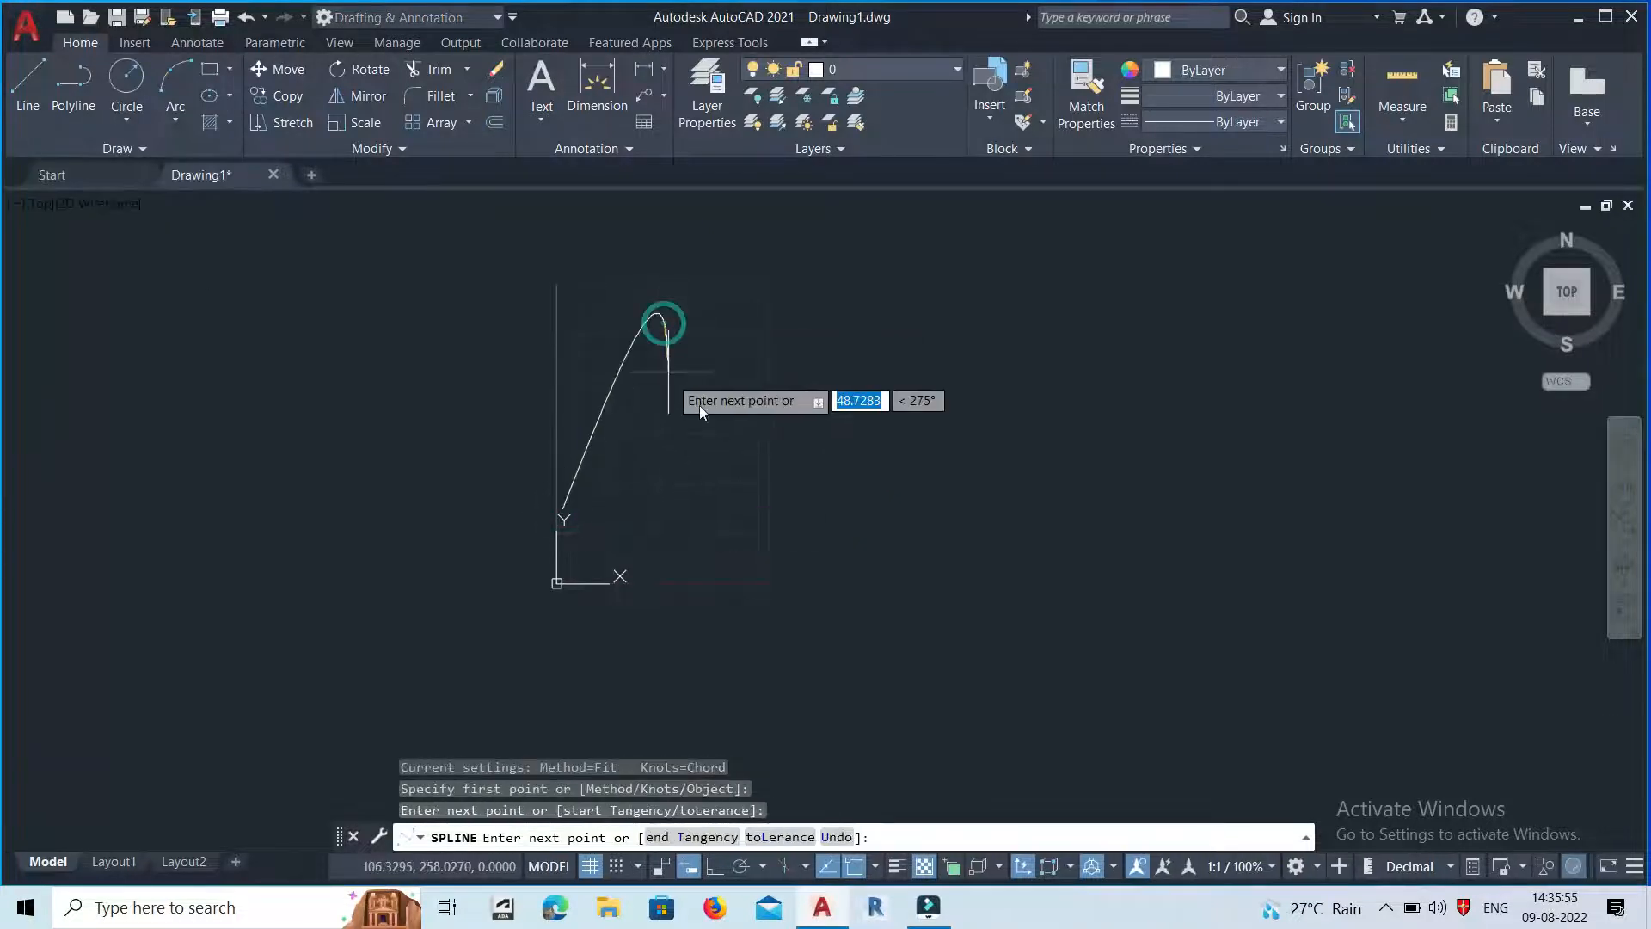
pyautogui.click(762, 508)
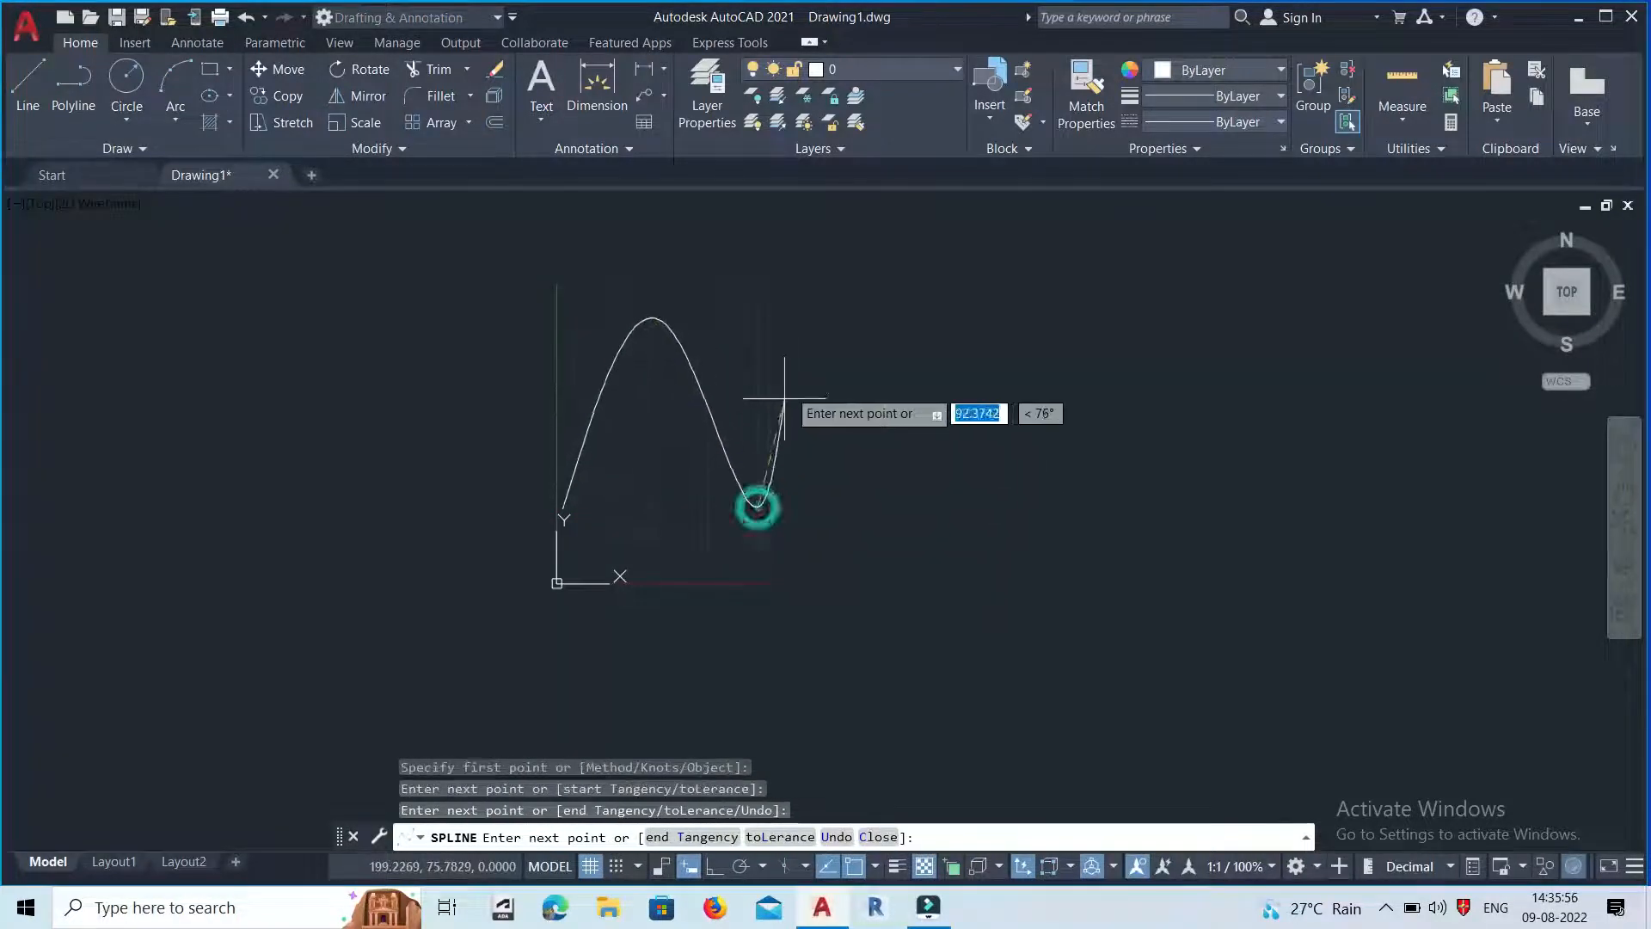
pyautogui.click(818, 302)
pyautogui.click(881, 494)
pyautogui.click(965, 315)
pyautogui.click(1023, 499)
pyautogui.press('Return')
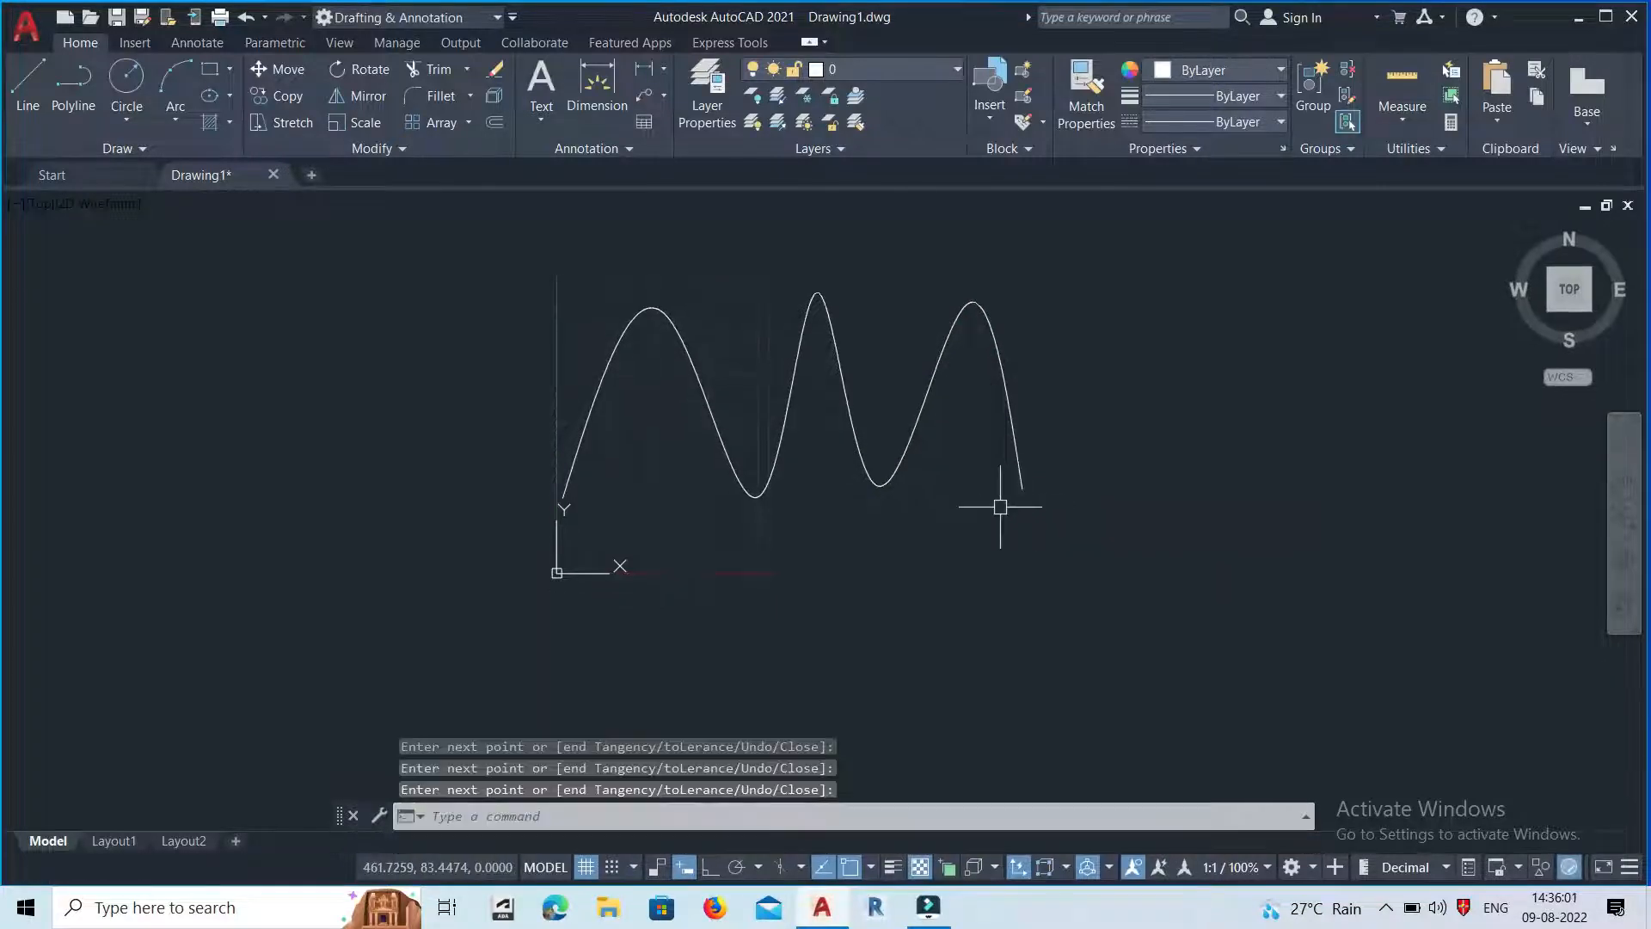
# Draw a Spline CV curve with twelve control vertices beside the wave, zigzagging upward and across before doubling back below itself.
pyautogui.scroll(-3, 480, 540)
pyautogui.scroll(3, 733, 542)
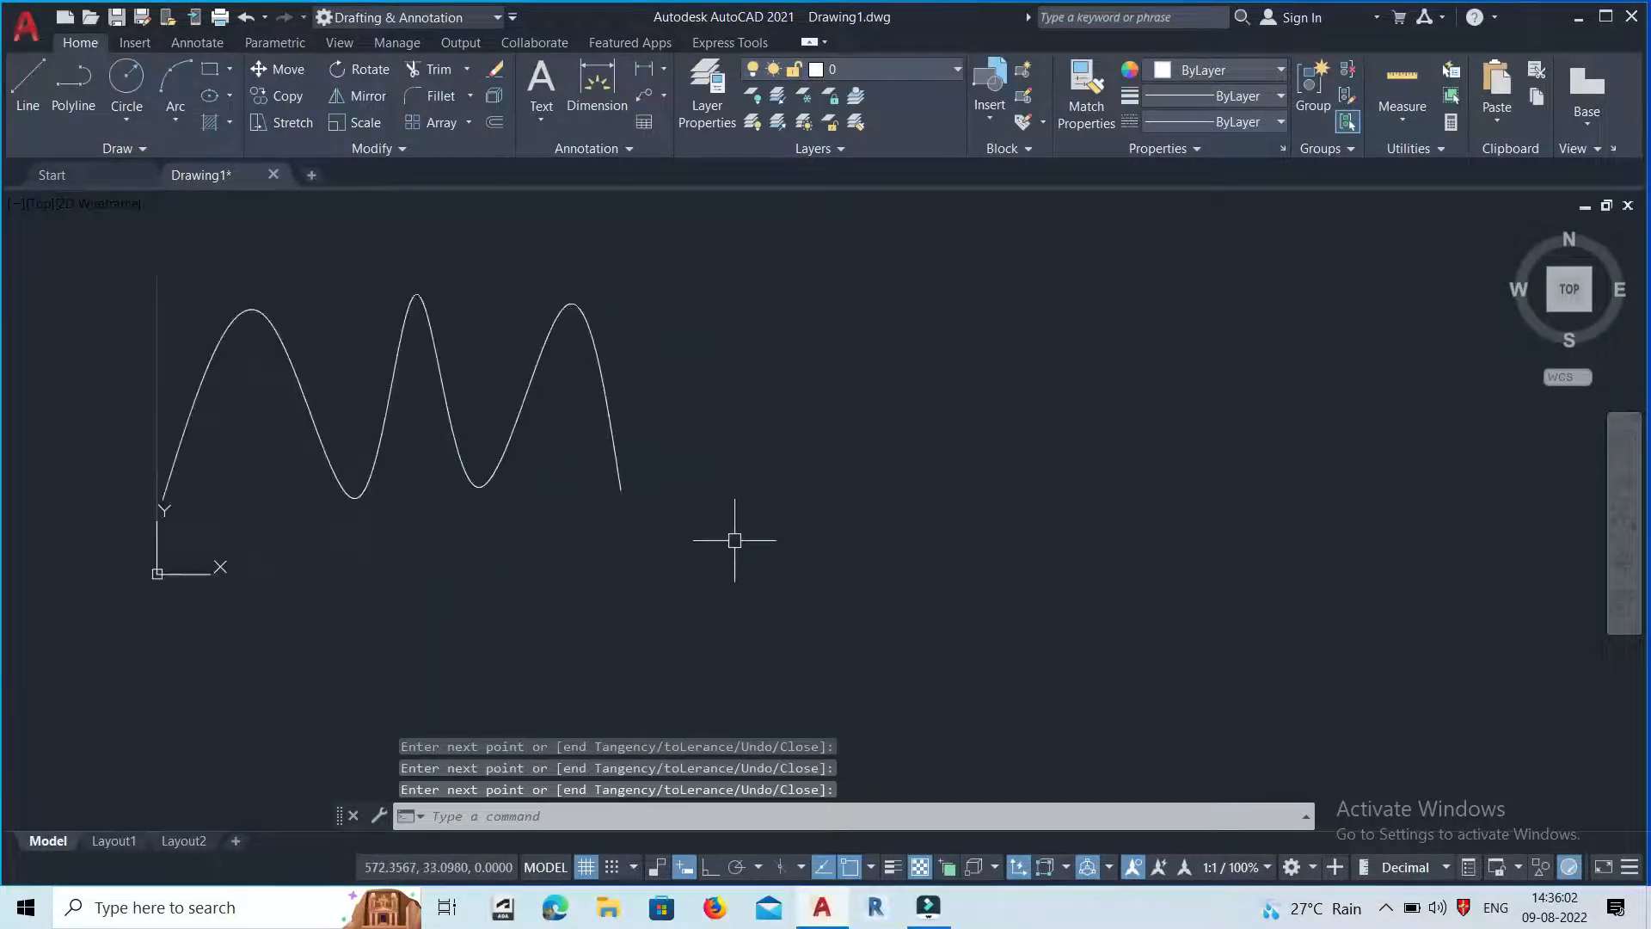
pyautogui.click(117, 149)
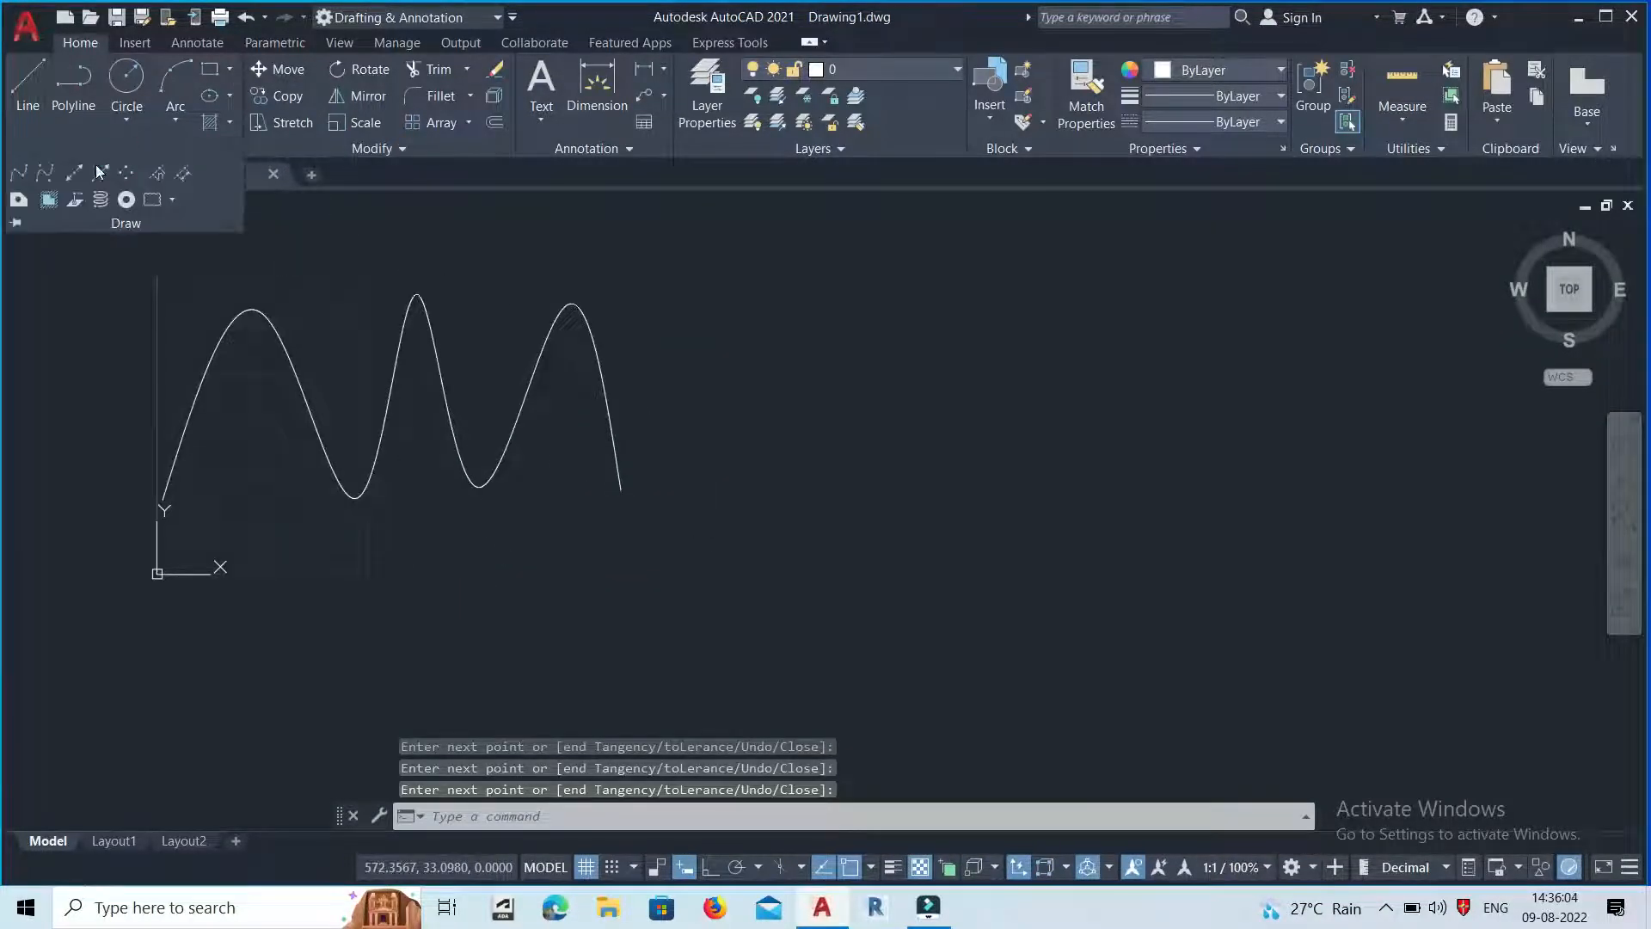
pyautogui.click(48, 175)
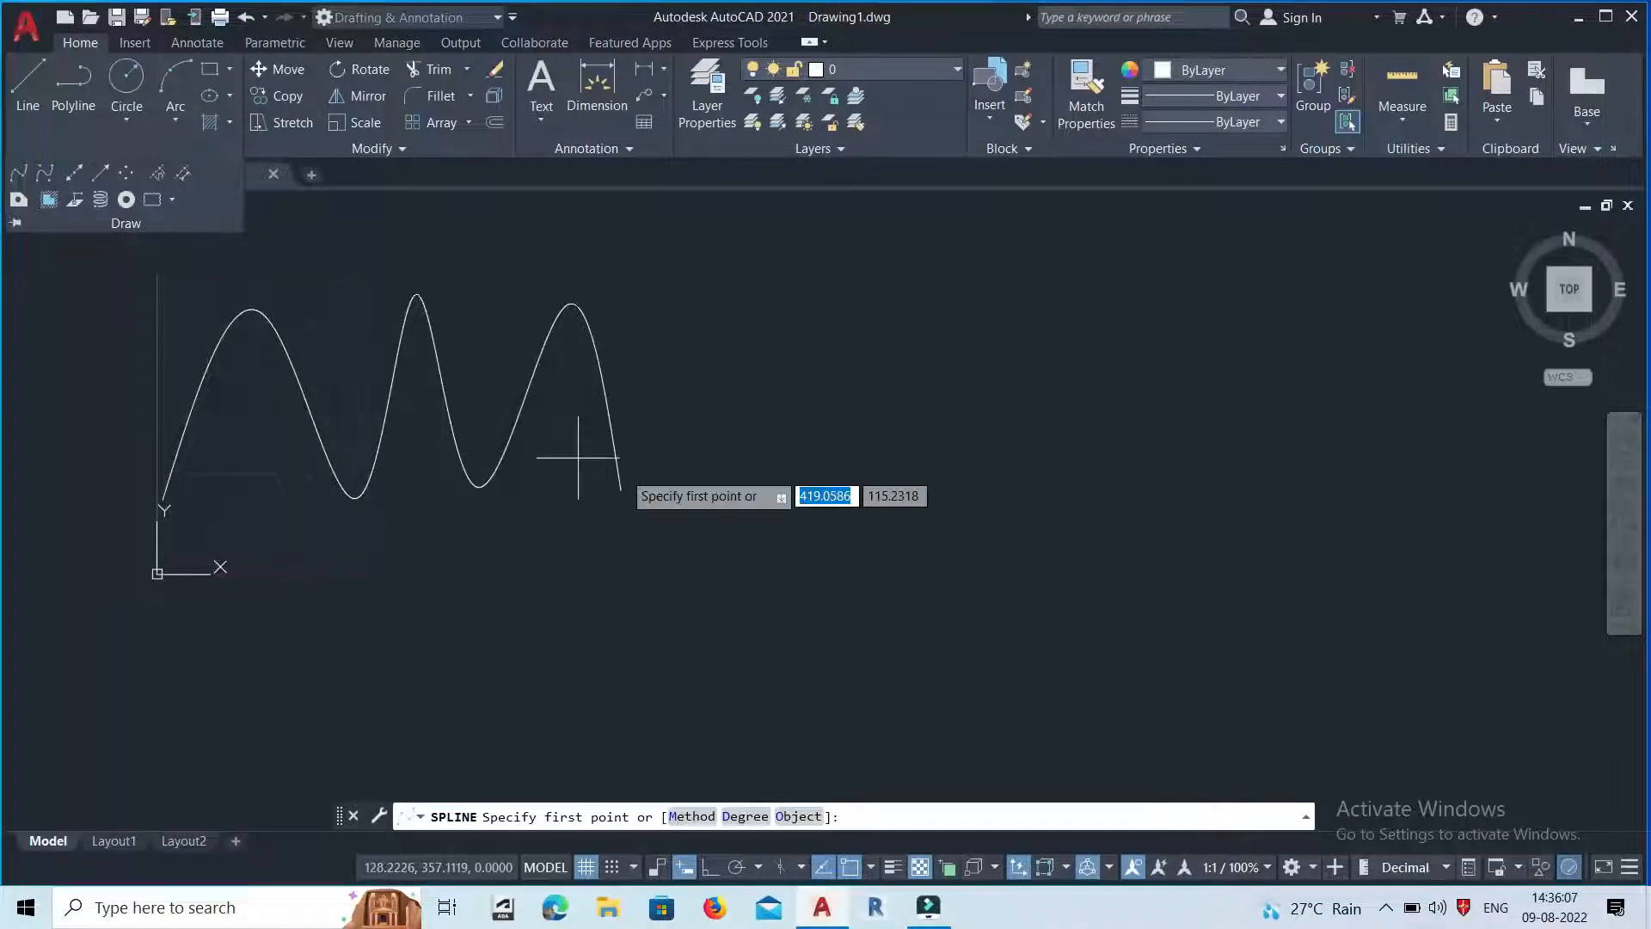
pyautogui.click(787, 501)
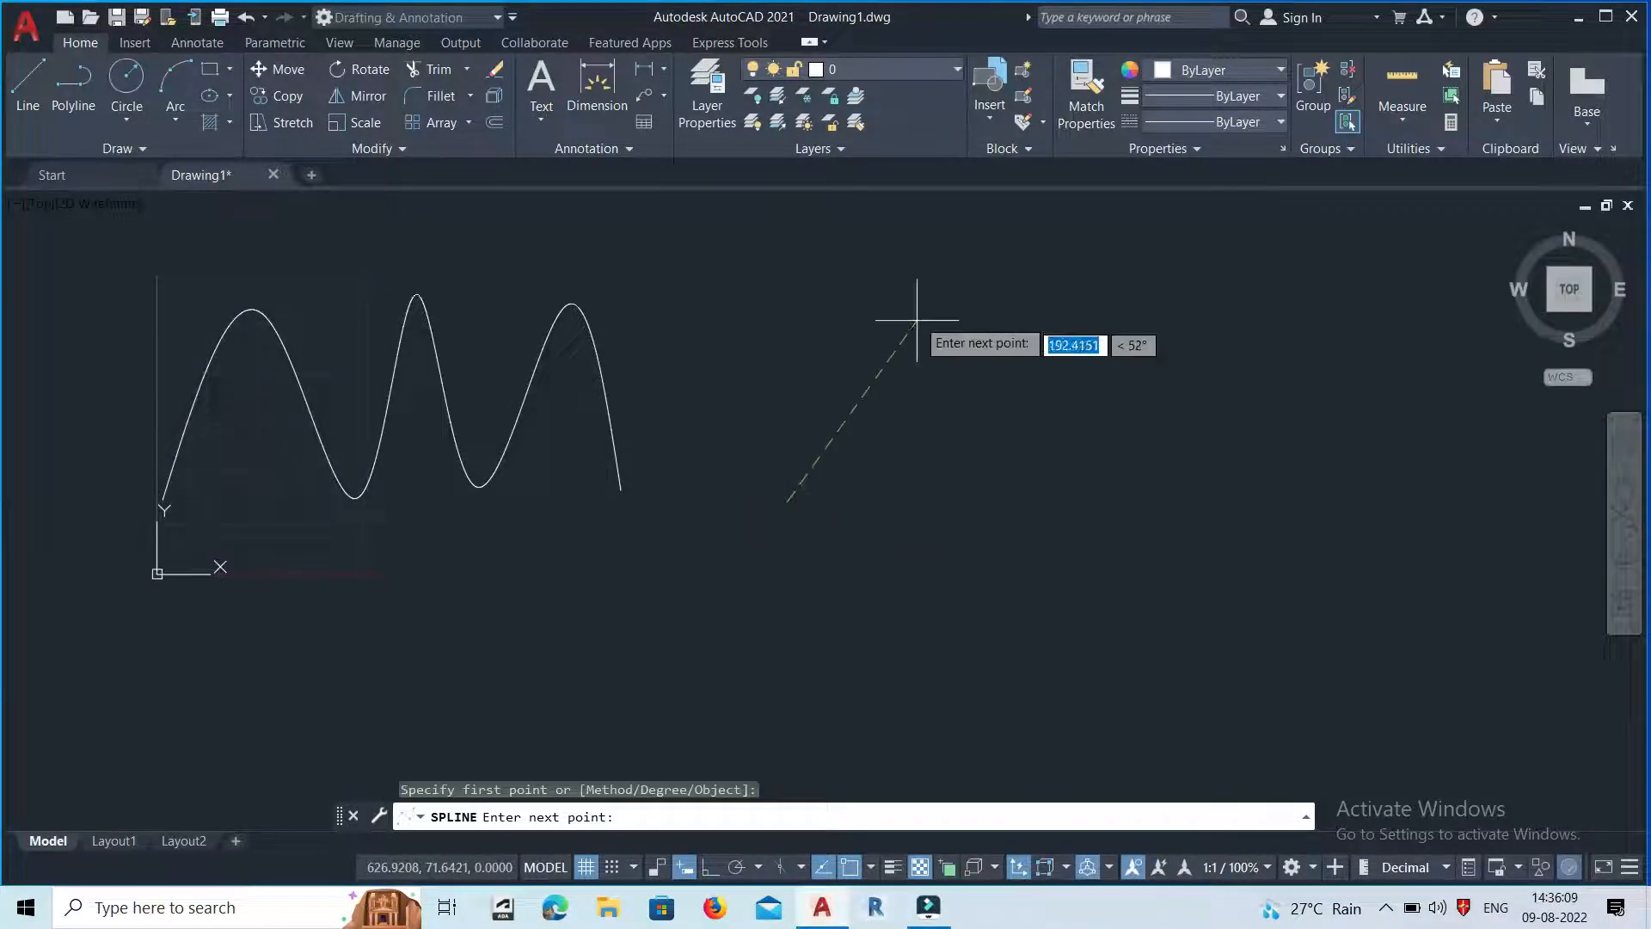
pyautogui.click(939, 280)
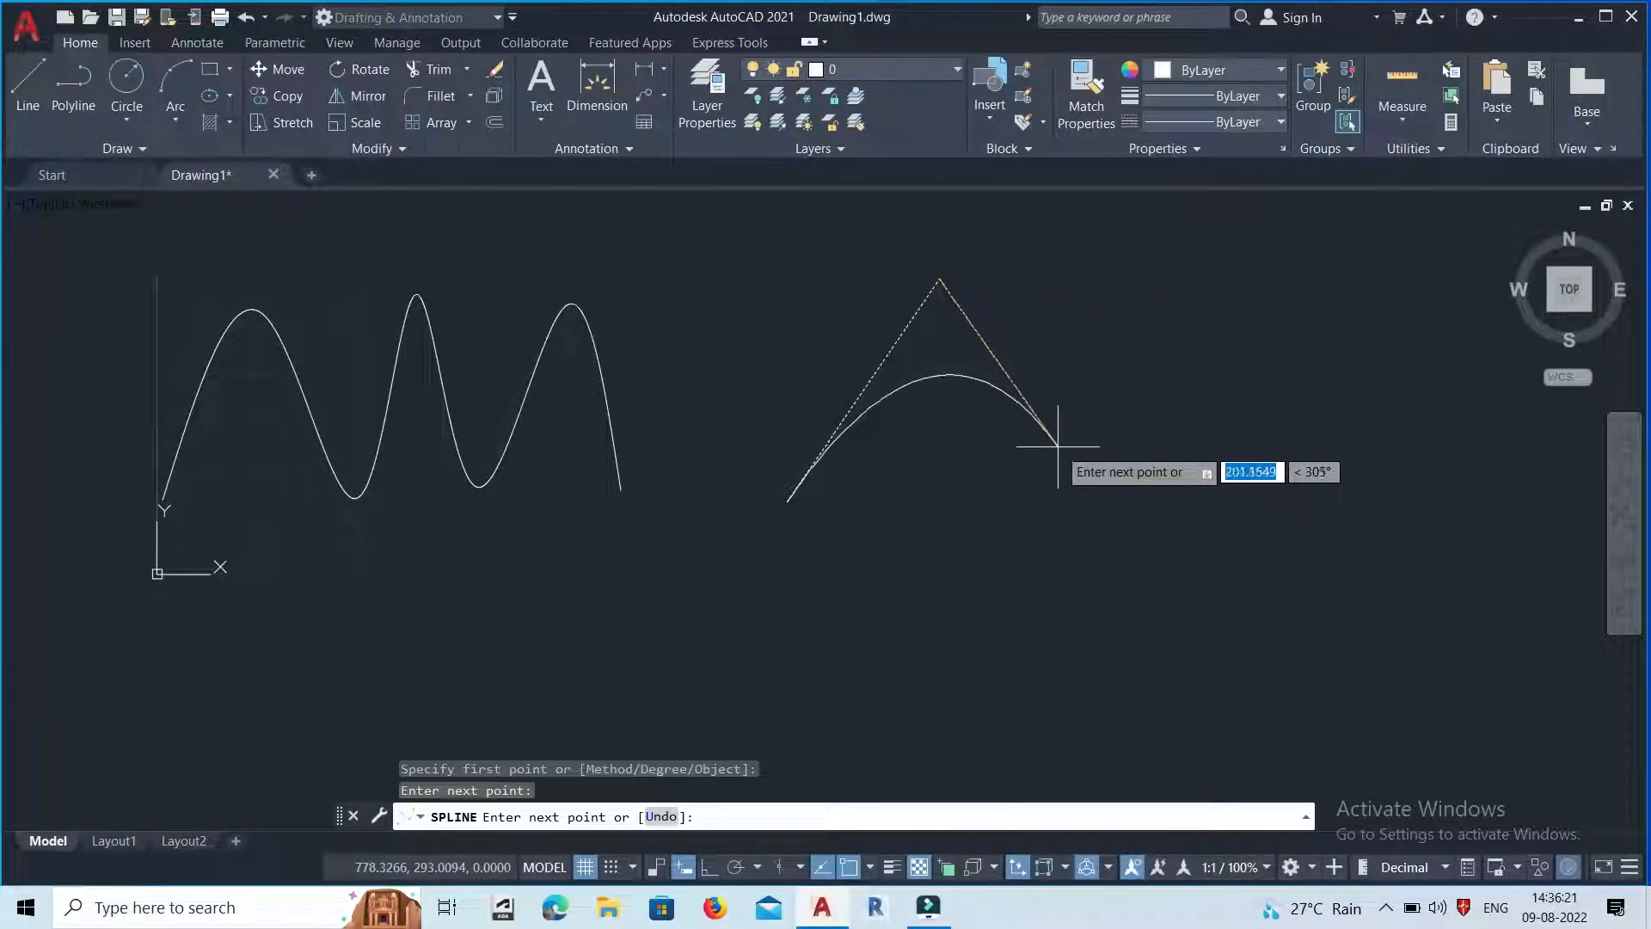
pyautogui.click(1081, 495)
pyautogui.scroll(-4, 994, 528)
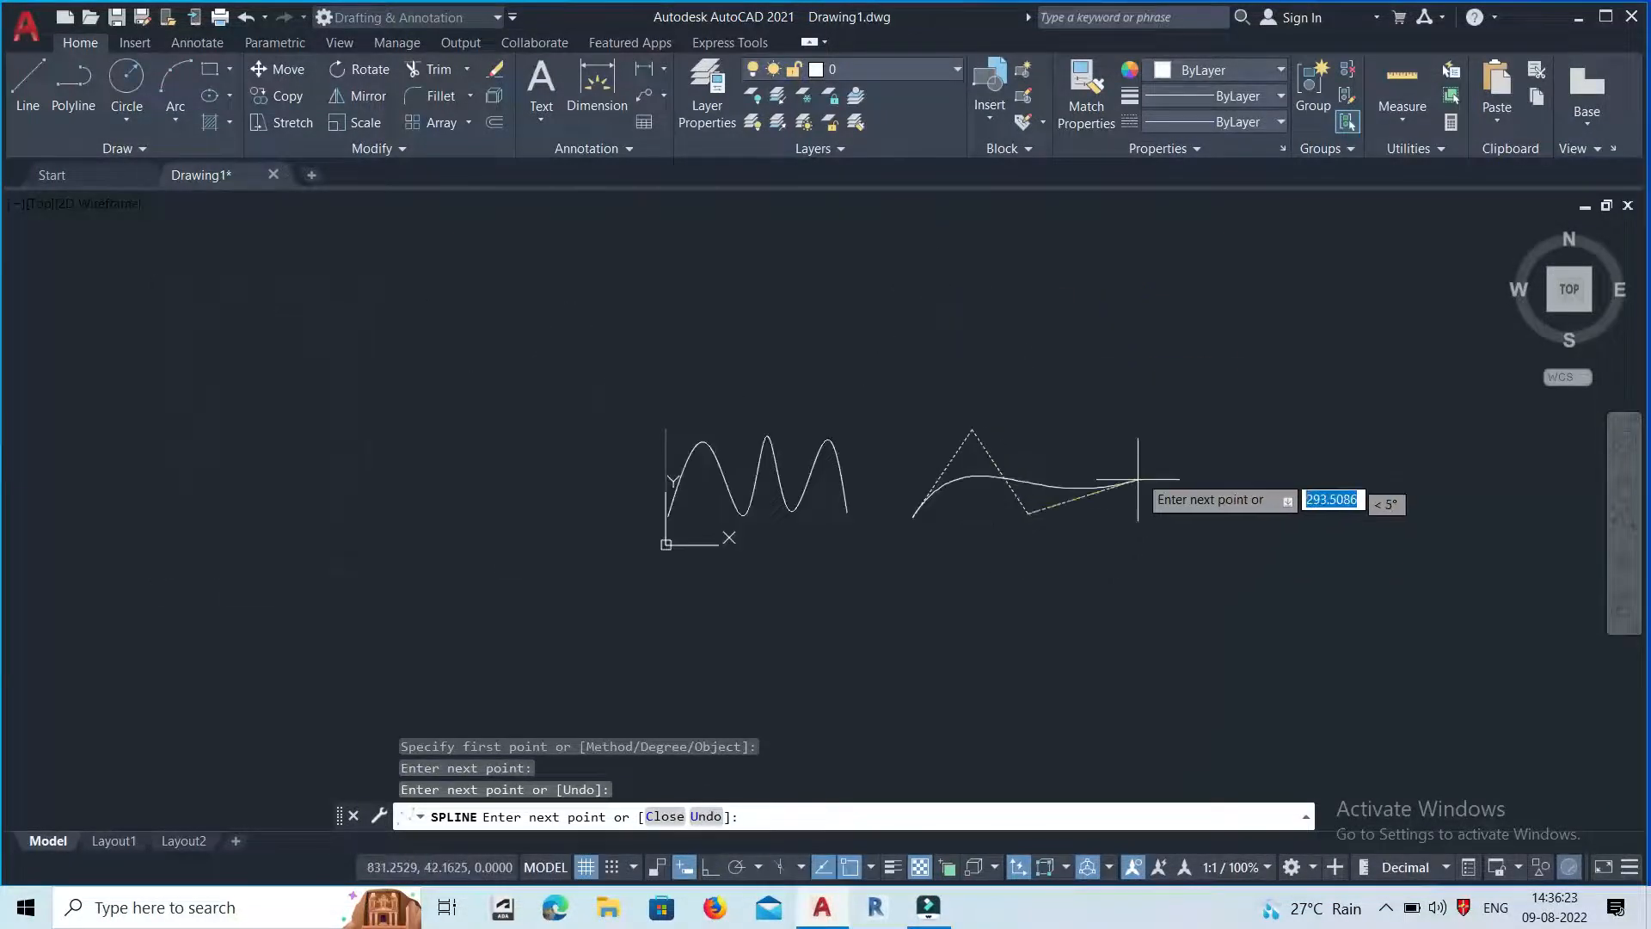
pyautogui.click(1146, 336)
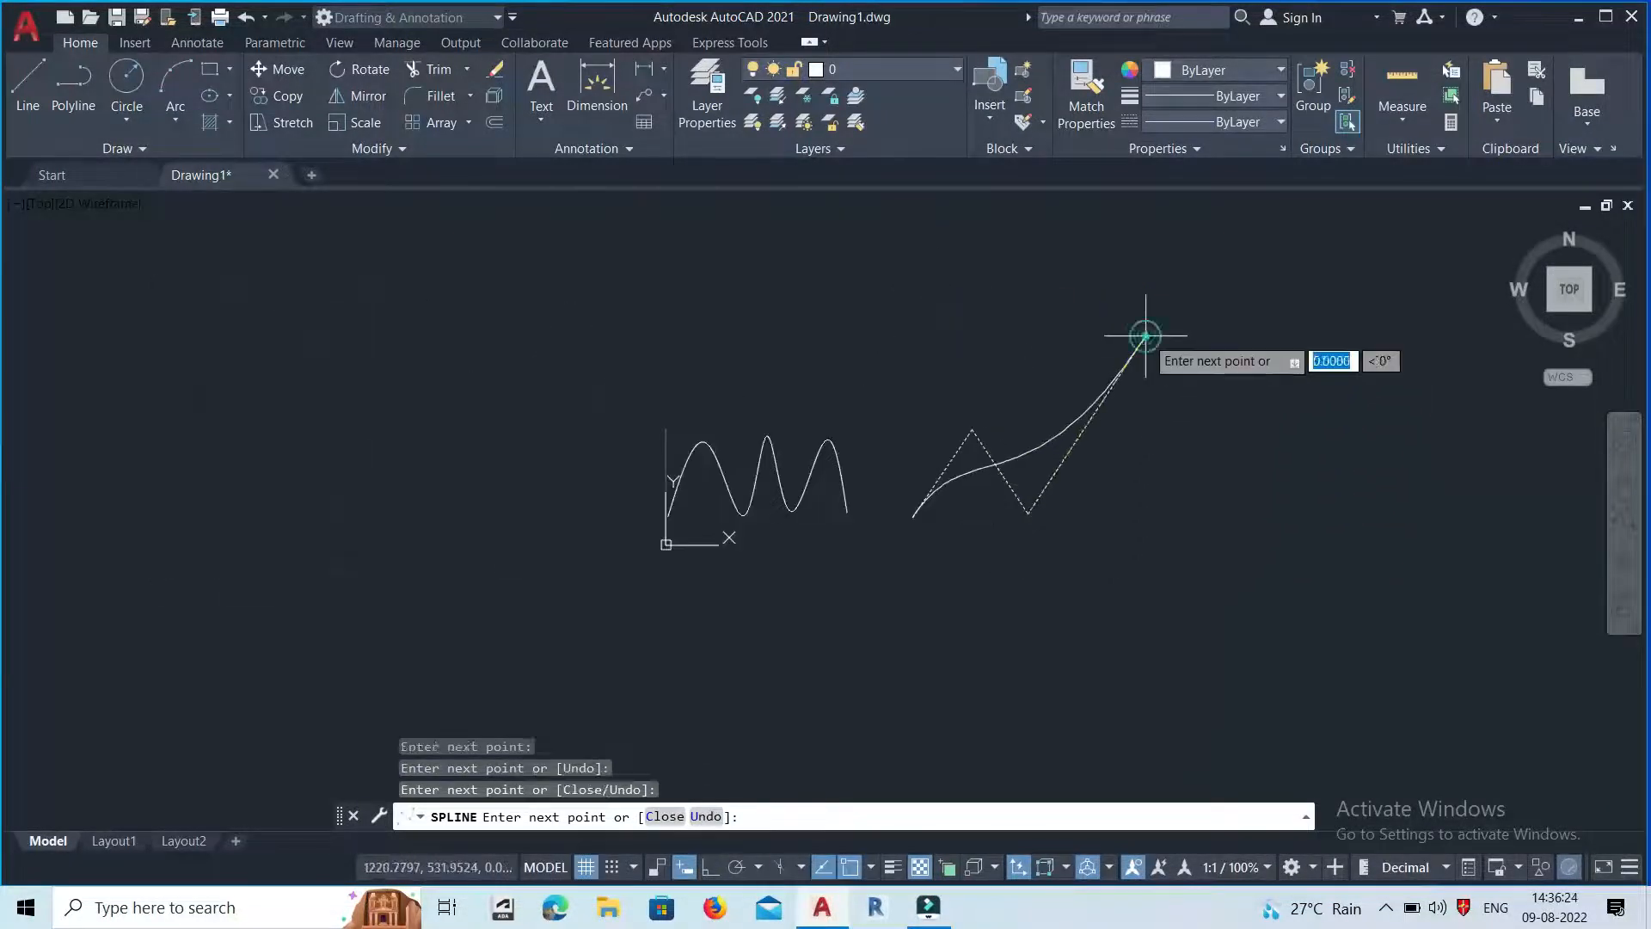
pyautogui.click(1150, 533)
pyautogui.click(1242, 341)
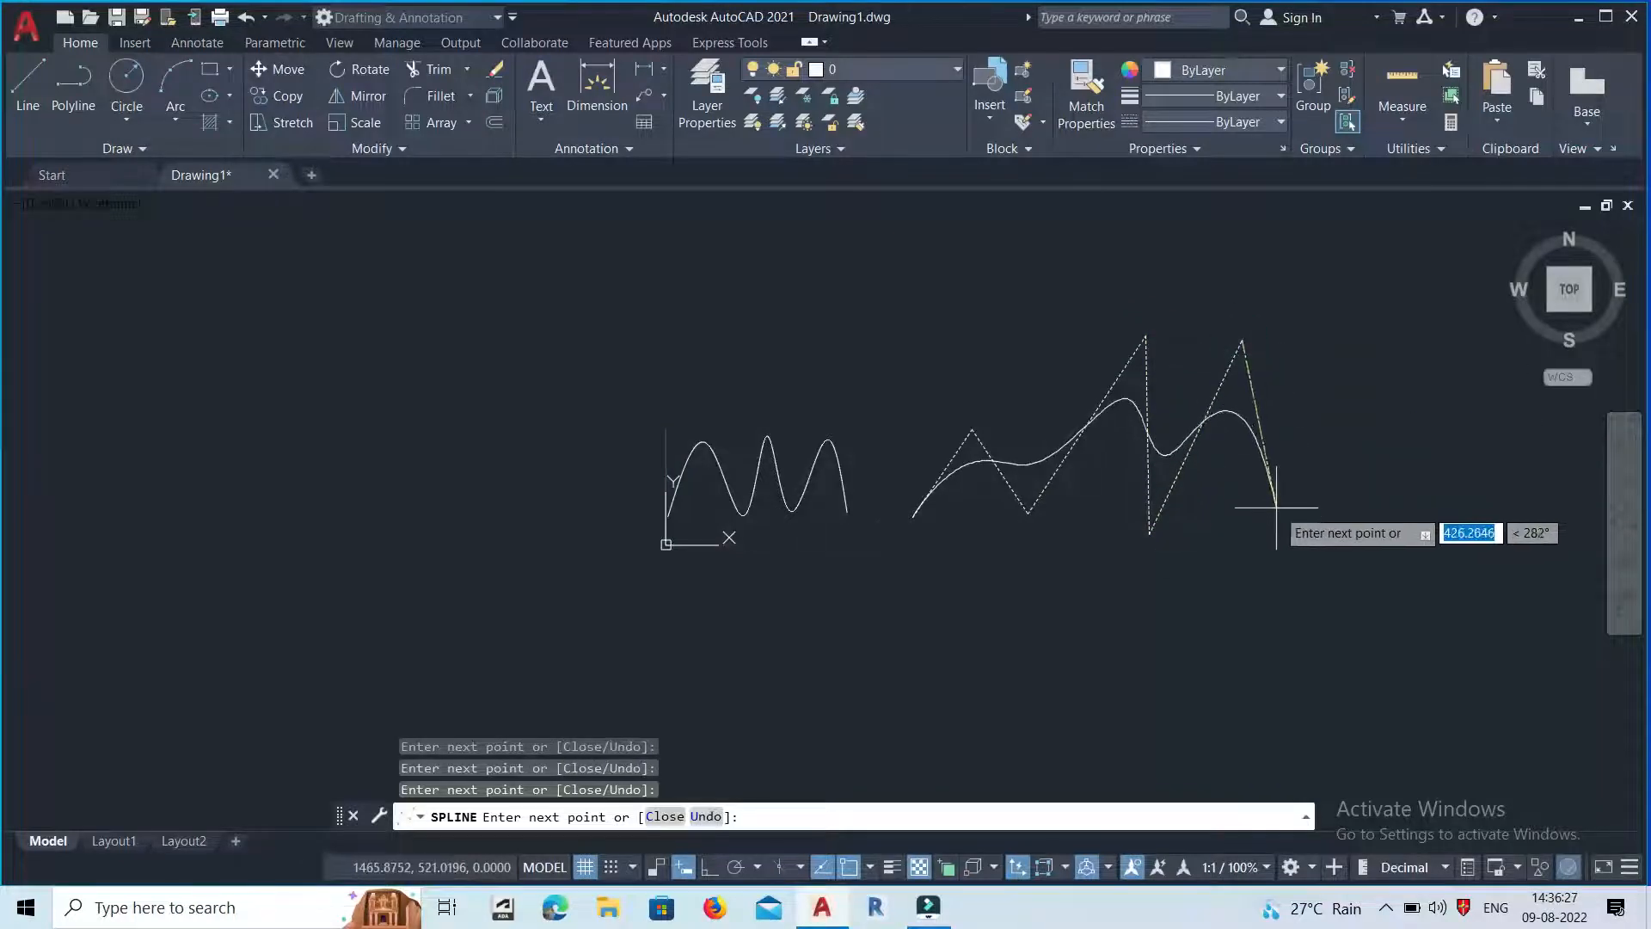
pyautogui.click(1282, 533)
pyautogui.click(1352, 360)
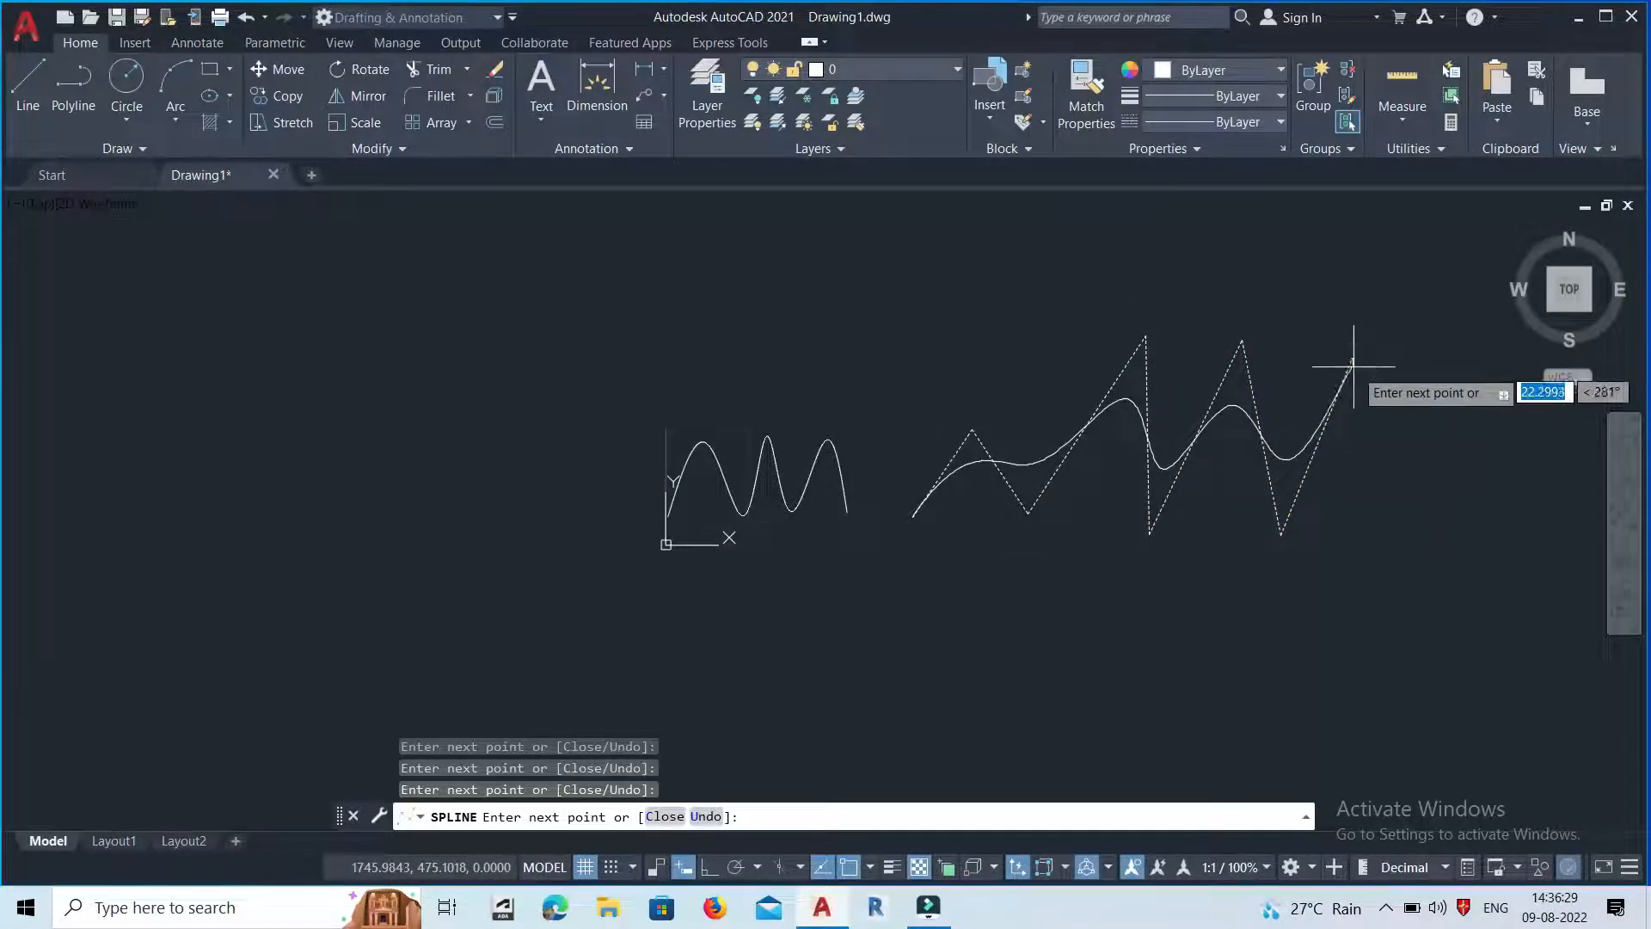
pyautogui.click(1376, 578)
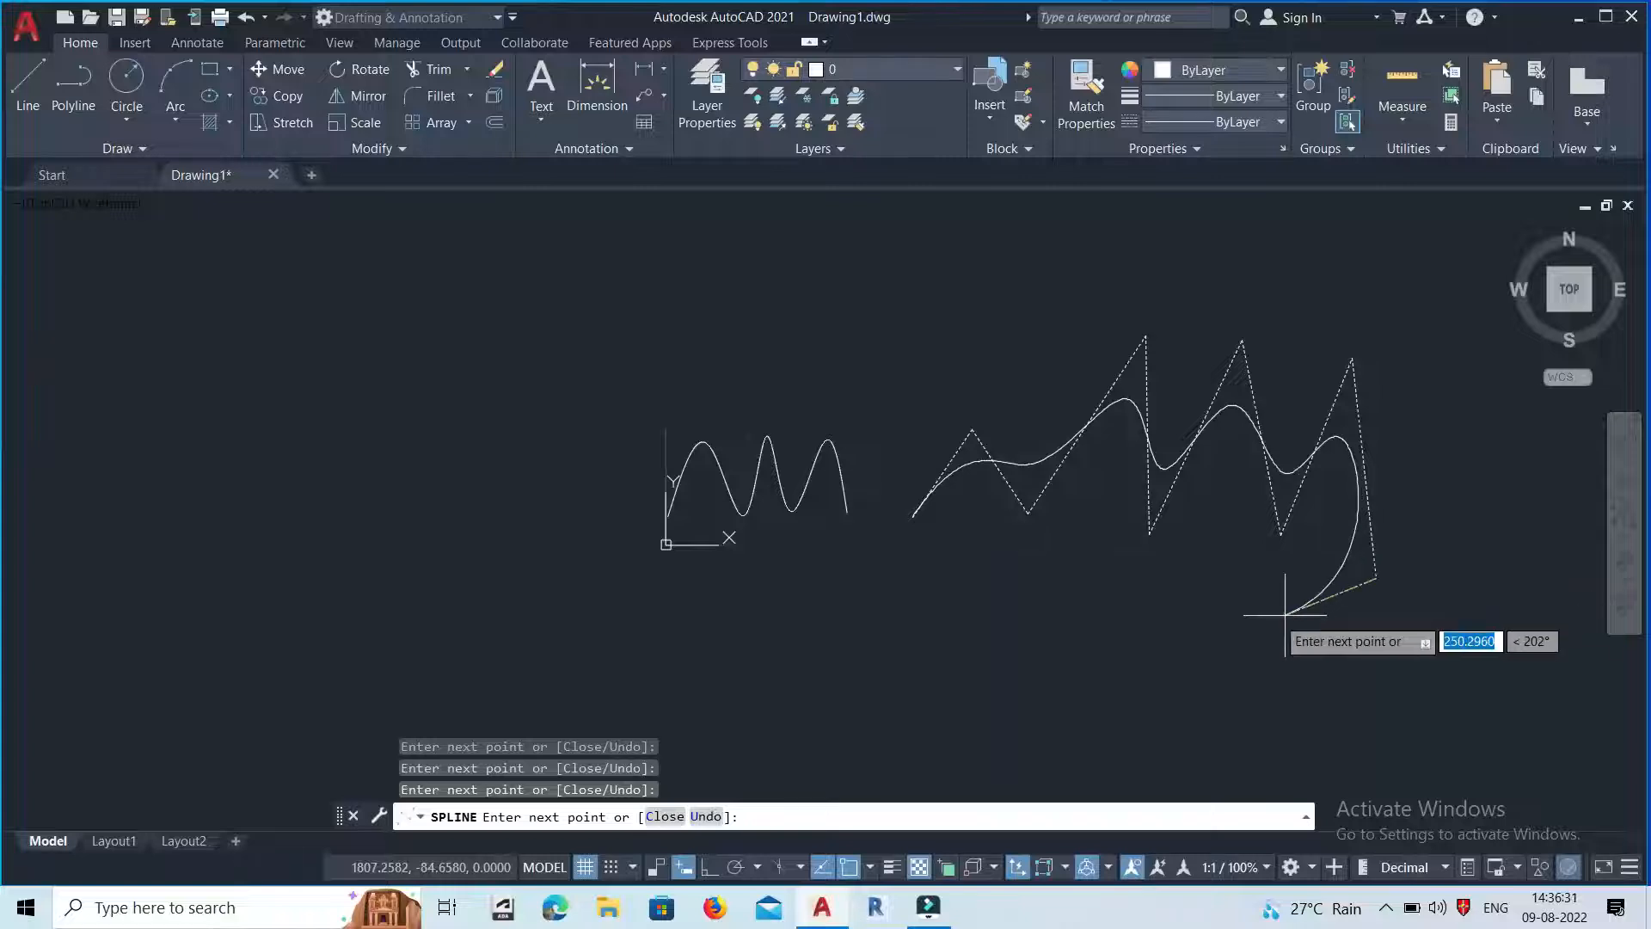
pyautogui.click(1112, 613)
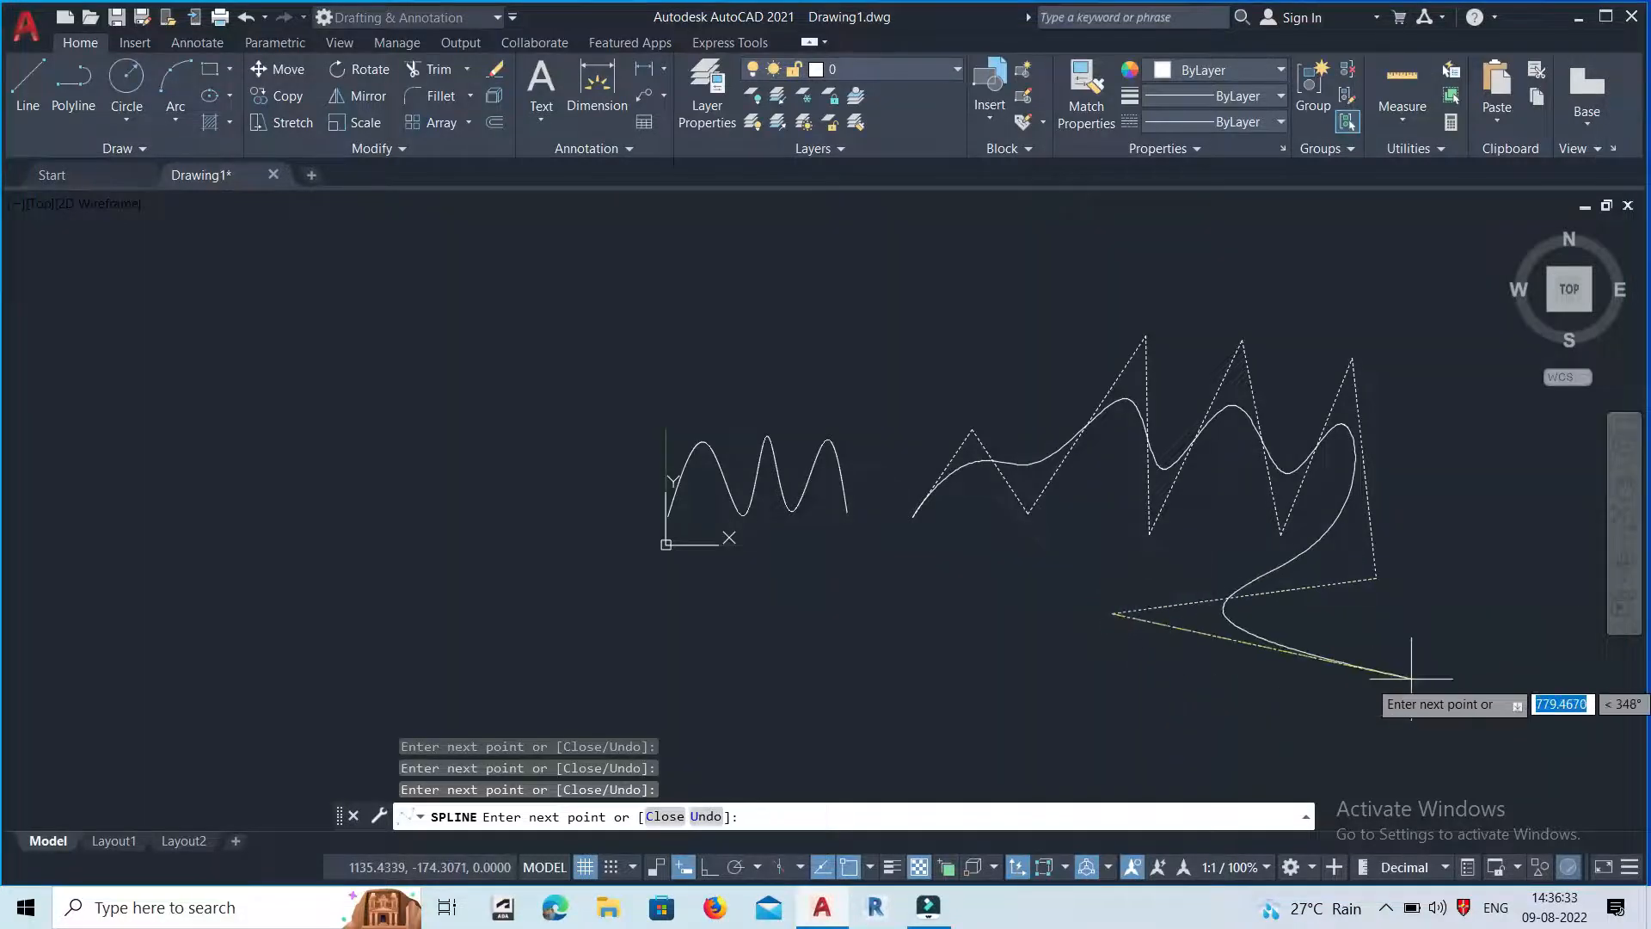
pyautogui.click(1411, 679)
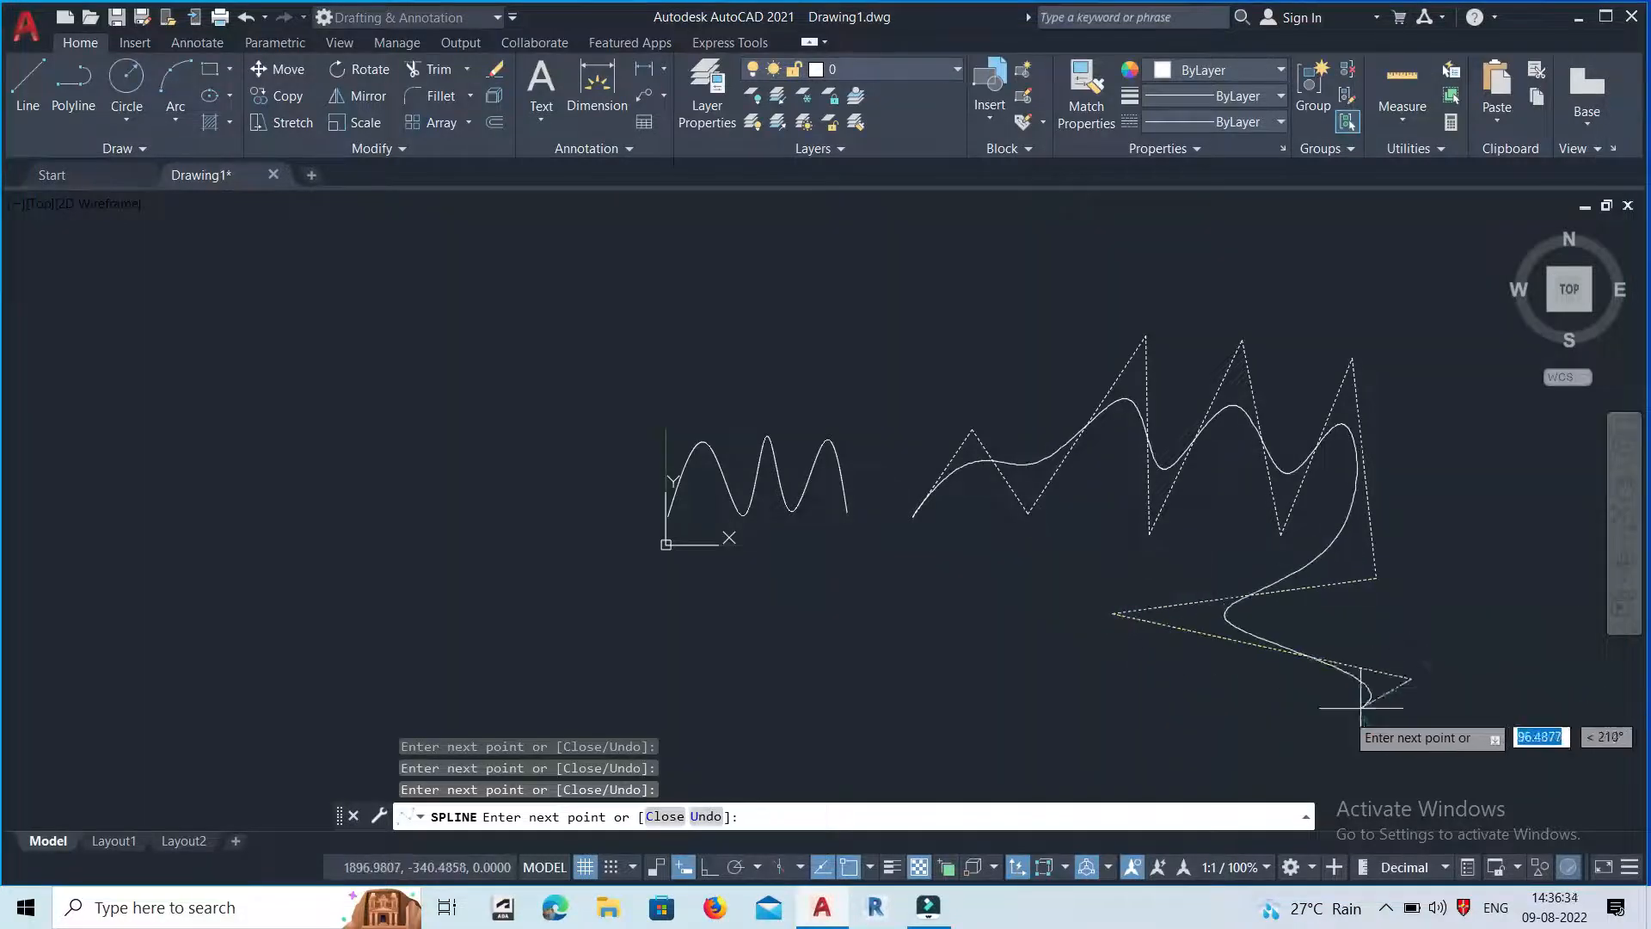
pyautogui.click(1107, 710)
pyautogui.press('Return')
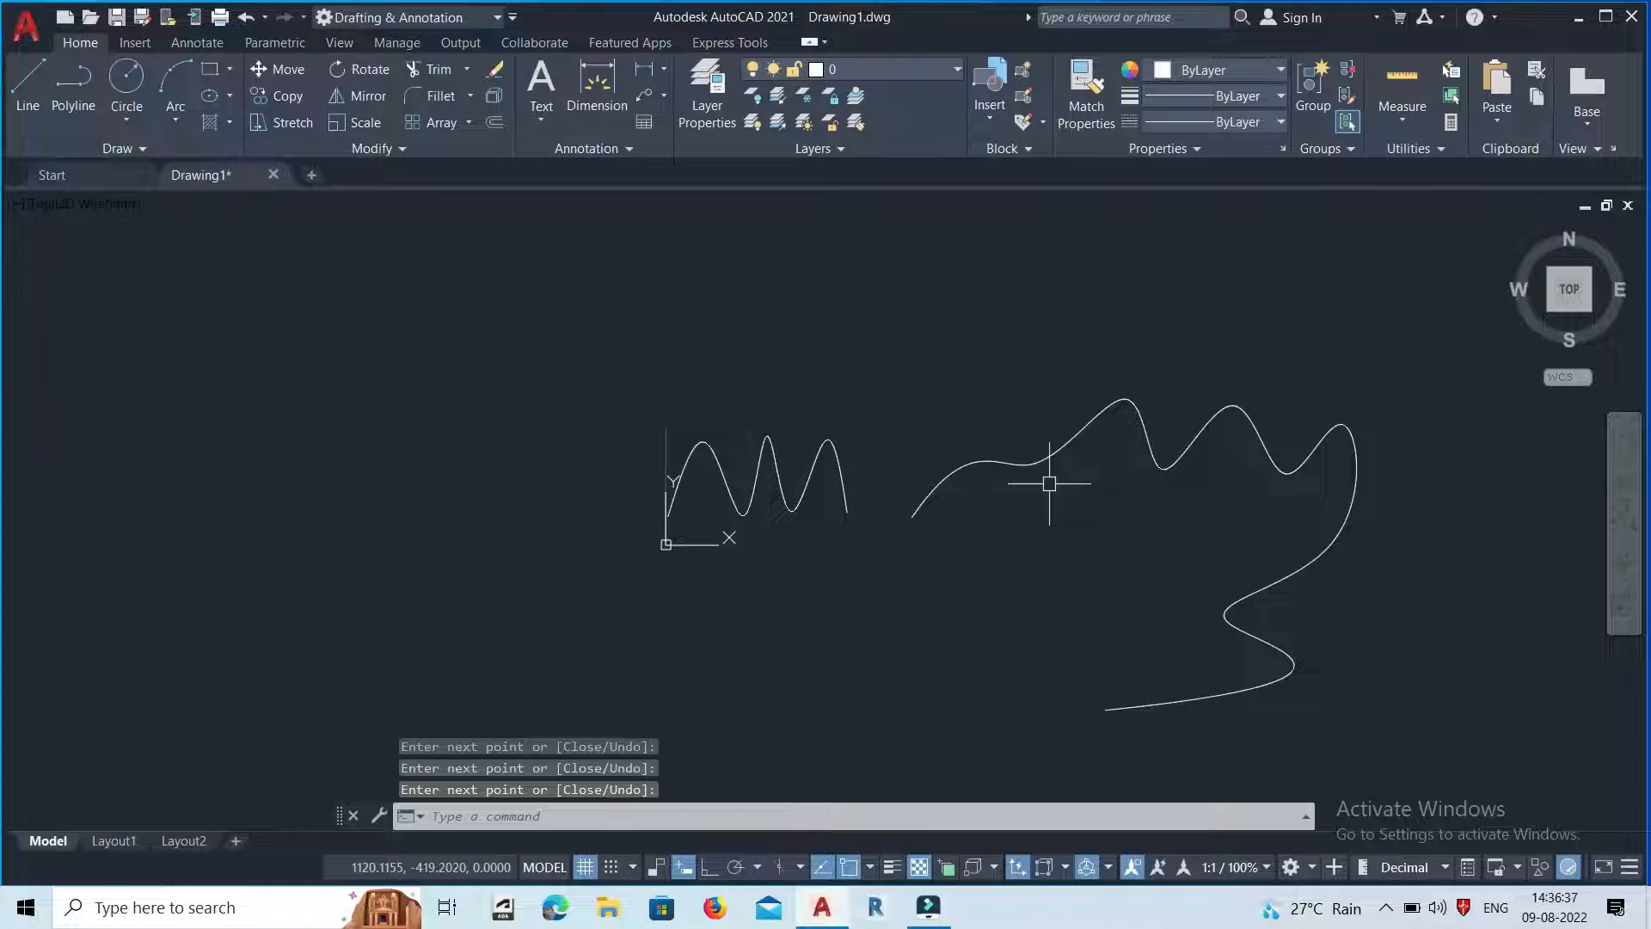
# Select both splines to compare the control vertices with the fit points, and erase the two curves.
pyautogui.click(1038, 462)
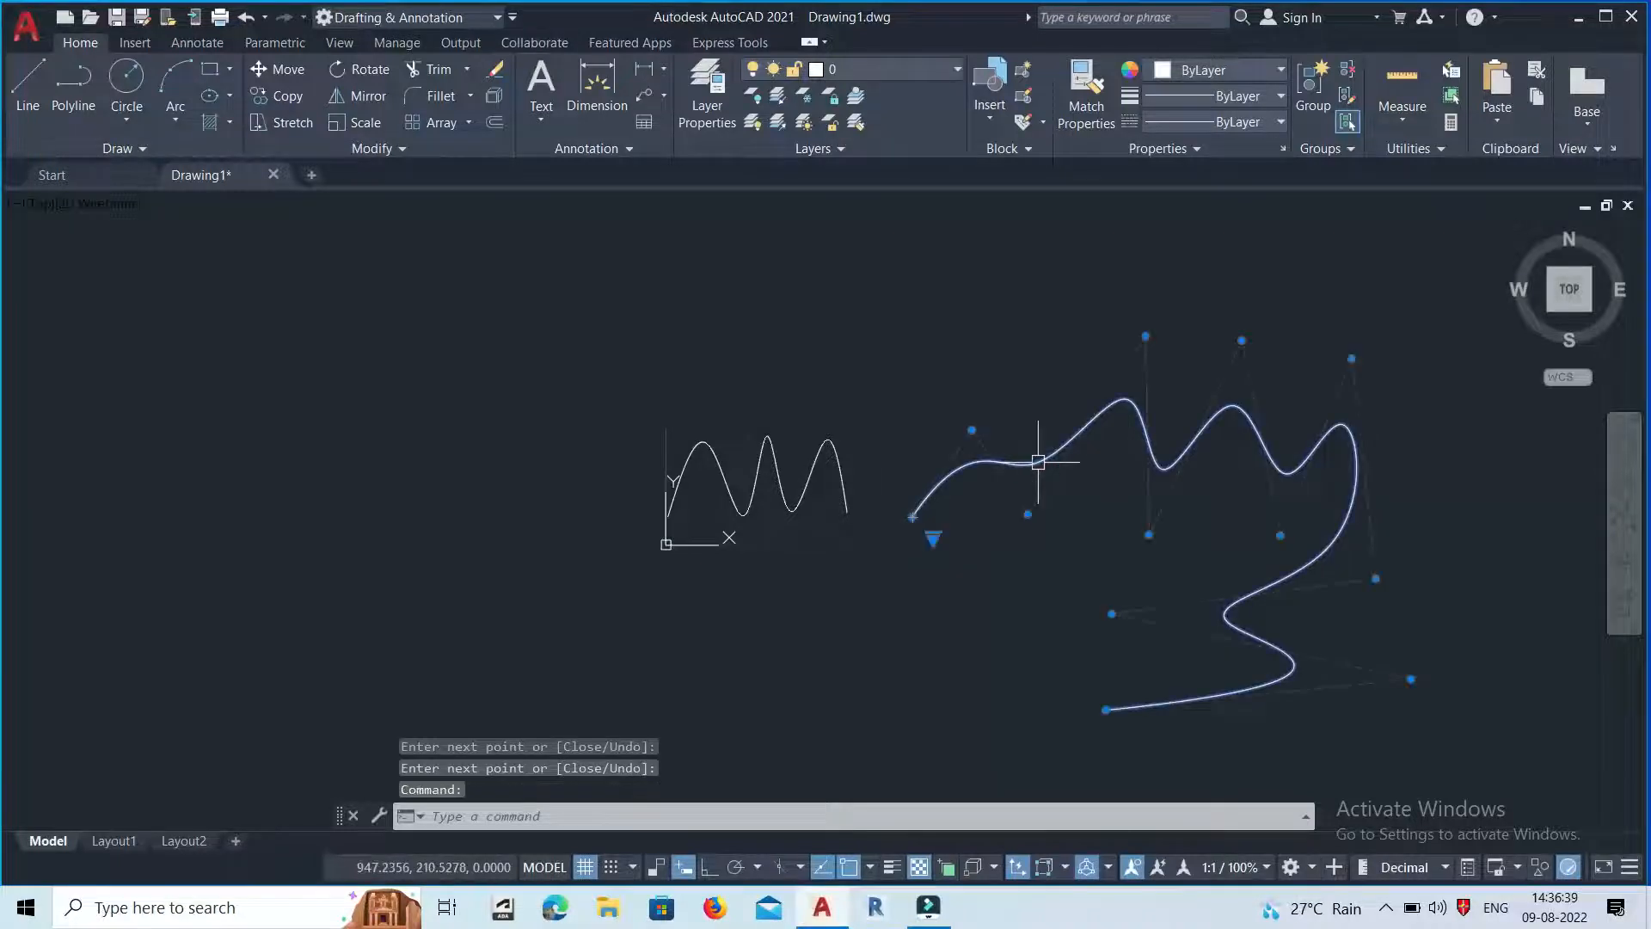
pyautogui.scroll(2, 1055, 477)
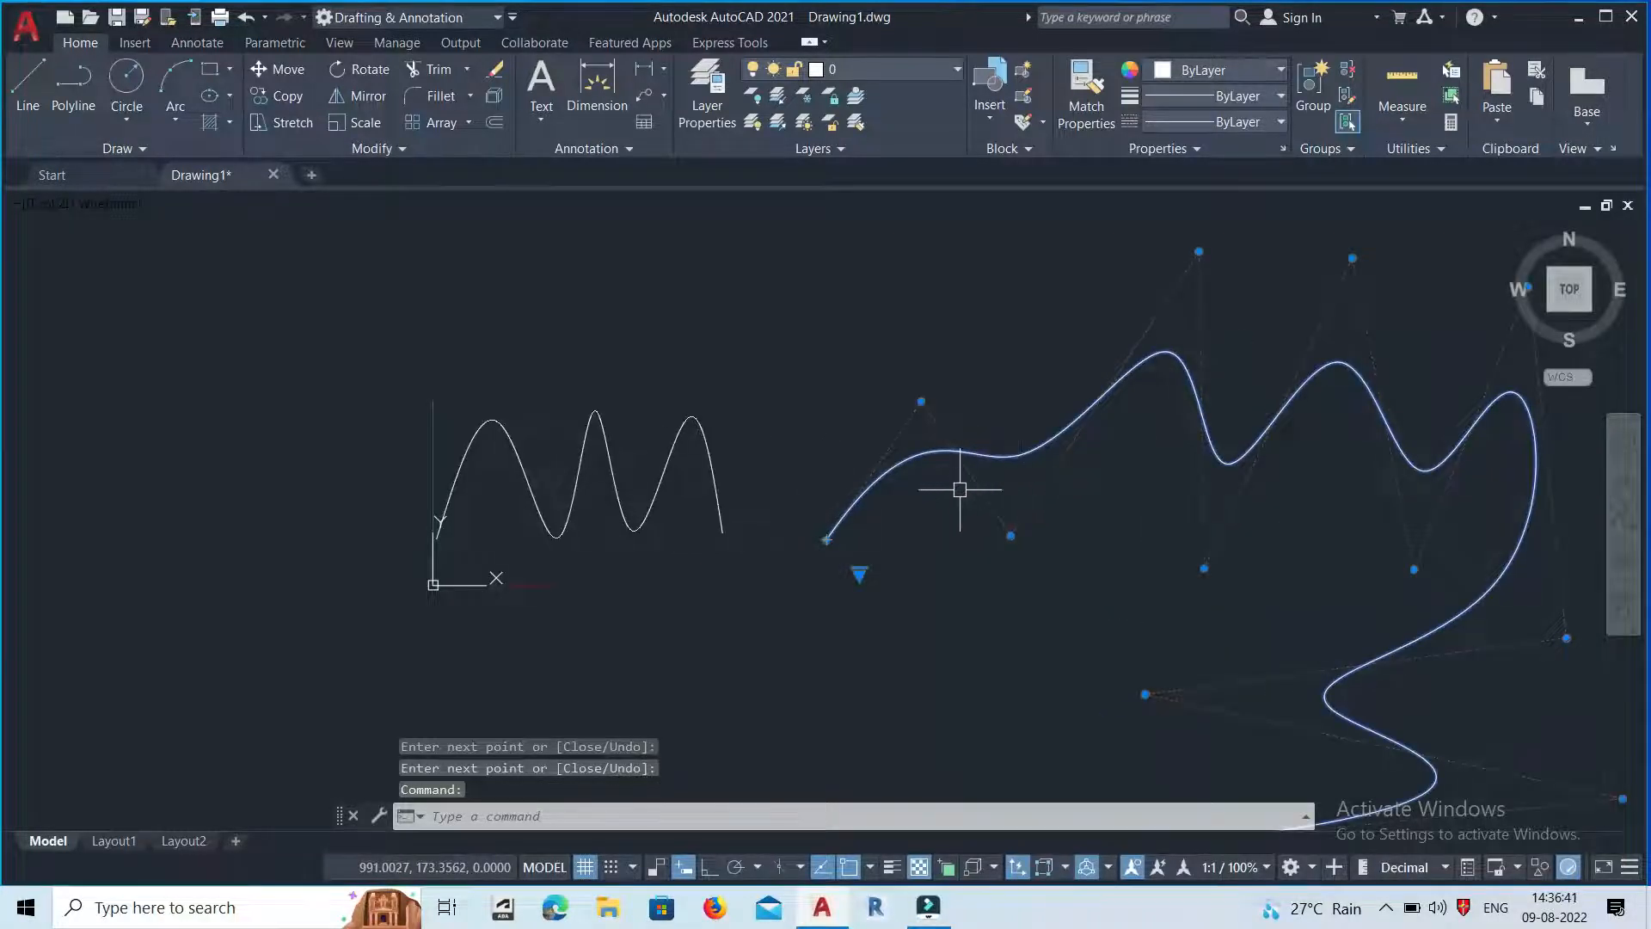
pyautogui.scroll(2, 960, 489)
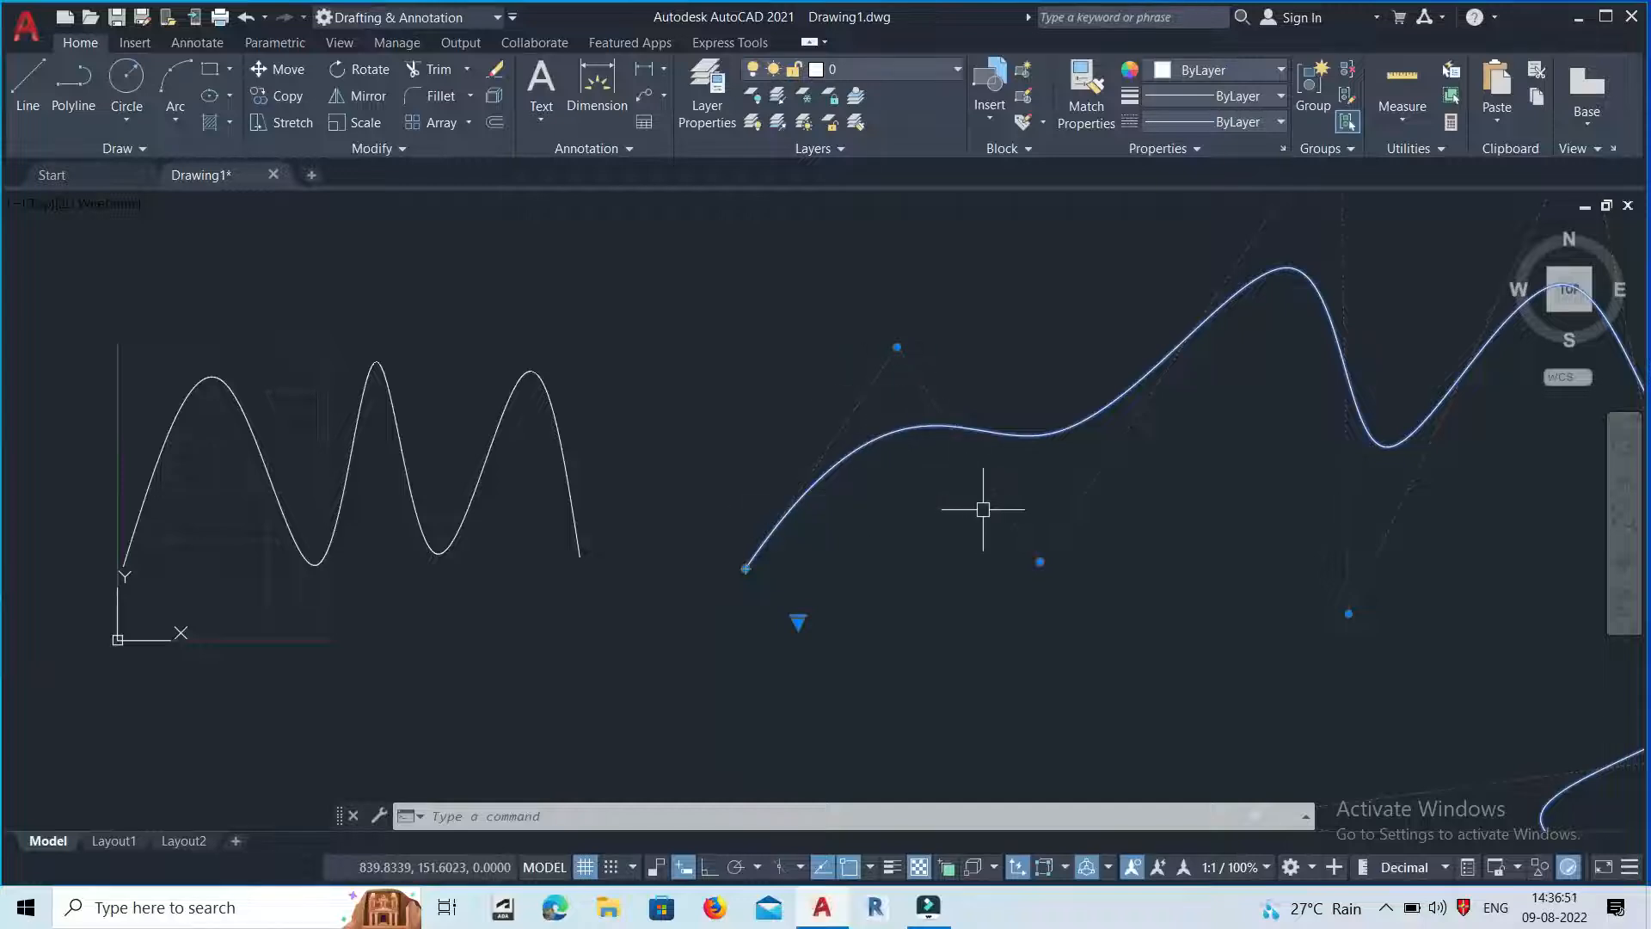
pyautogui.click(363, 434)
pyautogui.scroll(-2, 343, 406)
pyautogui.scroll(2, 324, 424)
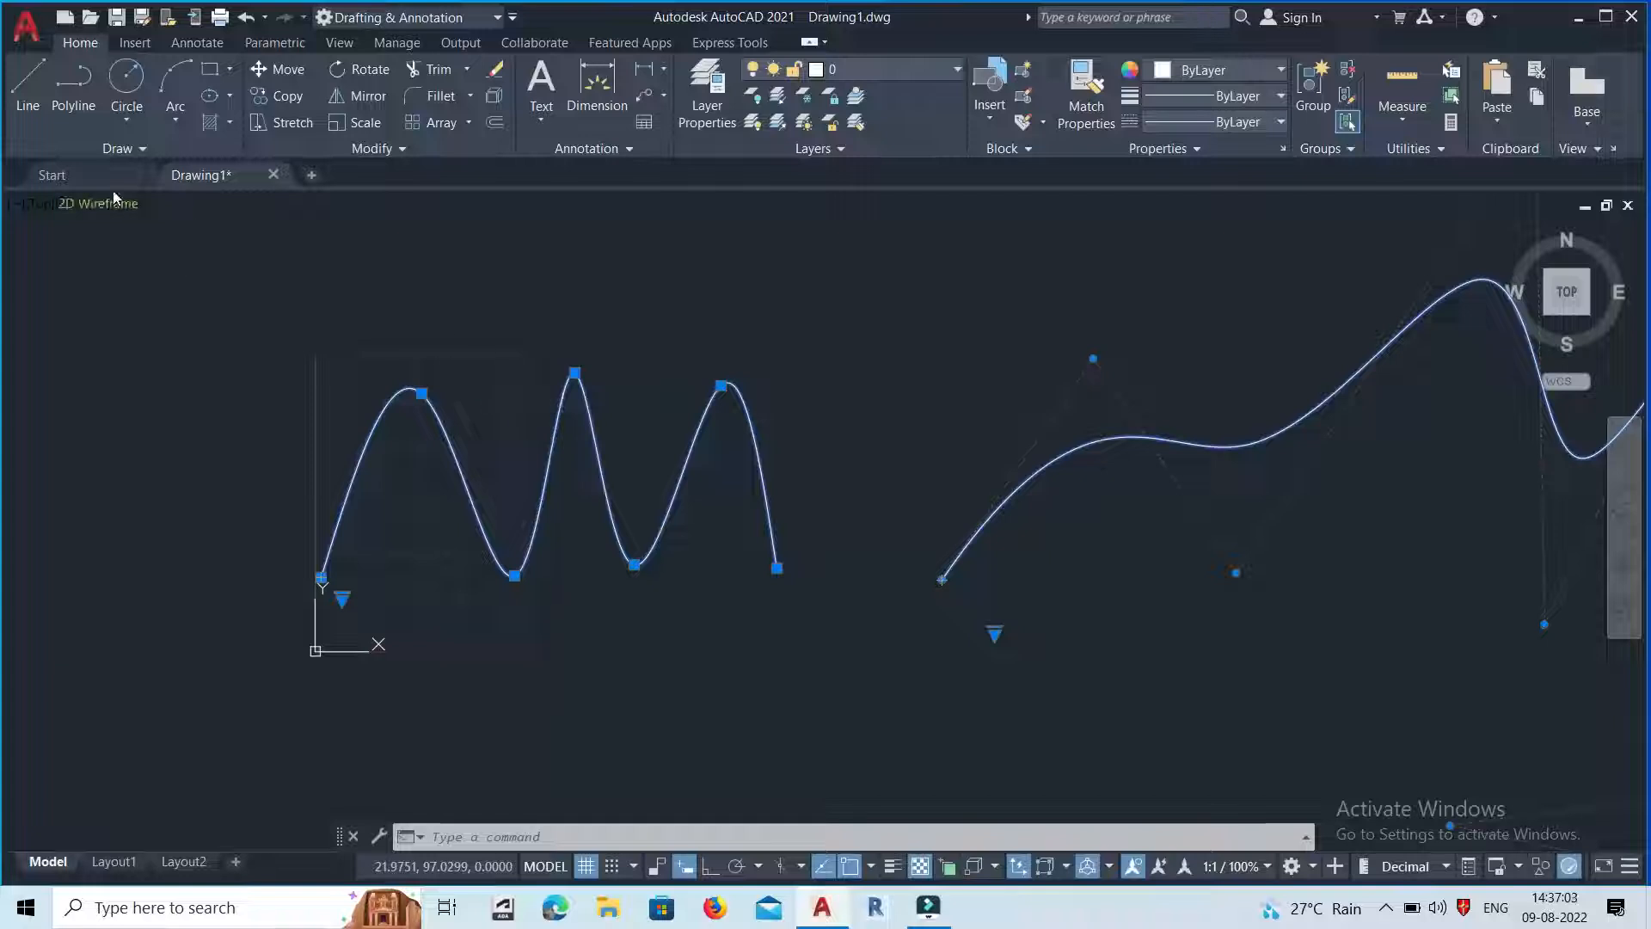
pyautogui.scroll(-4, 479, 461)
pyautogui.scroll(4, 879, 473)
pyautogui.scroll(-4, 761, 529)
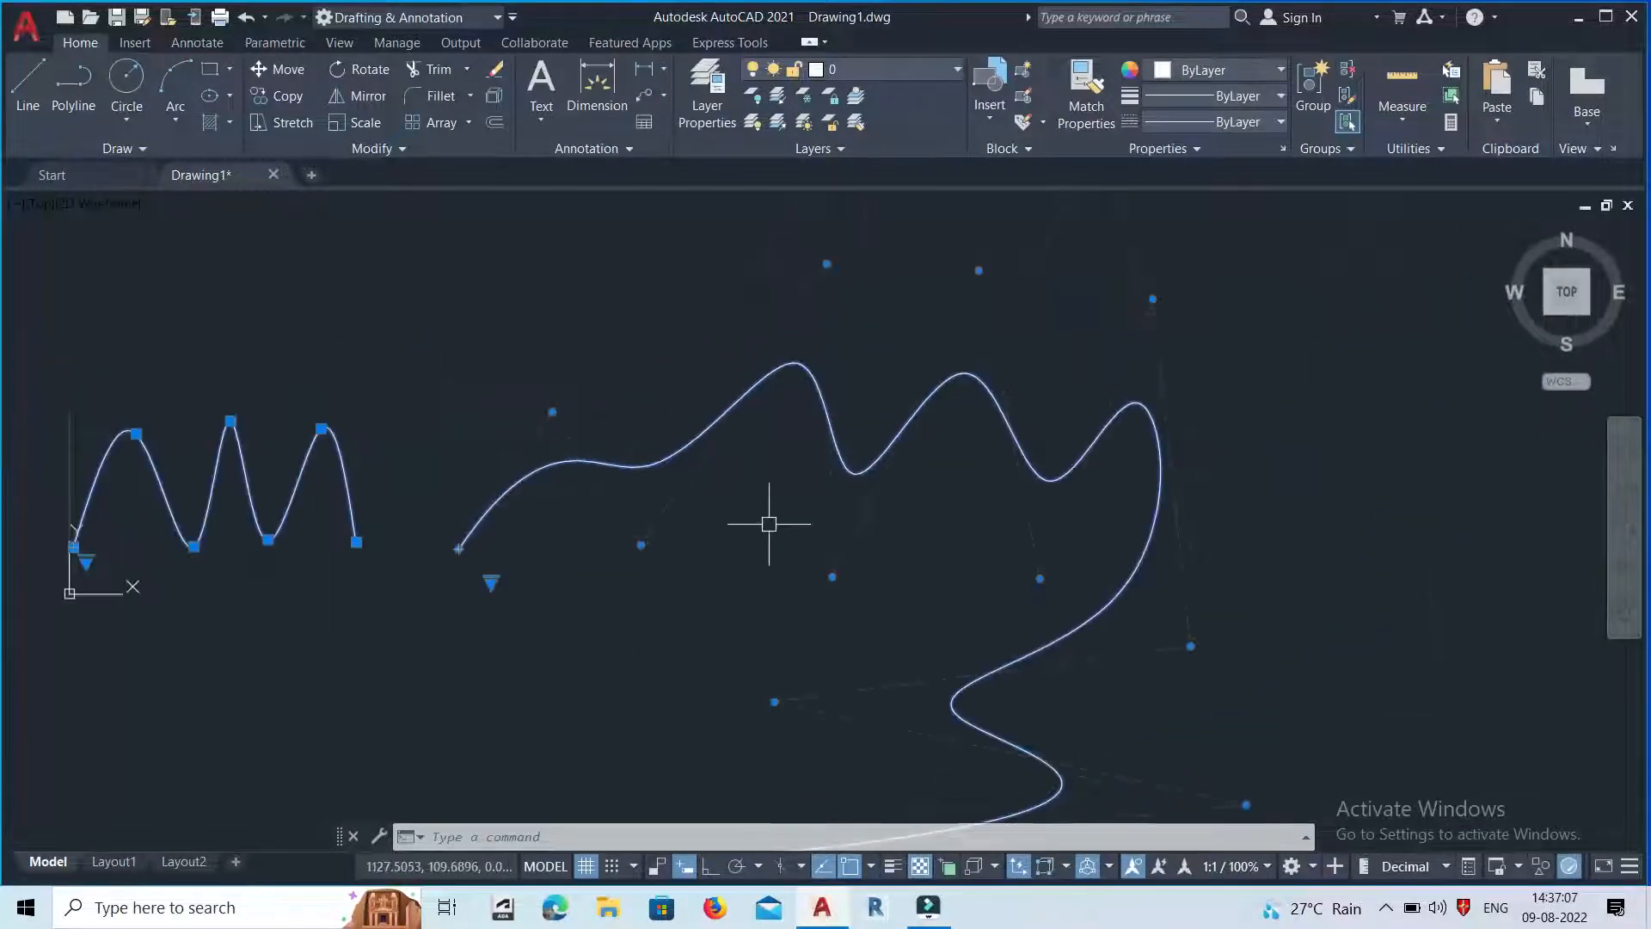
pyautogui.press('Delete')
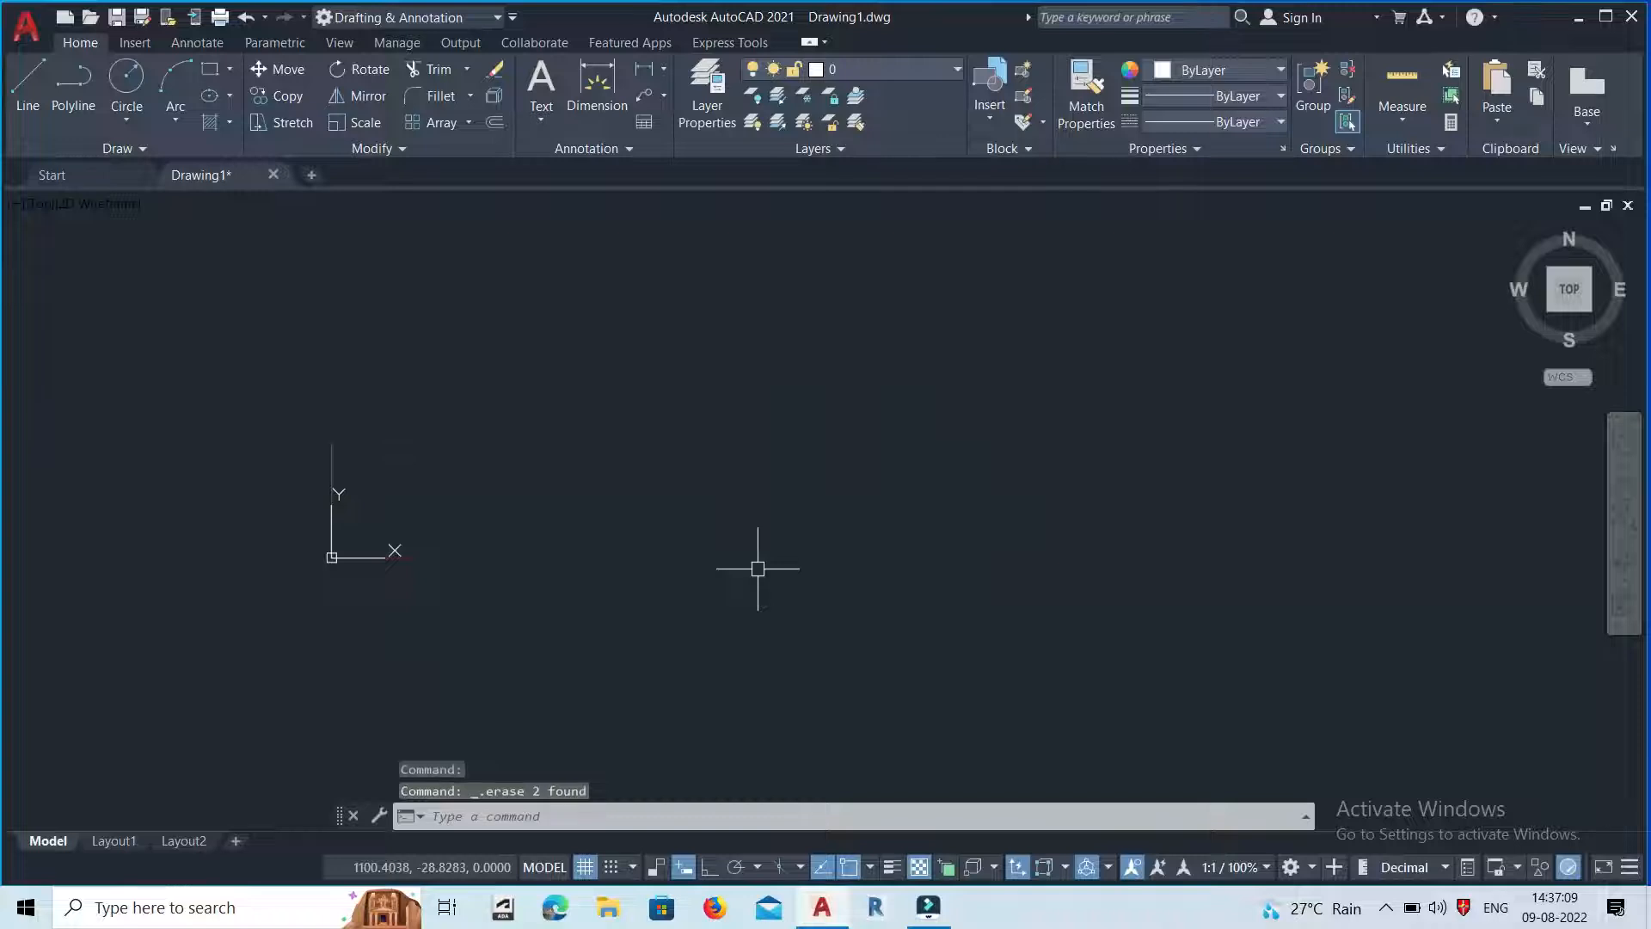
# Draw a rectangle by dimensions, length 100 and width 200, extending down and right from a first corner just beside the Y axis.
pyautogui.scroll(-4, 757, 564)
pyautogui.scroll(2, 588, 410)
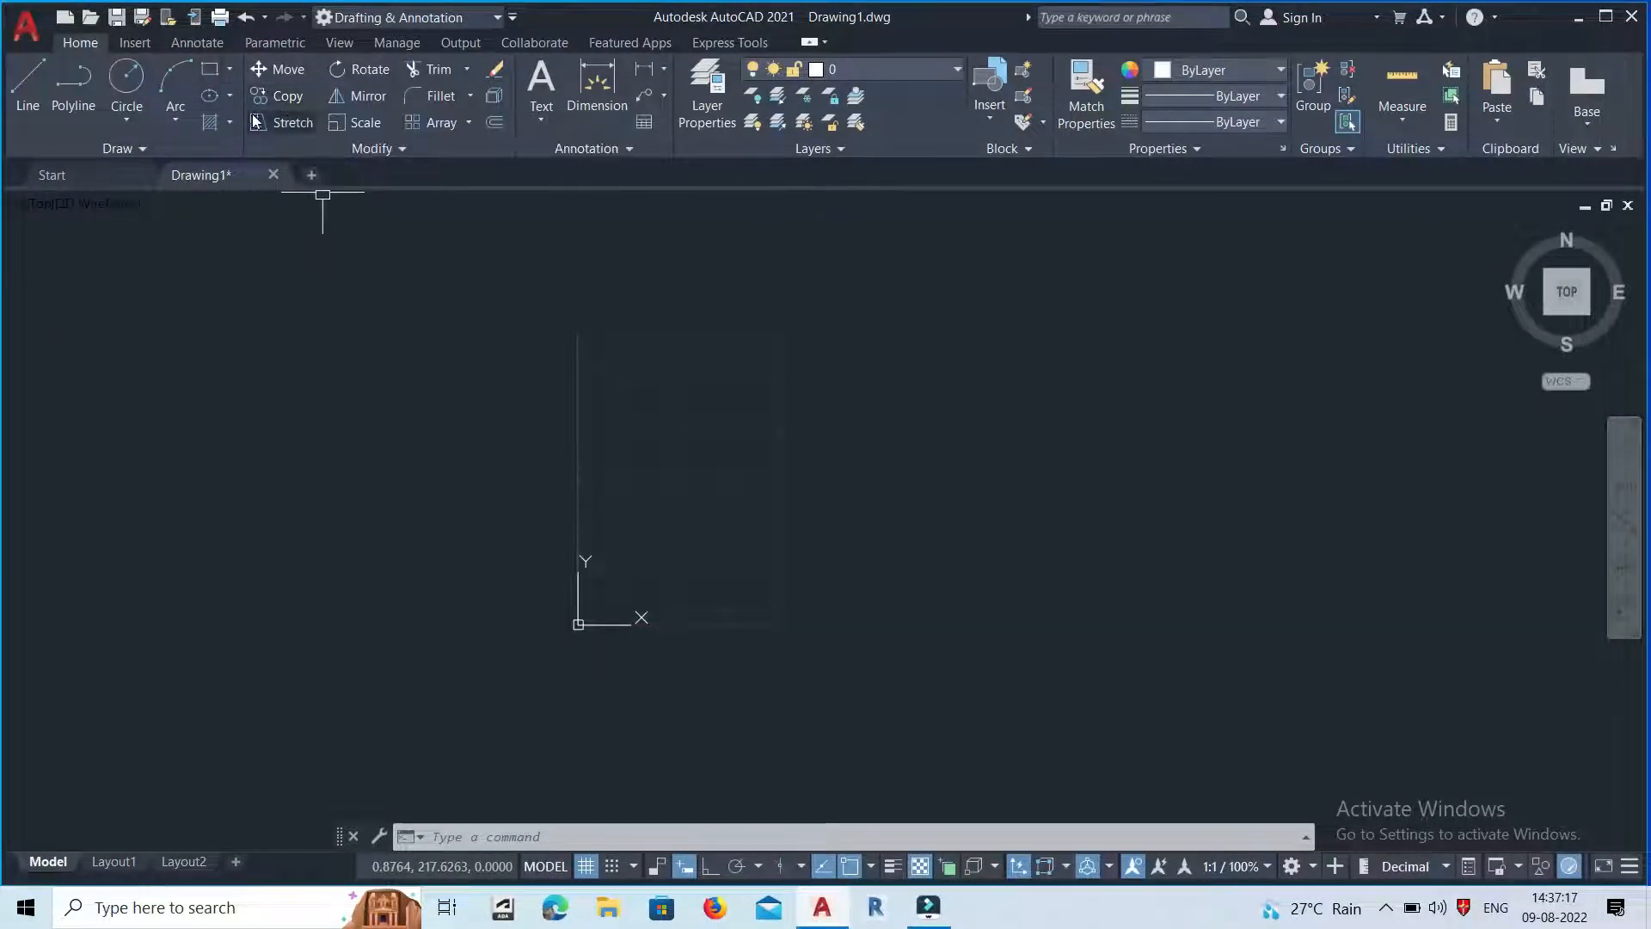
pyautogui.click(229, 70)
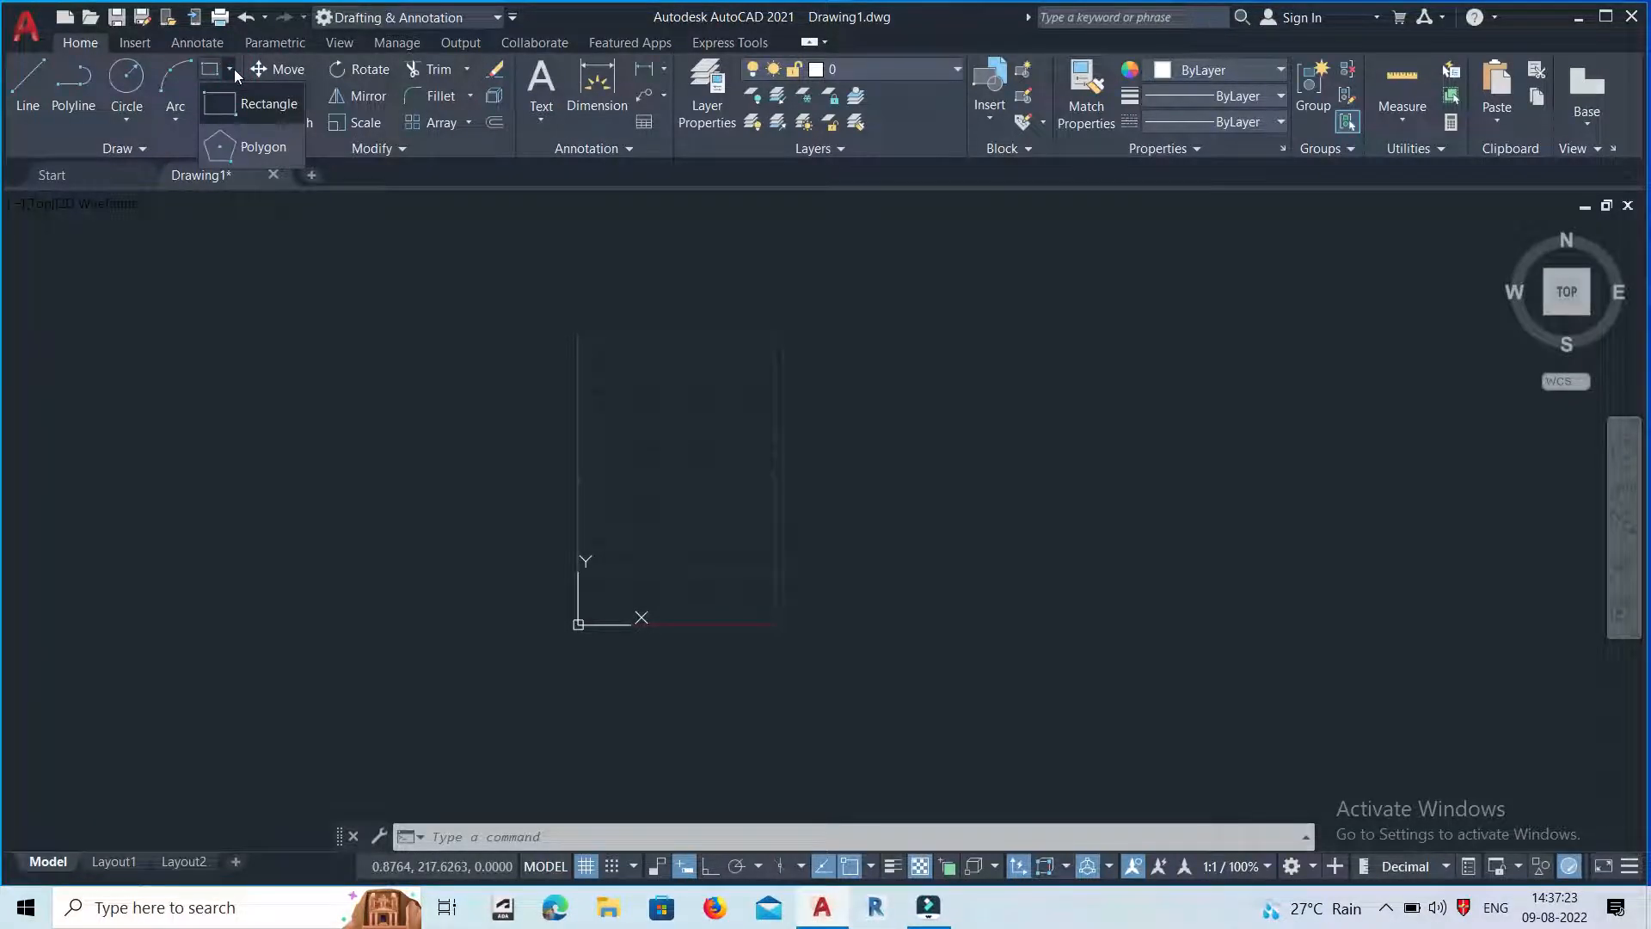
pyautogui.click(233, 69)
pyautogui.click(232, 70)
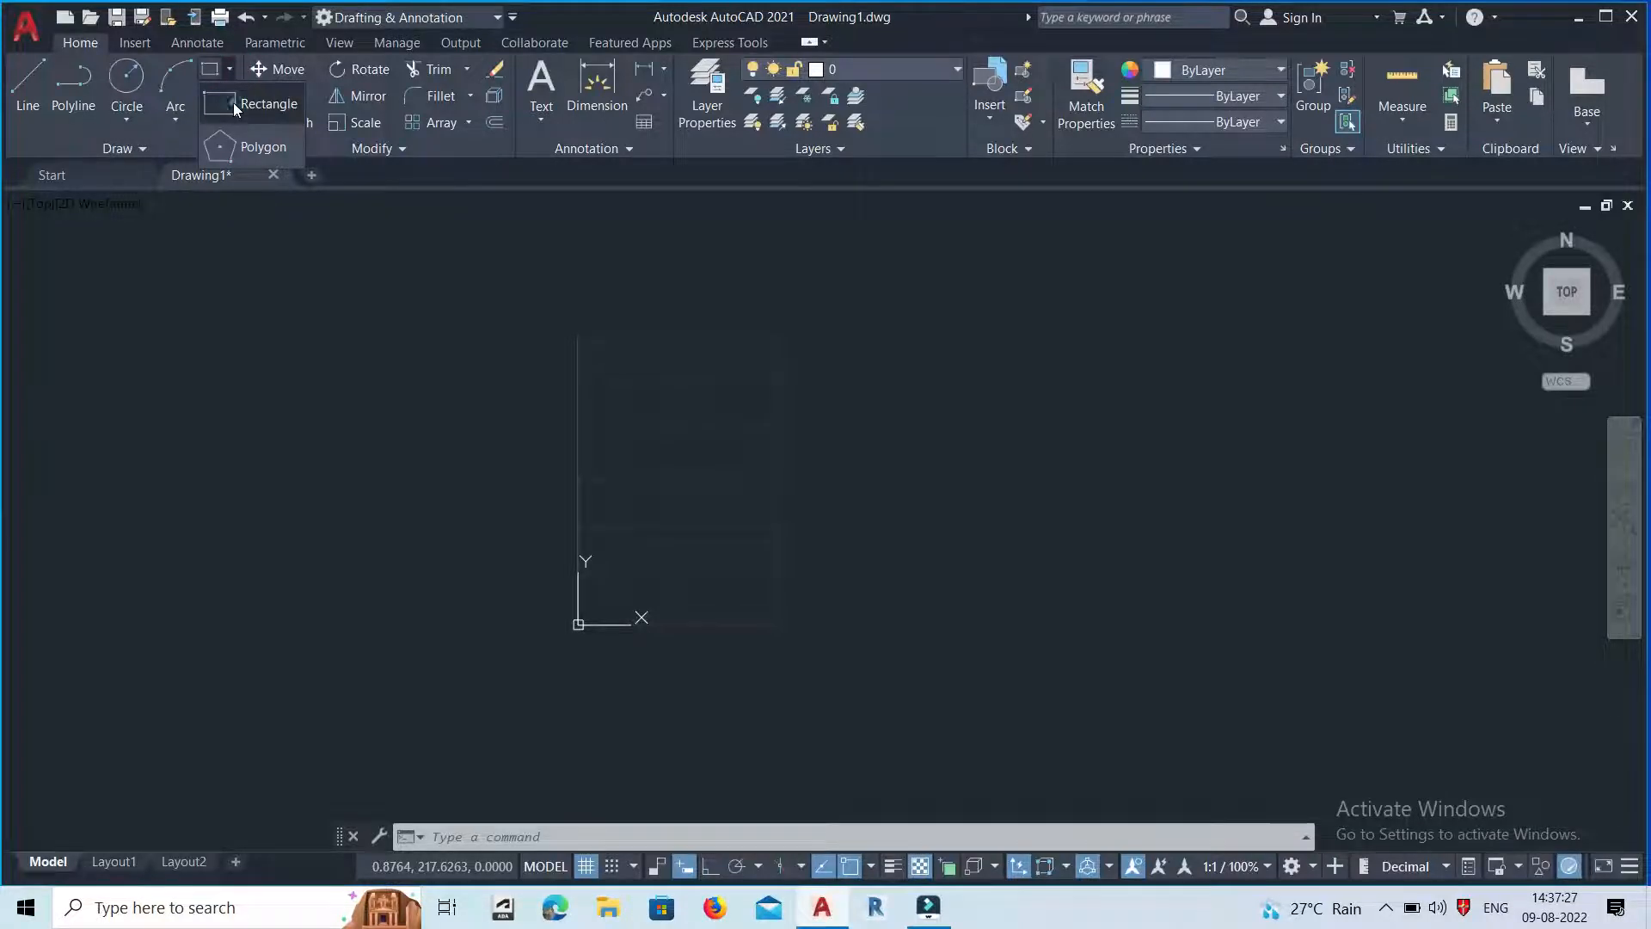
pyautogui.click(240, 104)
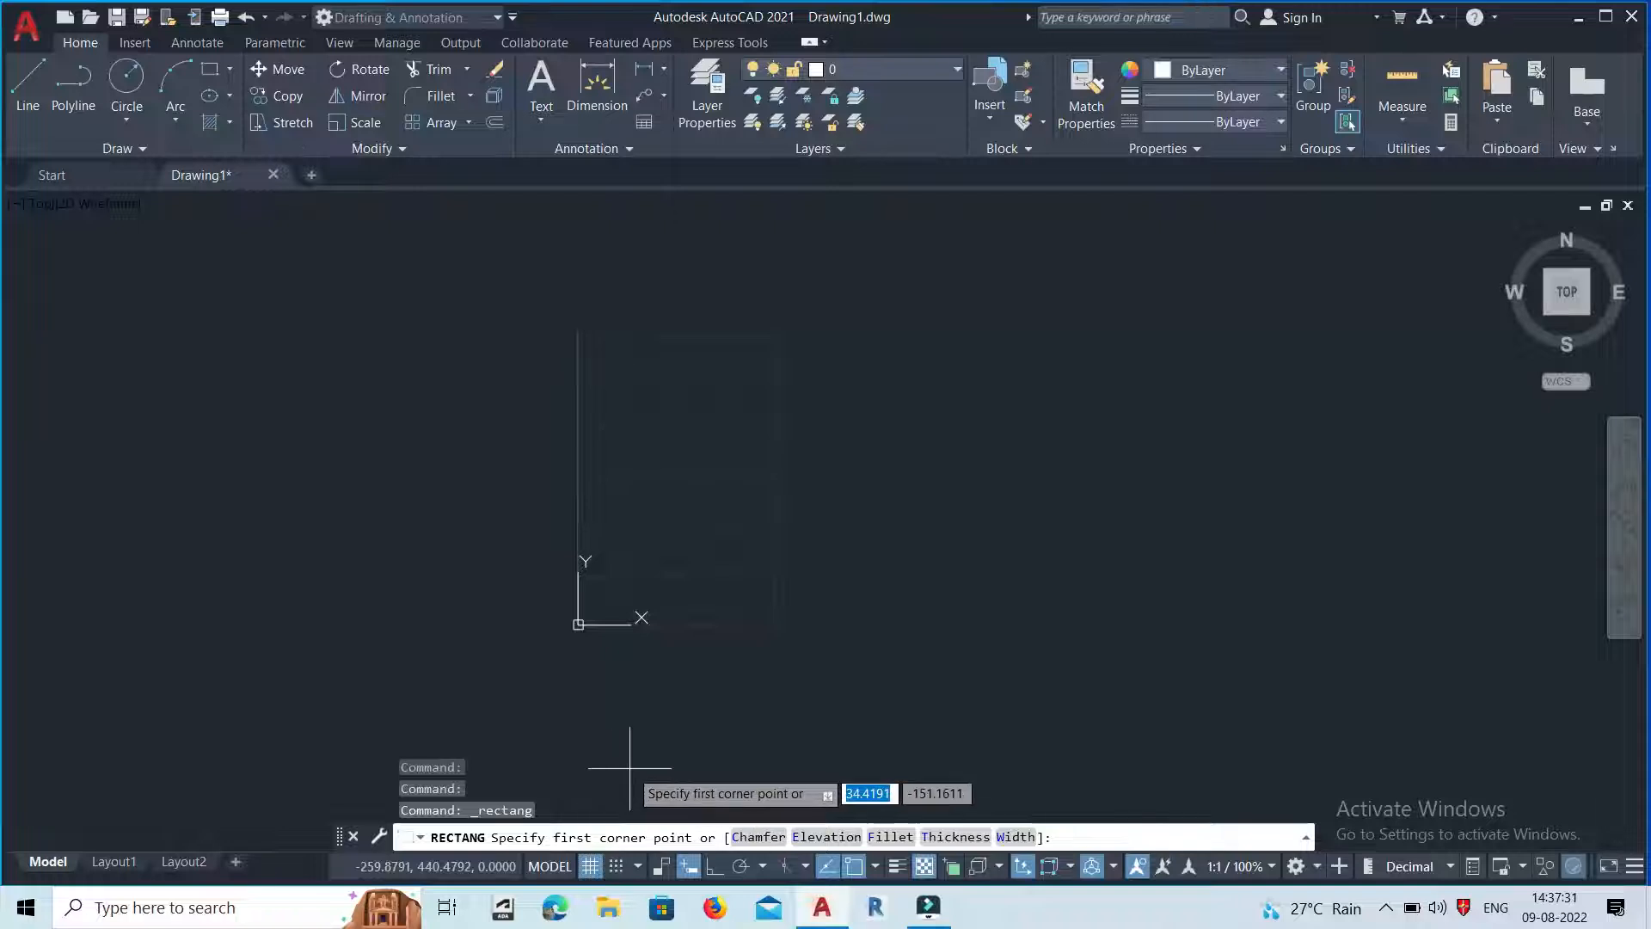
pyautogui.click(585, 356)
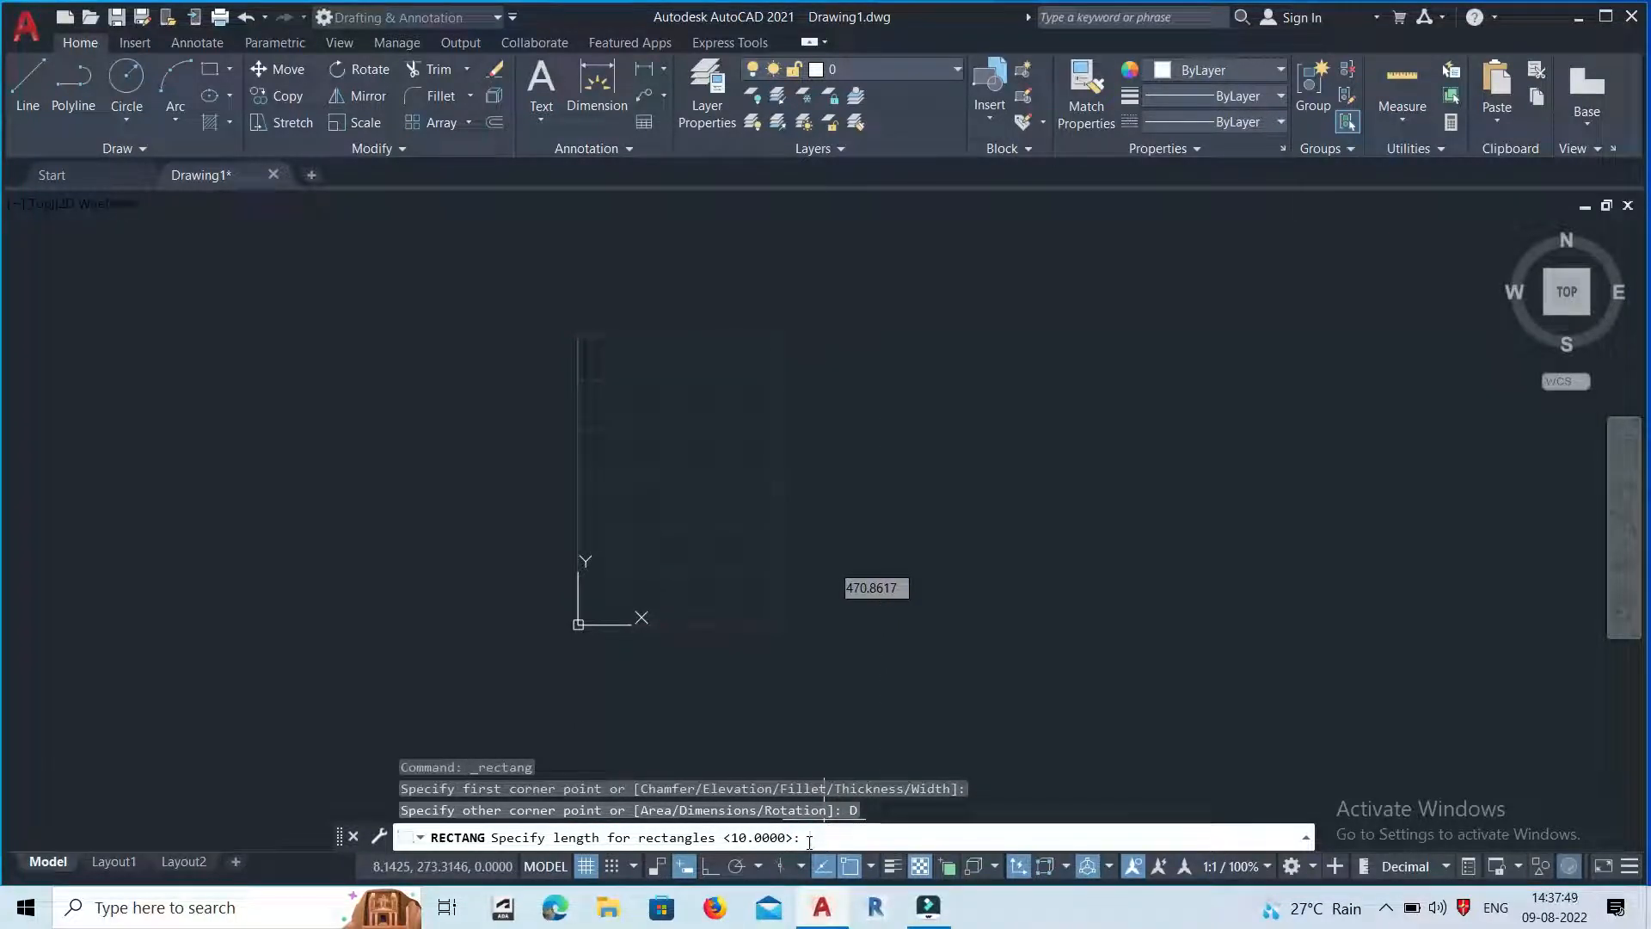
pyautogui.press('Return')
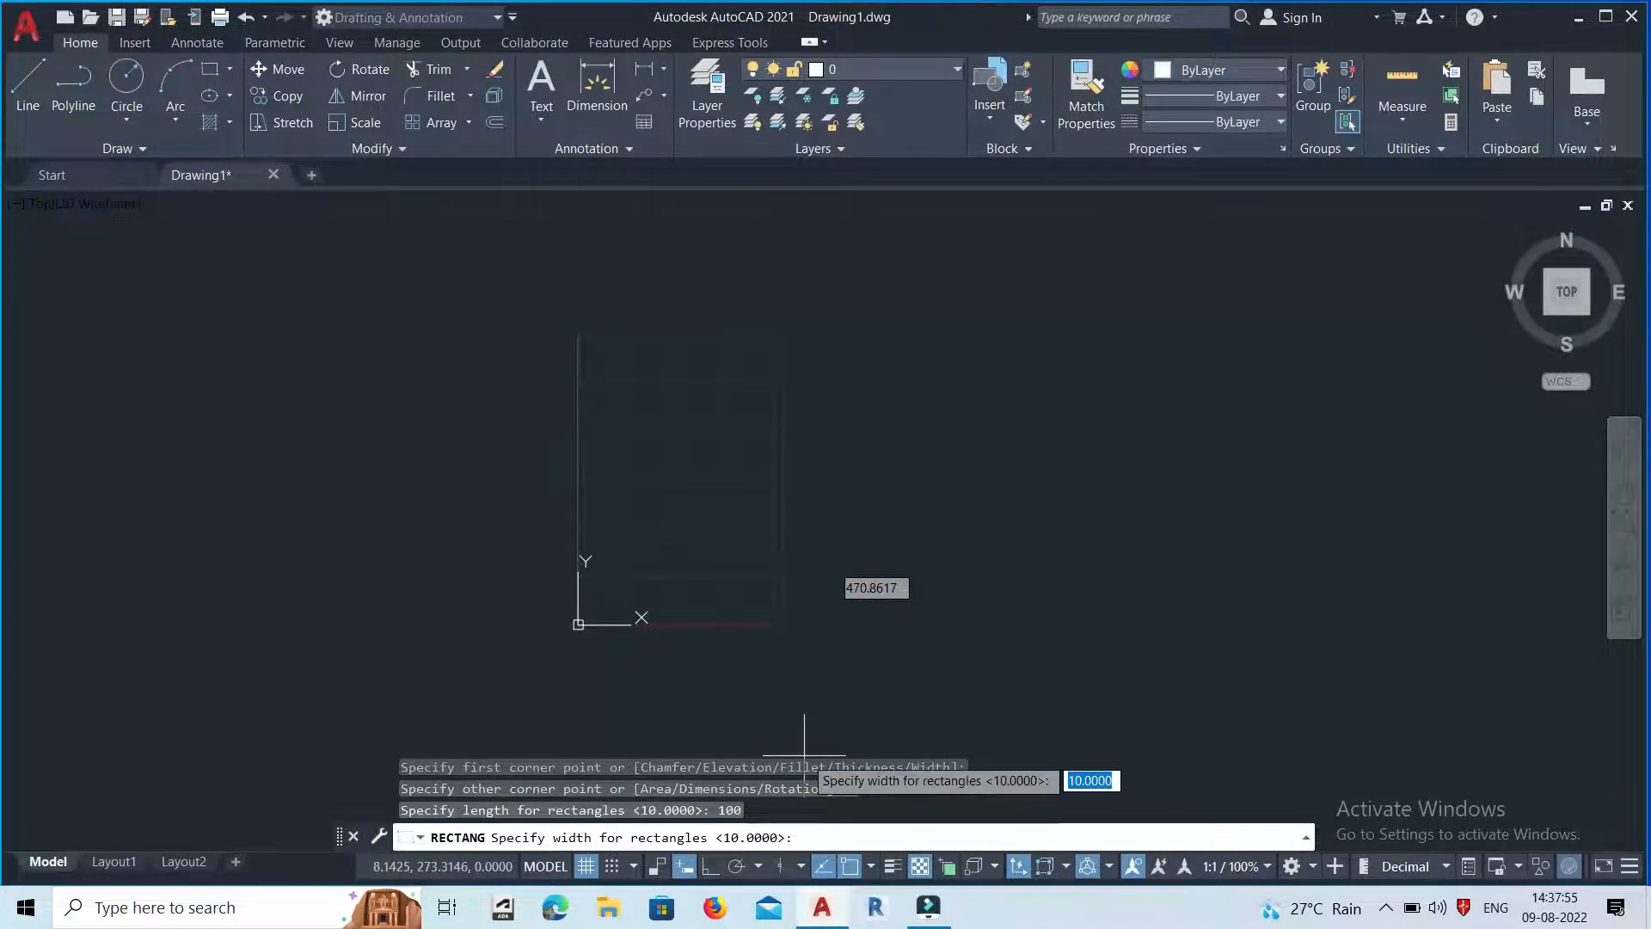
pyautogui.write('200')
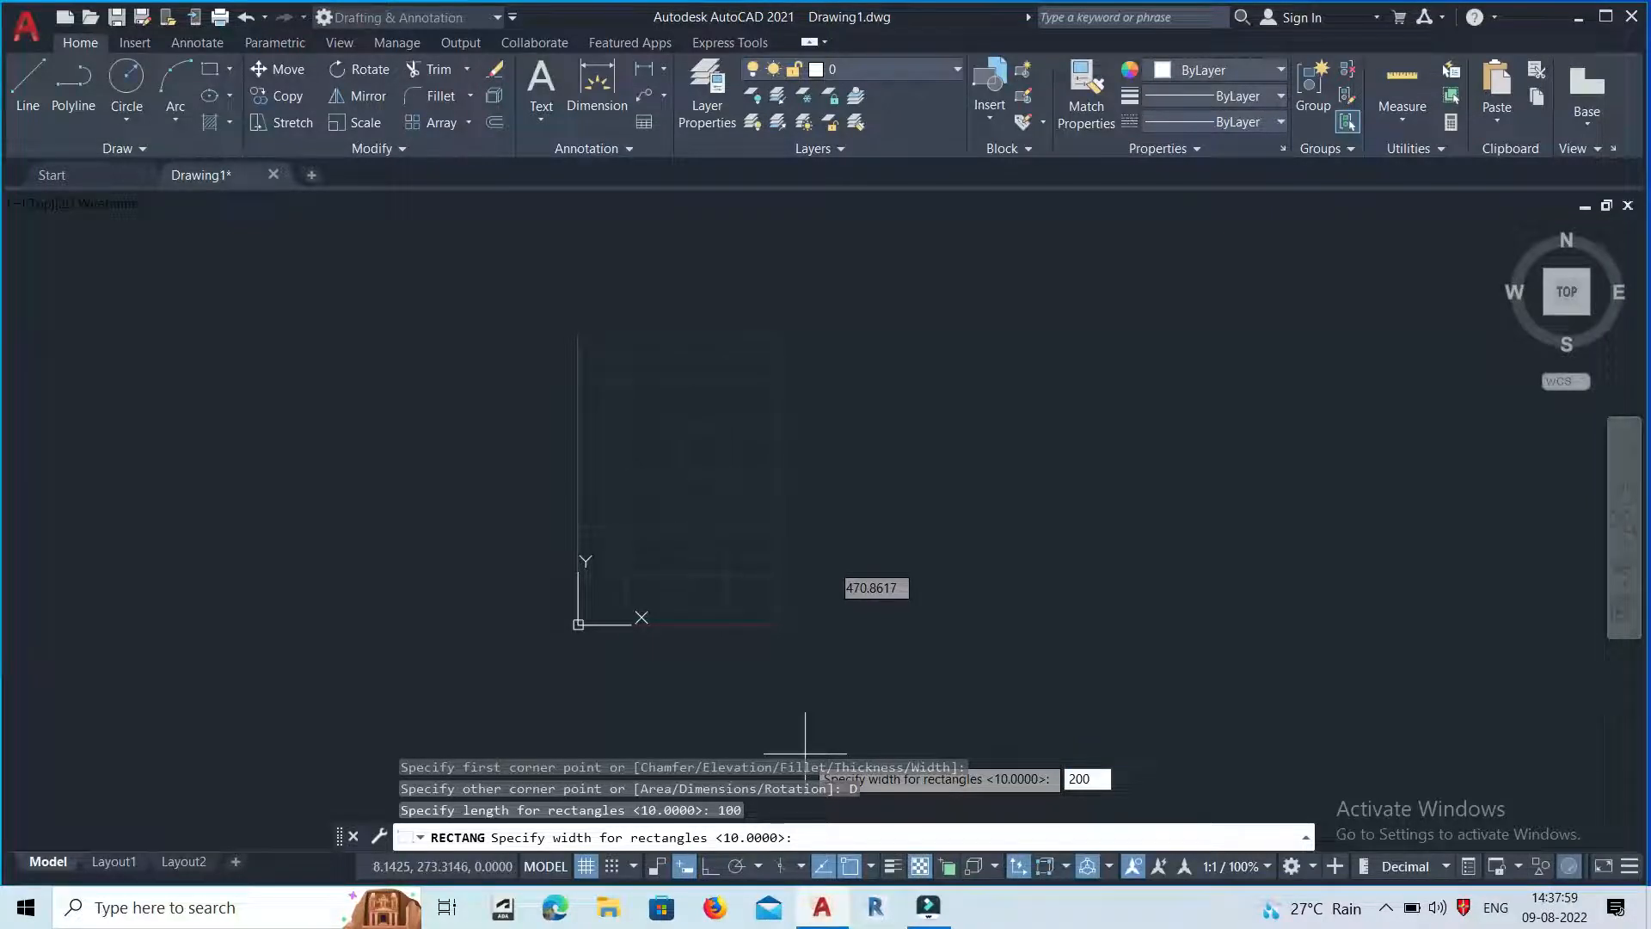
pyautogui.press('Return')
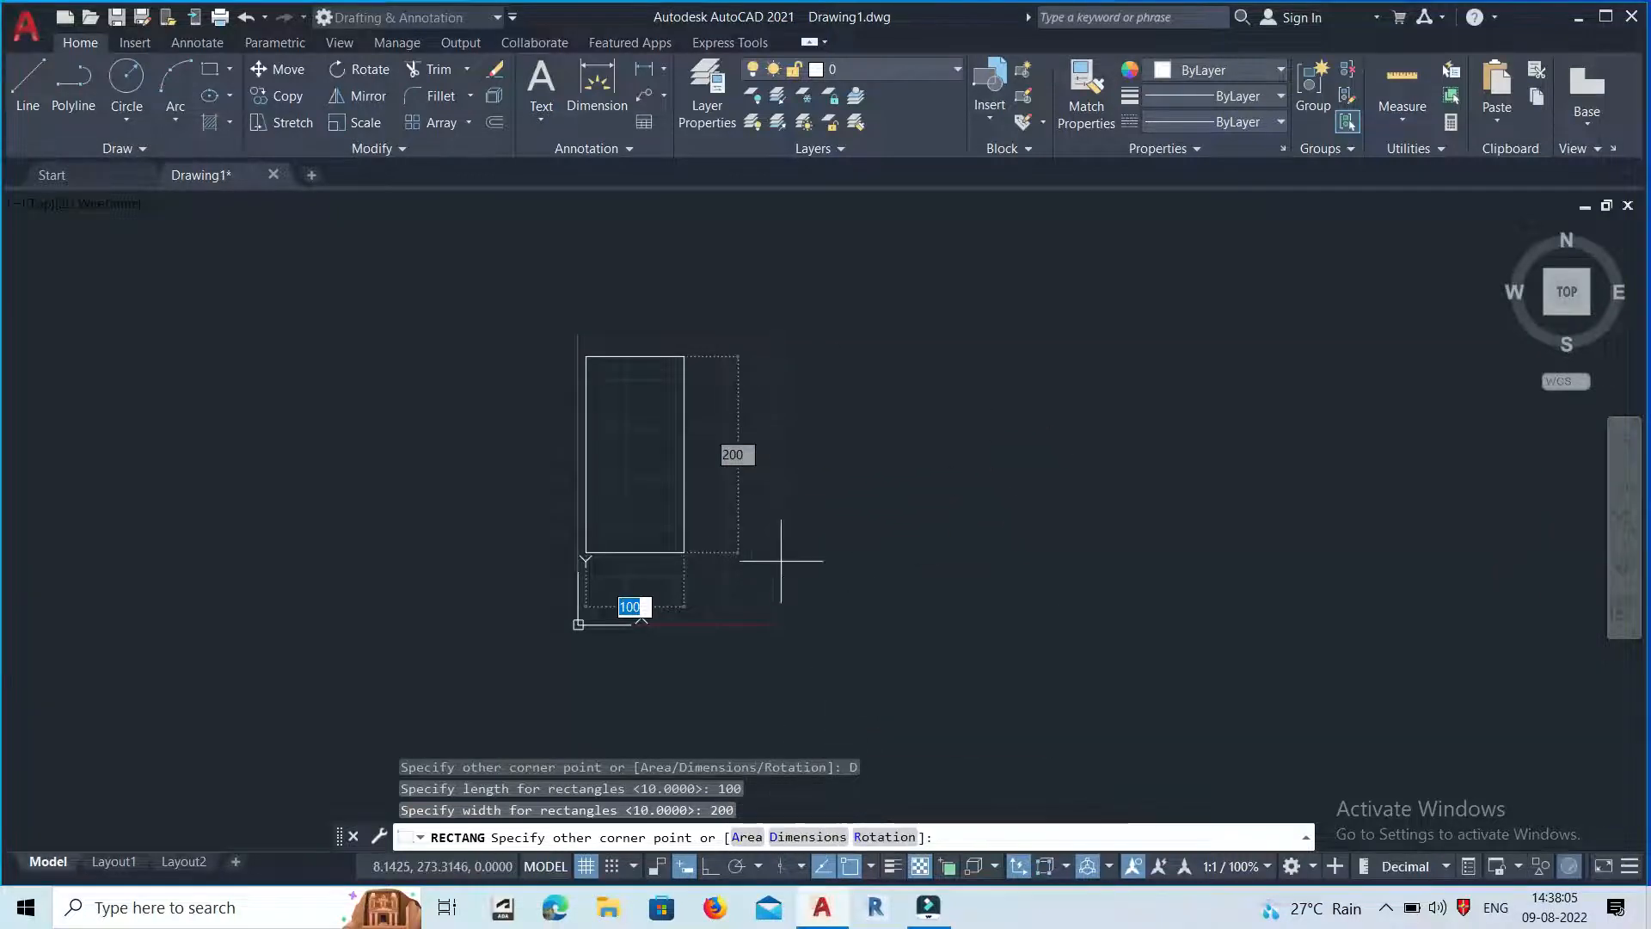
pyautogui.click(891, 554)
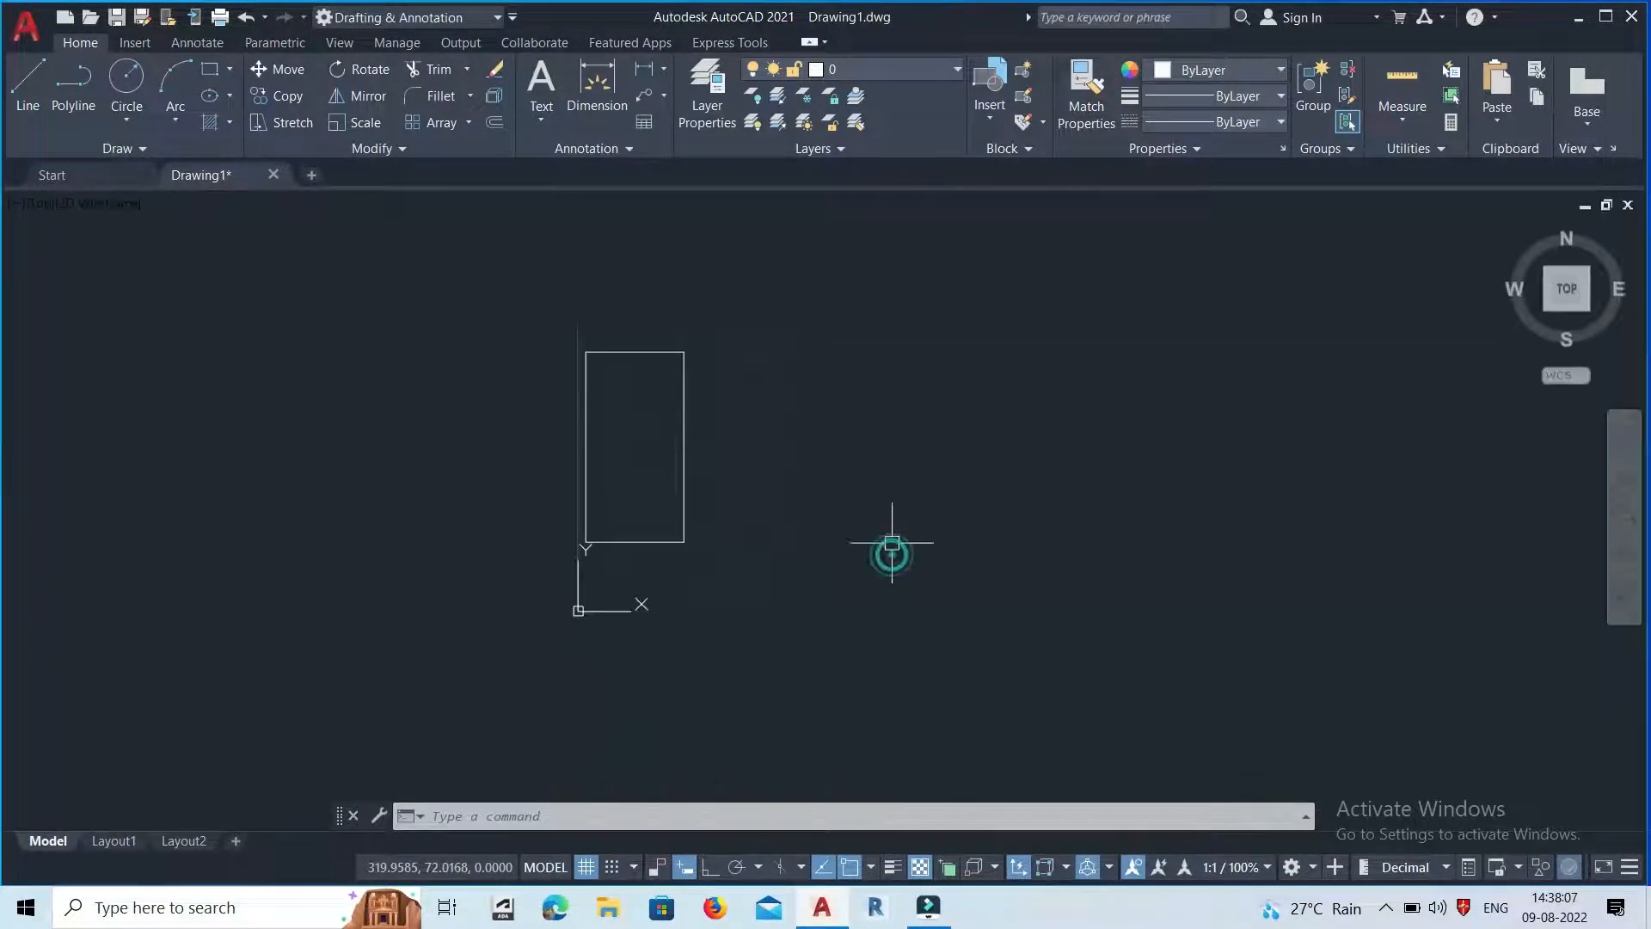
# Measure the distance between the two upper corners of the rectangle.
pyautogui.scroll(2, 589, 417)
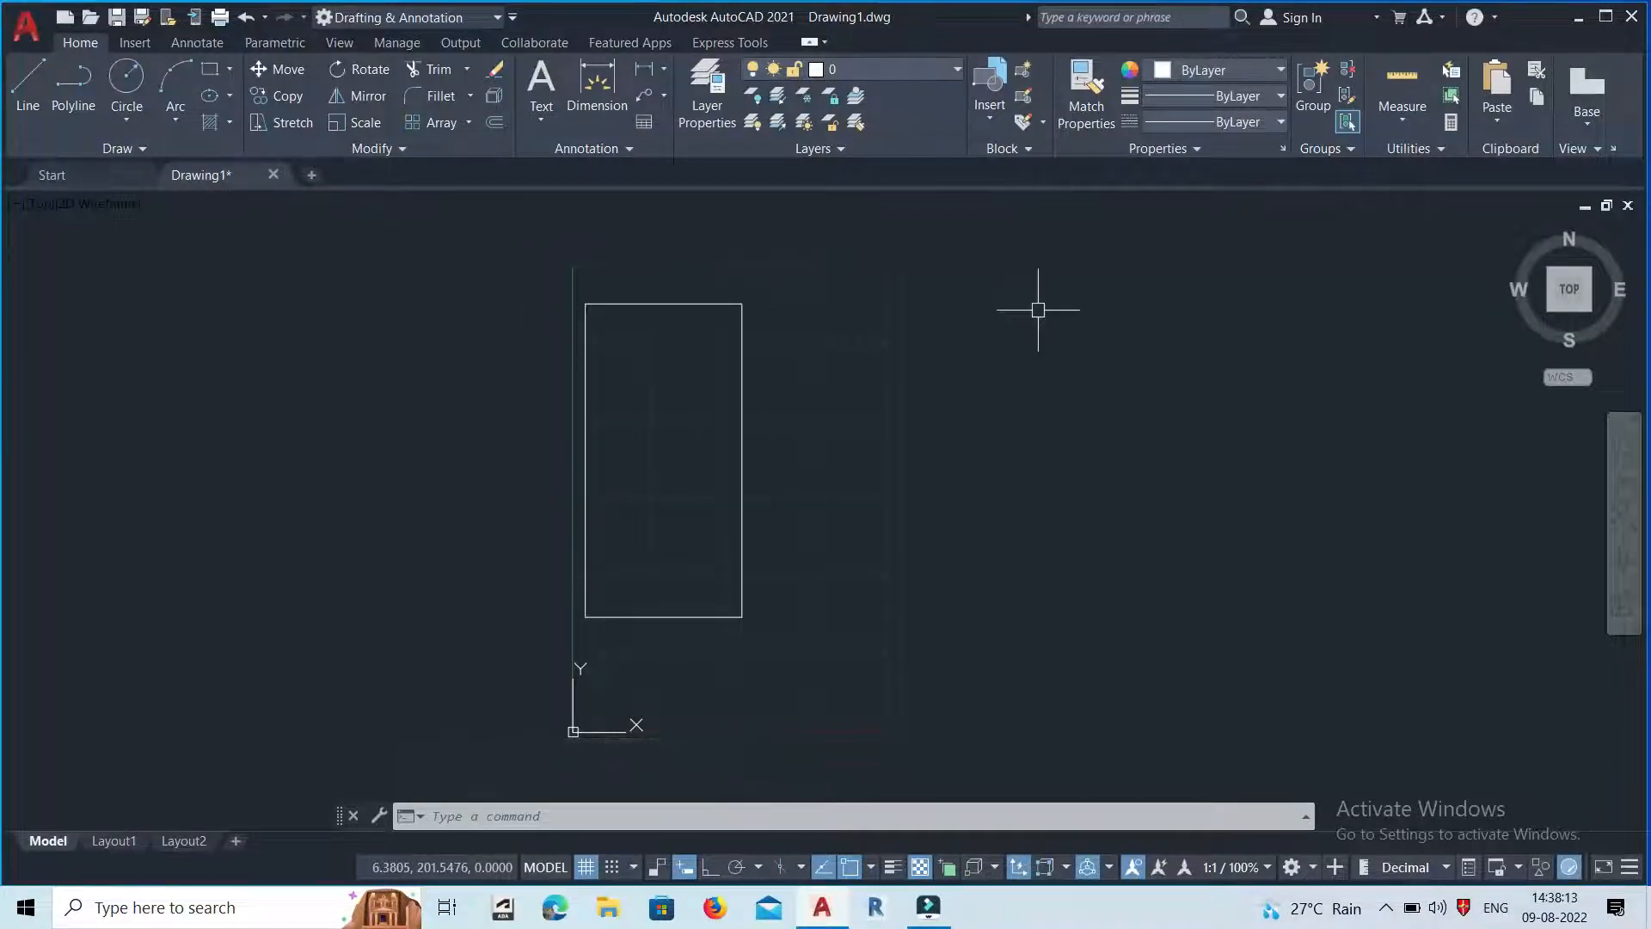
pyautogui.click(1407, 119)
pyautogui.click(1412, 196)
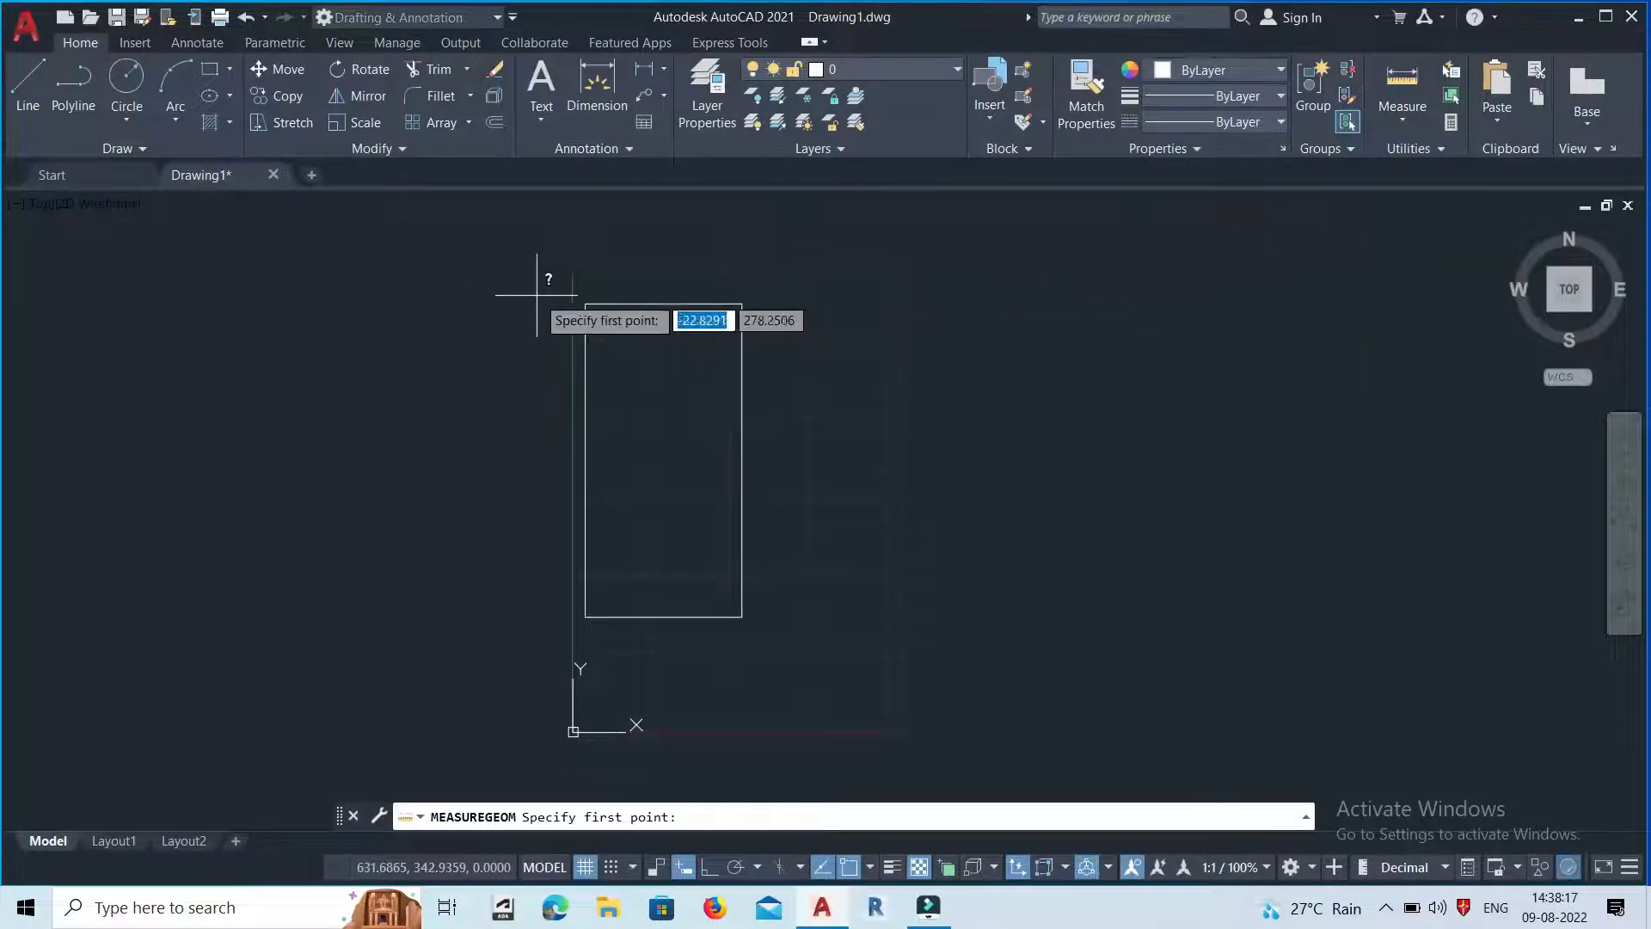
pyautogui.click(585, 303)
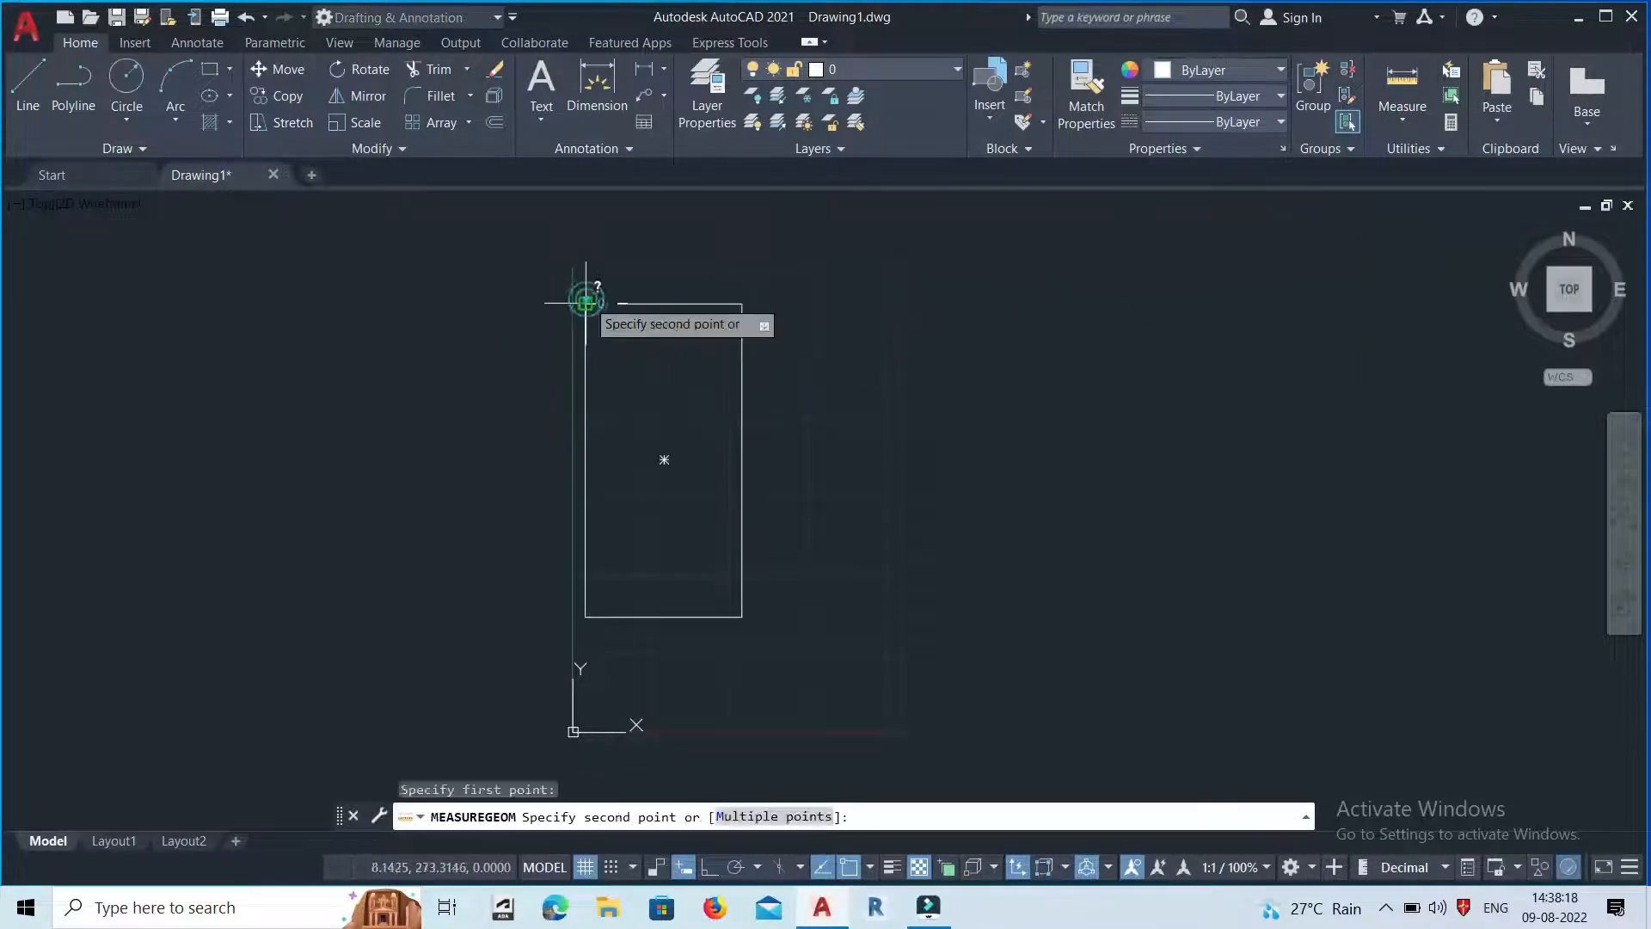
pyautogui.click(742, 304)
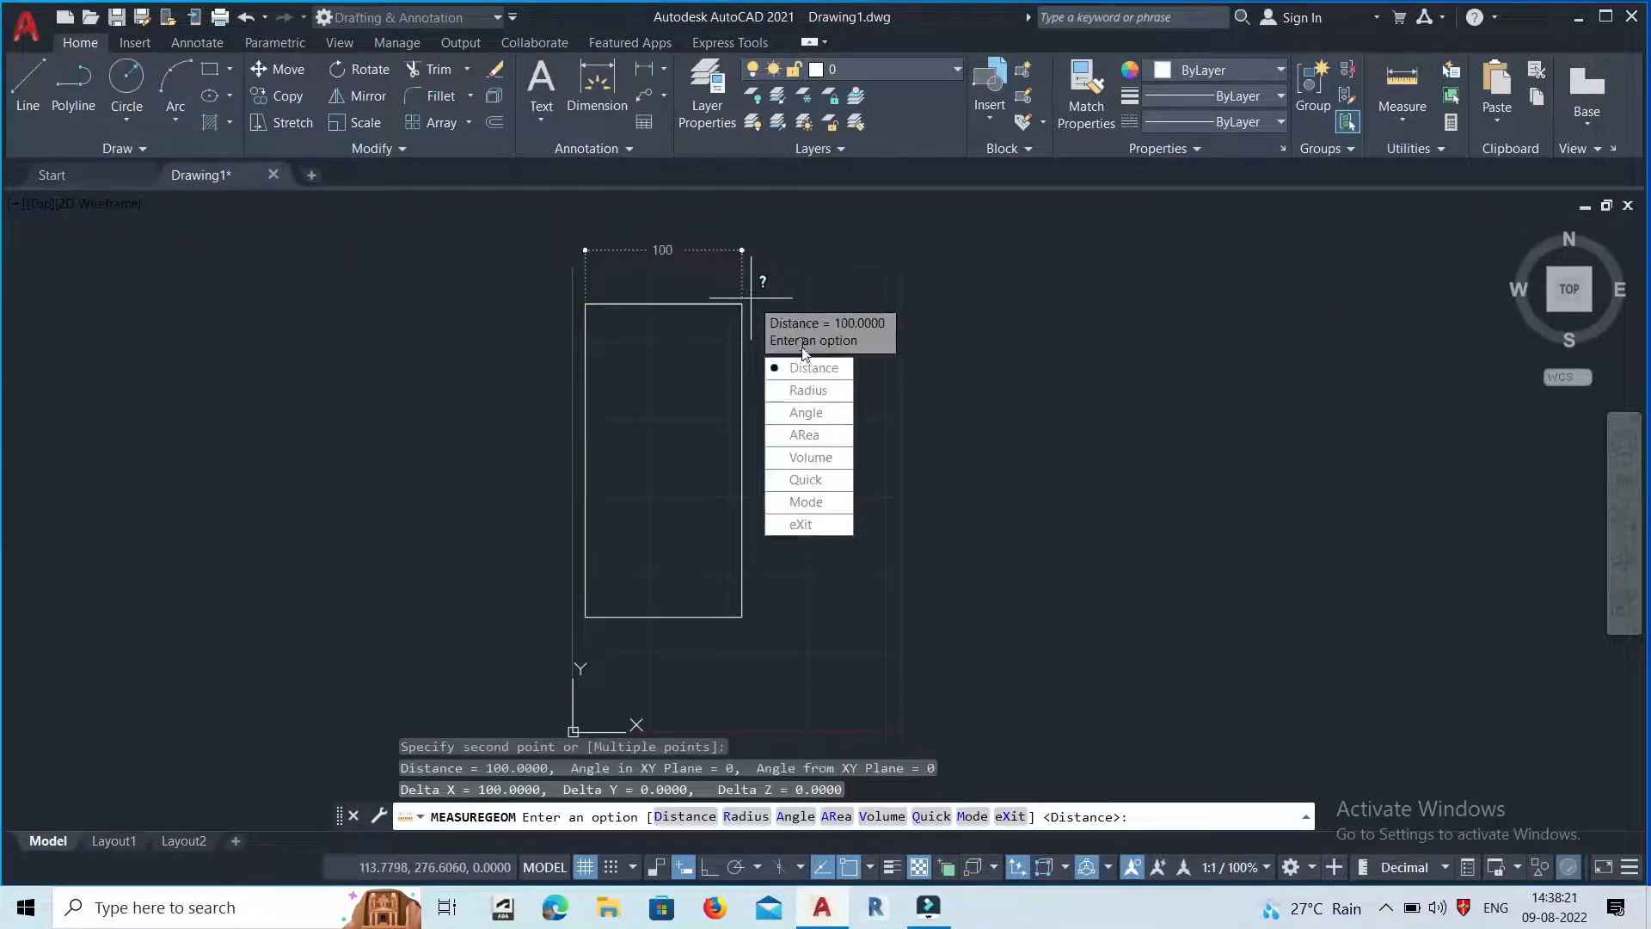
pyautogui.press('Escape')
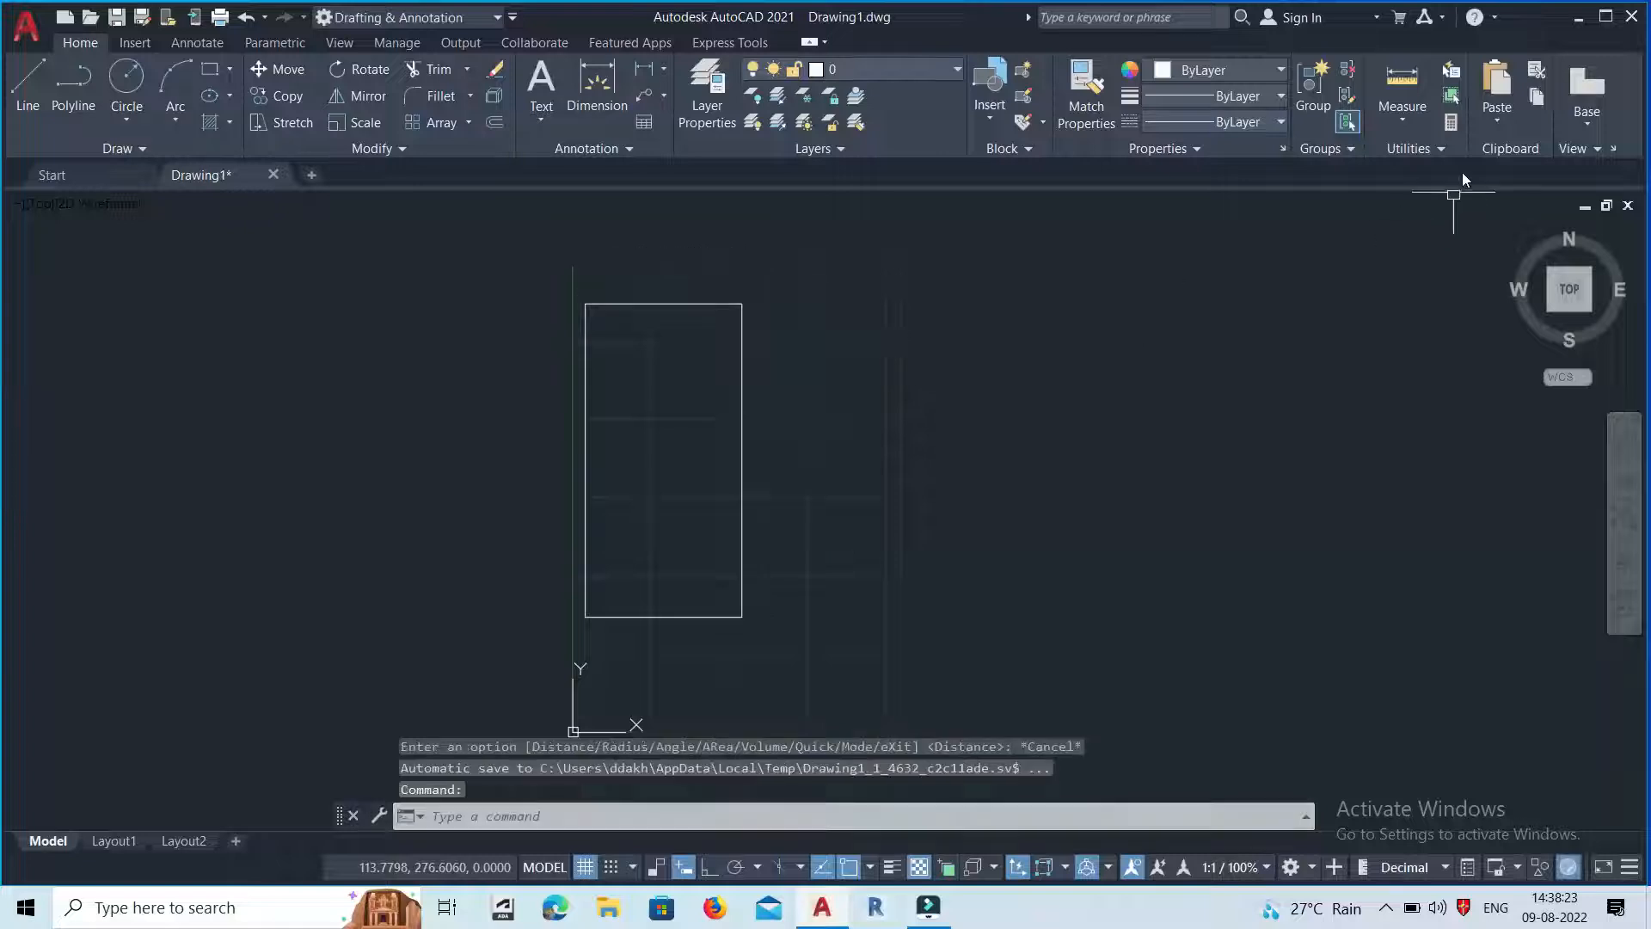
# Measure the distance between the upper and lower corners of the rectangle's right side.
pyautogui.click(1403, 122)
pyautogui.click(1415, 203)
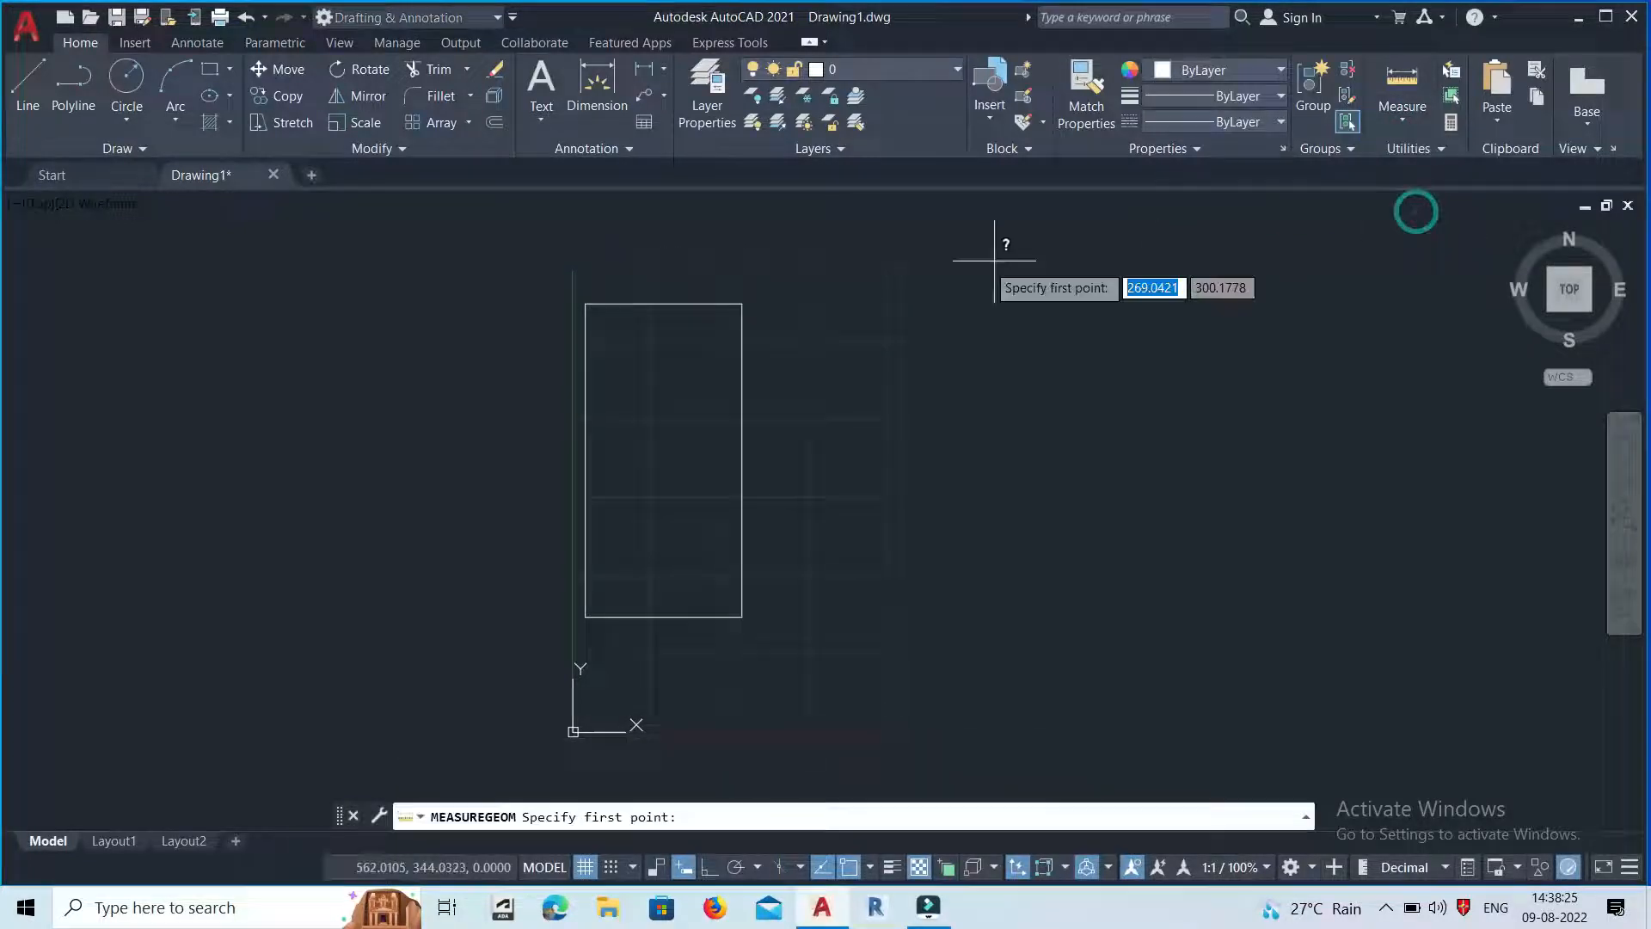
pyautogui.click(743, 304)
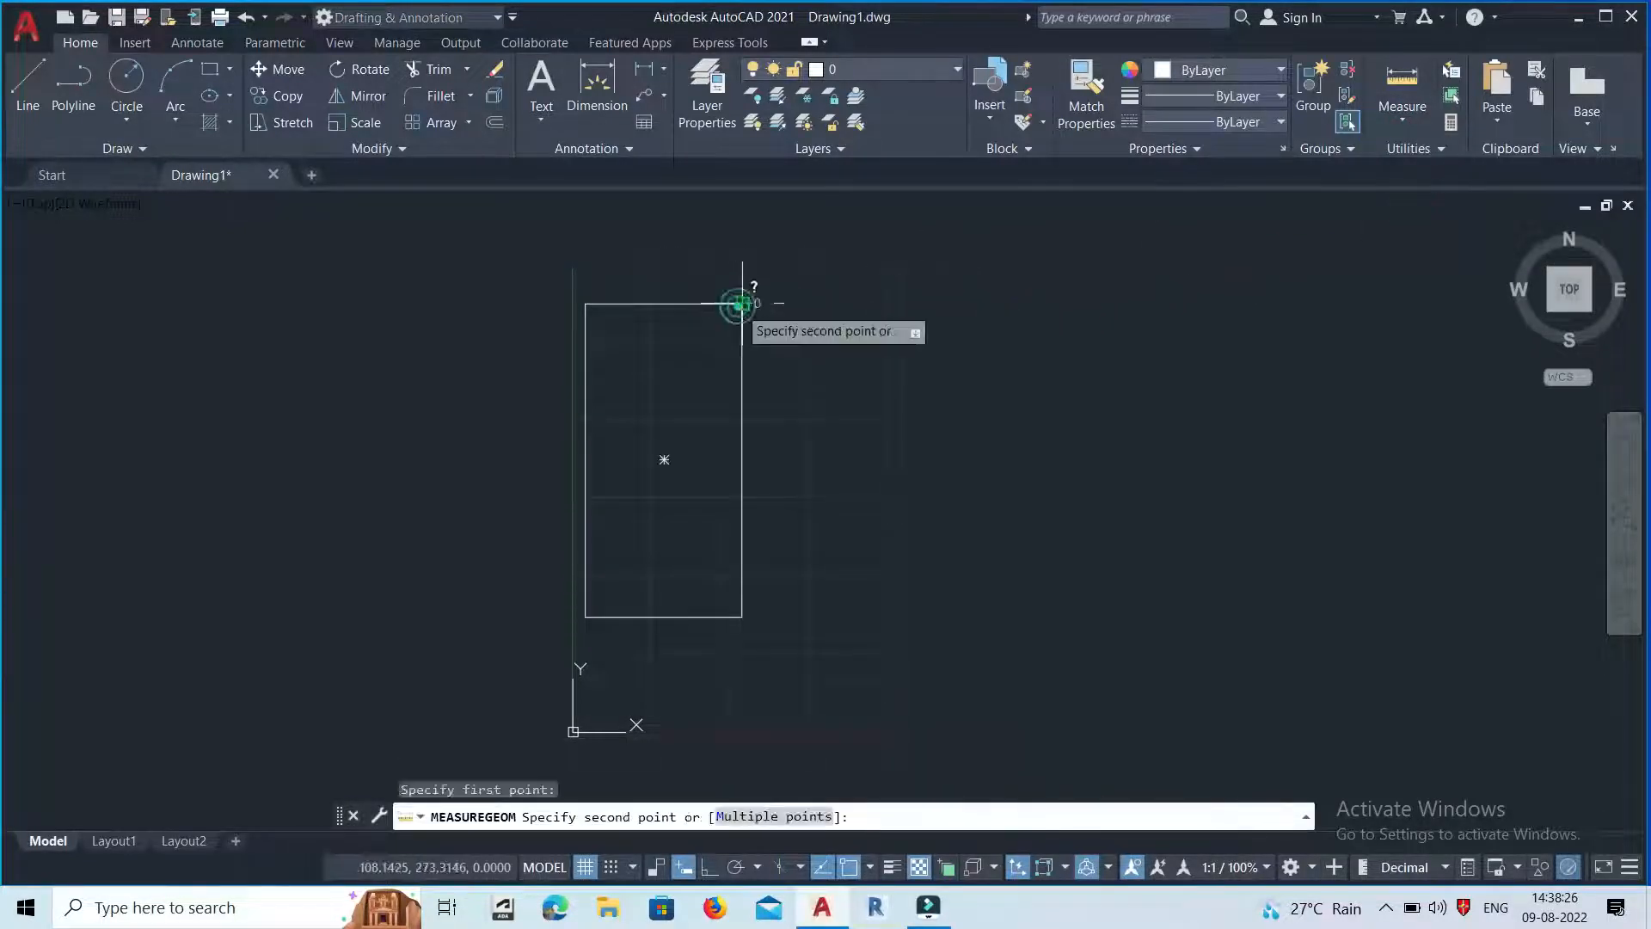
pyautogui.click(743, 617)
pyautogui.press('Escape')
# Draw a second rectangle by dimensions to the right of the first, with length 100 and width 100, extending down and right.
pyautogui.scroll(-2, 576, 463)
pyautogui.scroll(2, 791, 511)
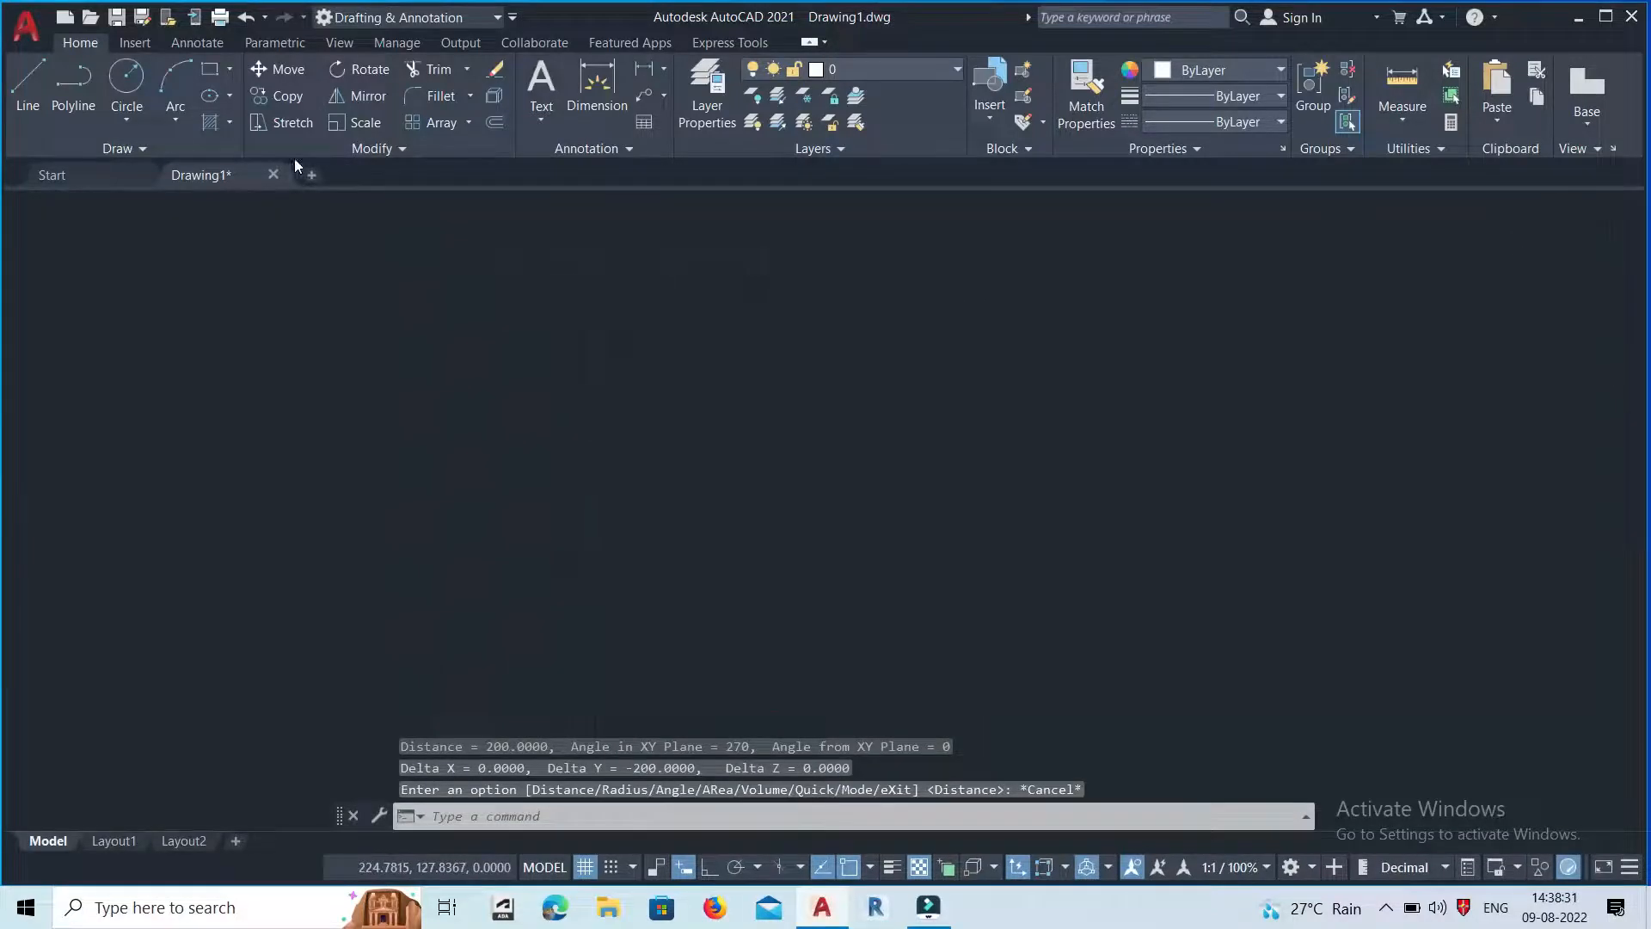
pyautogui.click(230, 71)
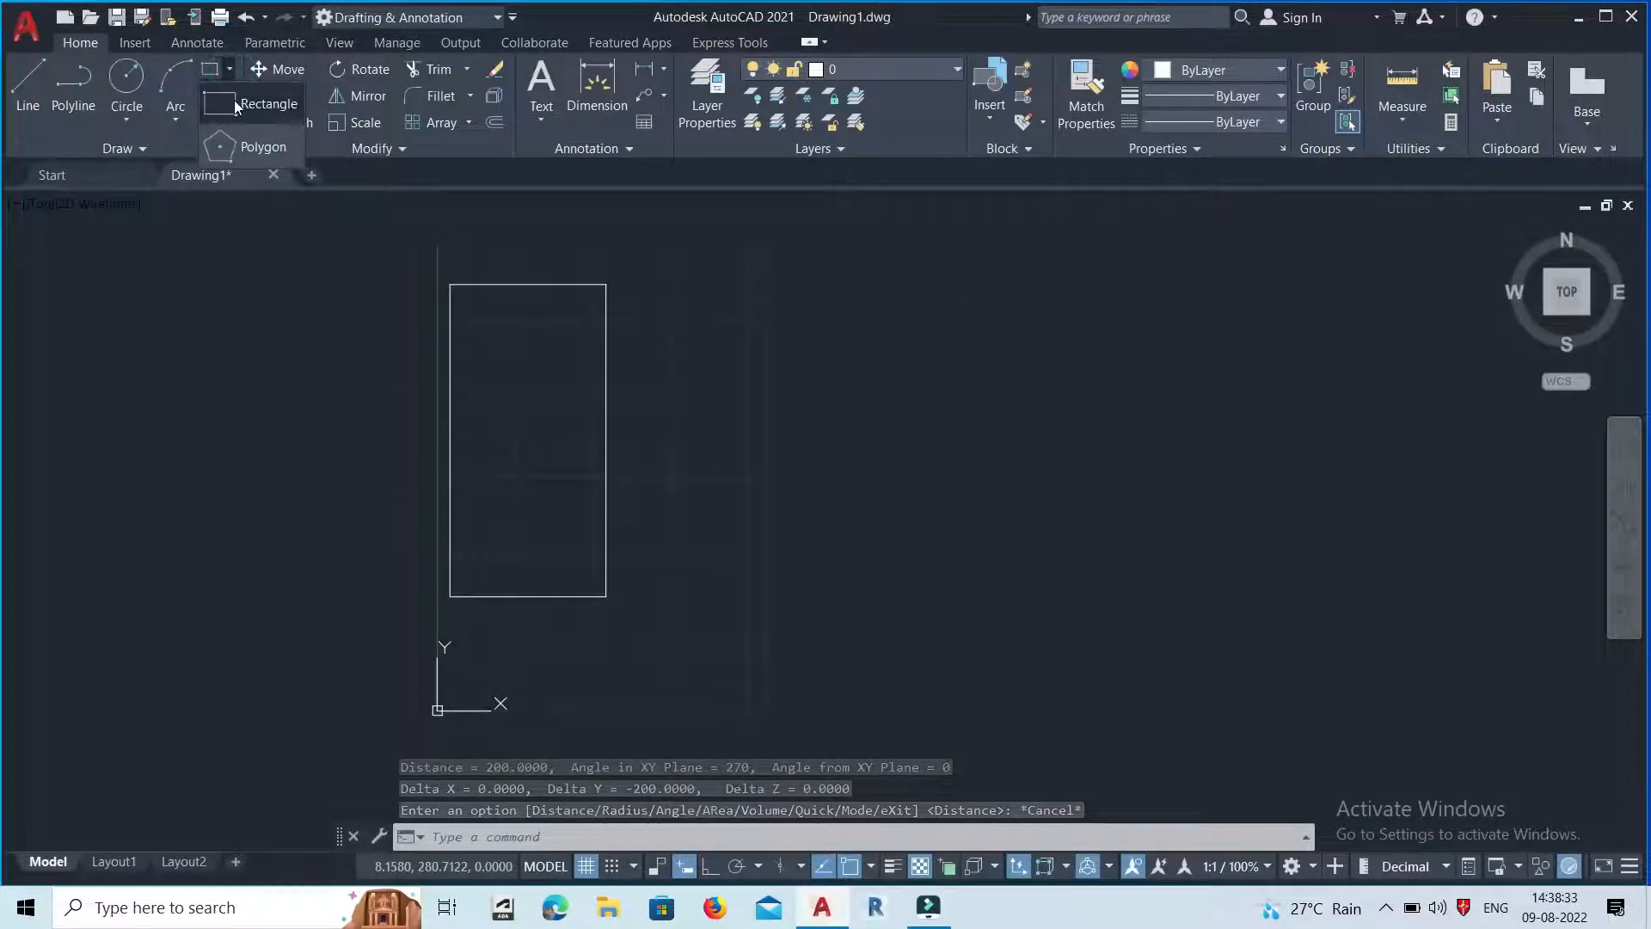
pyautogui.click(234, 101)
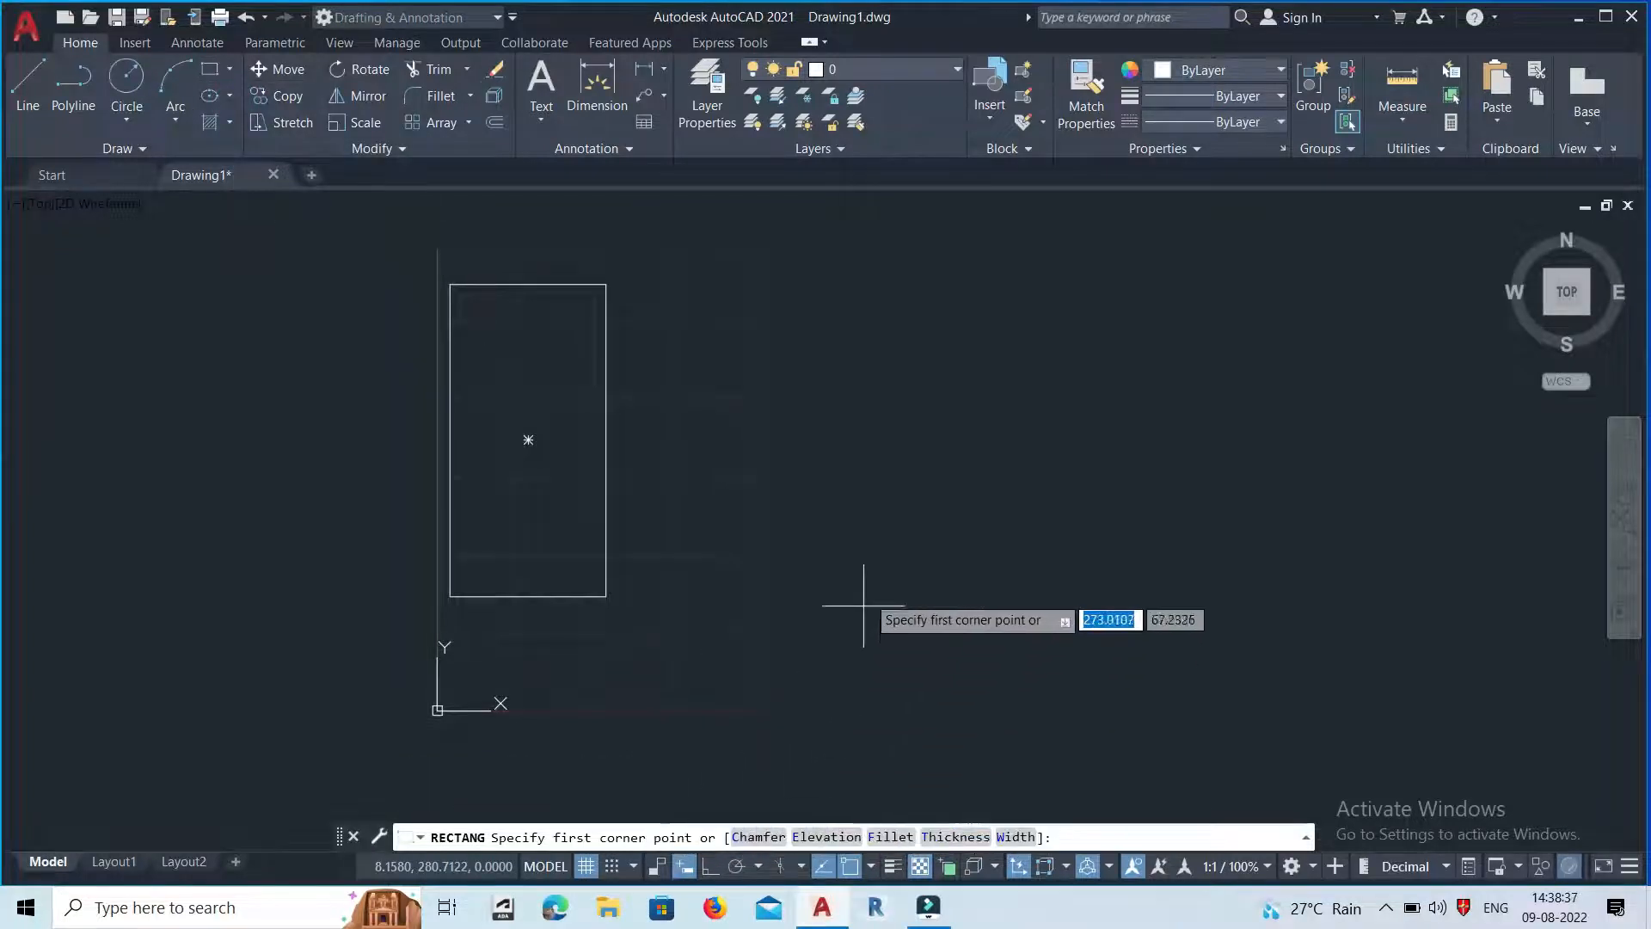
pyautogui.click(833, 350)
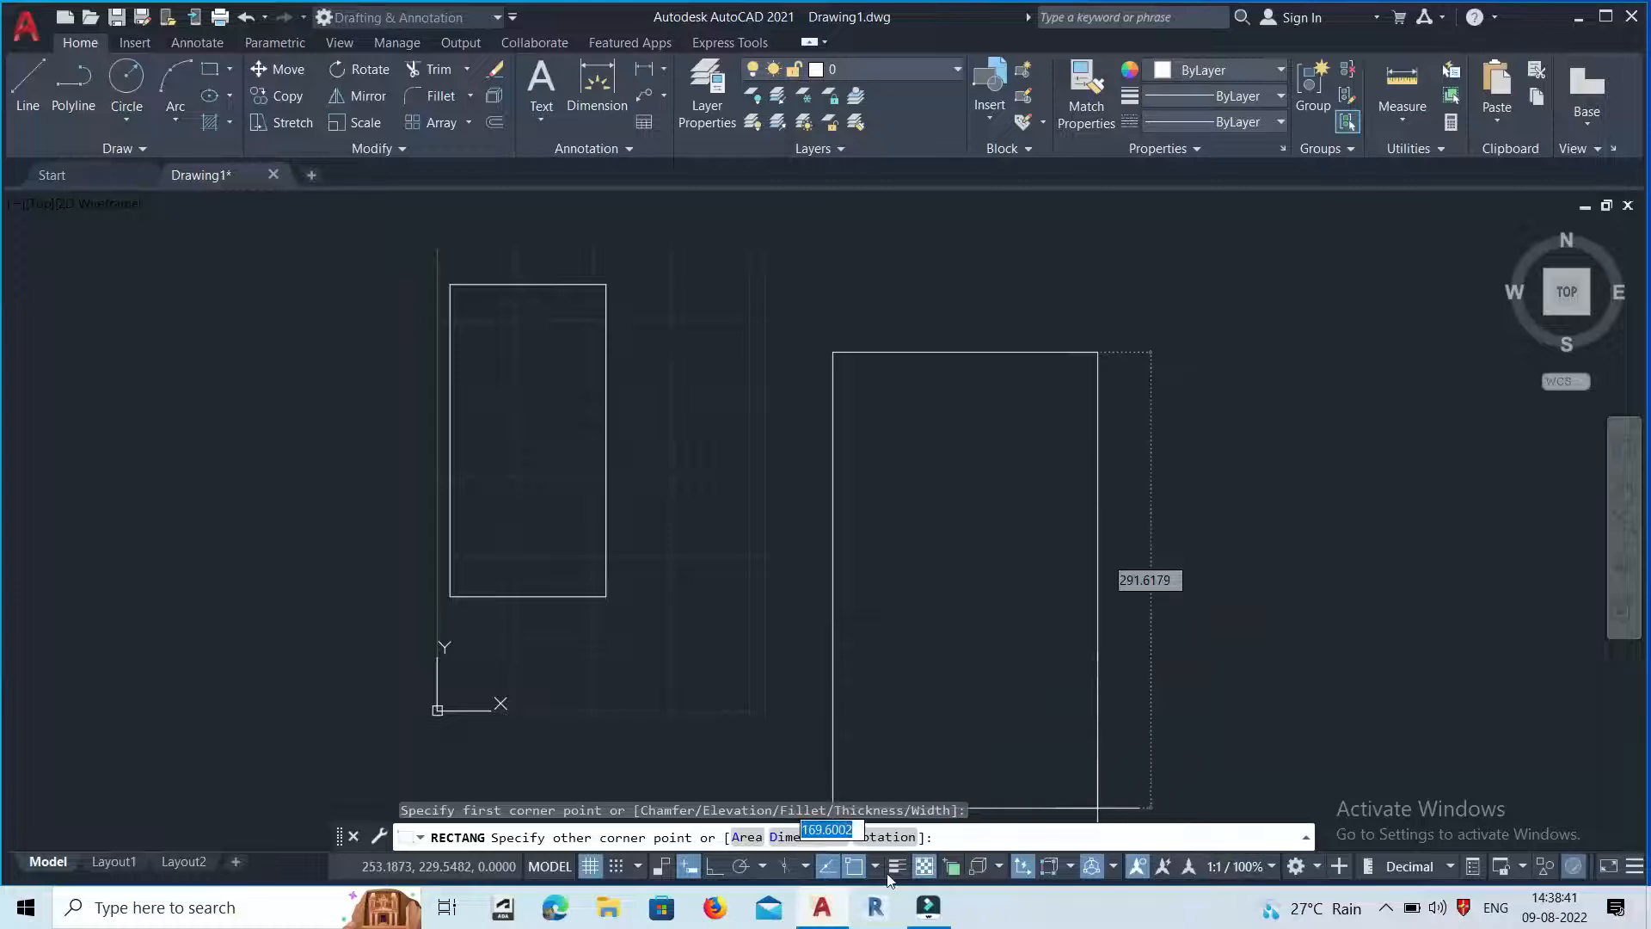
pyautogui.click(795, 838)
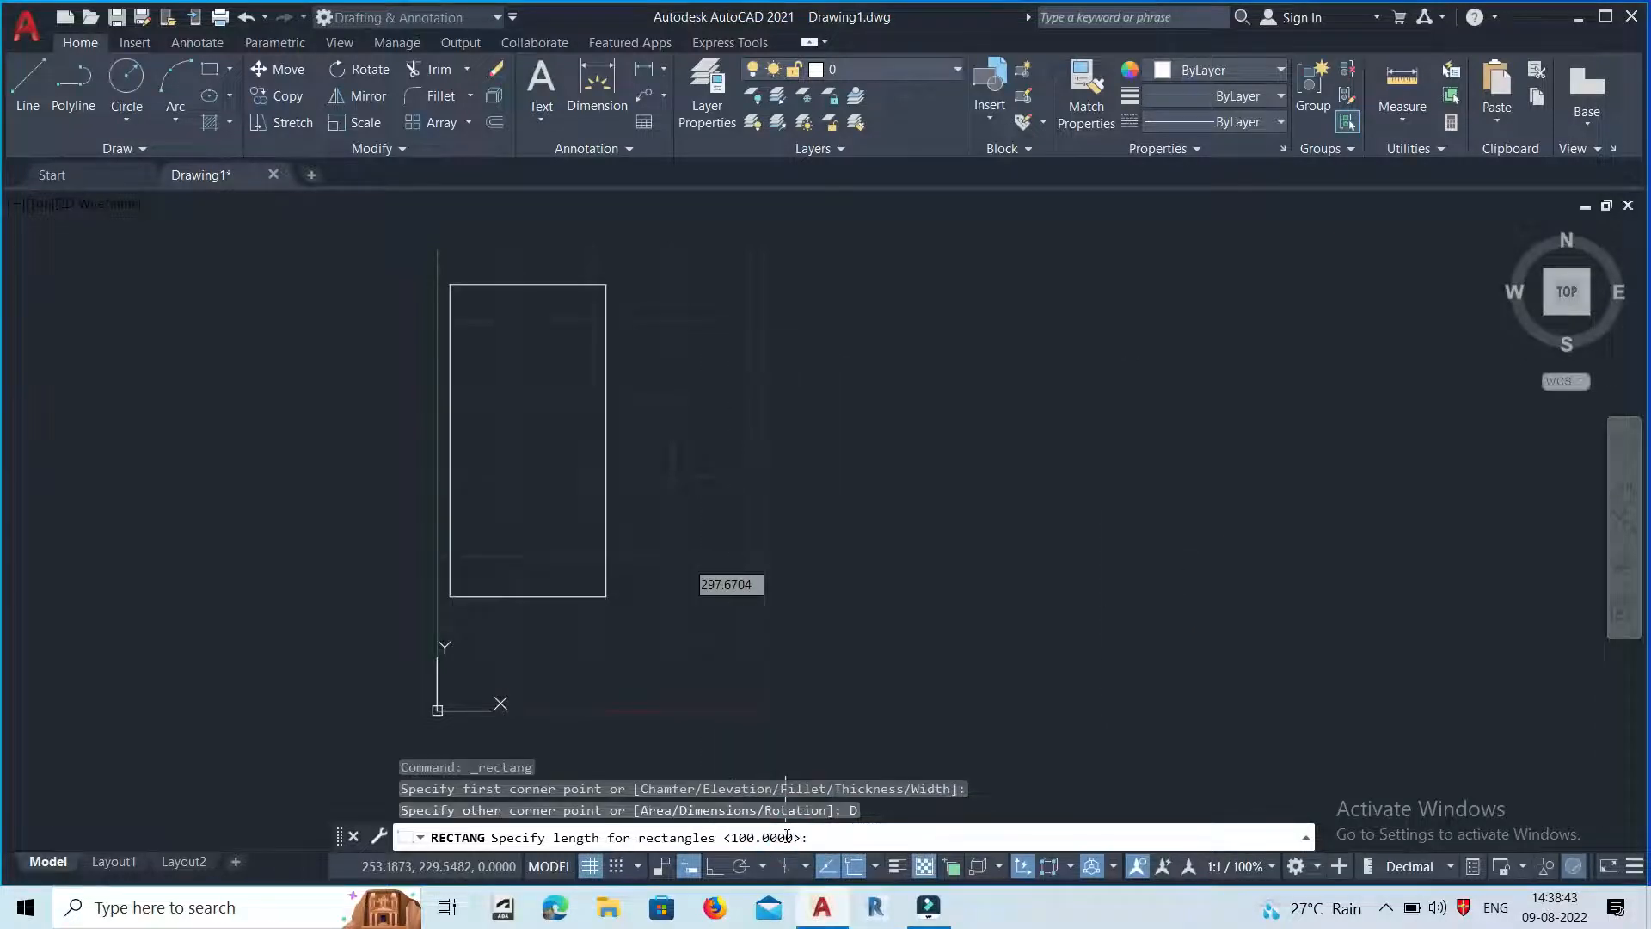
pyautogui.write('100')
pyautogui.press('Return')
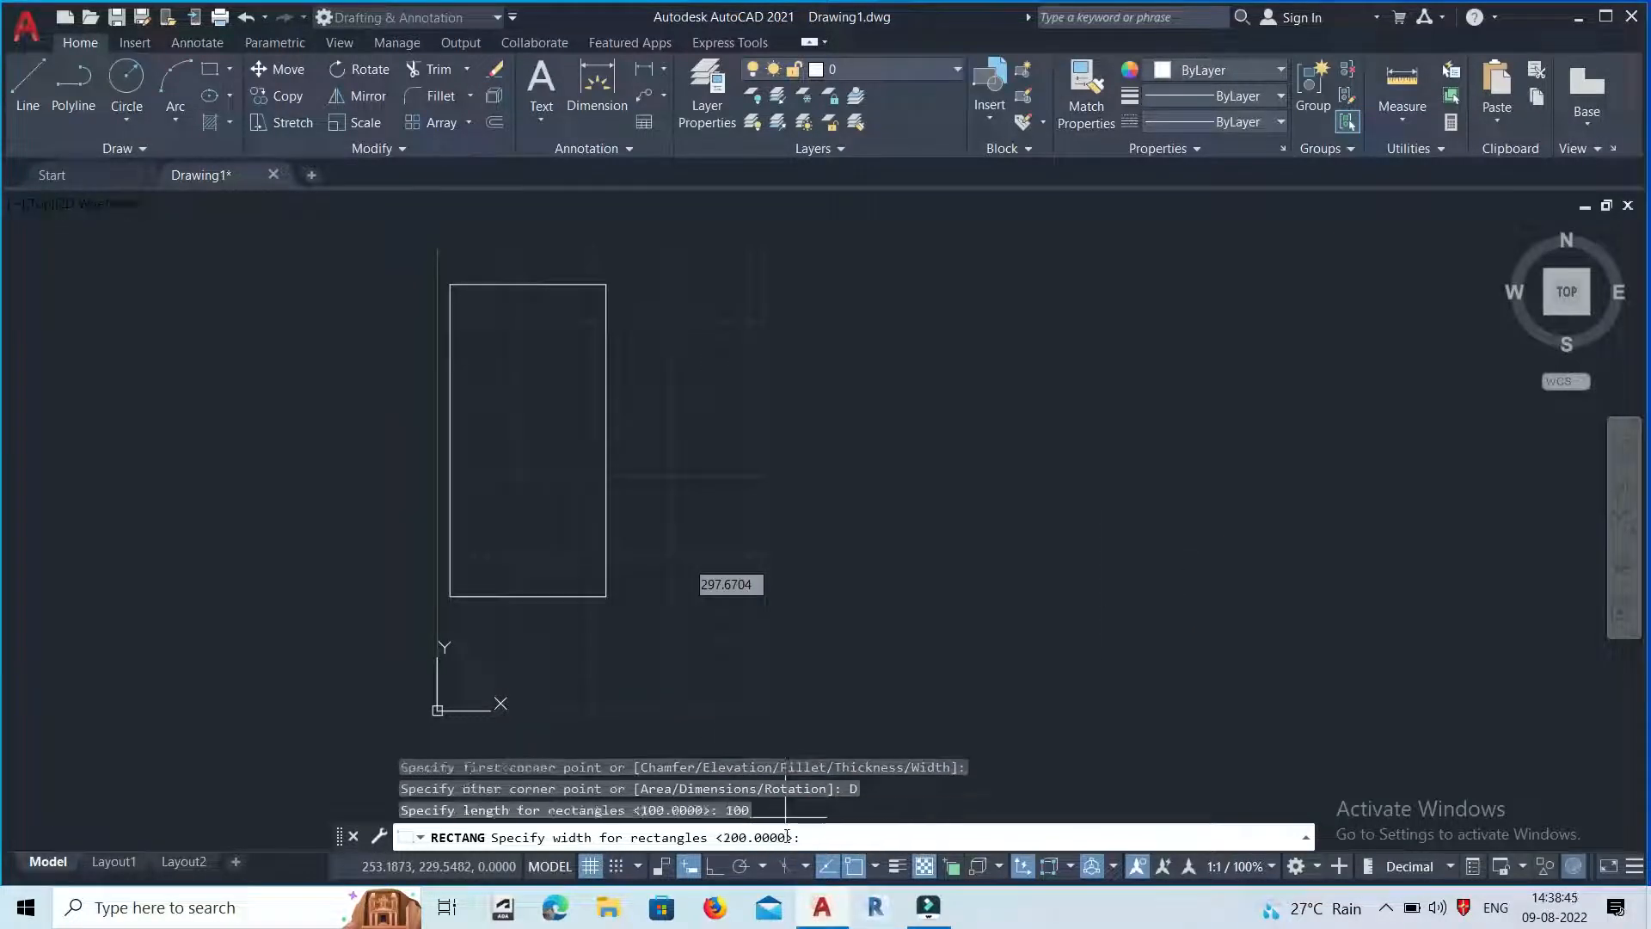
pyautogui.write('100')
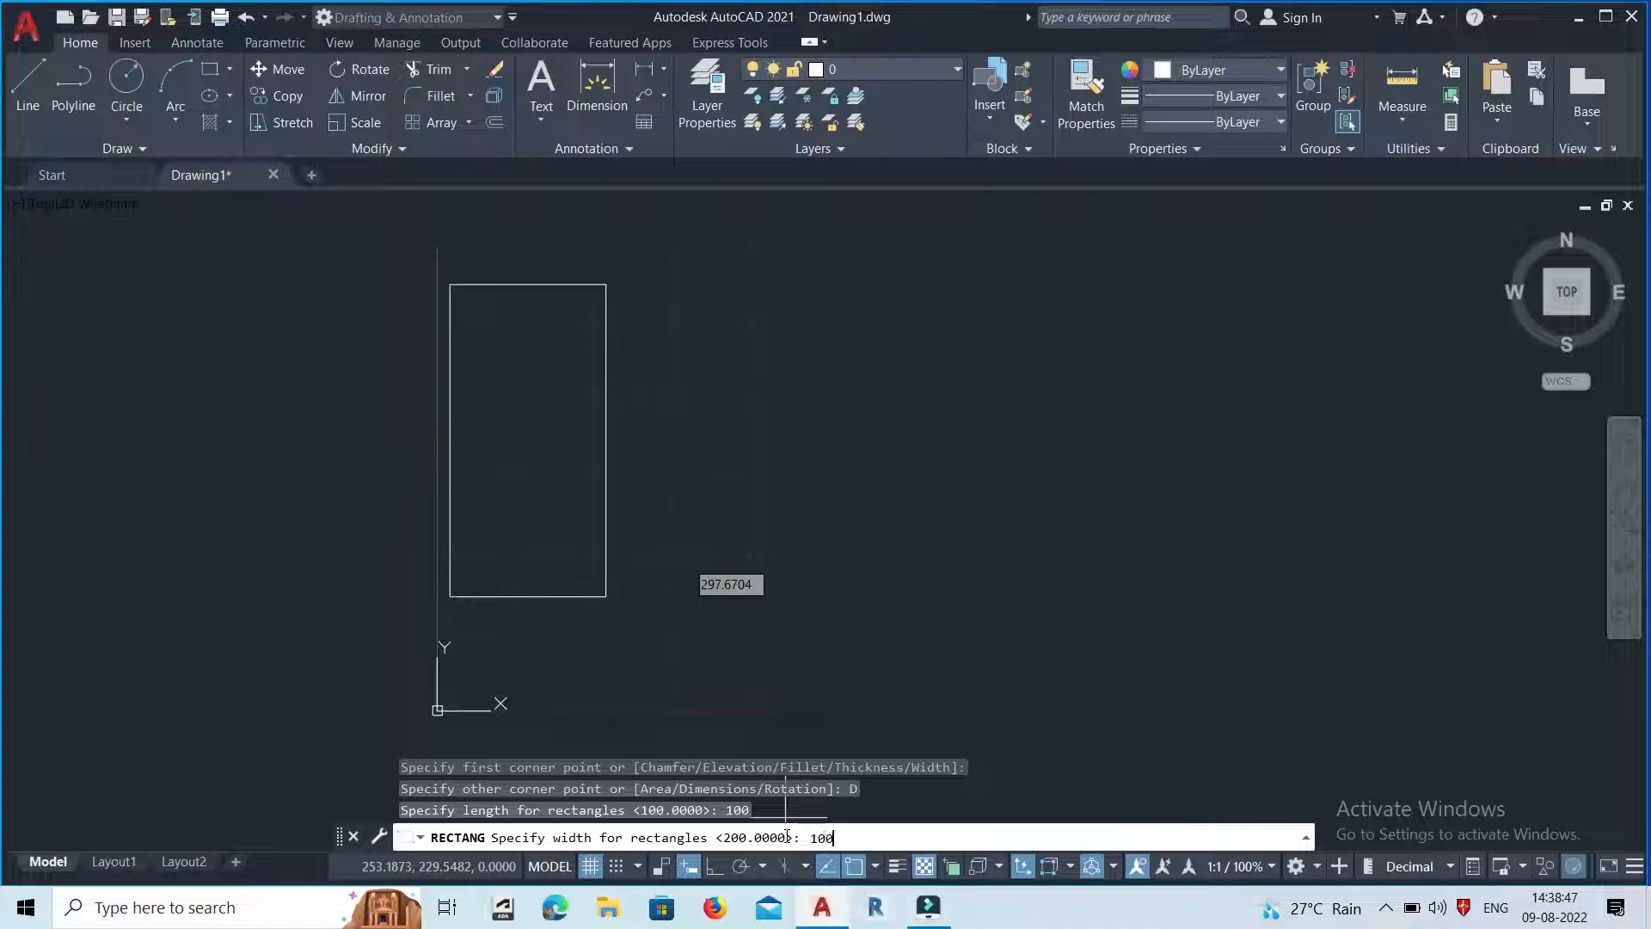
pyautogui.press('Return')
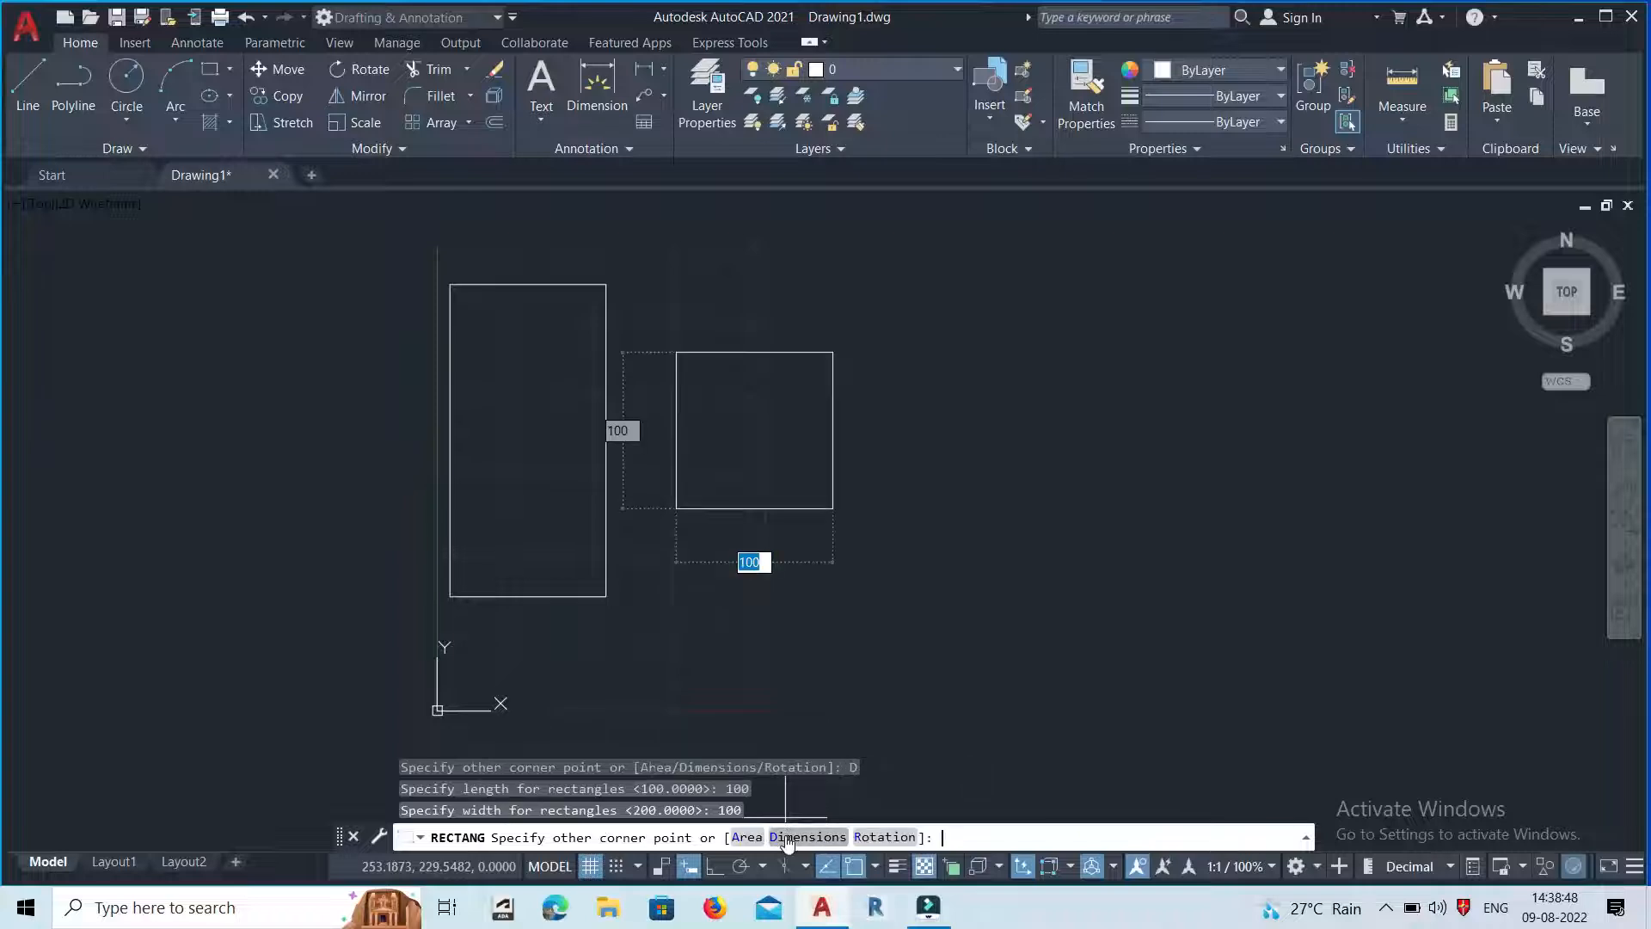
pyautogui.click(1201, 494)
# Measure the distance between the two upper corners of the square.
pyautogui.scroll(2, 1042, 366)
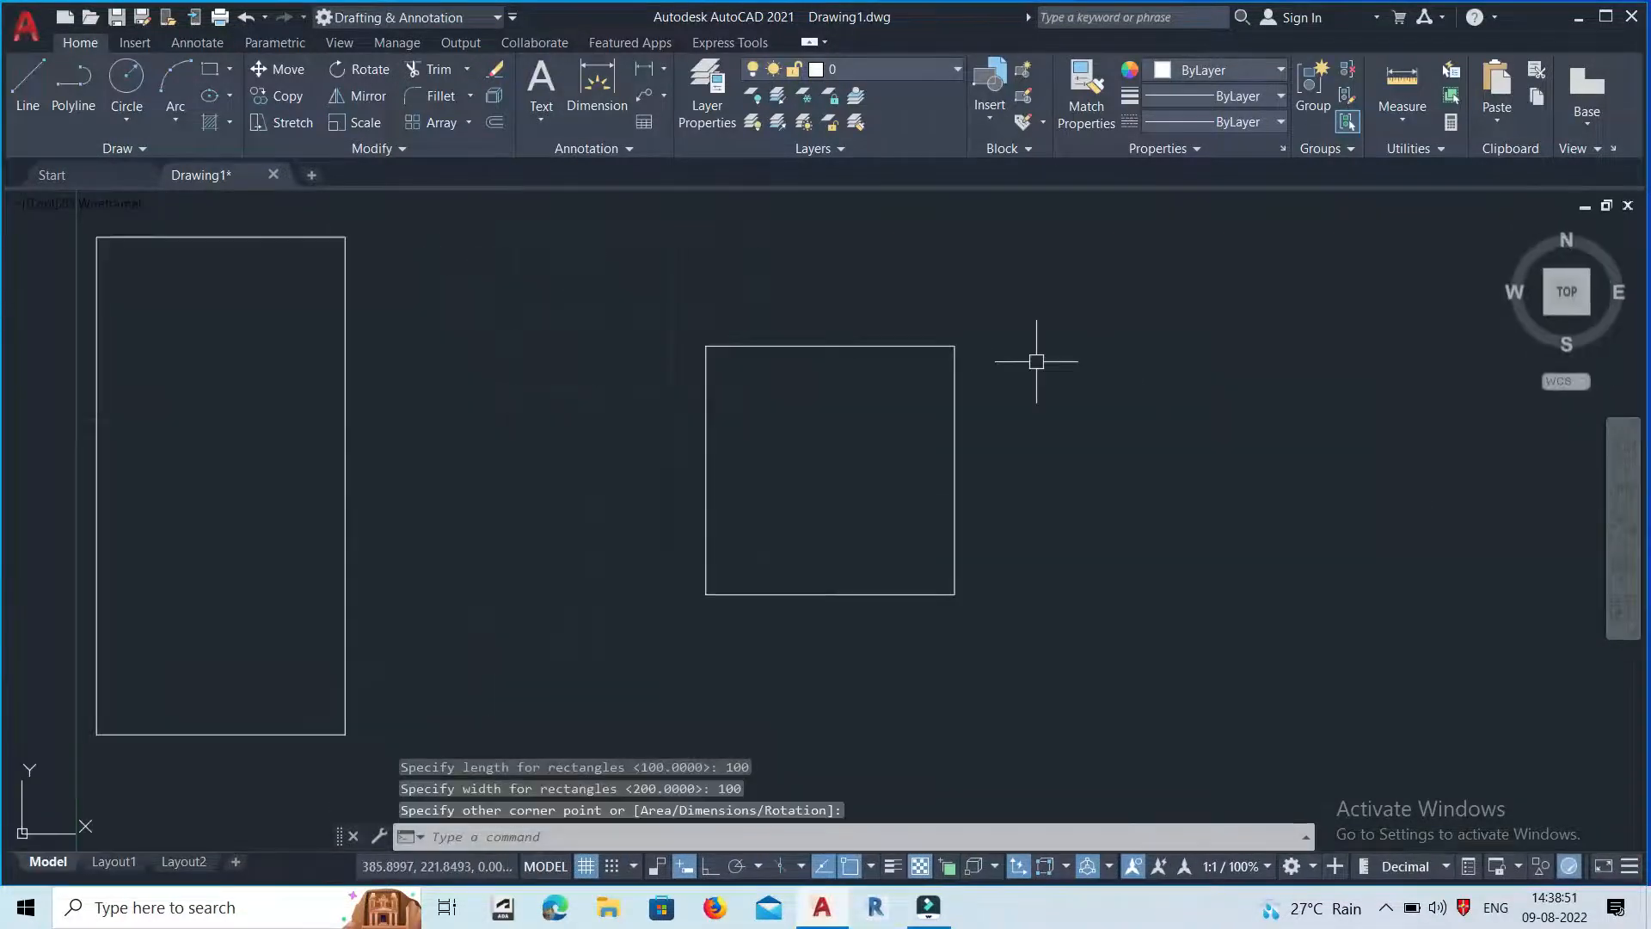
pyautogui.click(1400, 125)
pyautogui.click(1407, 198)
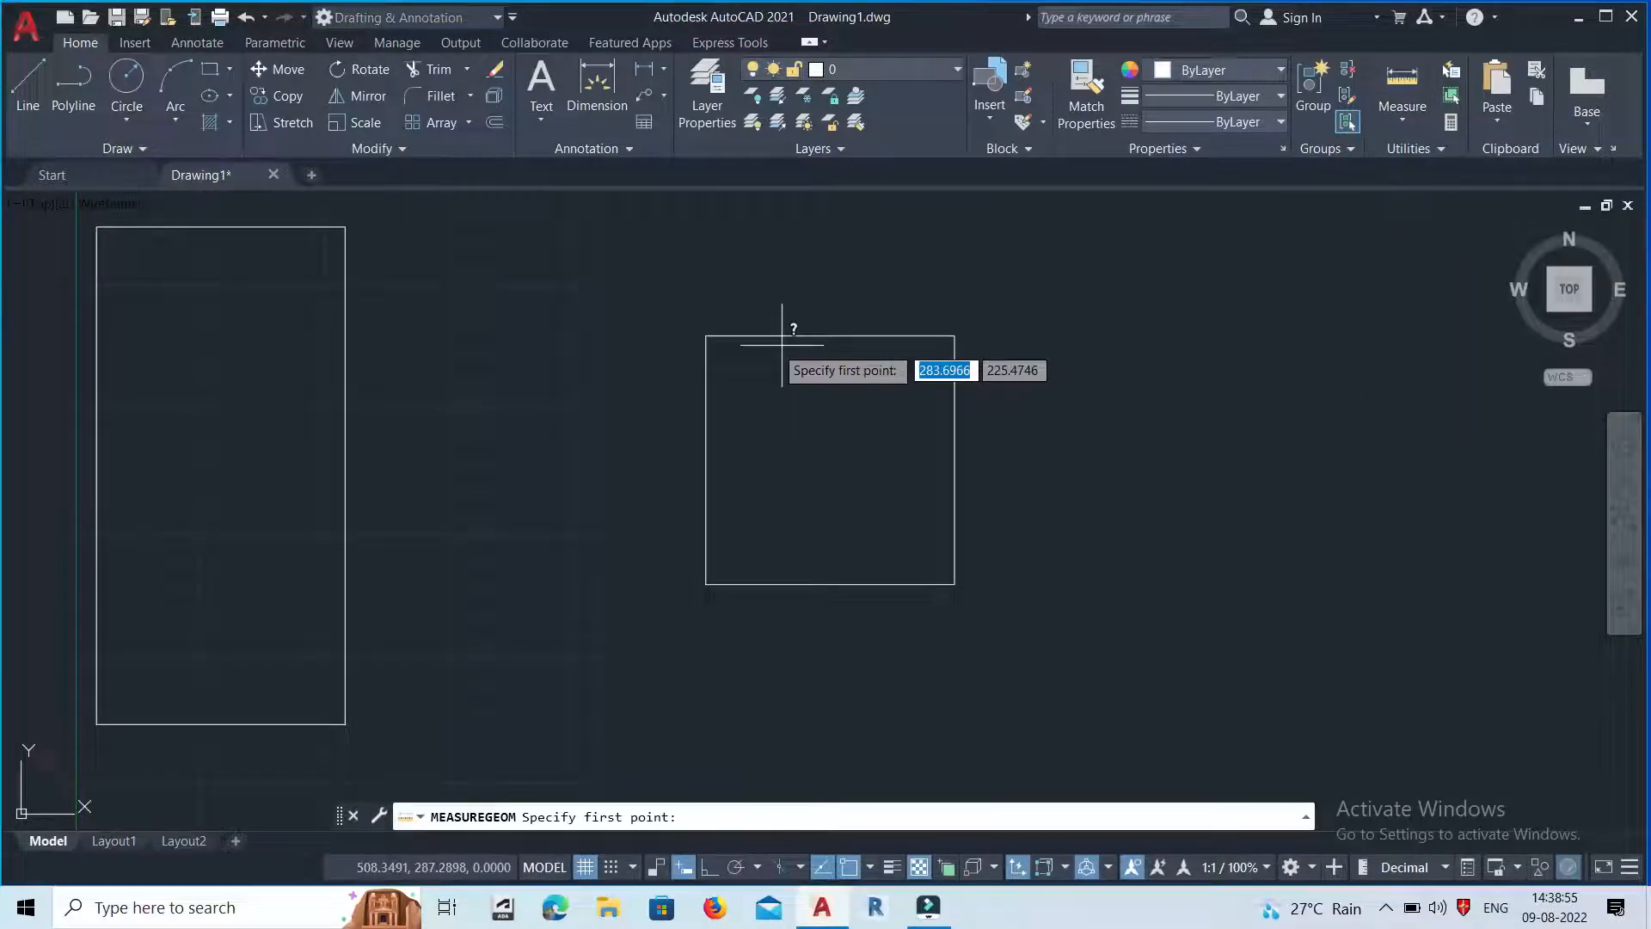
pyautogui.click(705, 335)
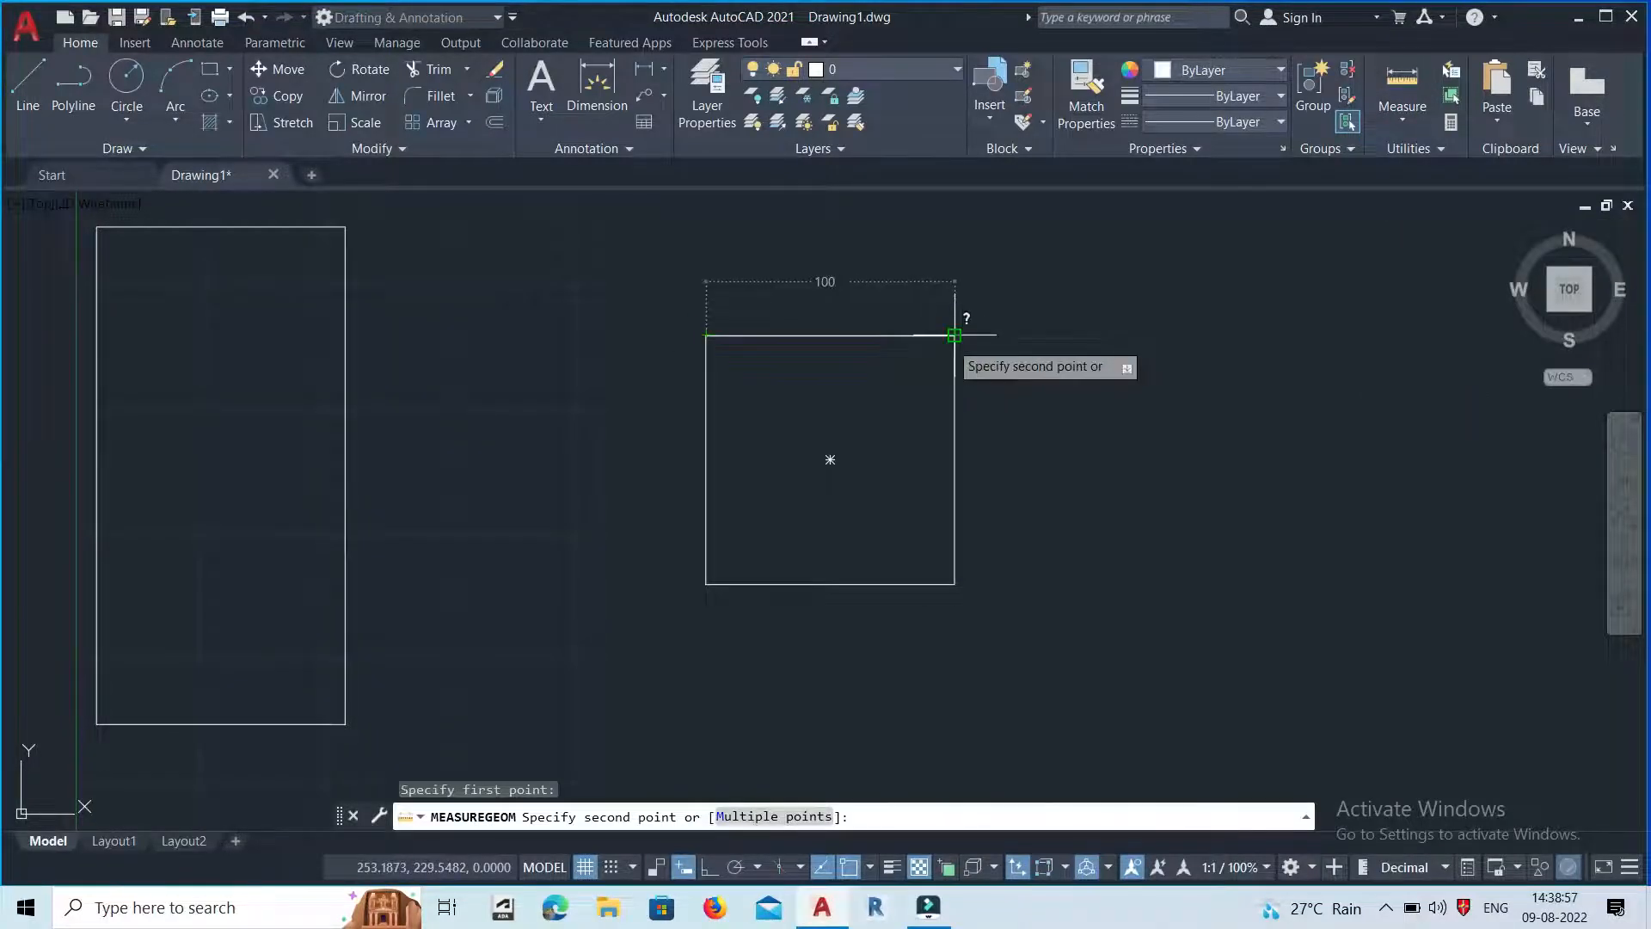
pyautogui.click(954, 335)
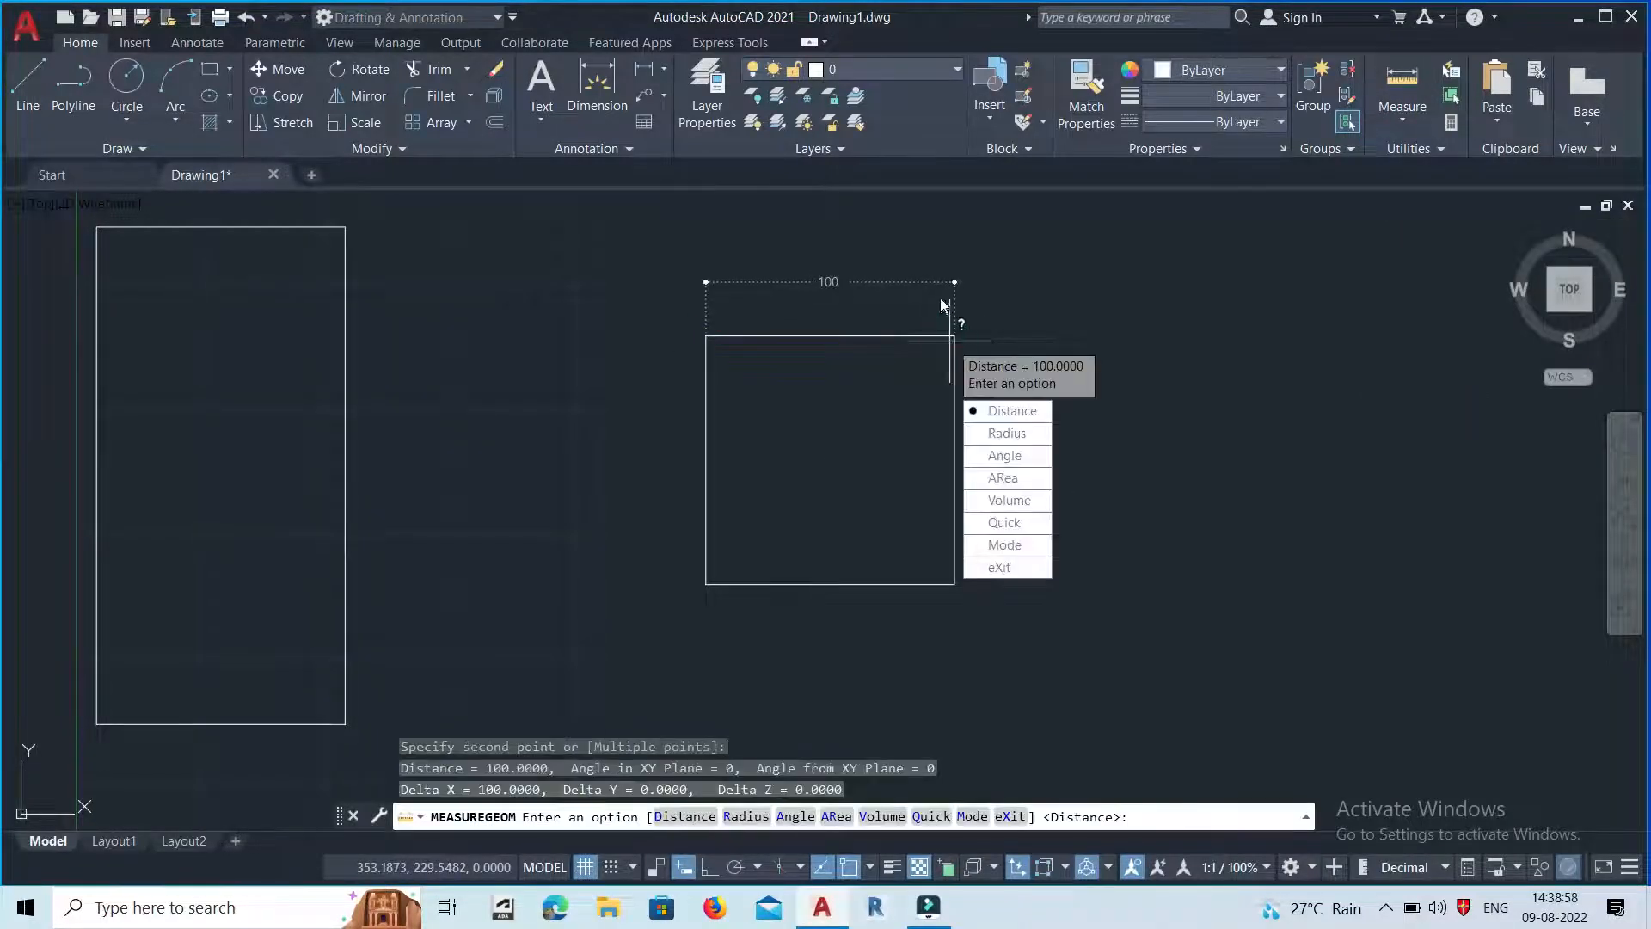
pyautogui.click(1029, 410)
pyautogui.press('Escape')
# Erase the tall rectangle beside the Y axis, selecting it with a crossing window.
pyautogui.scroll(-2, 917, 381)
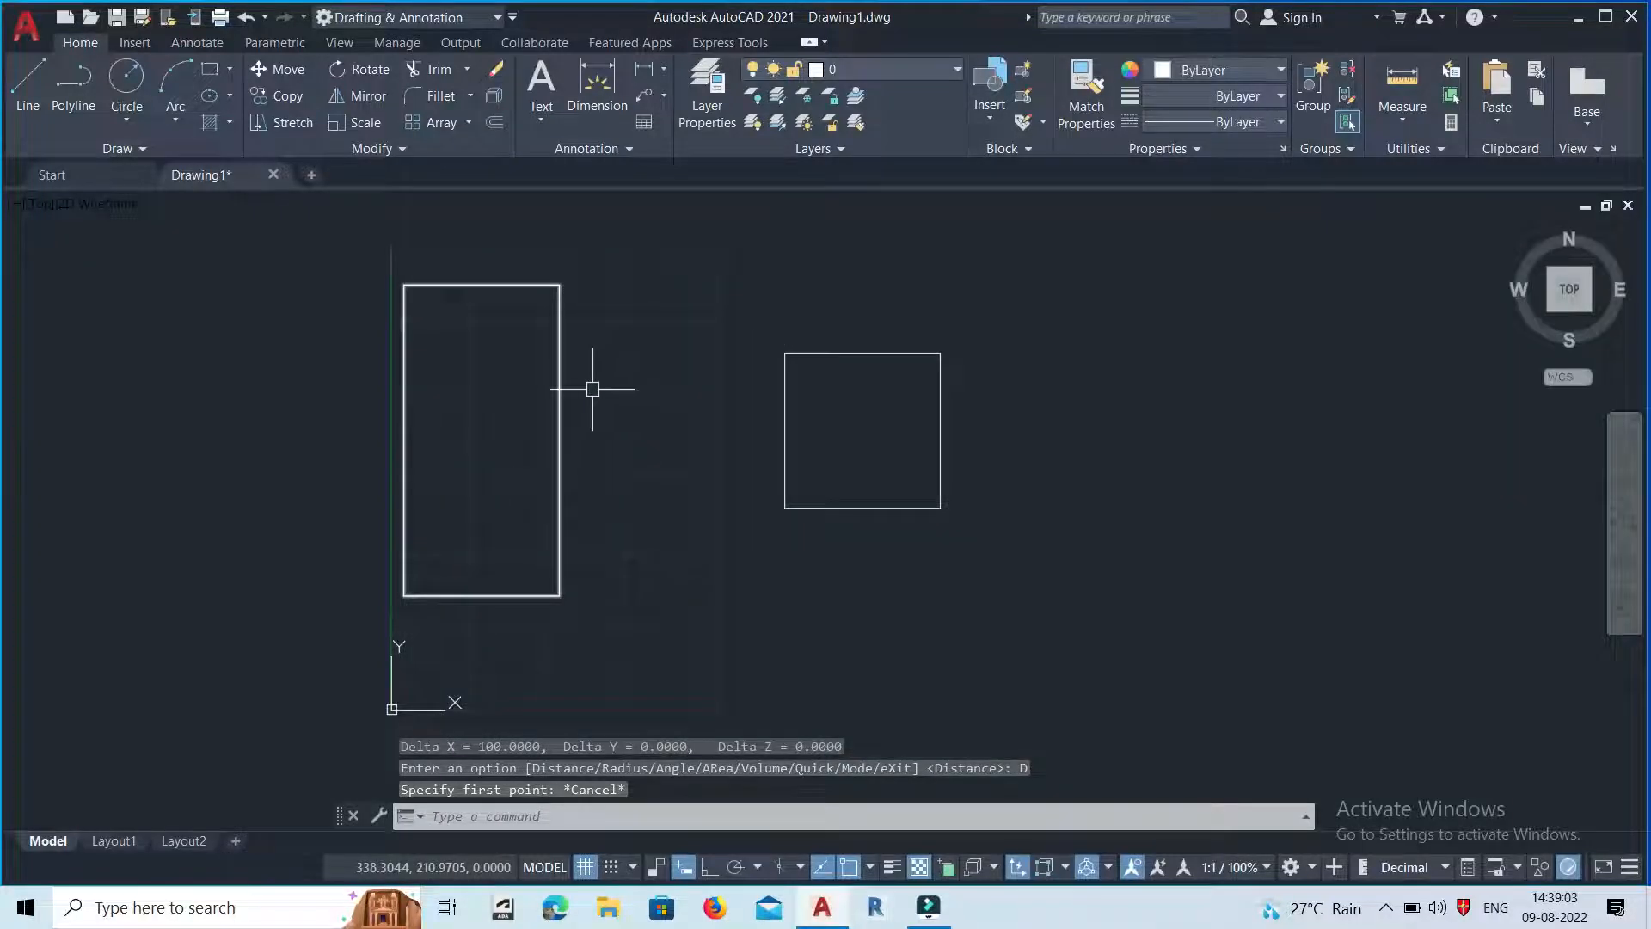
pyautogui.scroll(-2, 569, 400)
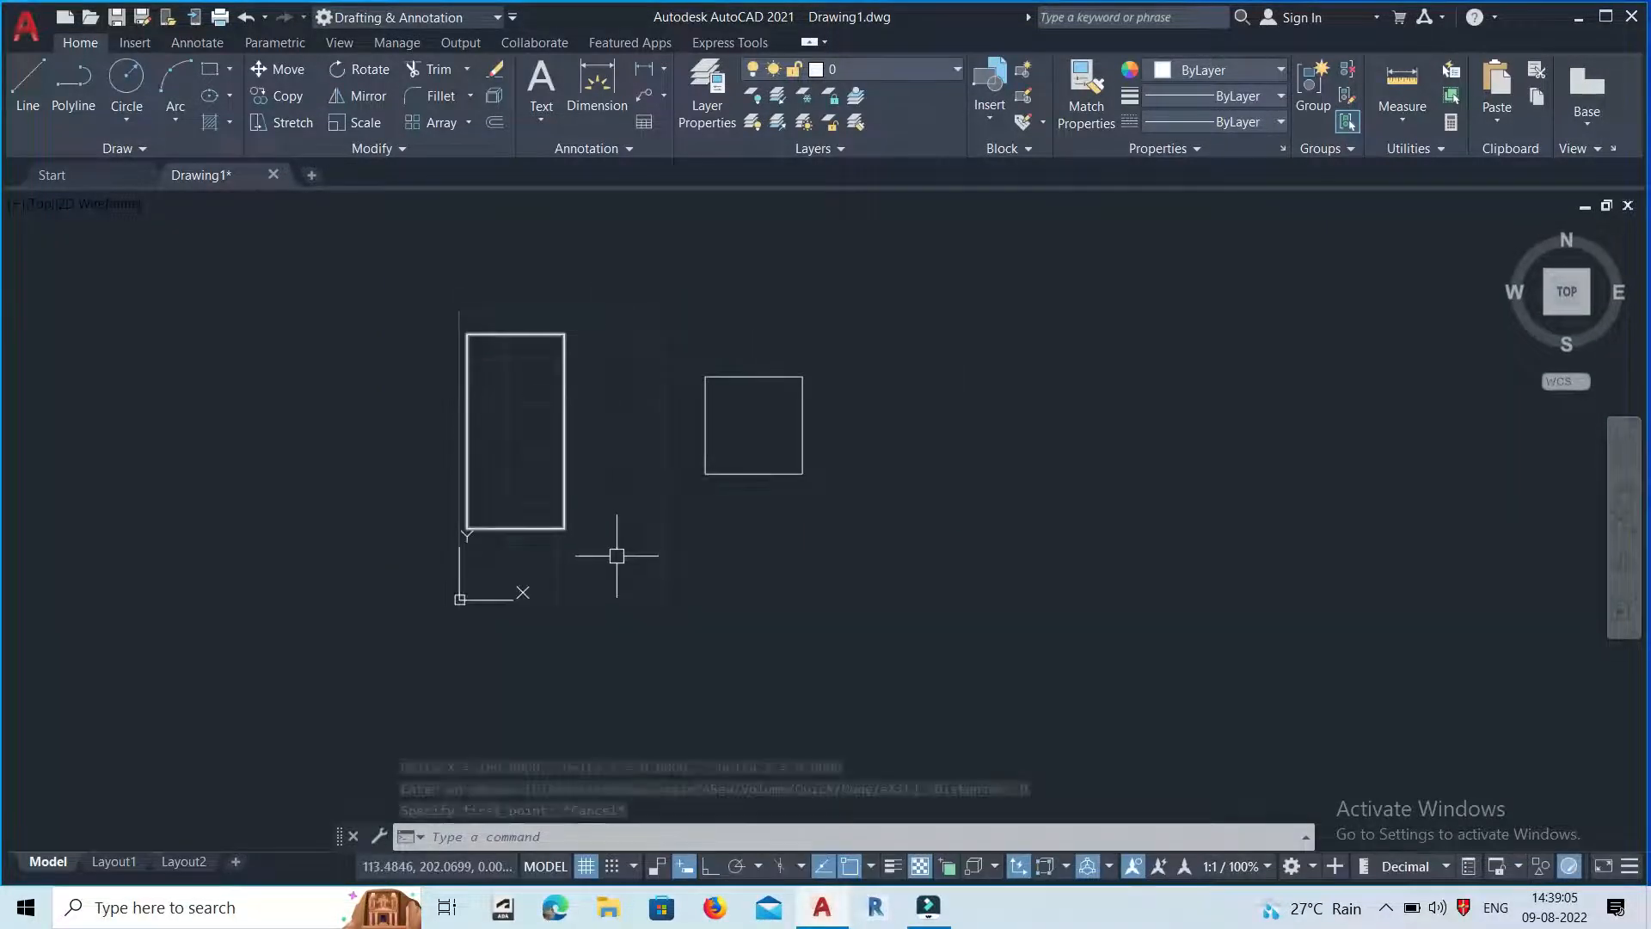
pyautogui.click(497, 70)
pyautogui.click(611, 557)
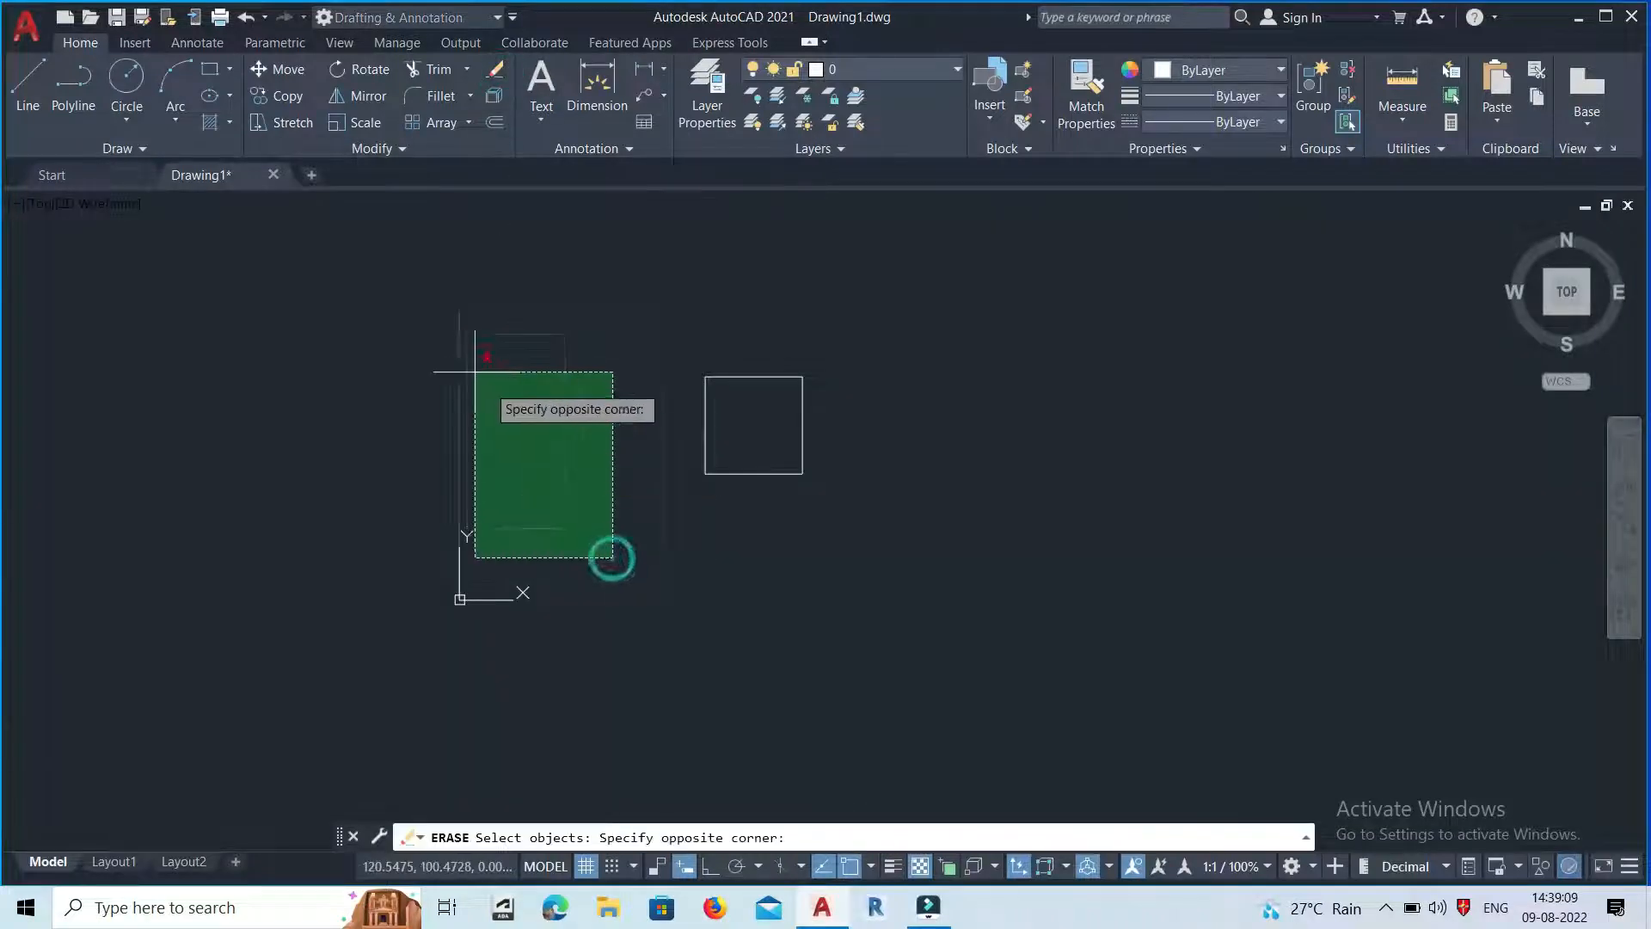
pyautogui.click(448, 341)
pyautogui.press('Return')
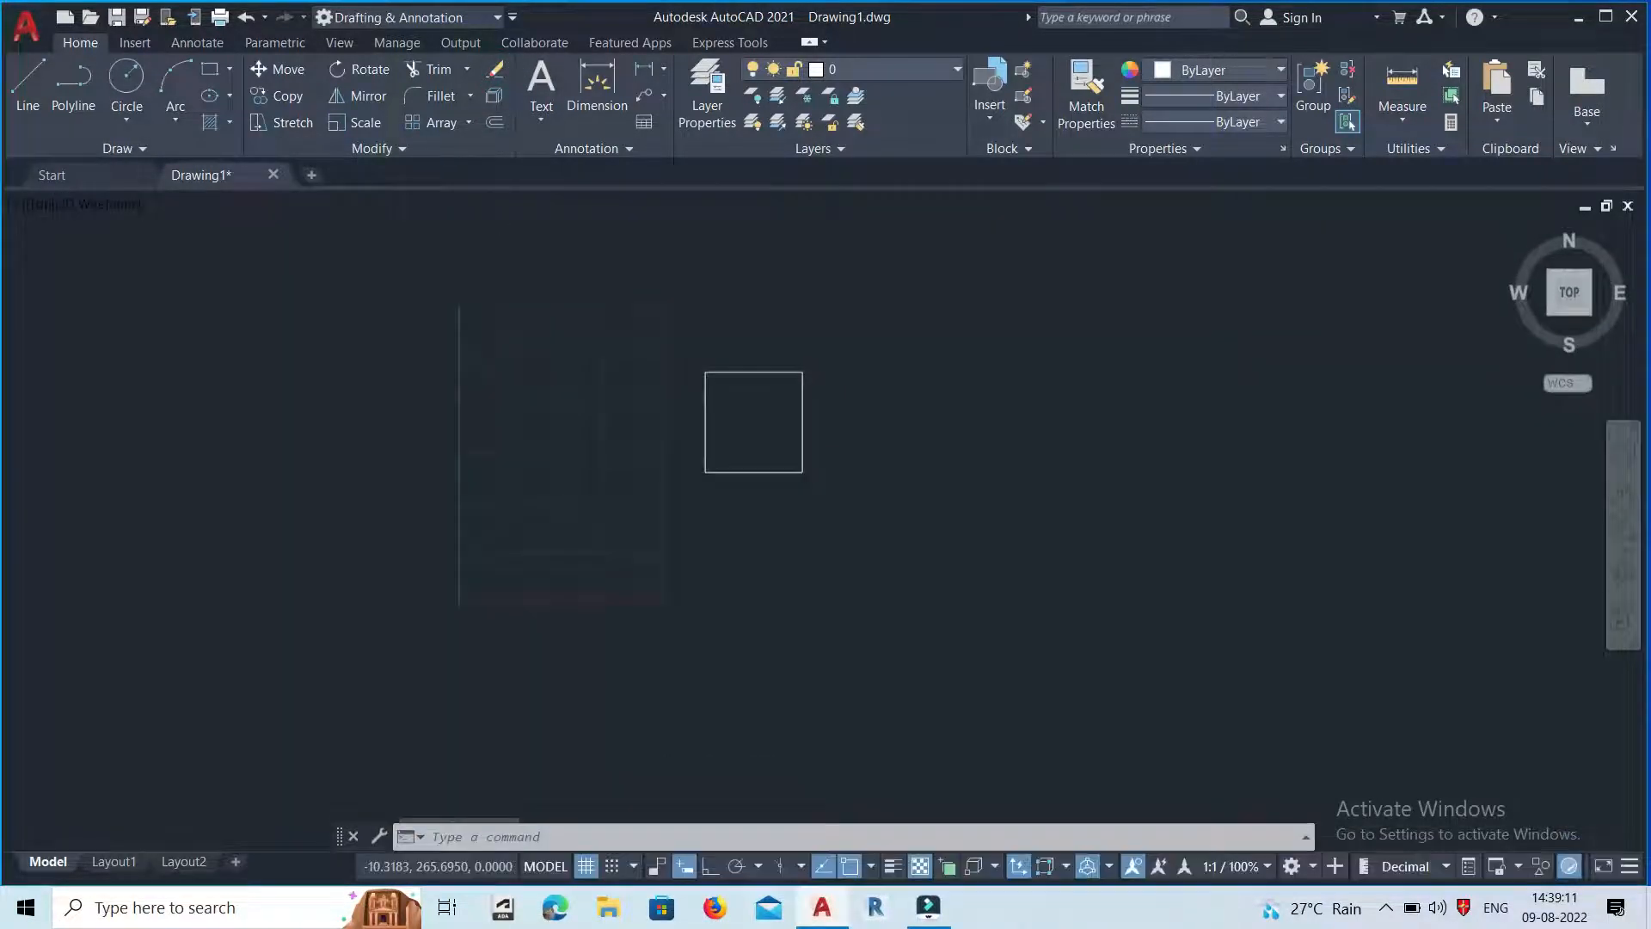
# Draw a horizontal line 1000 long to the right from the square's lower-right corner, with Ortho on.
pyautogui.scroll(2, 927, 418)
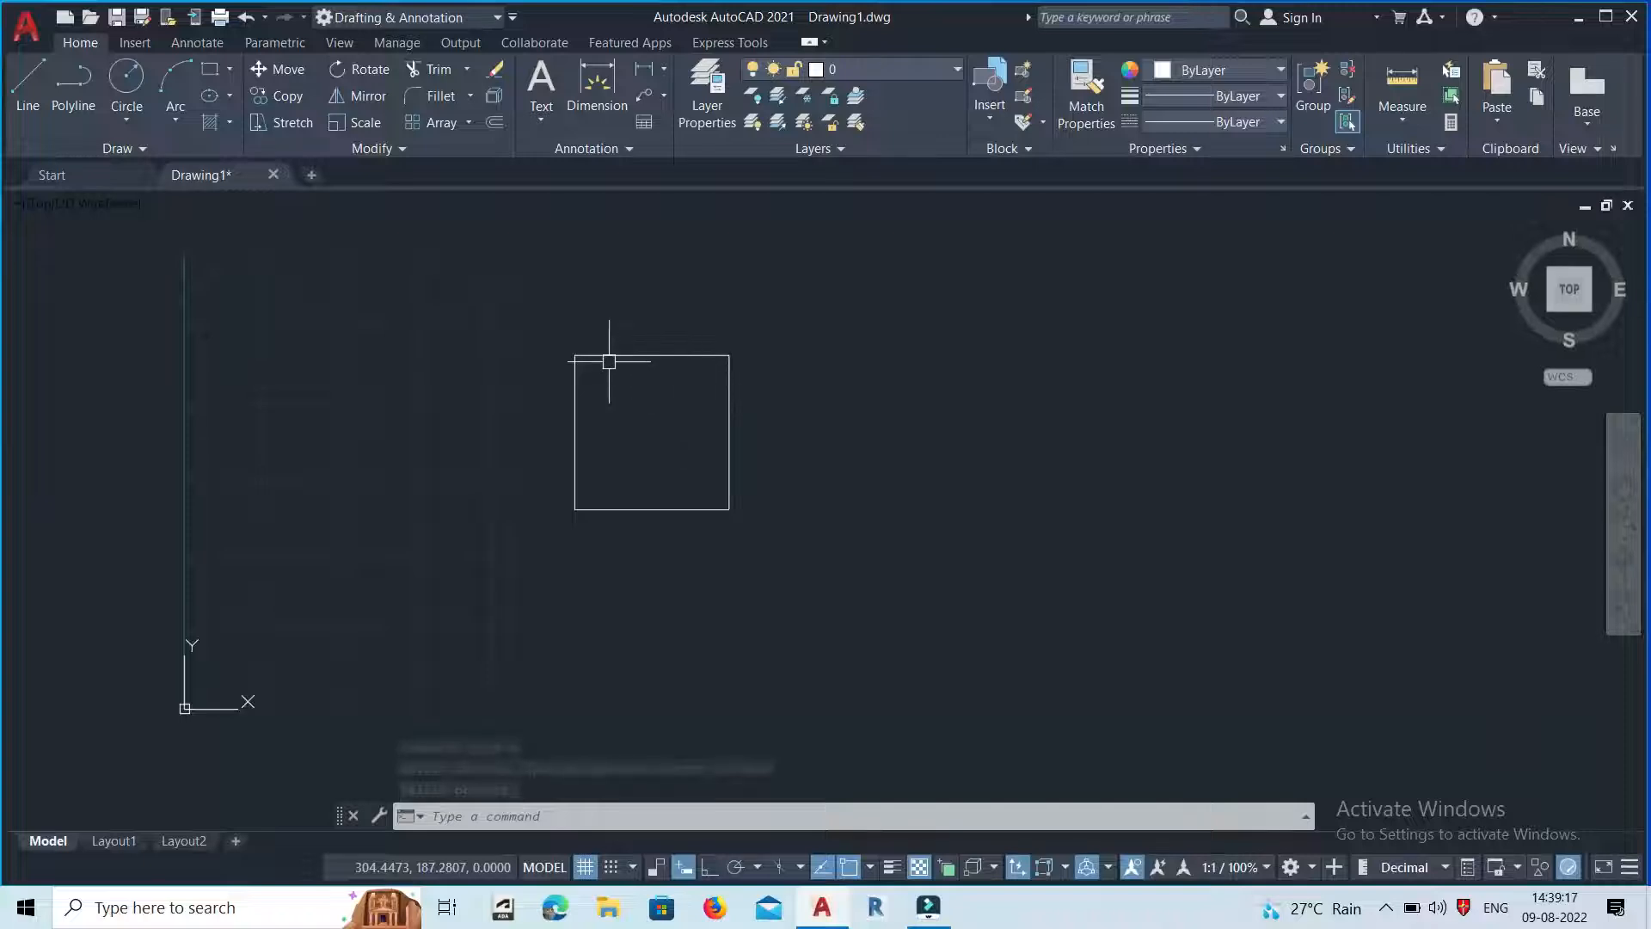
pyautogui.scroll(-6, 413, 520)
pyautogui.scroll(4, 465, 505)
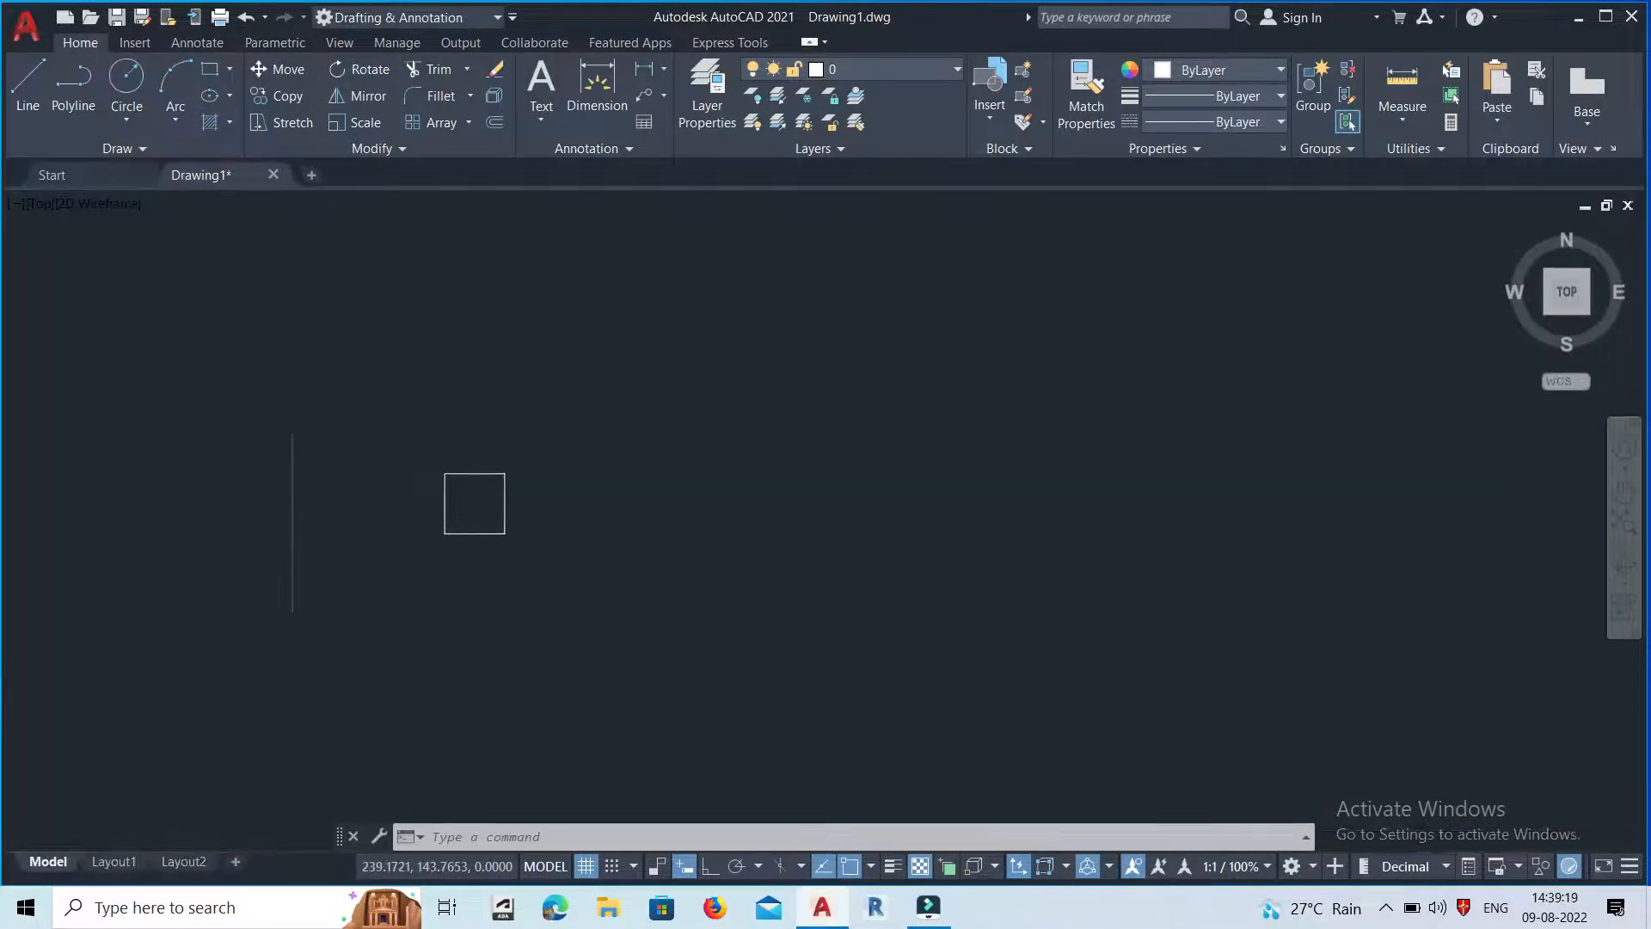
pyautogui.click(28, 86)
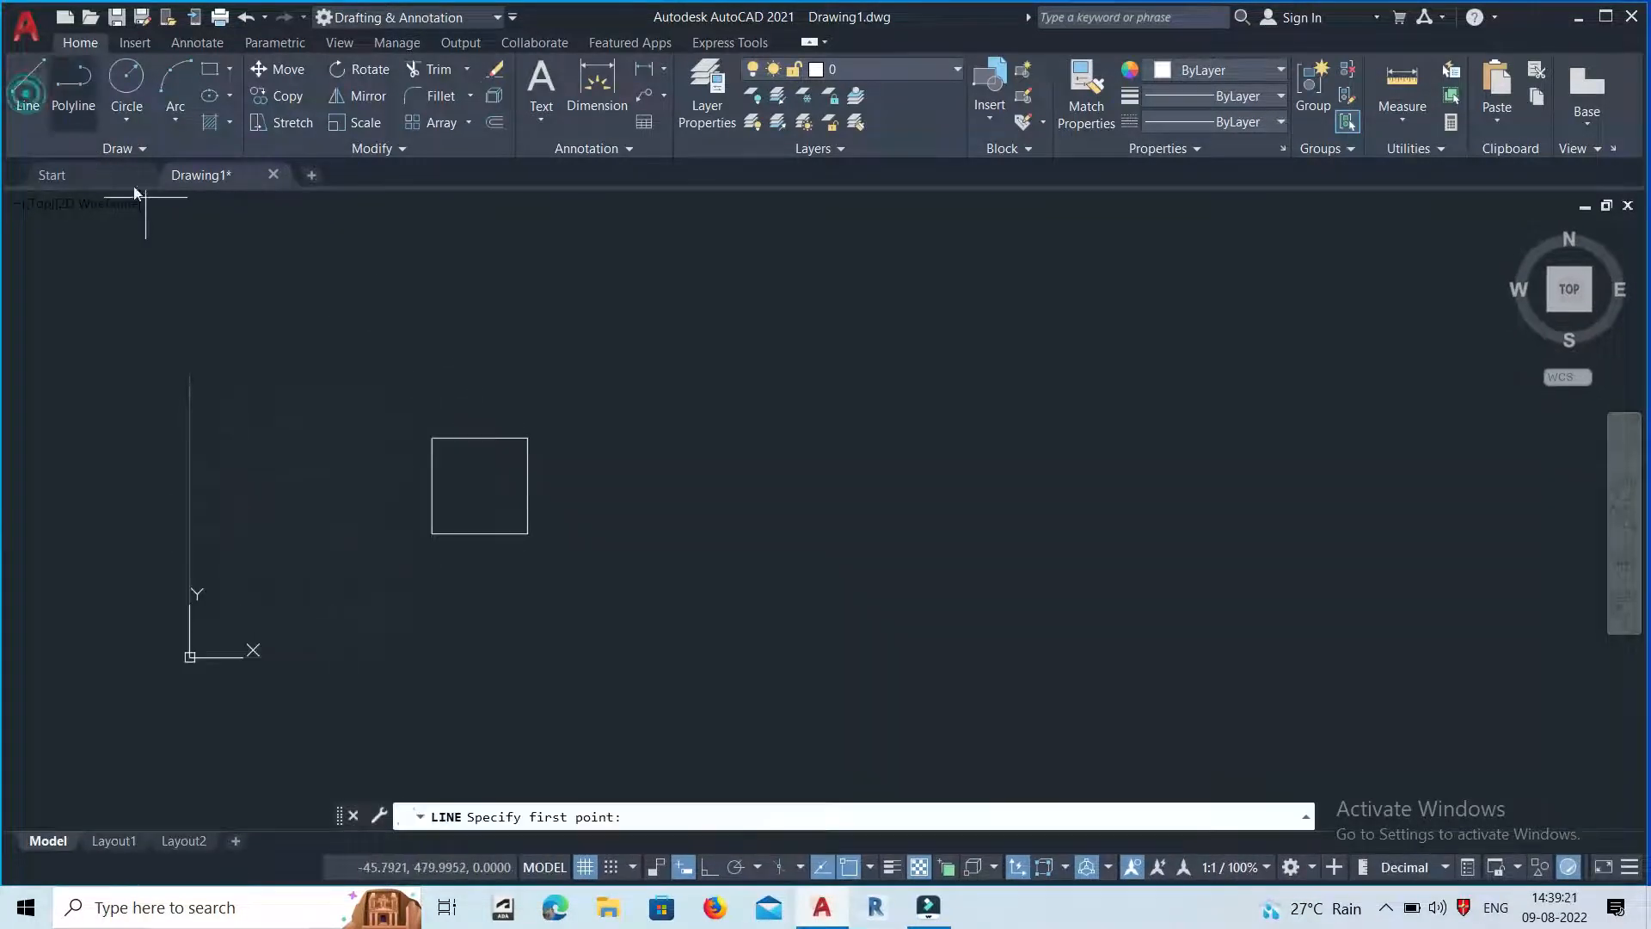
pyautogui.click(528, 533)
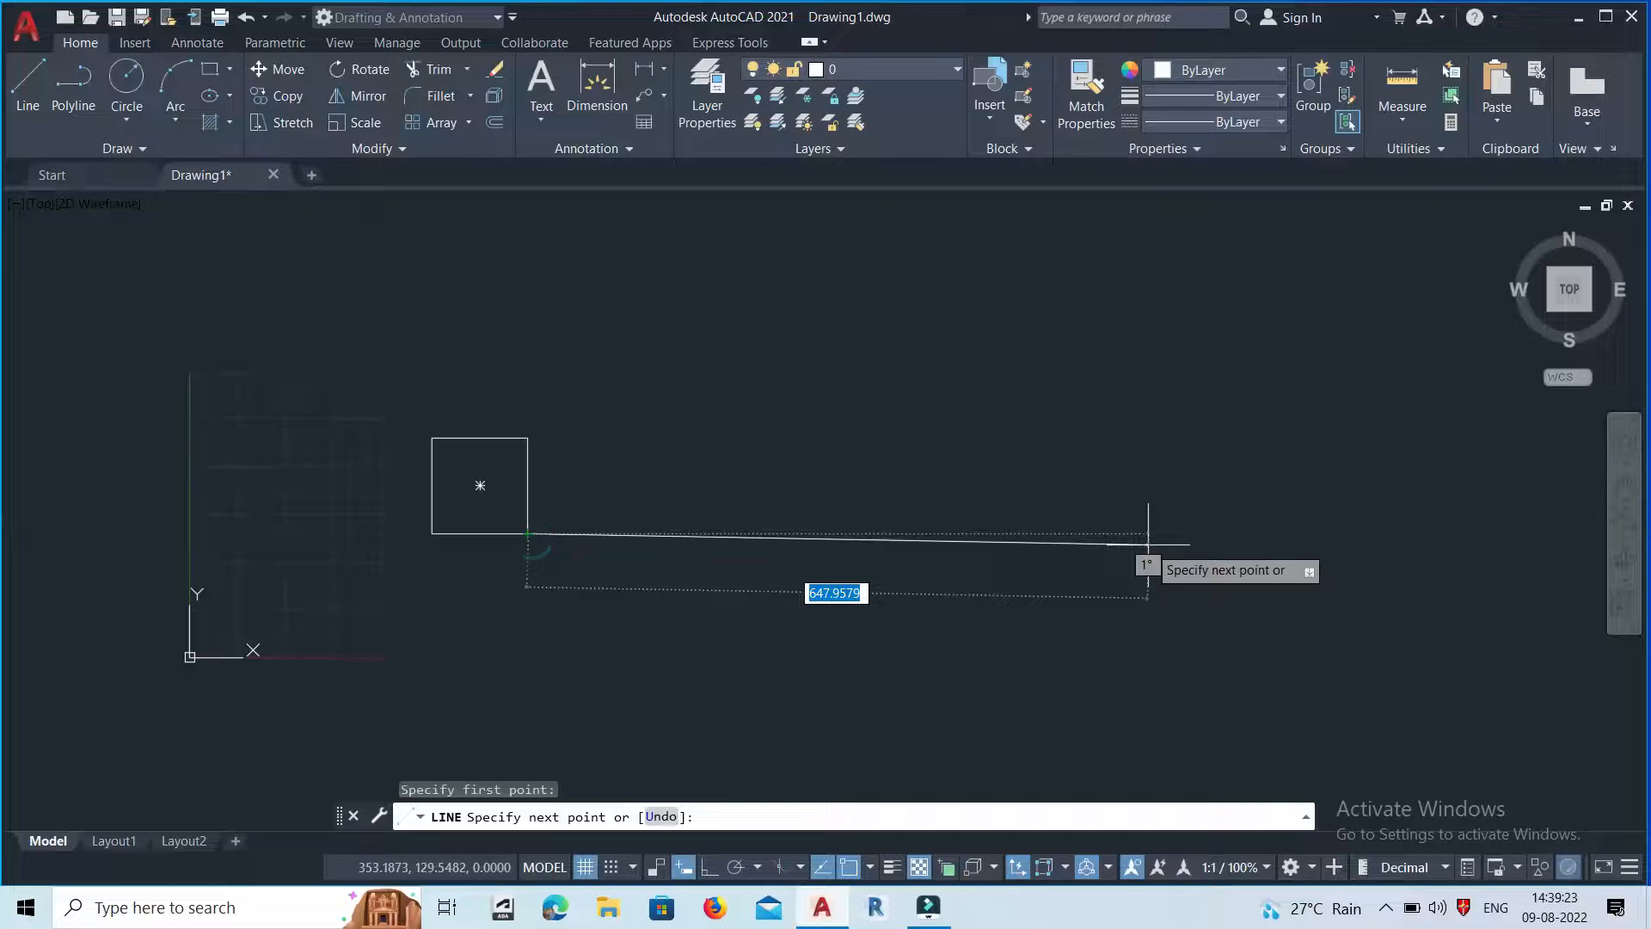
pyautogui.click(699, 868)
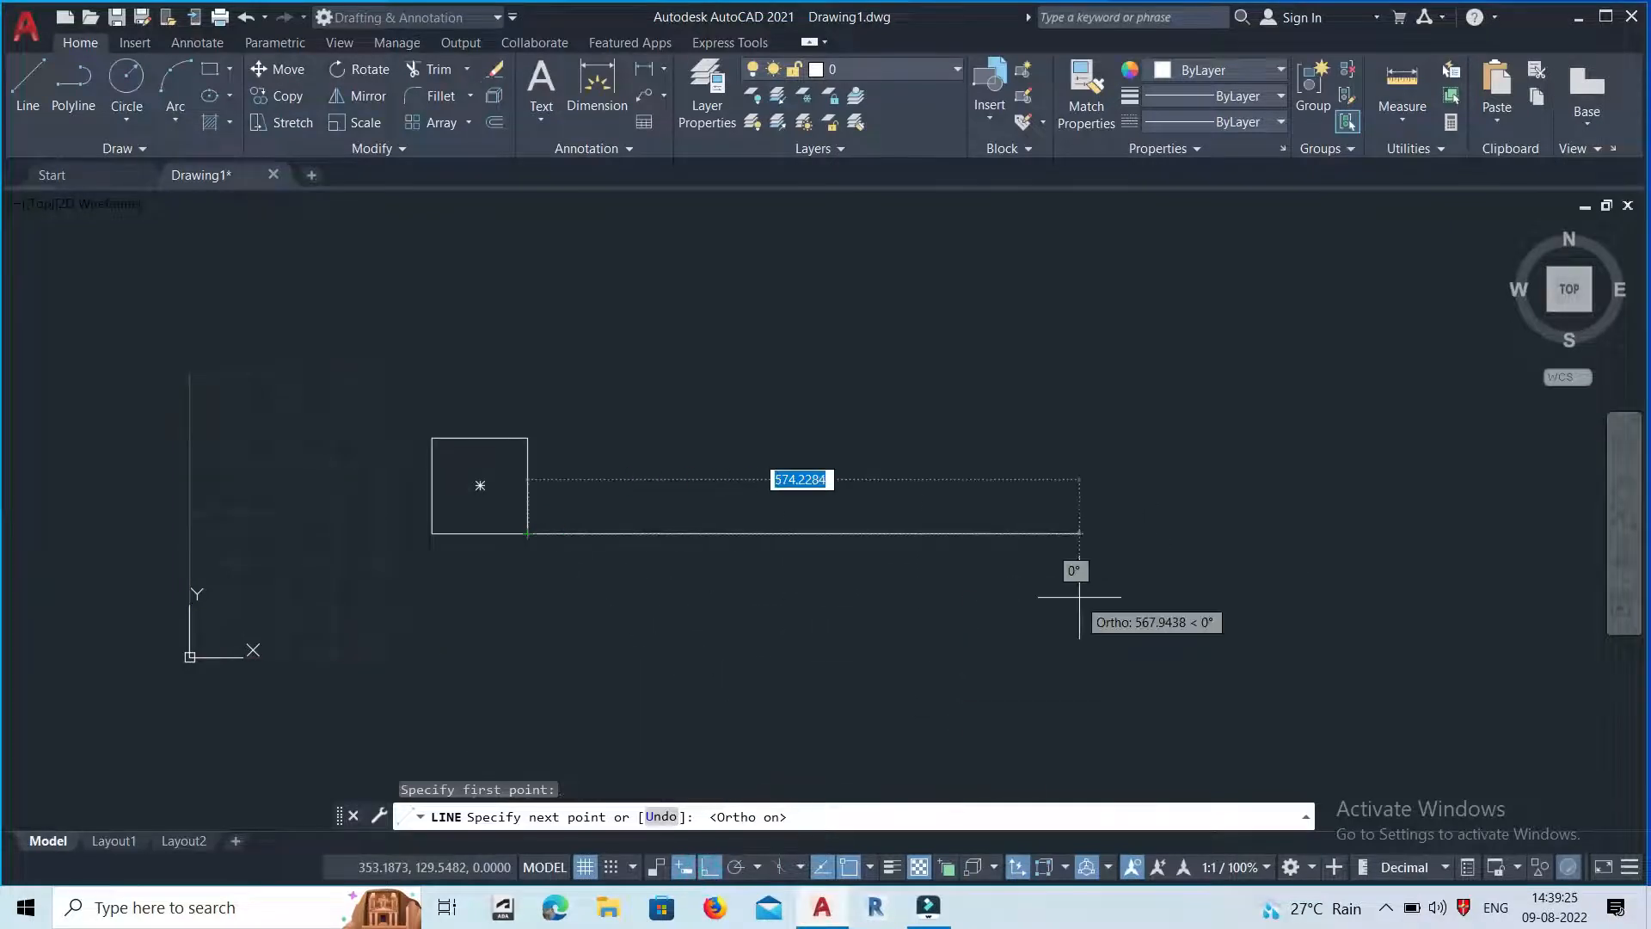
pyautogui.write('1000')
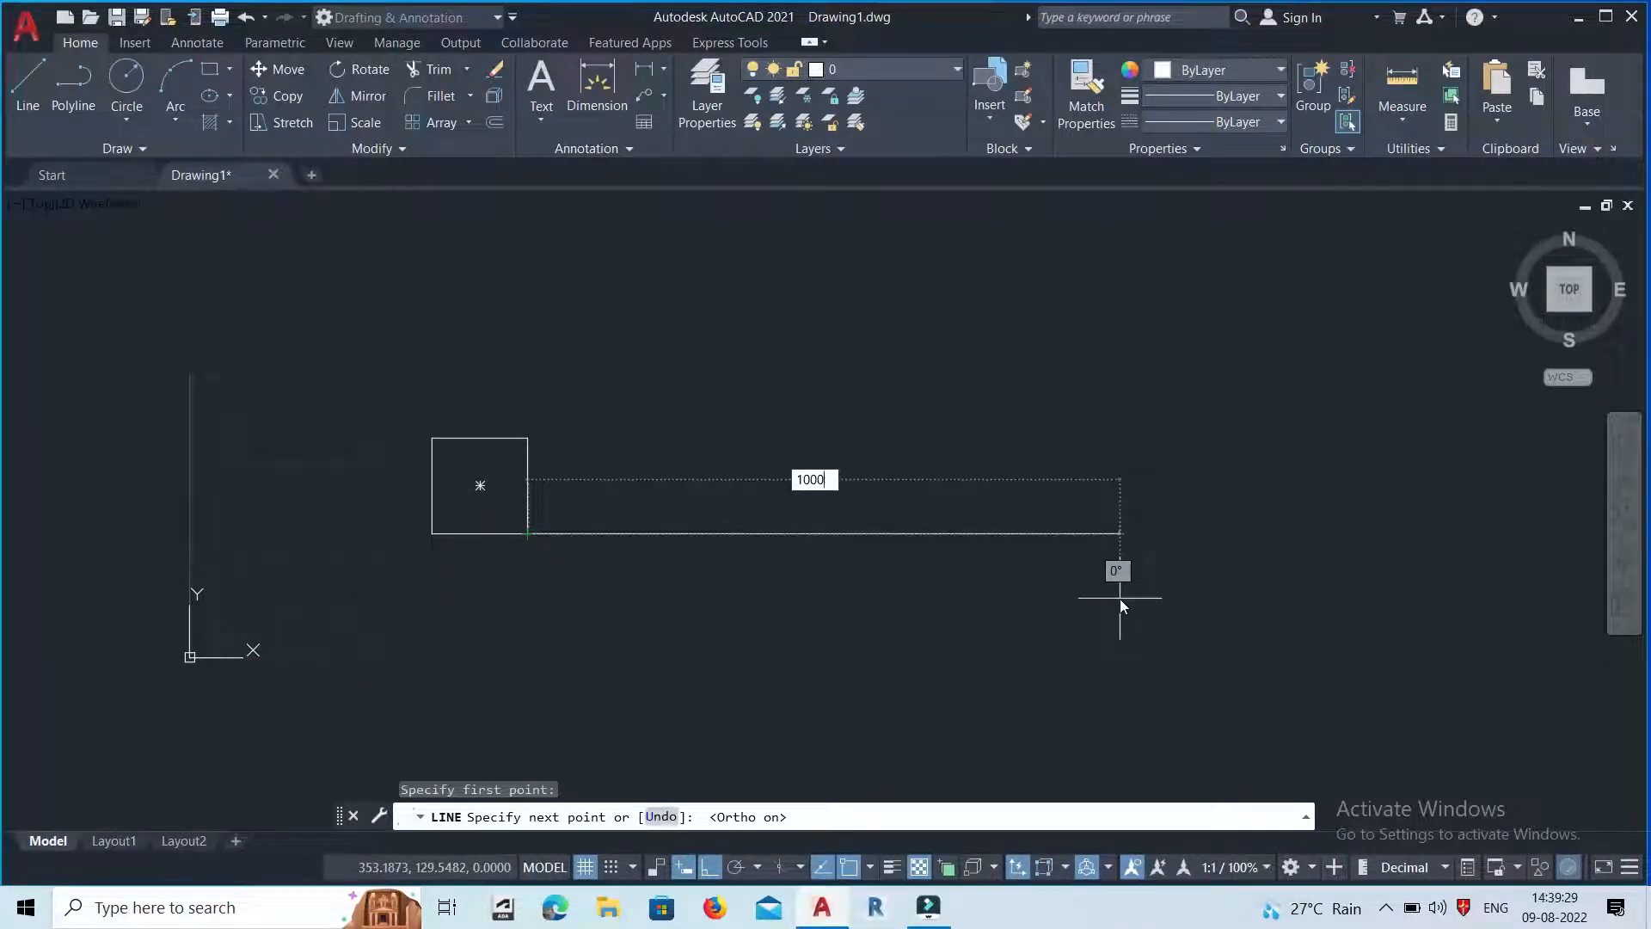
pyautogui.press('Return')
pyautogui.press('Return')
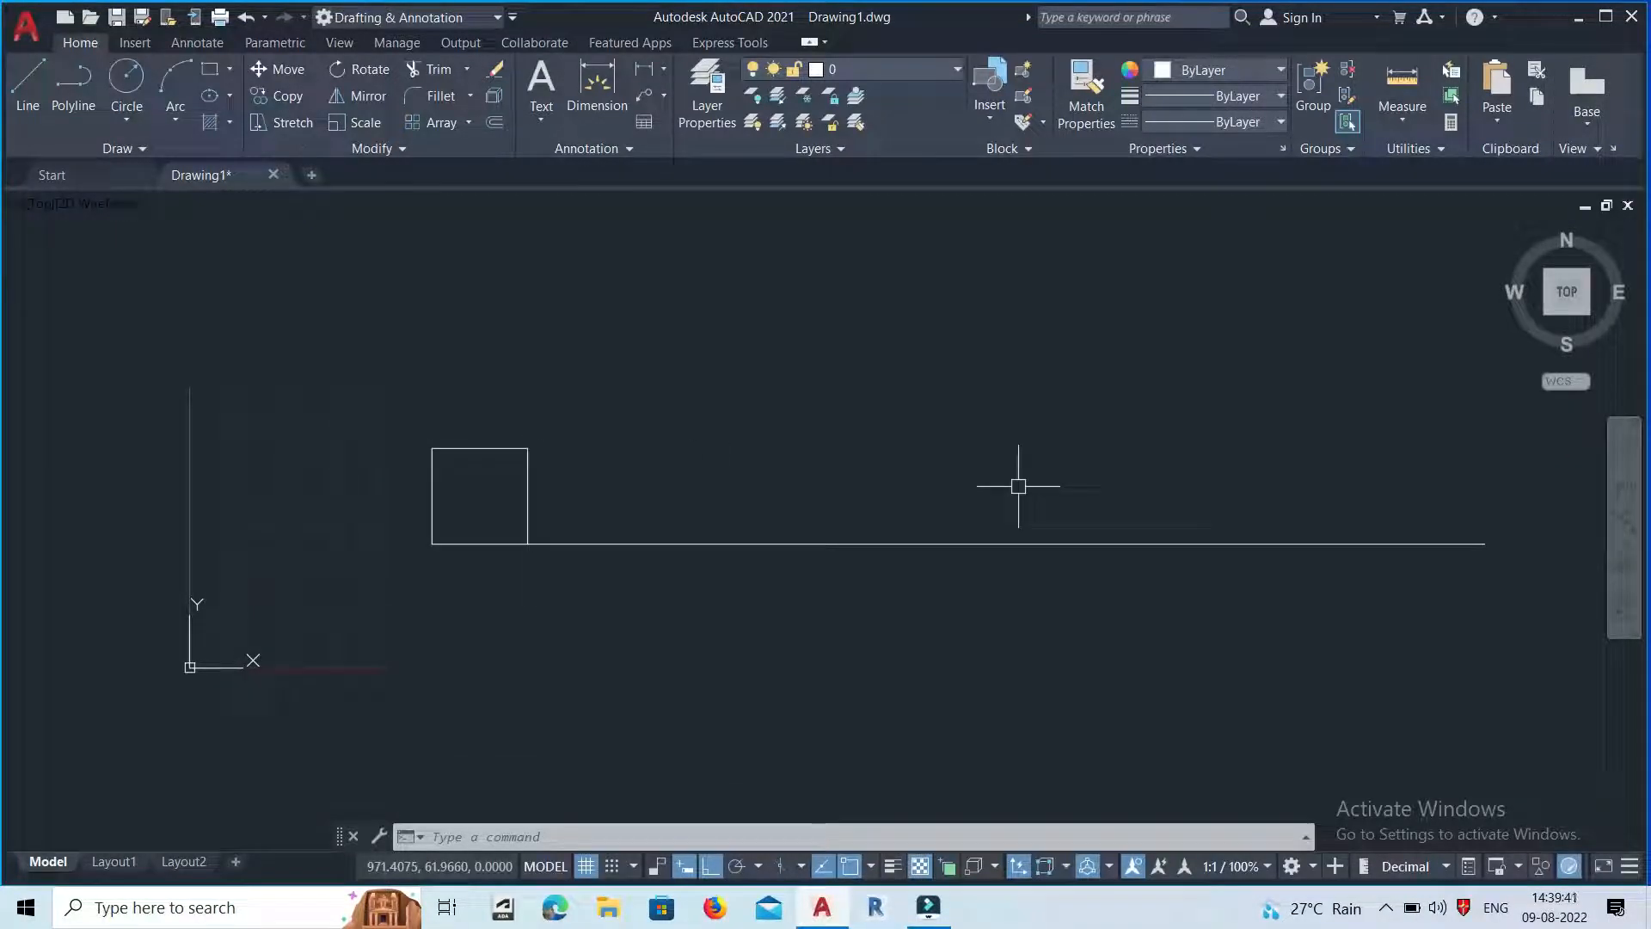
# Copy the square 200 to the right along the line, using its lower-right corner as the base point.
pyautogui.click(289, 96)
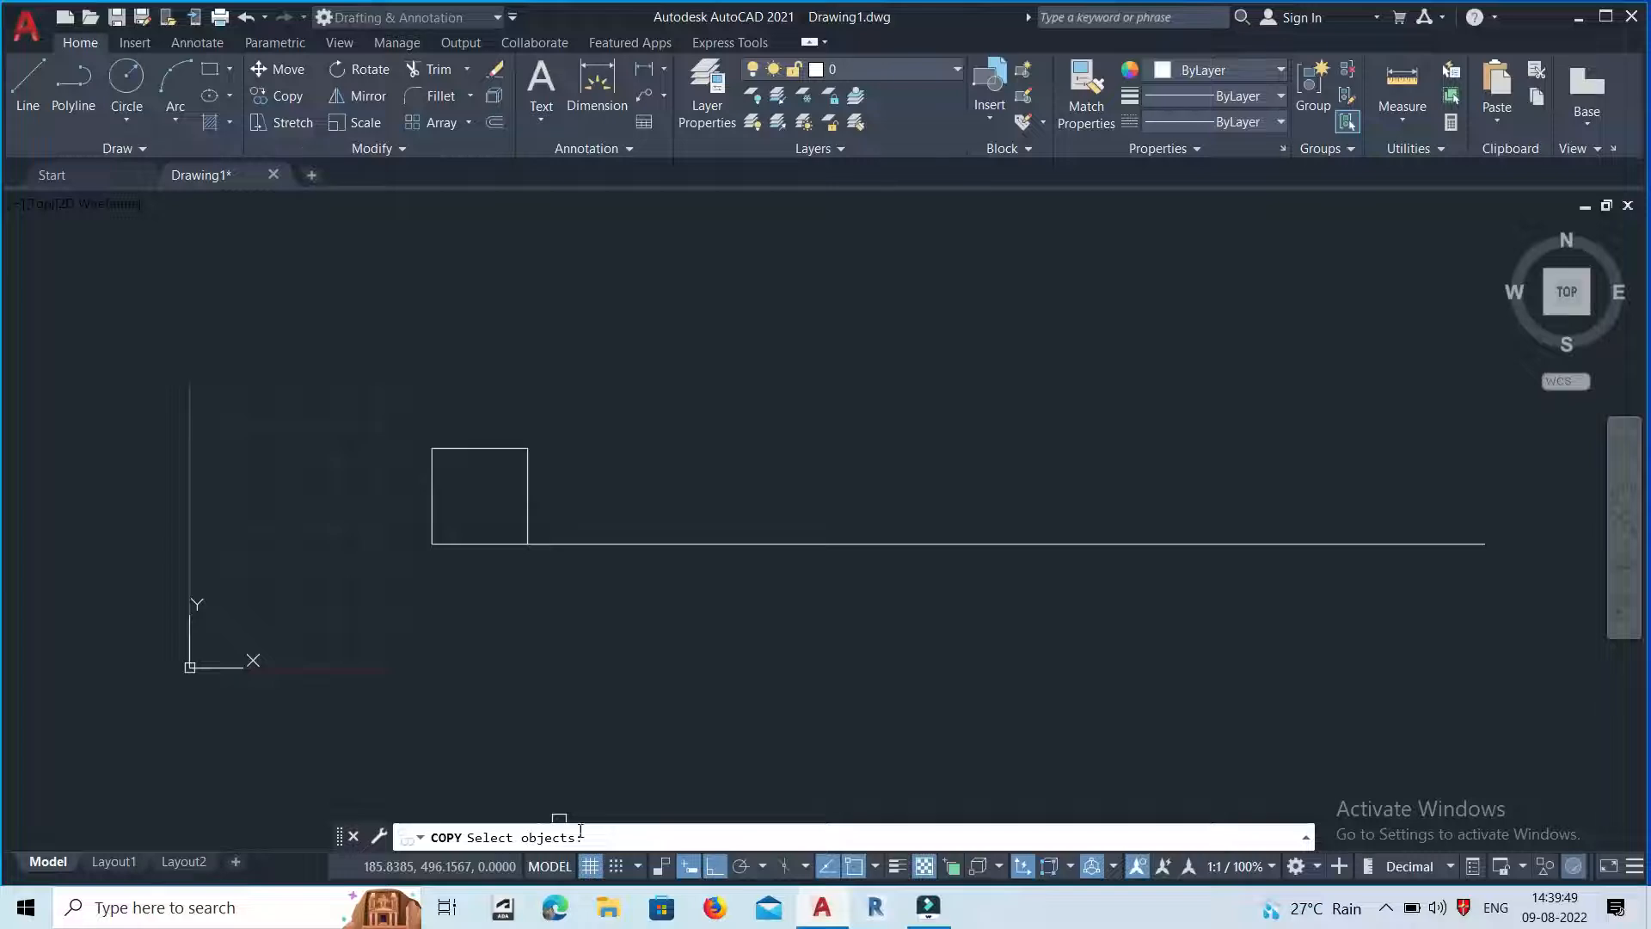
pyautogui.click(524, 520)
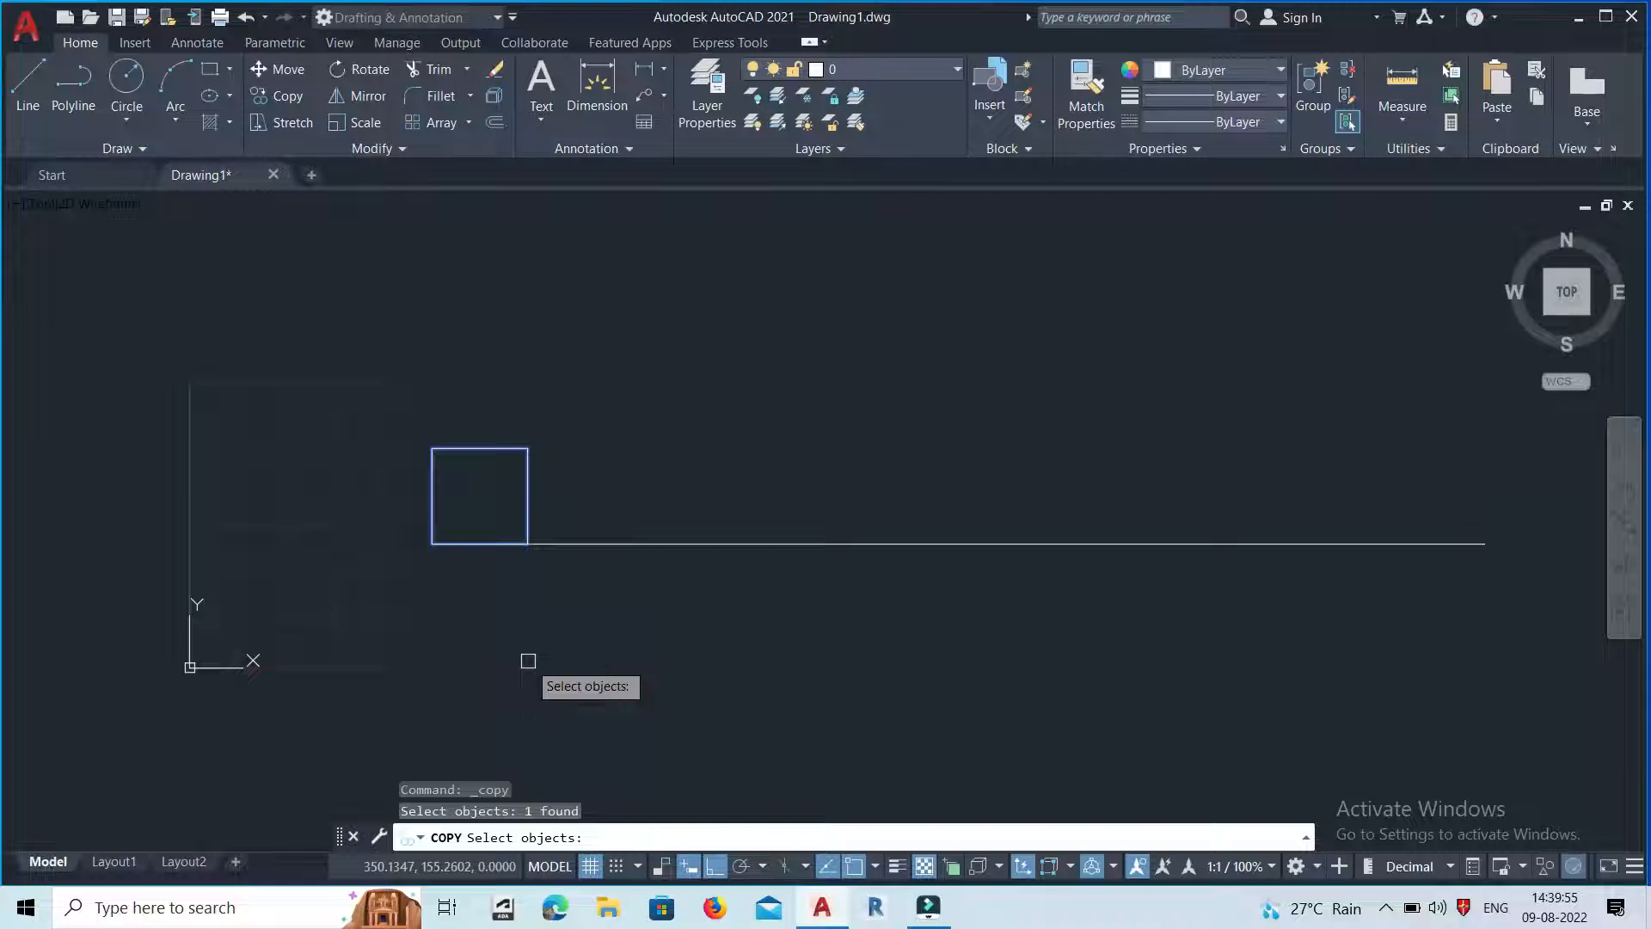
pyautogui.press('Return')
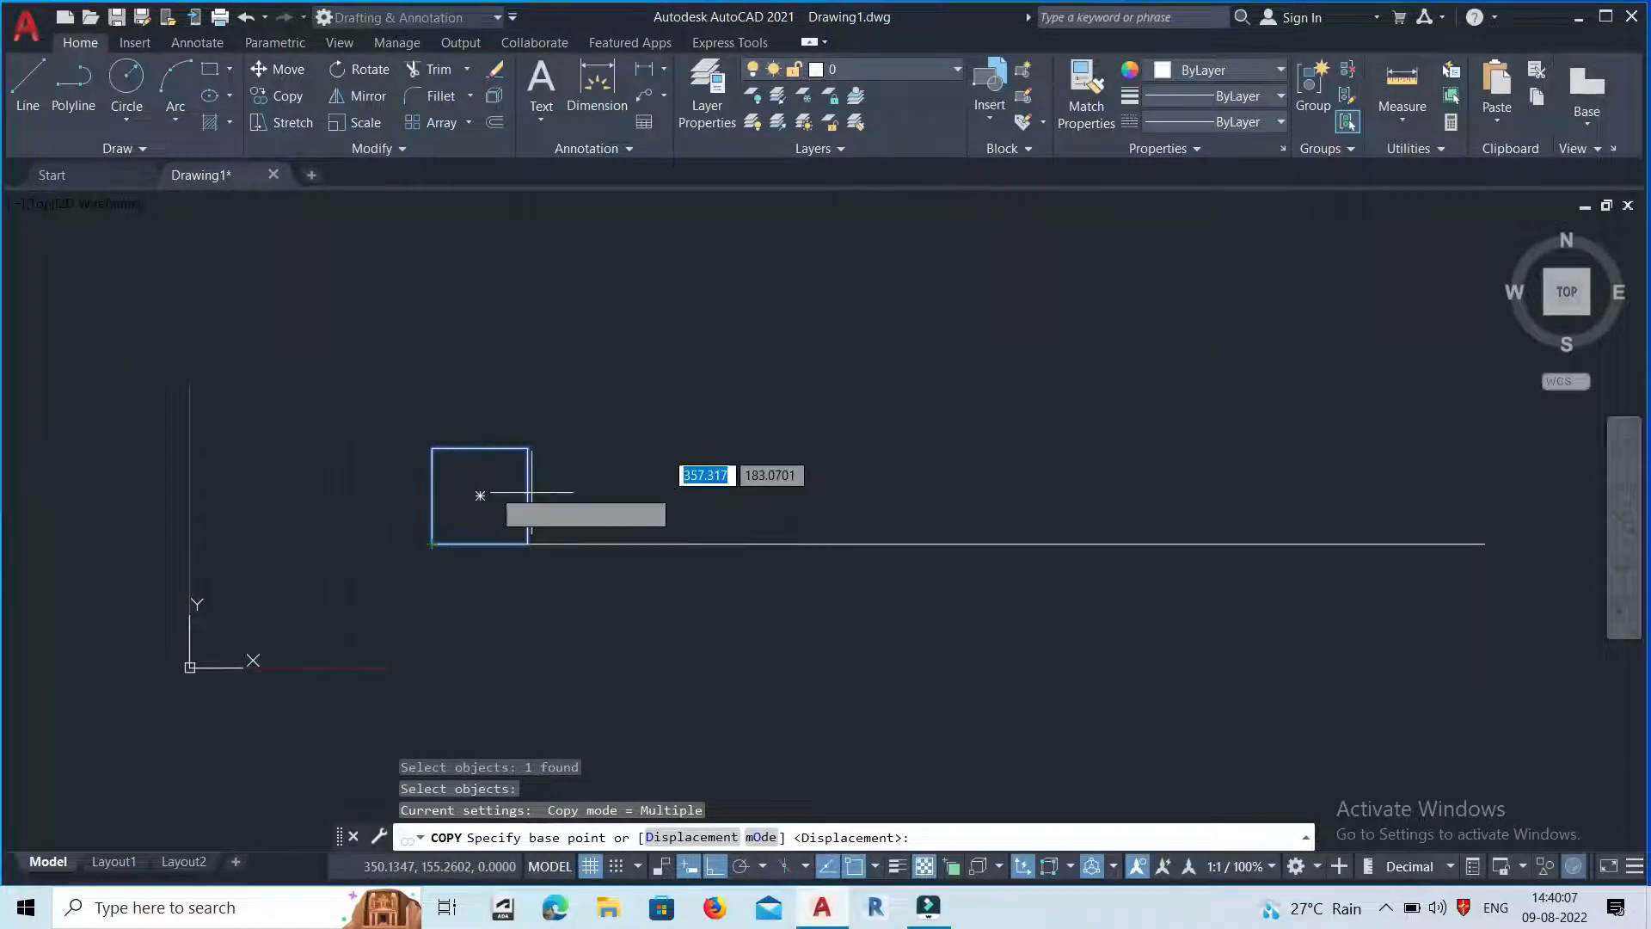
pyautogui.click(528, 544)
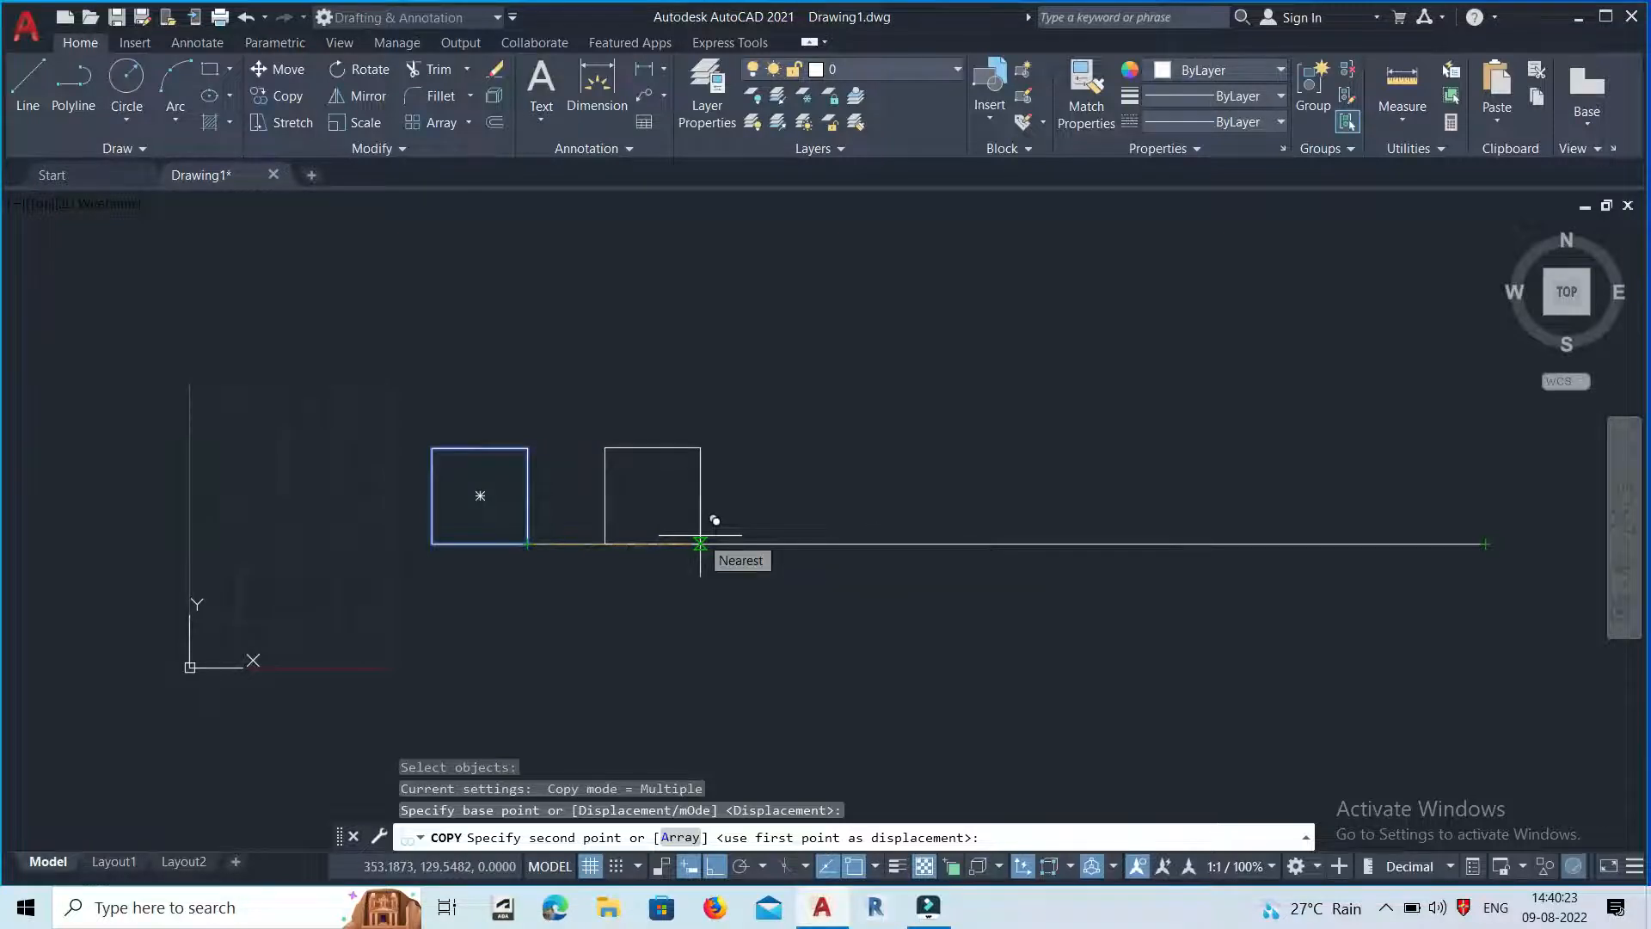
pyautogui.write('200')
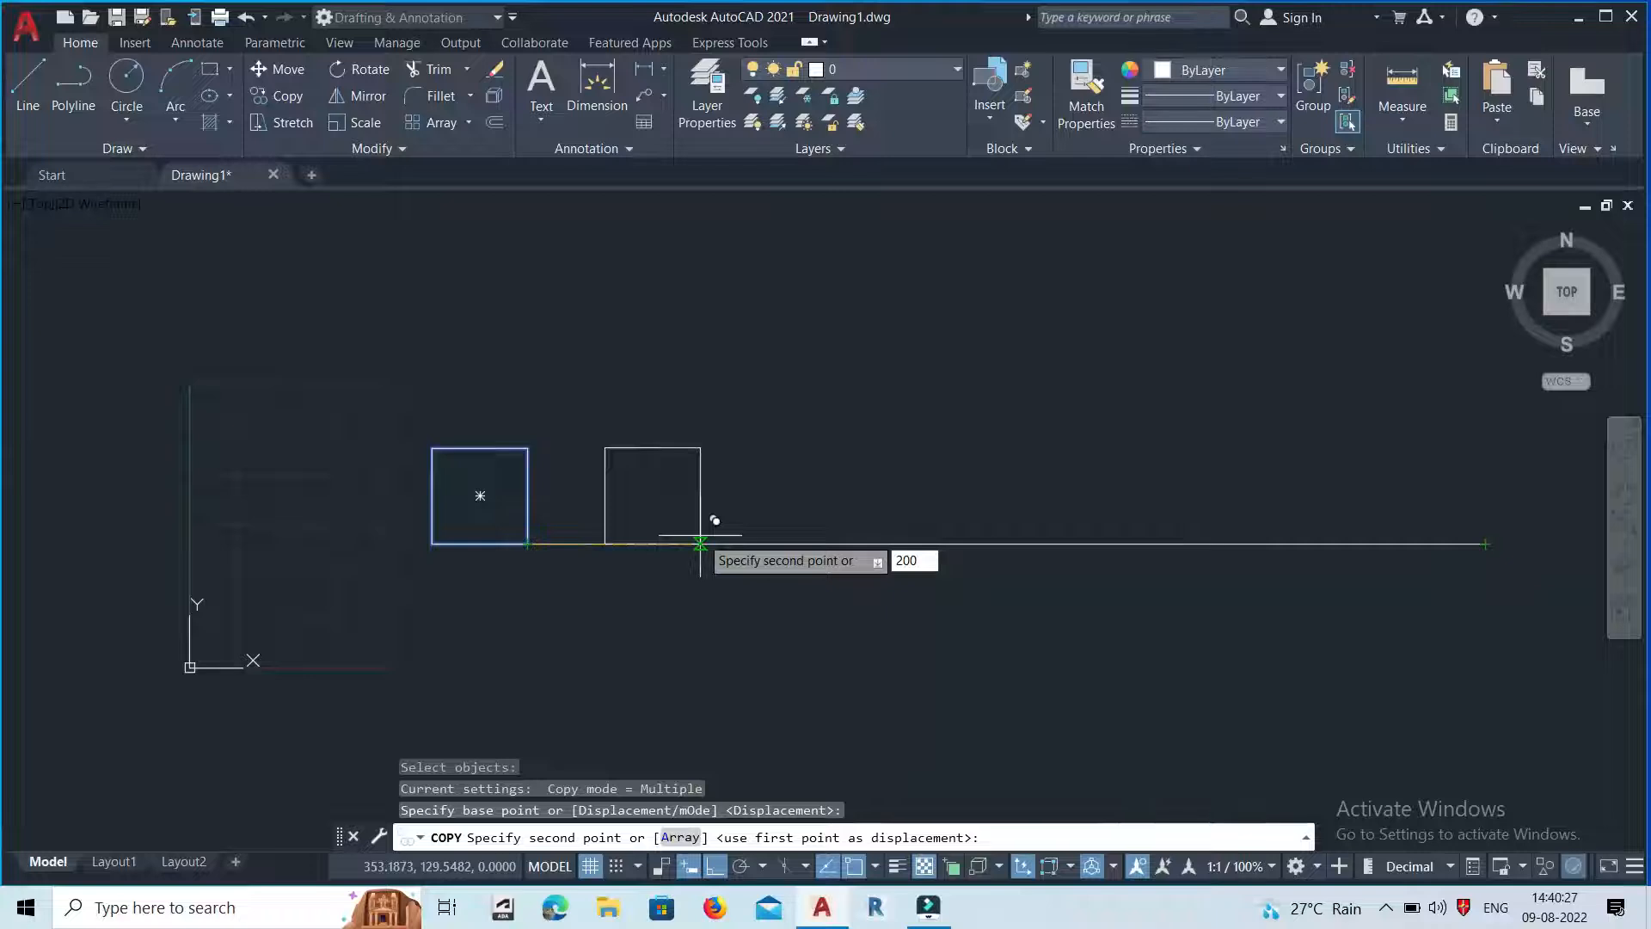
pyautogui.press('Return')
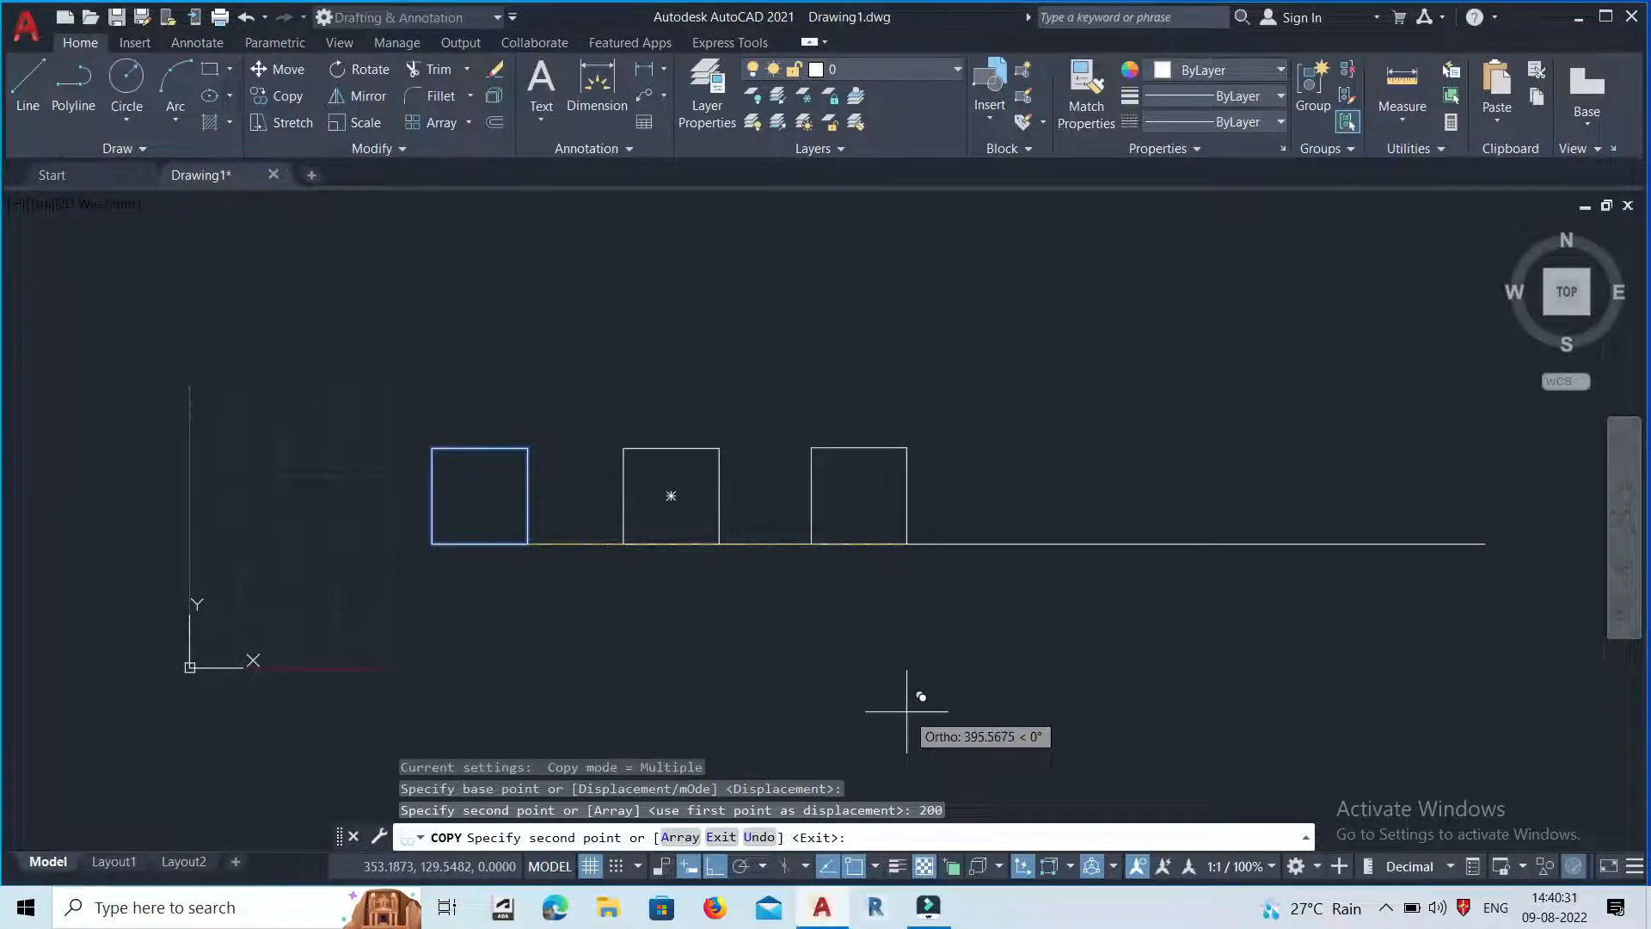
pyautogui.press('Return')
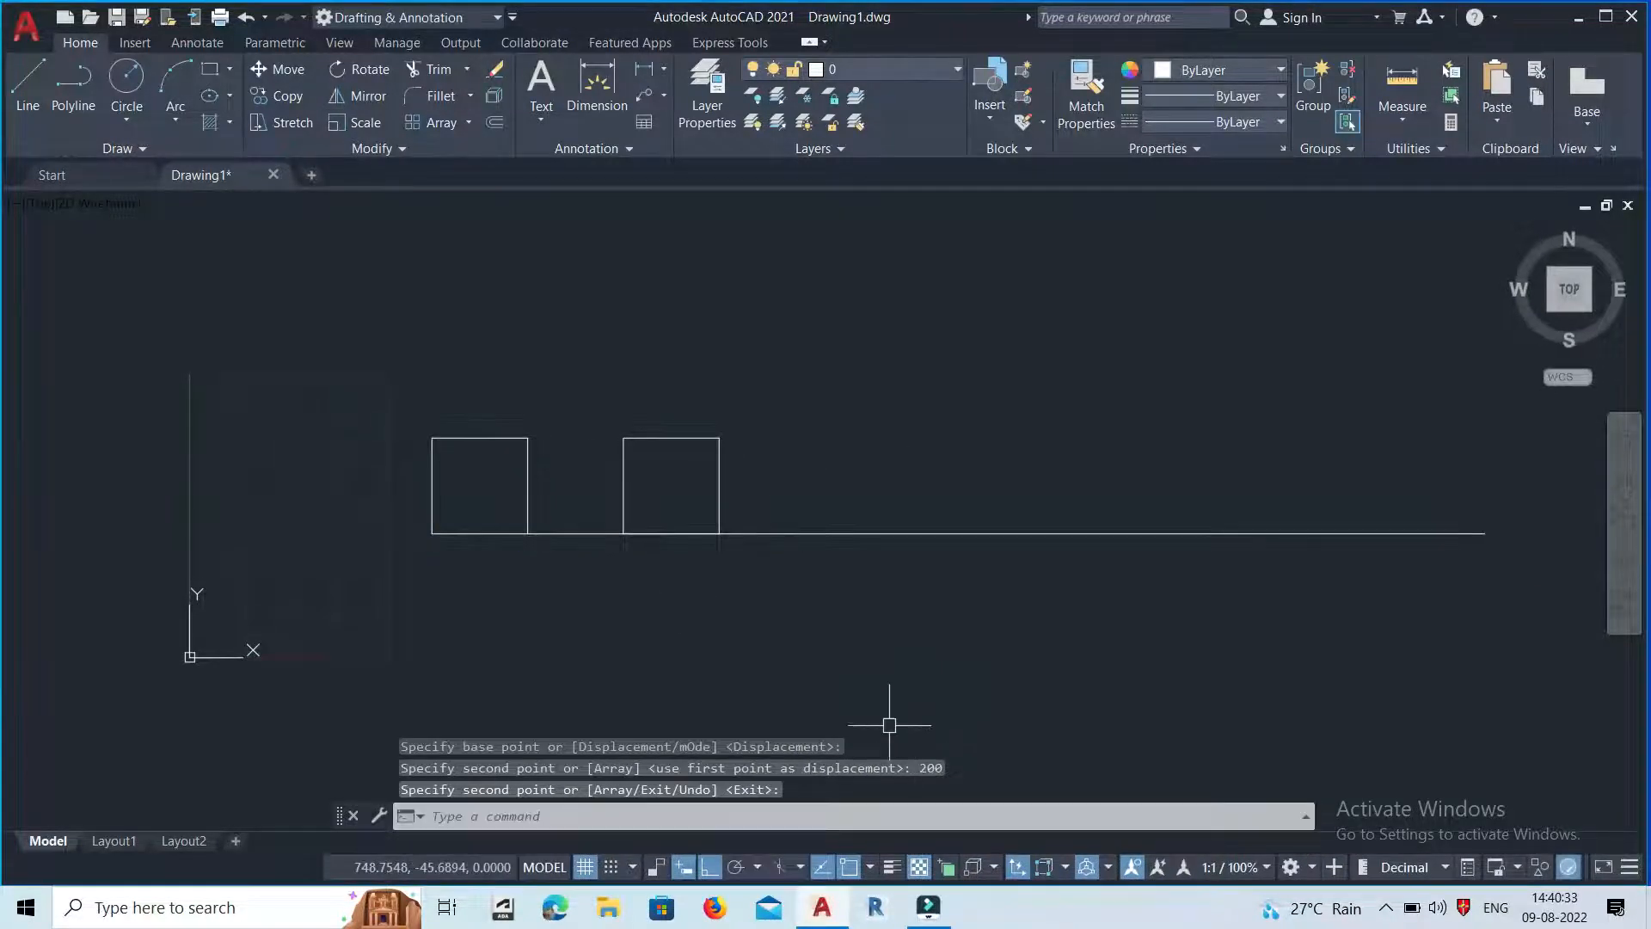
# Measure the gap along the line between the original square and its copy.
pyautogui.scroll(2, 505, 457)
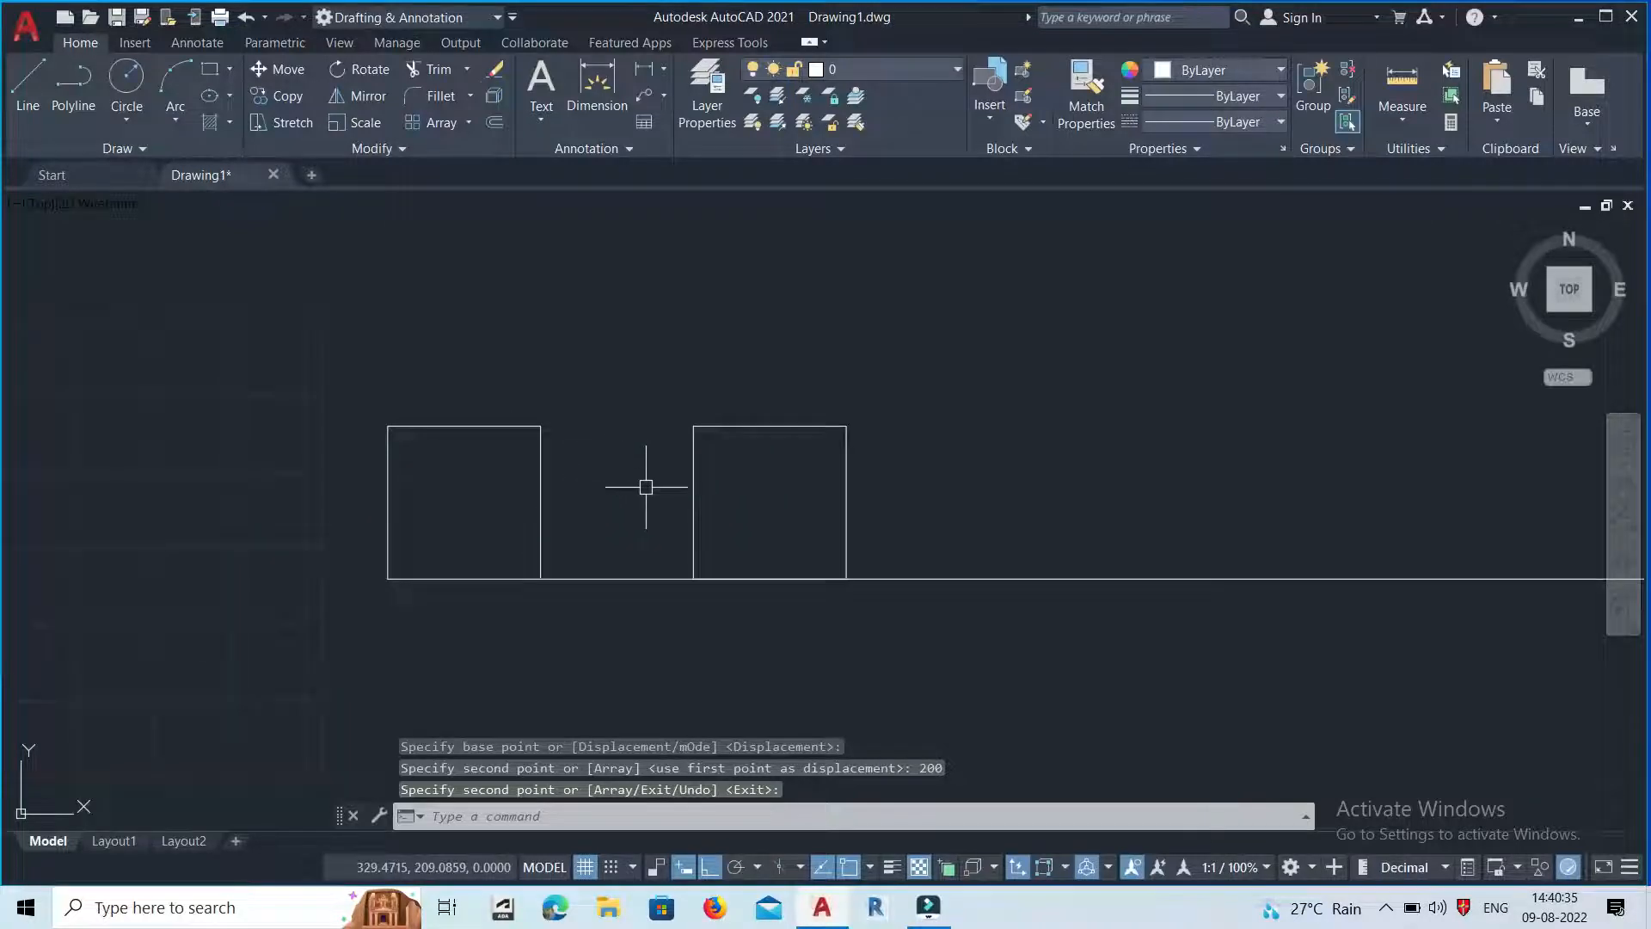
pyautogui.click(1395, 125)
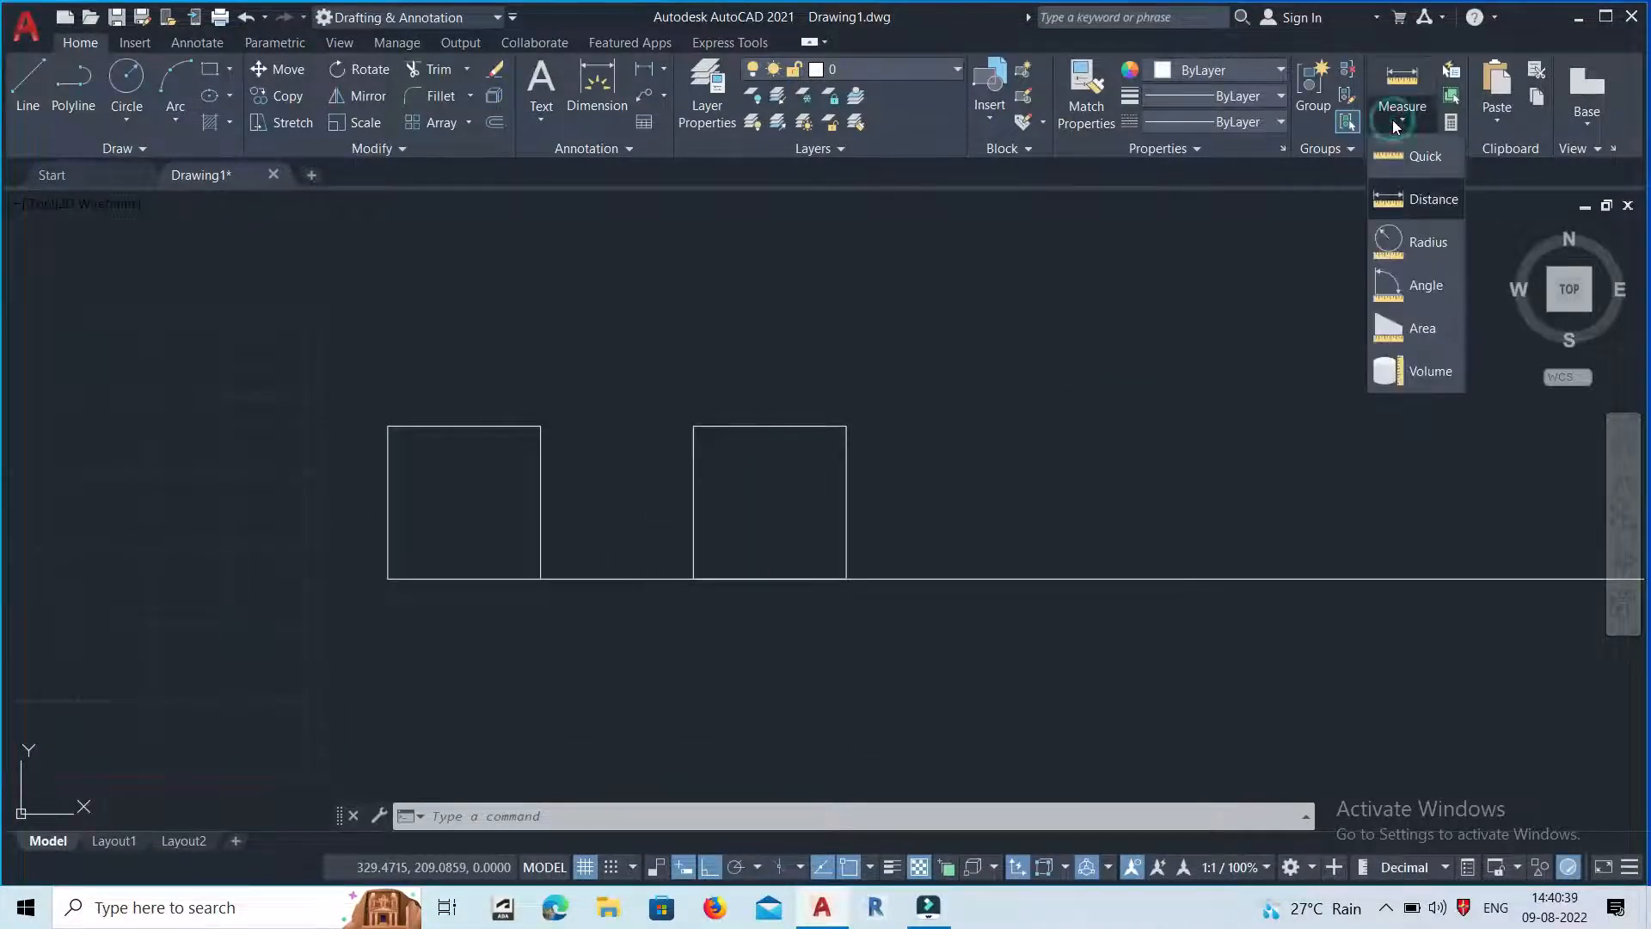
pyautogui.click(1408, 201)
pyautogui.click(543, 577)
pyautogui.click(689, 581)
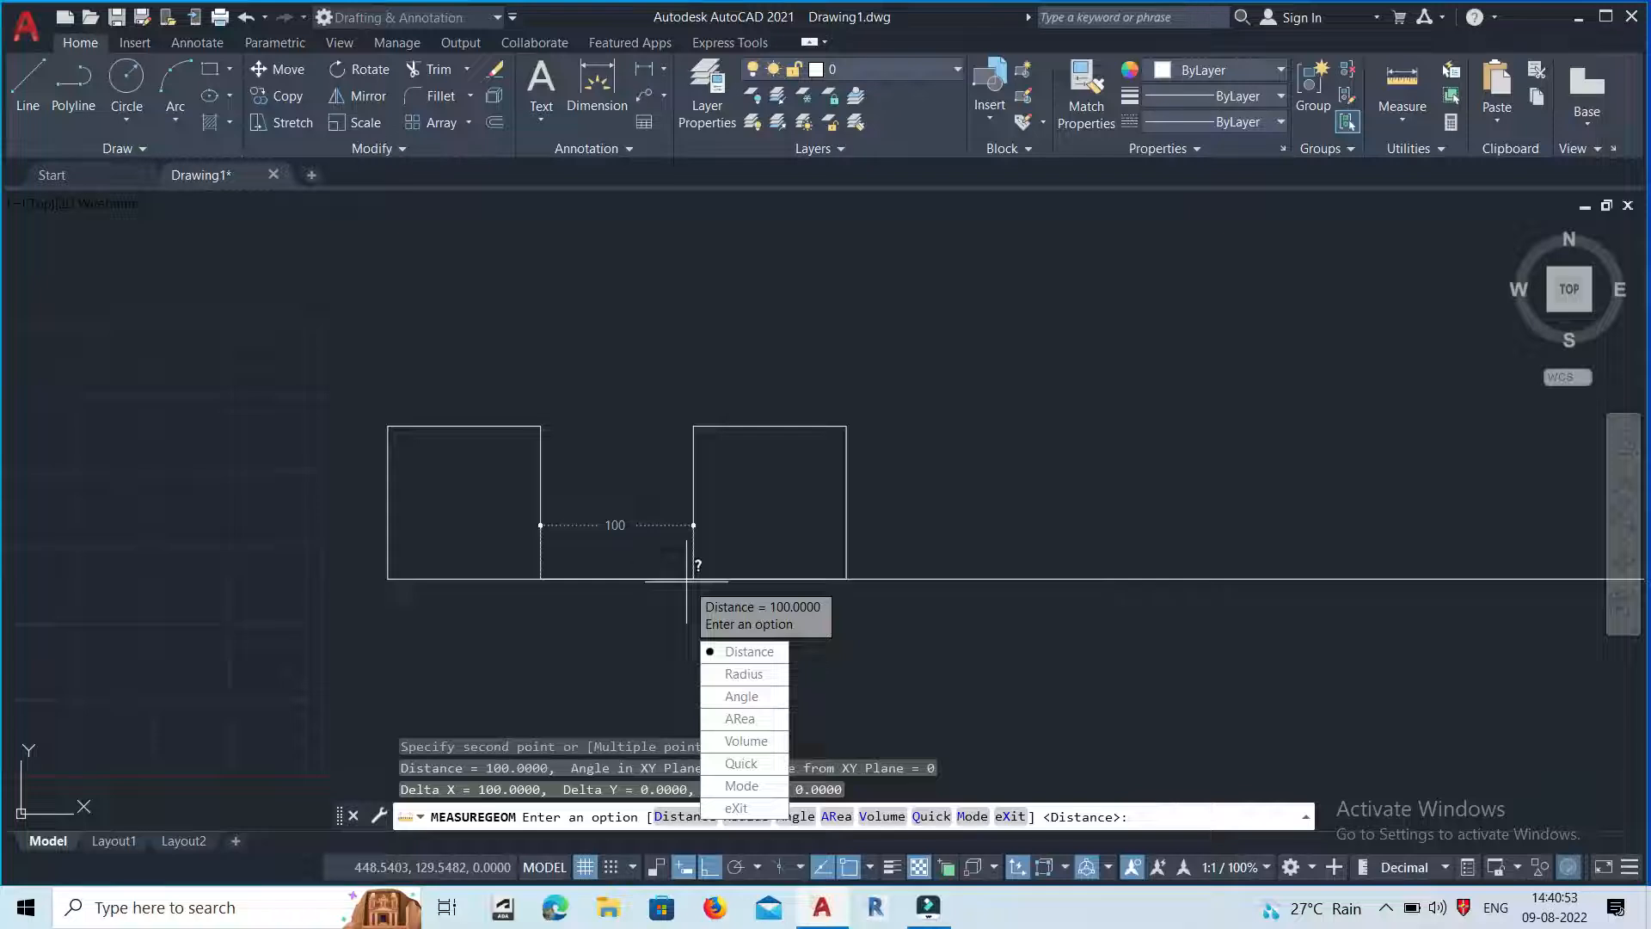
# Measure the distance from the original square's lower-left corner to the copy's lower-left corner.
pyautogui.press('Escape')
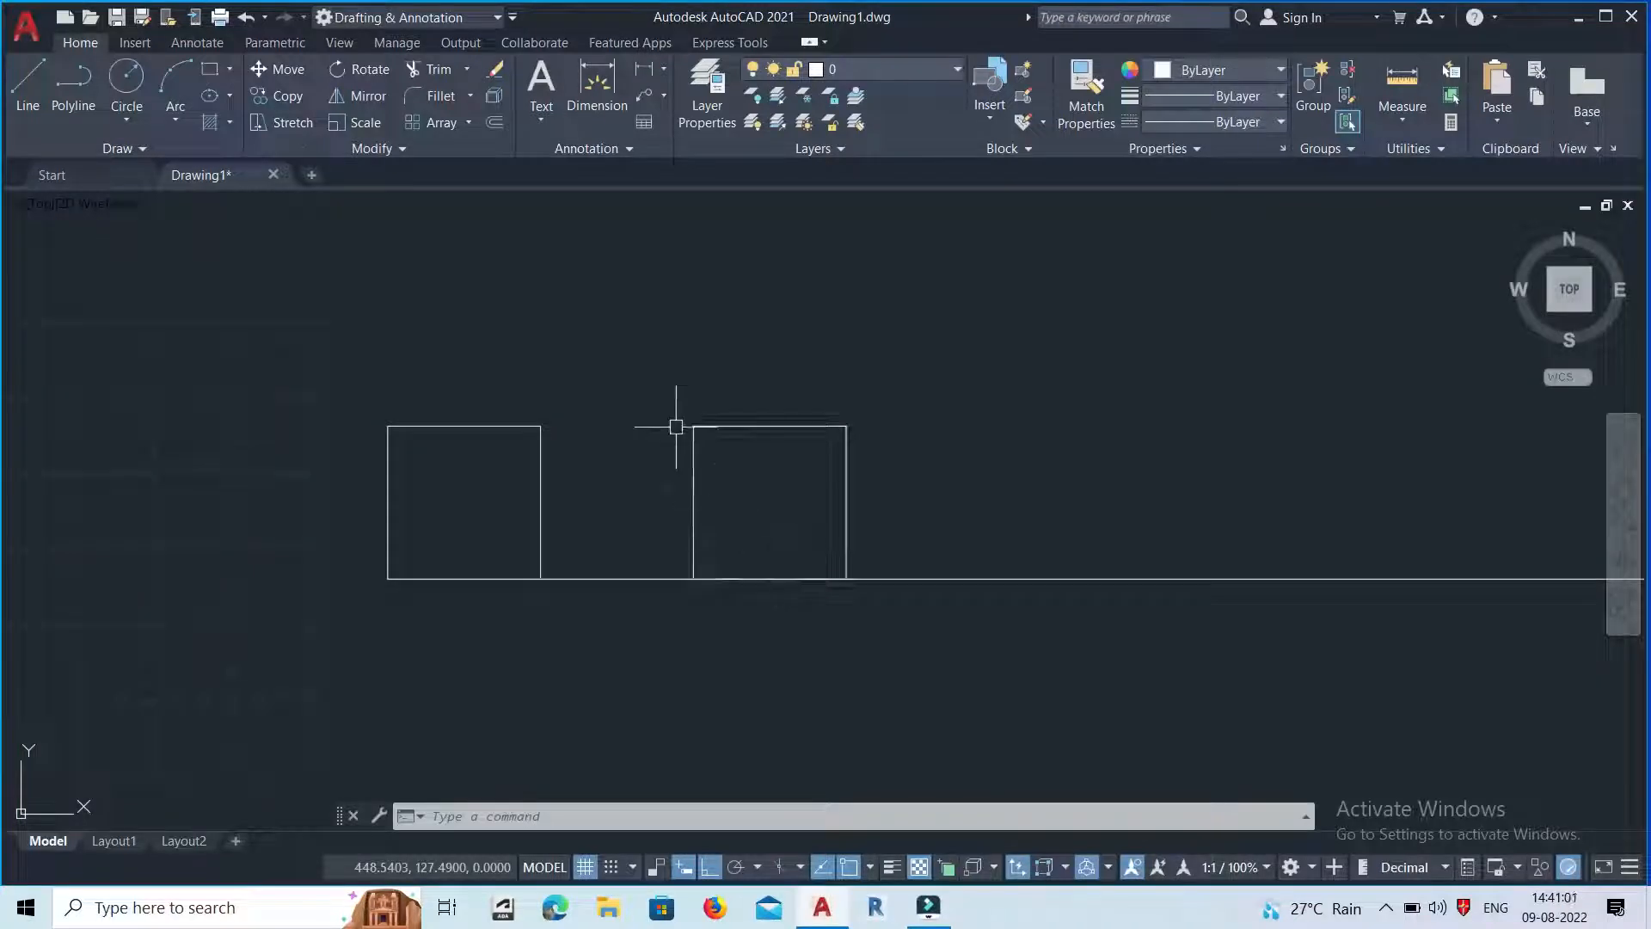
pyautogui.click(1399, 121)
pyautogui.click(1401, 207)
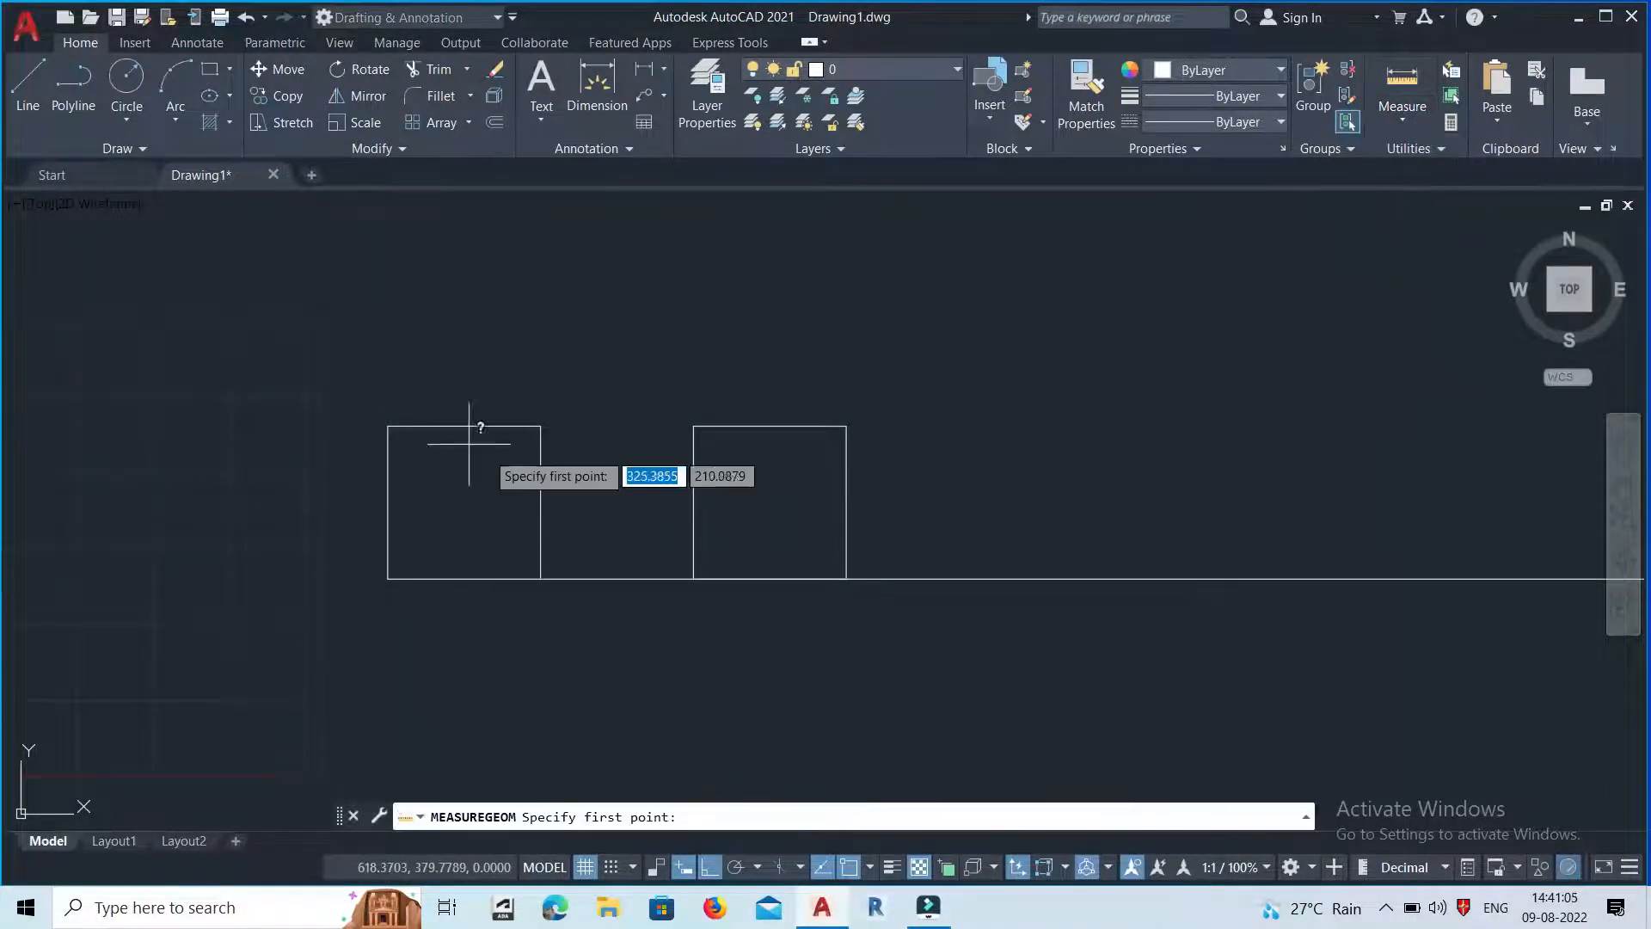
pyautogui.click(388, 578)
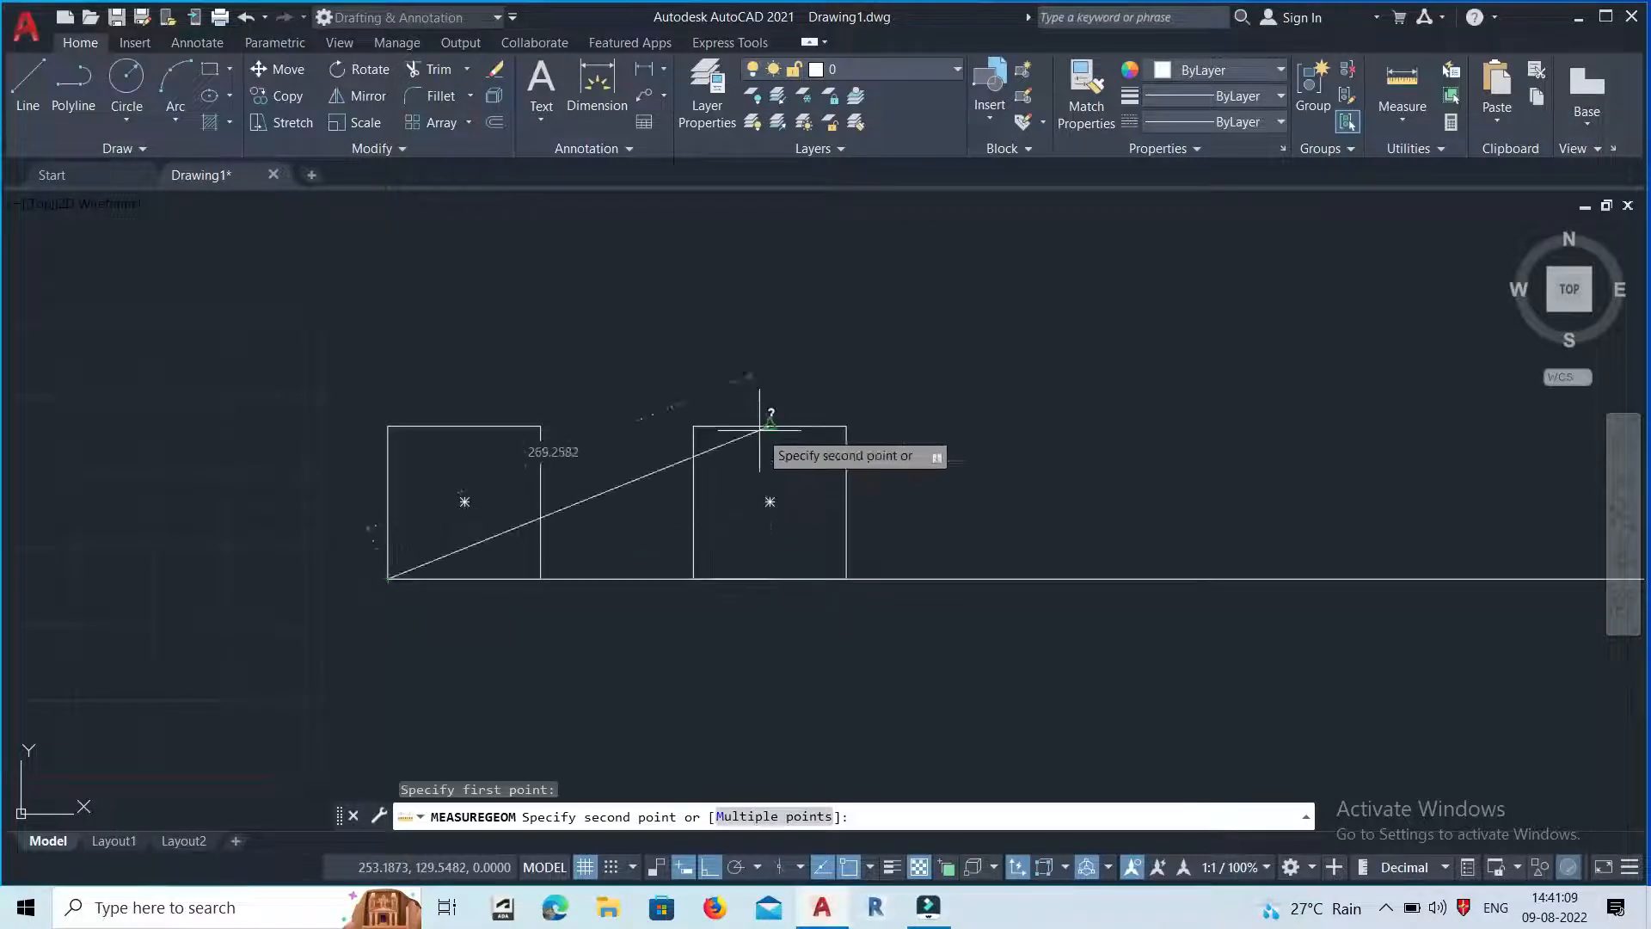
pyautogui.click(693, 577)
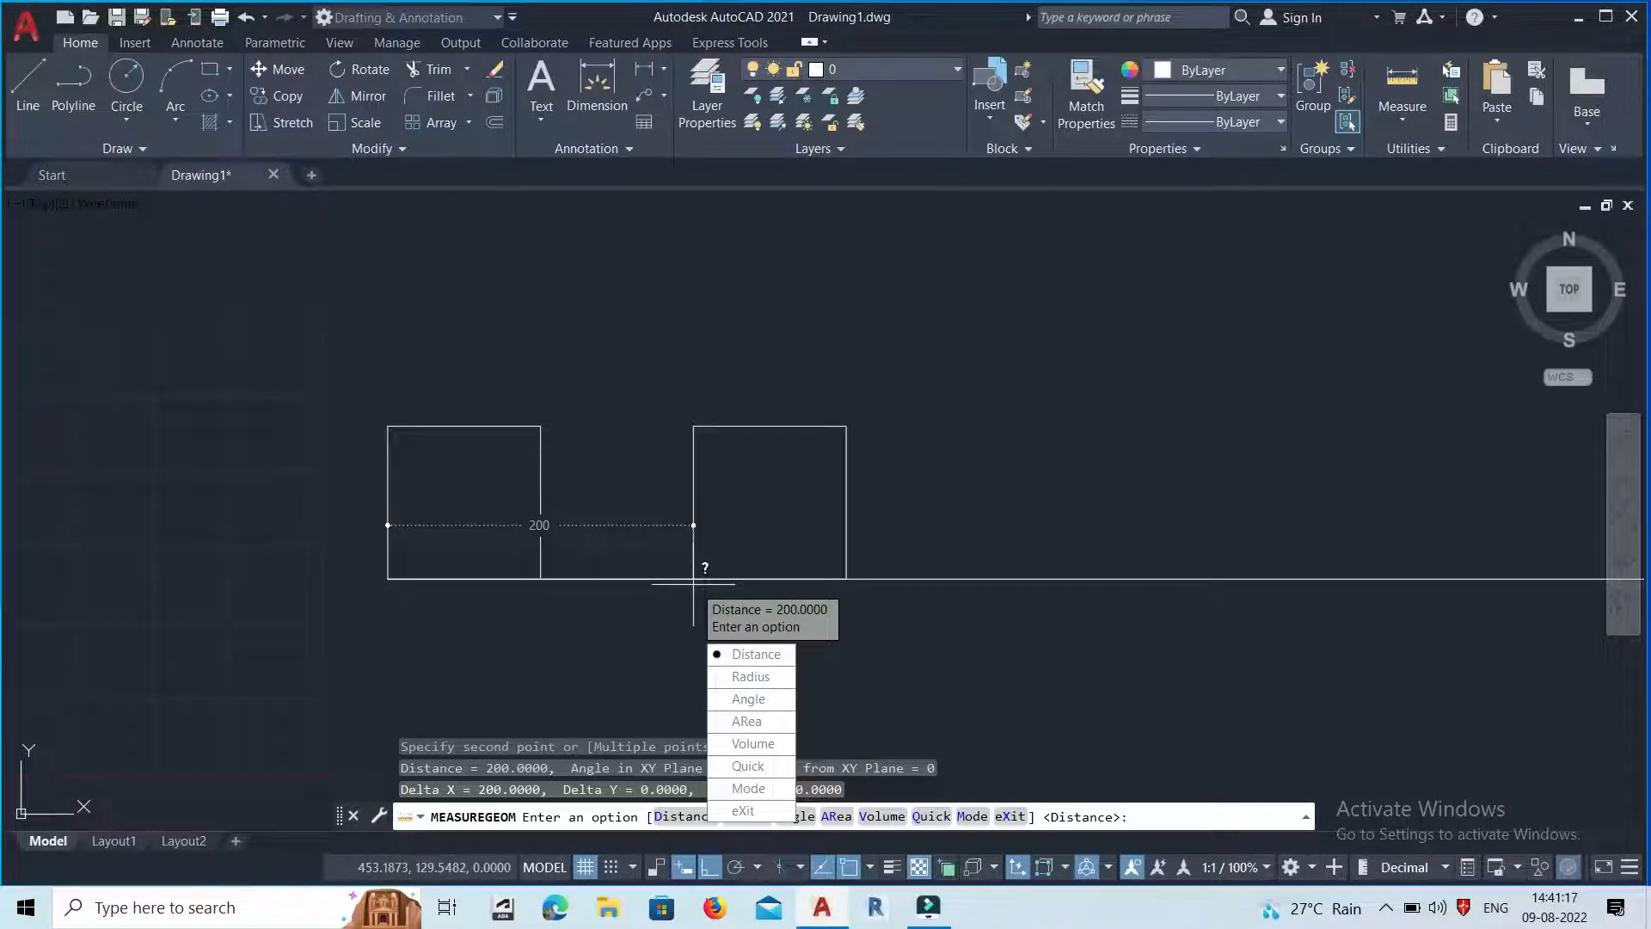
pyautogui.press('Escape')
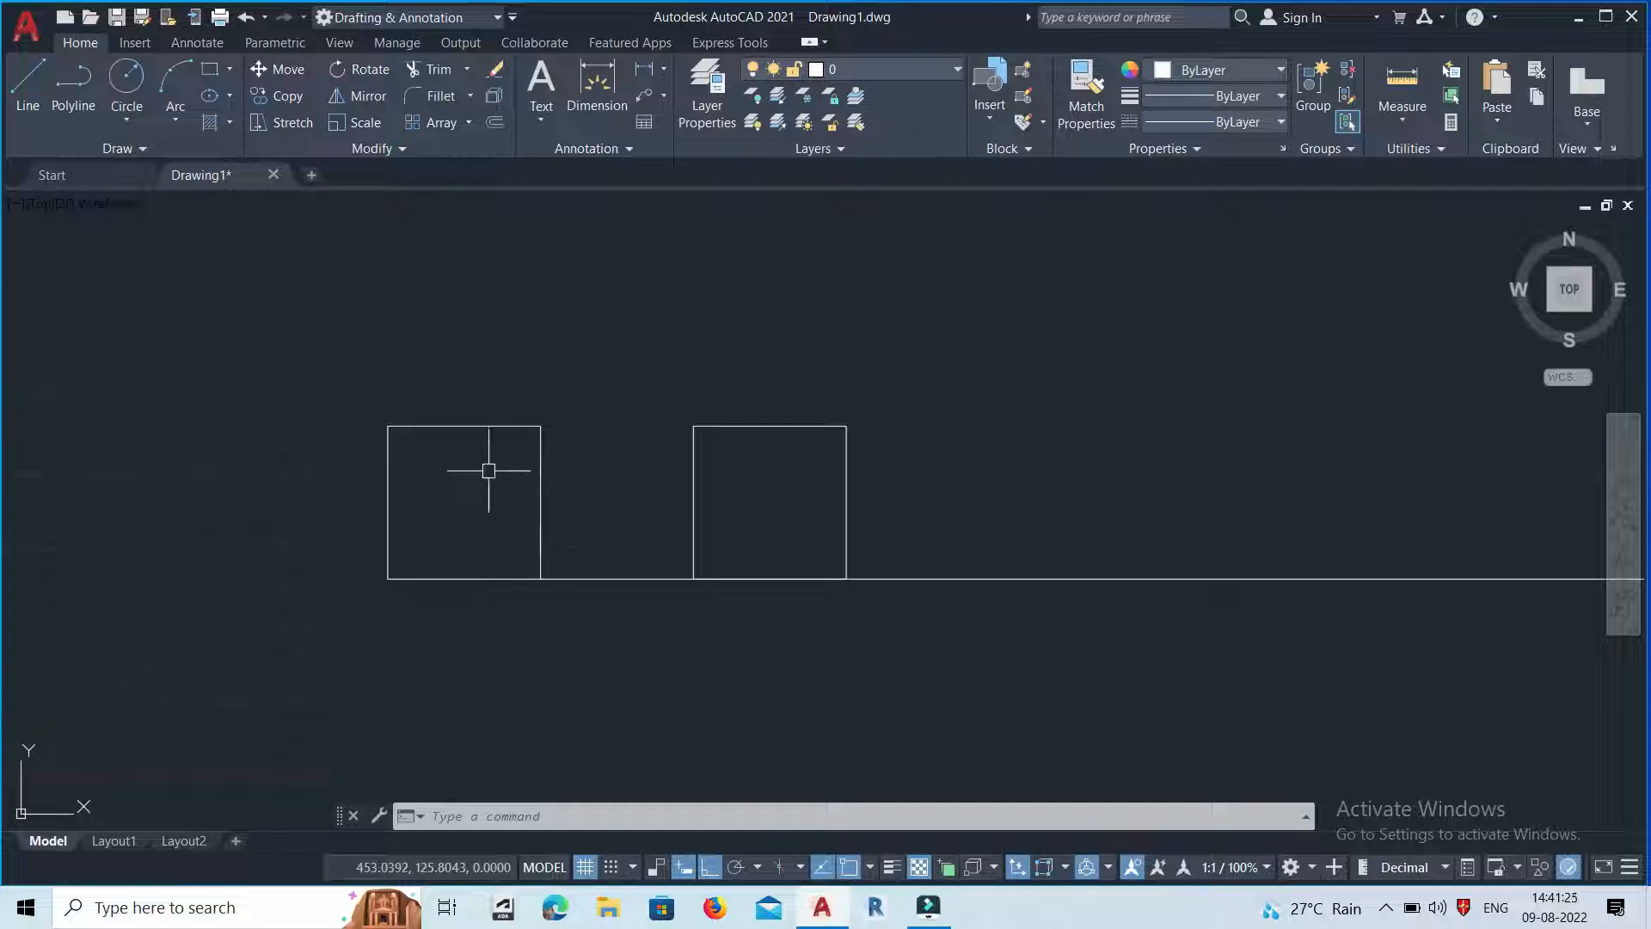
# Erase the copied square, selecting it with a crossing window.
pyautogui.click(895, 524)
pyautogui.click(727, 362)
pyautogui.press('Delete')
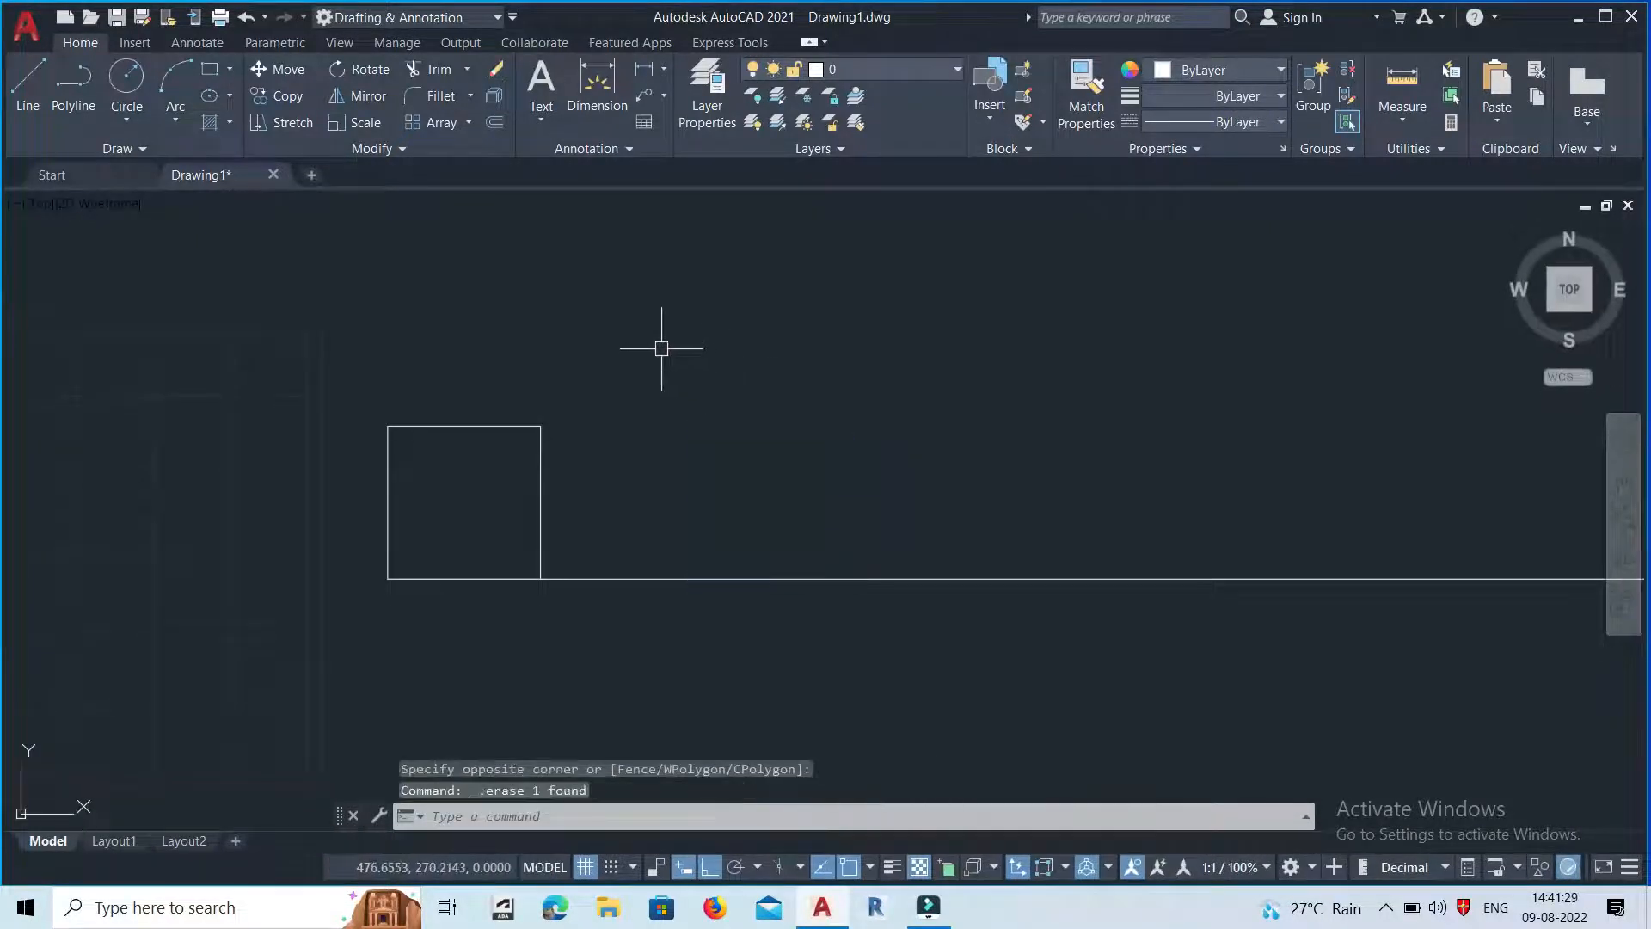
# Copy the square 300 to the right along the line, using its lower-right corner as the base point.
pyautogui.click(282, 98)
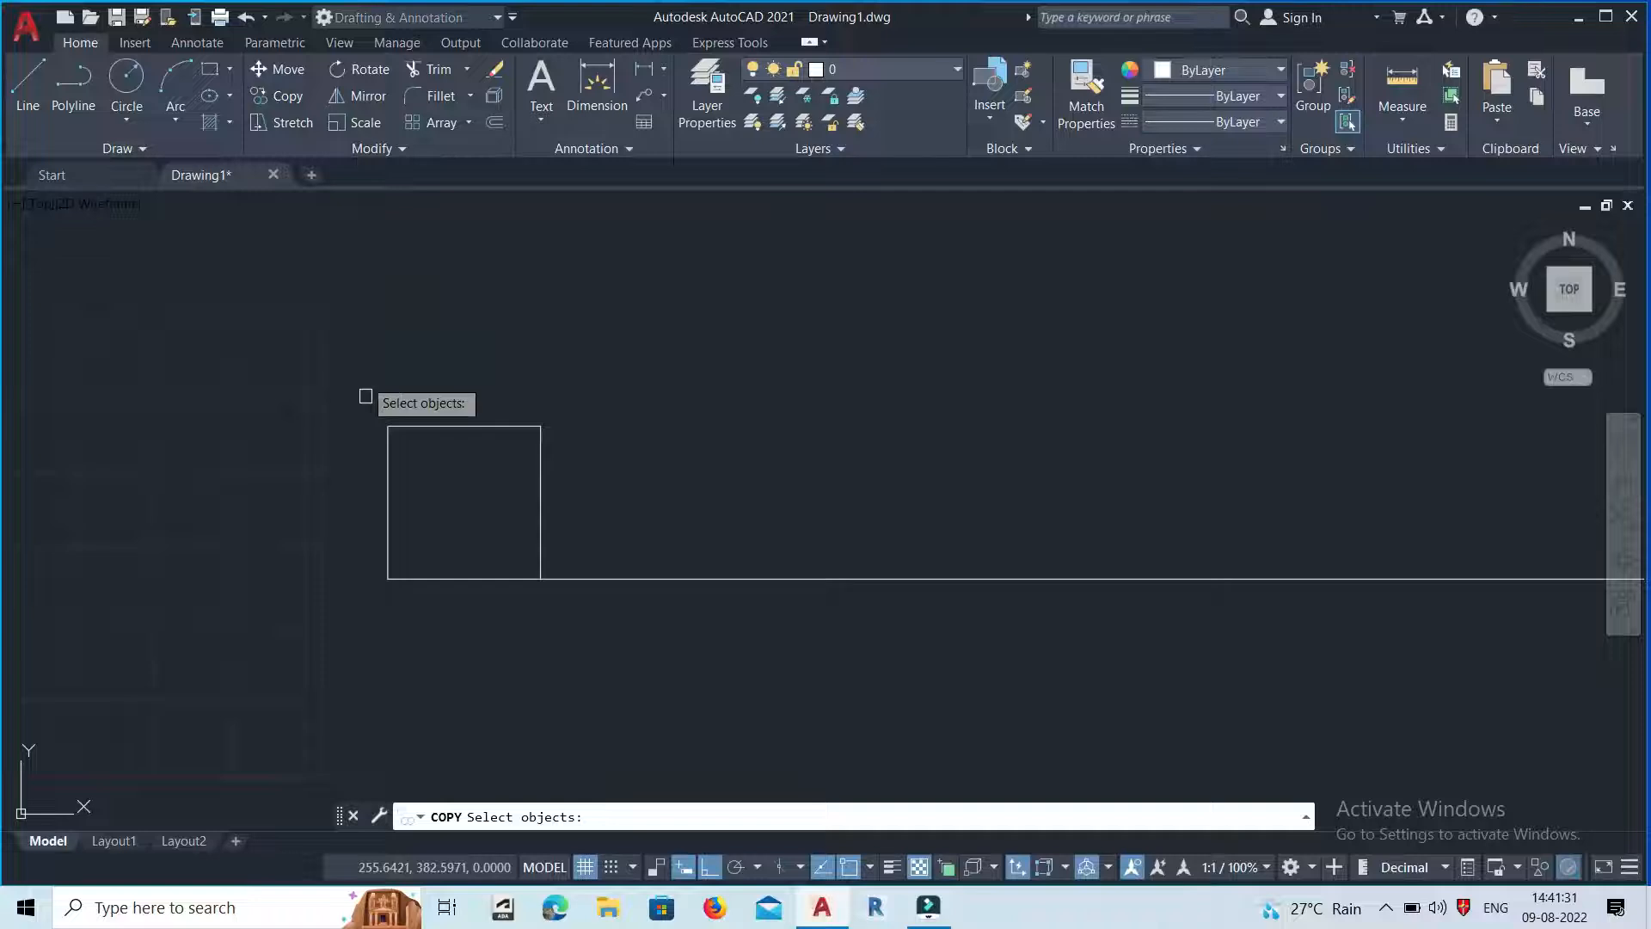
pyautogui.click(536, 550)
pyautogui.press('Return')
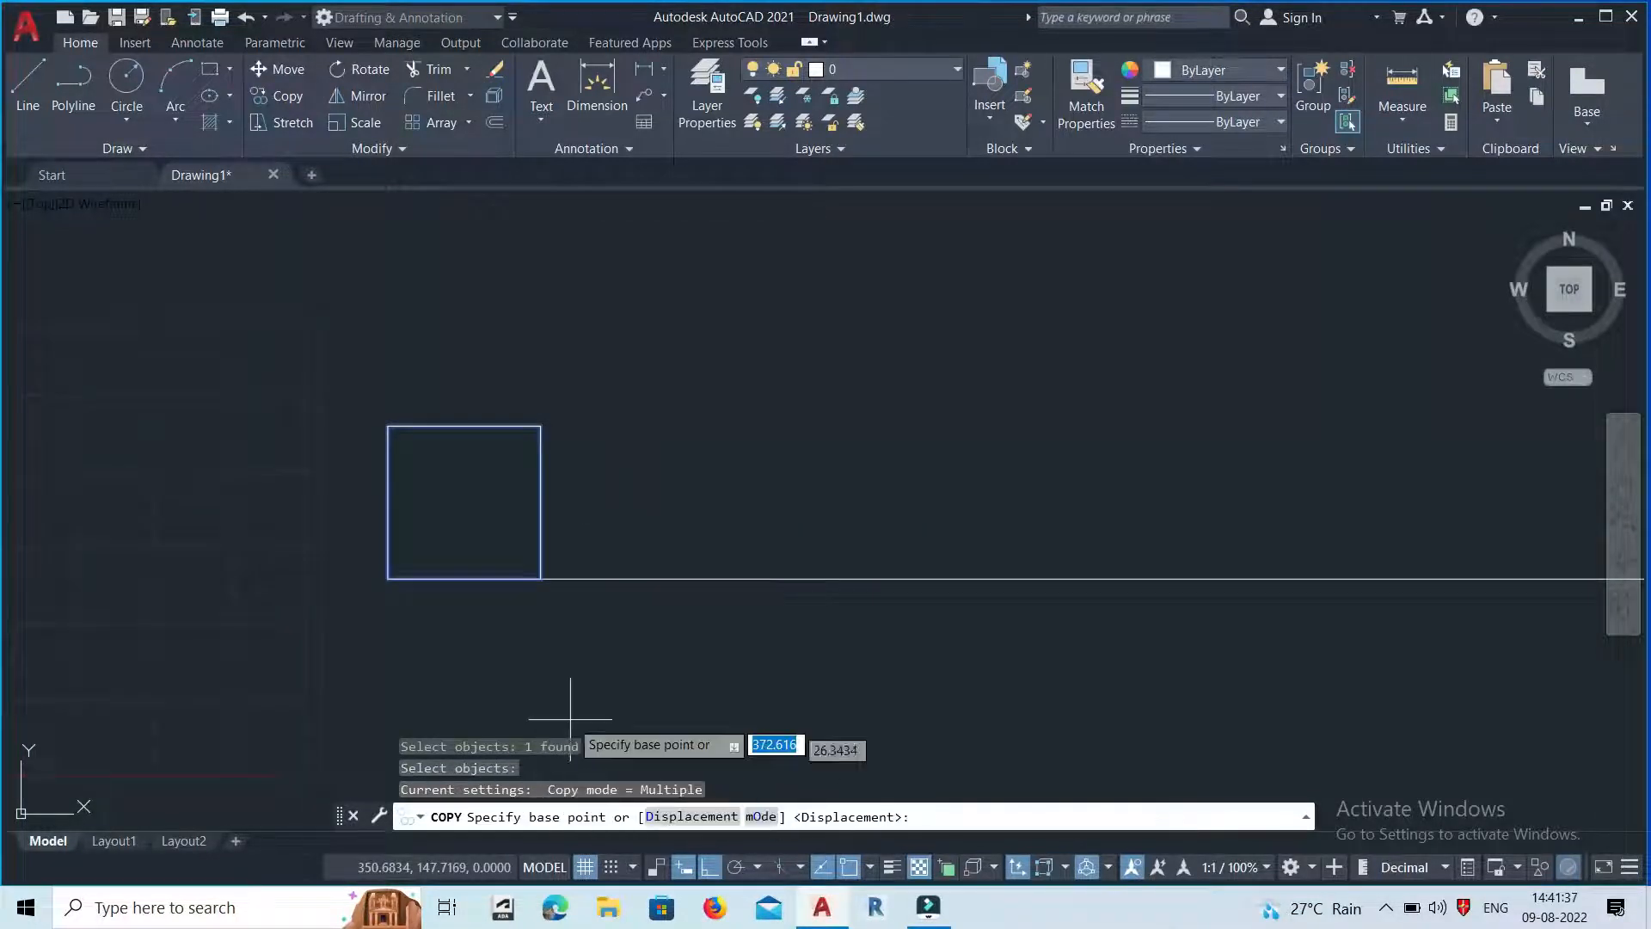
pyautogui.click(541, 578)
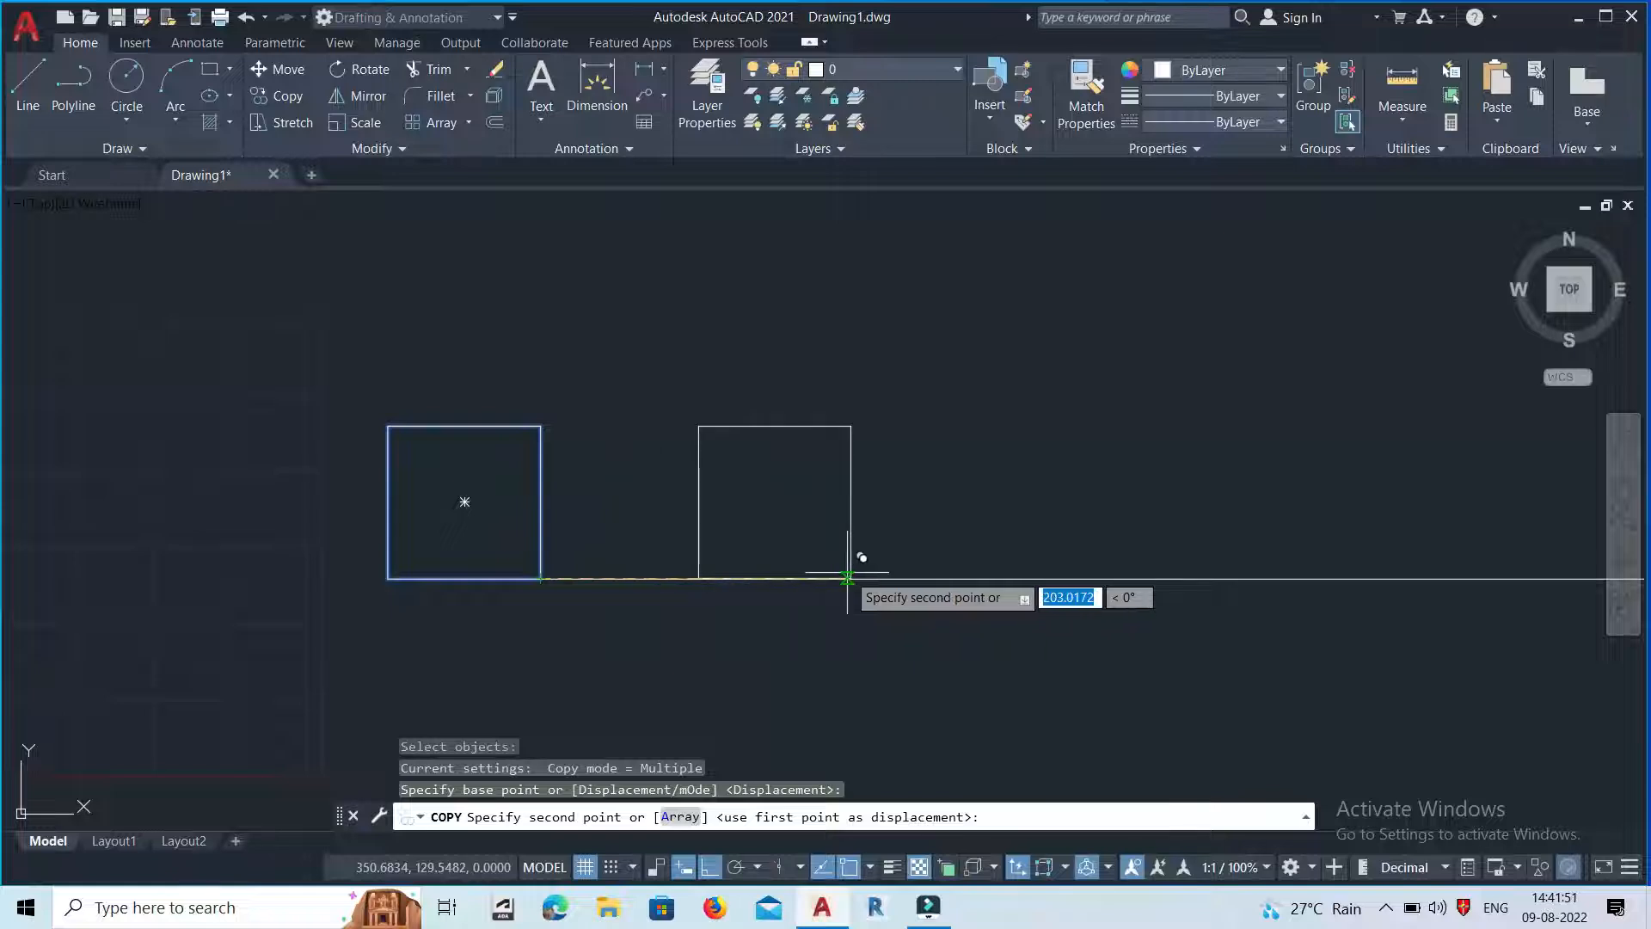
pyautogui.write('300')
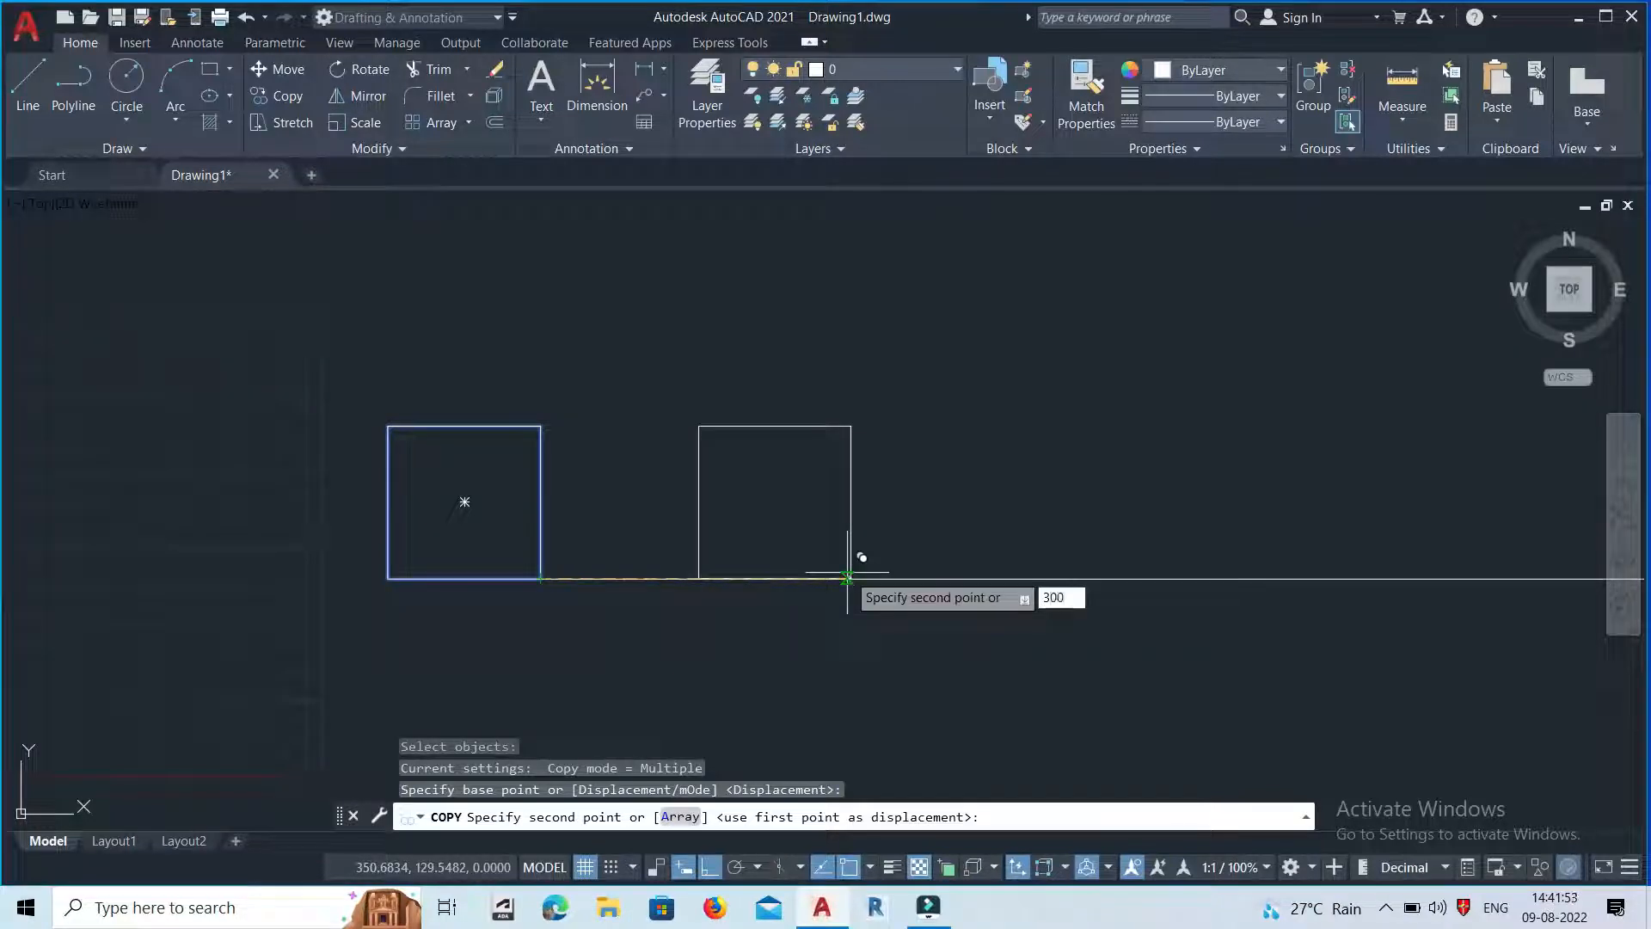
pyautogui.press('Return')
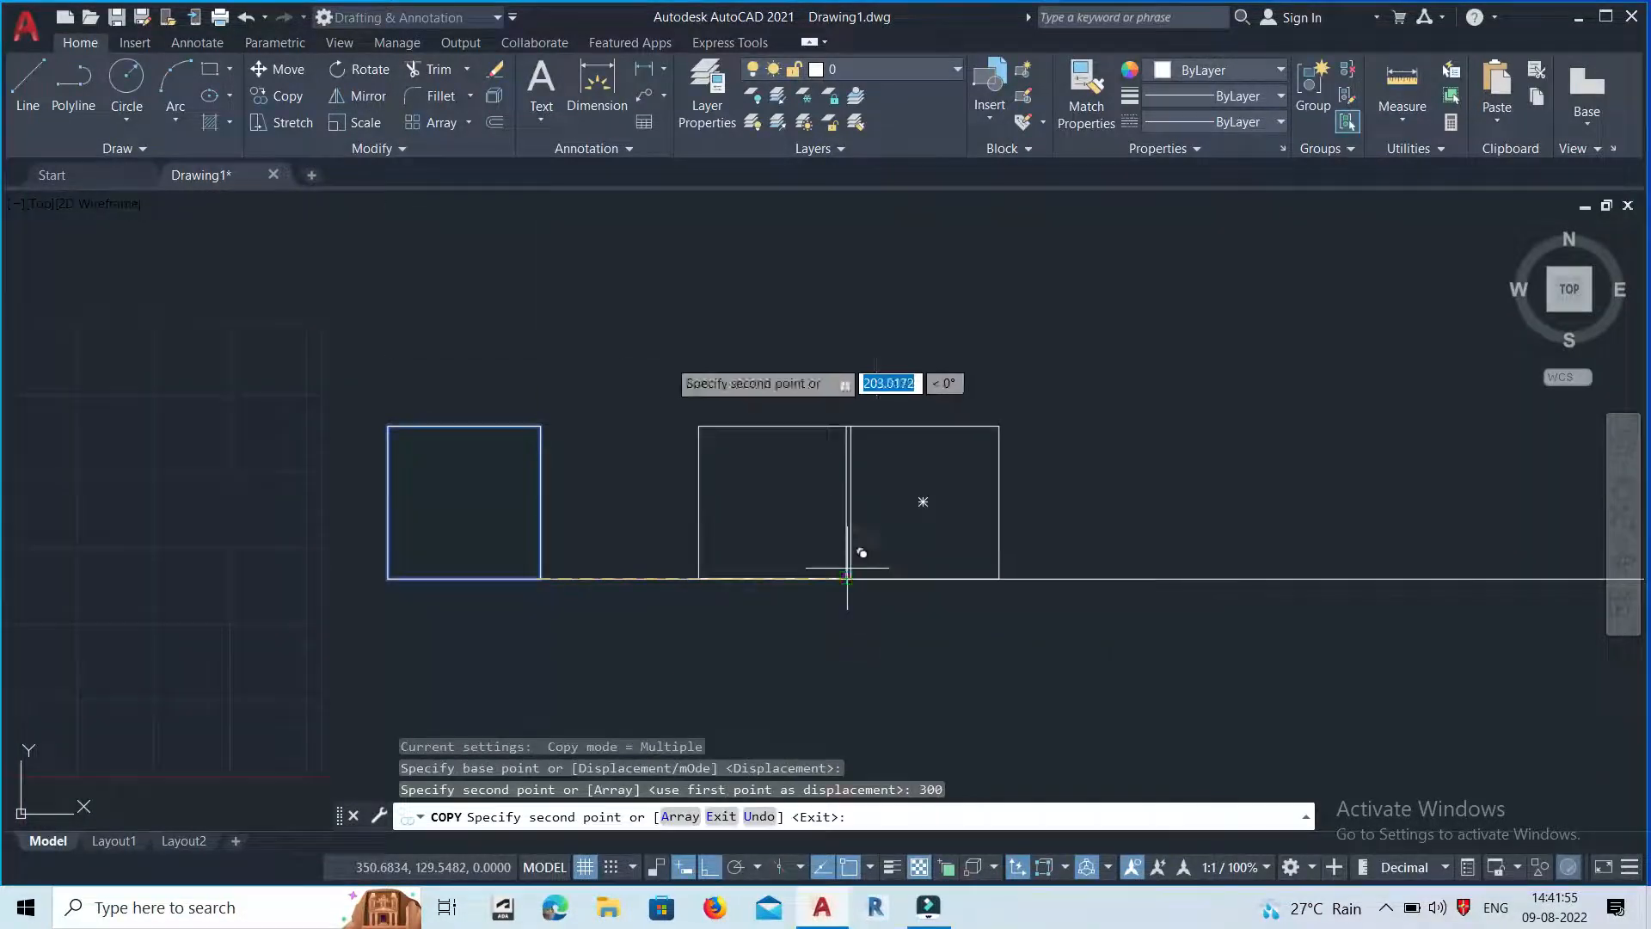
pyautogui.press('Return')
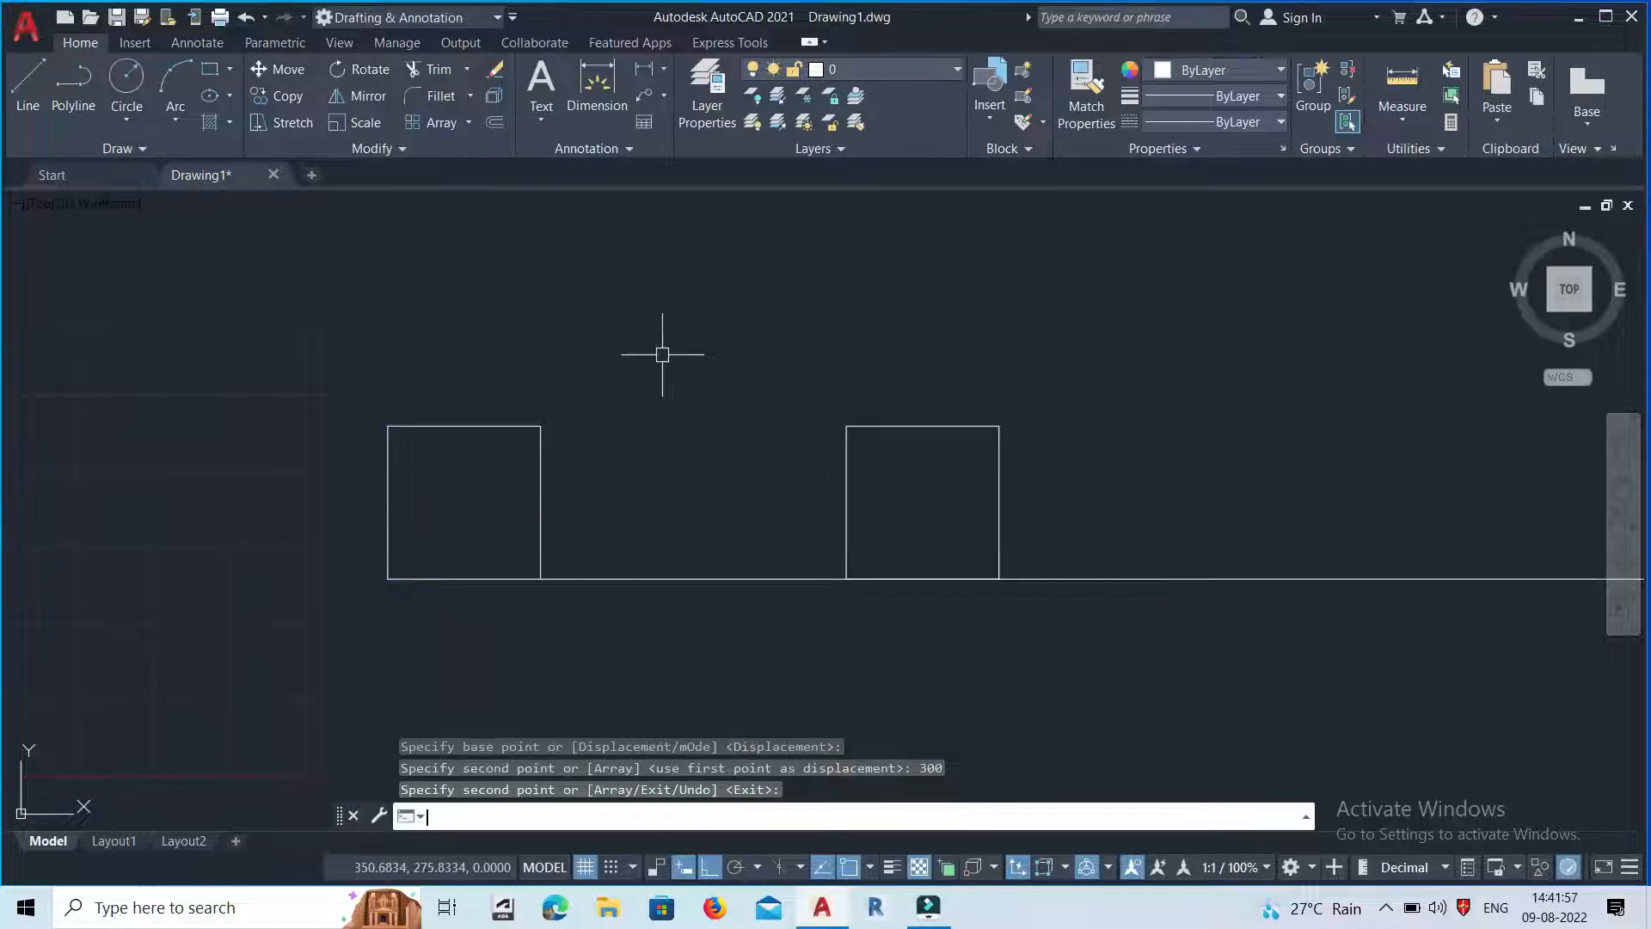
# Measure the gap along the line from the original square's lower-right corner to the new copy's lower-left corner.
pyautogui.click(1400, 123)
pyautogui.click(1412, 203)
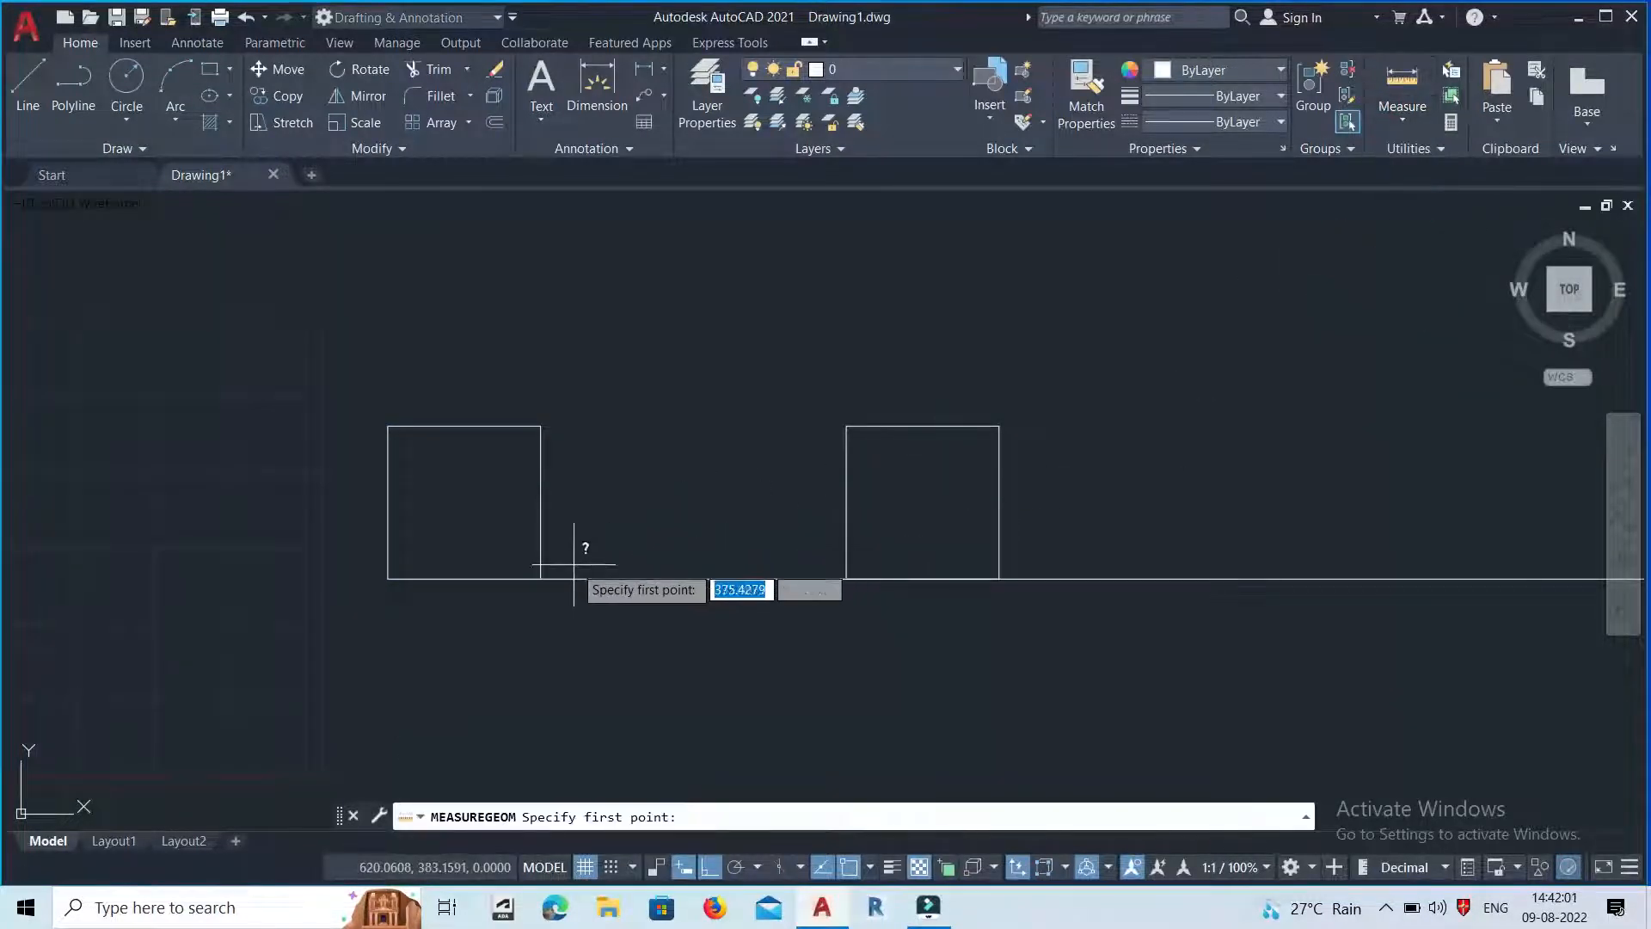
pyautogui.click(549, 581)
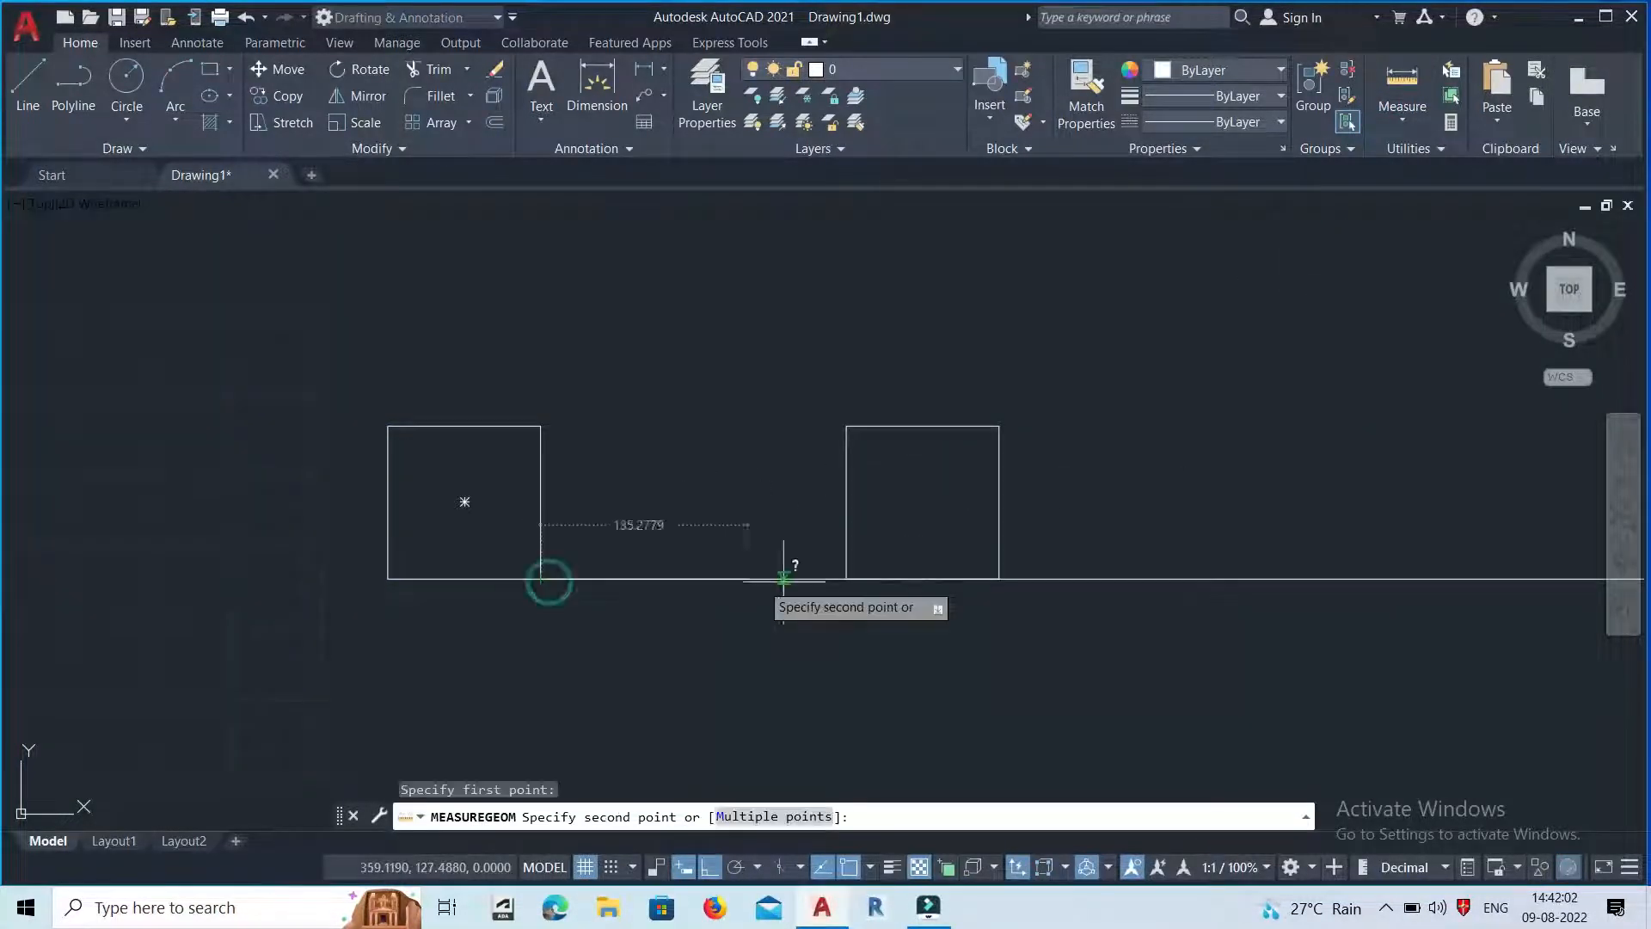
pyautogui.click(856, 587)
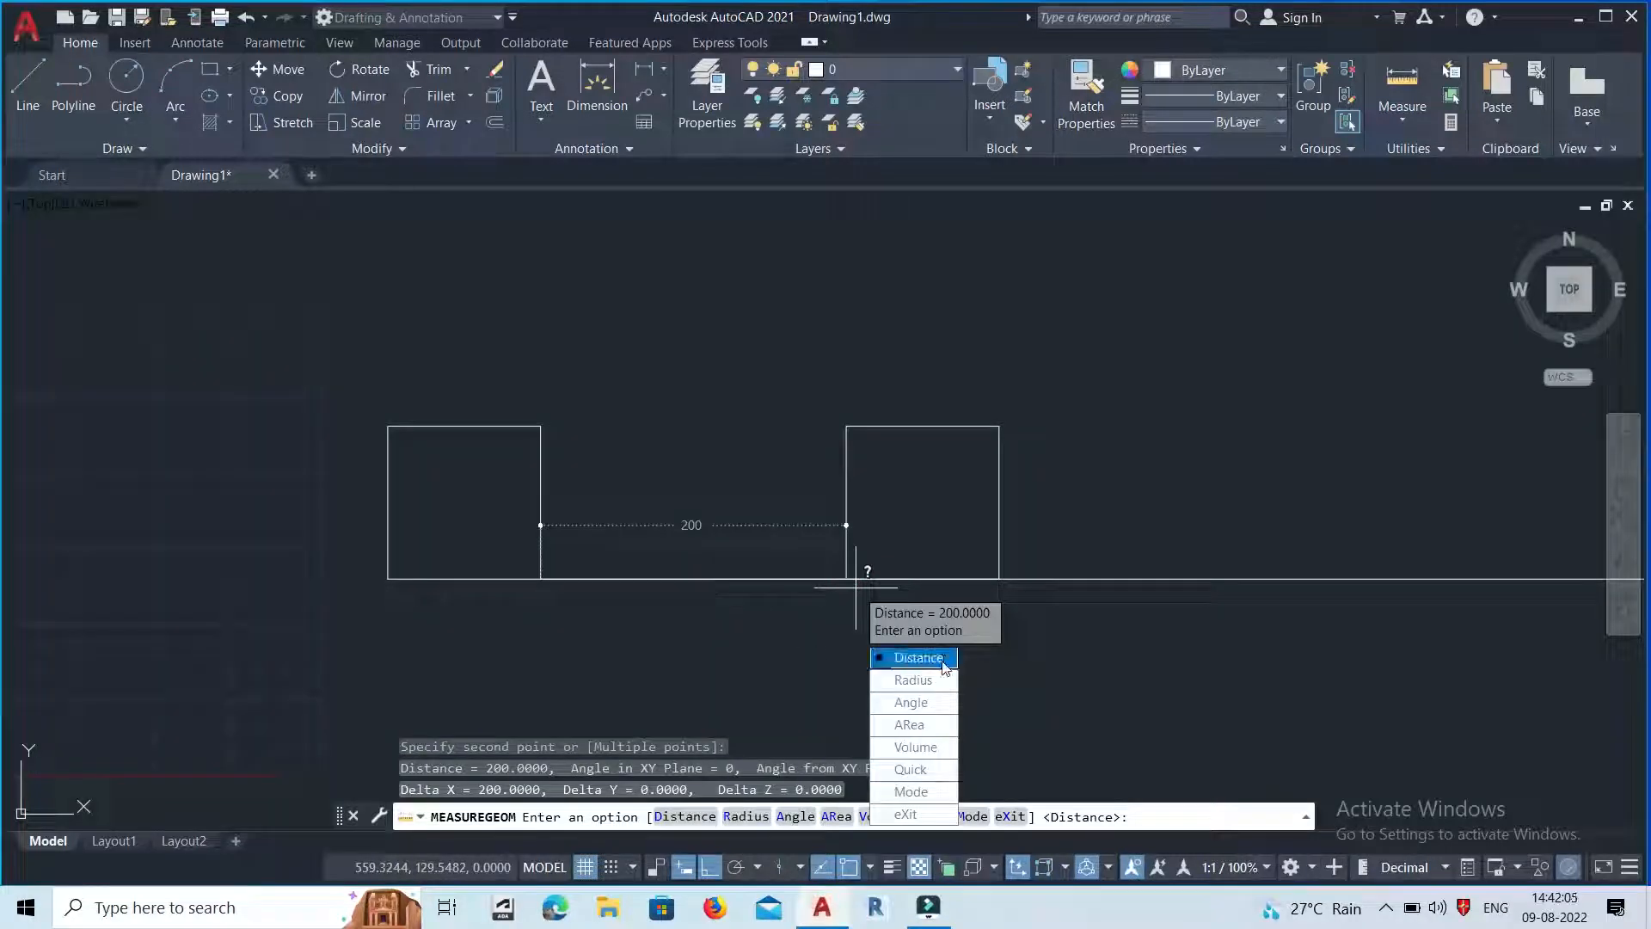
pyautogui.press('Escape')
# Measure the distance between the lower-left corners of the original square and its copy.
pyautogui.click(1404, 122)
pyautogui.click(1400, 194)
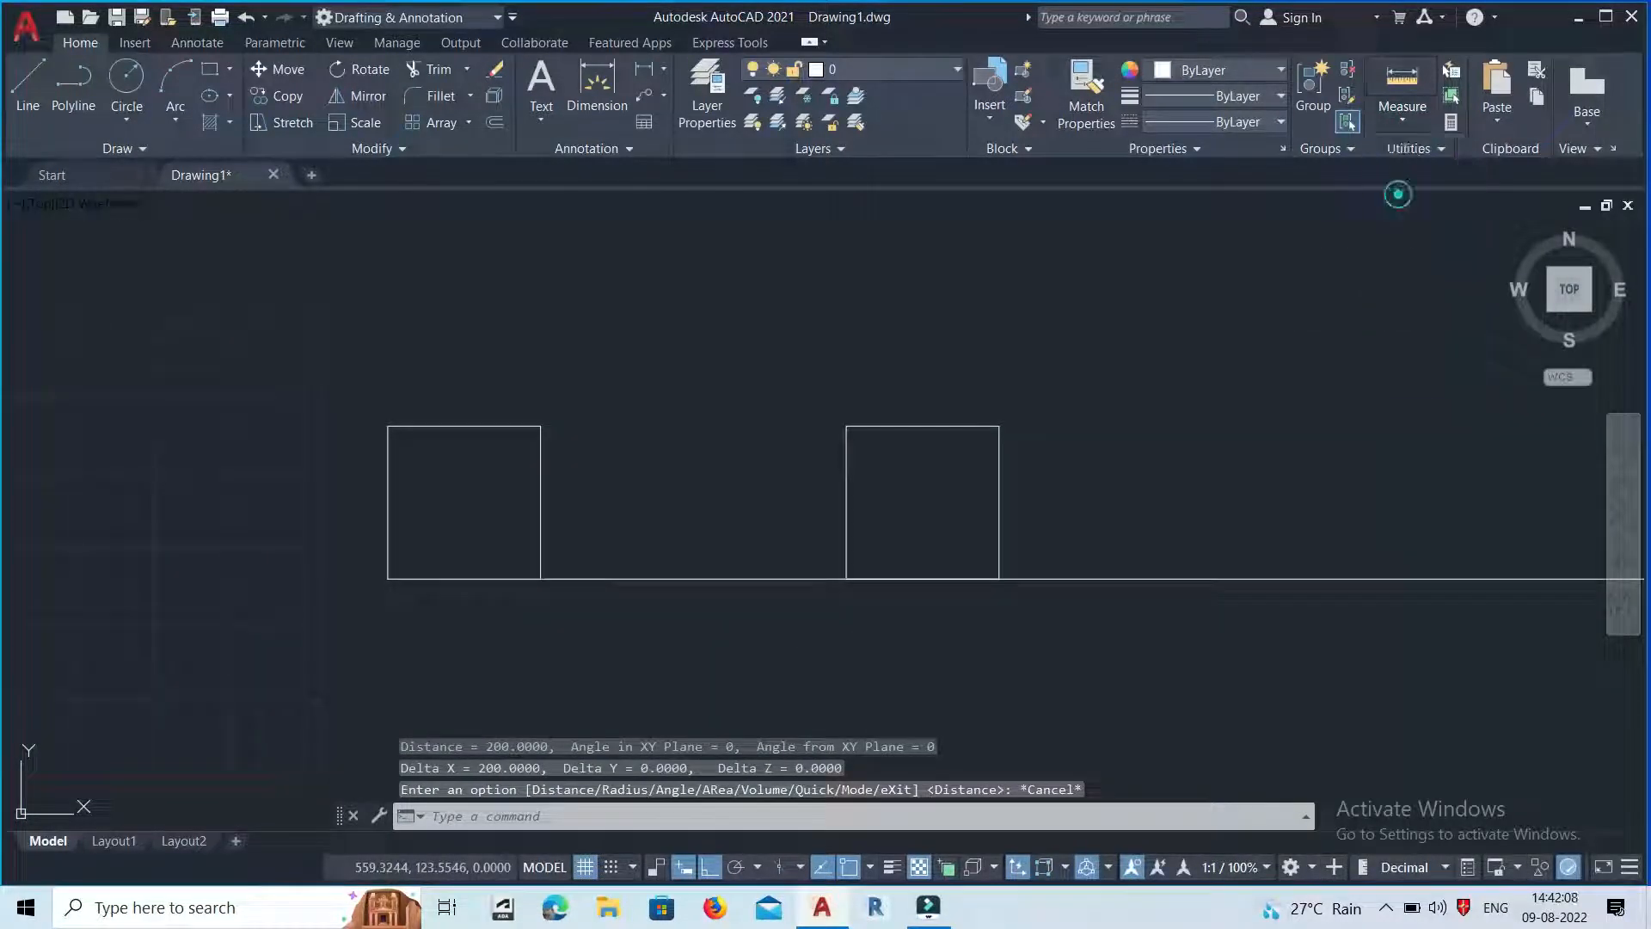
pyautogui.click(389, 578)
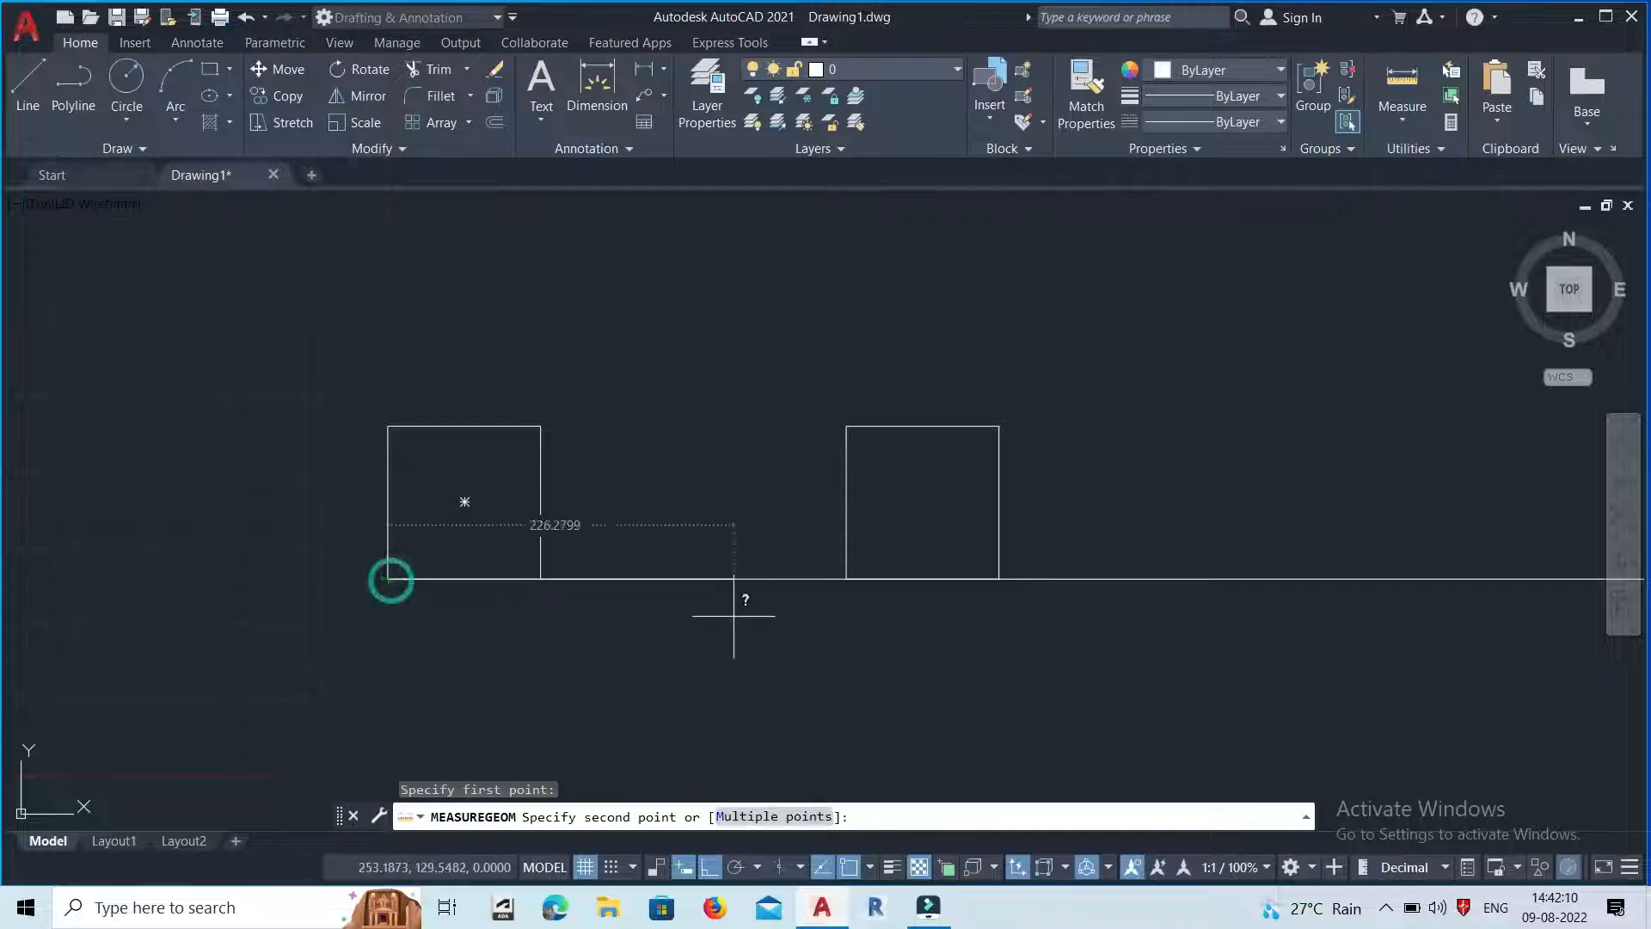
pyautogui.click(846, 578)
pyautogui.press('Escape')
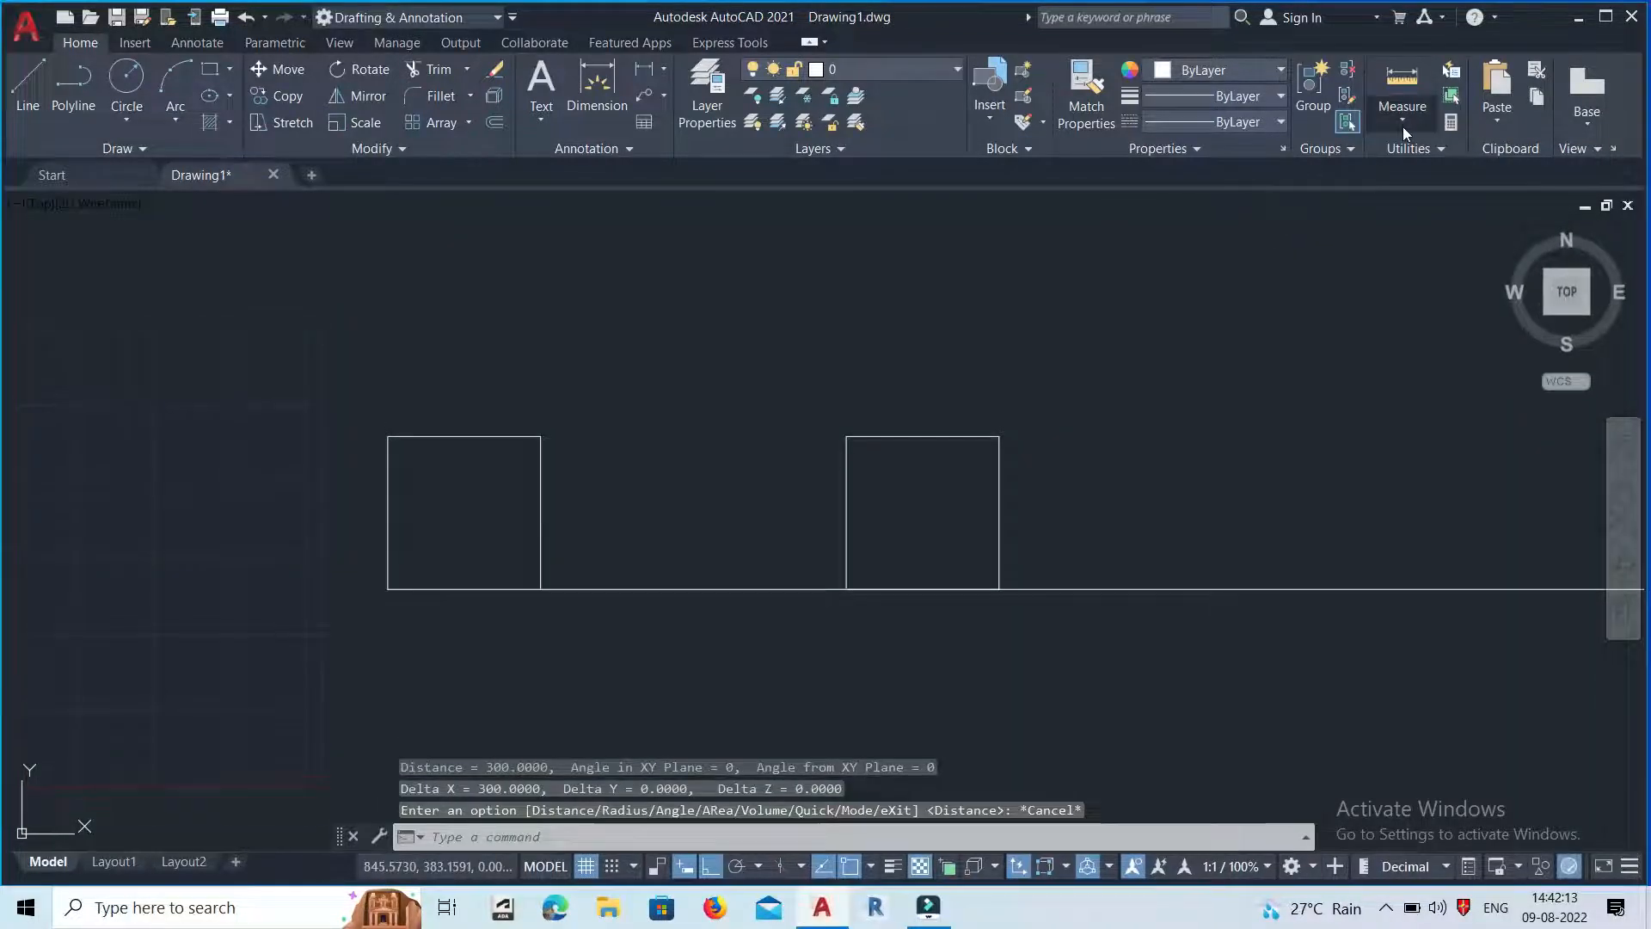
# Measure the distance between the lower-right corners of the original square and its copy.
pyautogui.click(1402, 121)
pyautogui.click(1423, 199)
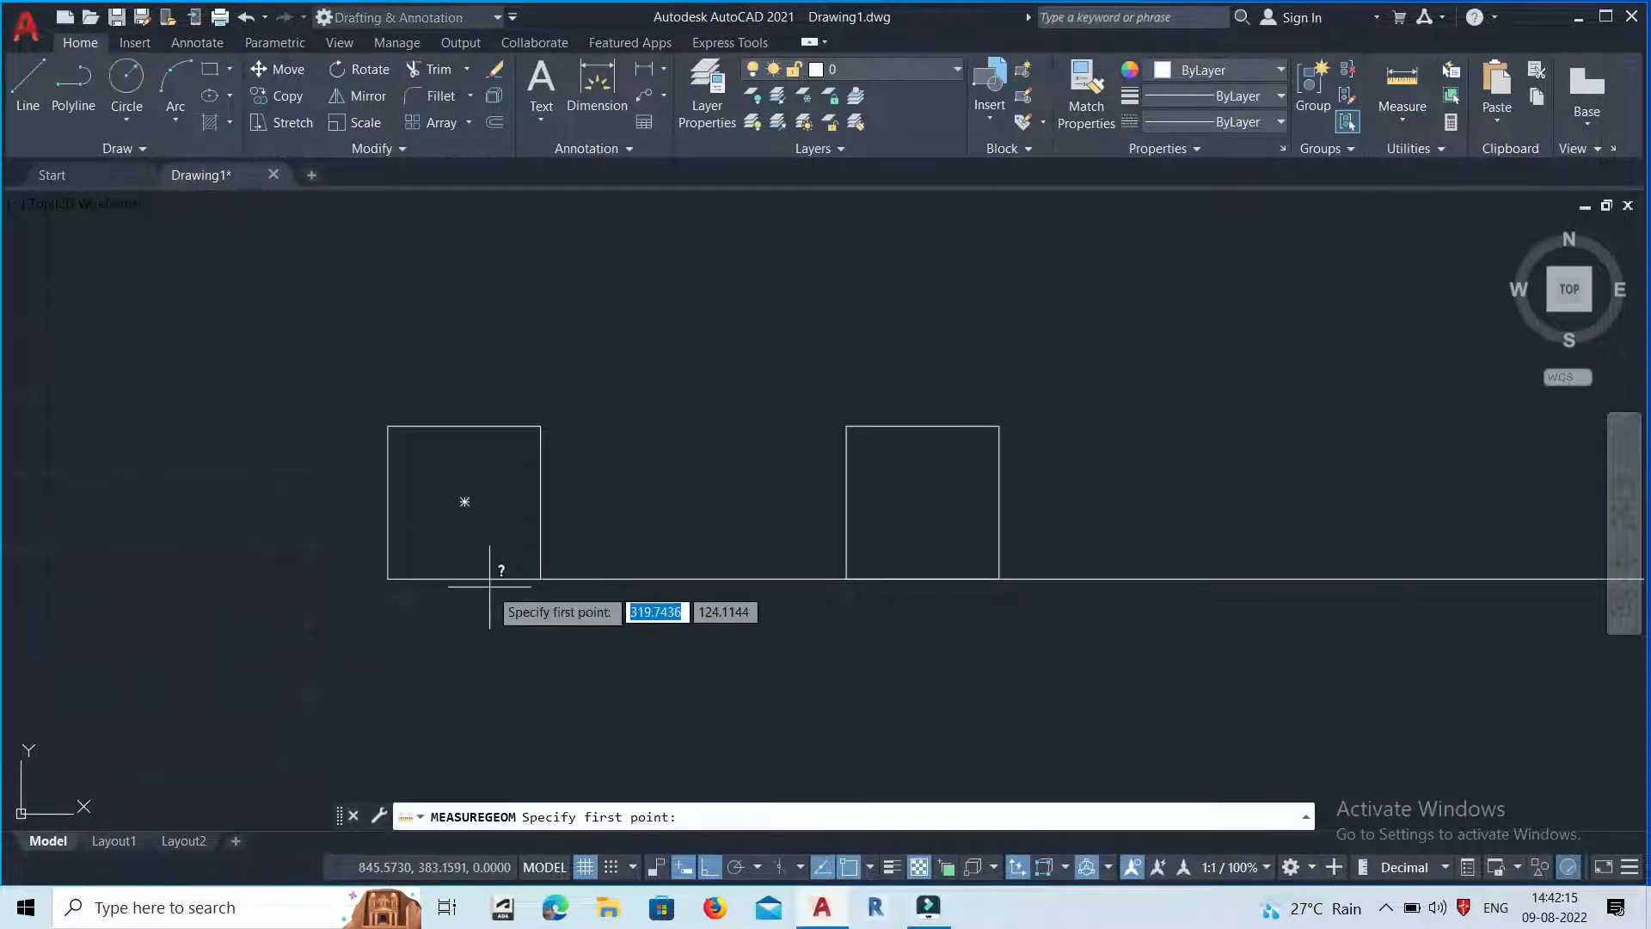
pyautogui.click(541, 578)
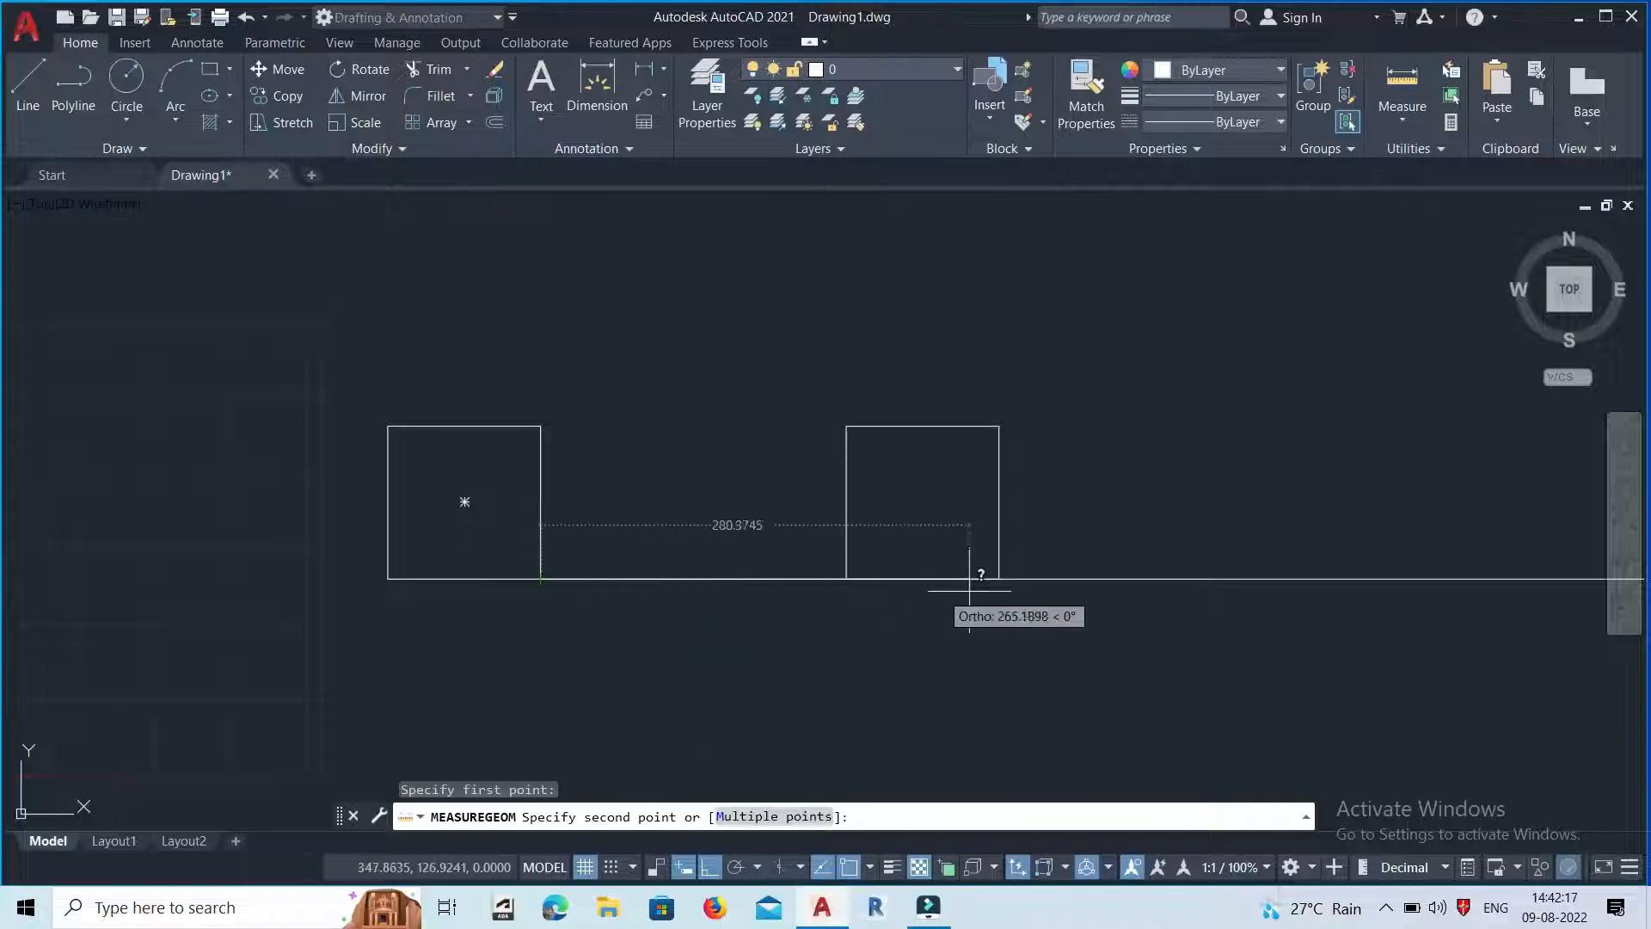
pyautogui.click(999, 578)
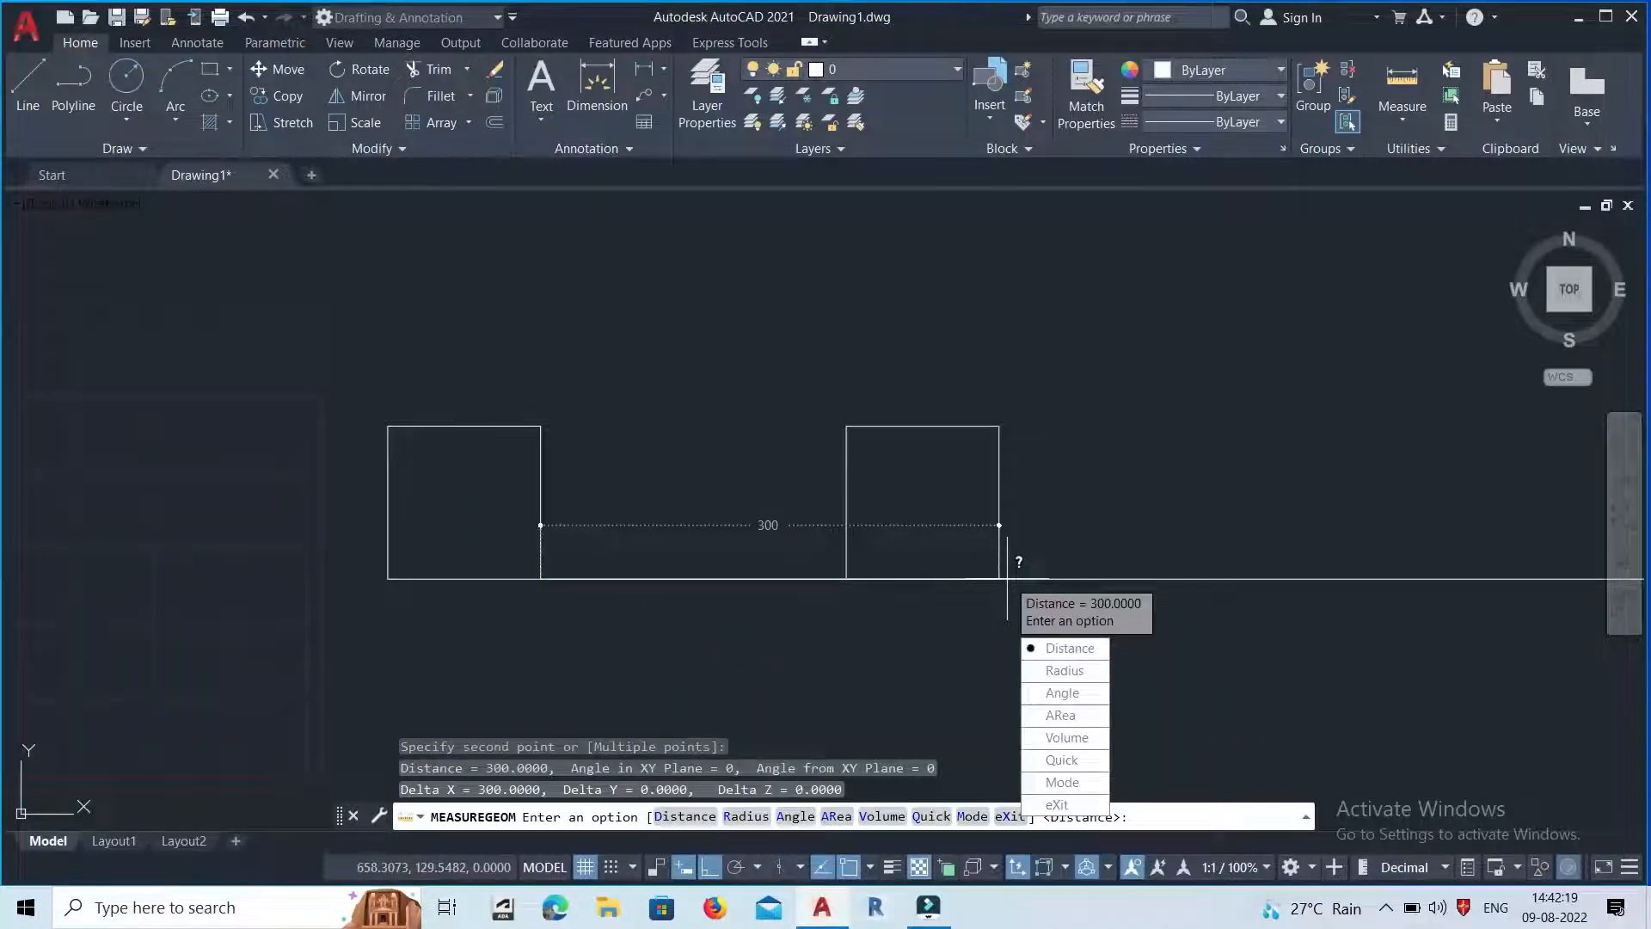
pyautogui.press('Escape')
# Erase the square's copy on the line, selecting it with a crossing window.
pyautogui.scroll(-2, 707, 550)
pyautogui.scroll(2, 904, 520)
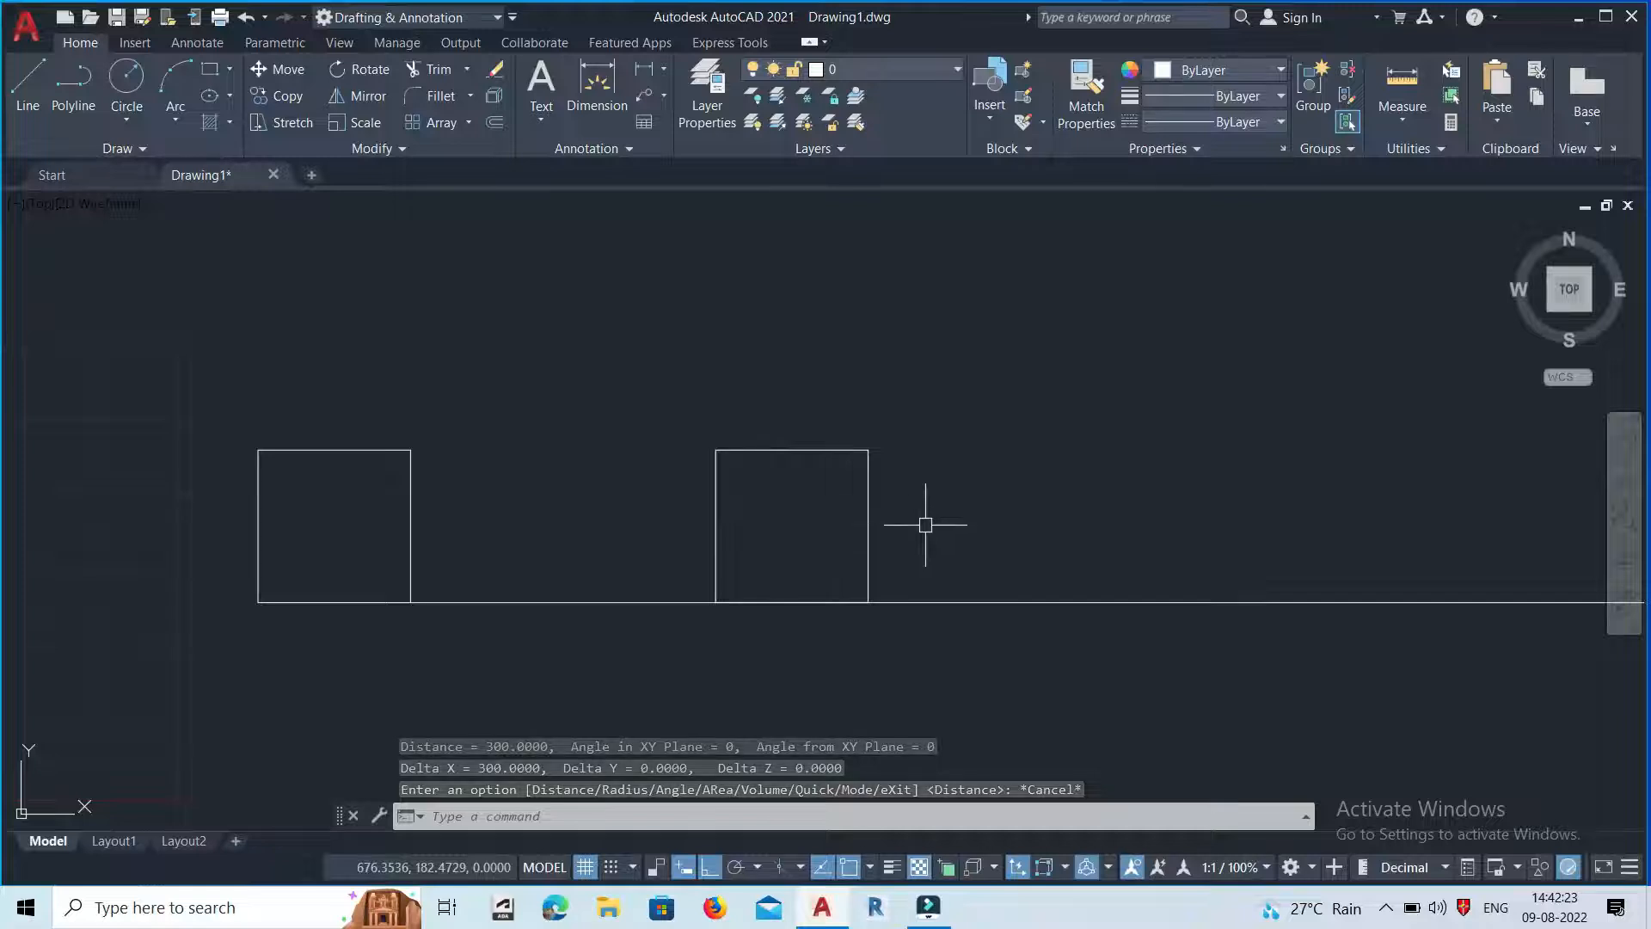
pyautogui.click(928, 530)
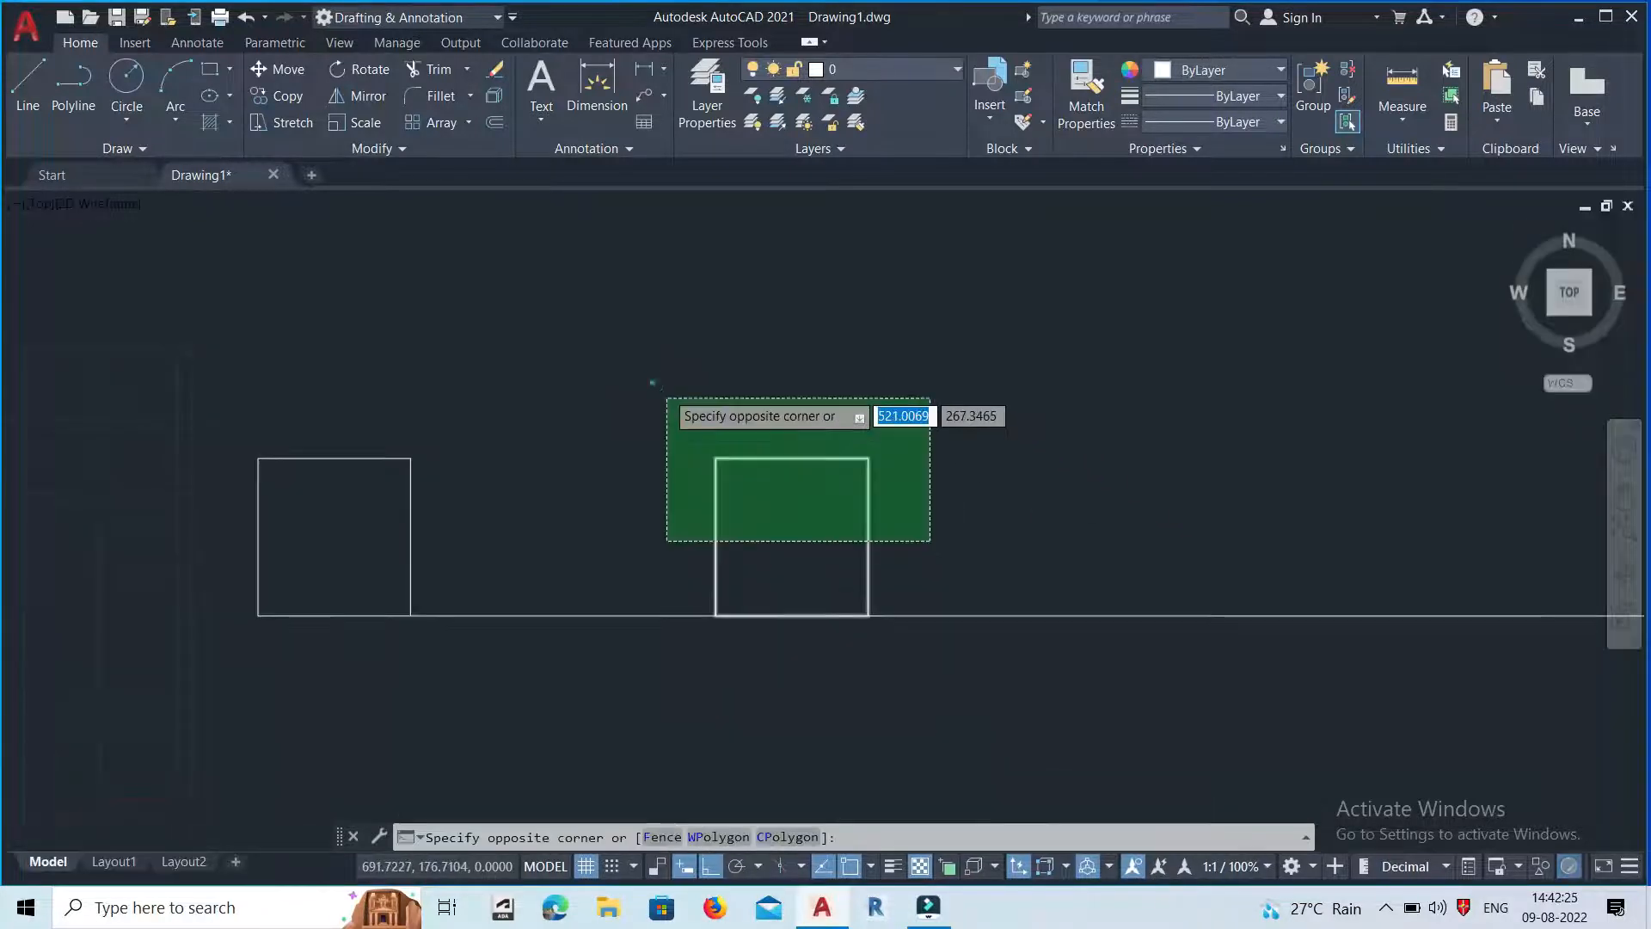
pyautogui.click(654, 376)
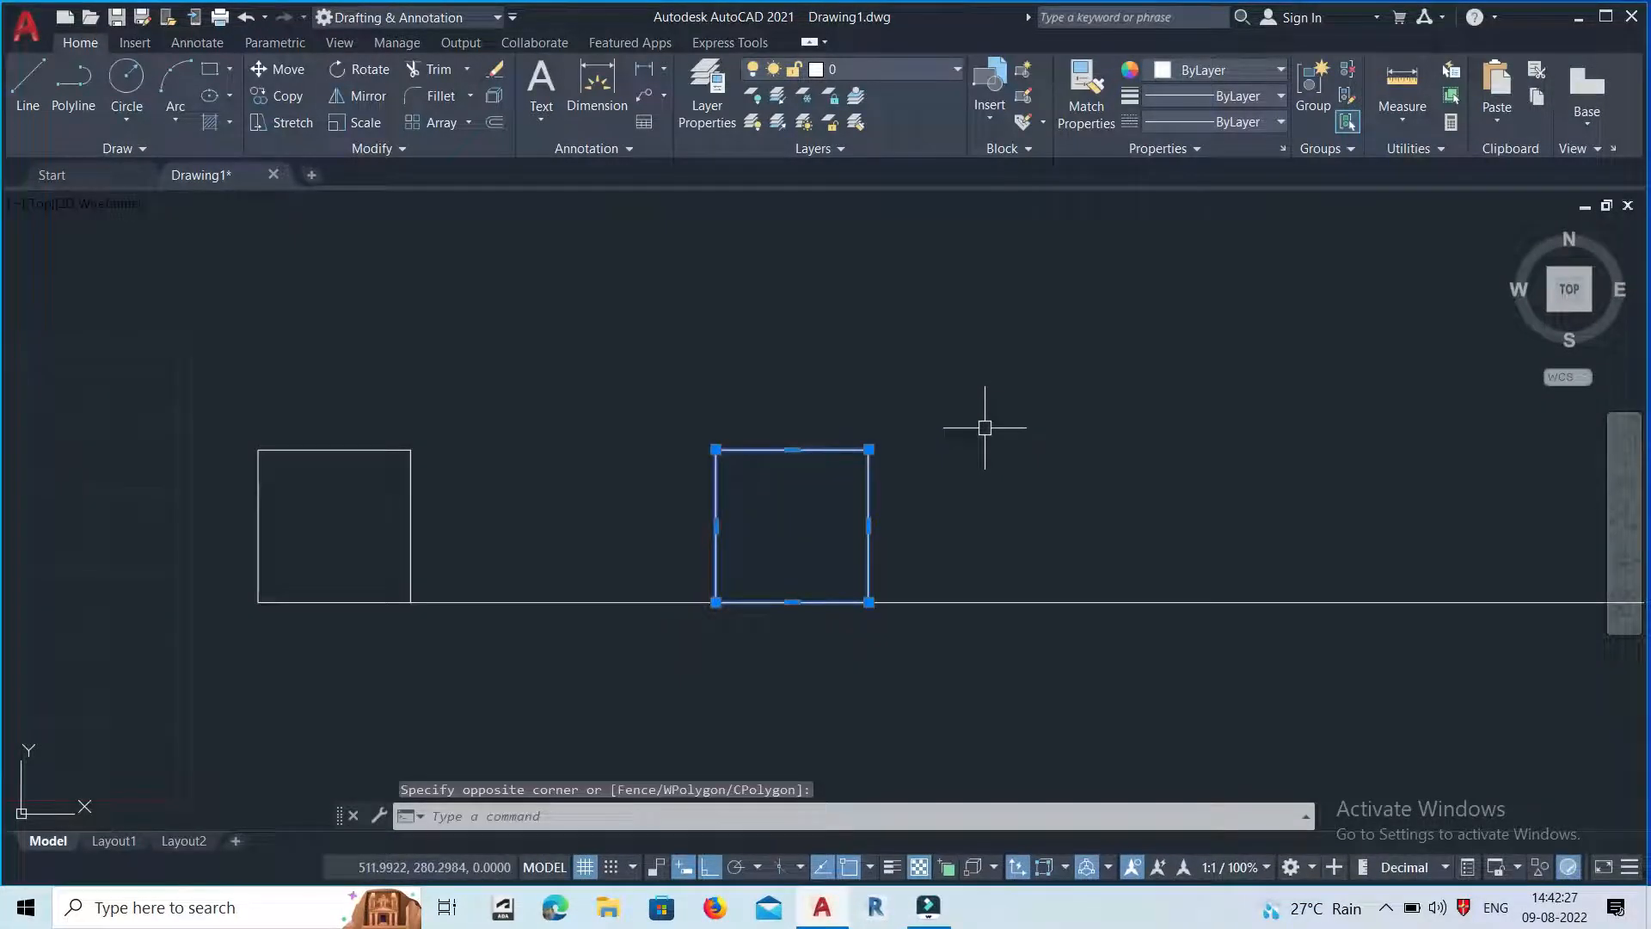
pyautogui.press('Delete')
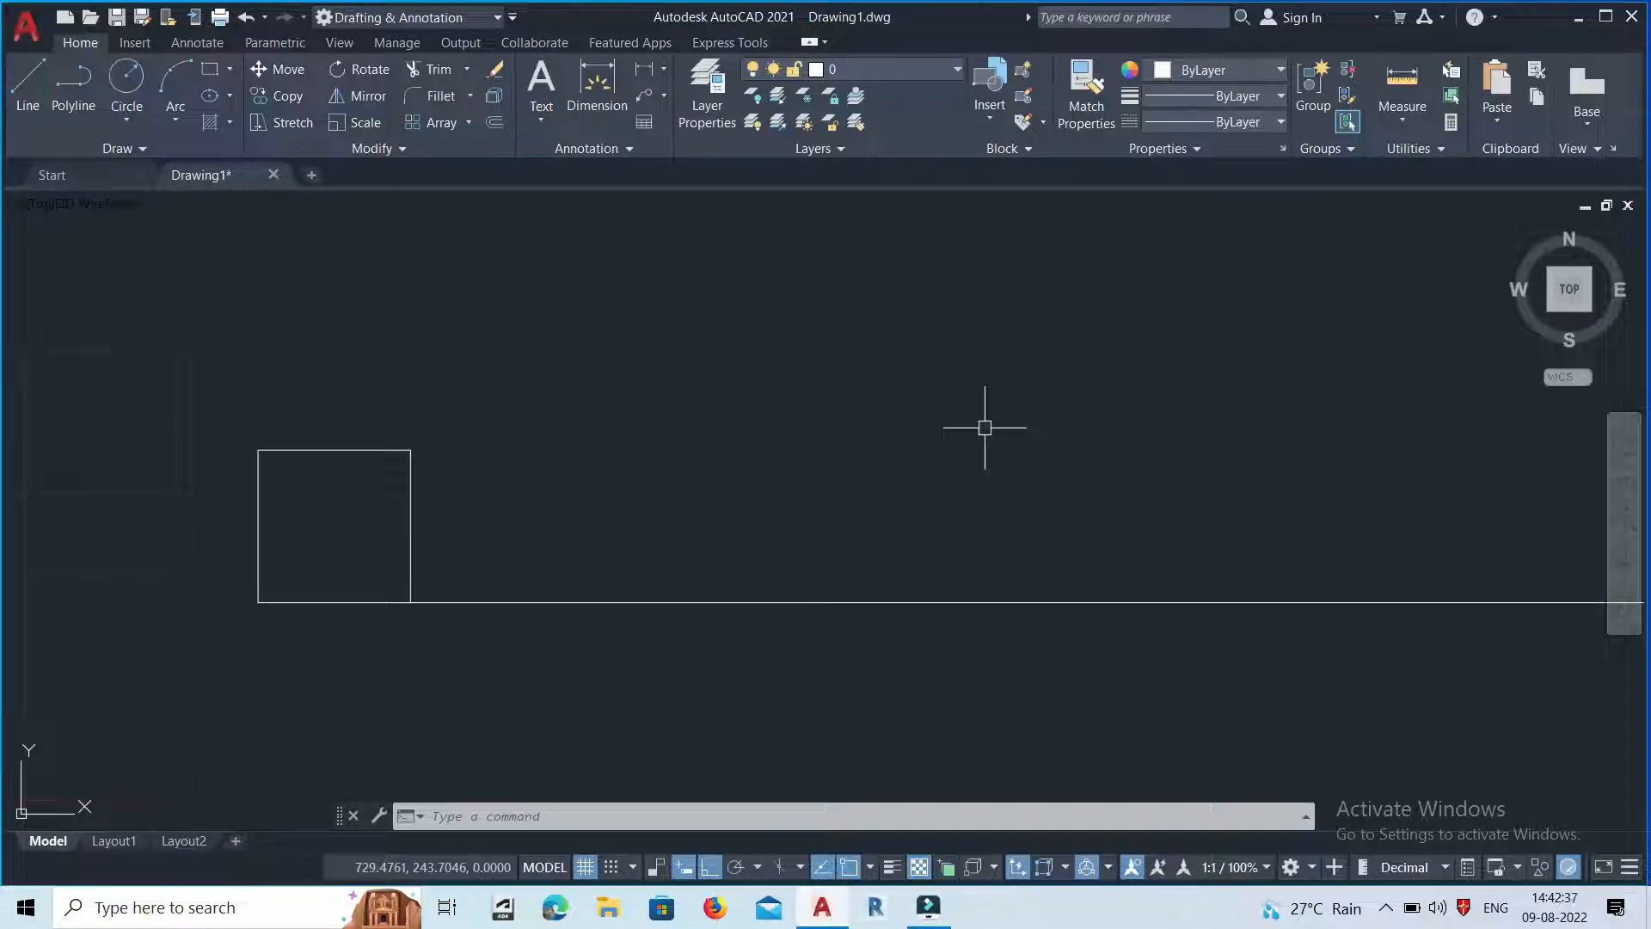
# Move the square 300 to the right along the line, using its lower-left corner as the base point.
pyautogui.click(296, 74)
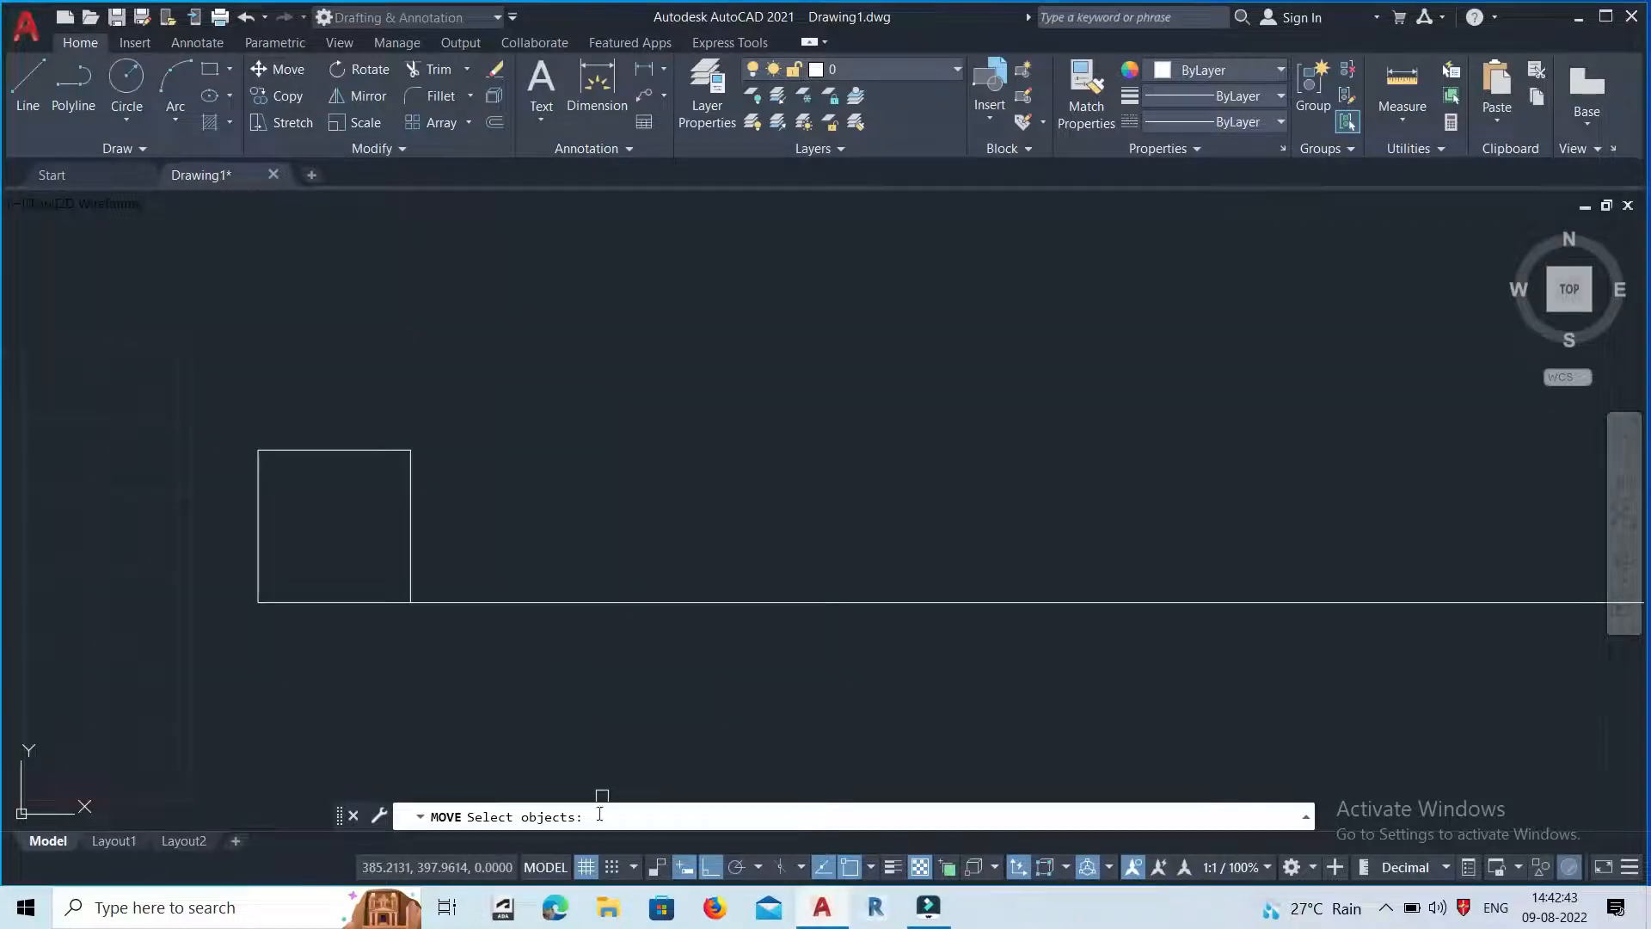
pyautogui.click(416, 512)
pyautogui.press('Return')
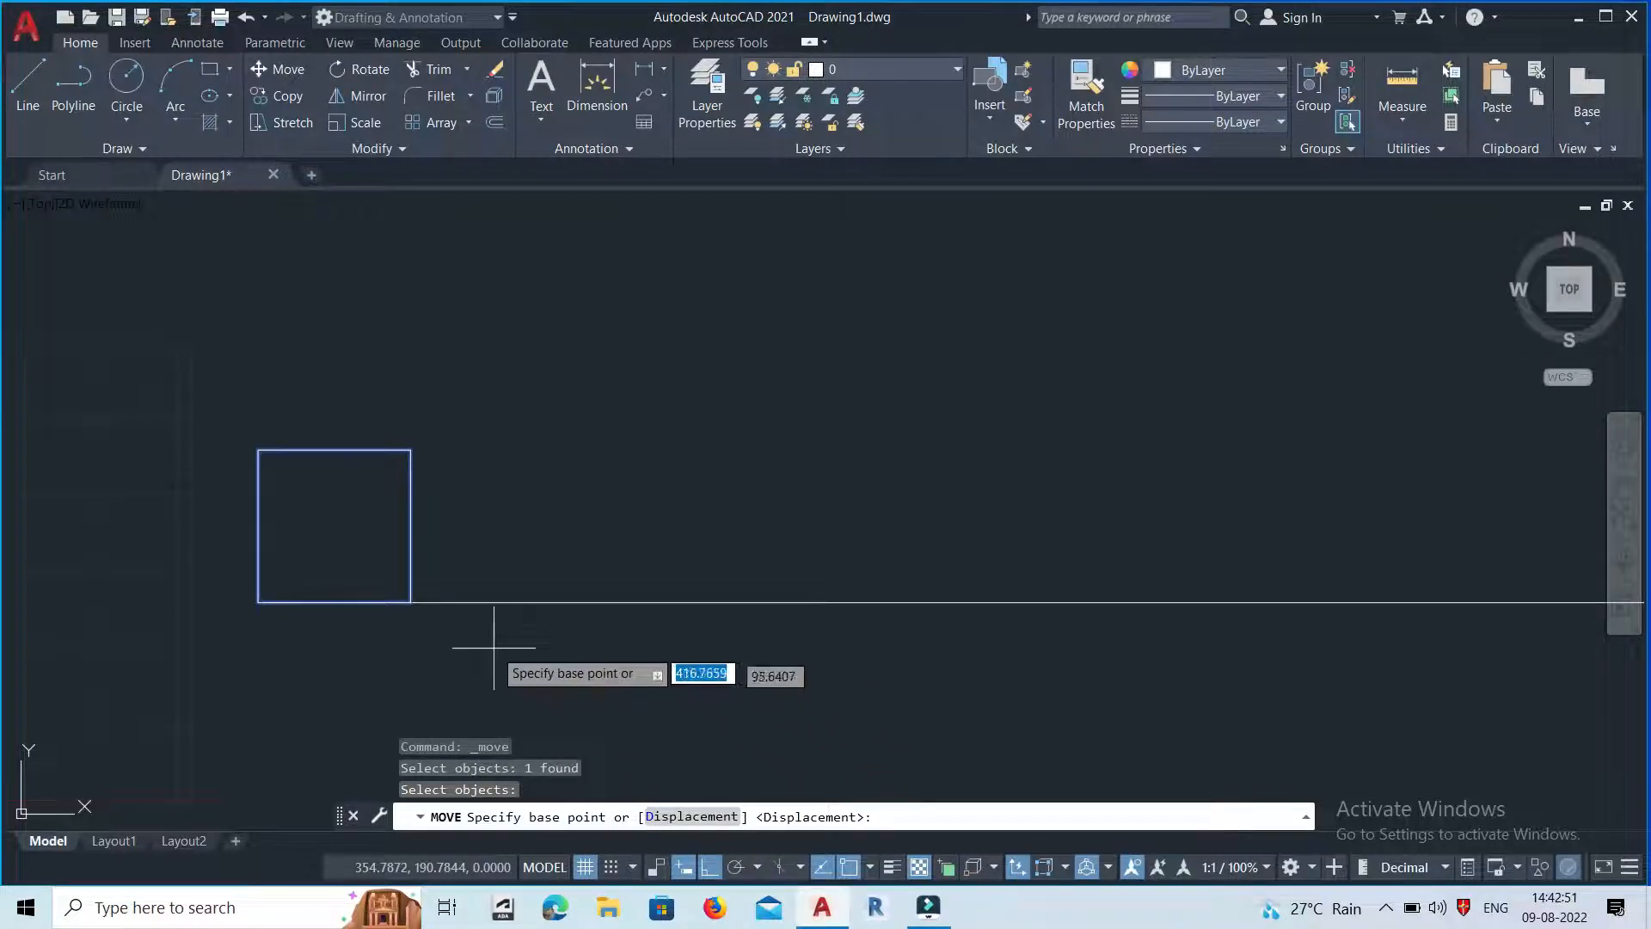
pyautogui.click(258, 602)
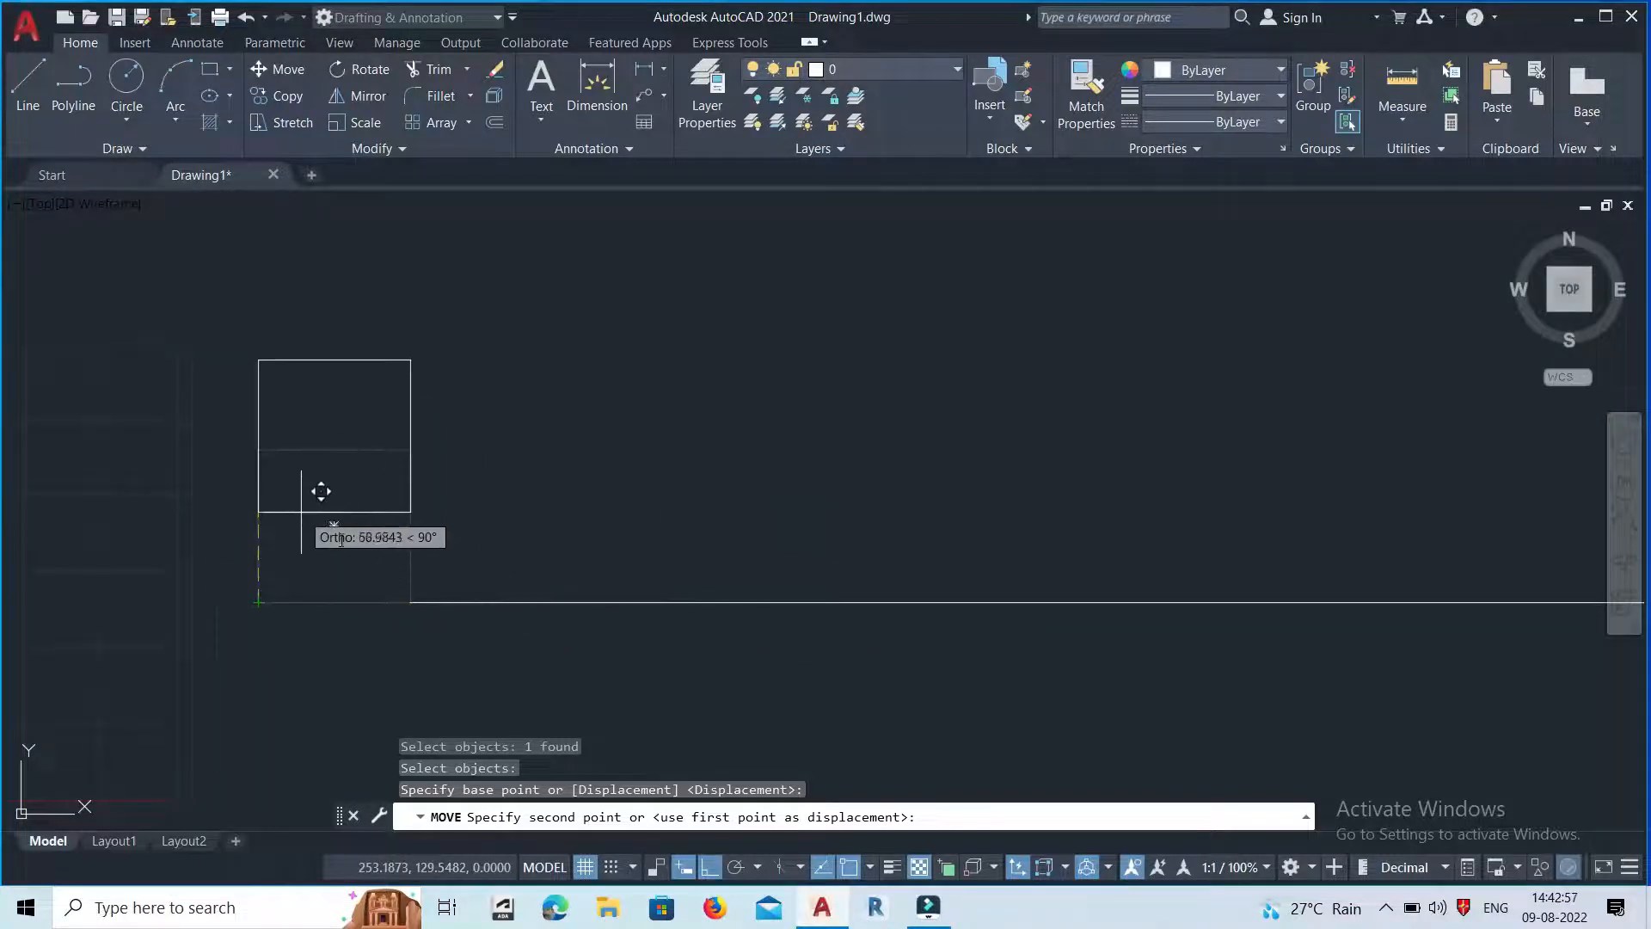
pyautogui.scroll(-2, 417, 598)
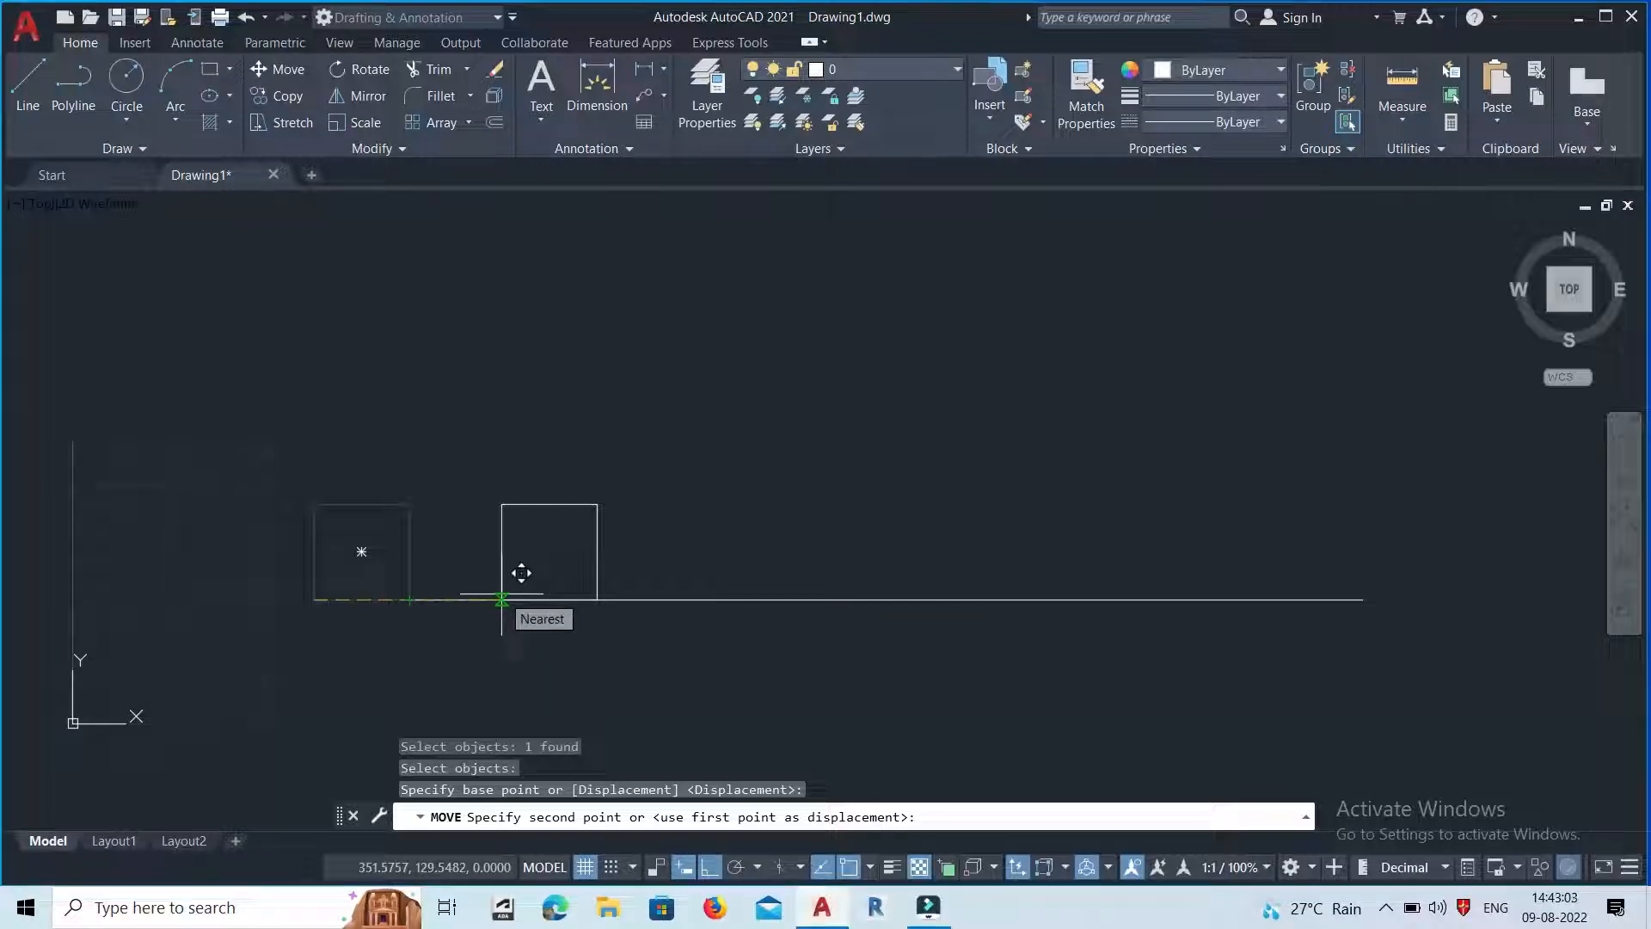
pyautogui.write('300')
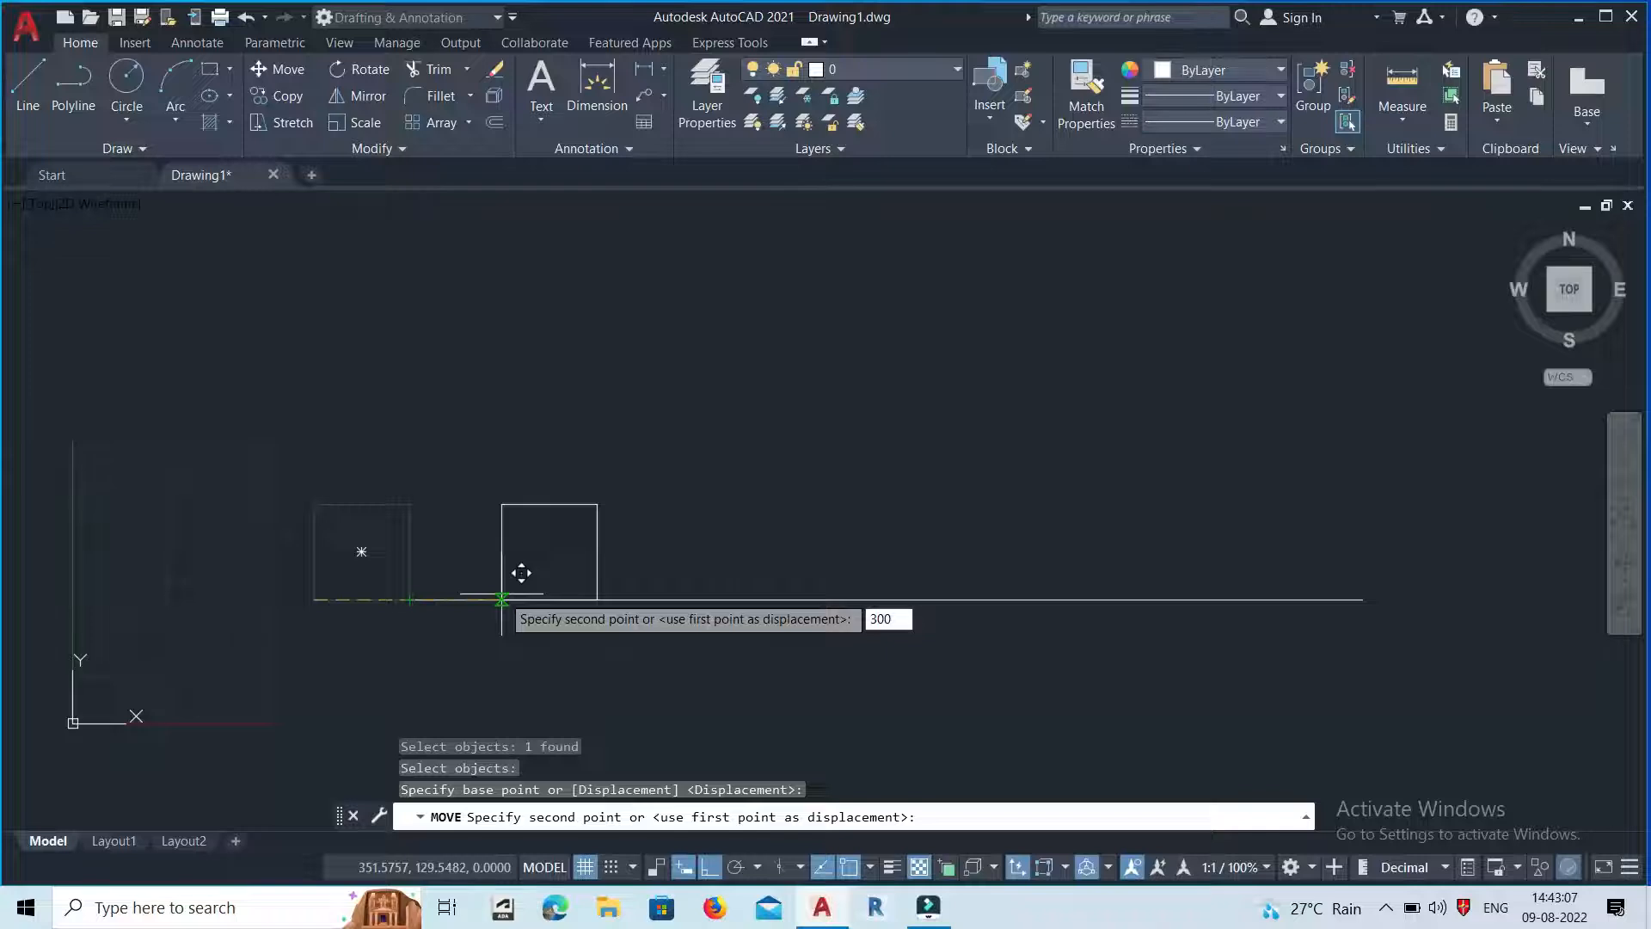
pyautogui.press('Return')
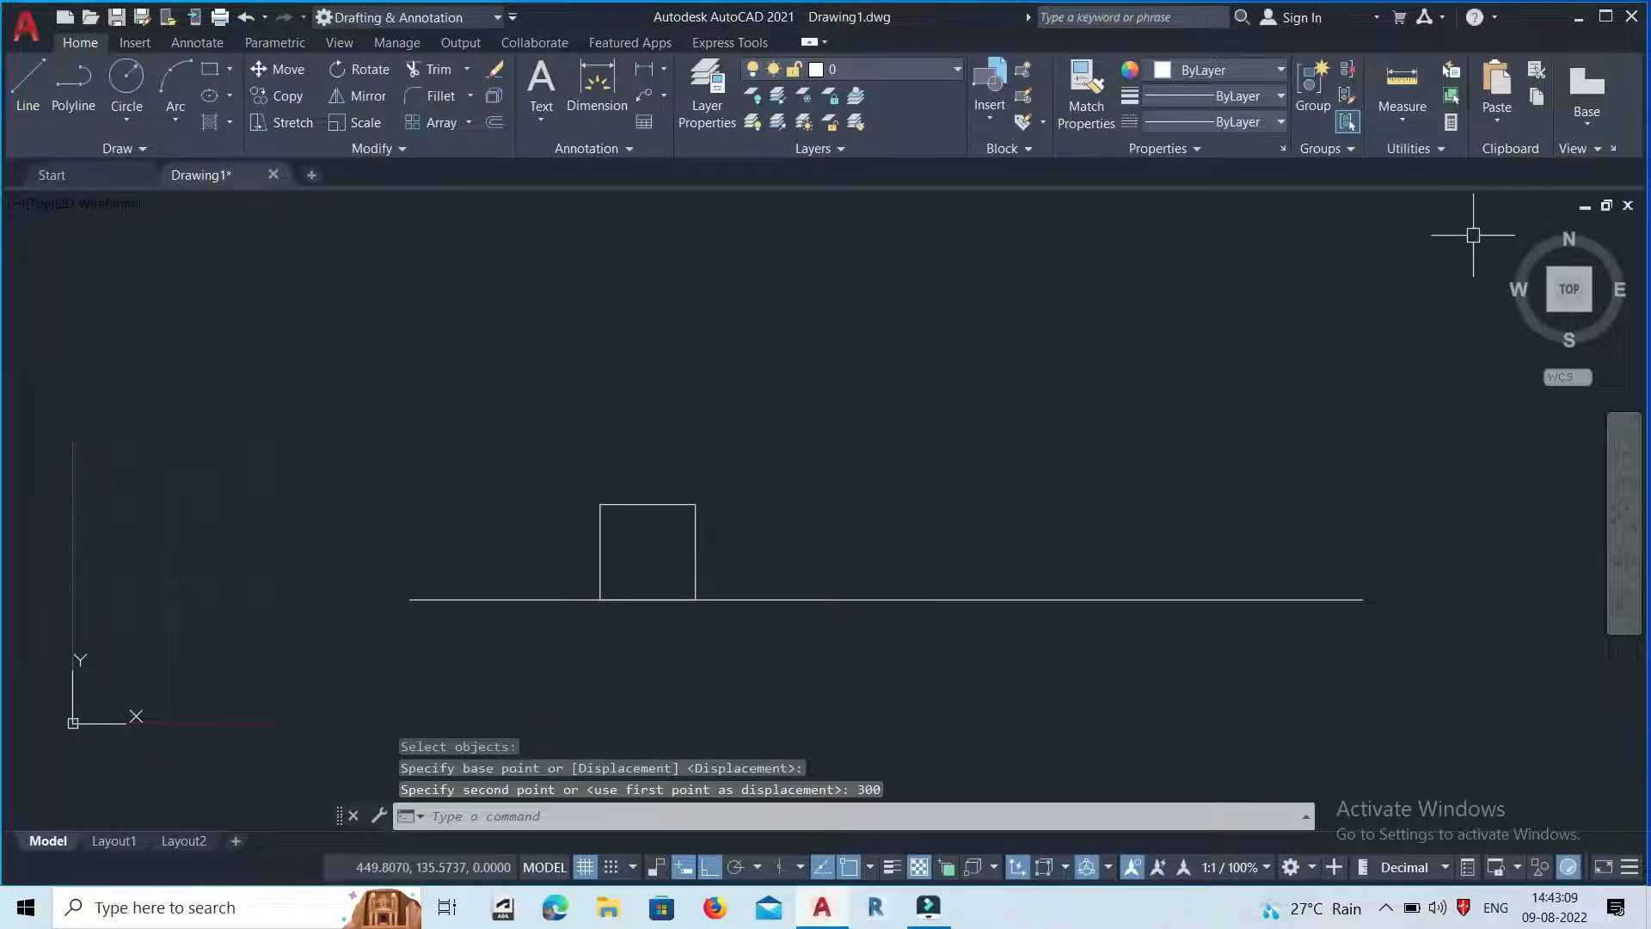
# Measure the distance from the moved square's lower-left corner to the left end of the line.
pyautogui.click(1386, 122)
pyautogui.click(1379, 186)
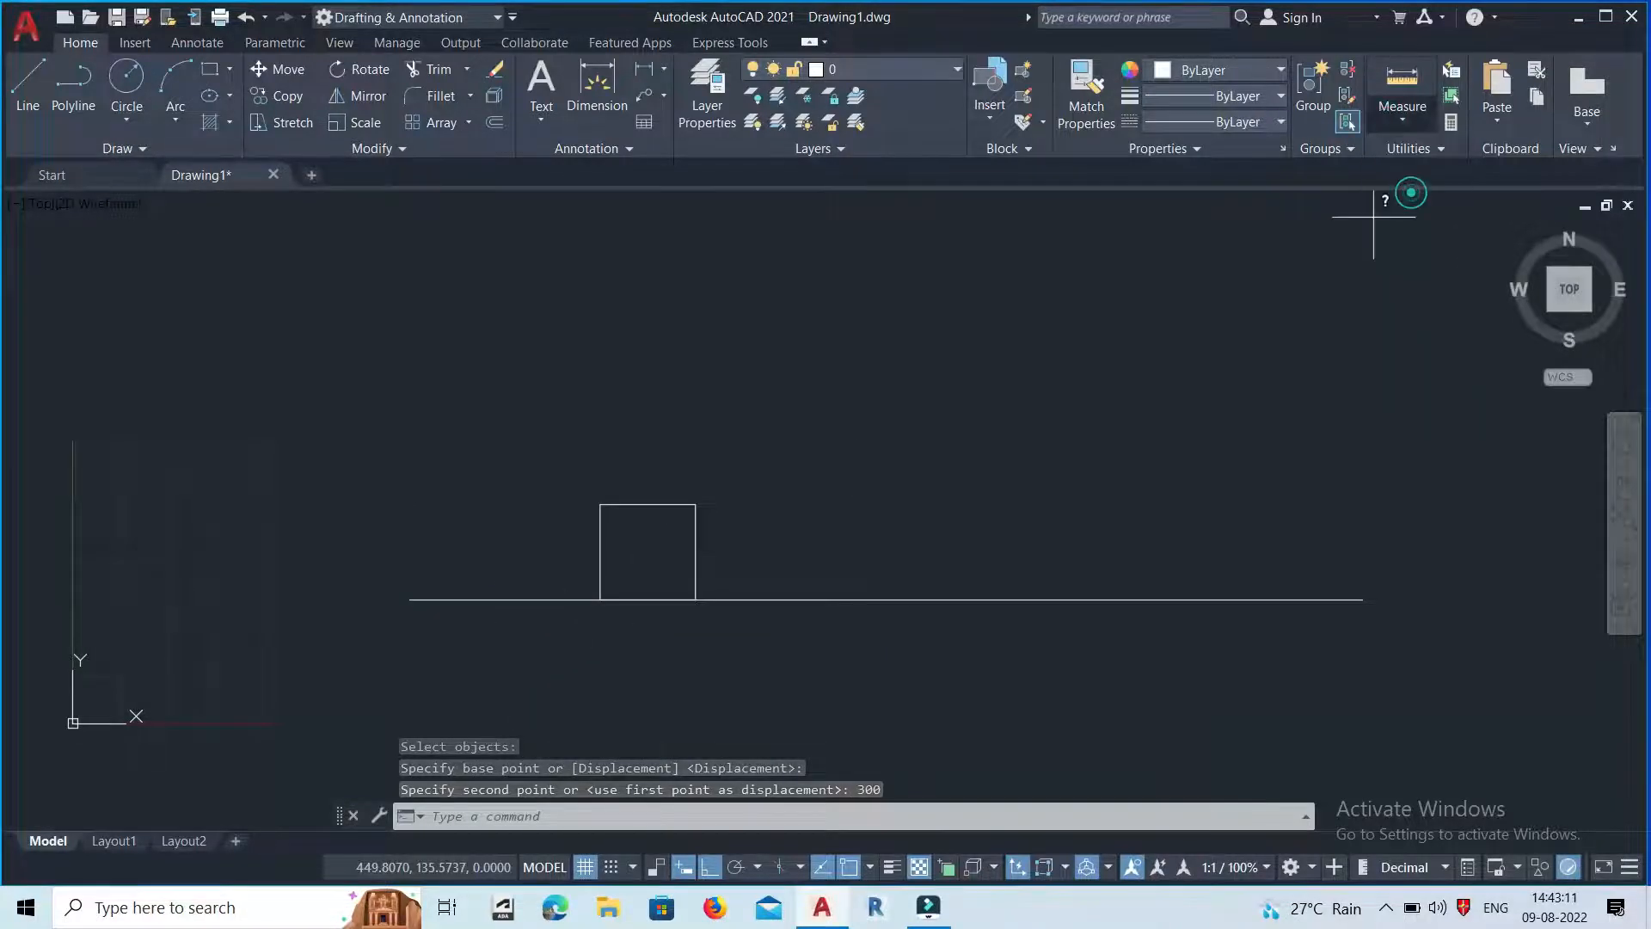
pyautogui.click(599, 599)
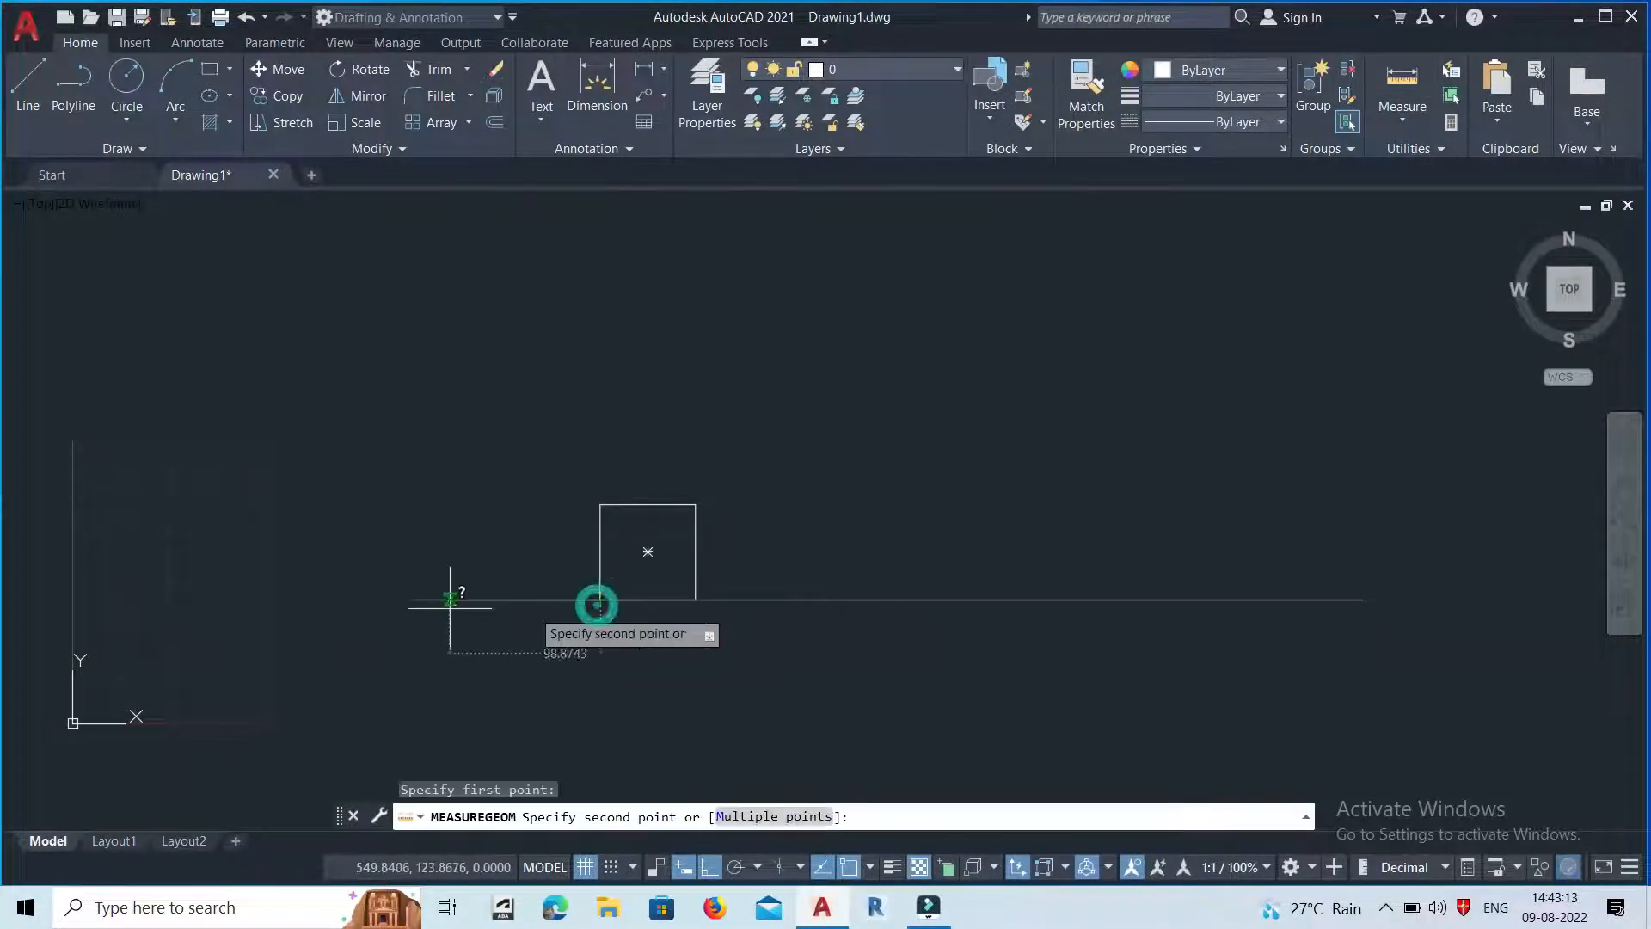
pyautogui.click(410, 599)
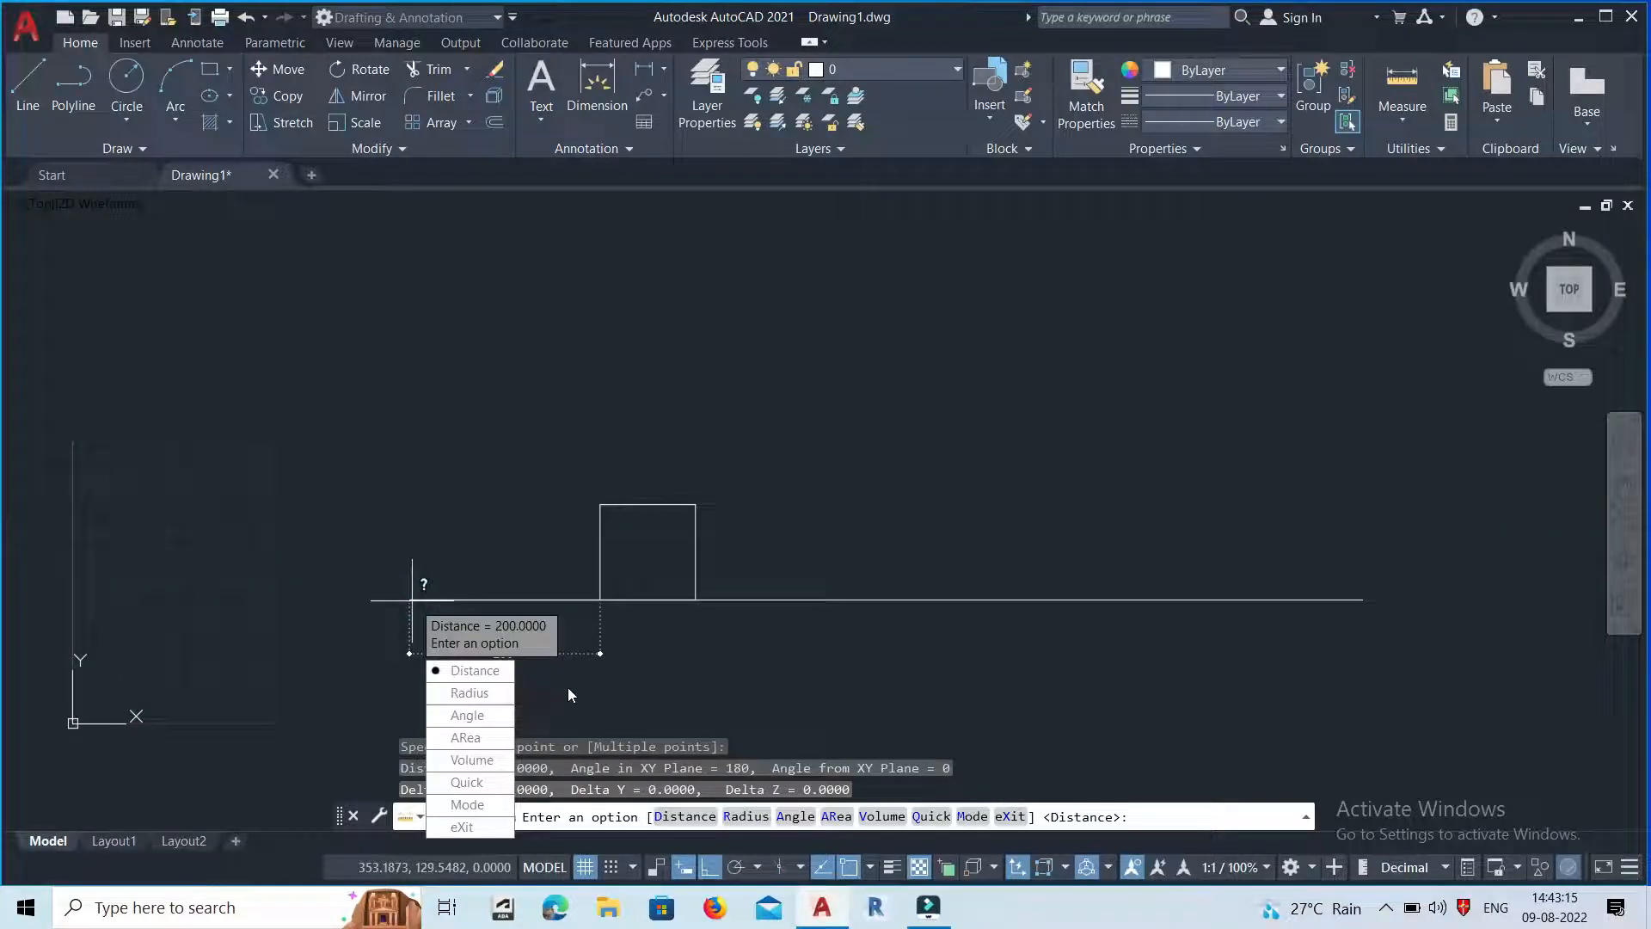
pyautogui.press('Escape')
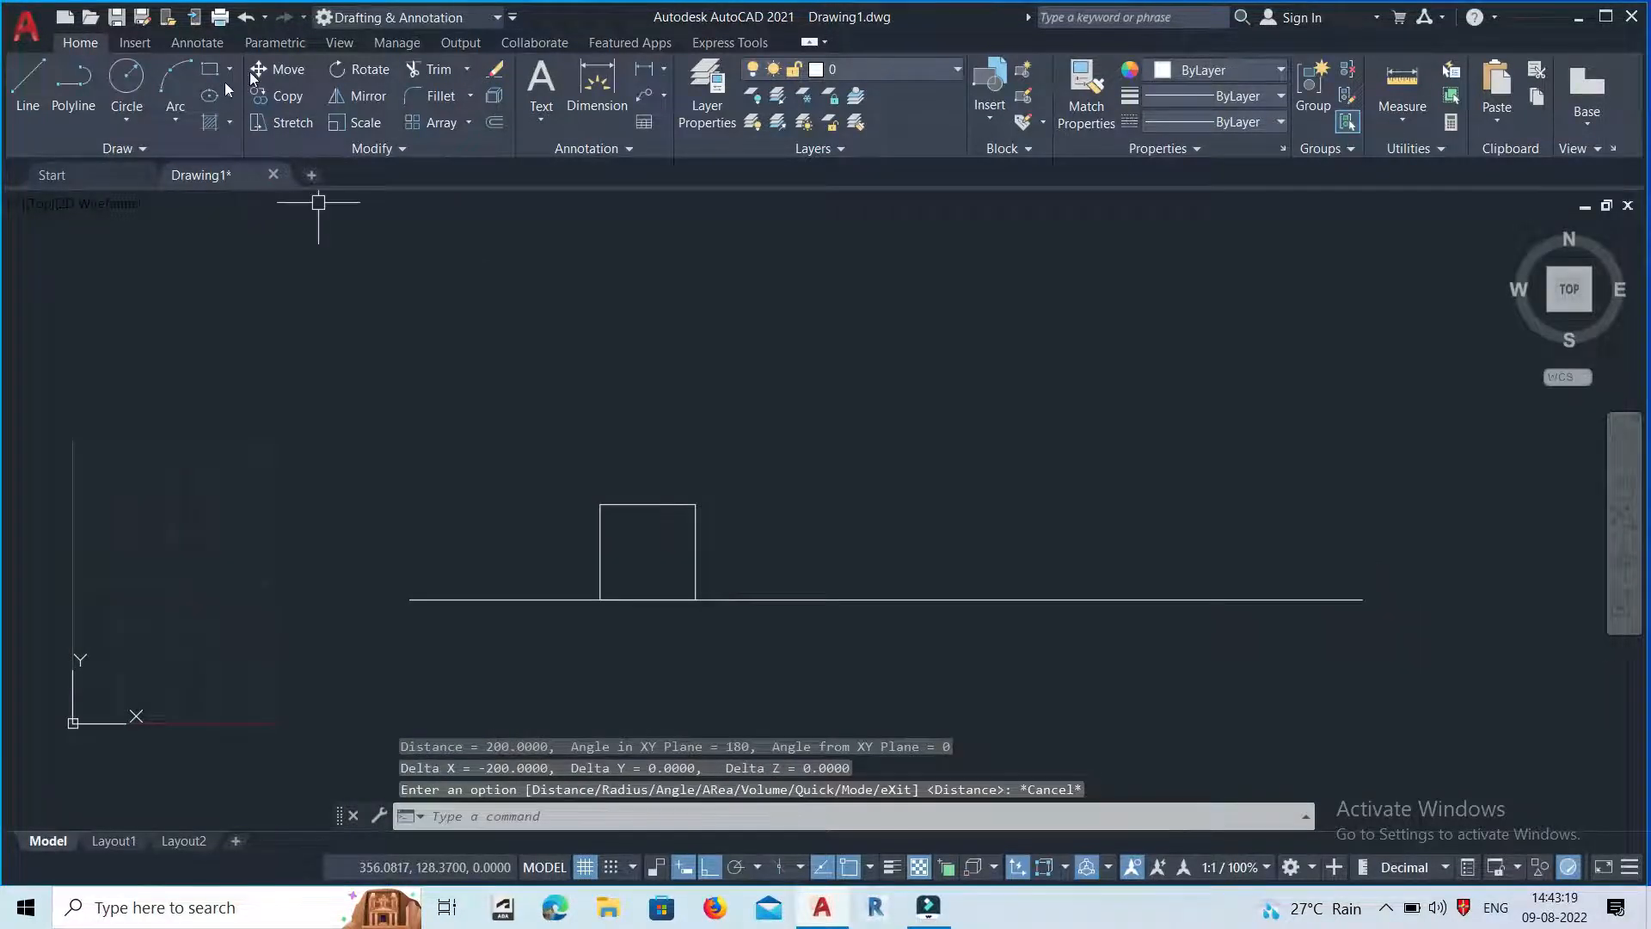
# Move the square to the right end of the line, using its lower-left corner as the base point.
pyautogui.click(291, 72)
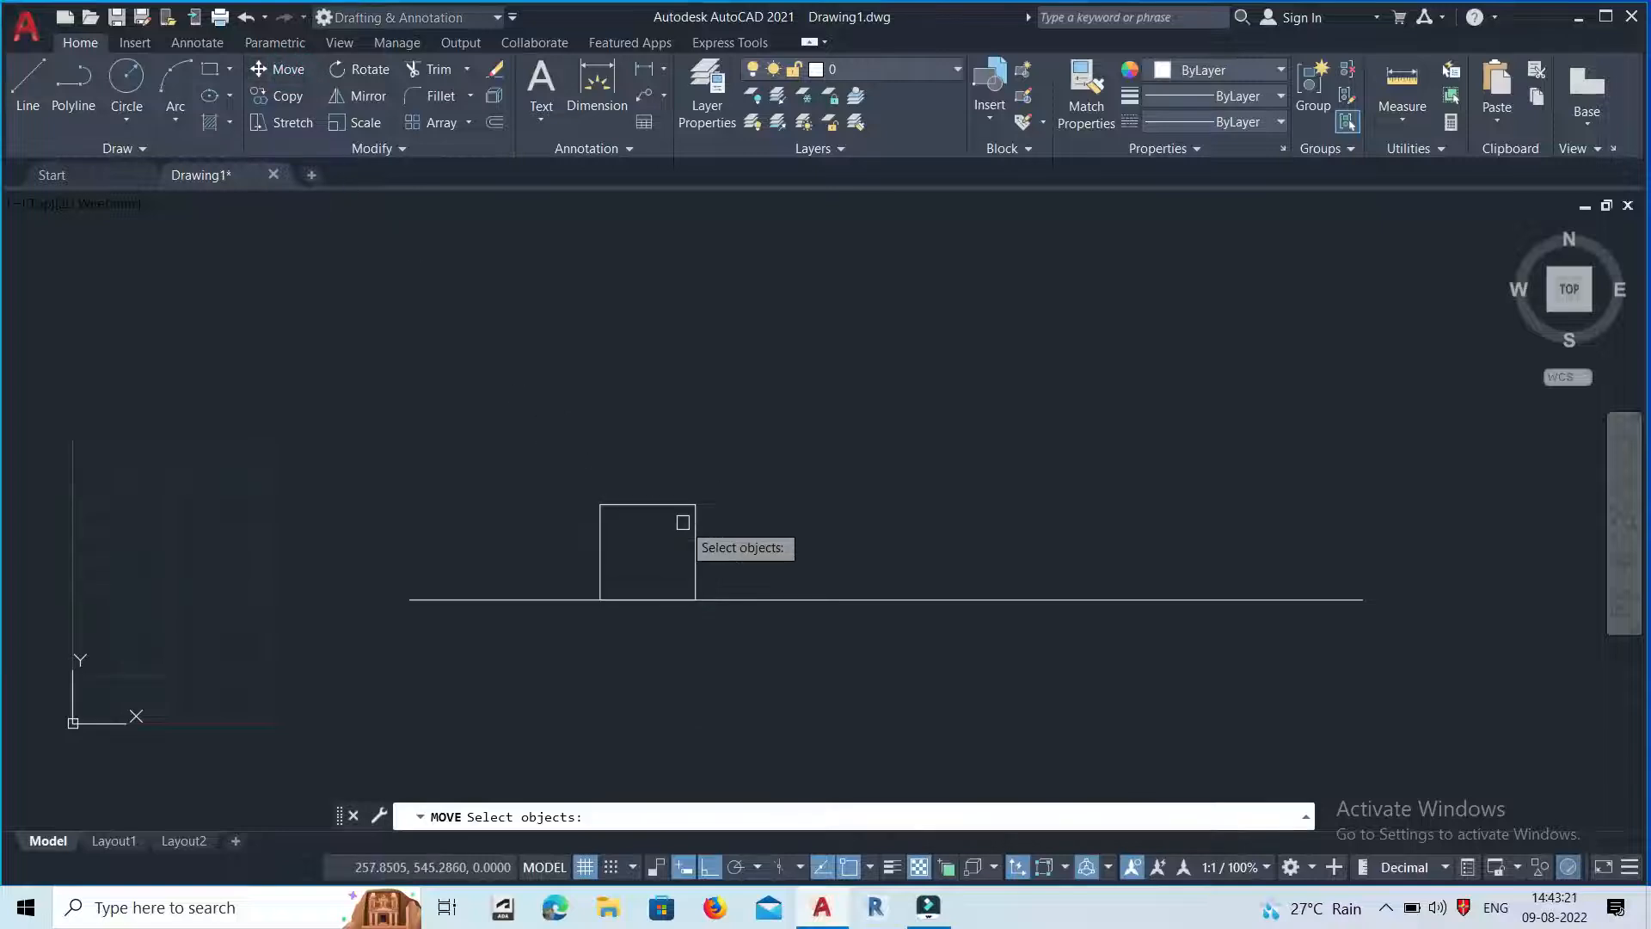
pyautogui.click(685, 495)
pyautogui.click(685, 509)
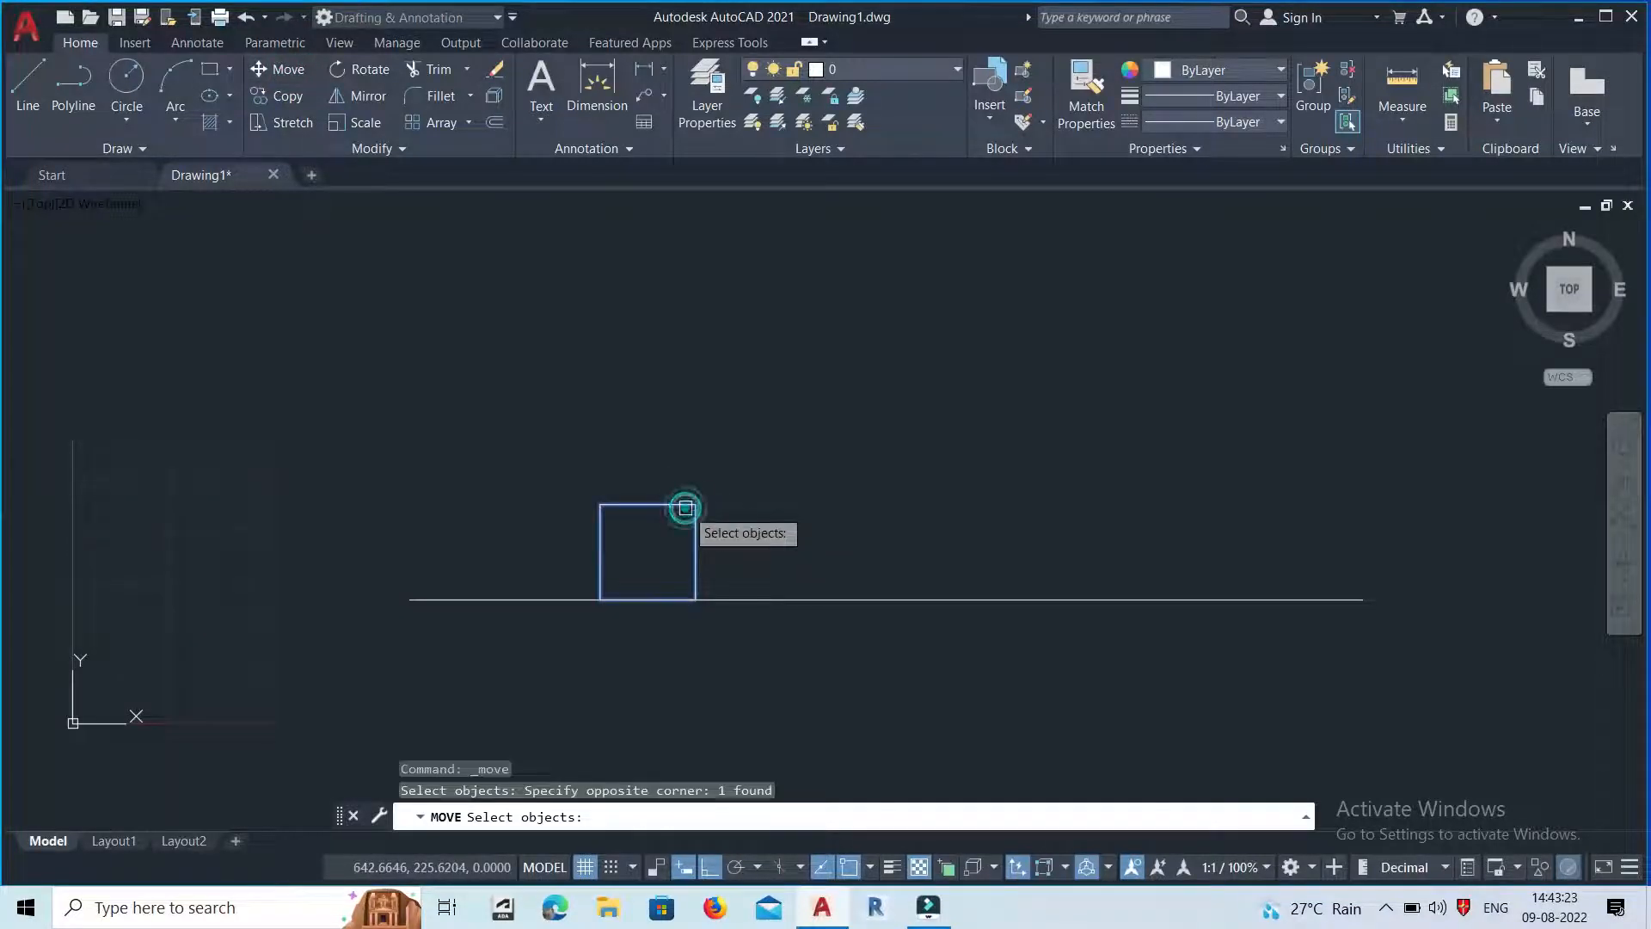
pyautogui.press('Return')
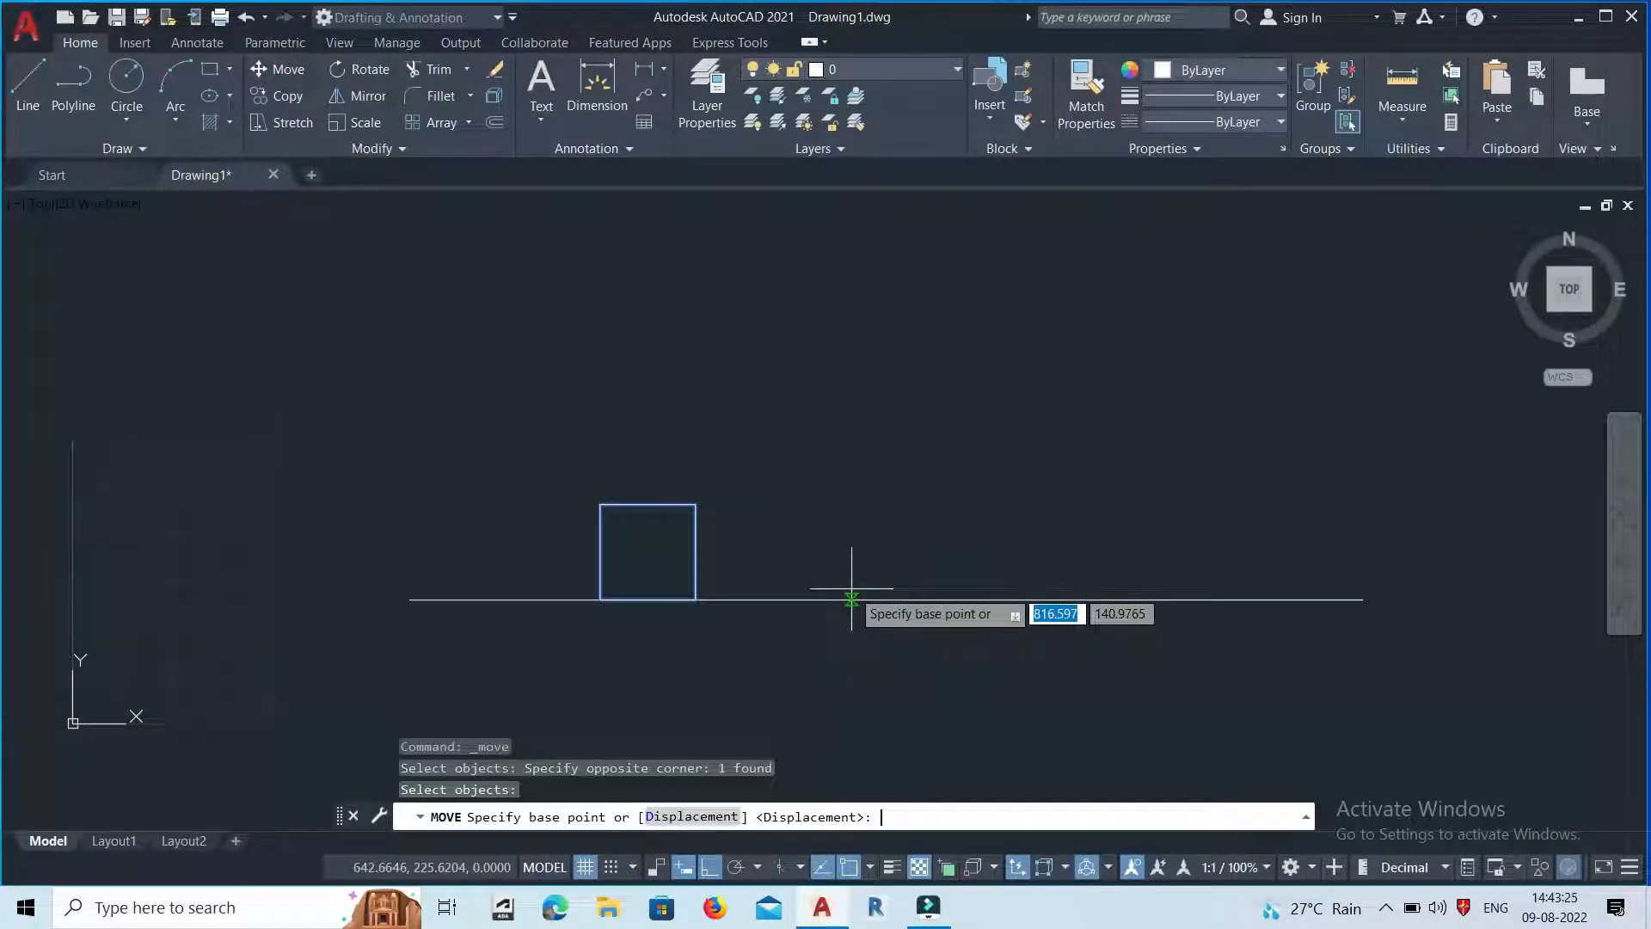
pyautogui.click(600, 600)
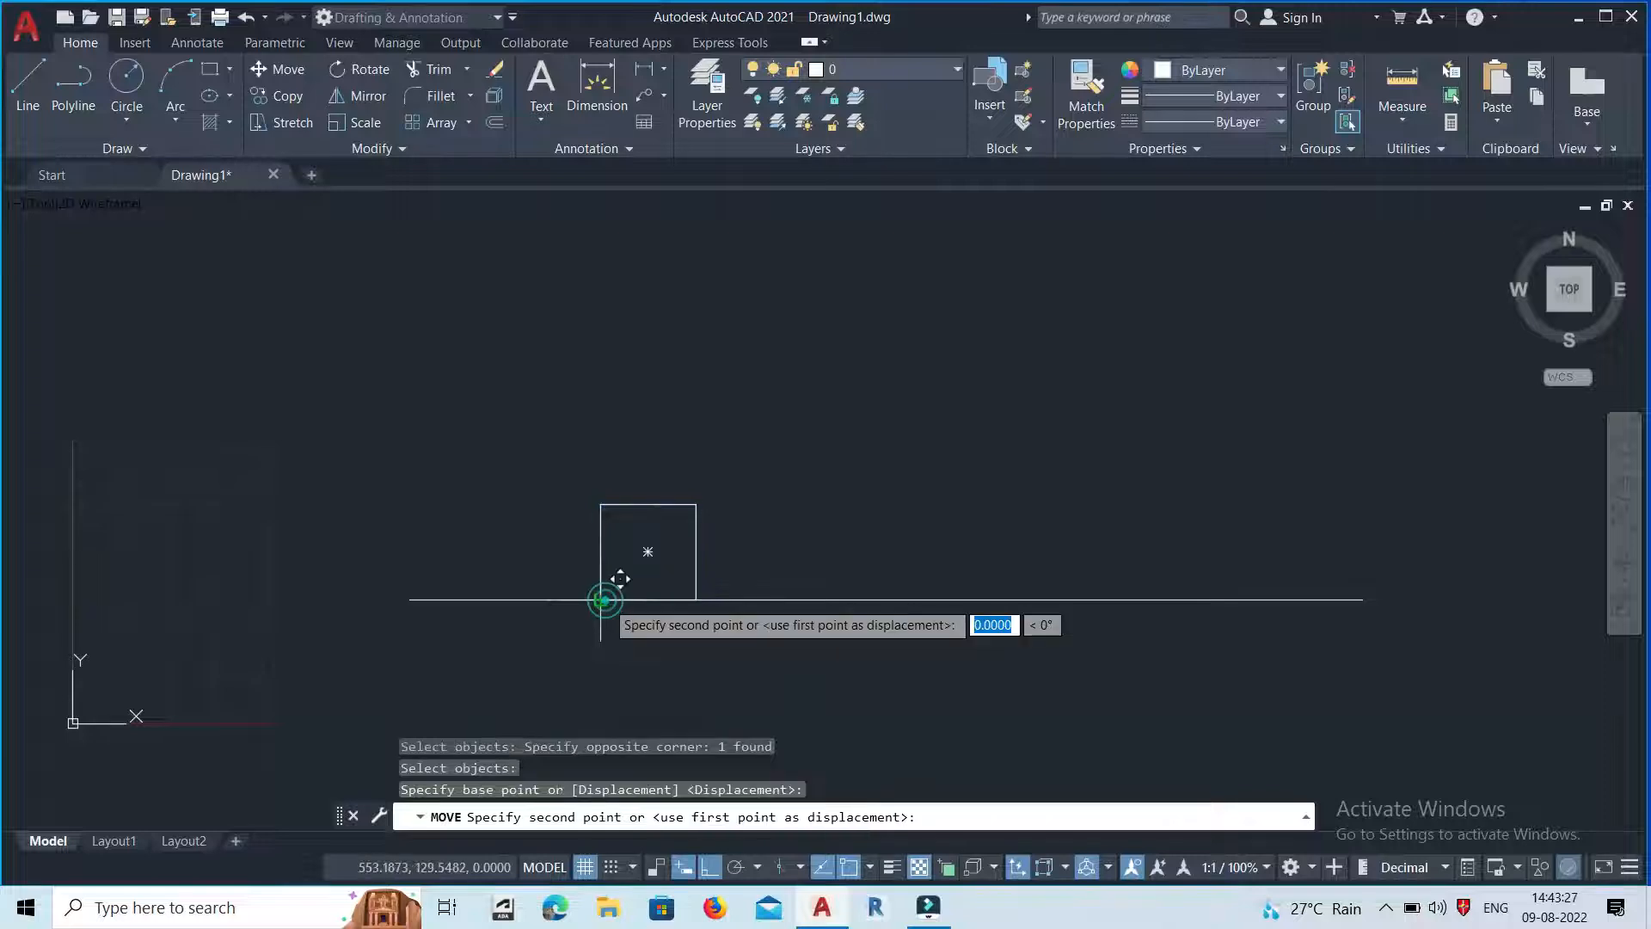
pyautogui.click(1360, 602)
# Rotate the square 45 degrees about its lower-left corner at the line's right end.
pyautogui.scroll(-4, 825, 507)
pyautogui.scroll(4, 1025, 514)
pyautogui.scroll(-4, 1025, 511)
pyautogui.scroll(2, 945, 495)
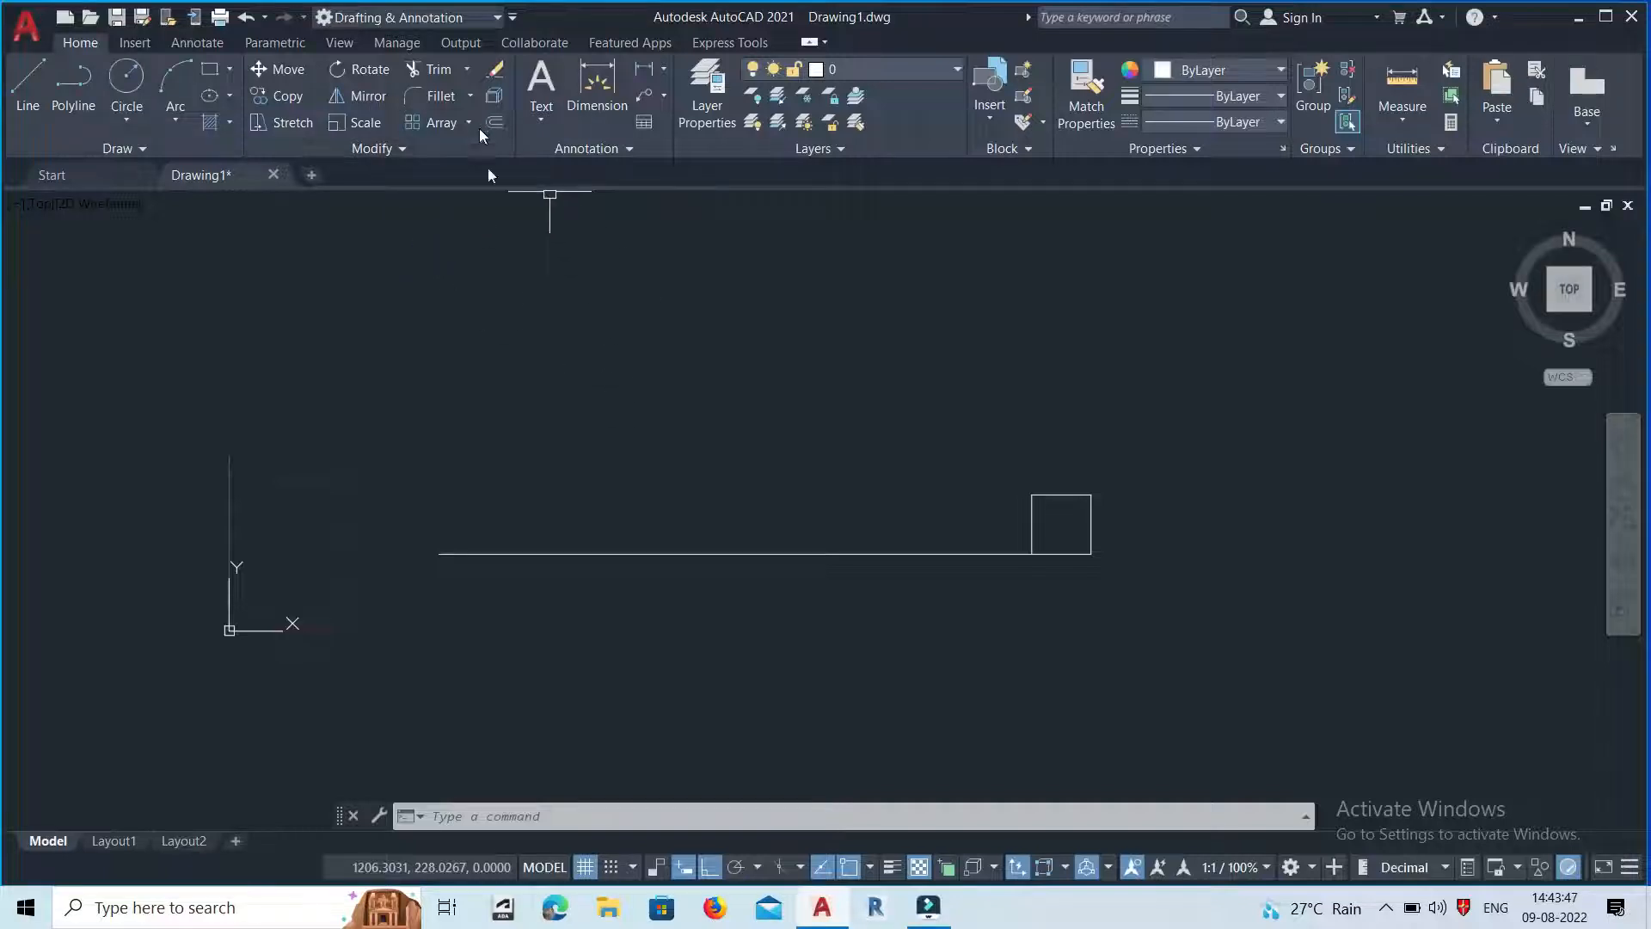
pyautogui.scroll(4, 1075, 516)
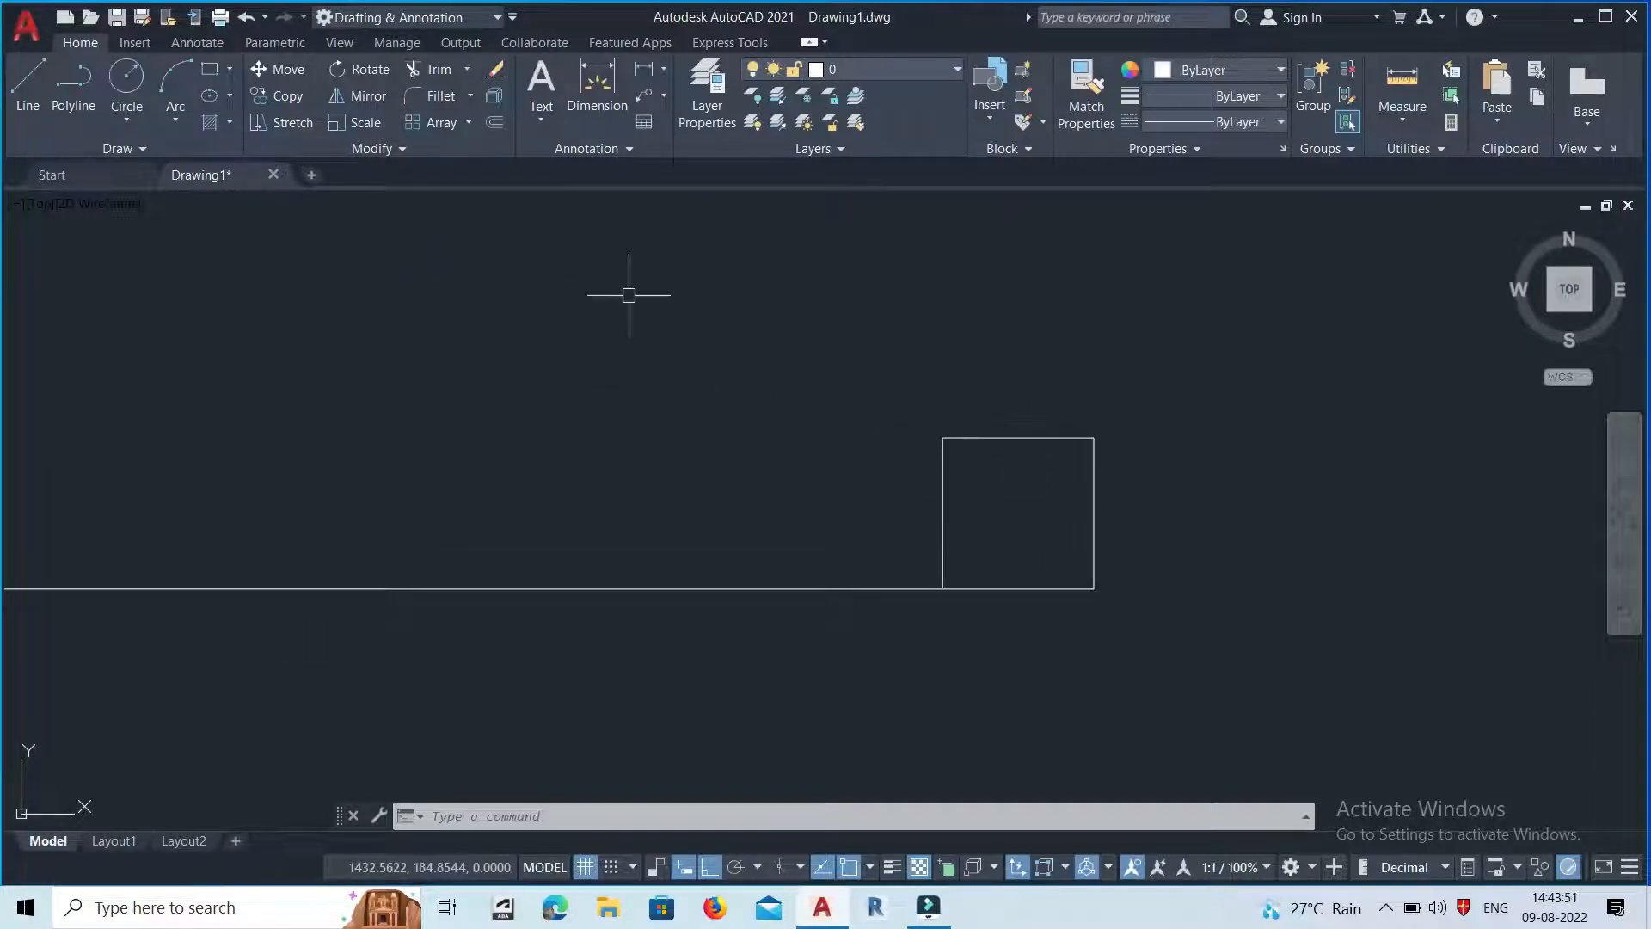
pyautogui.click(383, 69)
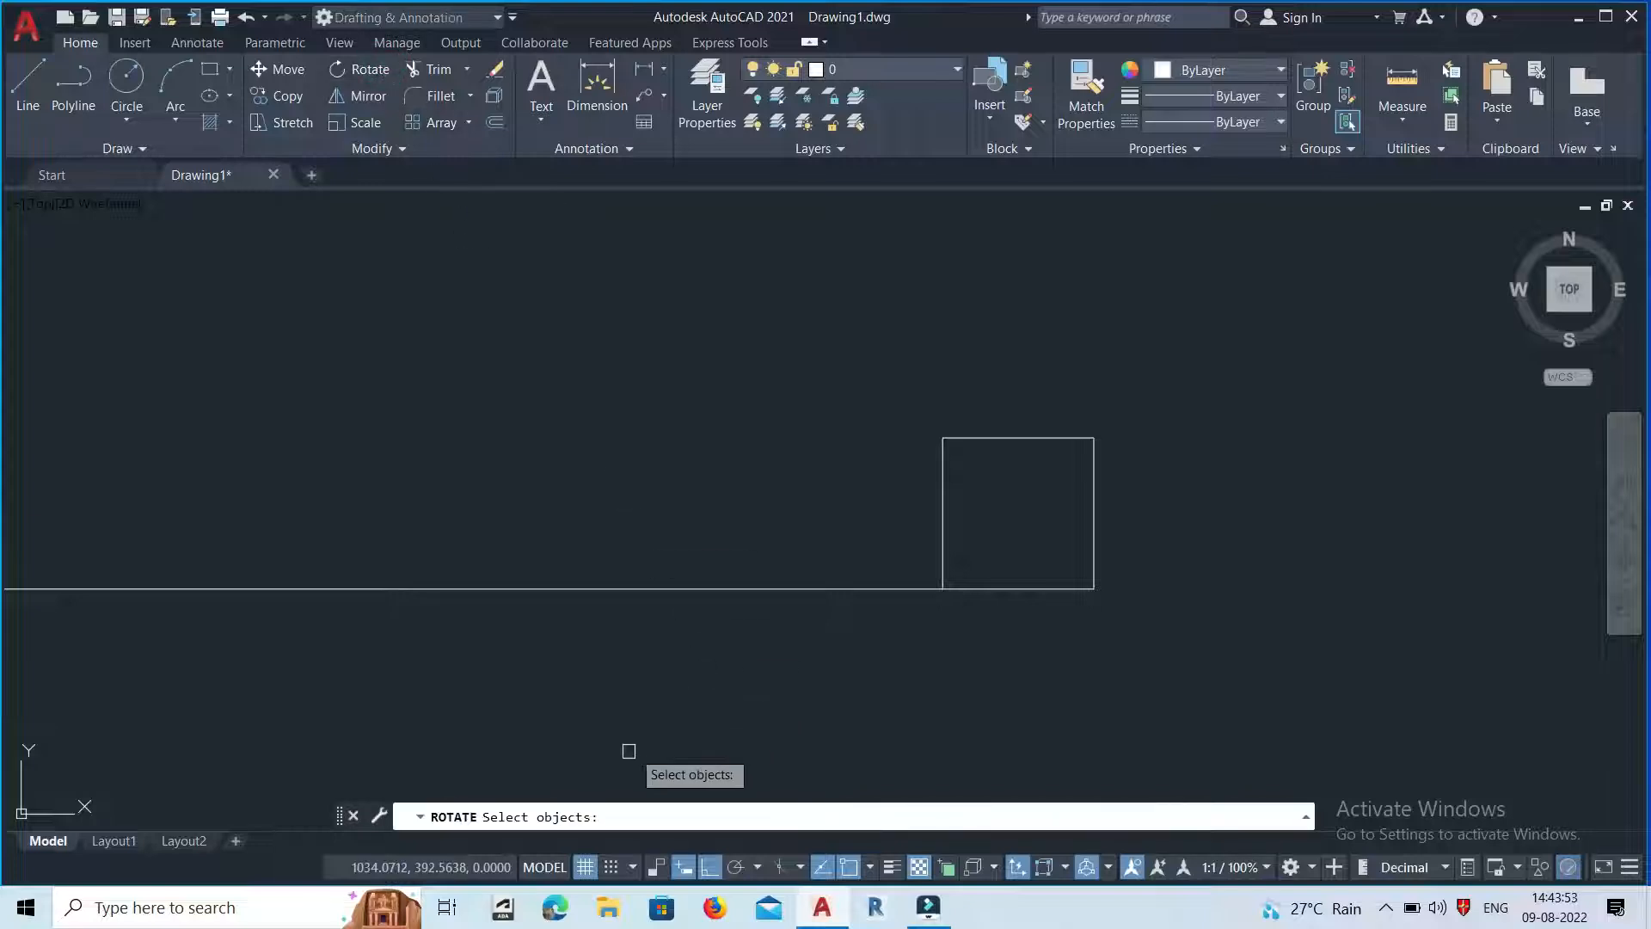
pyautogui.click(993, 439)
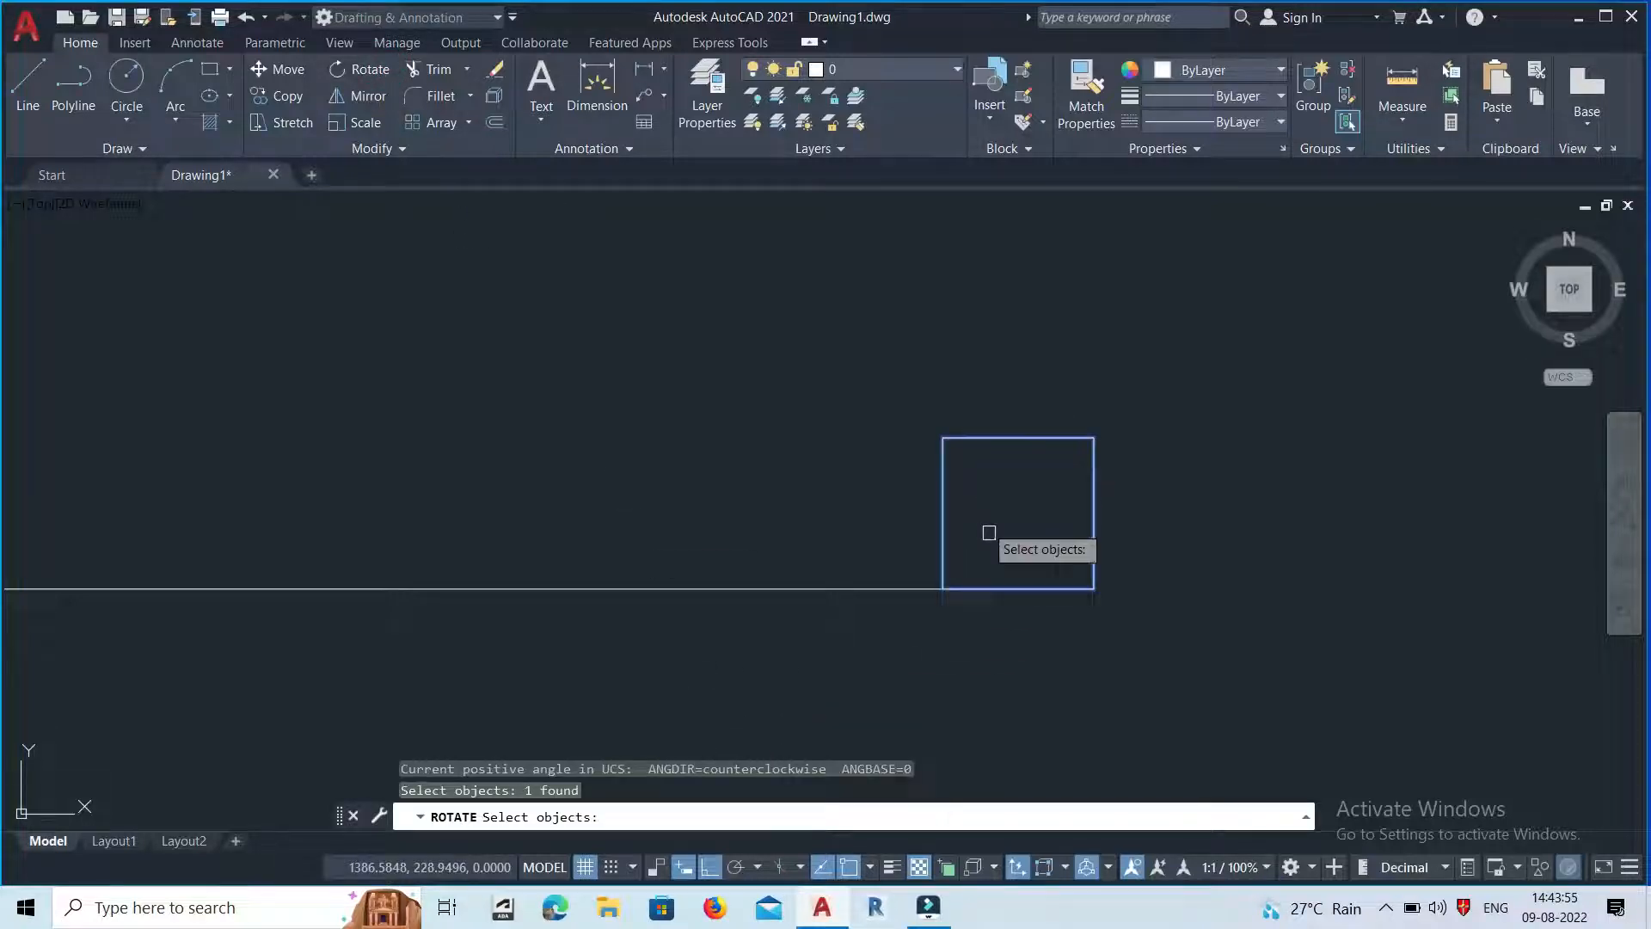
pyautogui.press('Return')
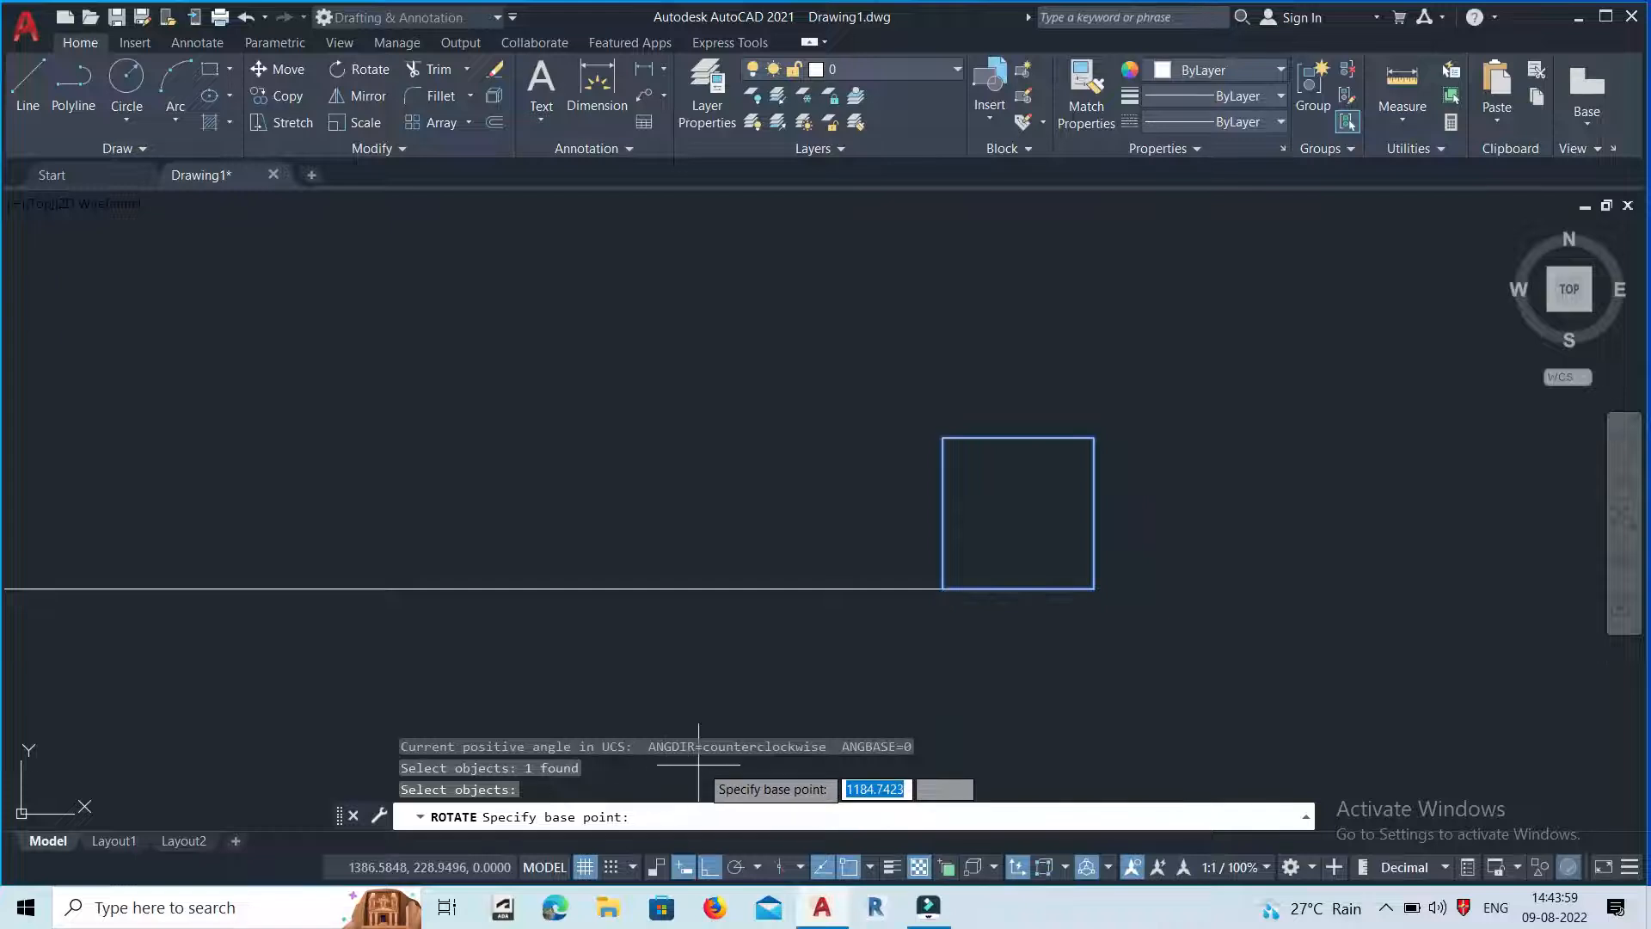
pyautogui.click(942, 588)
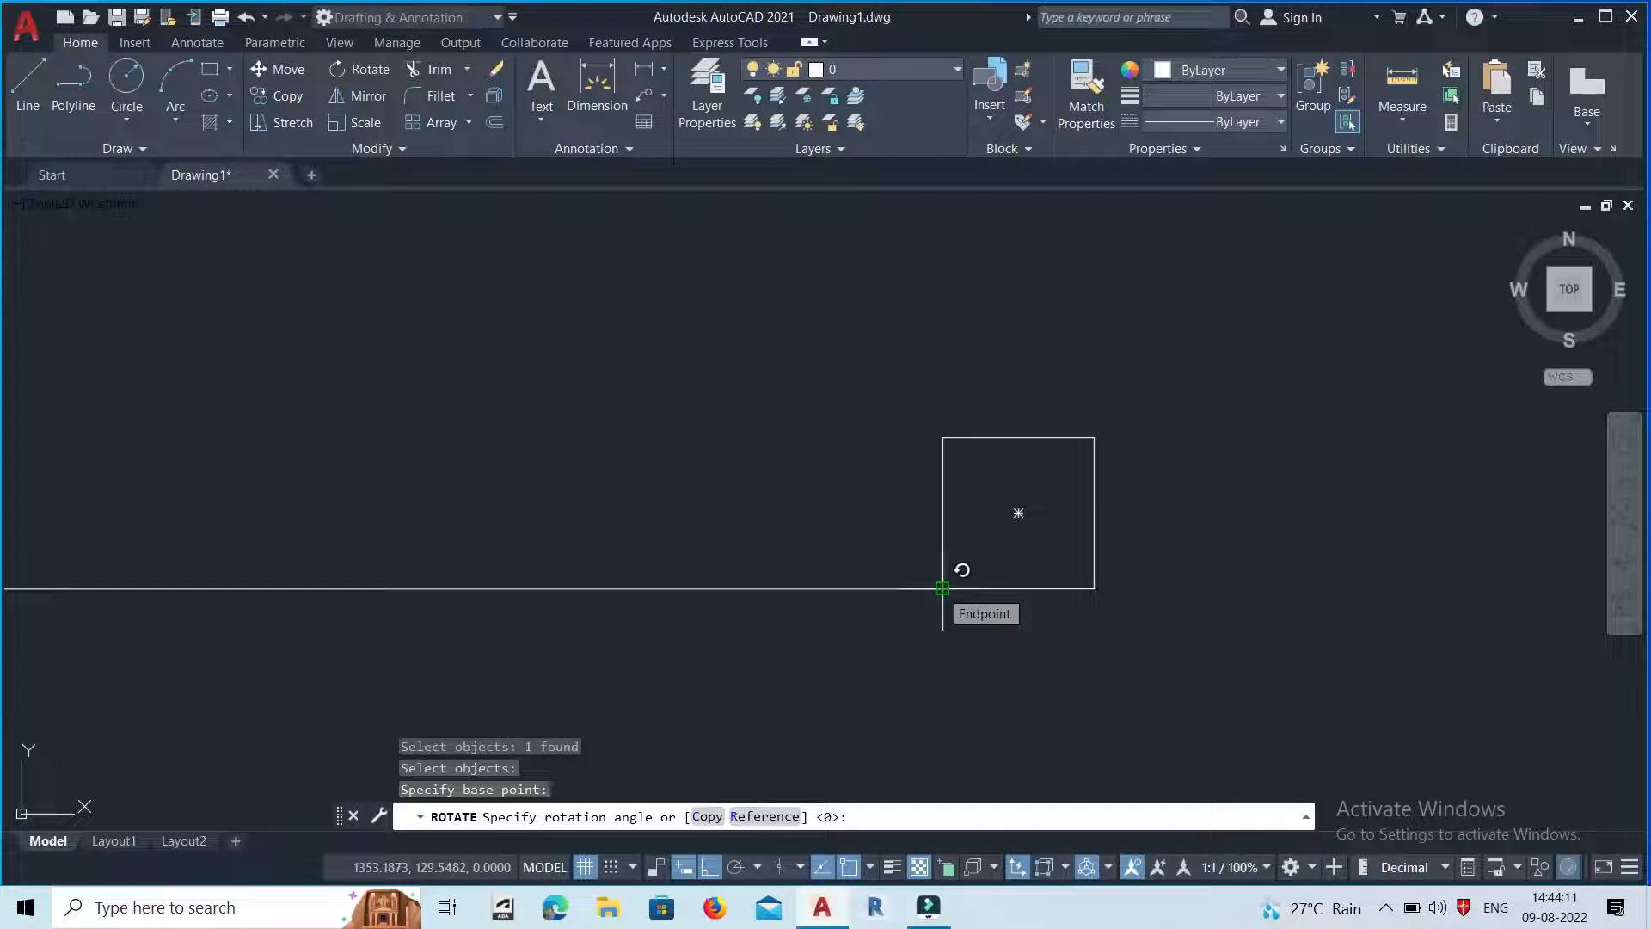
pyautogui.write('4')
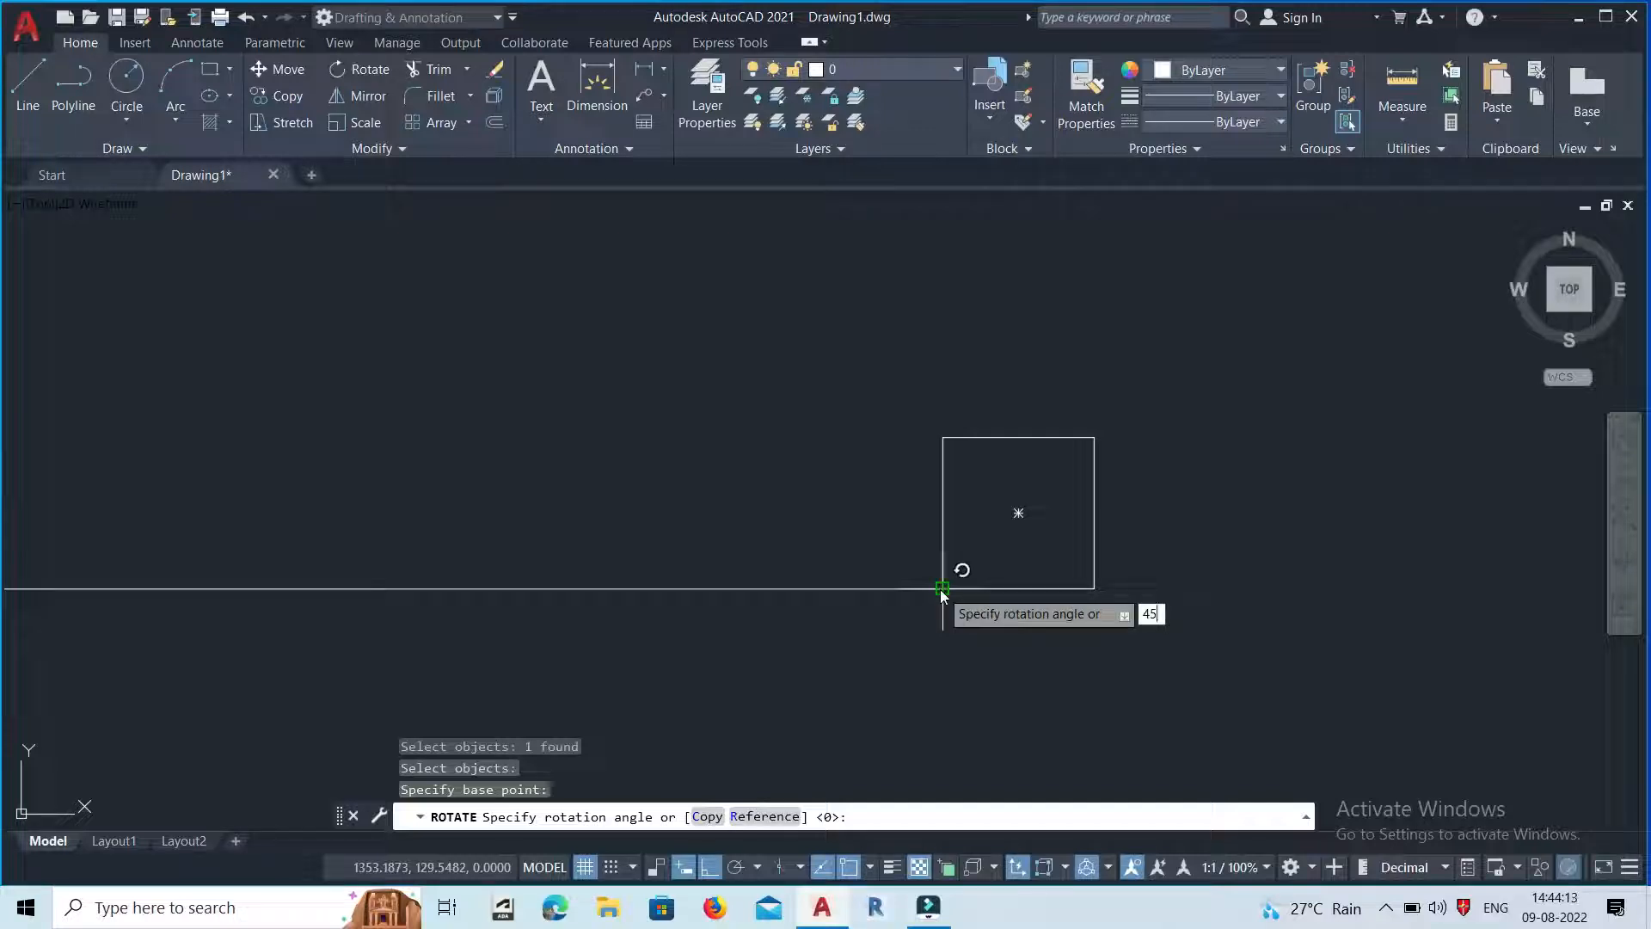
pyautogui.write('5')
pyautogui.press('Return')
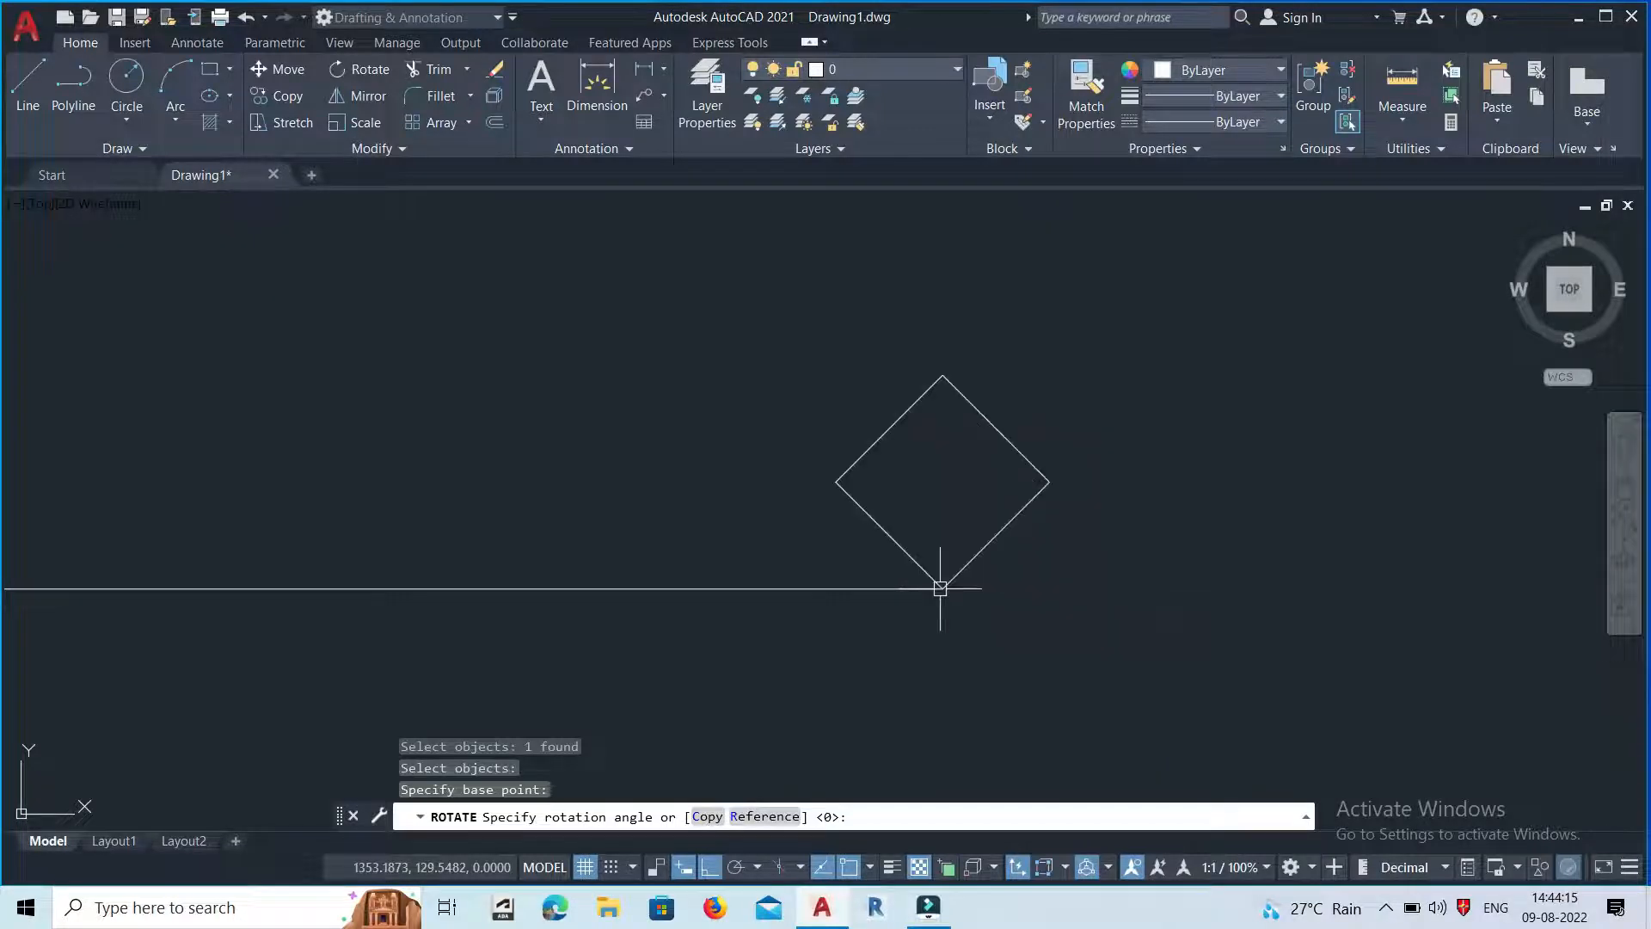
# Stretch the line's right endpoint horizontally by about 118 units, past the rotated square.
pyautogui.scroll(2, 985, 548)
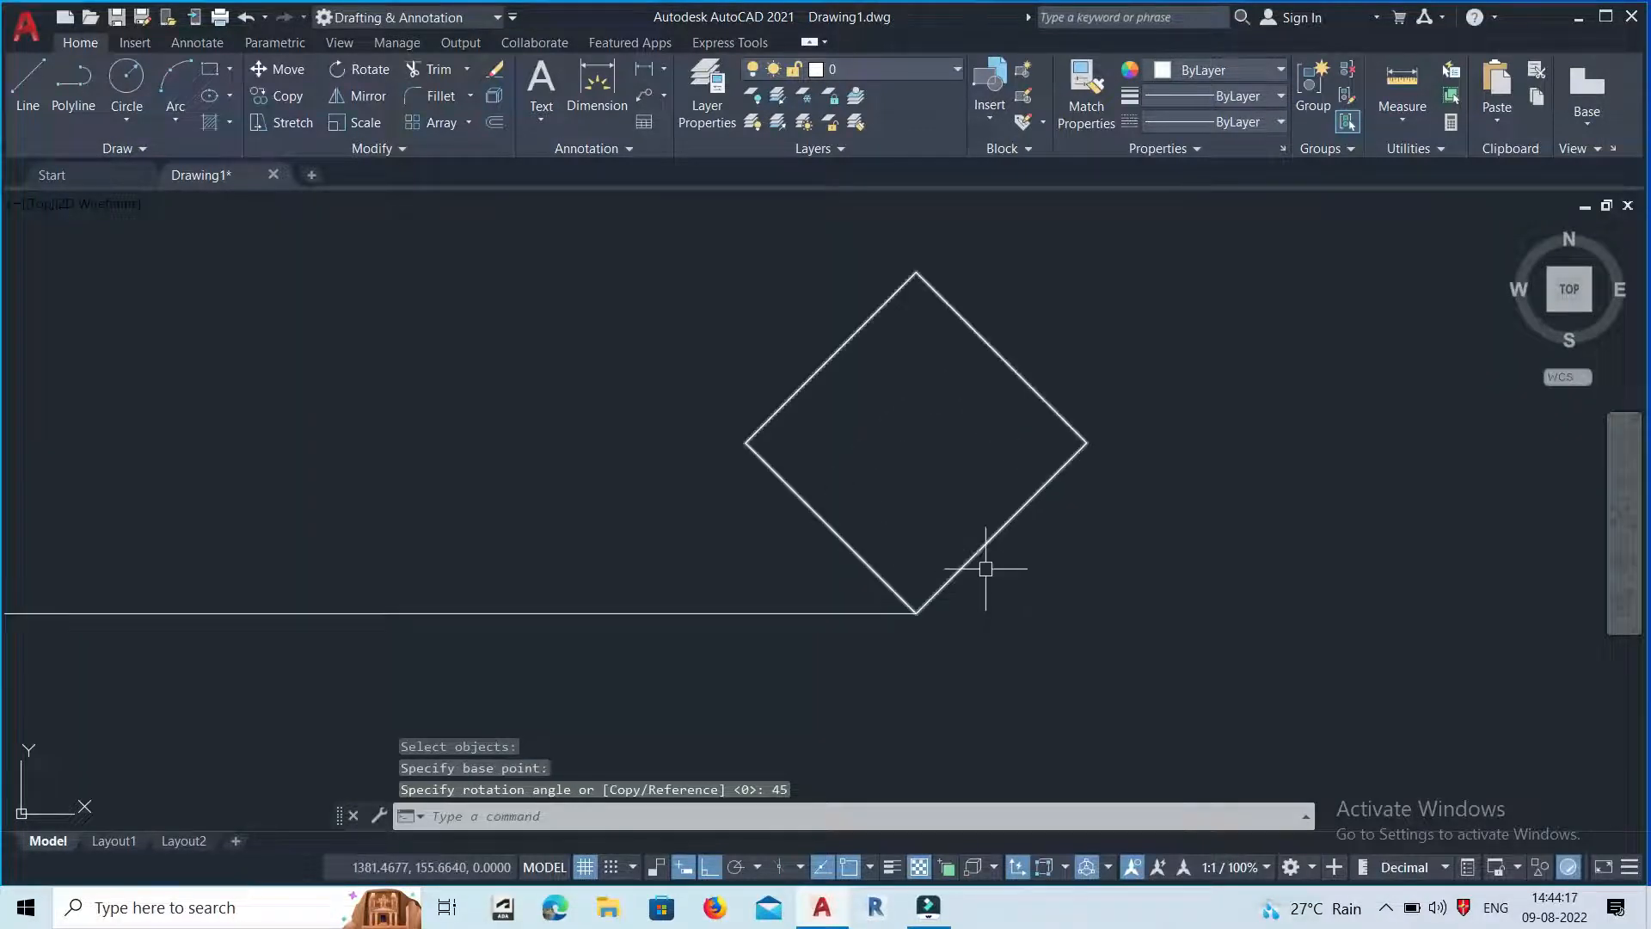
pyautogui.click(932, 616)
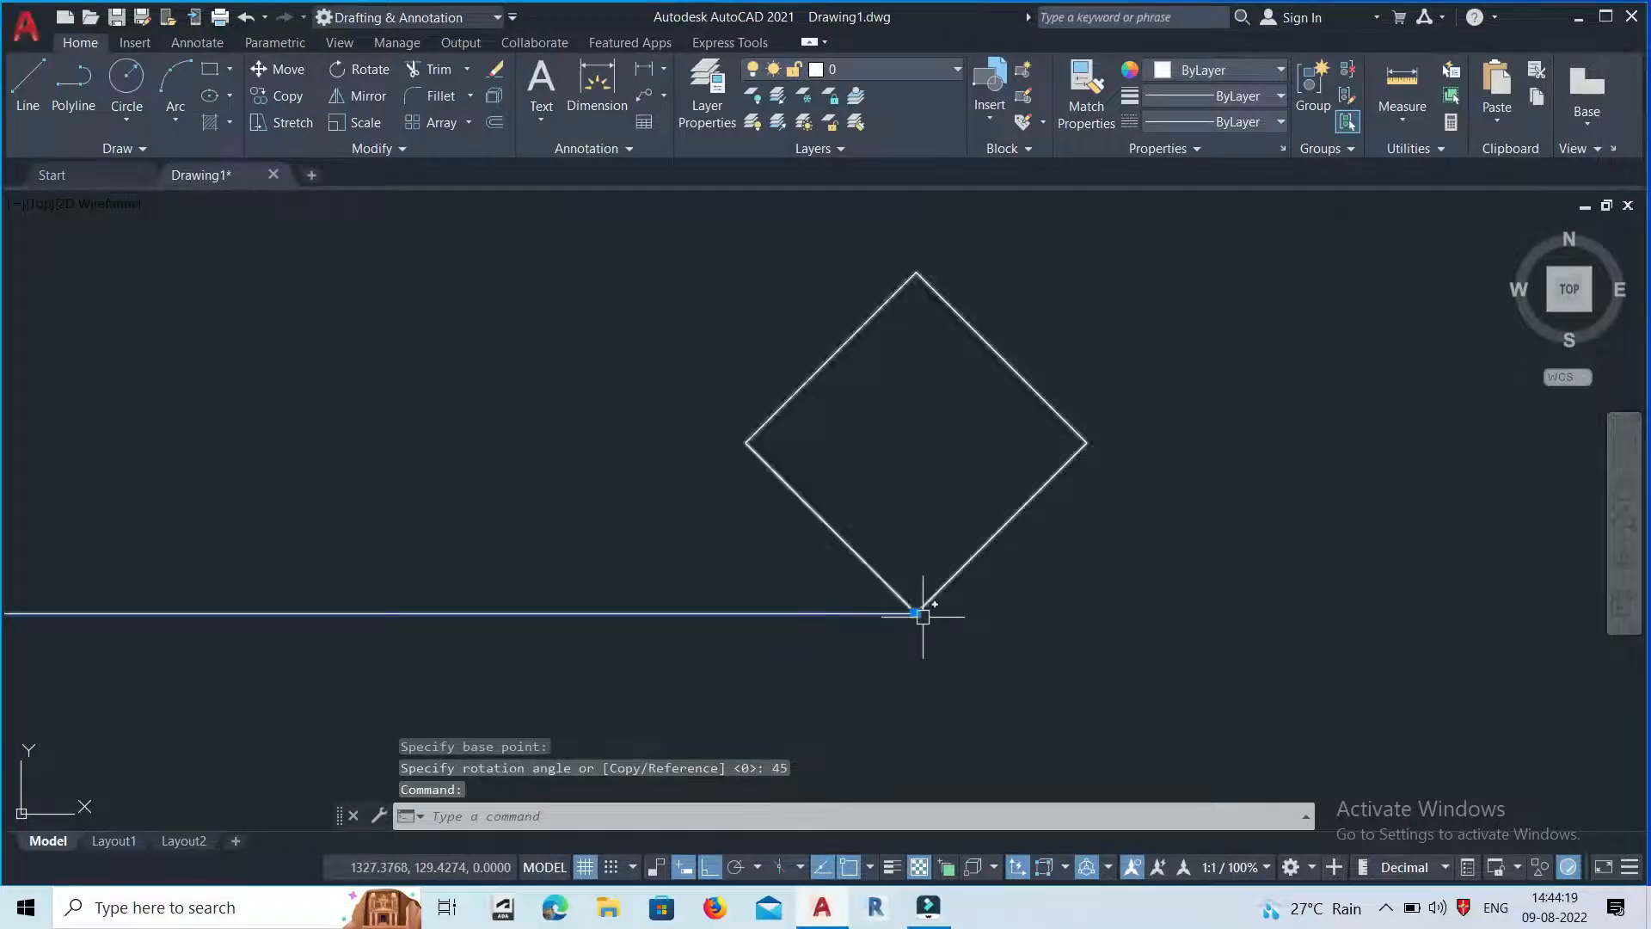
pyautogui.click(917, 613)
pyautogui.click(1201, 613)
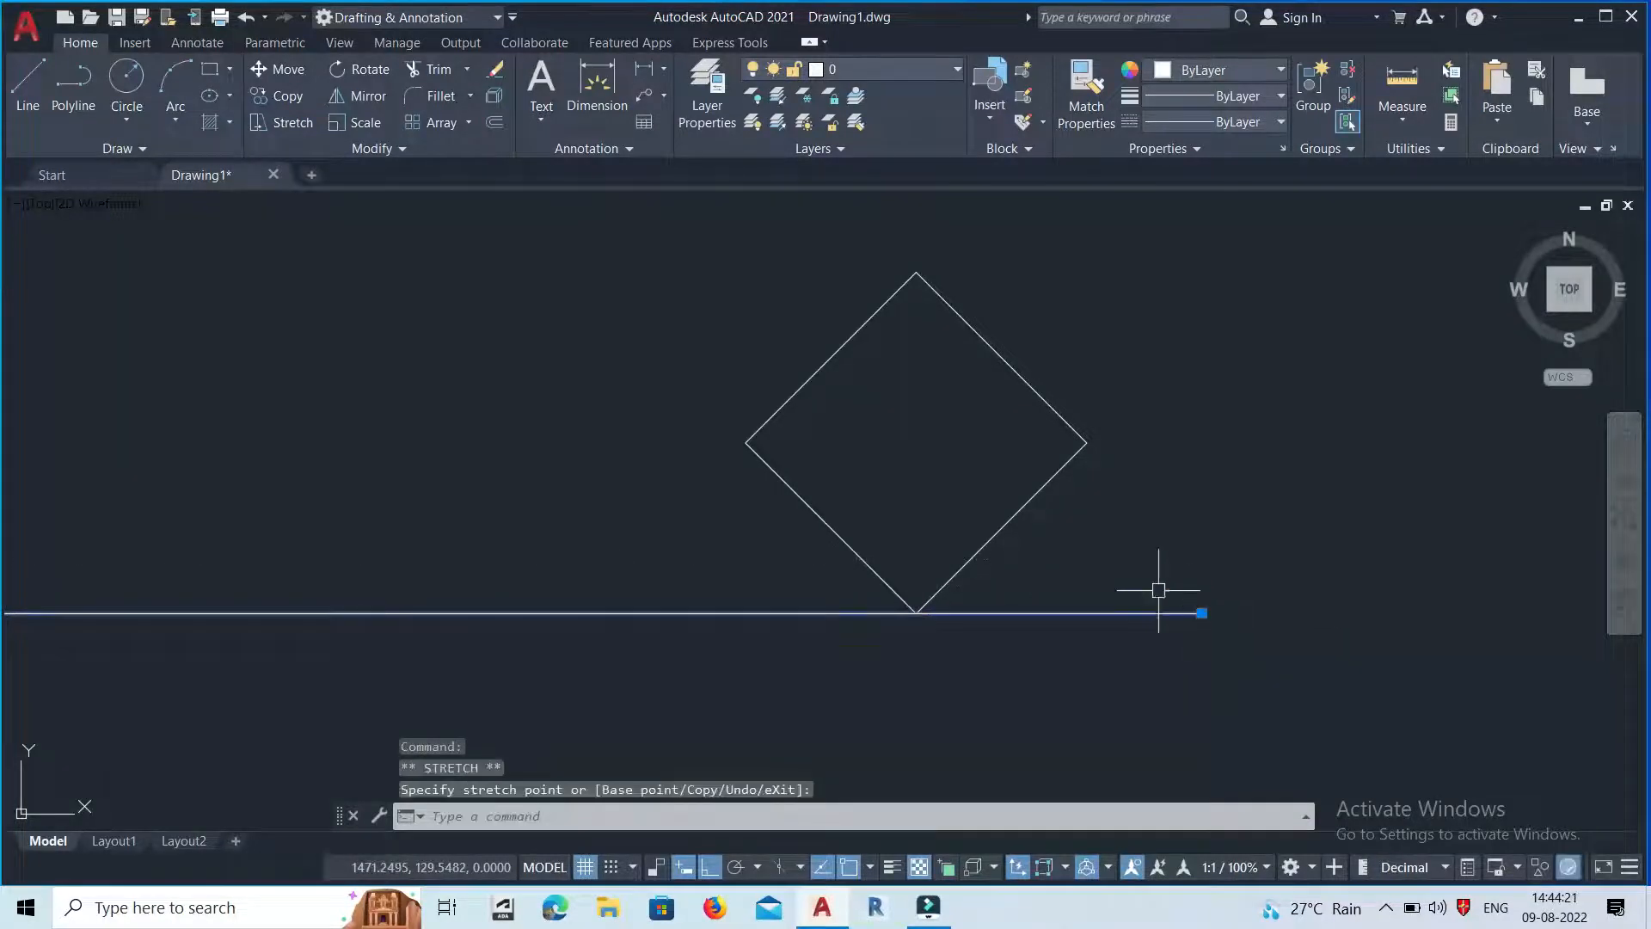
# Add an angular dimension between the rotated square's lower-right side and the horizontal line.
pyautogui.click(664, 70)
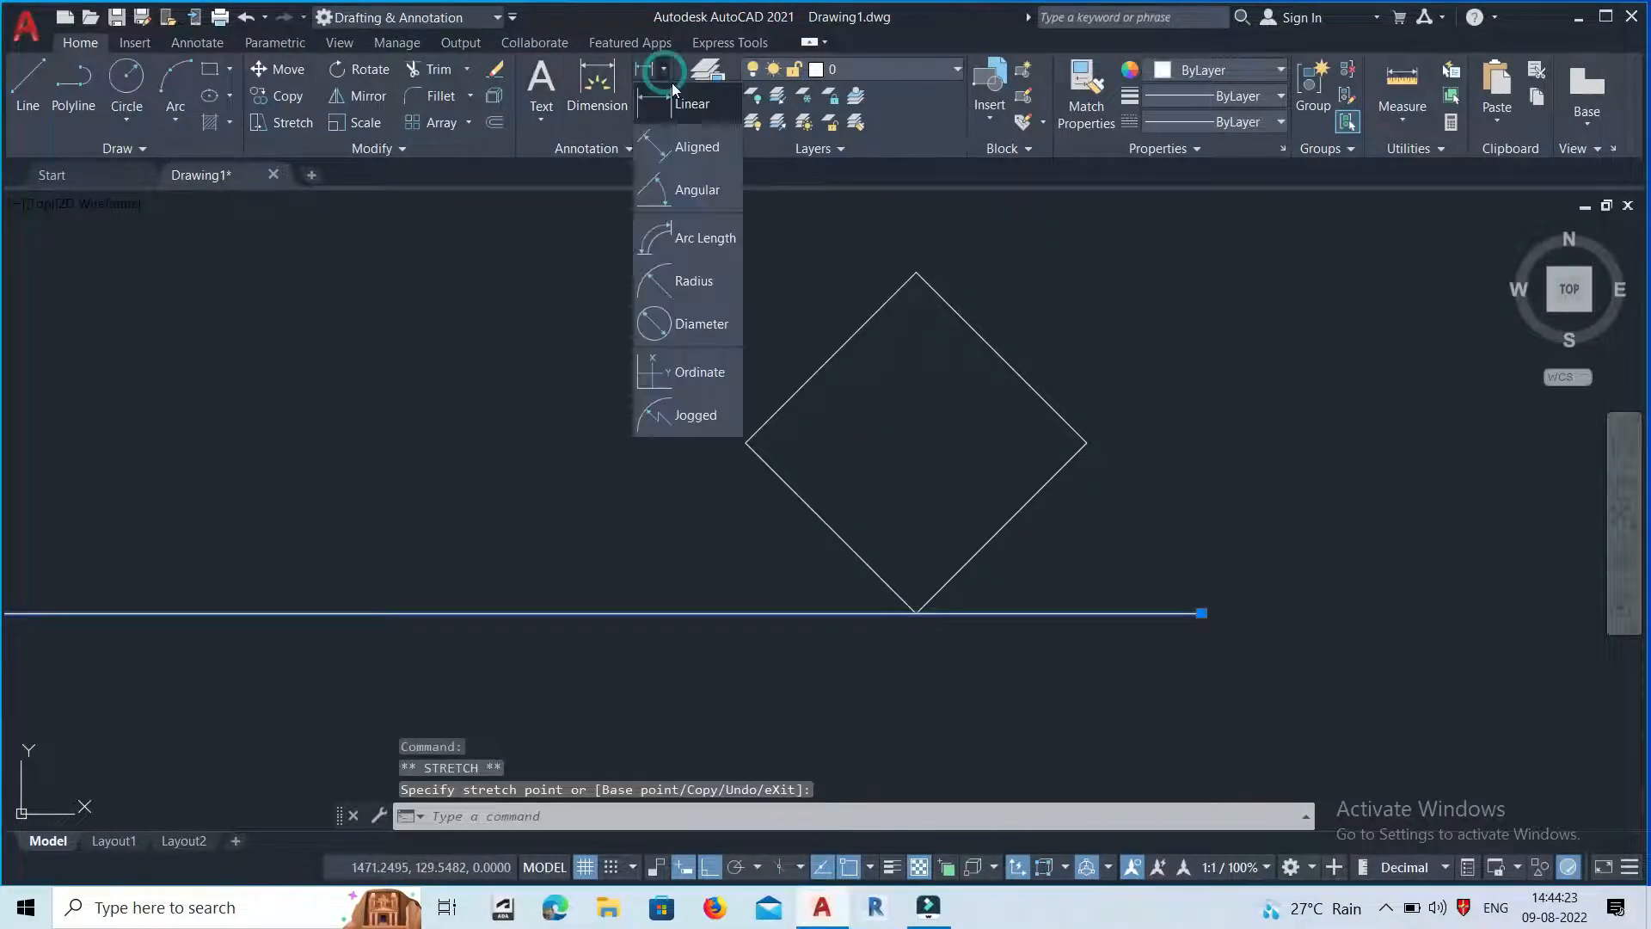
pyautogui.click(700, 189)
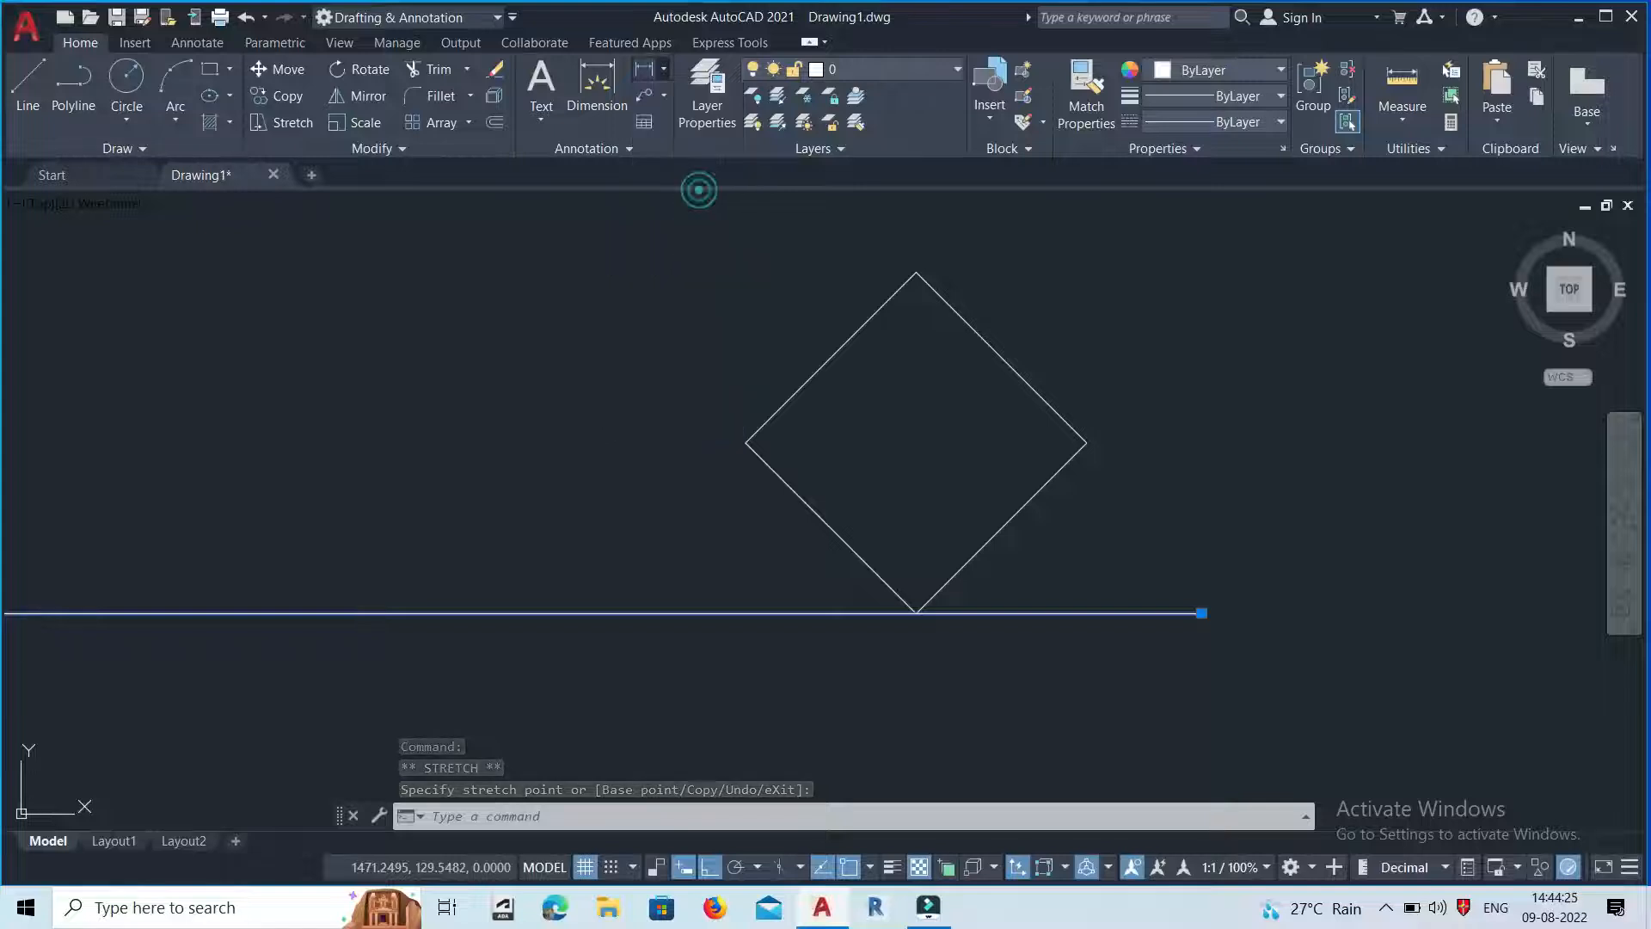
pyautogui.click(1017, 513)
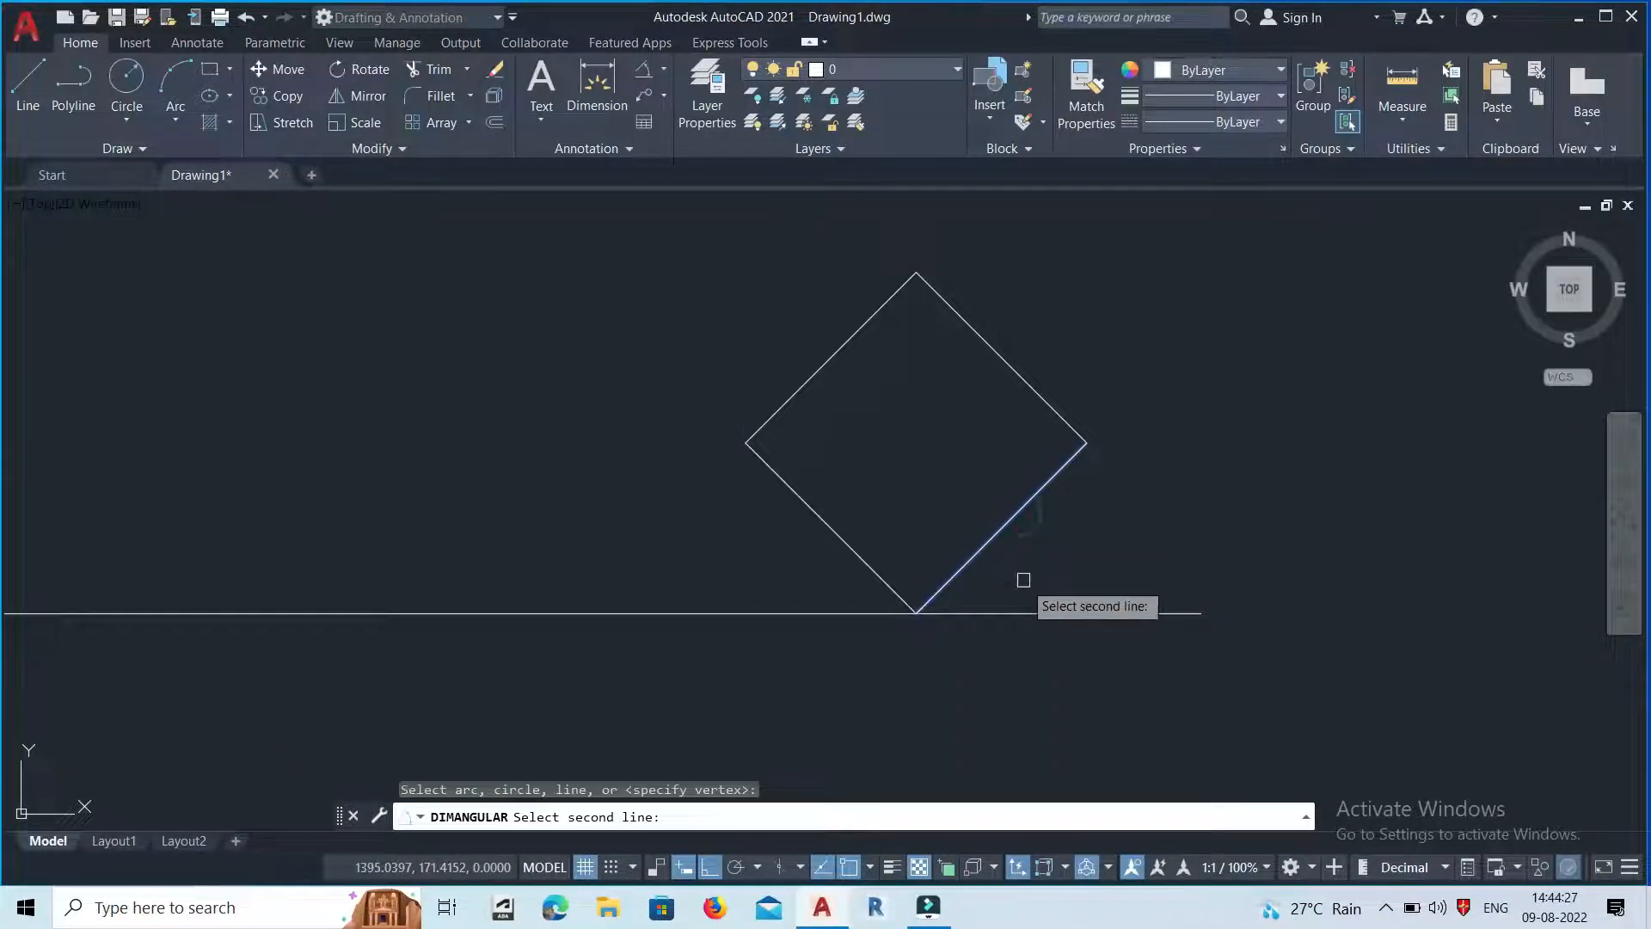
pyautogui.click(1033, 608)
pyautogui.click(1015, 571)
# Erase the angular dimension between the rotated square and the line.
pyautogui.scroll(4, 1013, 571)
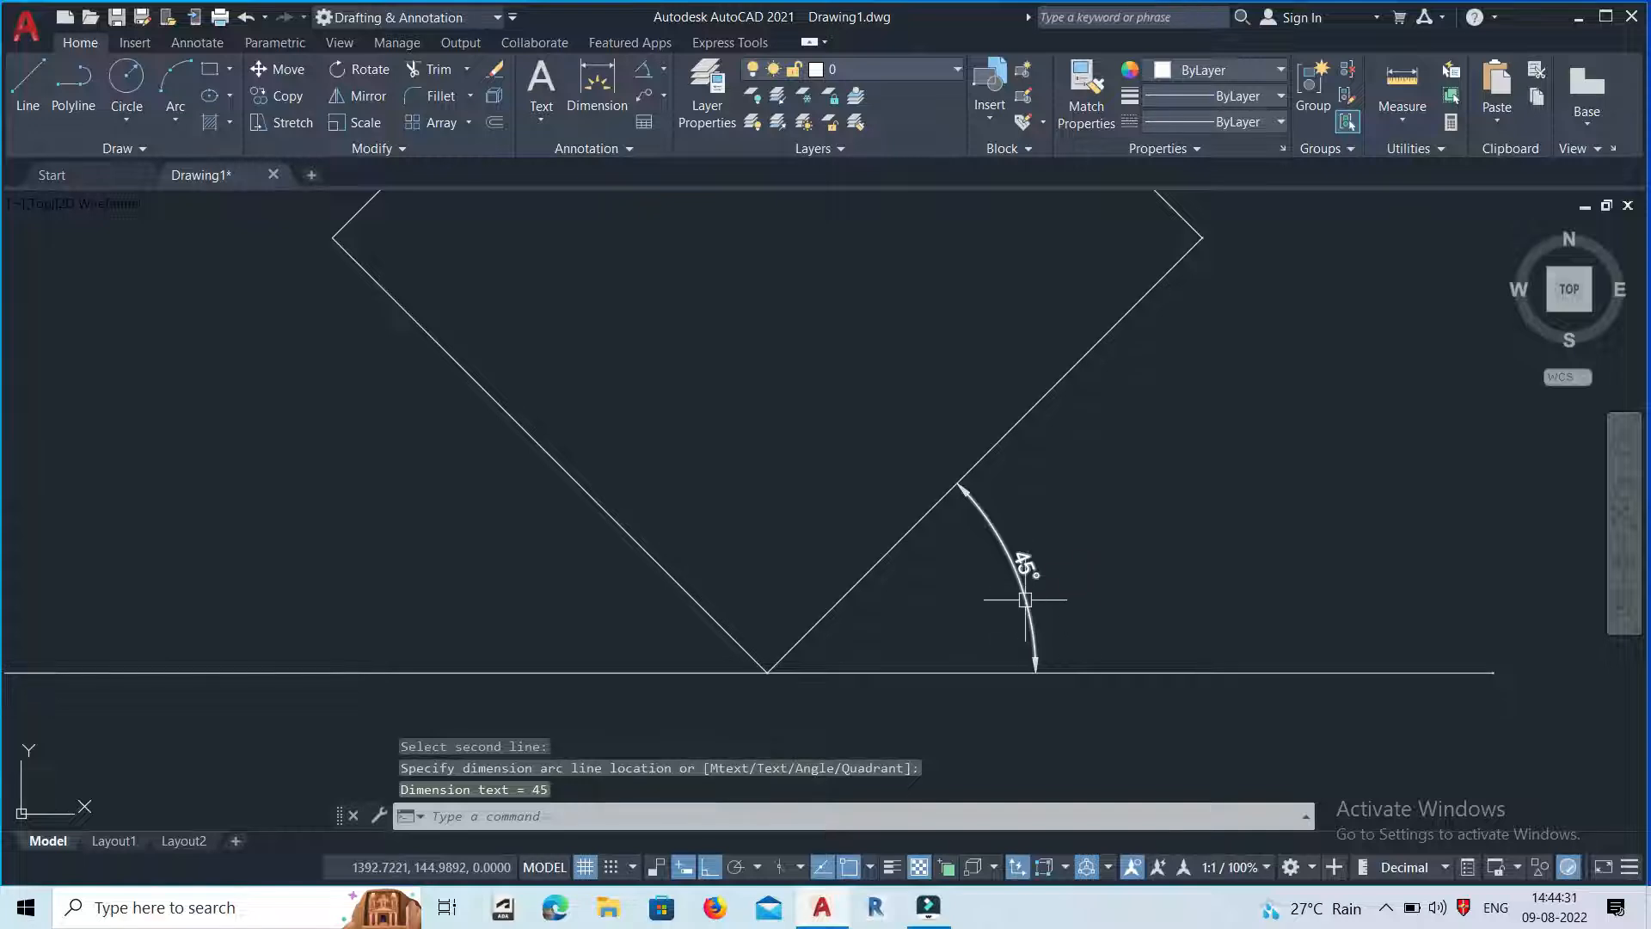
pyautogui.click(1027, 595)
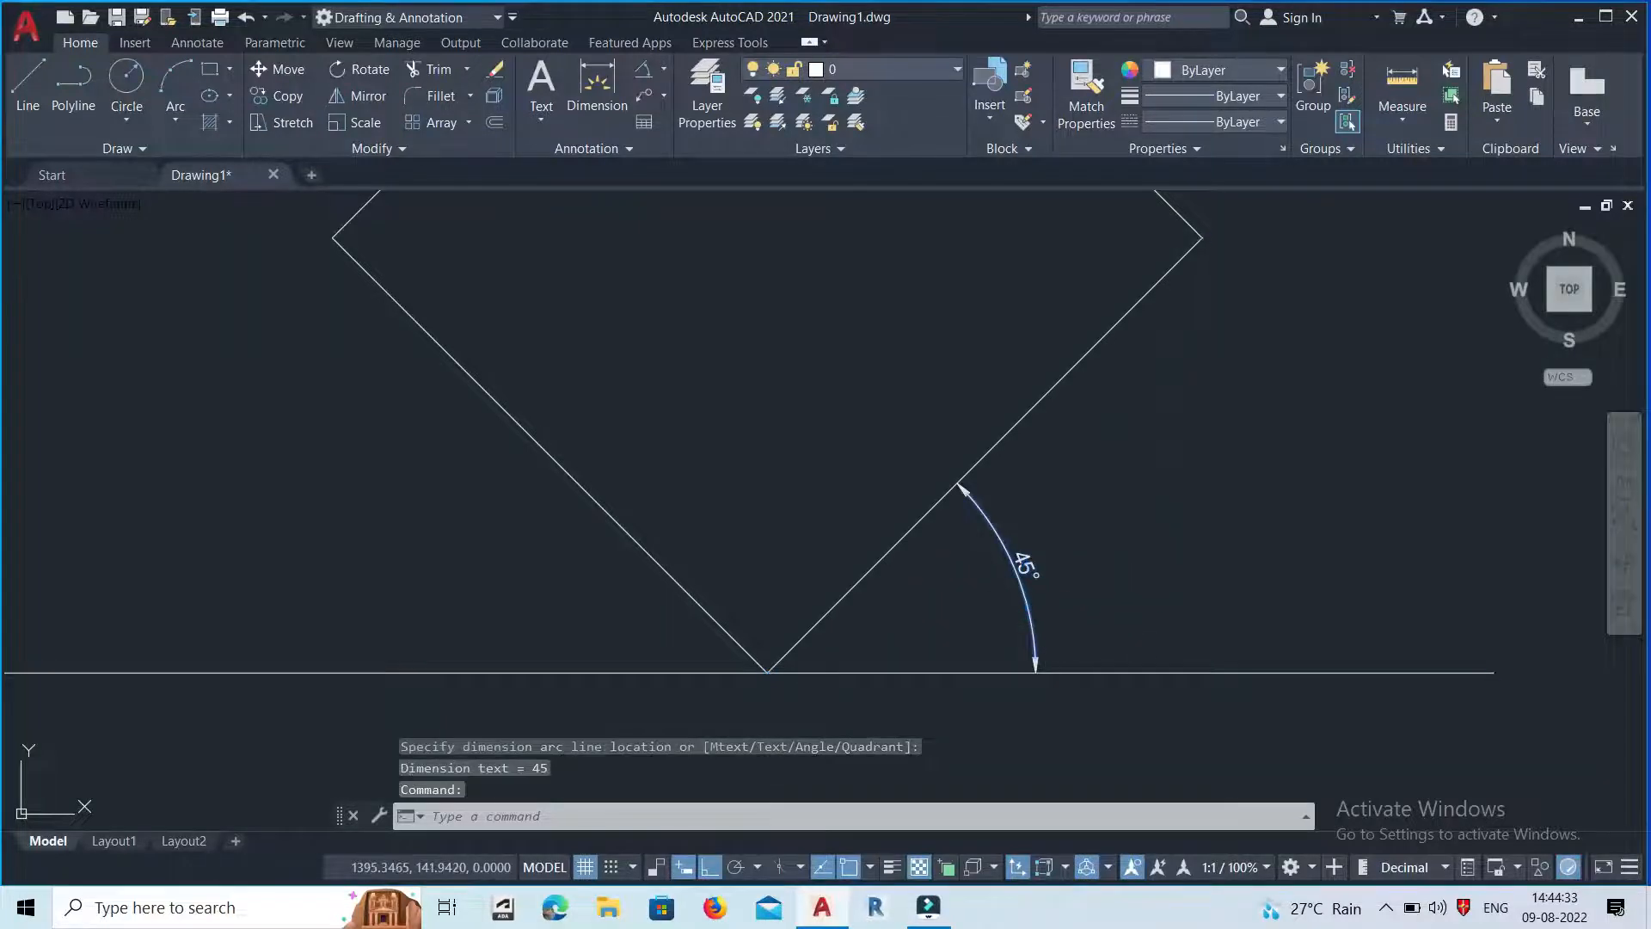
pyautogui.press('Delete')
pyautogui.scroll(-4, 911, 661)
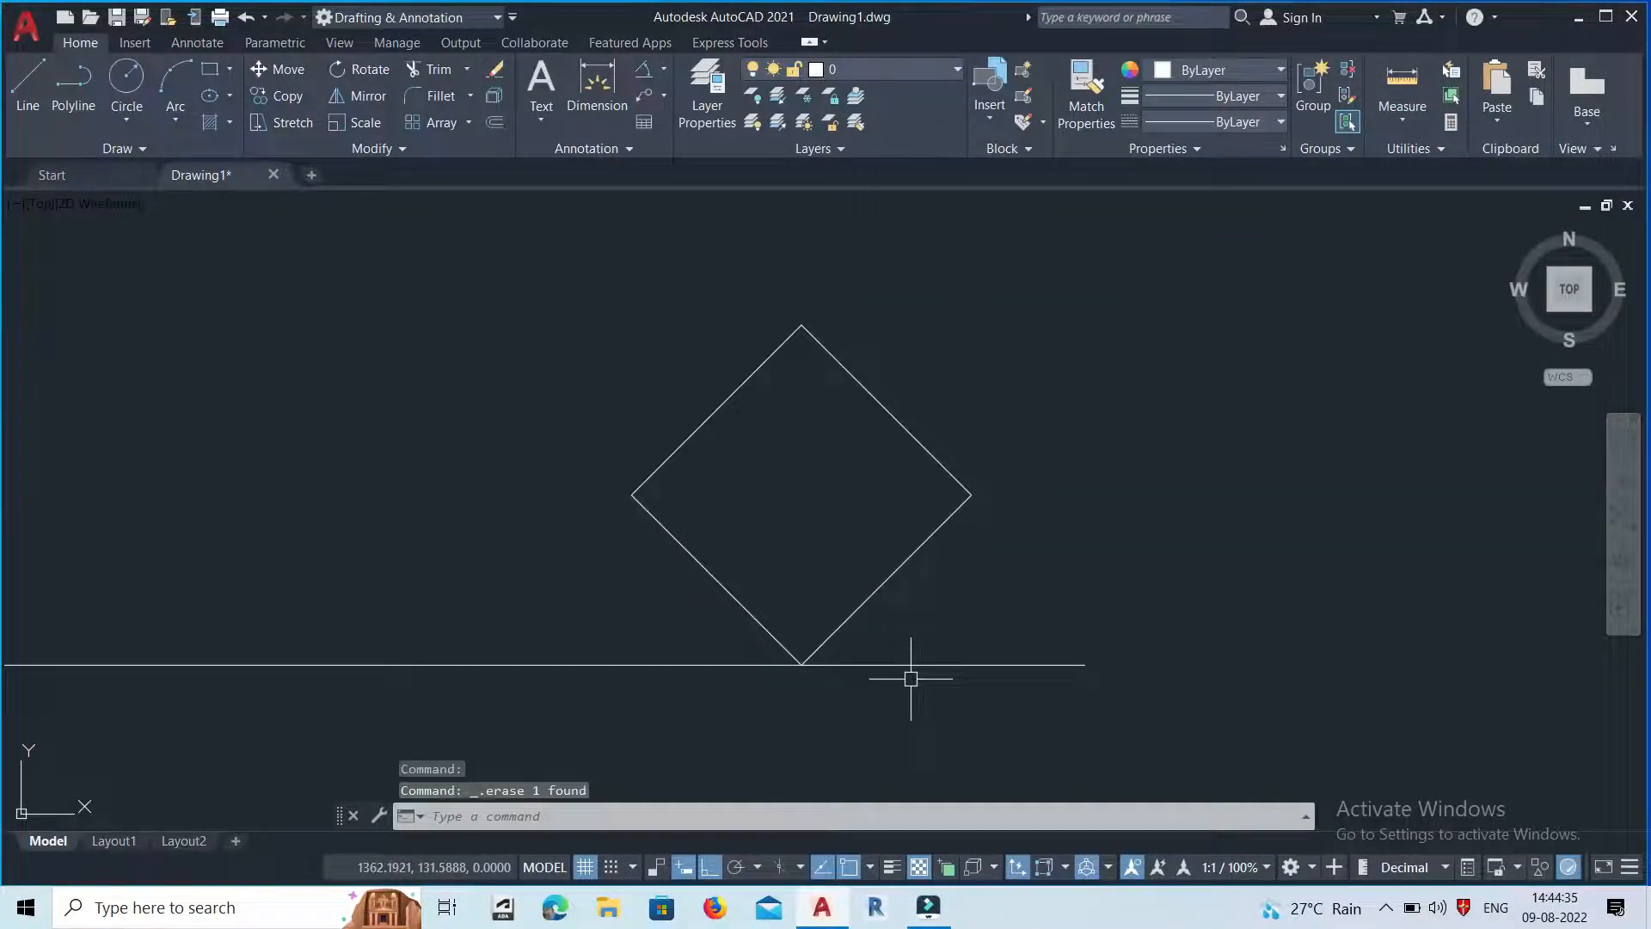
# Undo the dimension edits, the line stretch and the square's rotation.
pyautogui.hotkey('ctrl', 'z')
pyautogui.hotkey('ctrl', 'z')
pyautogui.hotkey('ctrl', 'z')
pyautogui.hotkey('ctrl', 'z')
pyautogui.hotkey('ctrl', 'z')
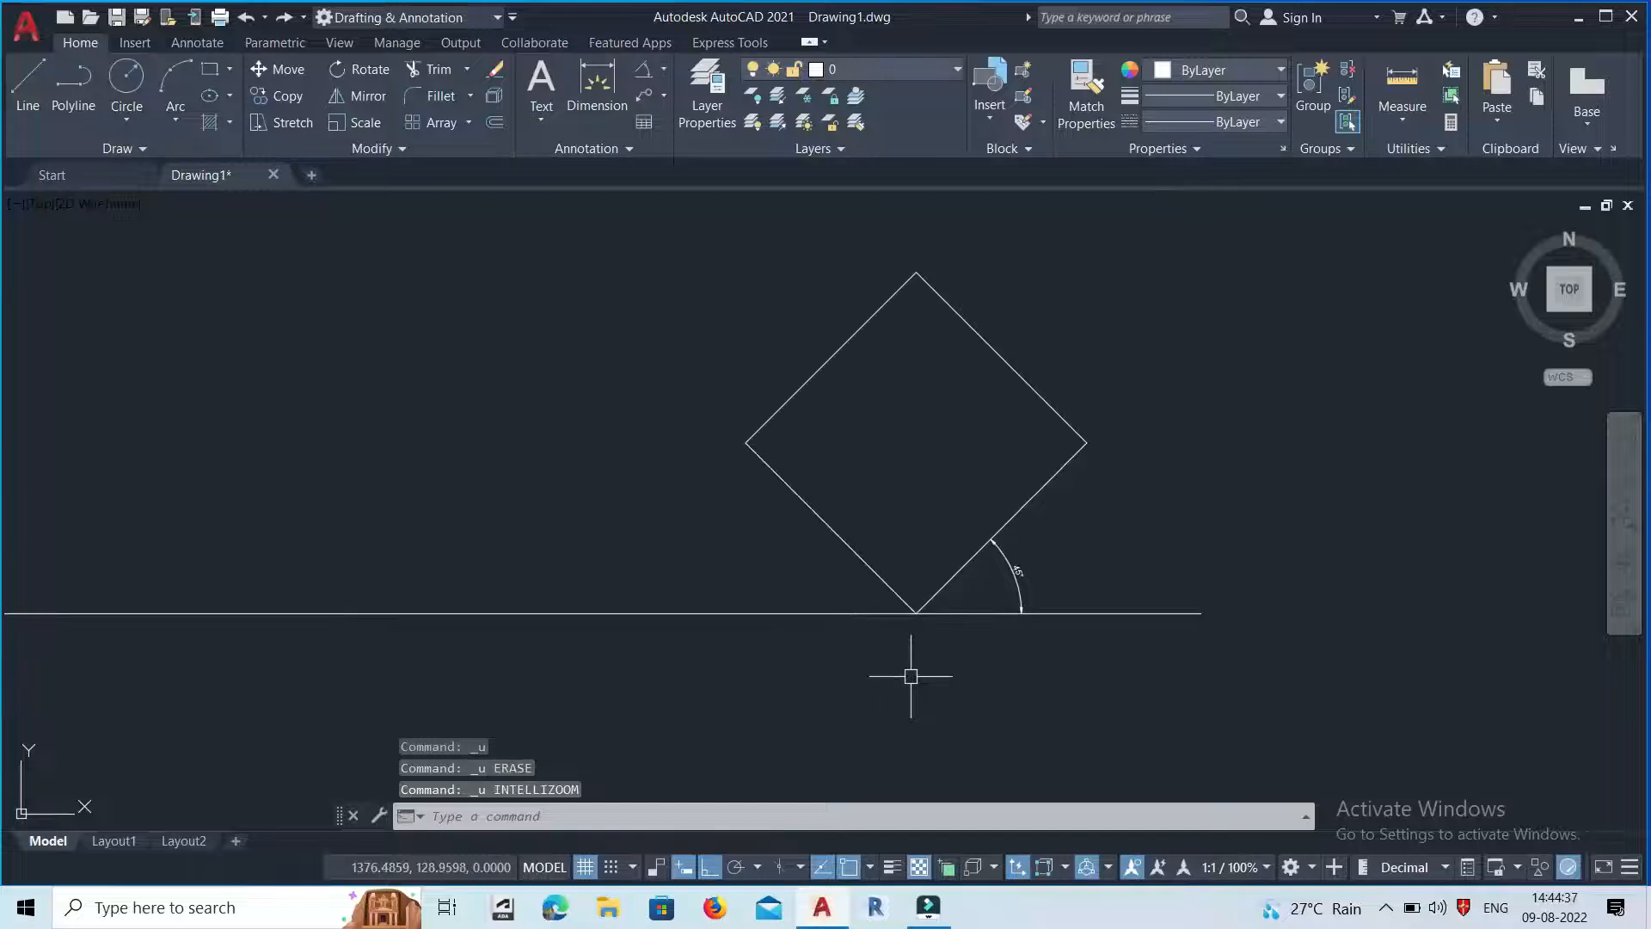
pyautogui.hotkey('ctrl', 'z')
pyautogui.hotkey('ctrl', 'z')
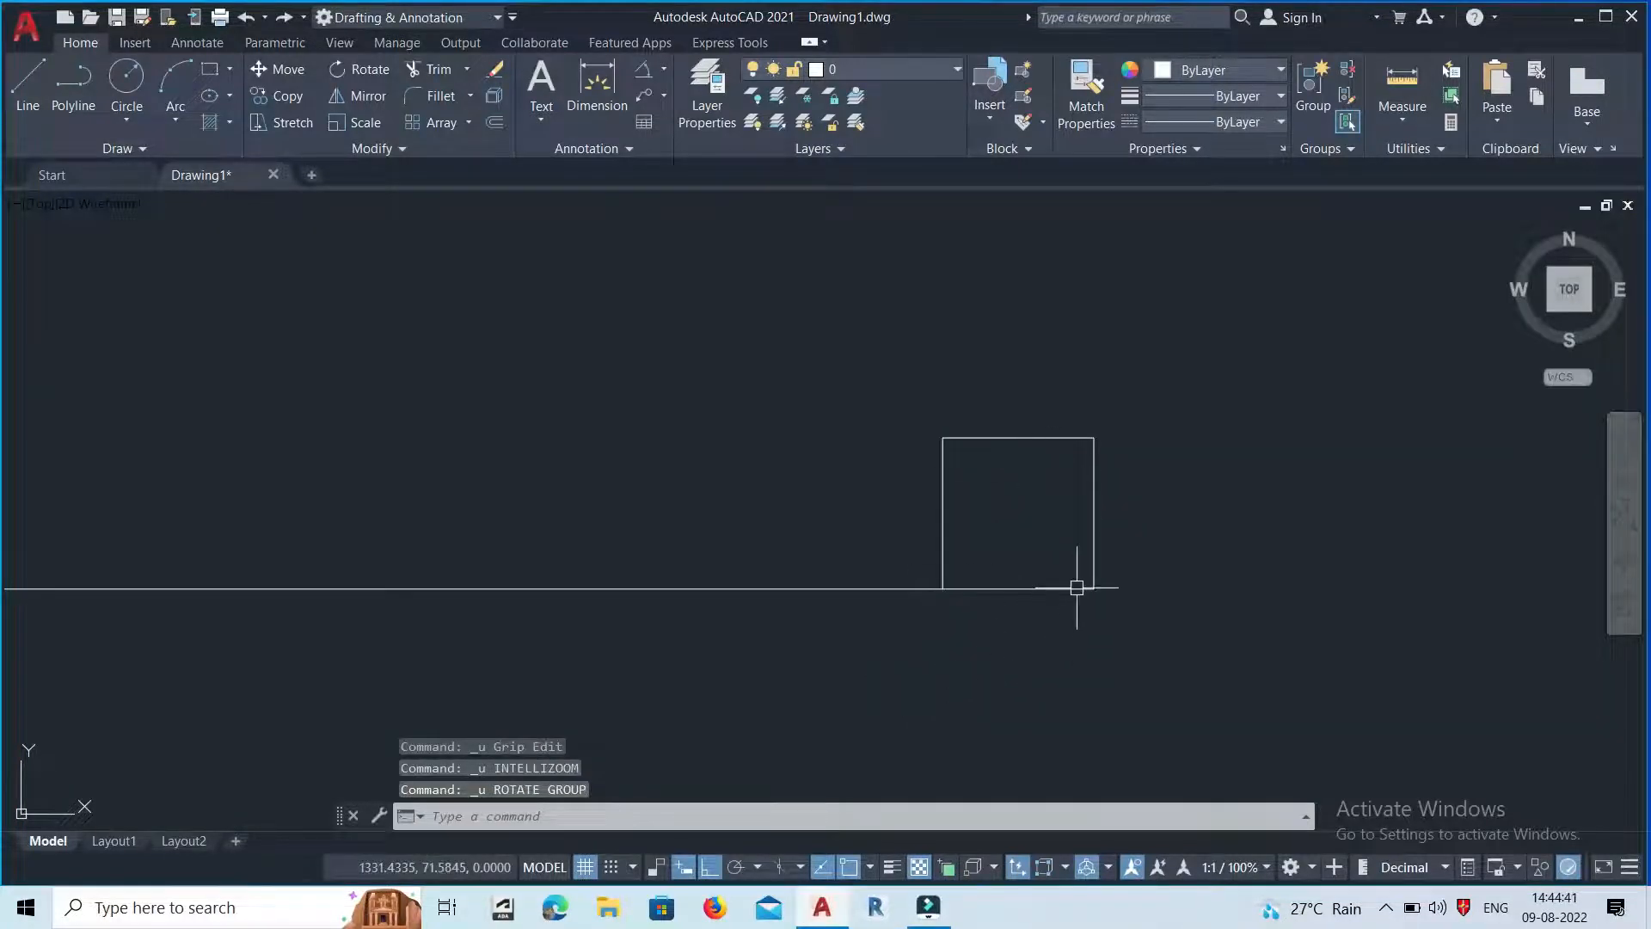
# Rotate a copy of the square by 45 degrees about its lower-left corner, using the Copy option and keeping the original.
pyautogui.scroll(2, 1106, 530)
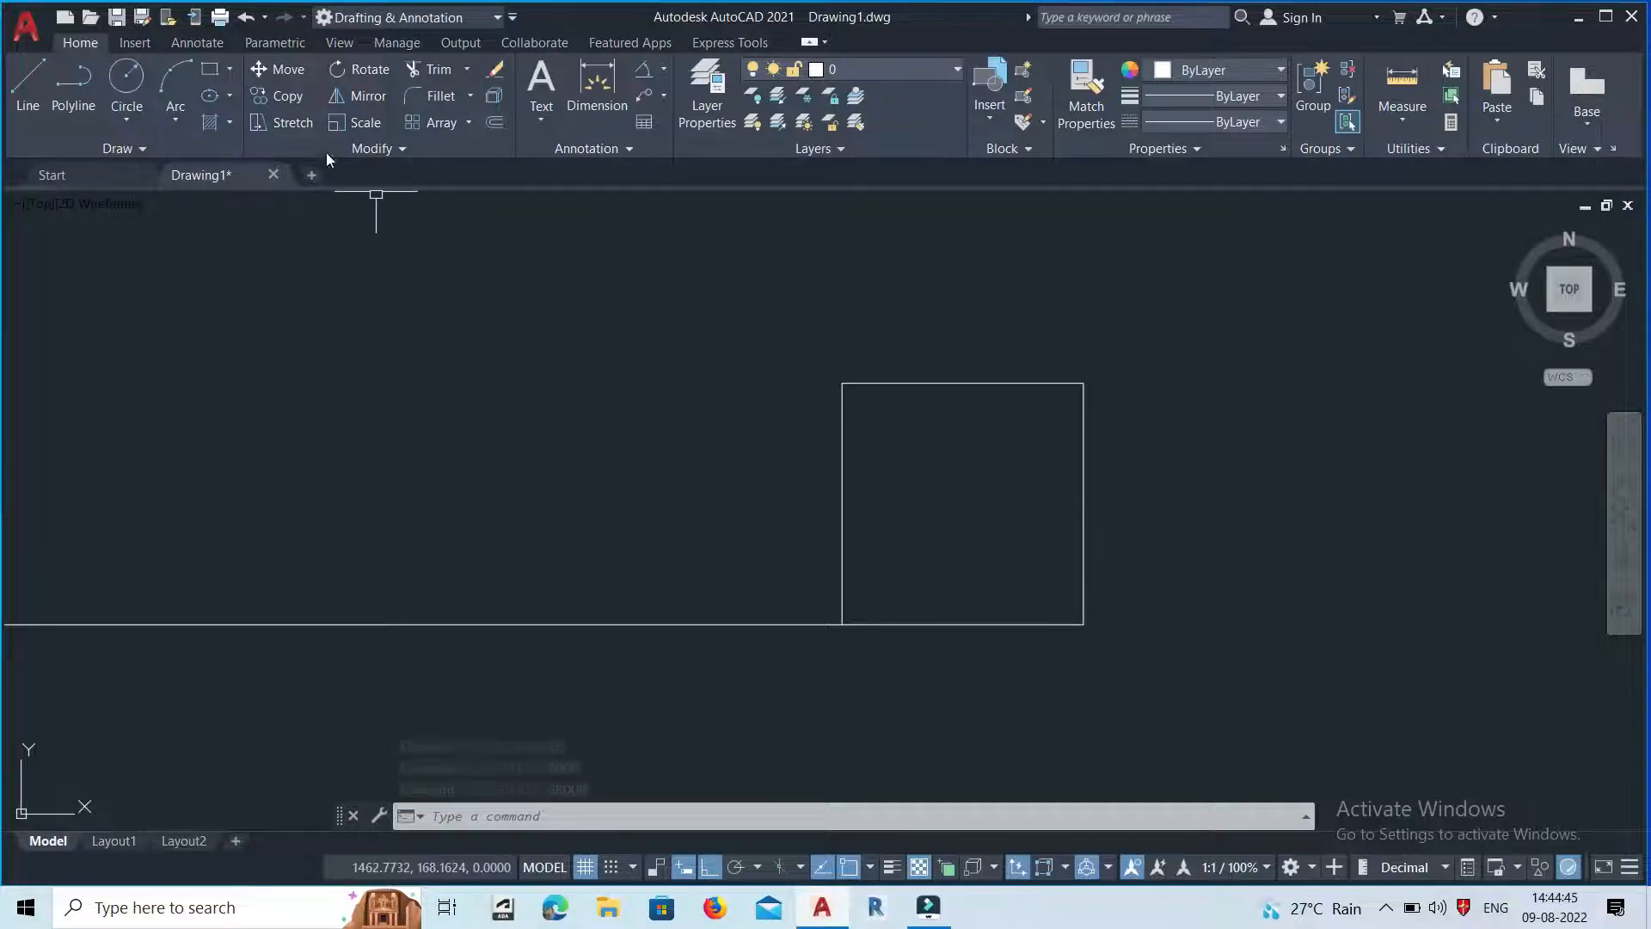
pyautogui.click(341, 75)
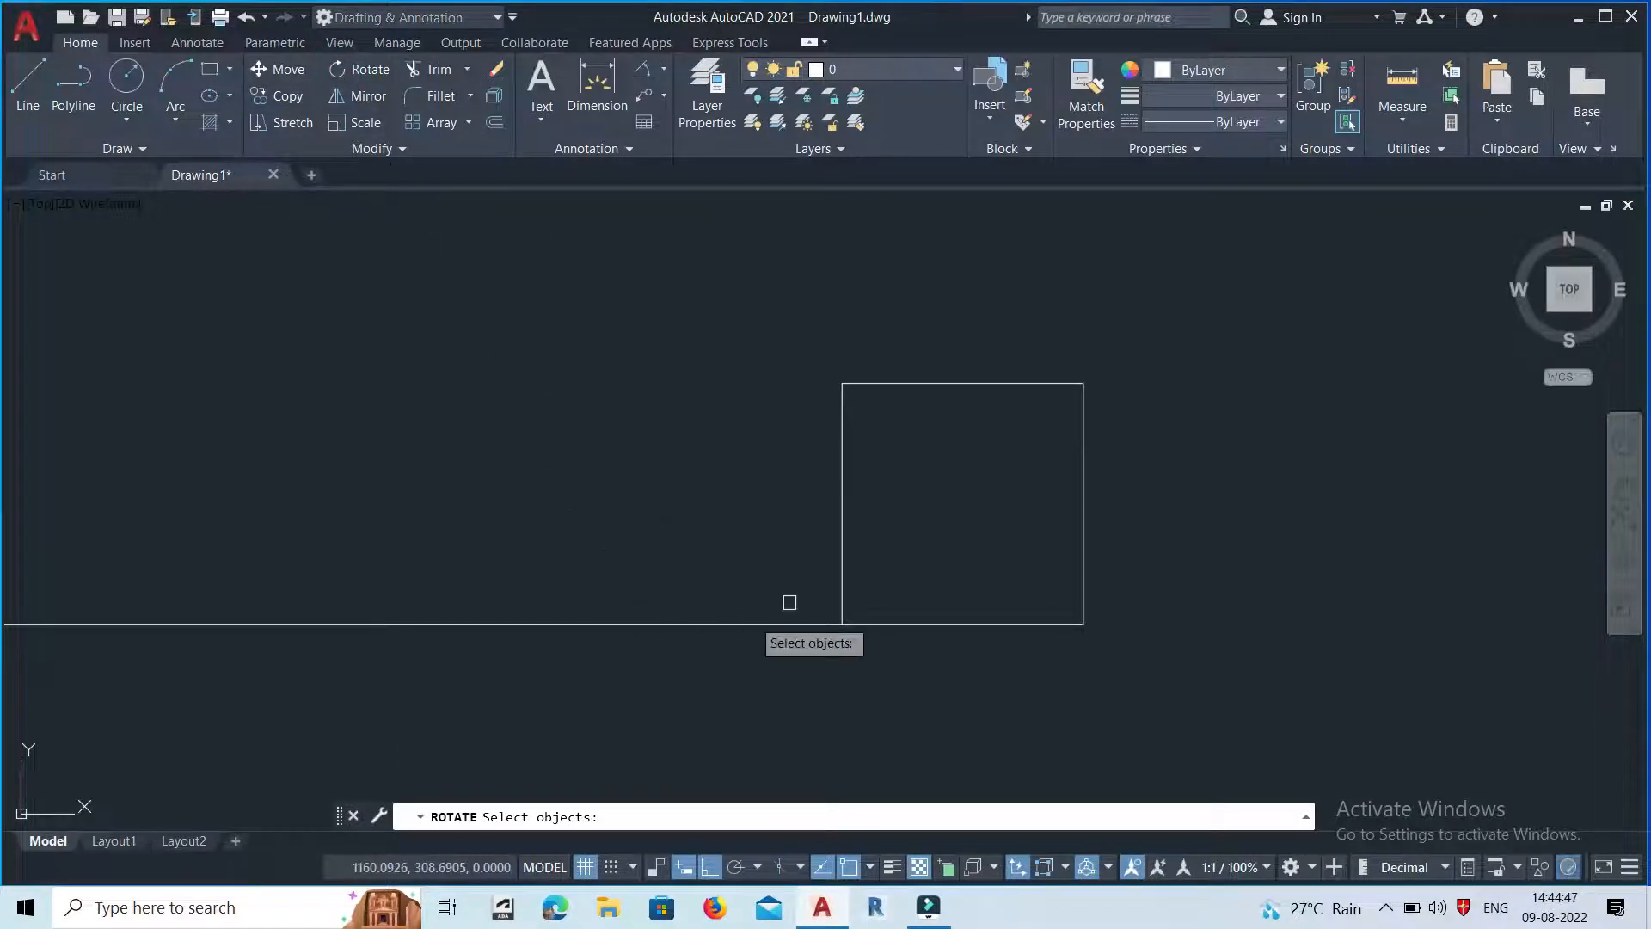
pyautogui.click(843, 512)
pyautogui.press('Return')
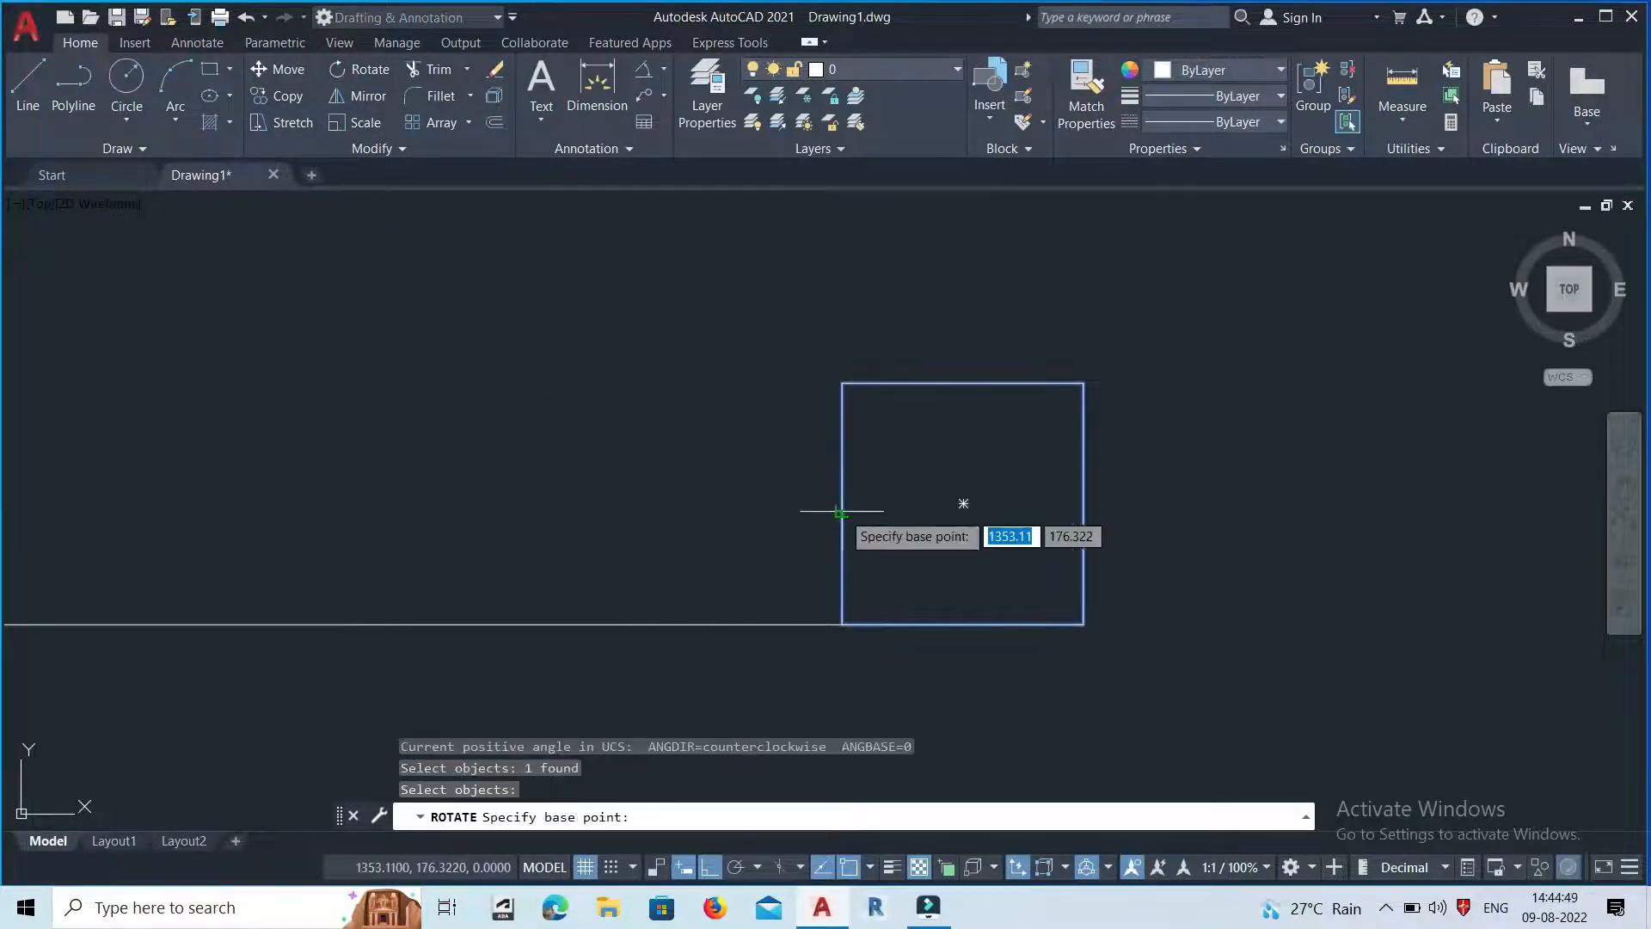
pyautogui.click(839, 625)
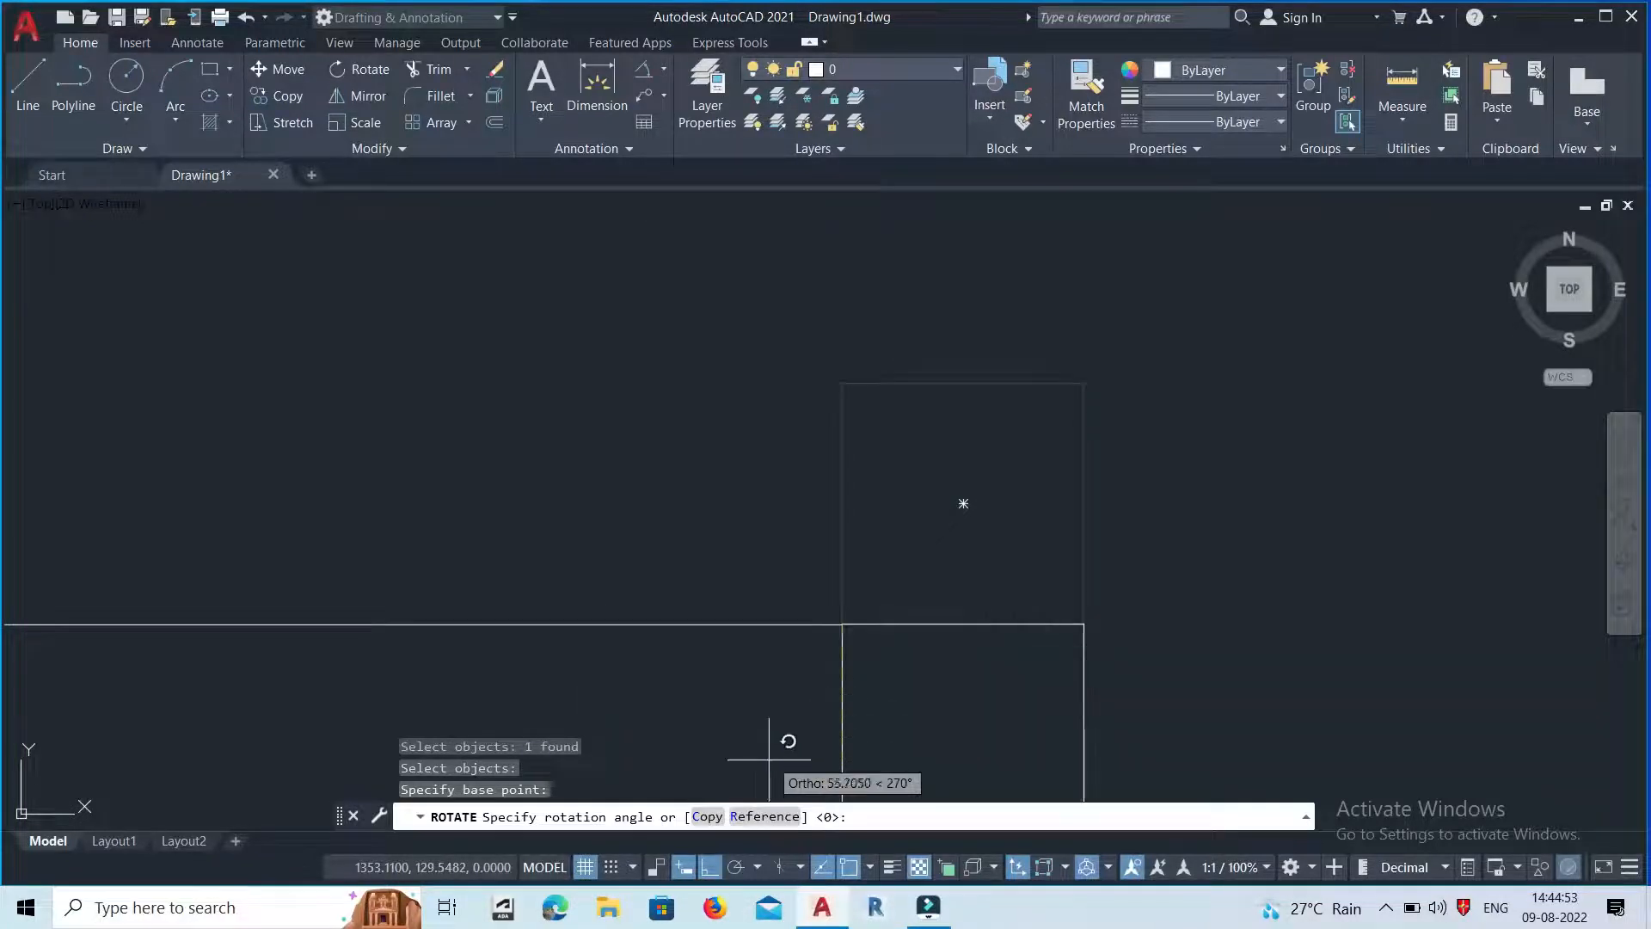
pyautogui.click(709, 817)
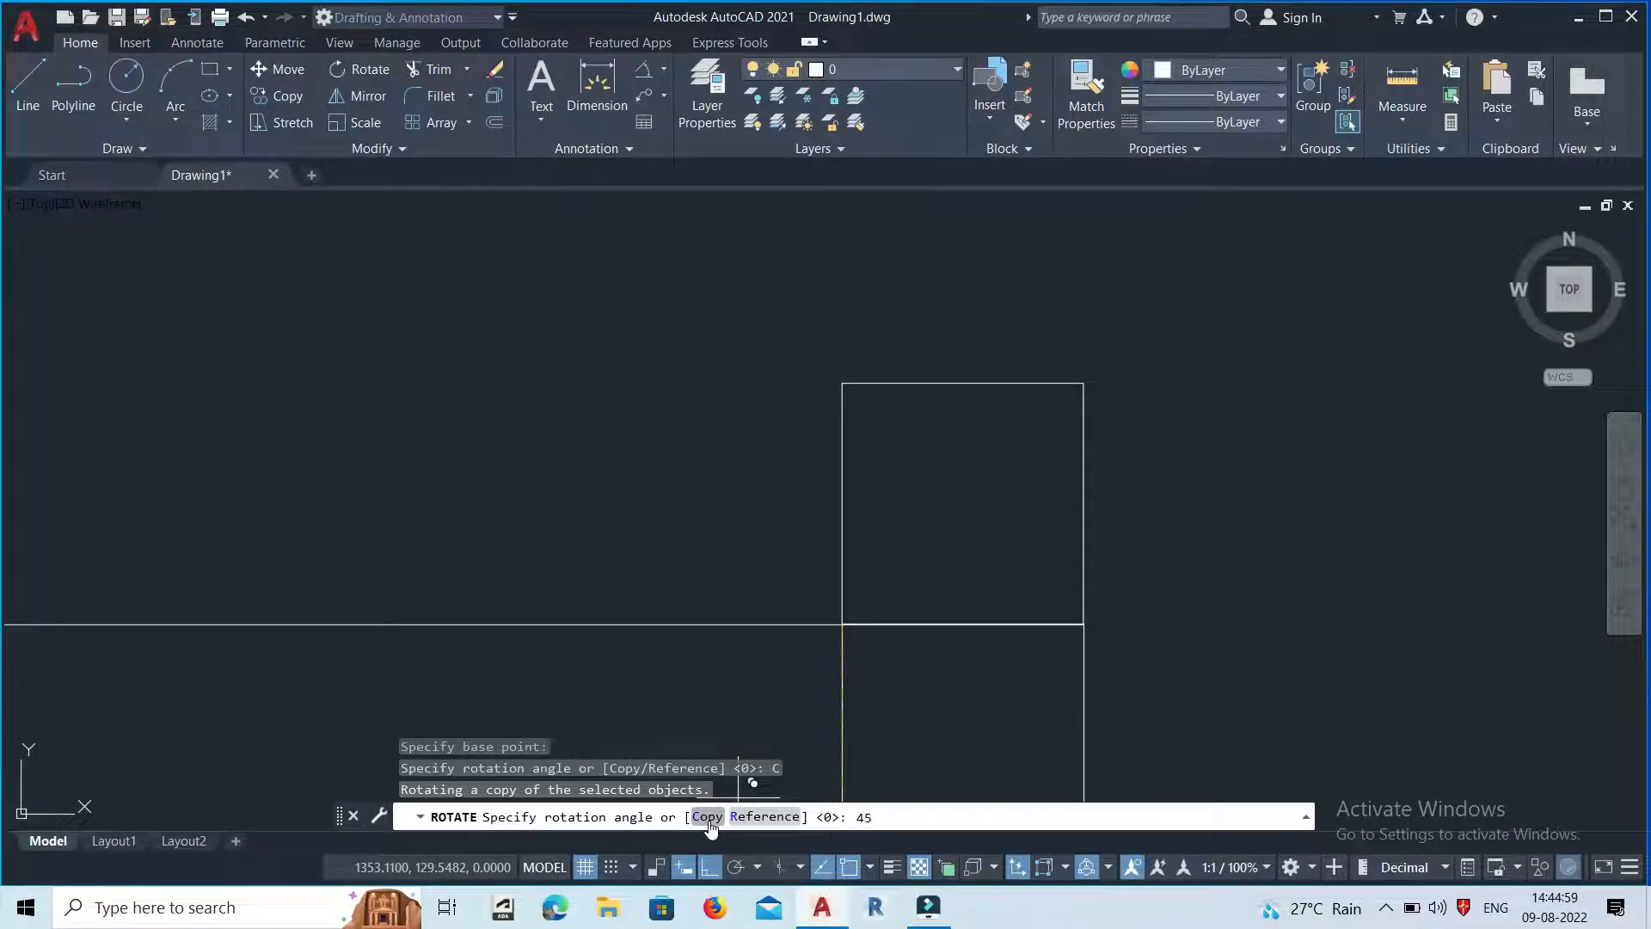
pyautogui.write('45')
pyautogui.press('Return')
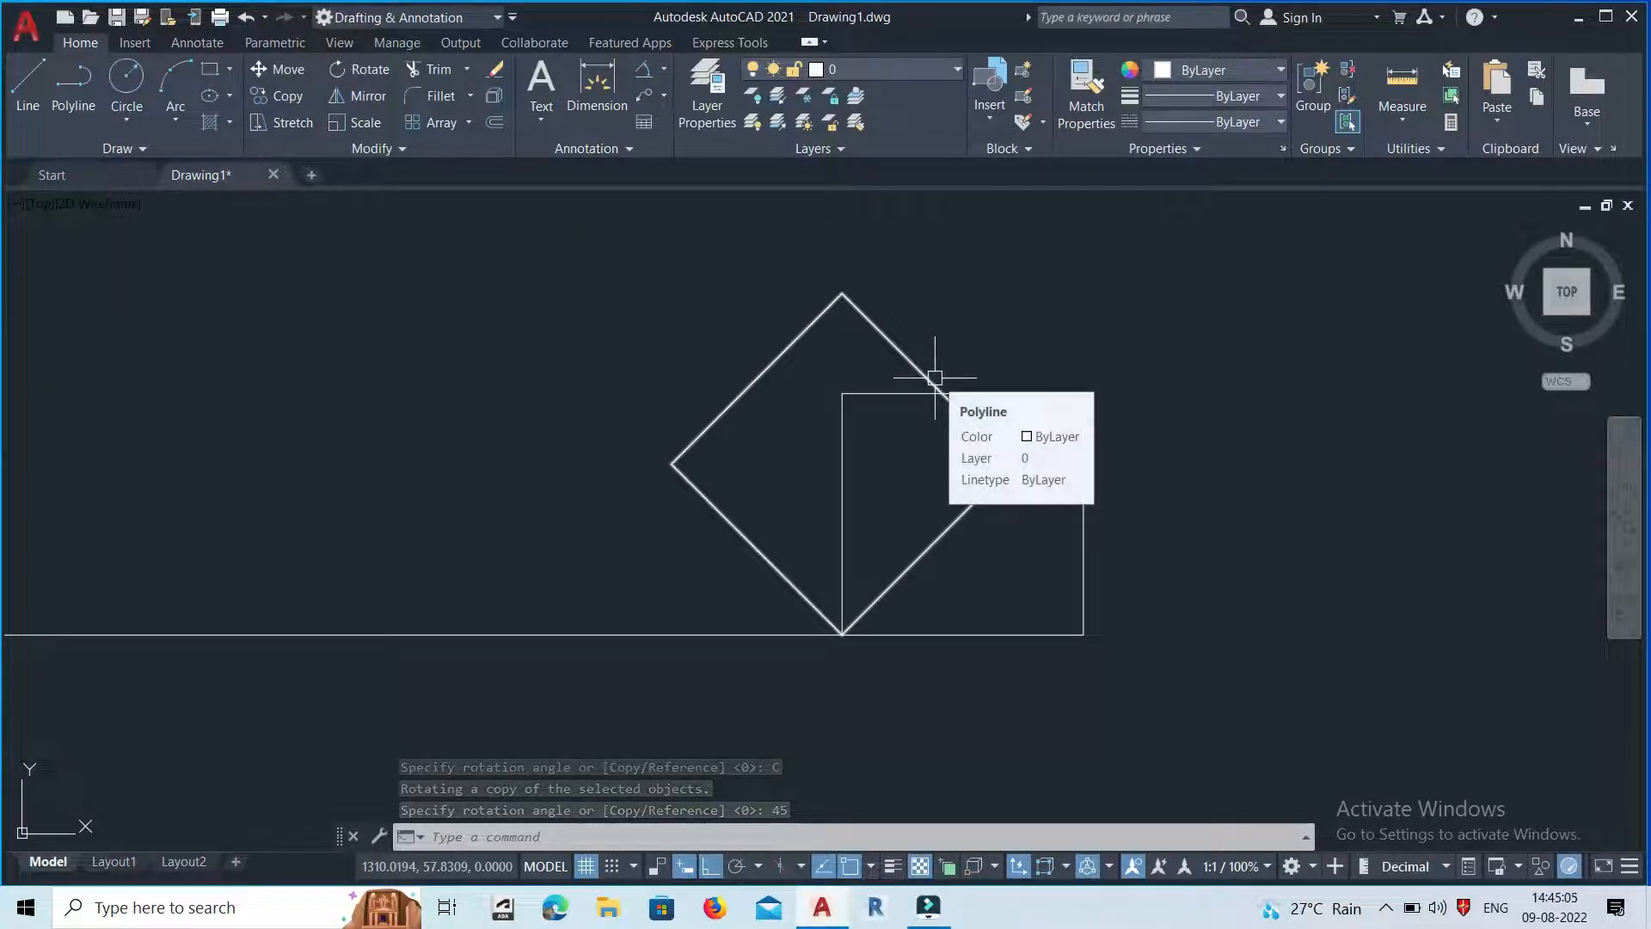
# Erase the rotated copy of the square and the horizontal line.
pyautogui.scroll(-2, 866, 487)
pyautogui.scroll(2, 866, 488)
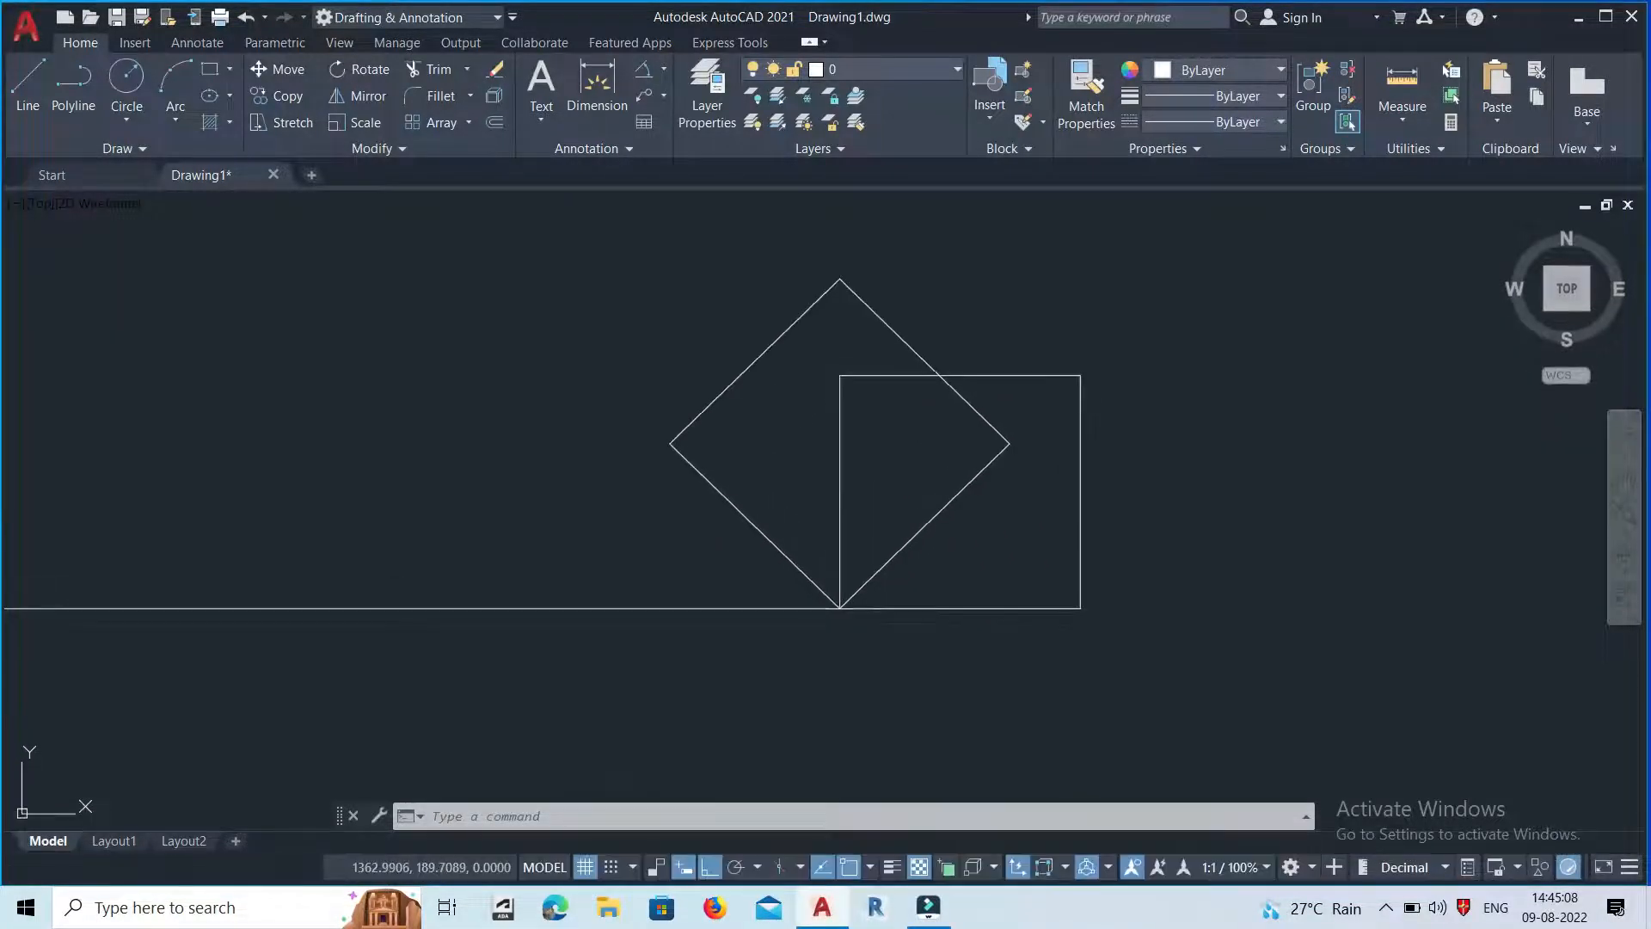
pyautogui.click(925, 524)
pyautogui.click(926, 526)
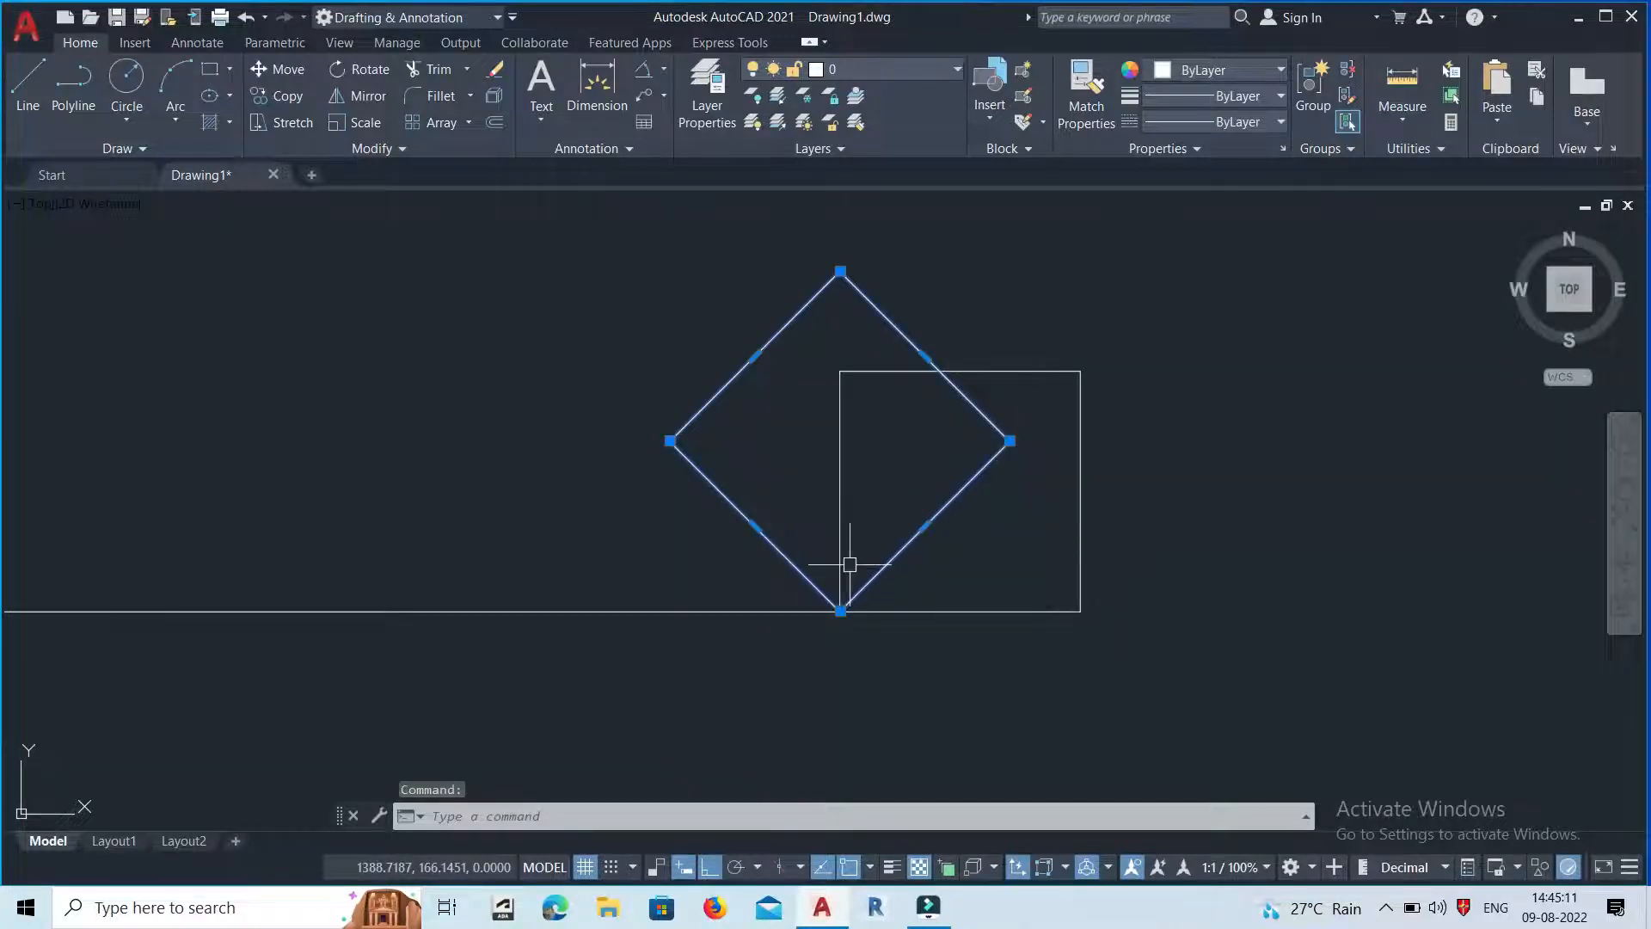
pyautogui.press('Delete')
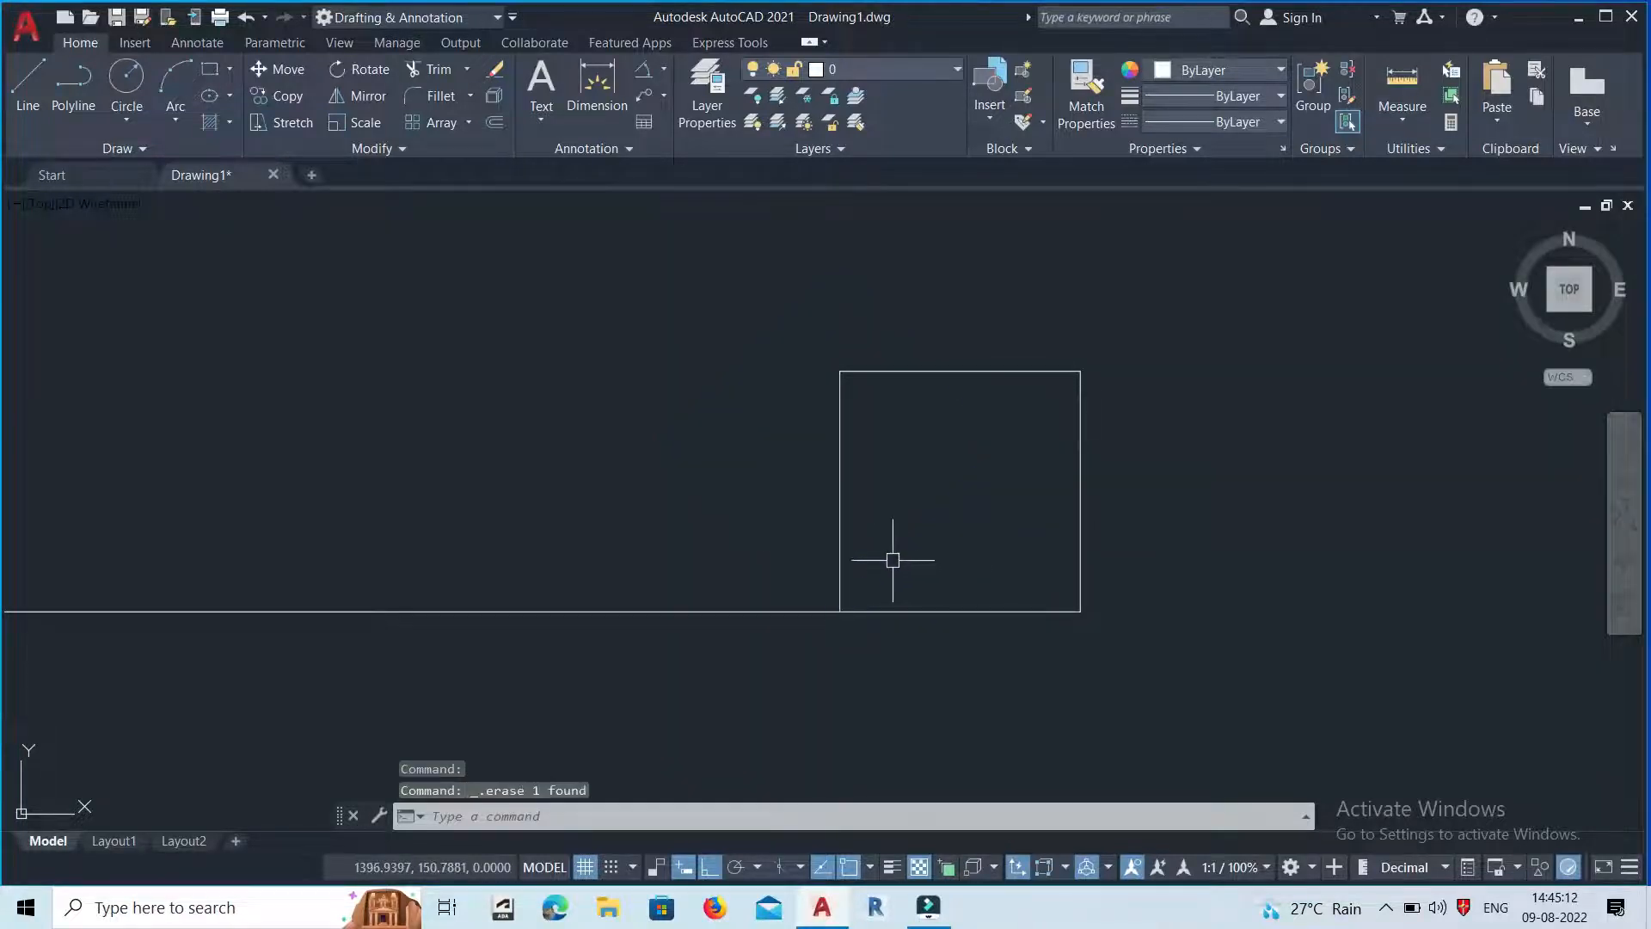
pyautogui.click(773, 612)
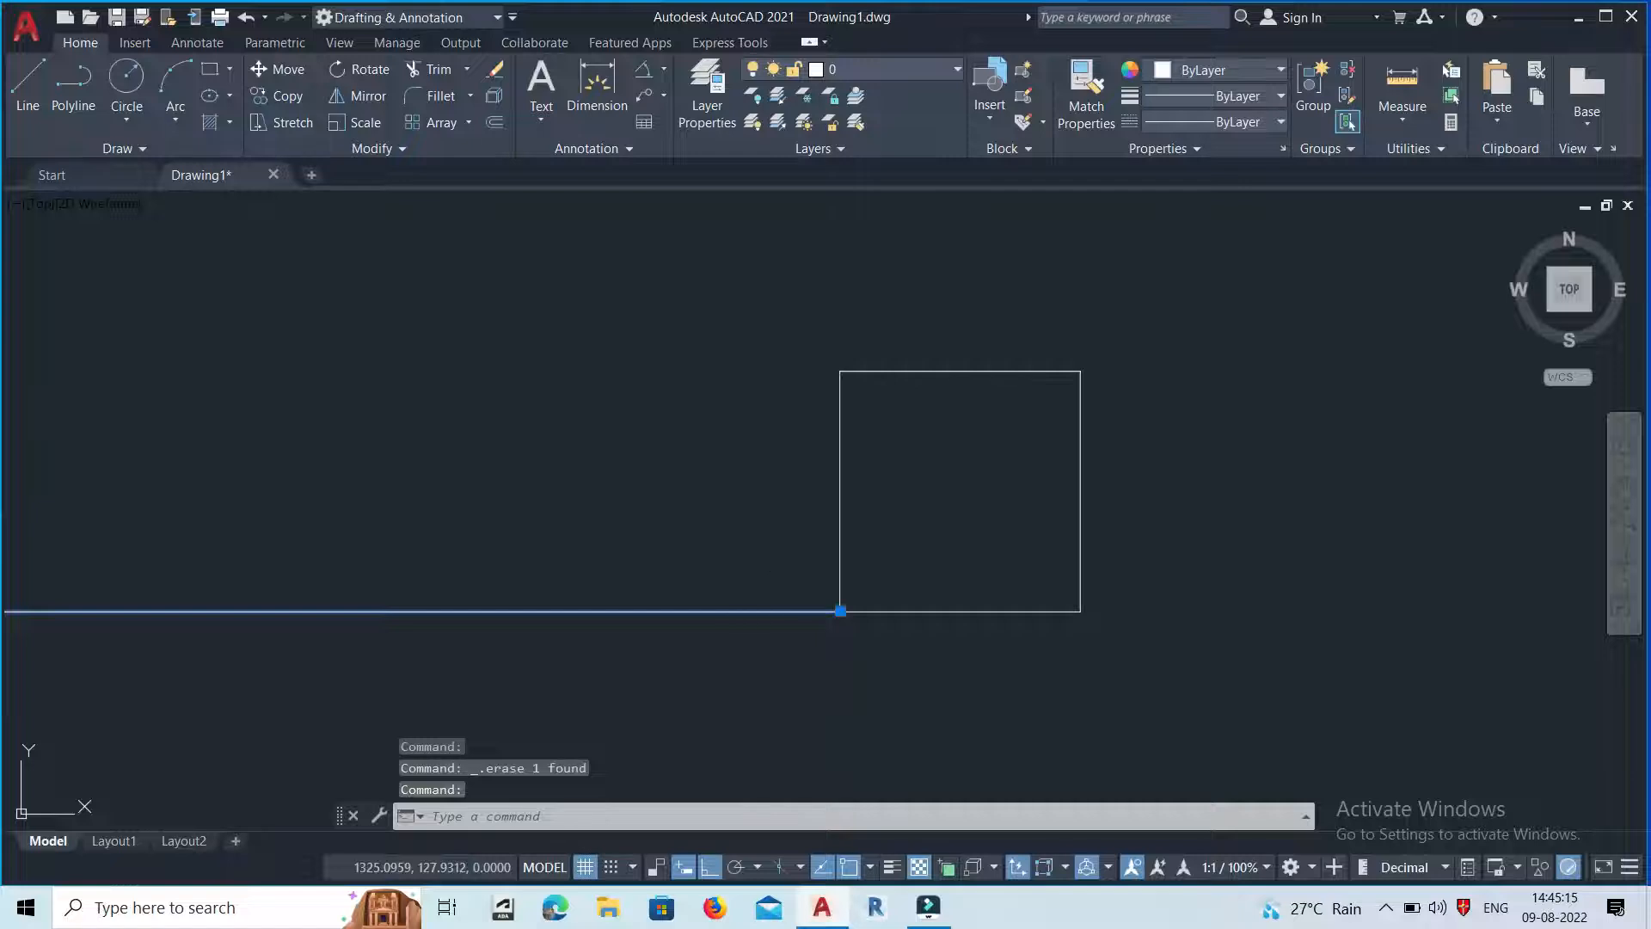
pyautogui.press('Delete')
# Copy the square from its lower-left corner, placing four spaced copies in a horizontal row to its right with Ortho on.
pyautogui.scroll(-4, 661, 560)
pyautogui.scroll(4, 826, 568)
pyautogui.scroll(-1, 809, 563)
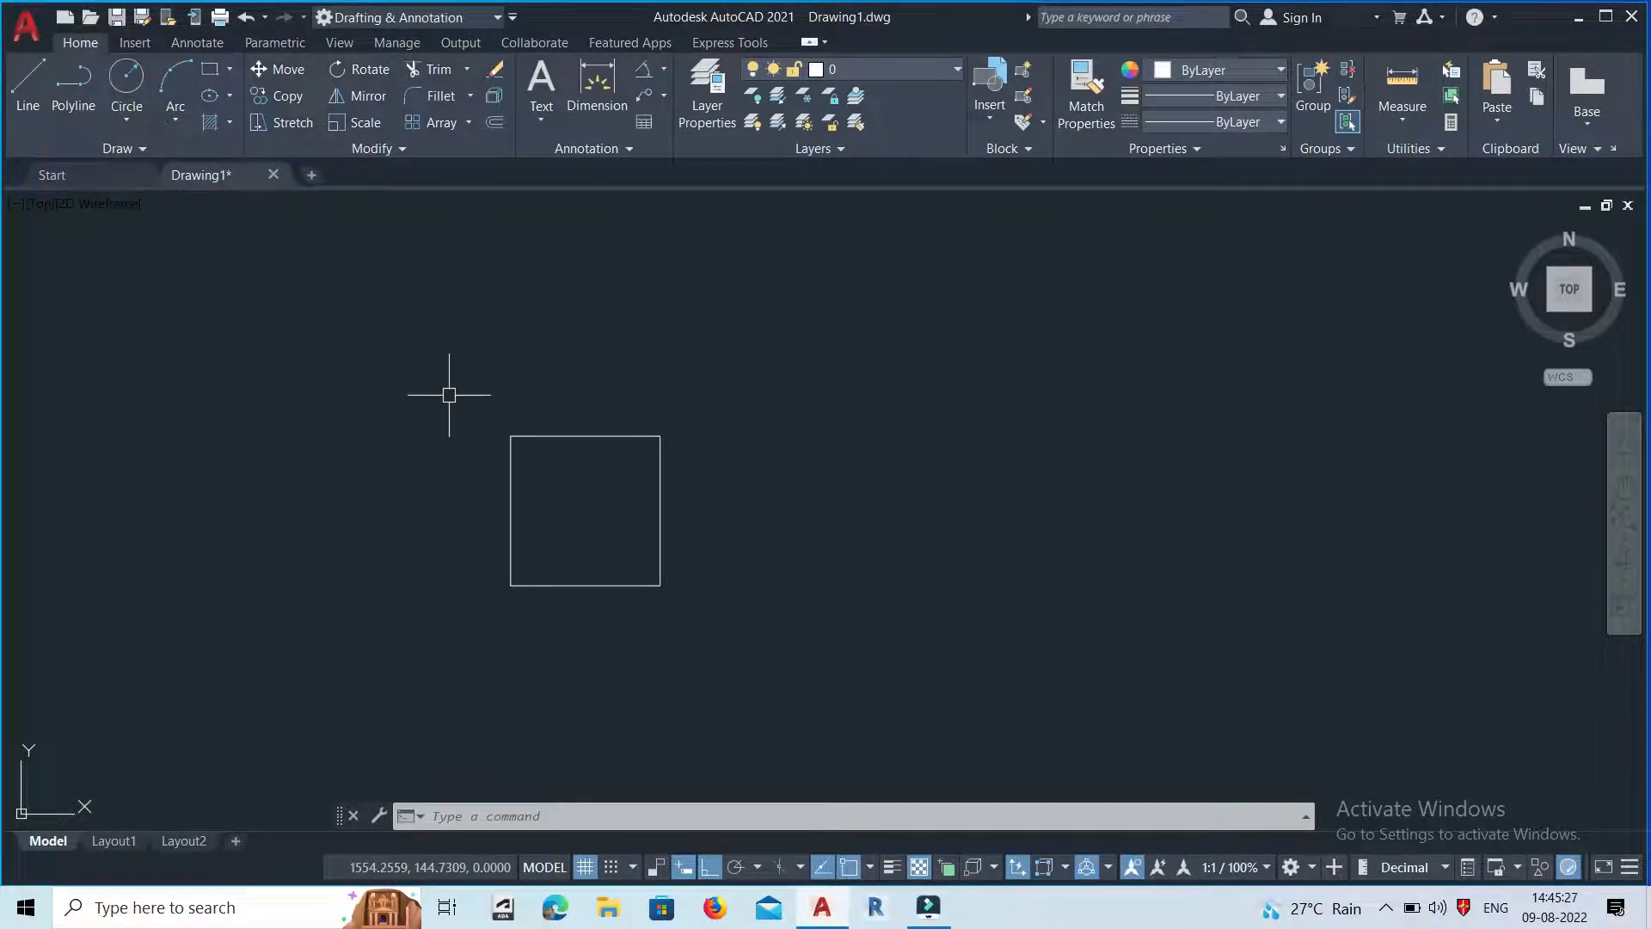
pyautogui.click(287, 97)
pyautogui.click(514, 435)
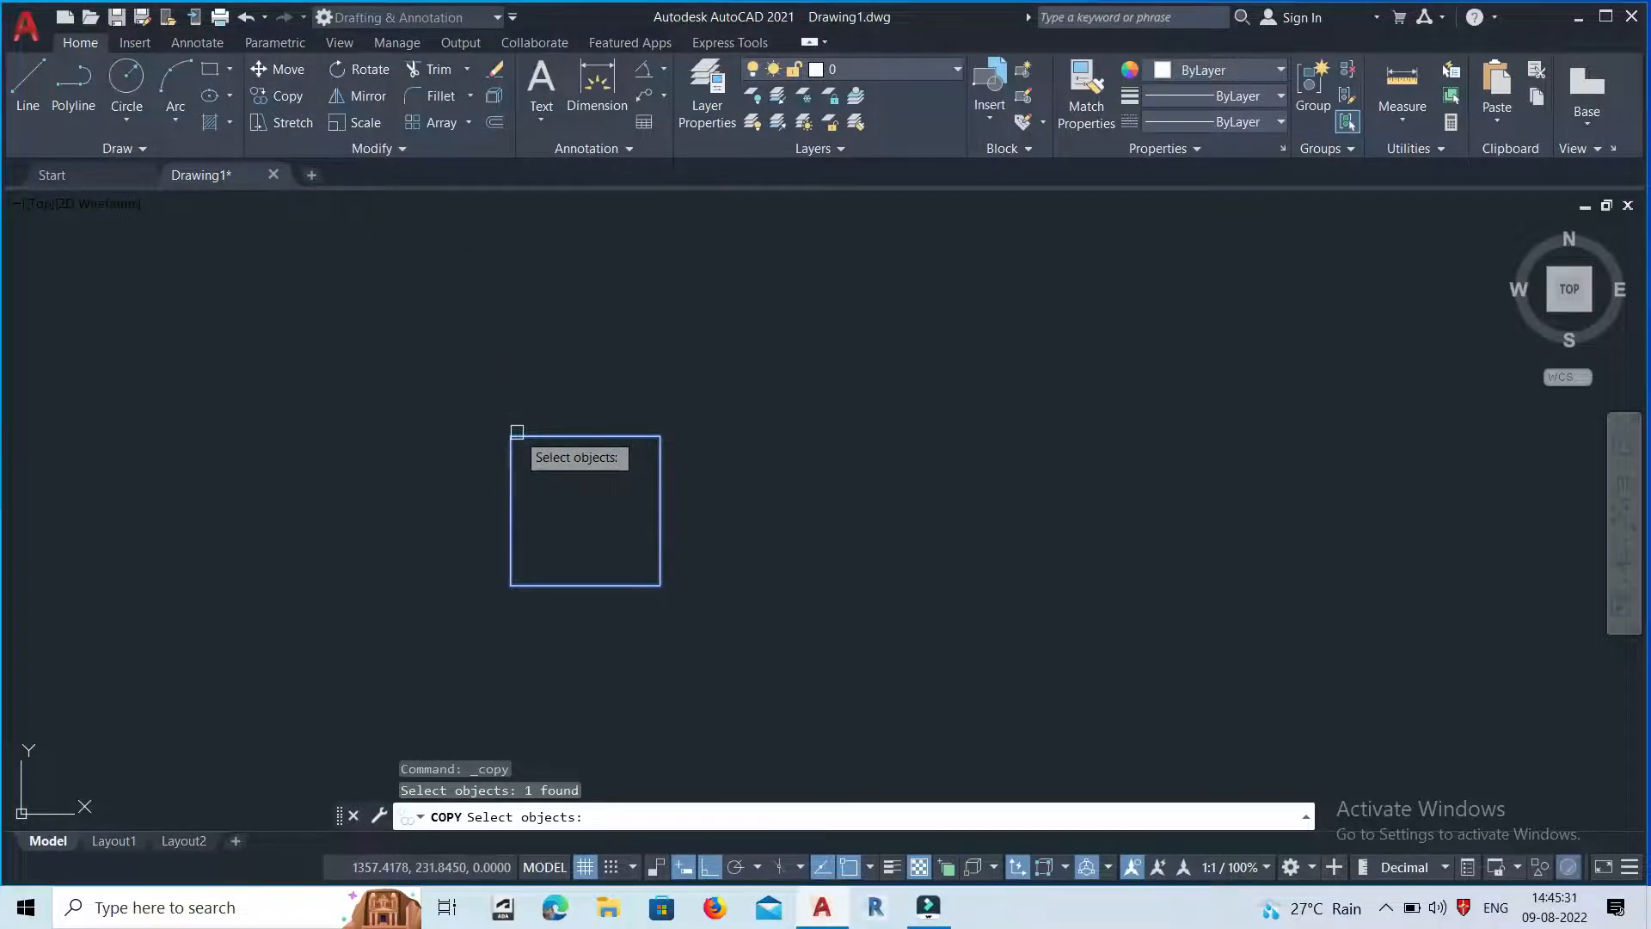
pyautogui.press('Return')
pyautogui.click(512, 586)
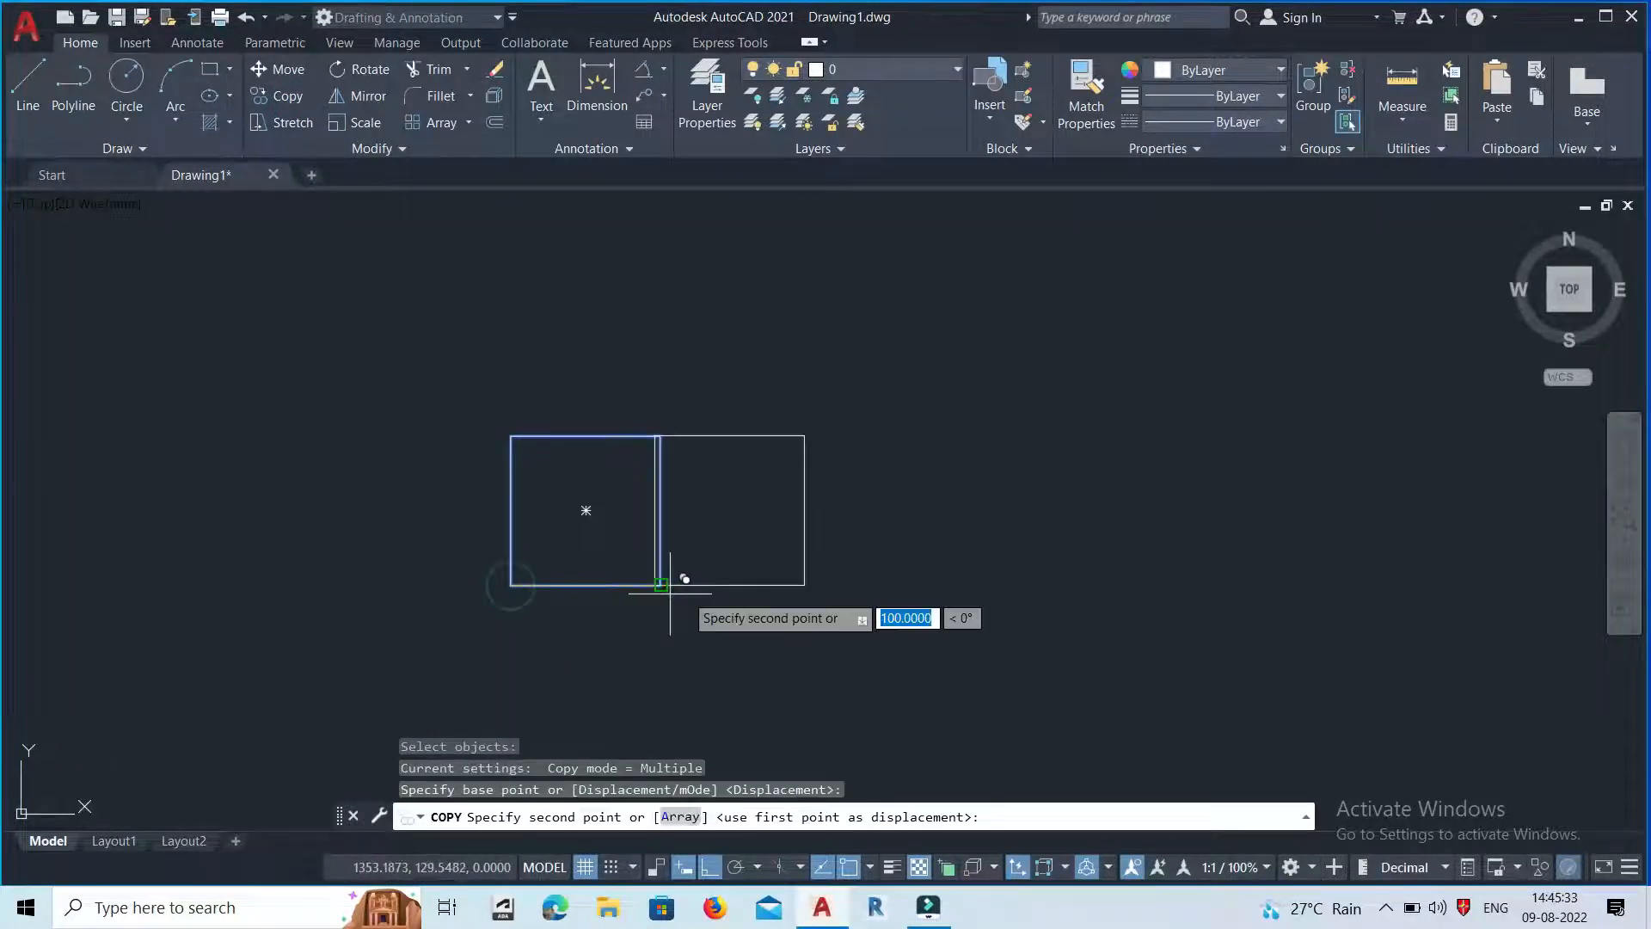
pyautogui.click(932, 598)
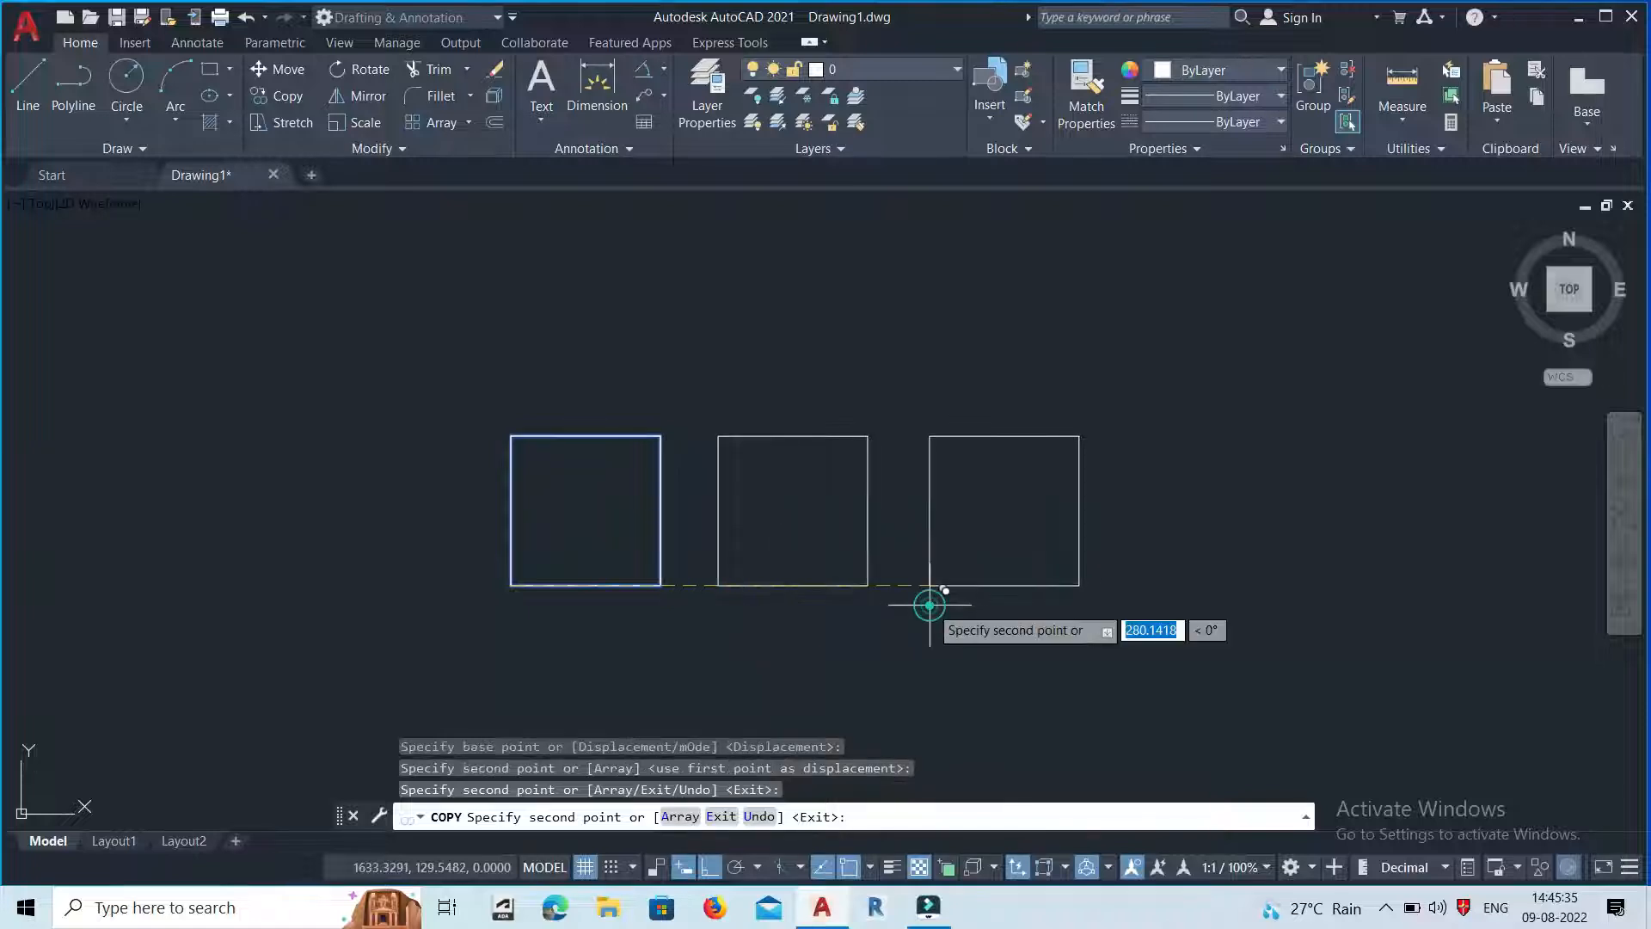
pyautogui.click(1138, 597)
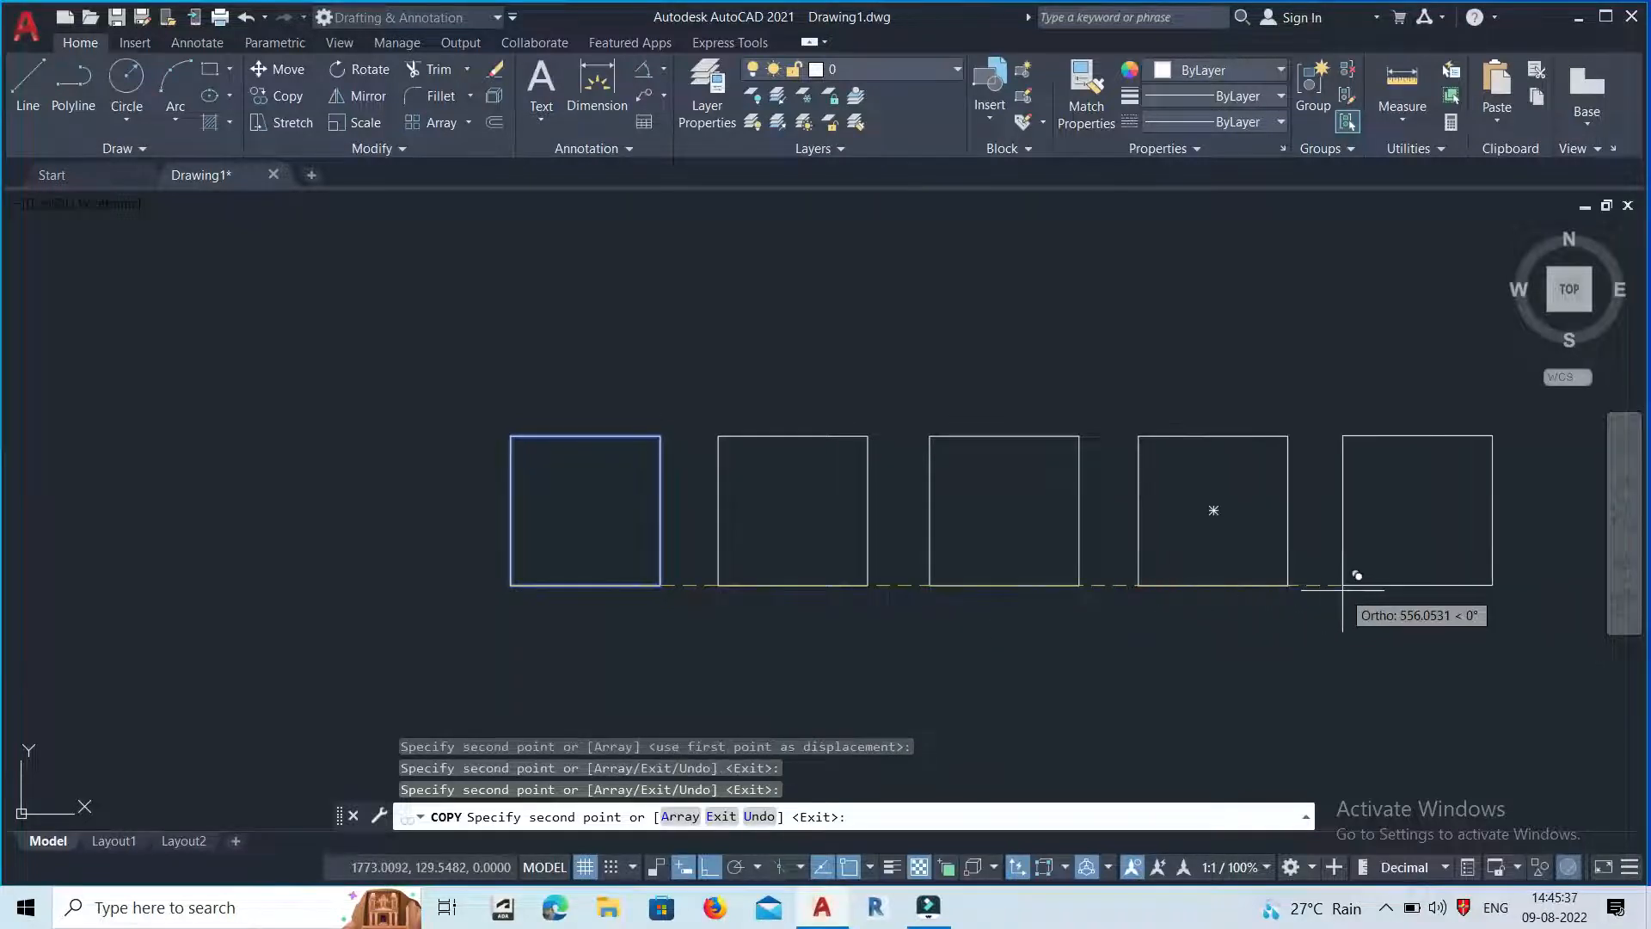
pyautogui.click(1342, 587)
# Place two copies below the original square, and turn Ortho off to fill the second and third rows with four more copies each.
pyautogui.scroll(-4, 683, 479)
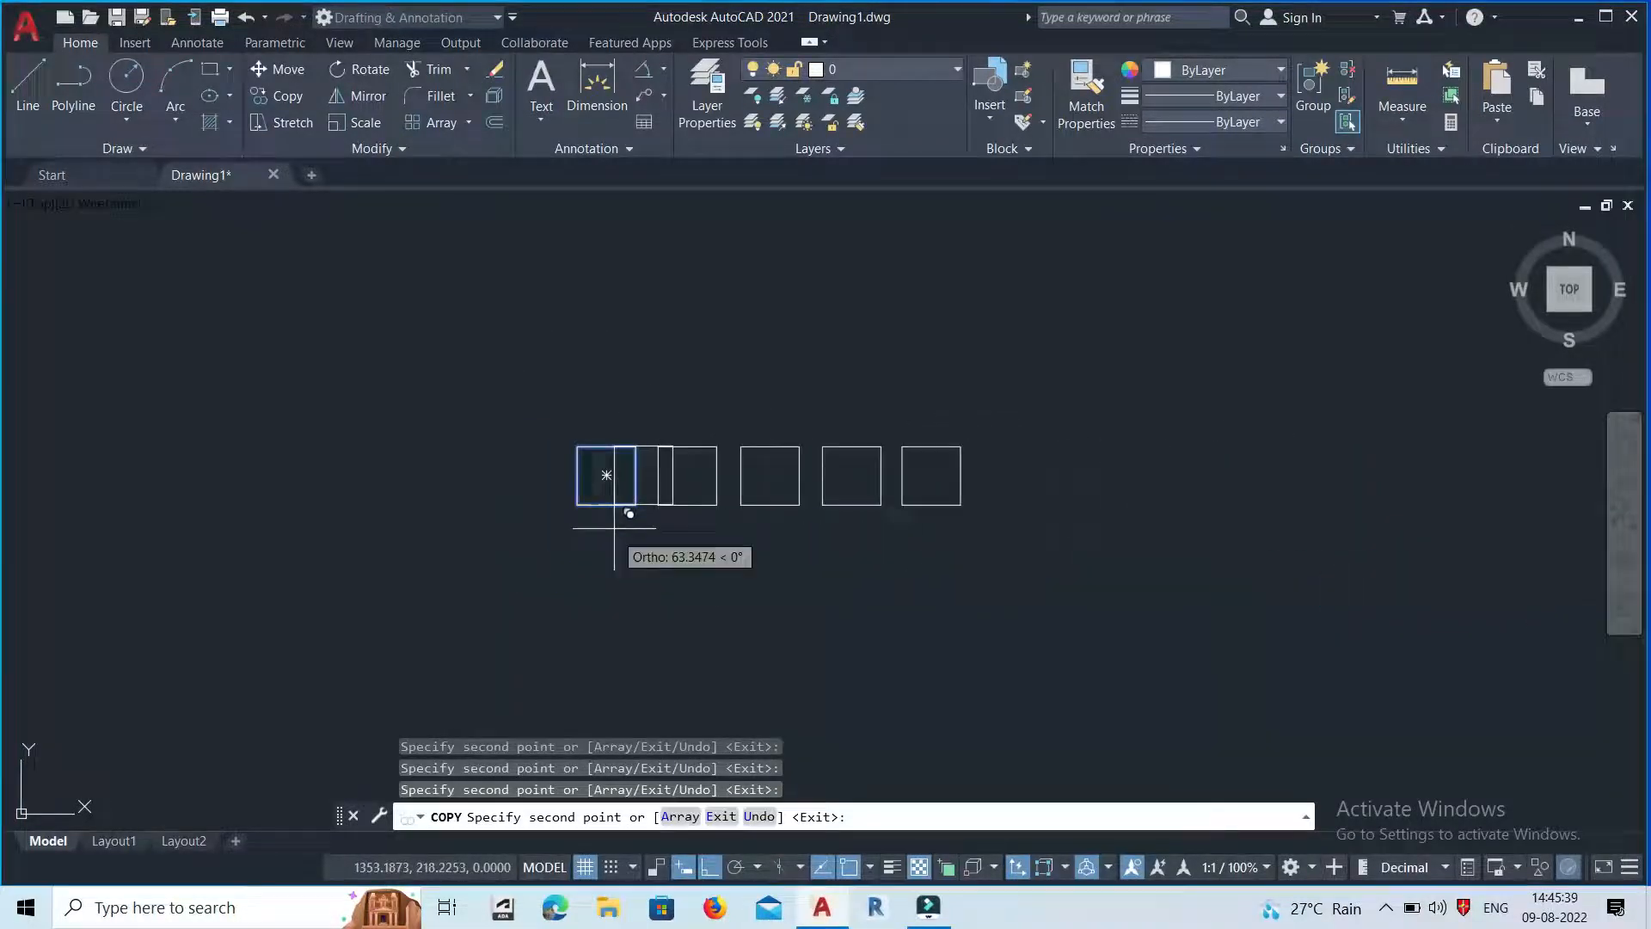
pyautogui.click(600, 581)
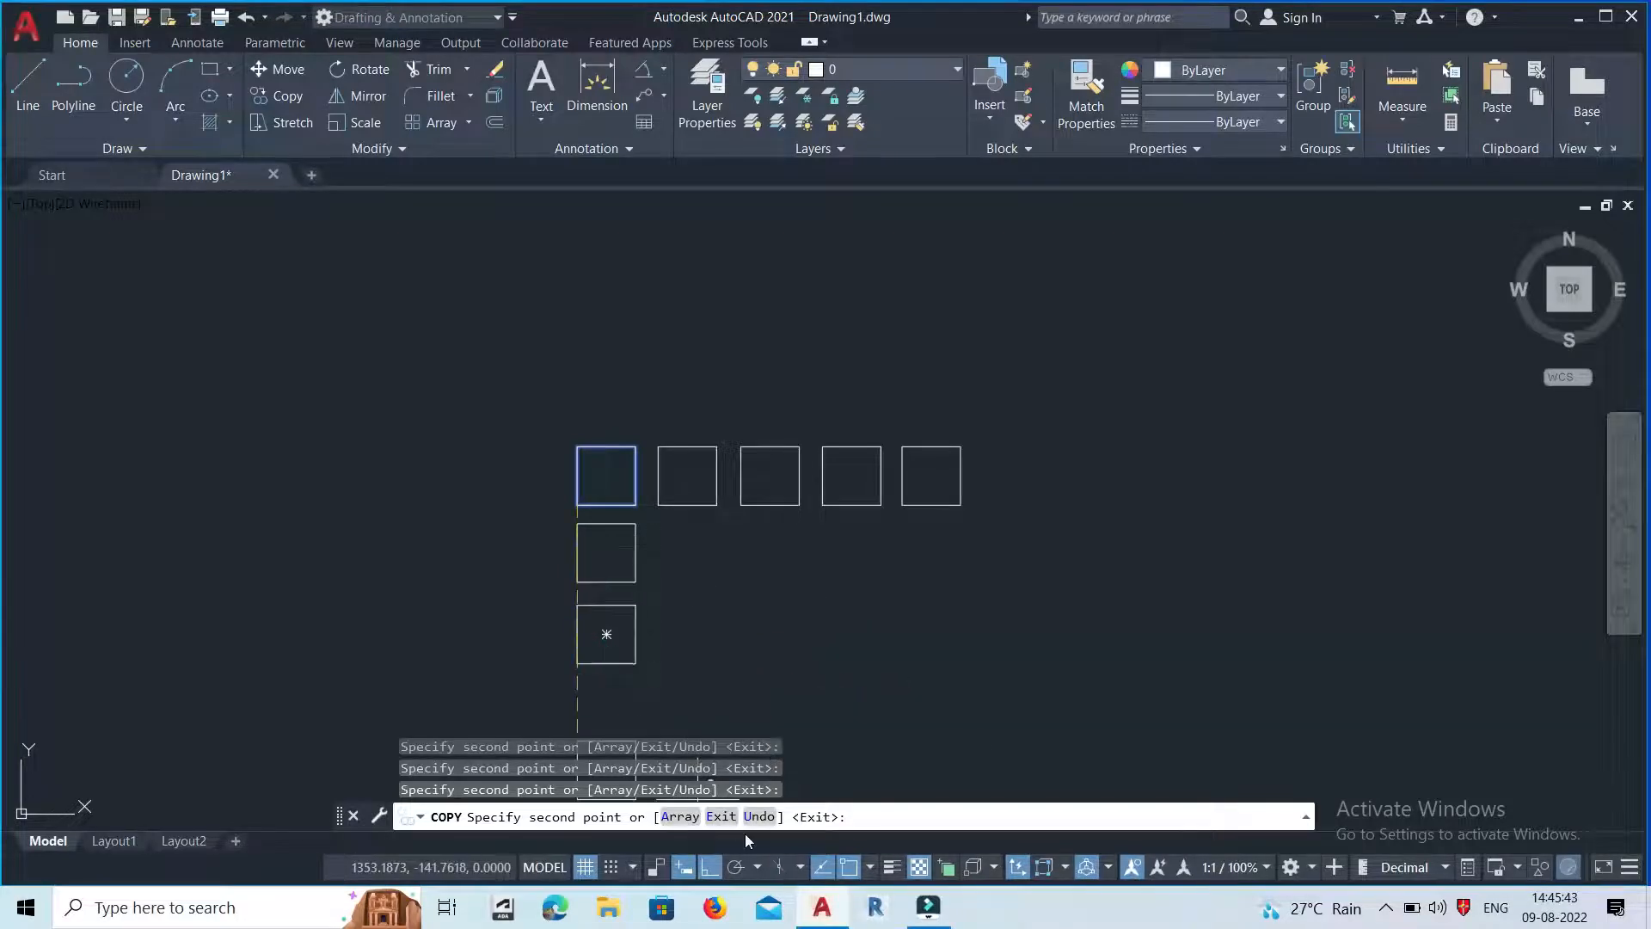
pyautogui.click(710, 868)
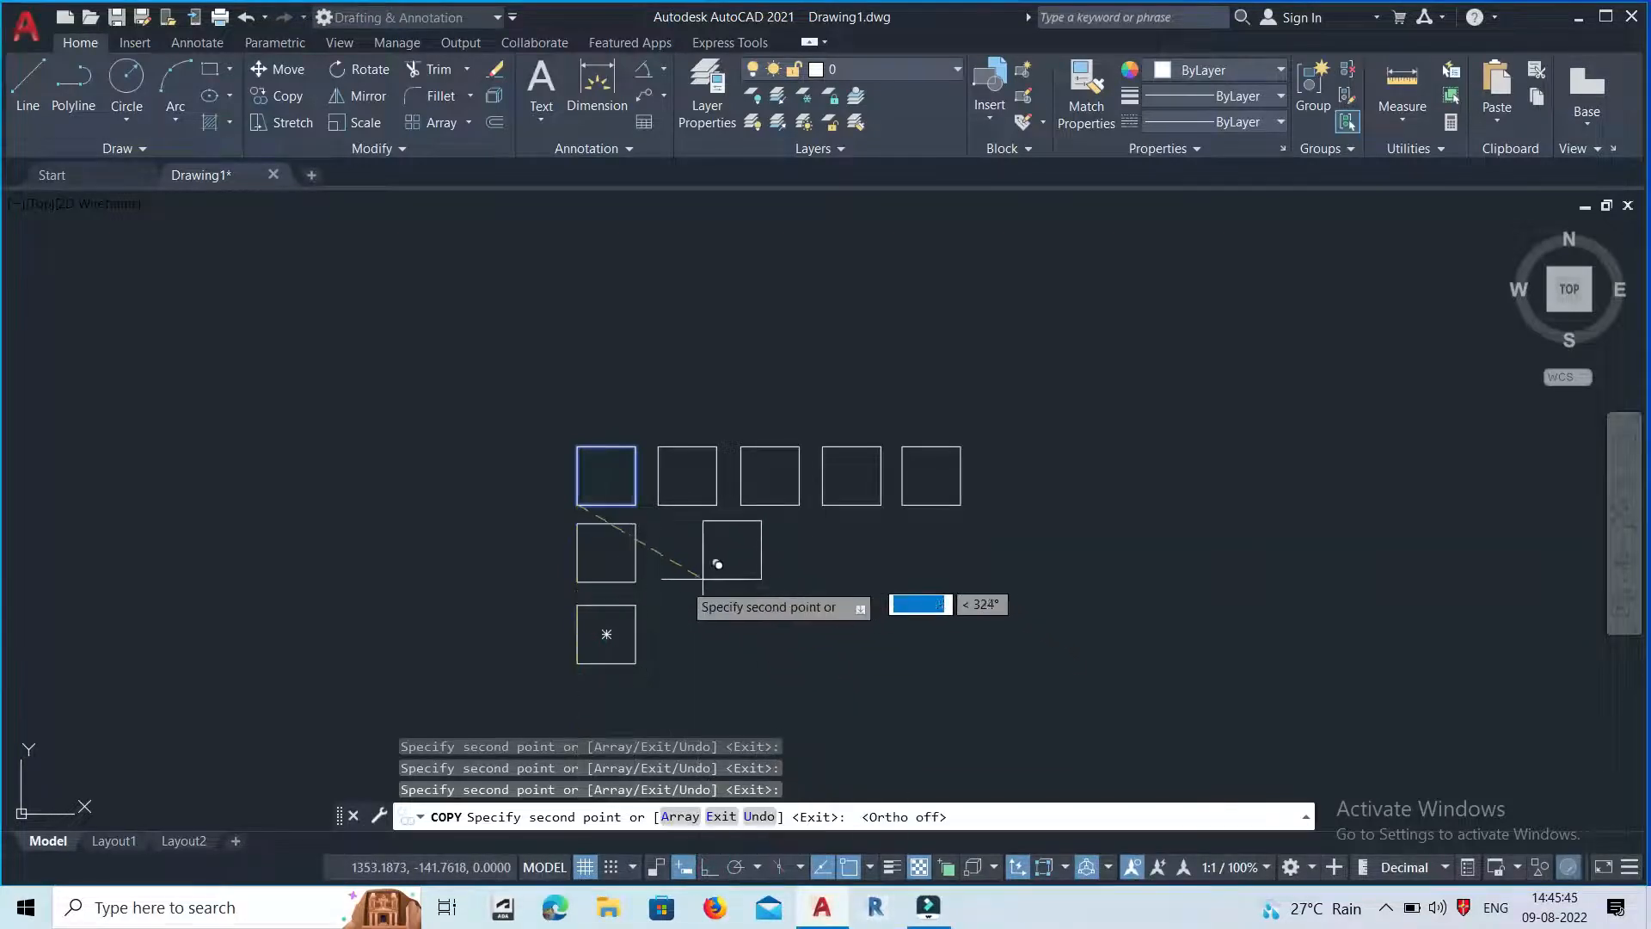
pyautogui.click(655, 583)
pyautogui.click(743, 583)
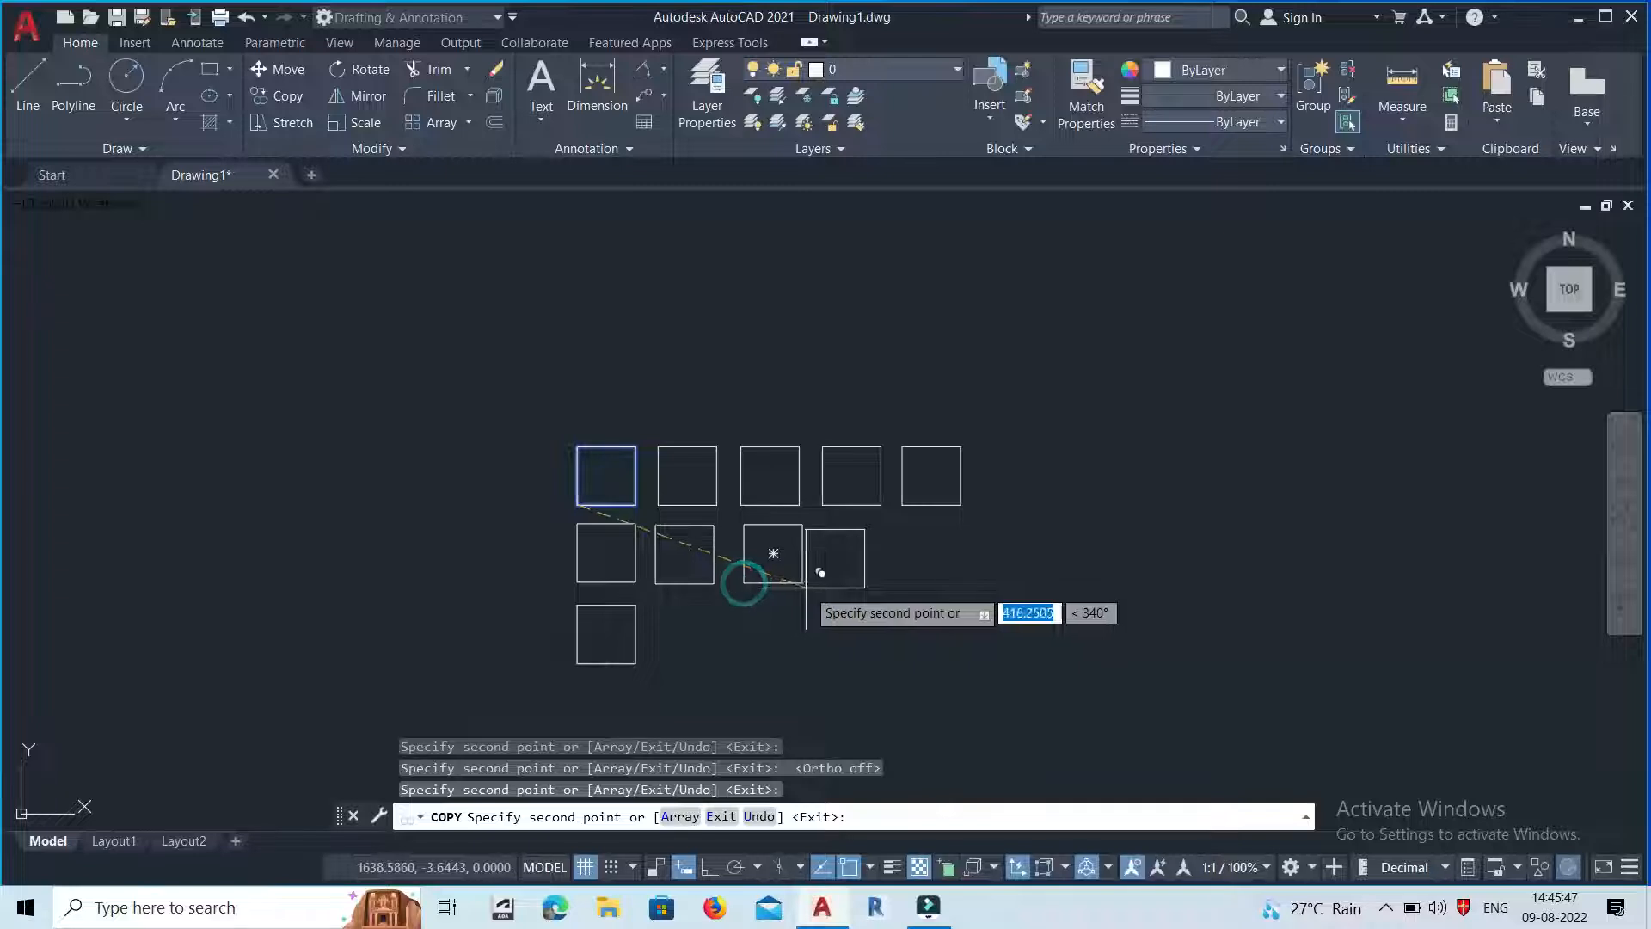
pyautogui.click(833, 583)
pyautogui.click(915, 585)
pyautogui.click(681, 649)
pyautogui.click(757, 670)
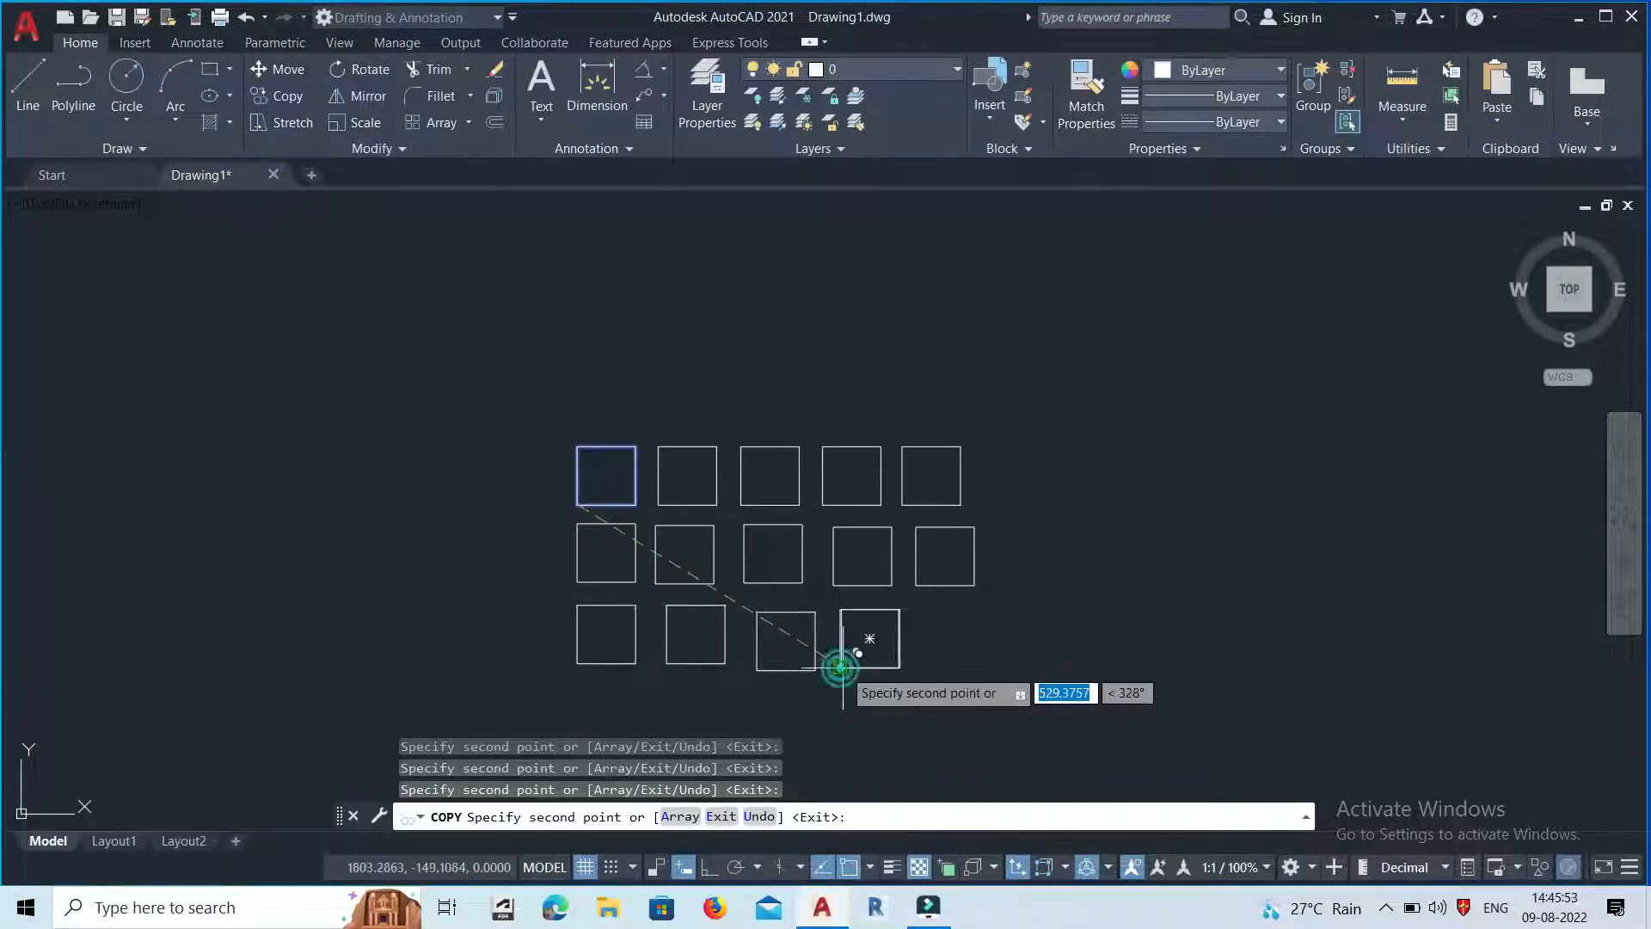
pyautogui.click(840, 668)
pyautogui.click(920, 667)
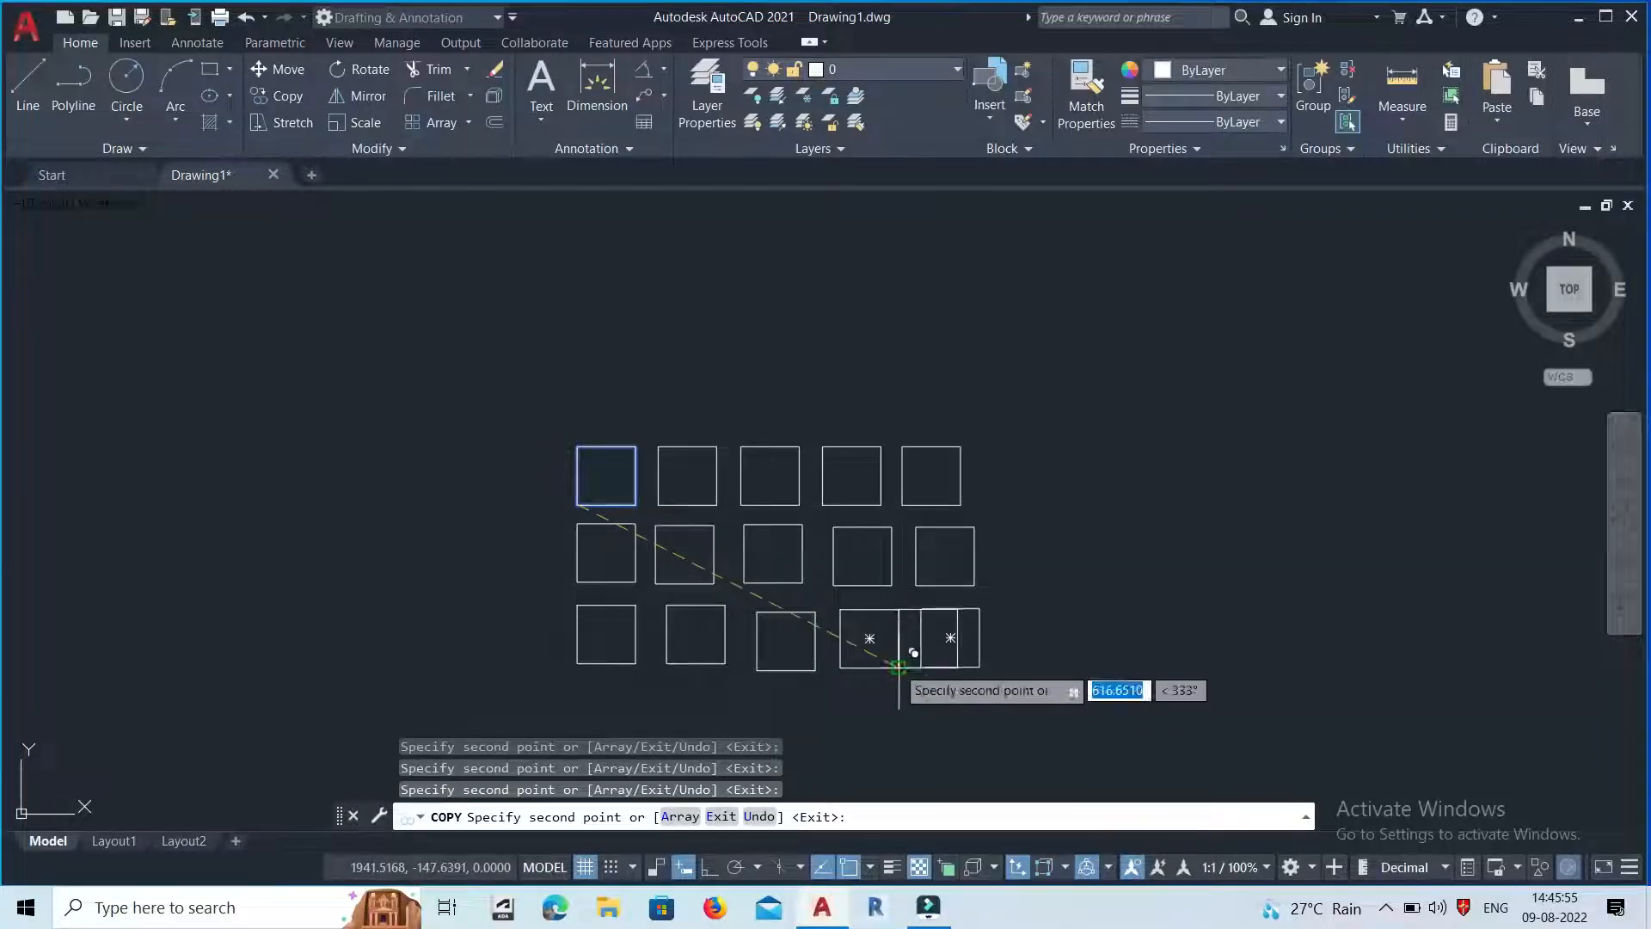
pyautogui.press('Escape')
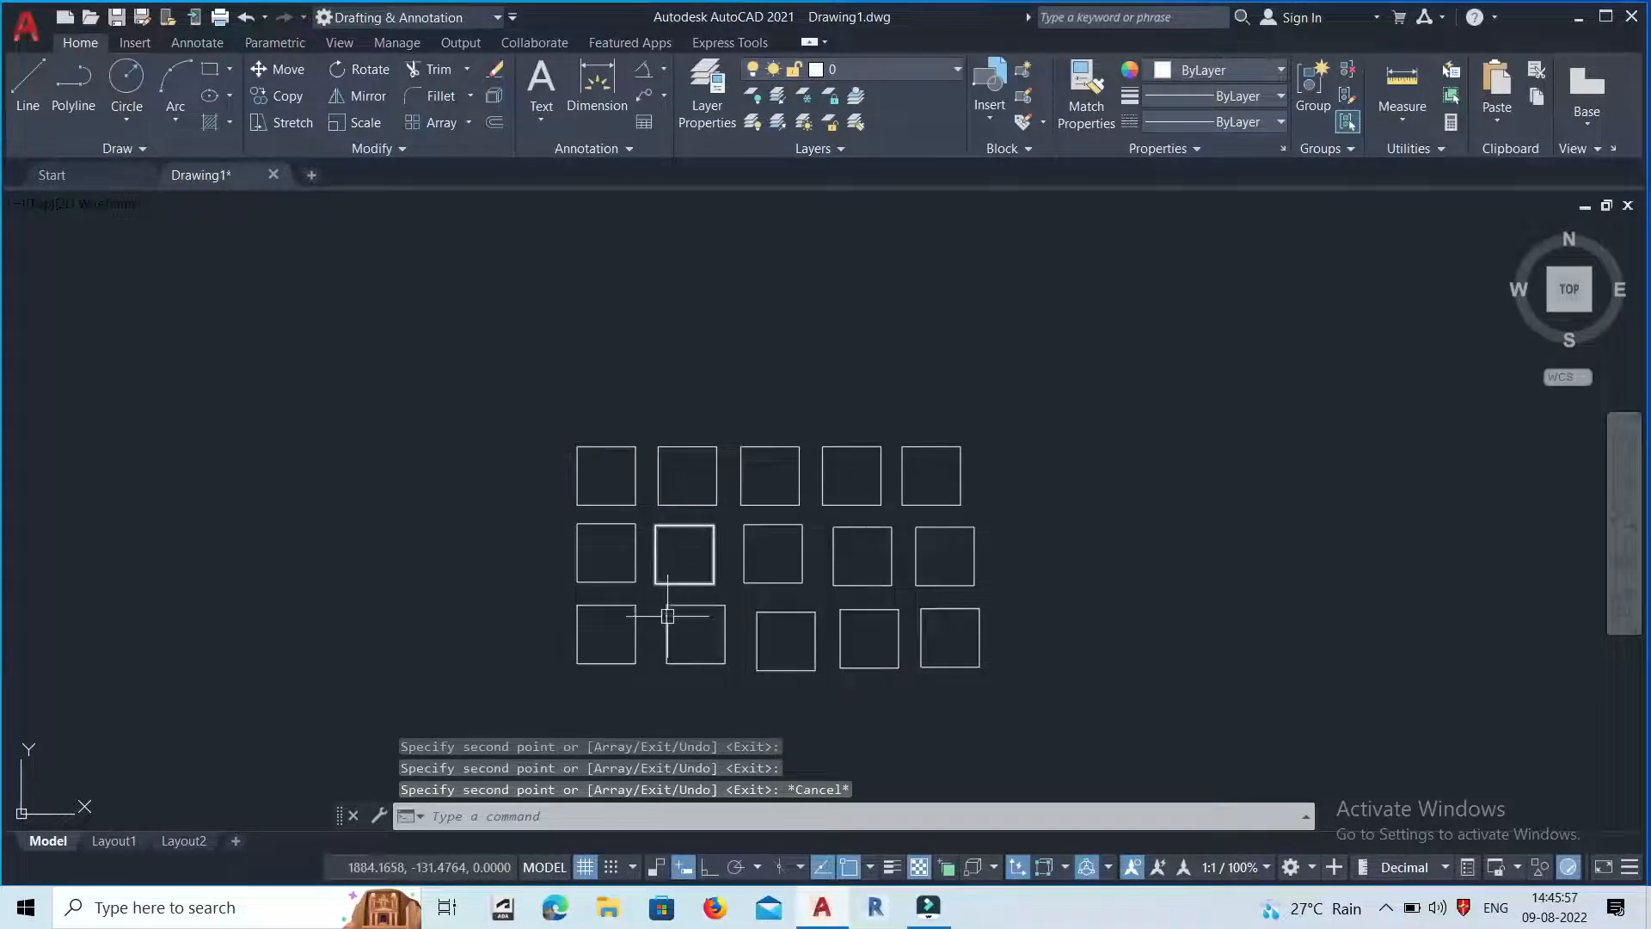
pyautogui.click(1043, 713)
pyautogui.click(492, 360)
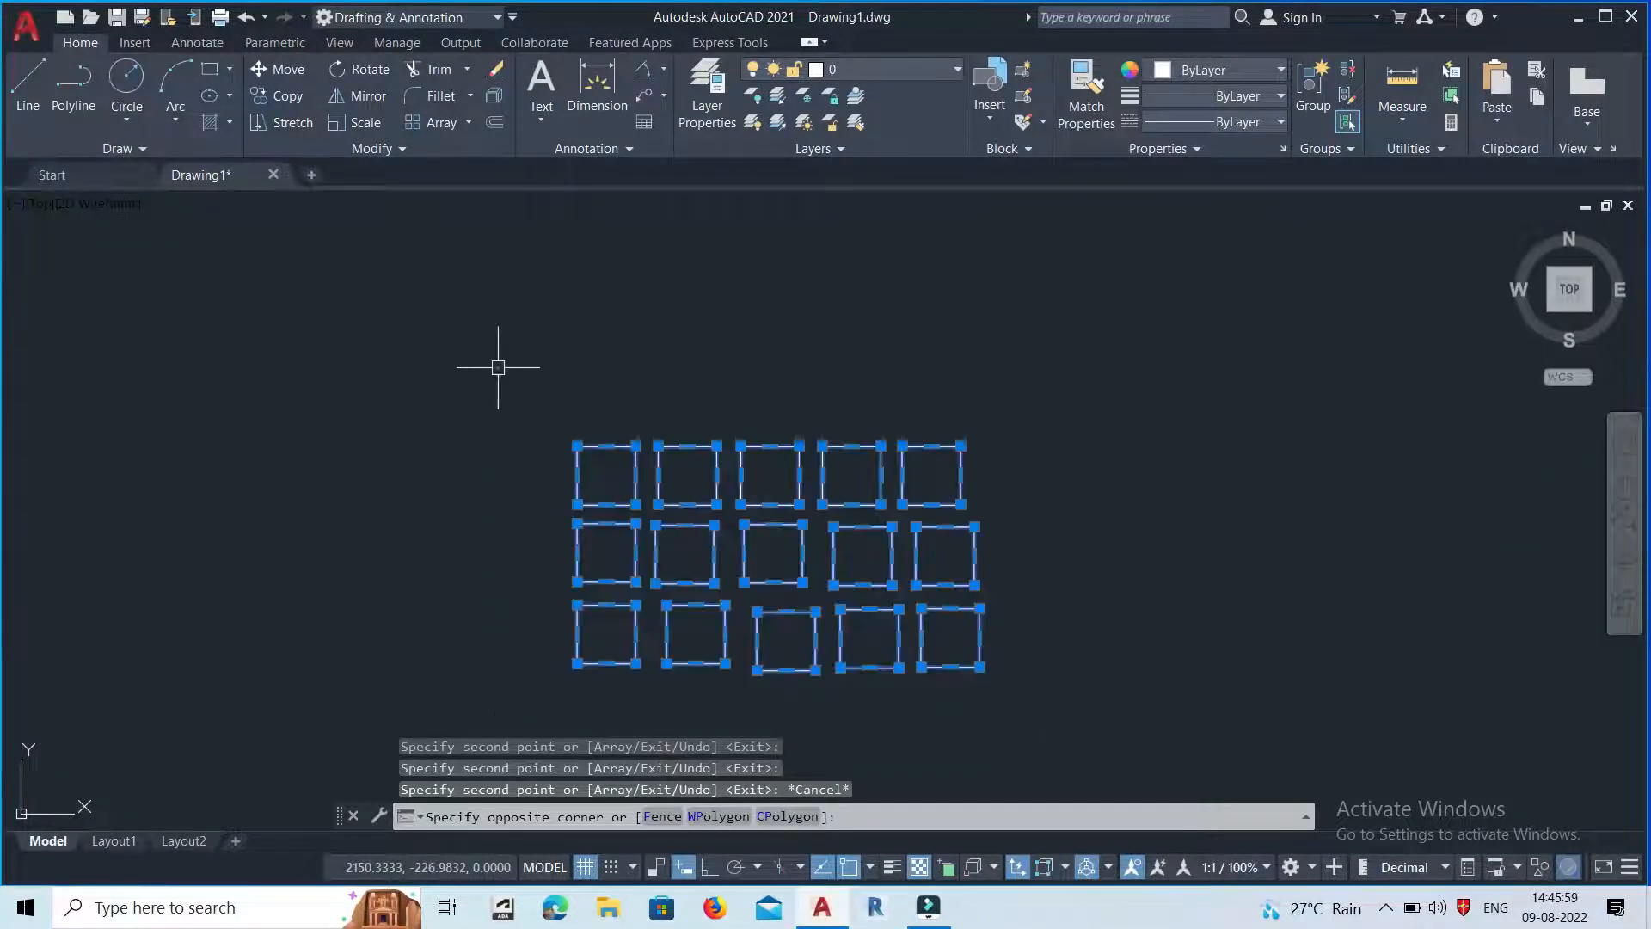
pyautogui.press('Escape')
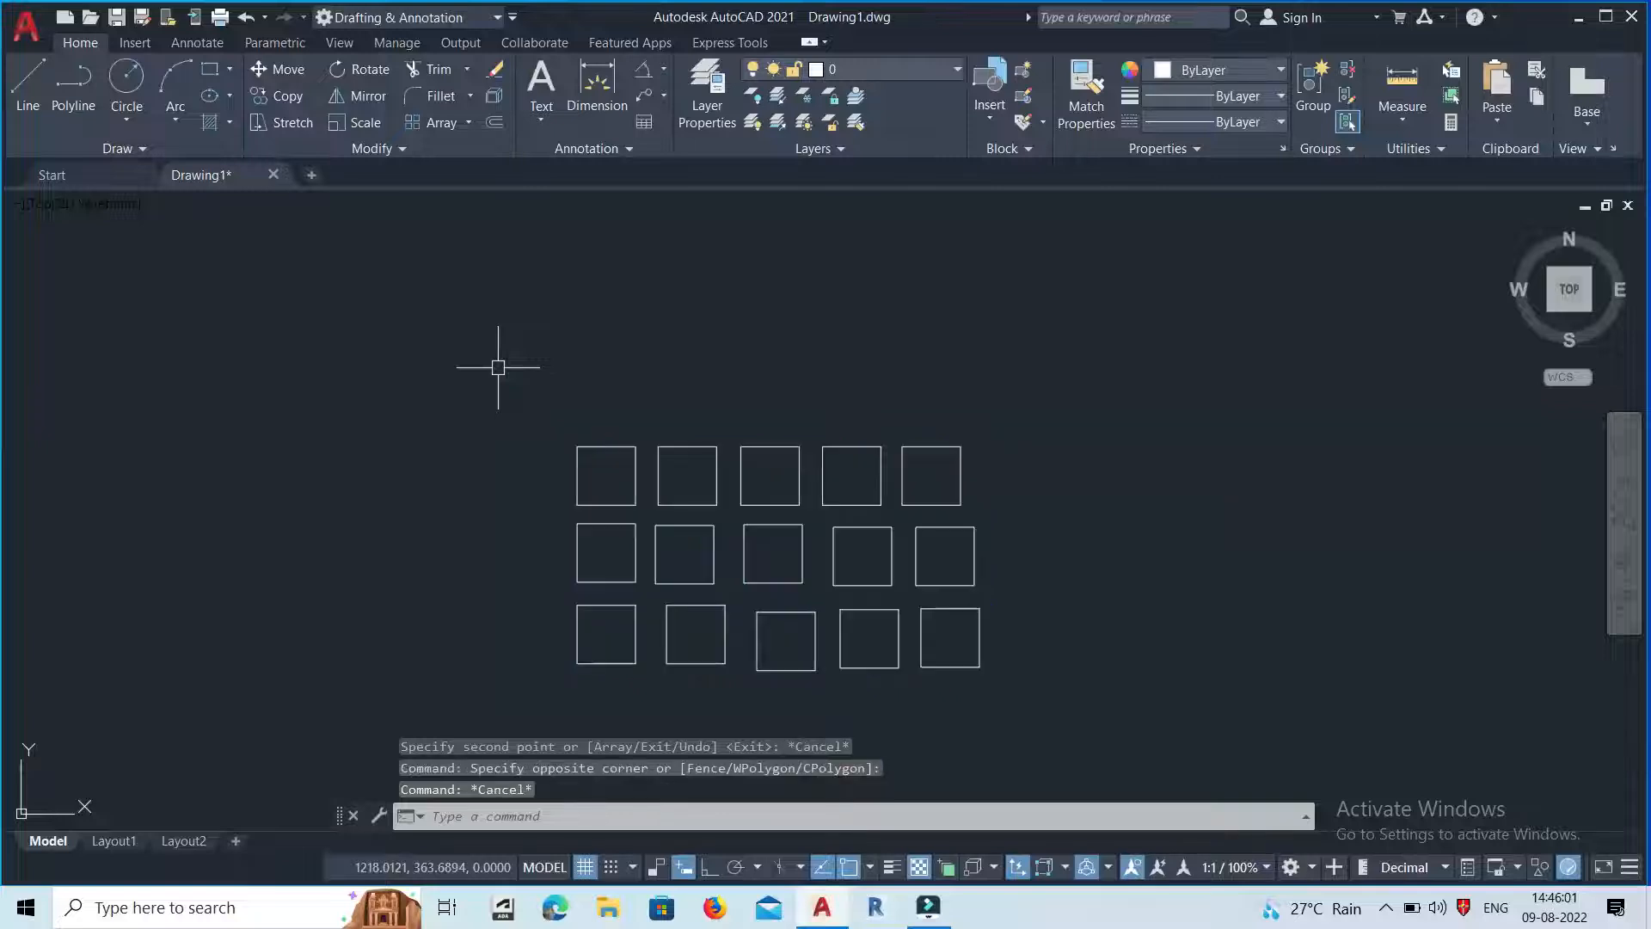
# Erase all copies of the square, keeping only the original.
pyautogui.click(1044, 745)
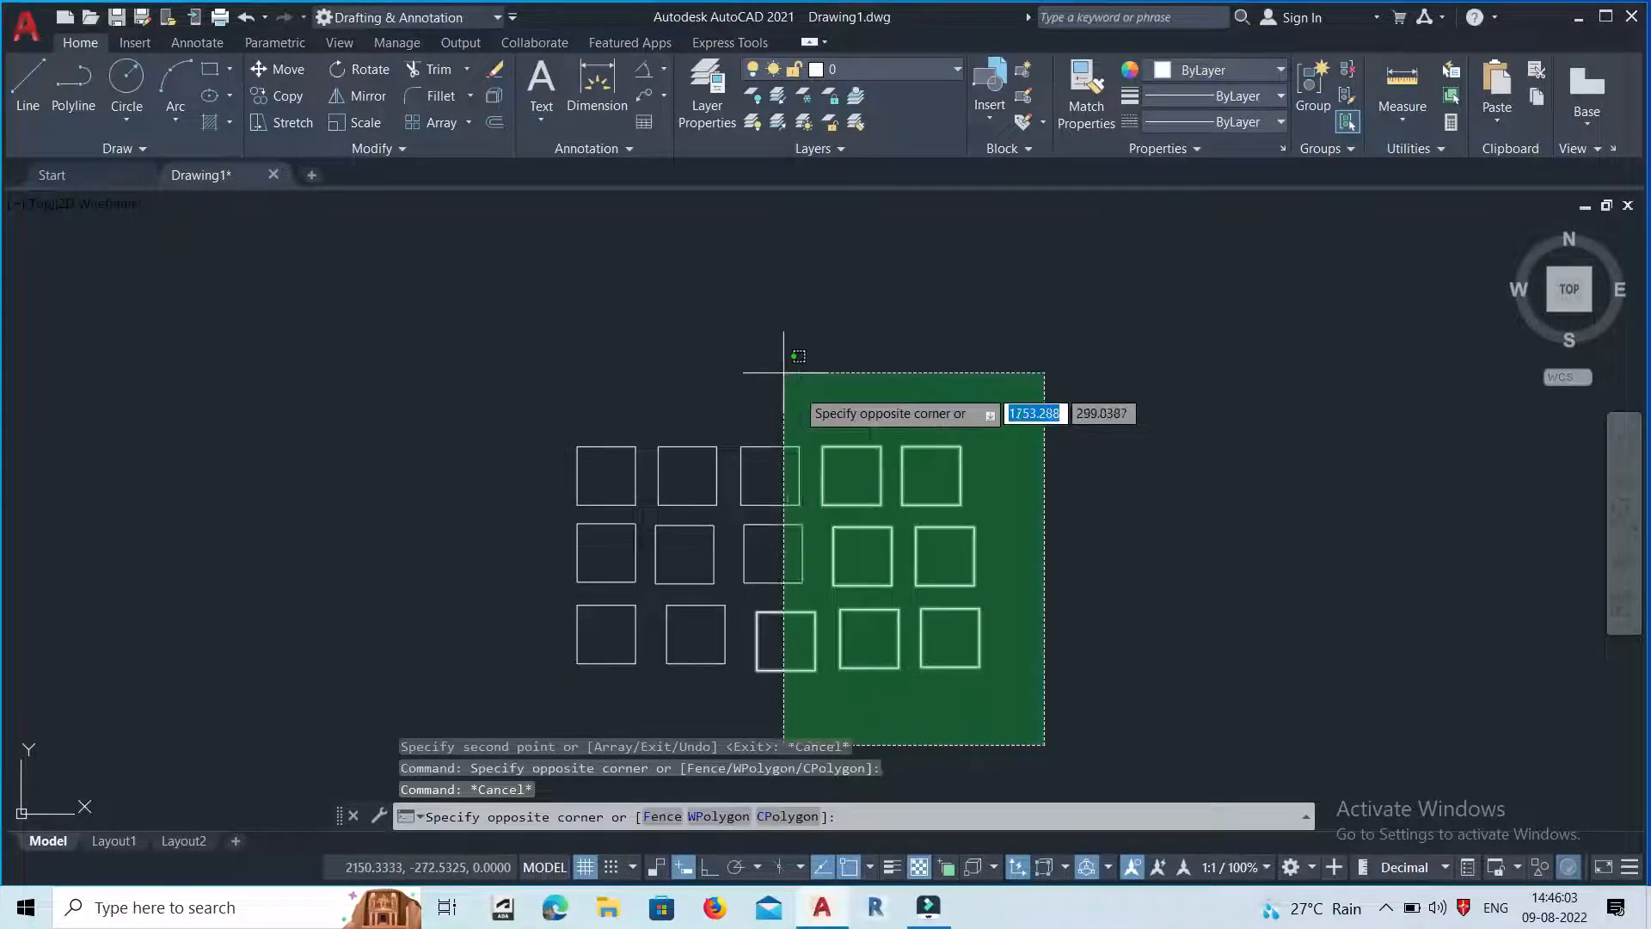
pyautogui.click(694, 313)
pyautogui.press('Delete')
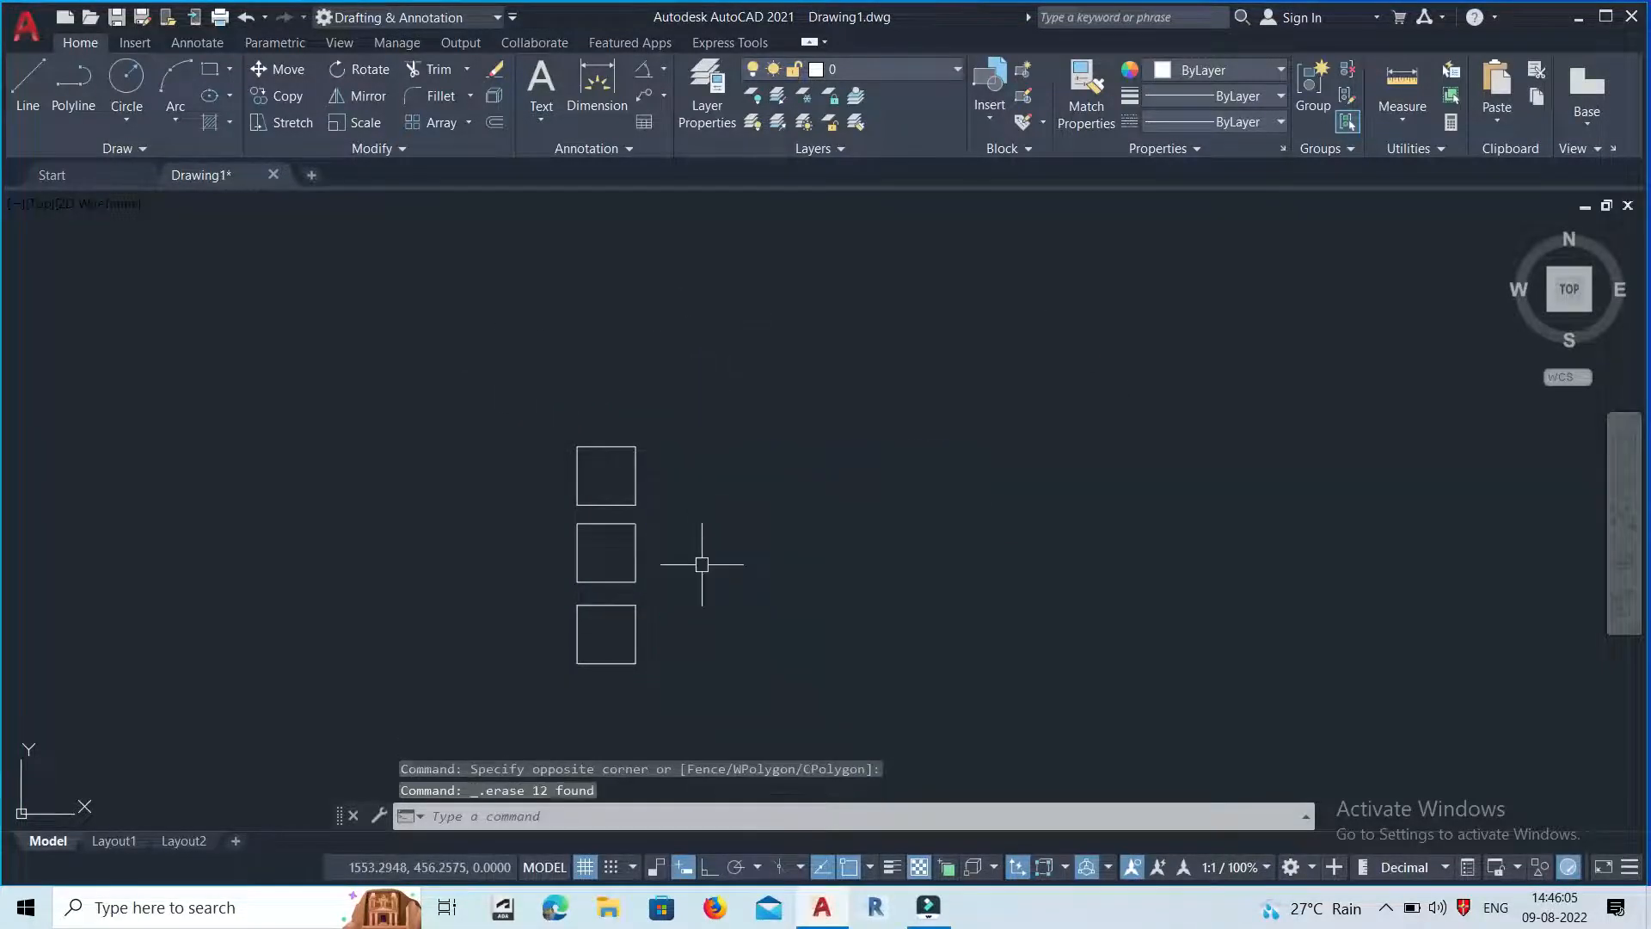
pyautogui.click(689, 684)
pyautogui.click(553, 546)
pyautogui.press('Delete')
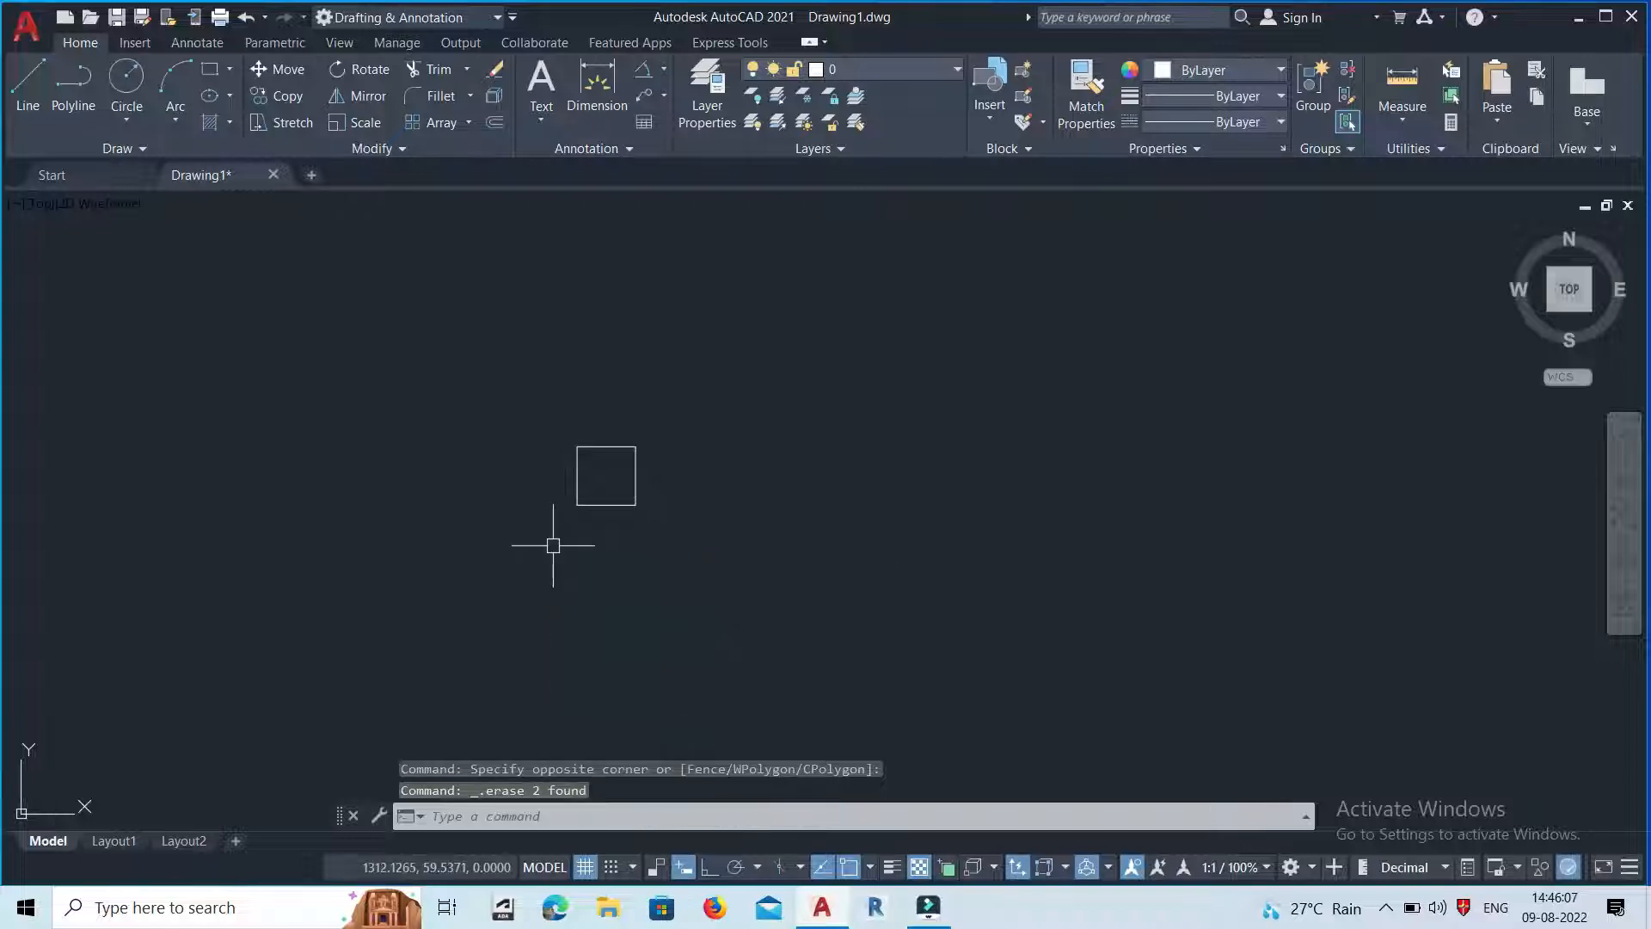
# Create a rectangular array from the square.
pyautogui.scroll(4, 596, 477)
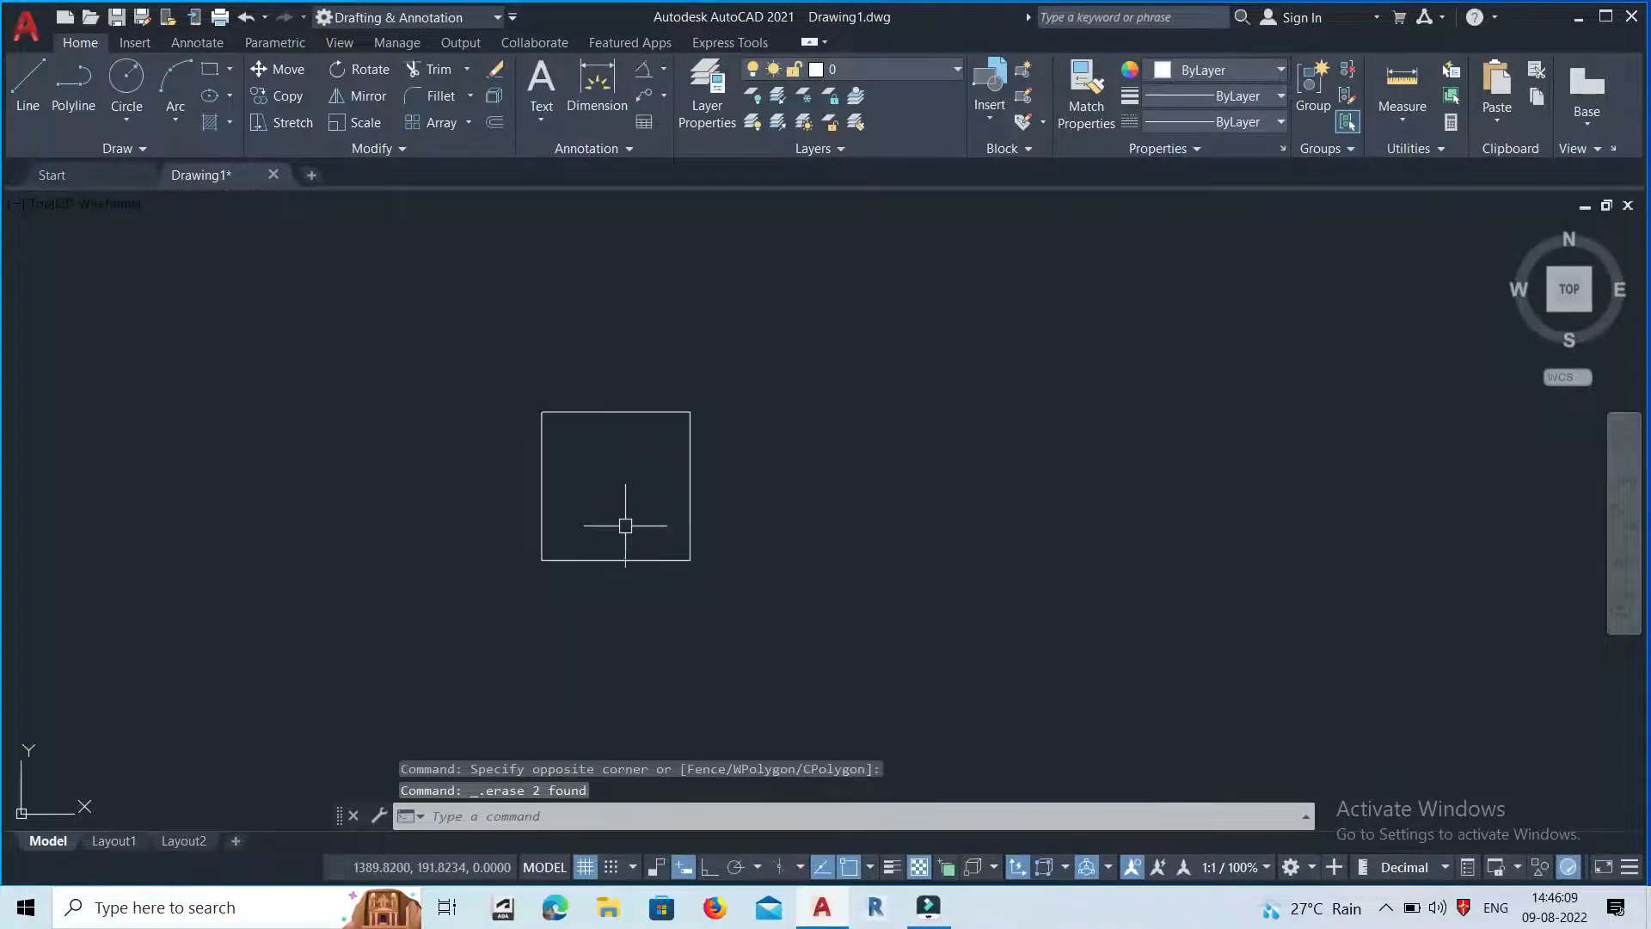
pyautogui.click(472, 121)
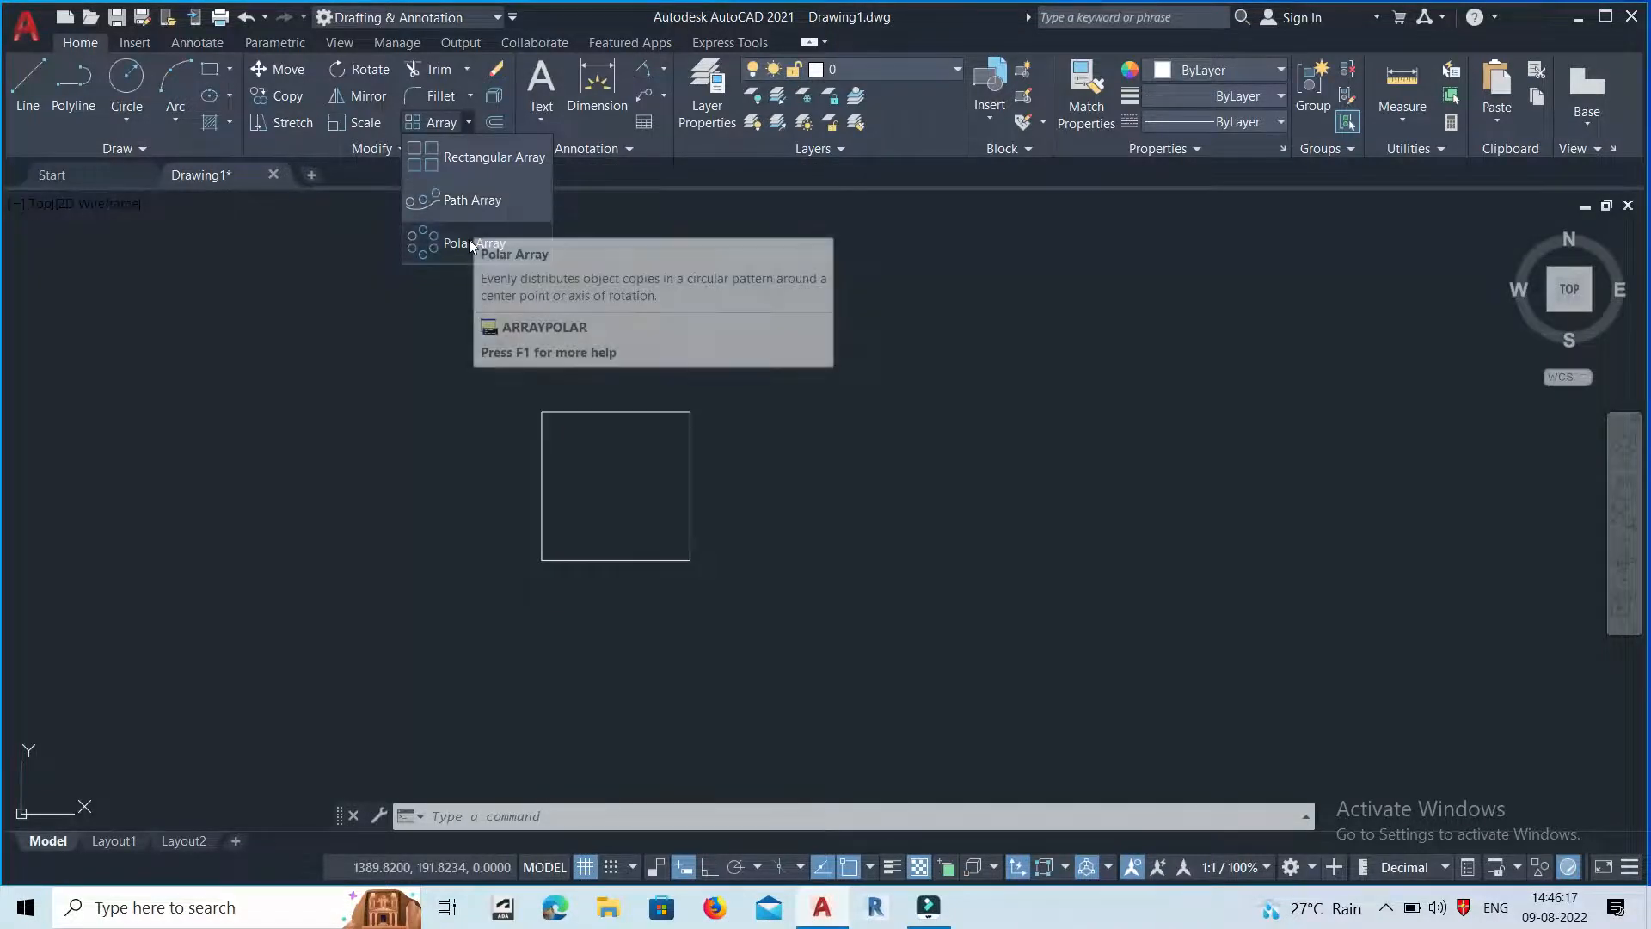
pyautogui.click(502, 172)
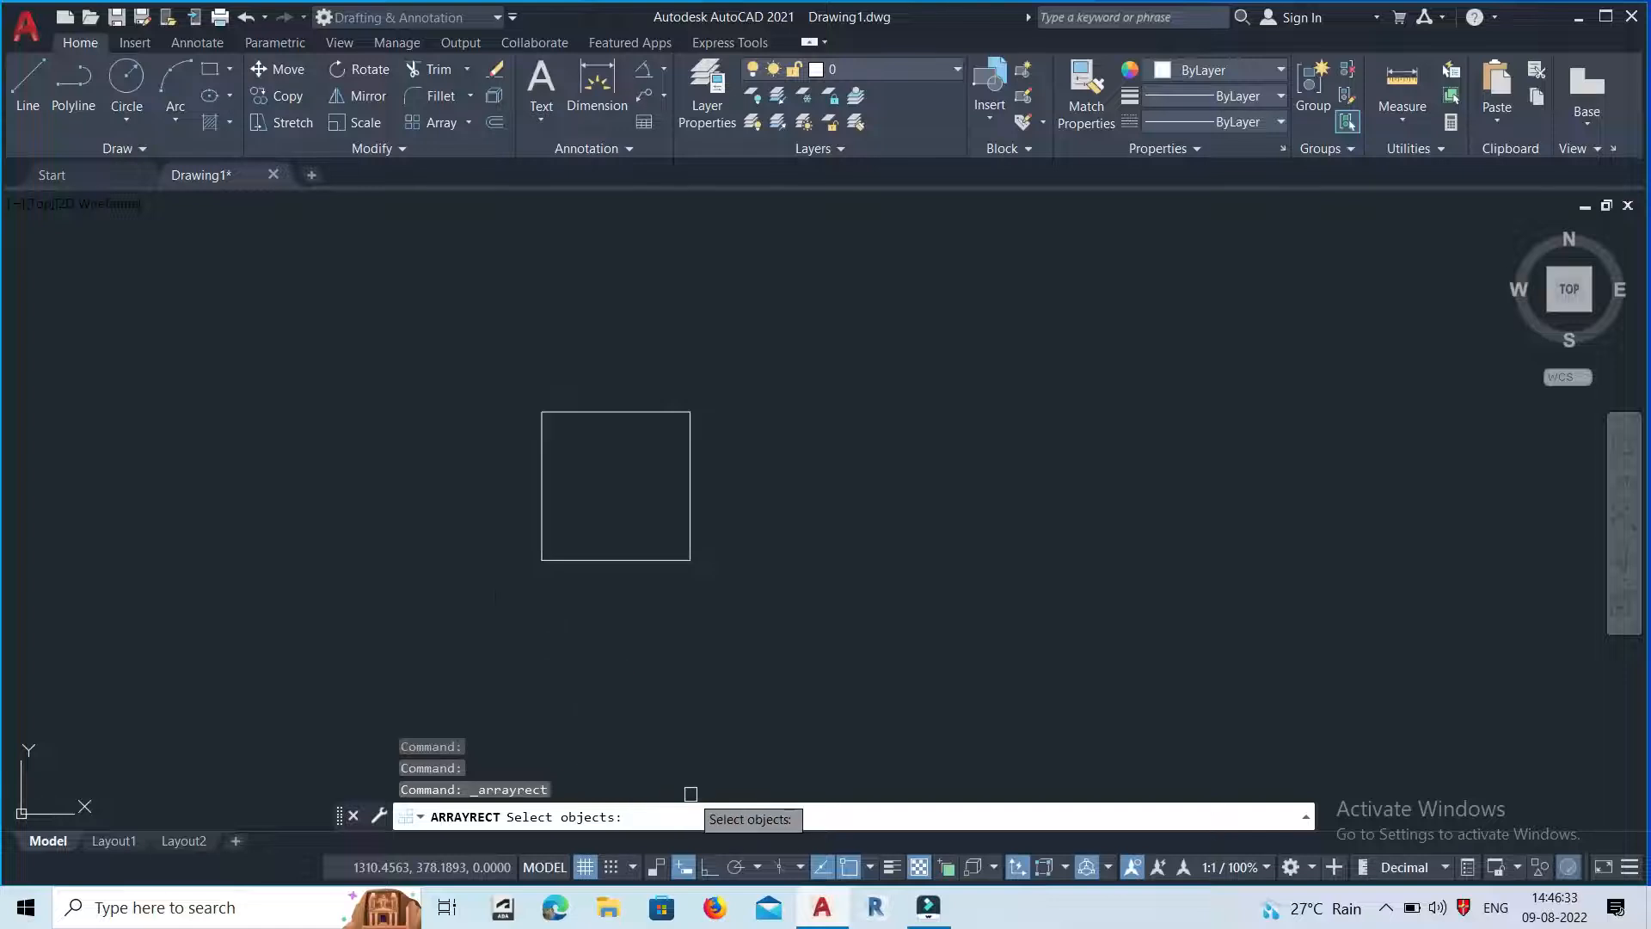
pyautogui.click(641, 559)
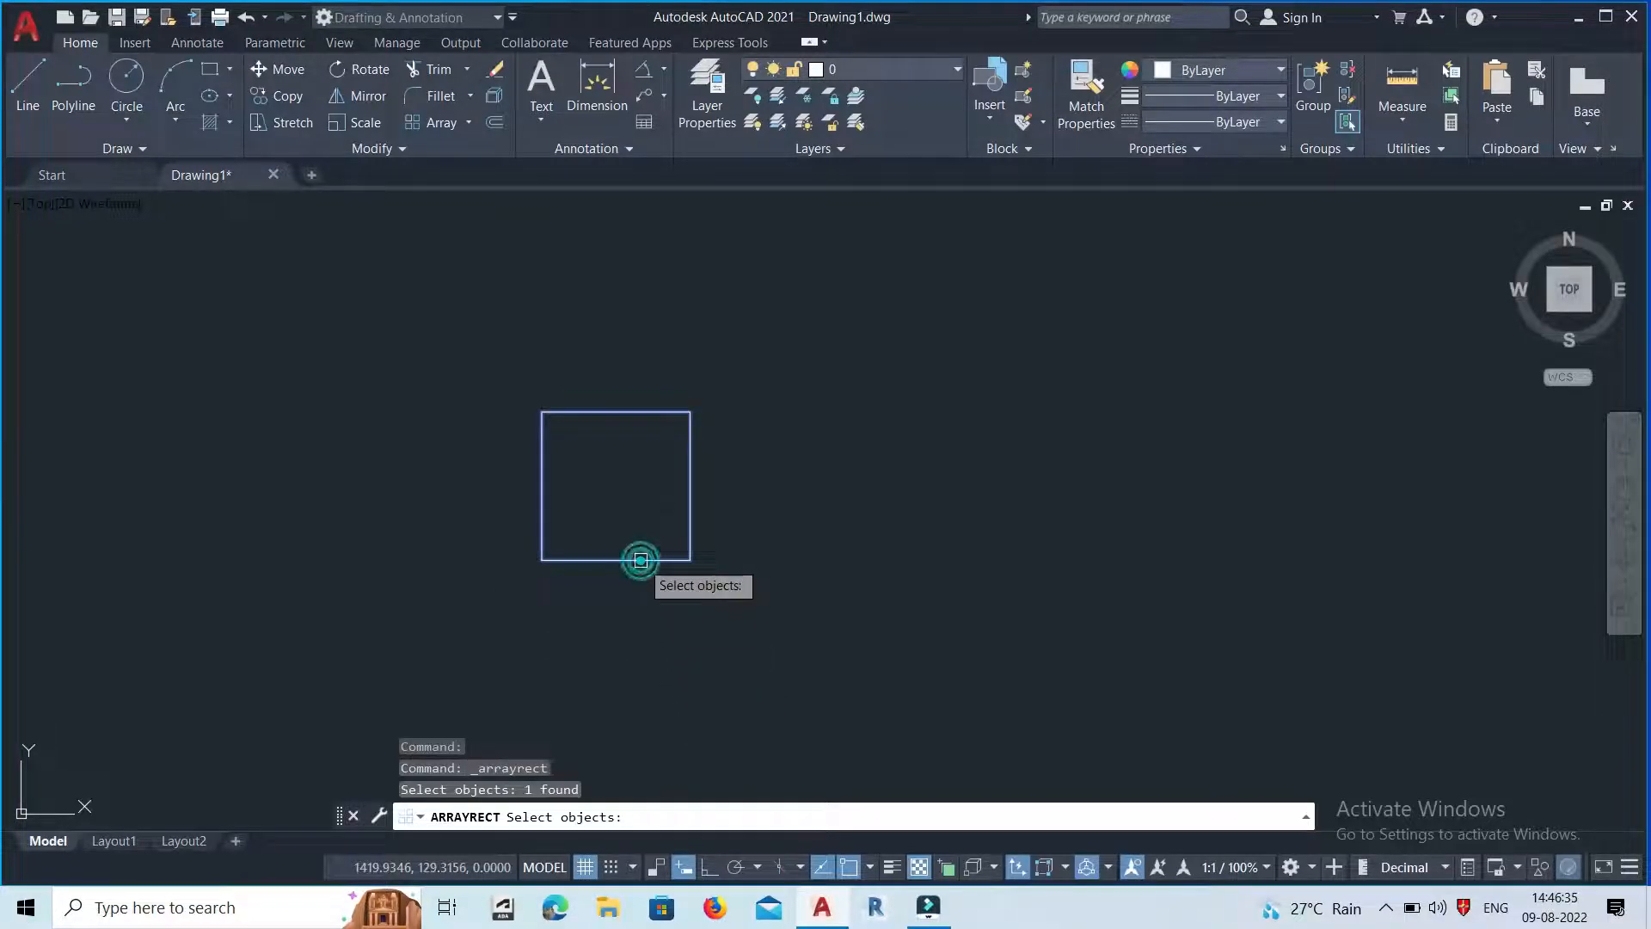
pyautogui.press('Return')
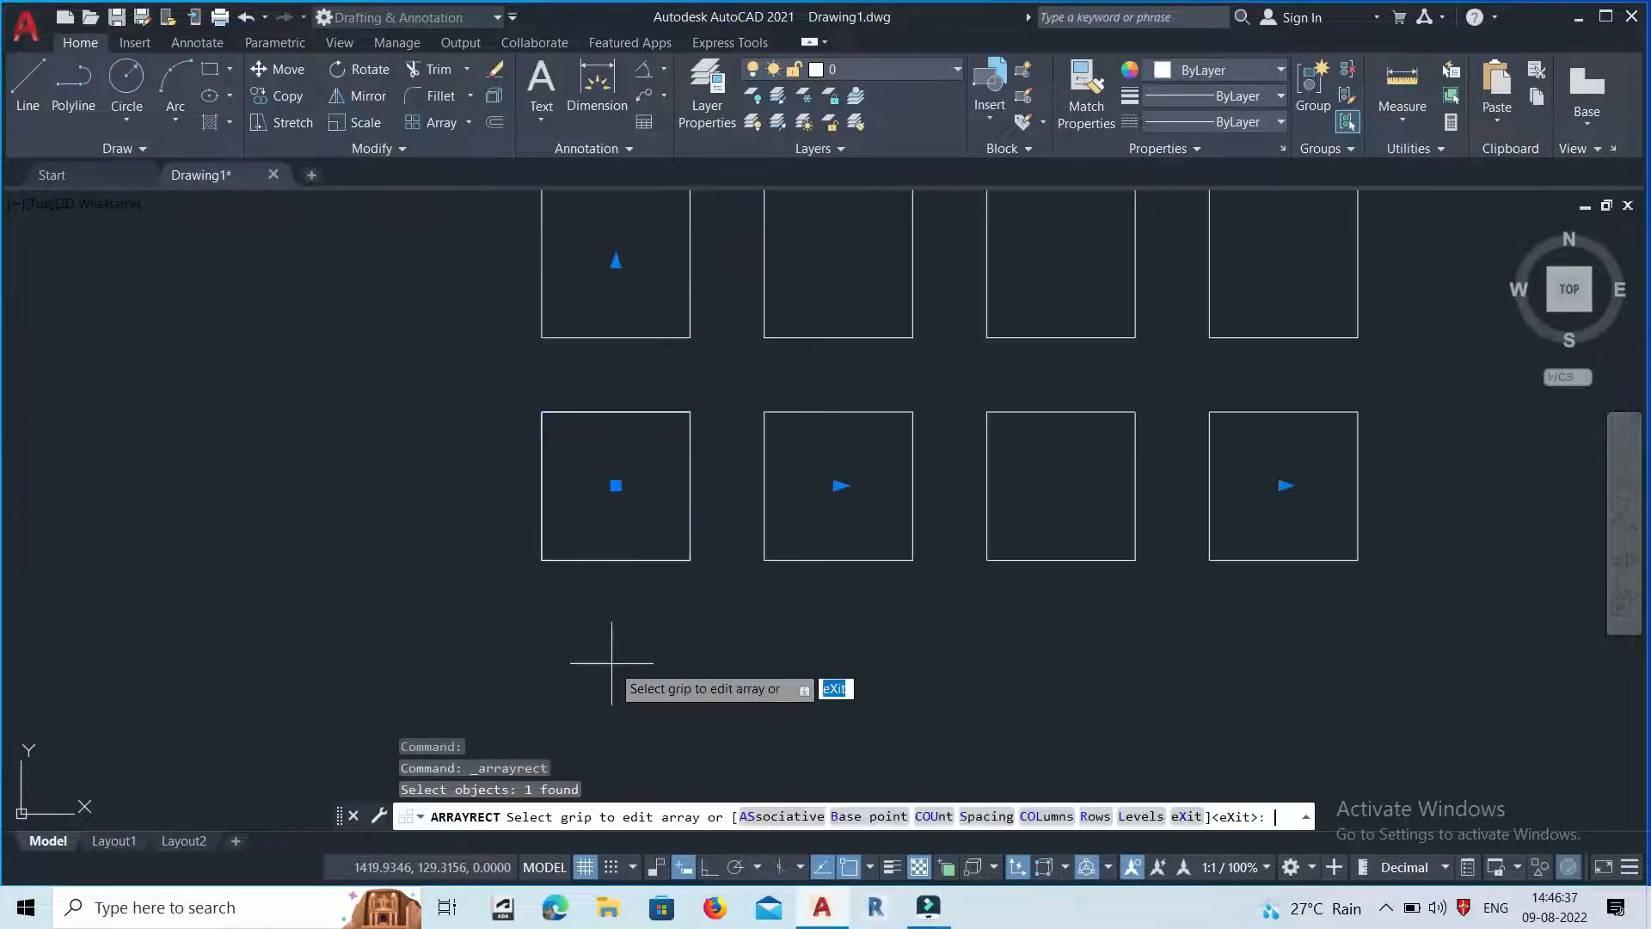
pyautogui.scroll(-3, 593, 693)
pyautogui.scroll(4, 592, 680)
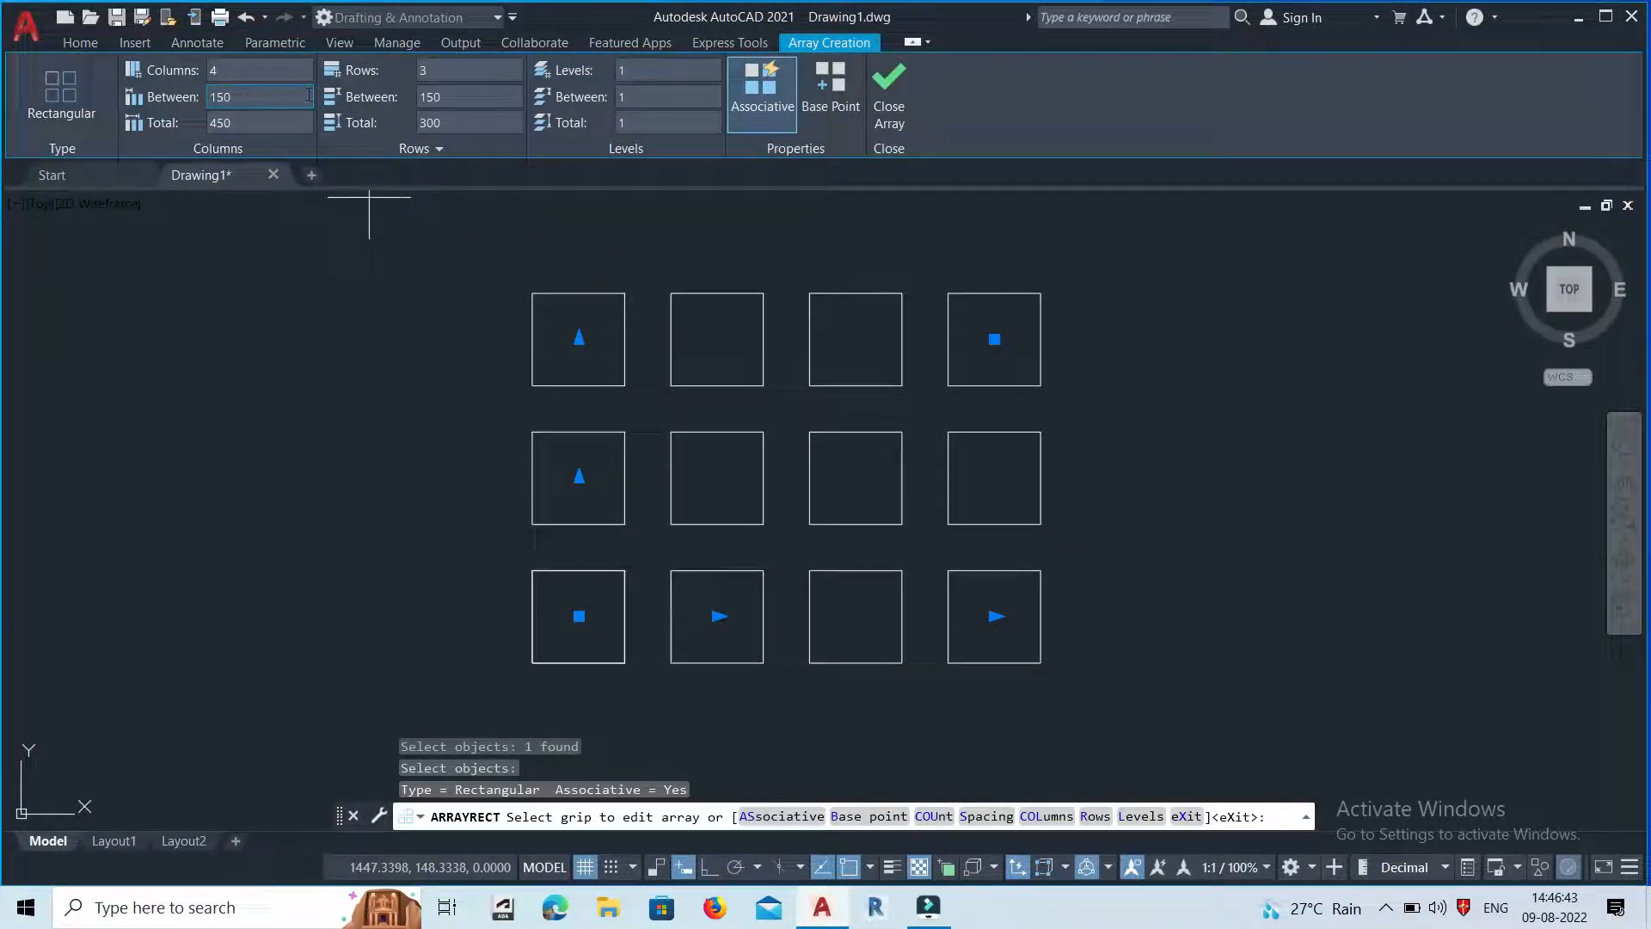
# Set the rectangular array to 10 rows and 10 columns.
pyautogui.click(450, 67)
pyautogui.write('10')
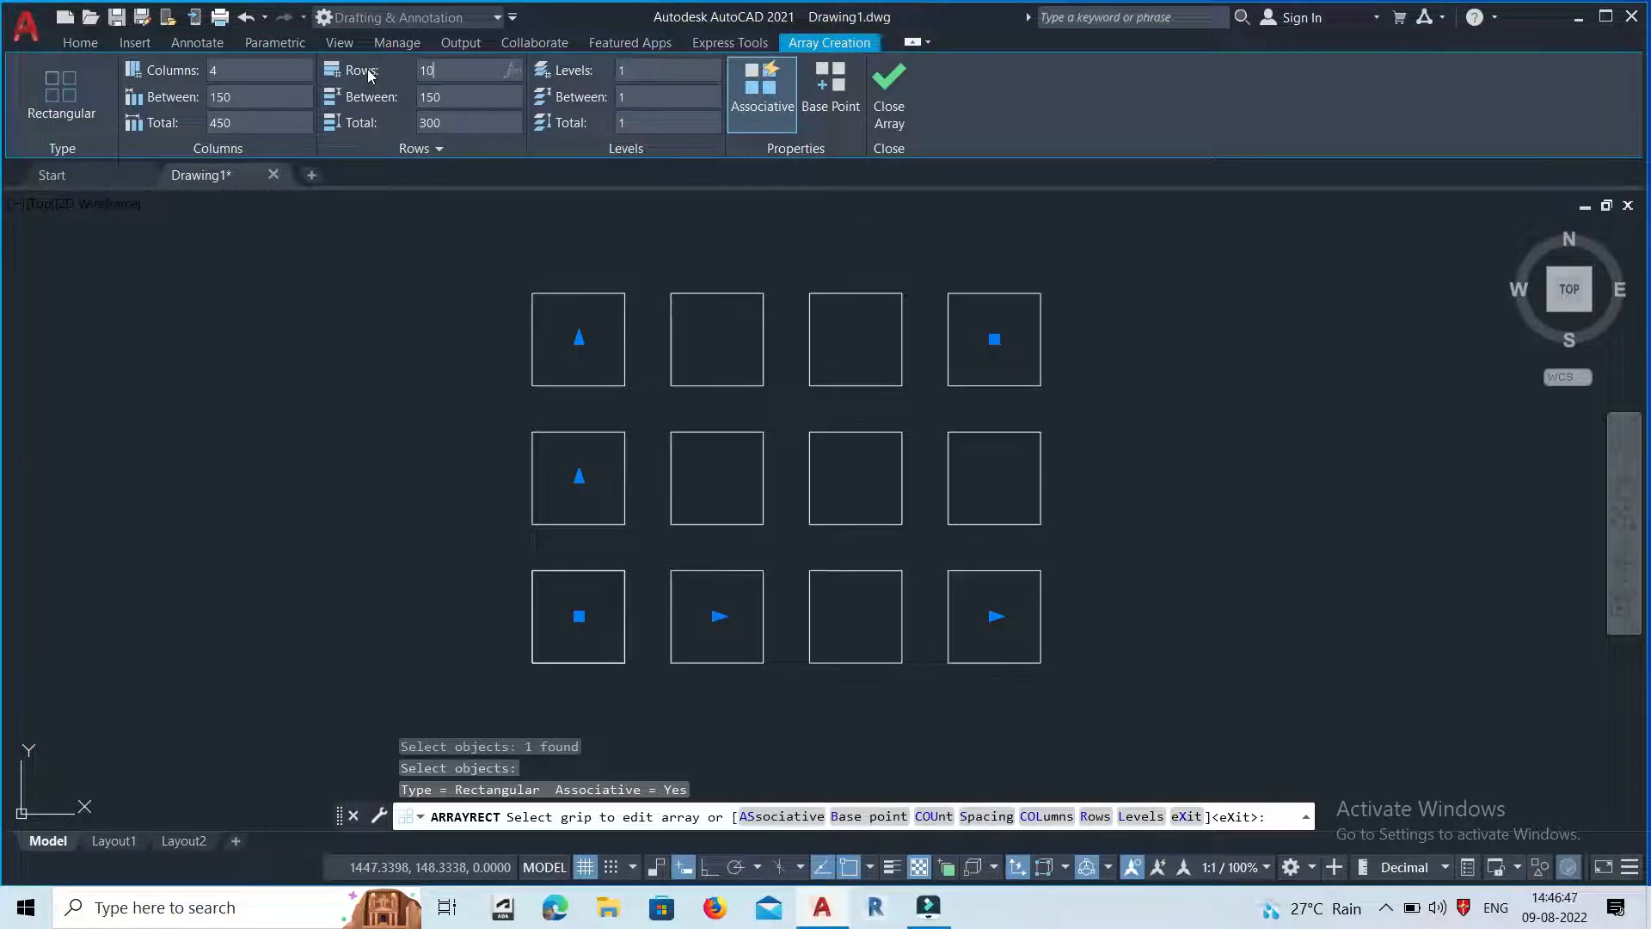
pyautogui.press('Return')
pyautogui.scroll(-8, 692, 438)
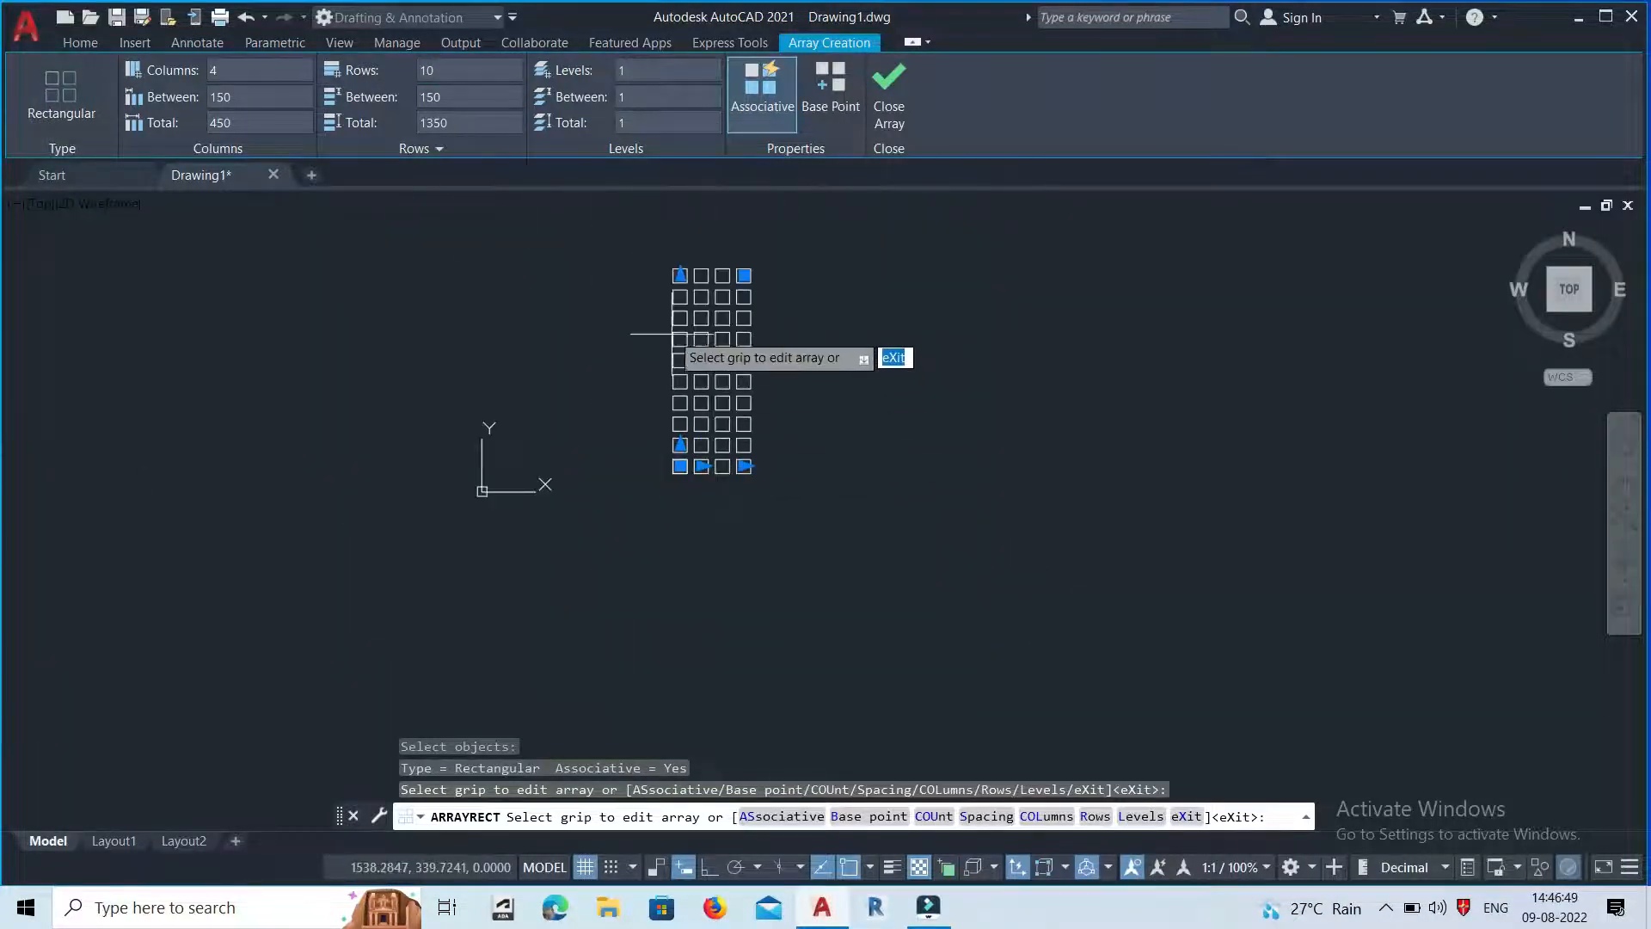
pyautogui.scroll(2, 679, 336)
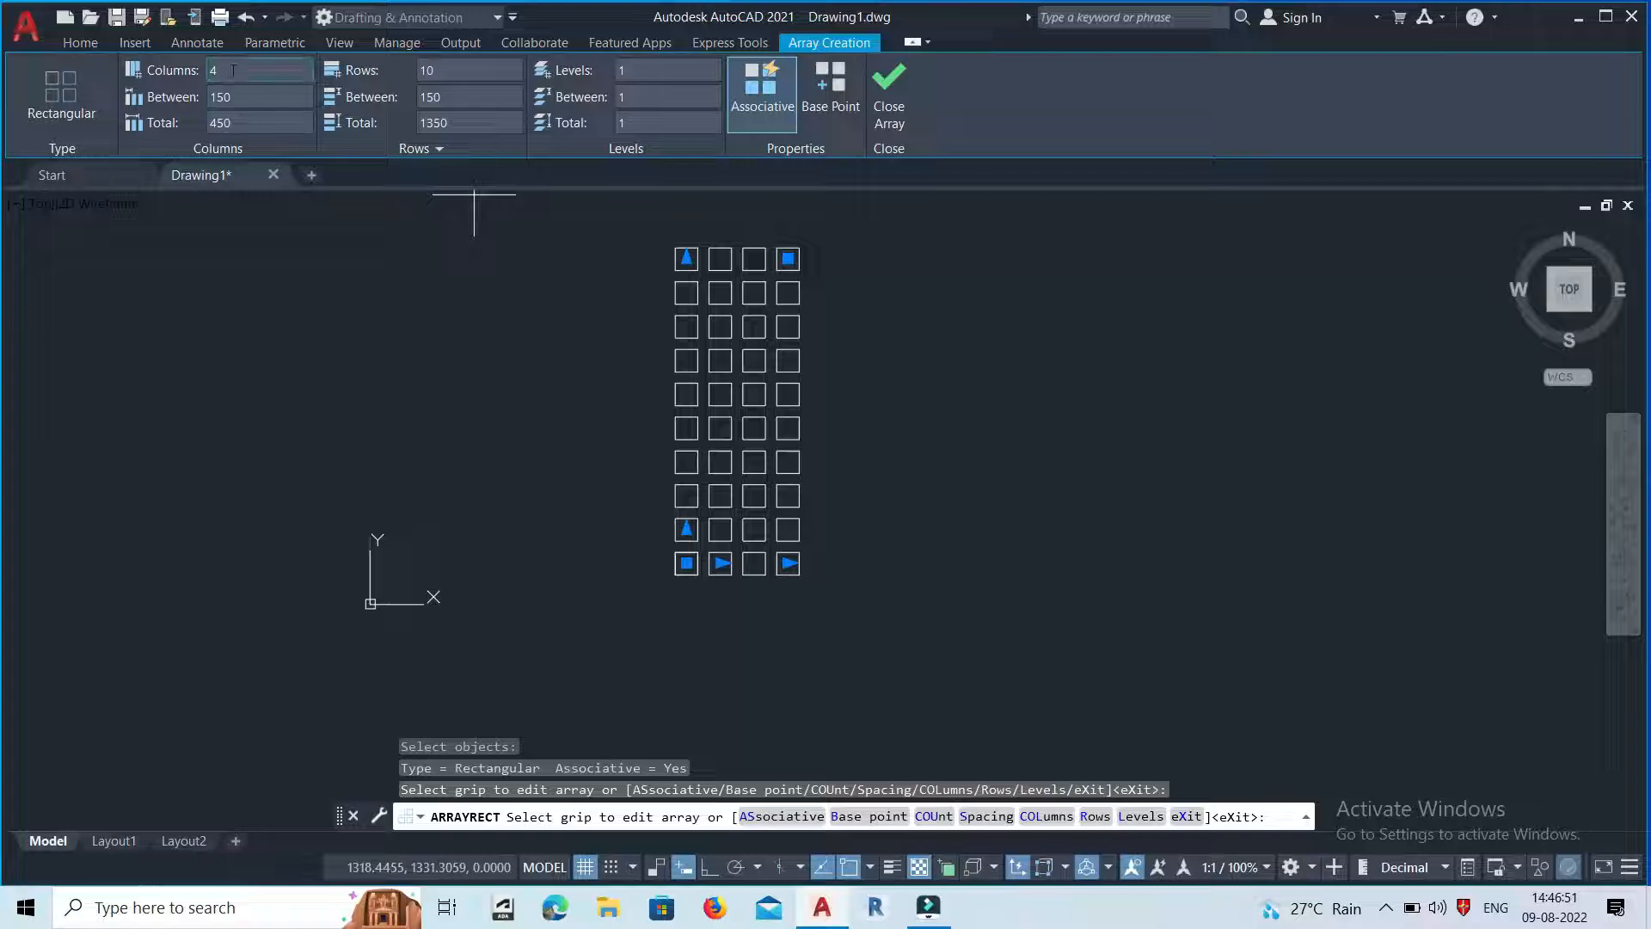
pyautogui.write('10')
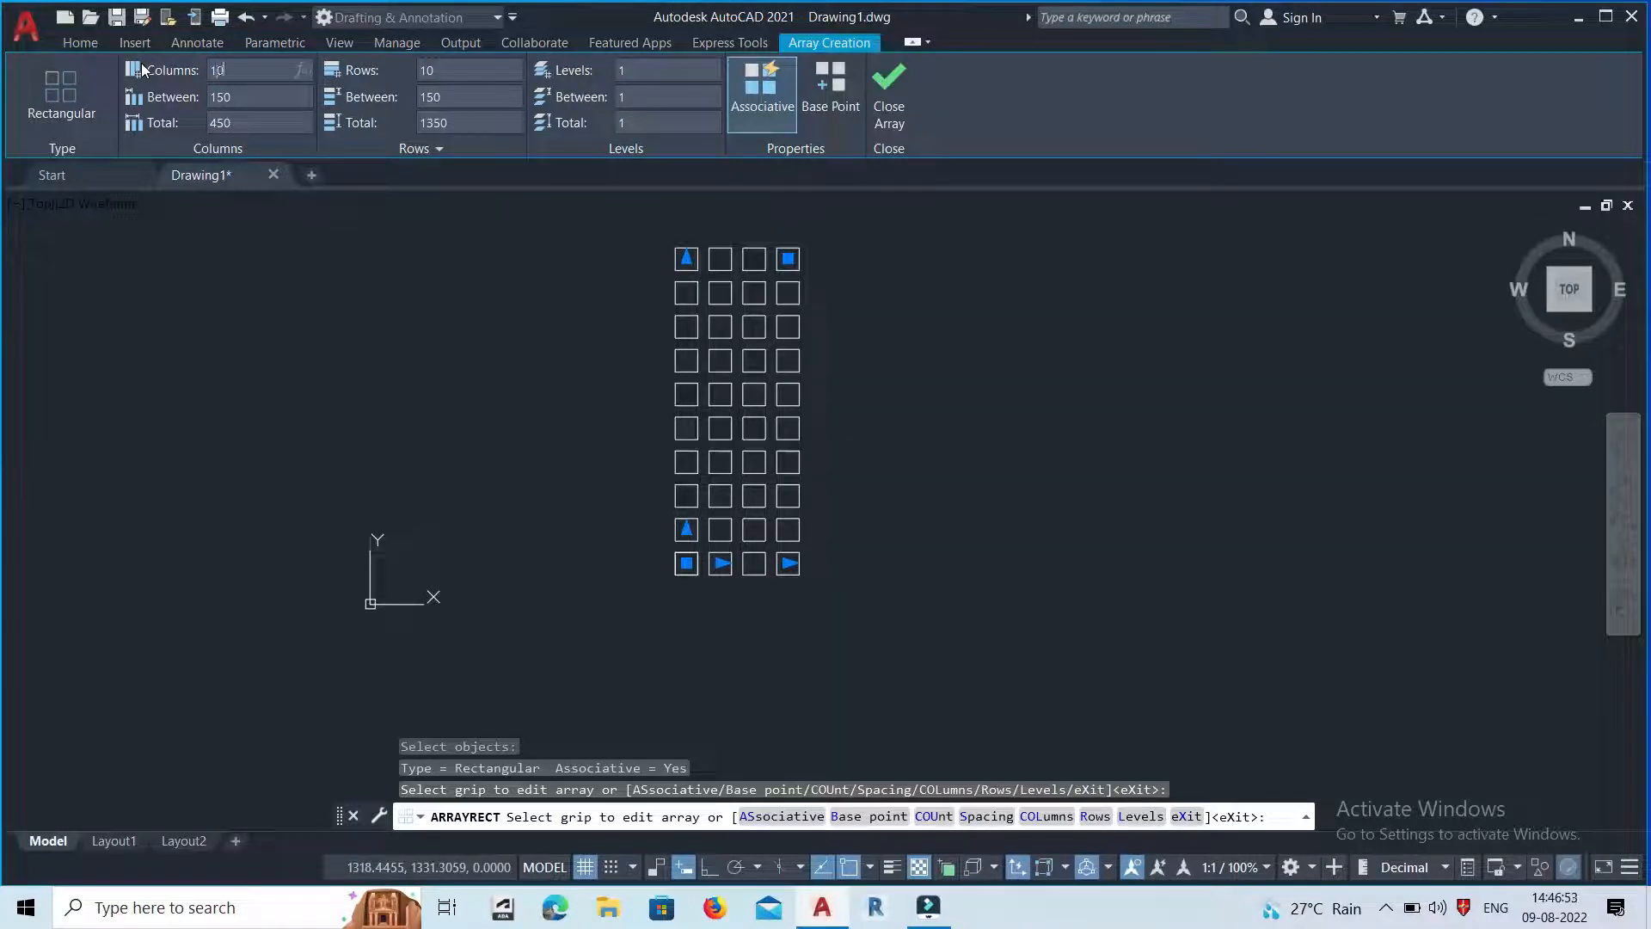
pyautogui.press('Return')
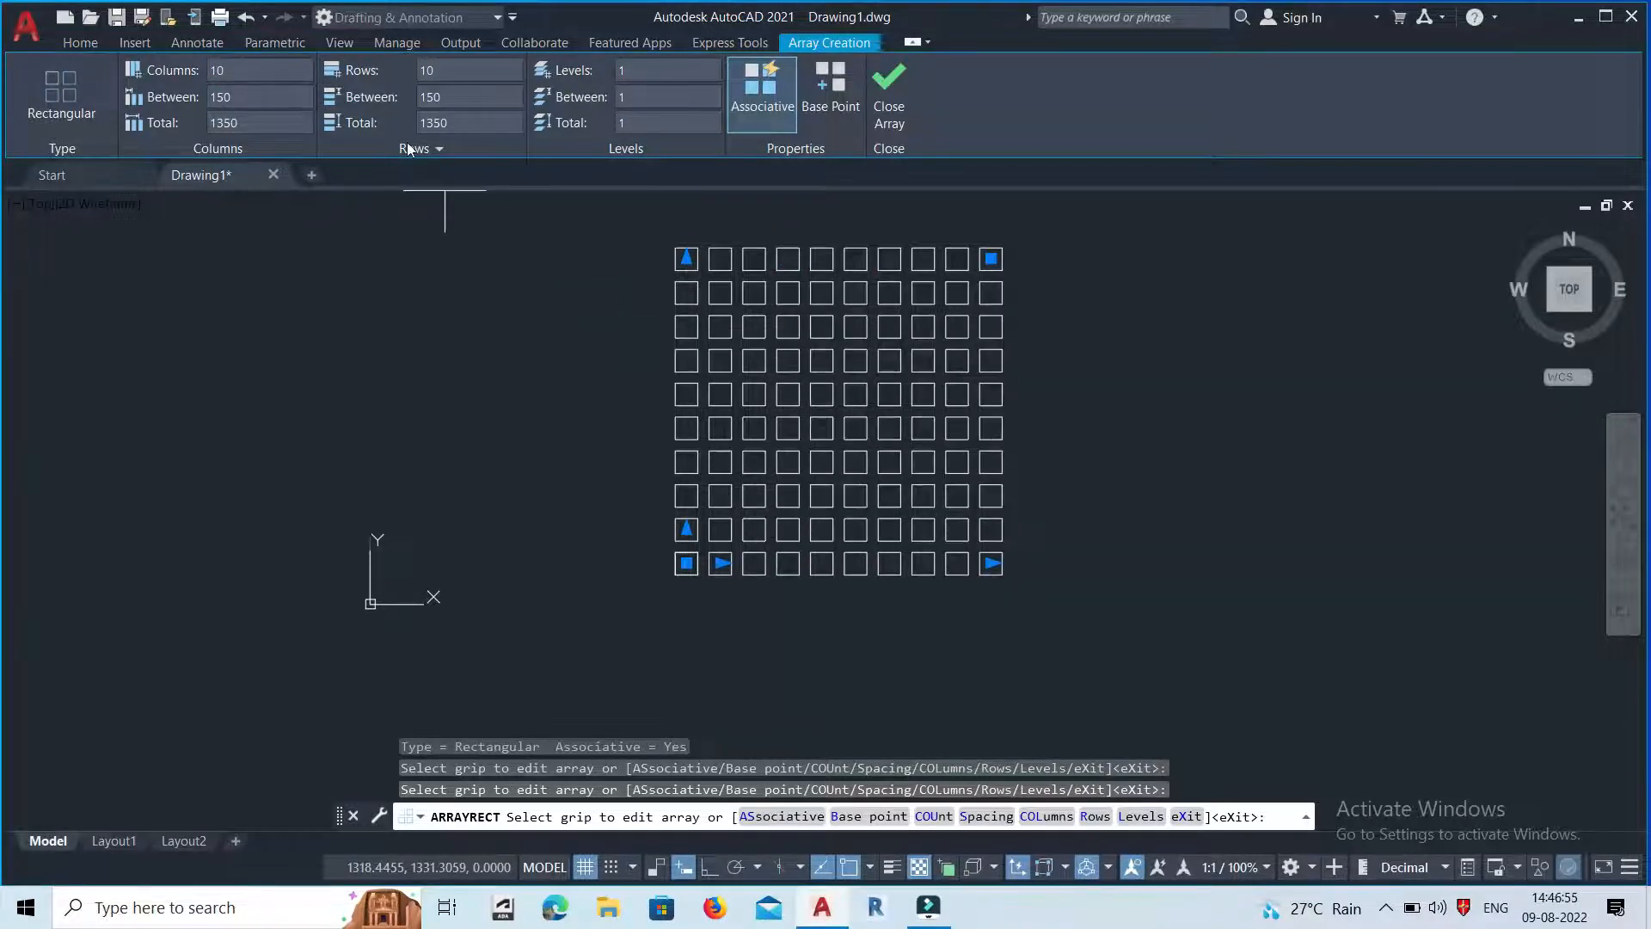
# Set the spacing between the array's columns to 100.
pyautogui.click(241, 99)
pyautogui.write('100')
pyautogui.press('Return')
pyautogui.scroll(2, 662, 316)
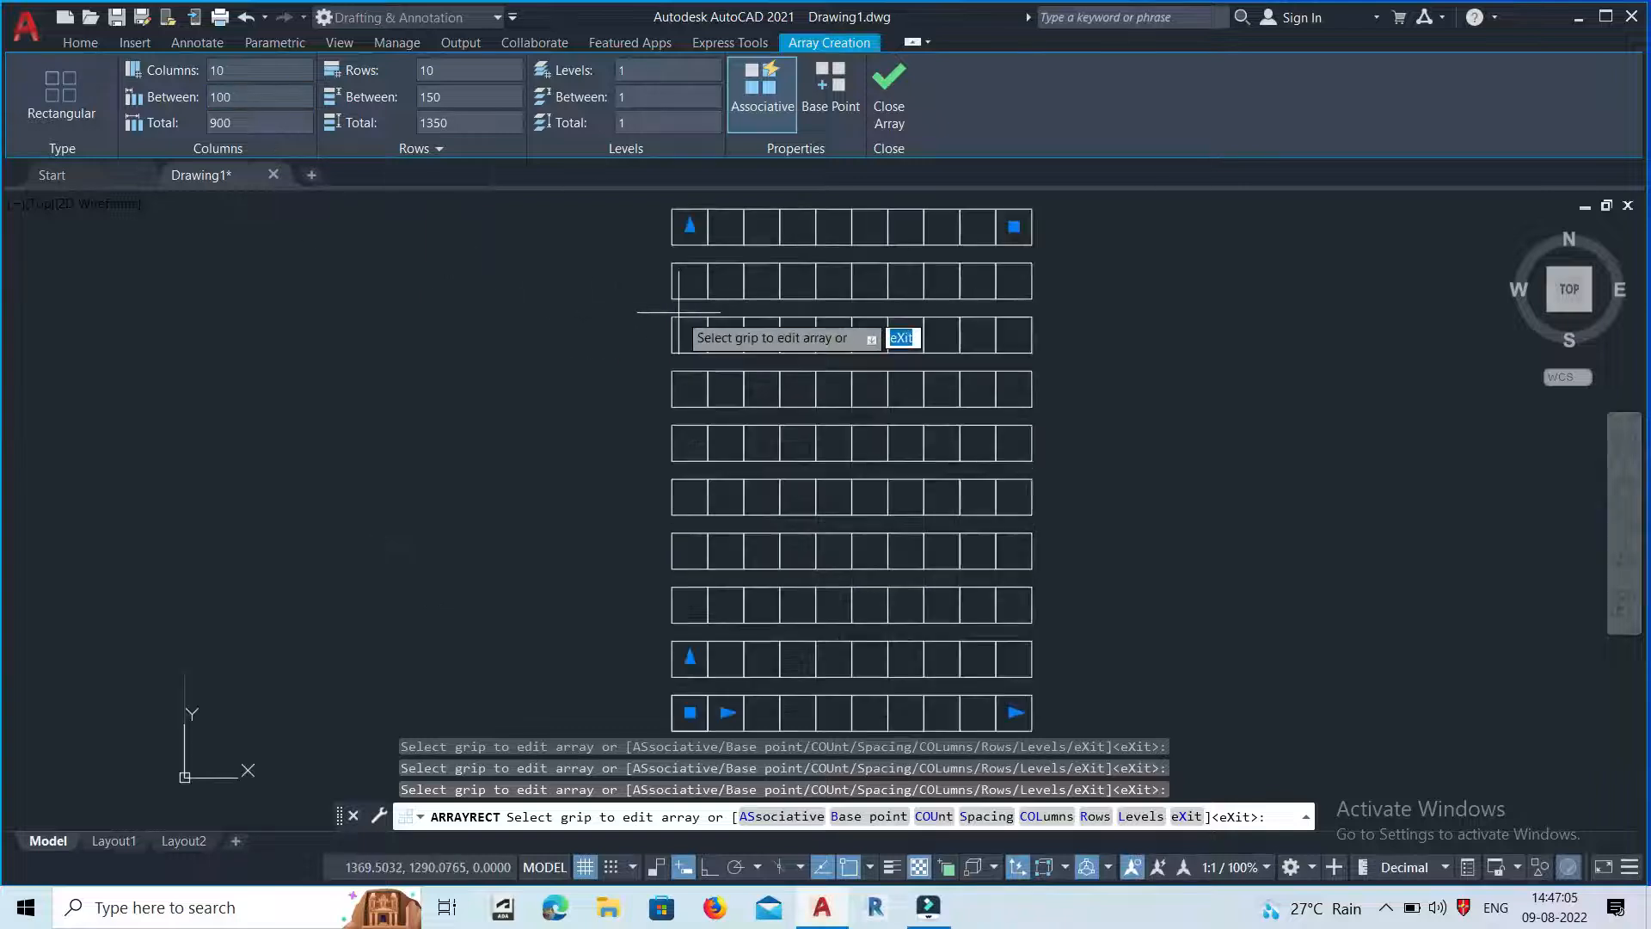
# Set the array's column spacing and row spacing to 200 each.
pyautogui.click(240, 94)
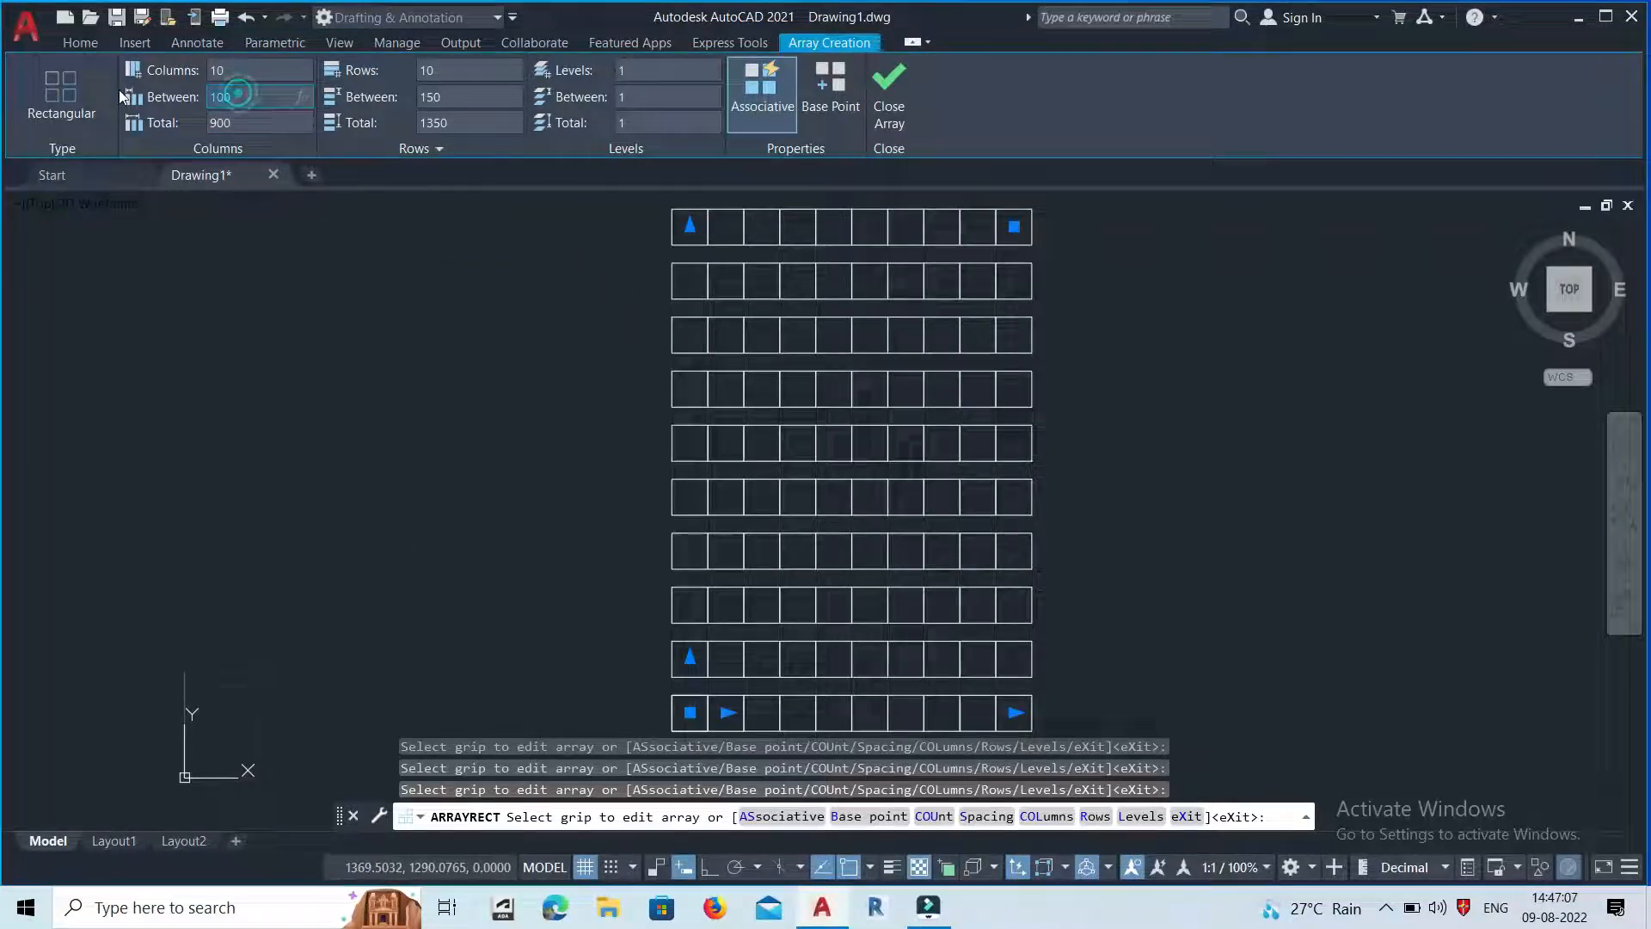
pyautogui.write('200')
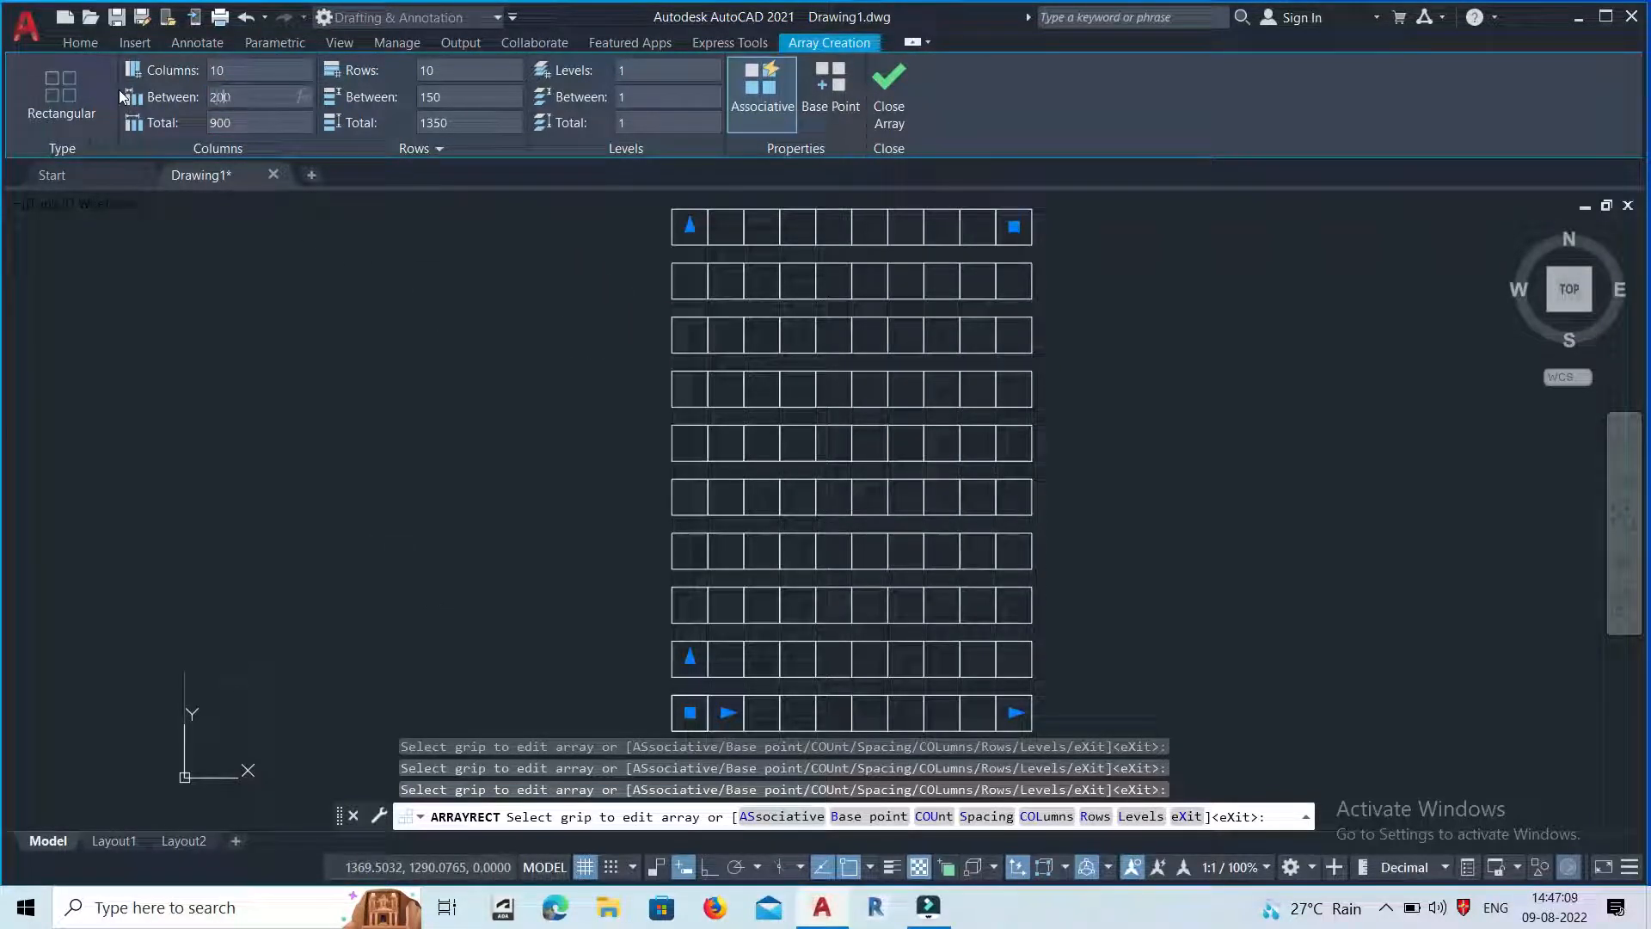
pyautogui.press('Return')
pyautogui.click(466, 97)
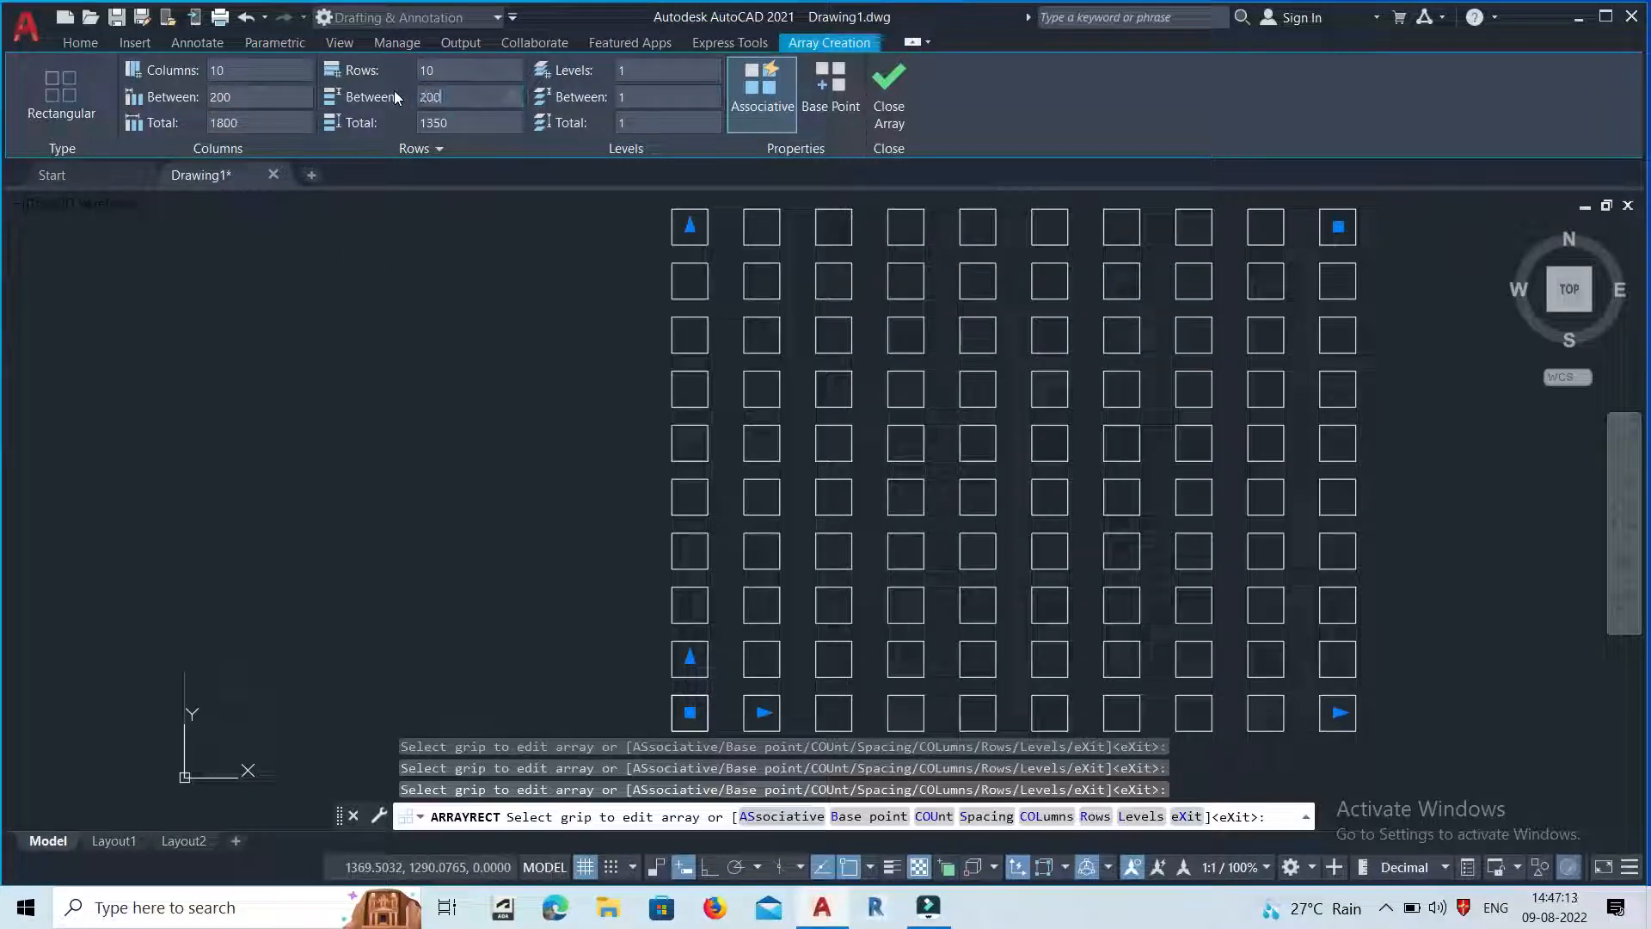
pyautogui.press('Return')
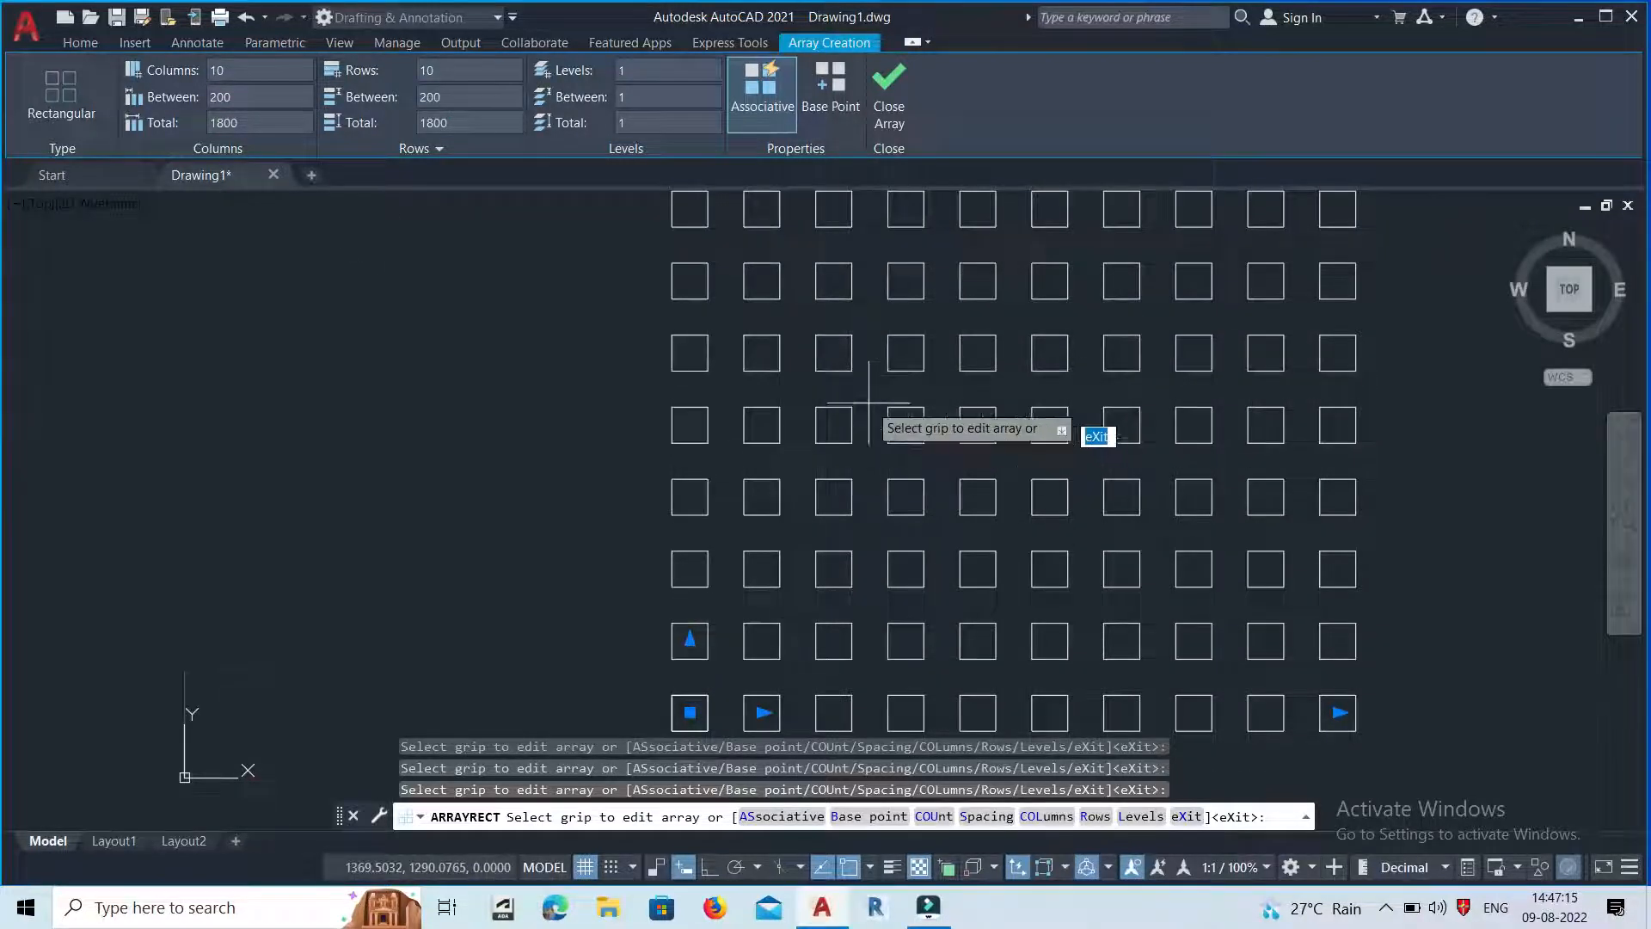
# Set the rectangular array to 10 levels with a spacing of 200 between levels.
pyautogui.scroll(-5, 546, 276)
pyautogui.scroll(-1, 701, 384)
pyautogui.scroll(4, 652, 312)
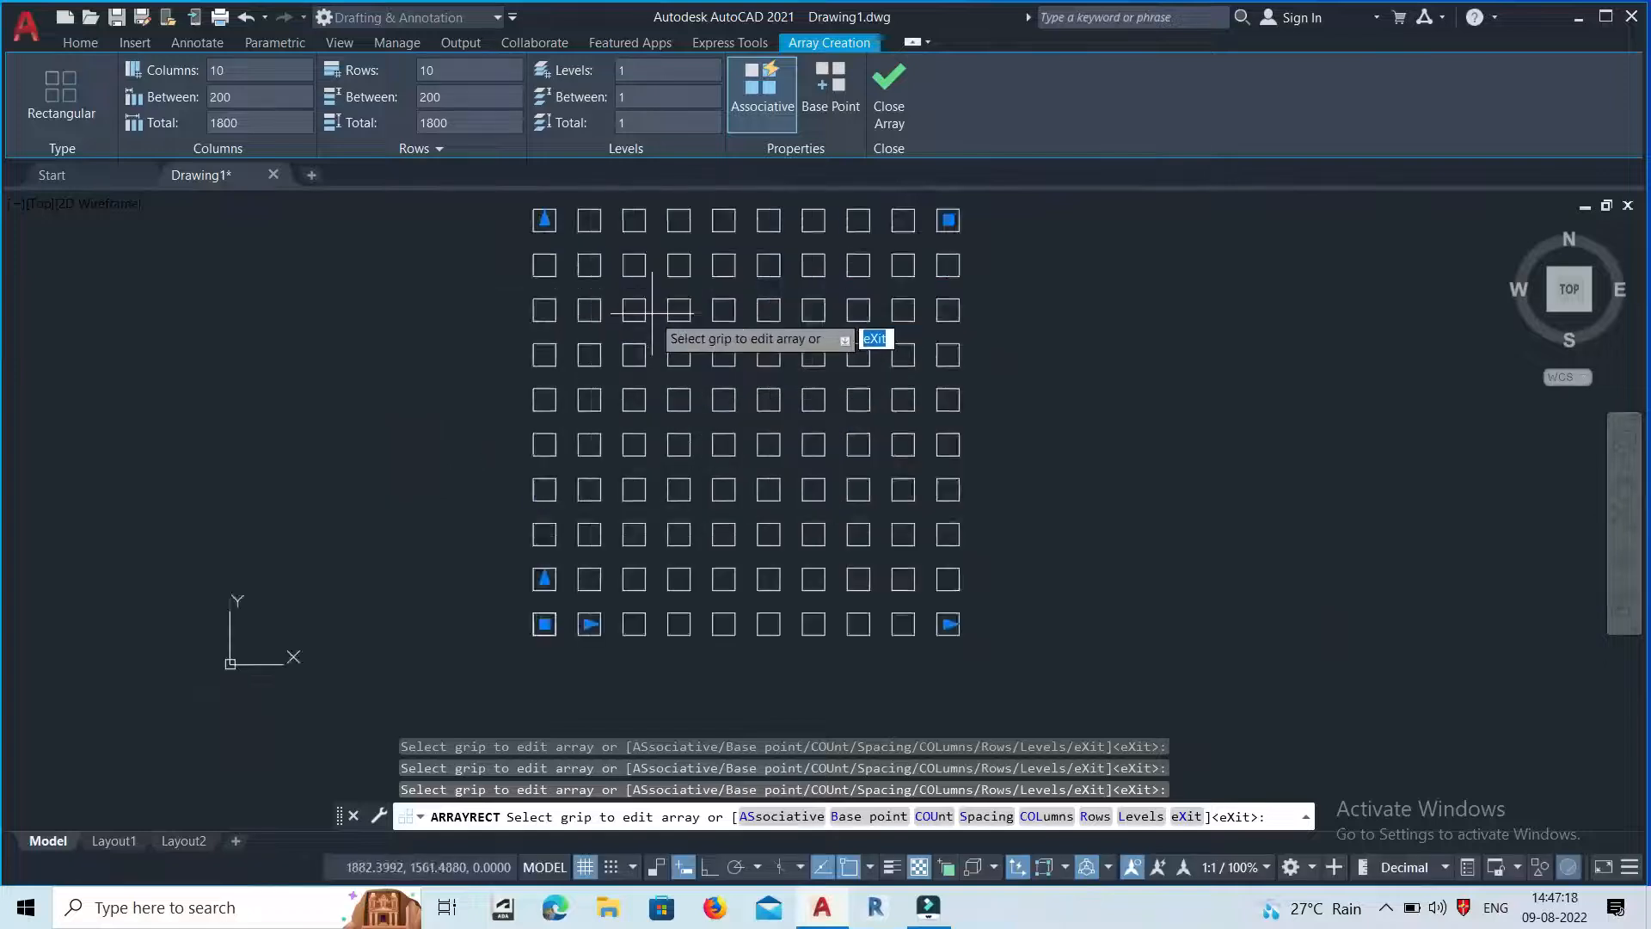
pyautogui.click(639, 70)
pyautogui.write('100')
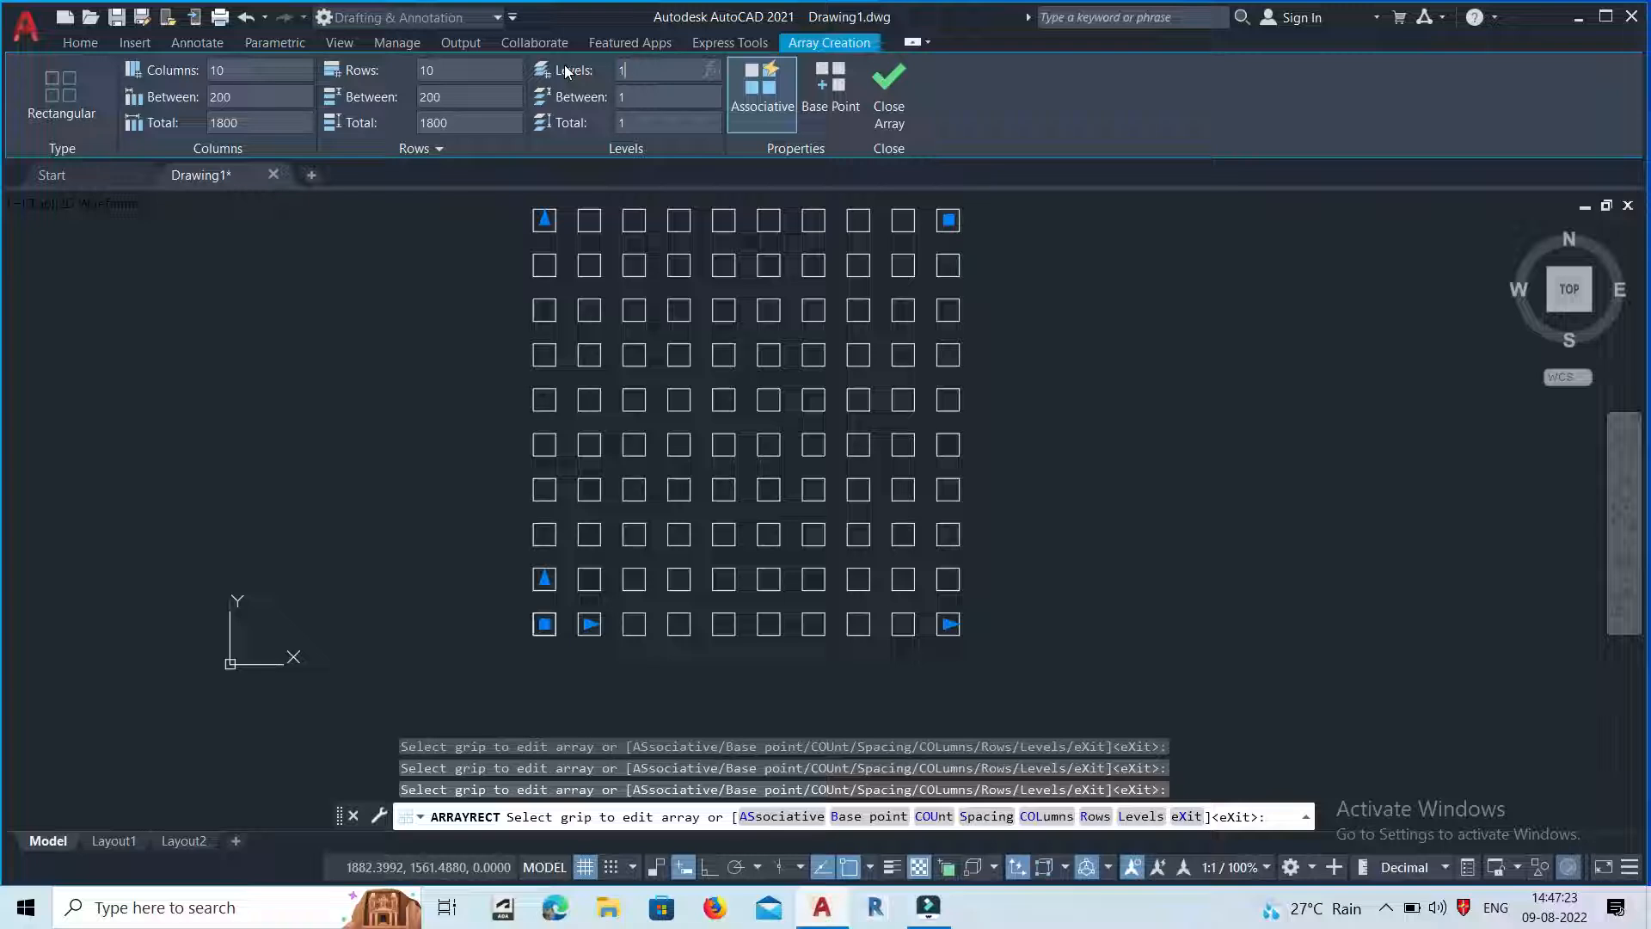
pyautogui.press('BackSpace')
pyautogui.click(628, 95)
pyautogui.write('200')
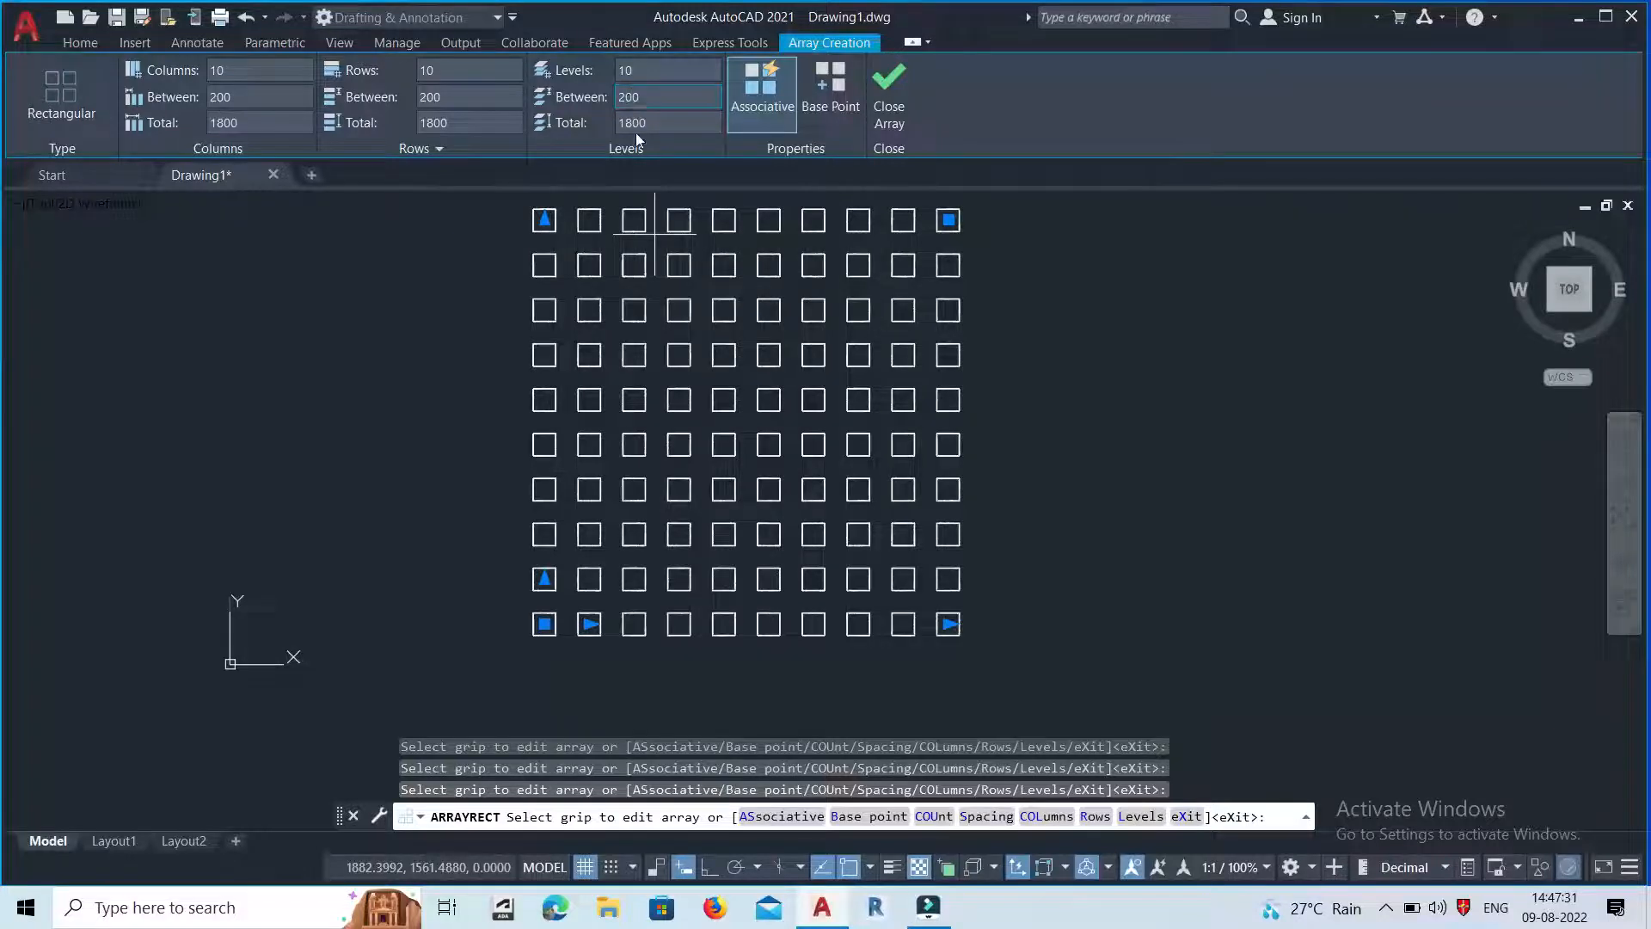
# Switch to an isometric view and examine how the array's levels stack in height.
pyautogui.scroll(-2, 748, 559)
pyautogui.scroll(2, 735, 514)
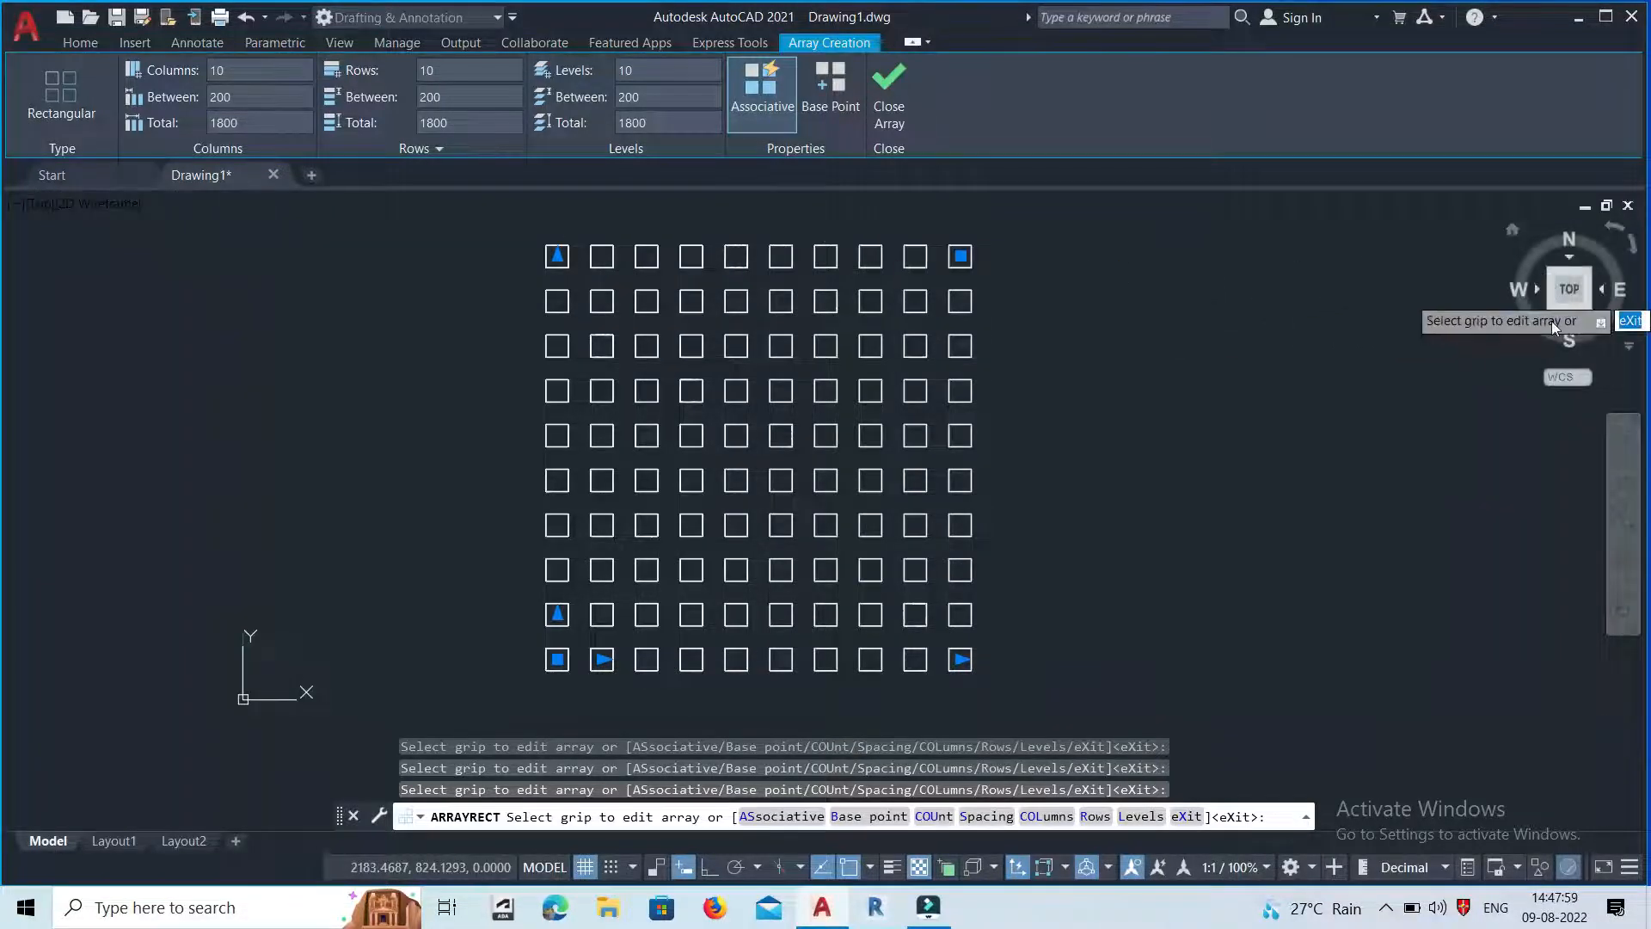
pyautogui.click(1553, 274)
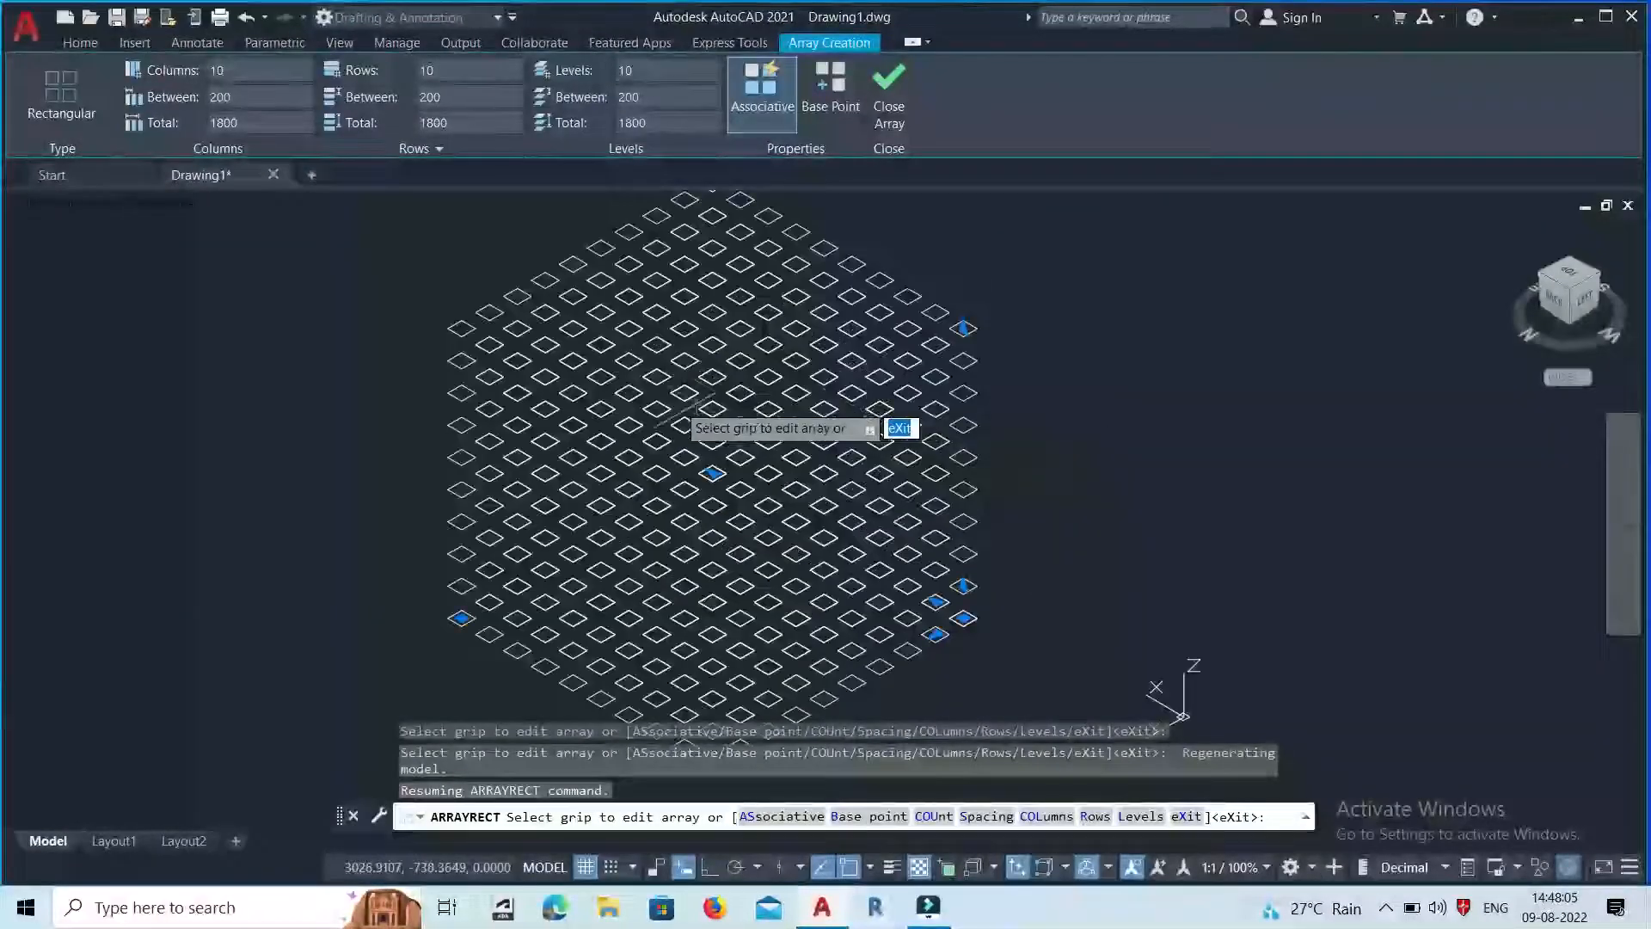
pyautogui.scroll(2, 486, 425)
pyautogui.scroll(-2, 486, 426)
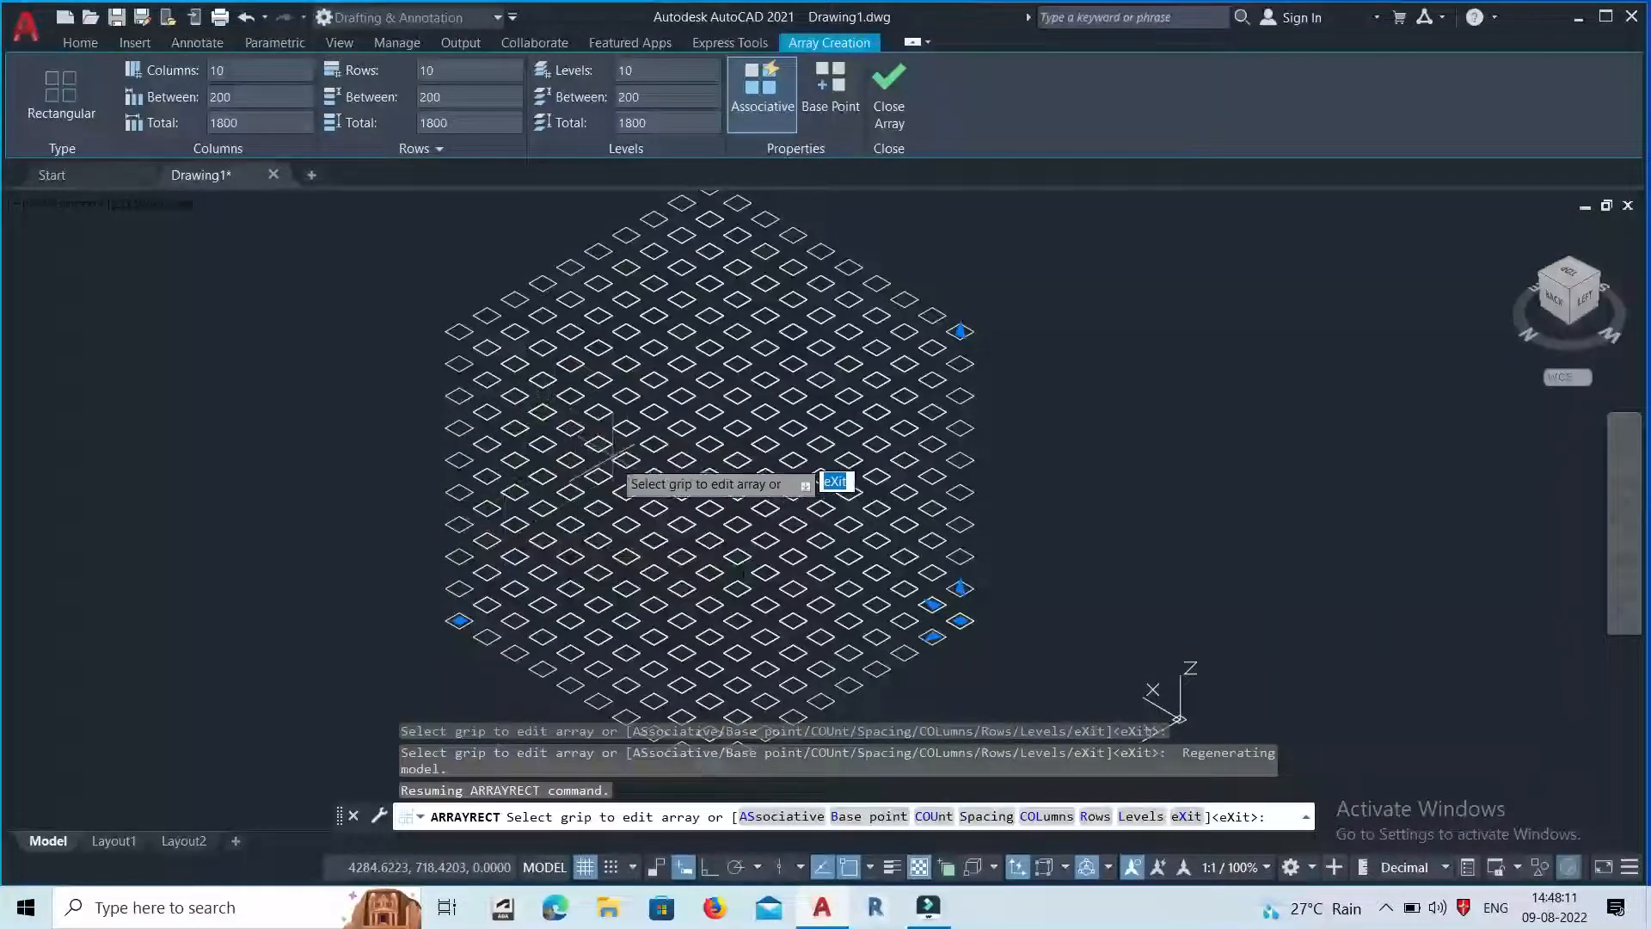
pyautogui.scroll(-2, 614, 389)
pyautogui.scroll(2, 615, 392)
pyautogui.scroll(-2, 606, 397)
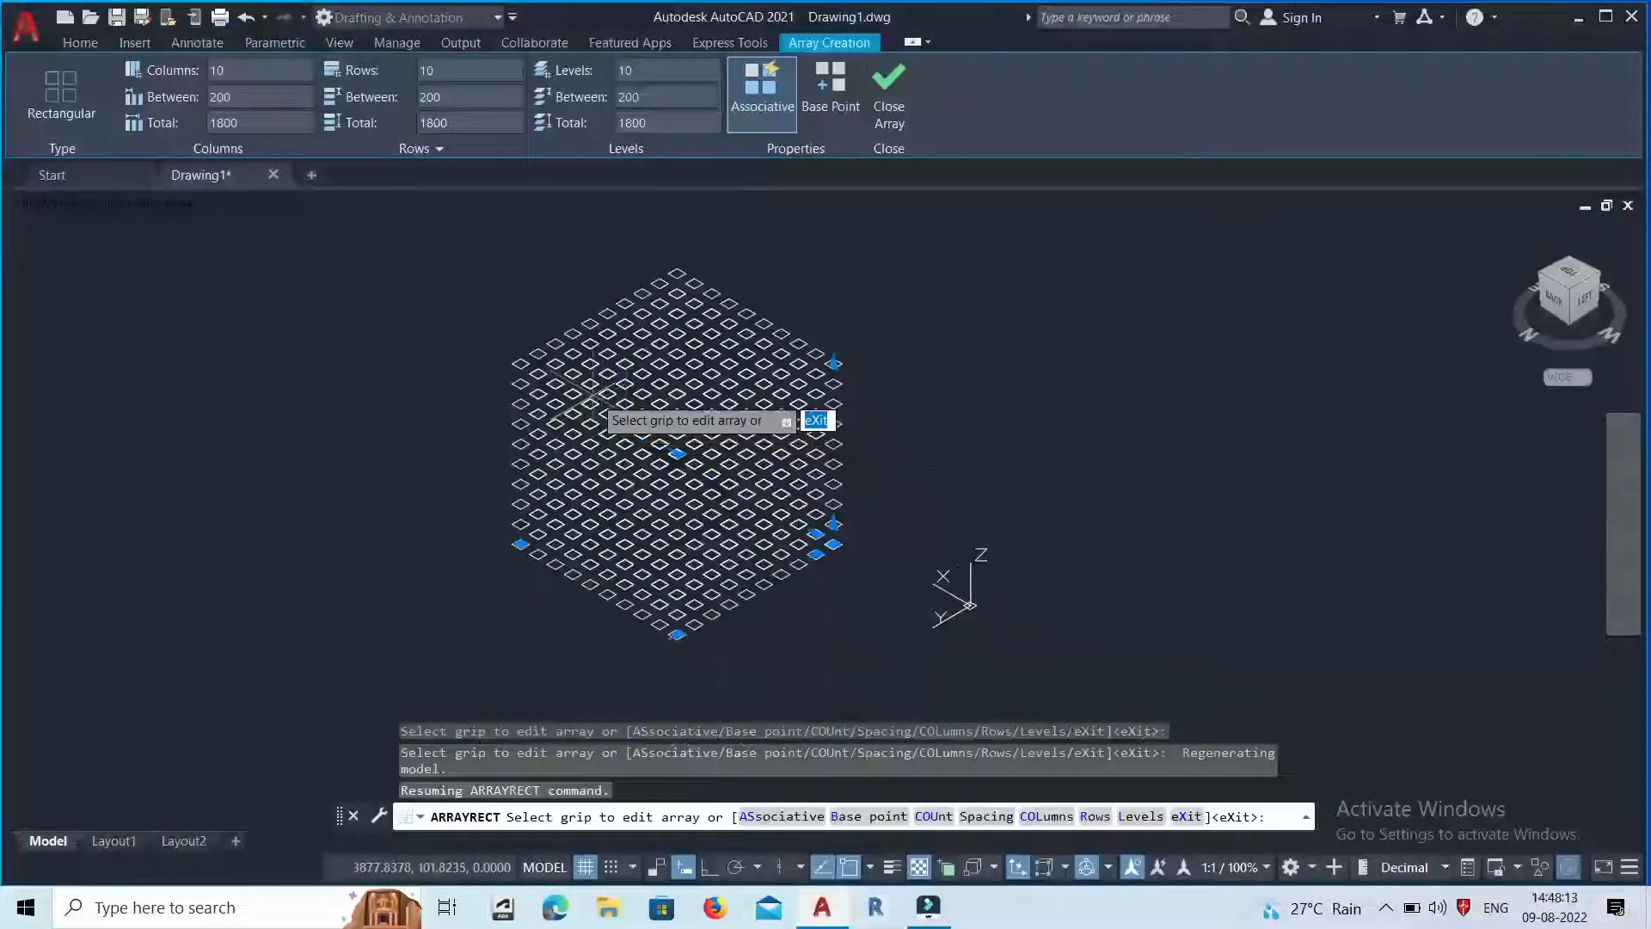
pyautogui.scroll(2, 594, 394)
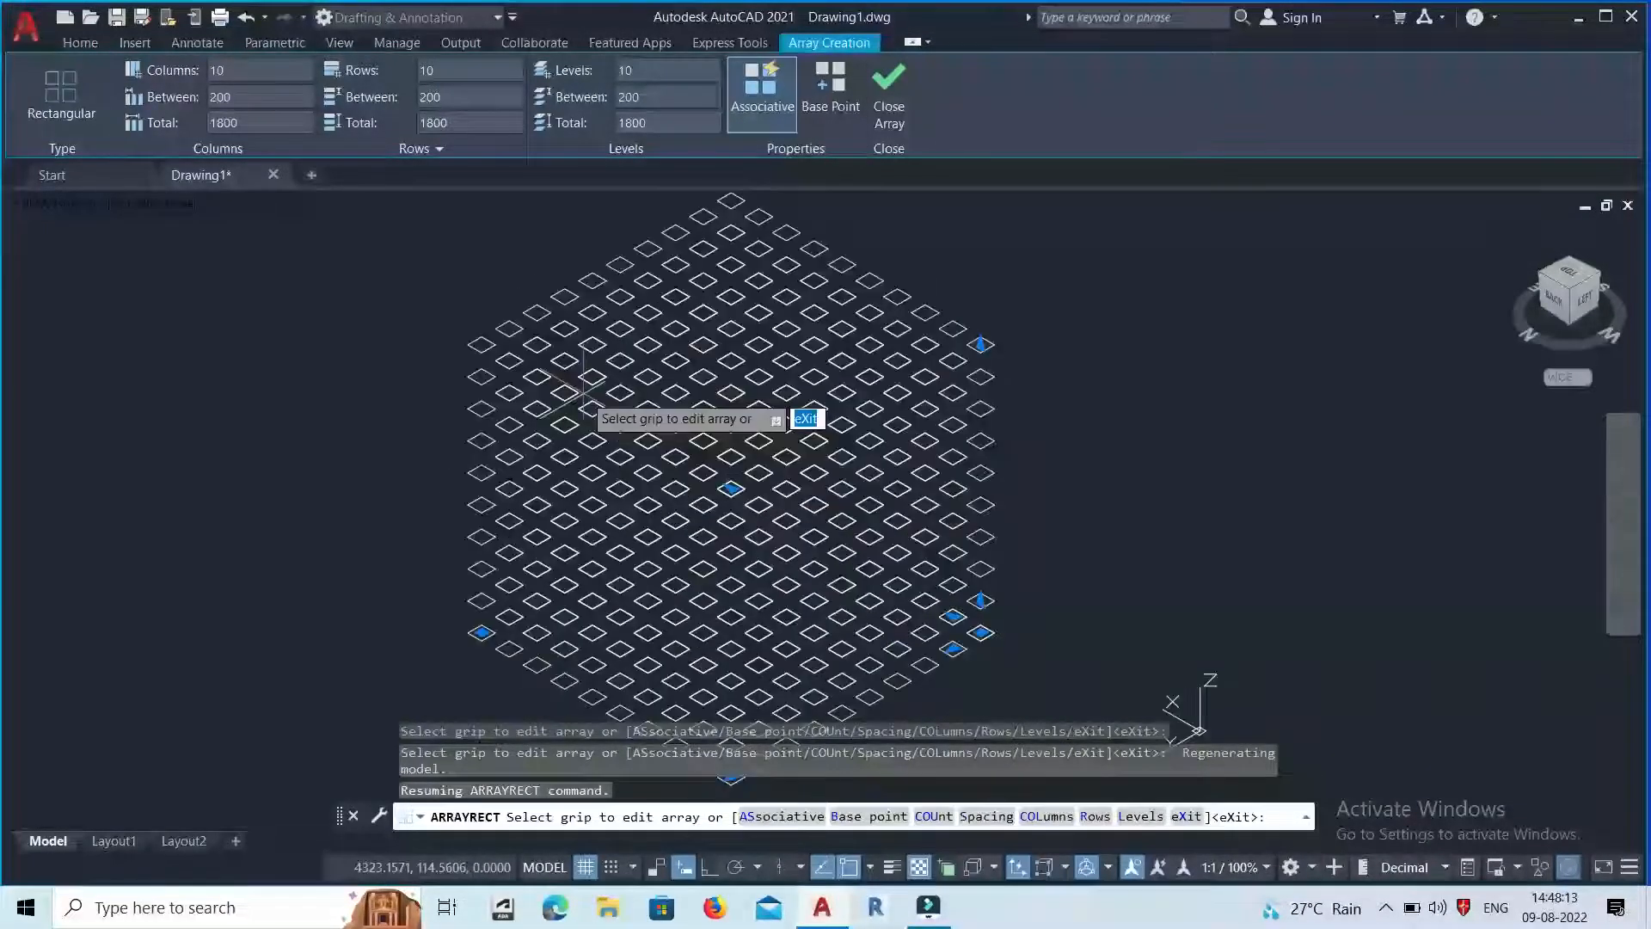
# Return to the top view and finish the rectangular array.
pyautogui.click(1575, 275)
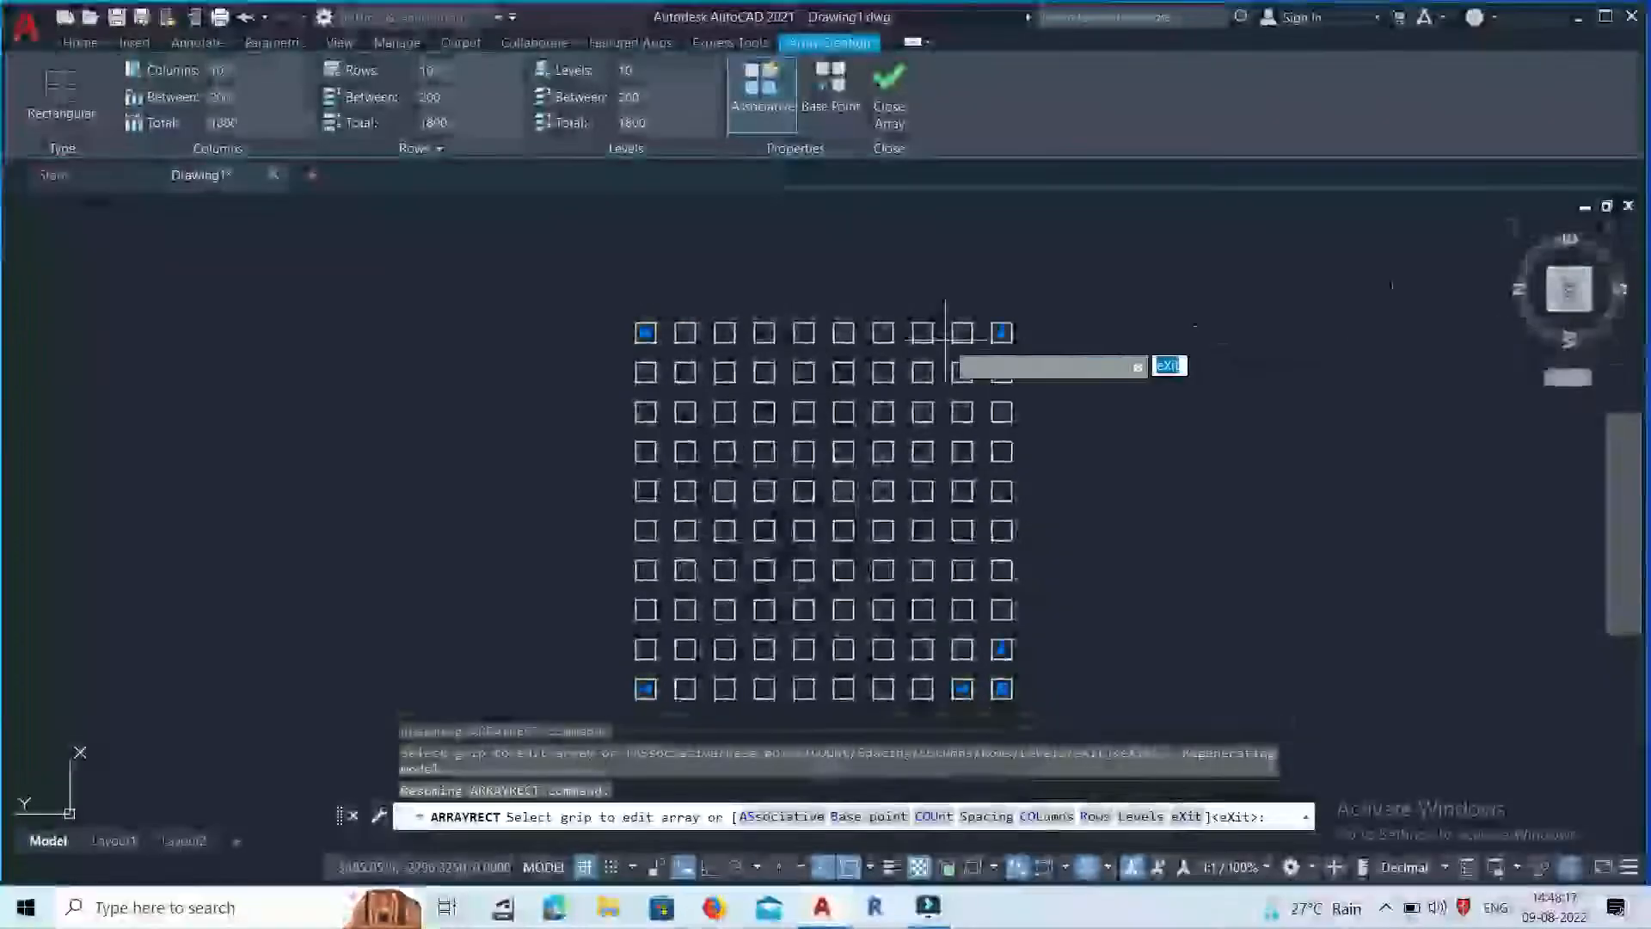
pyautogui.scroll(-2, 590, 369)
pyautogui.scroll(2, 988, 436)
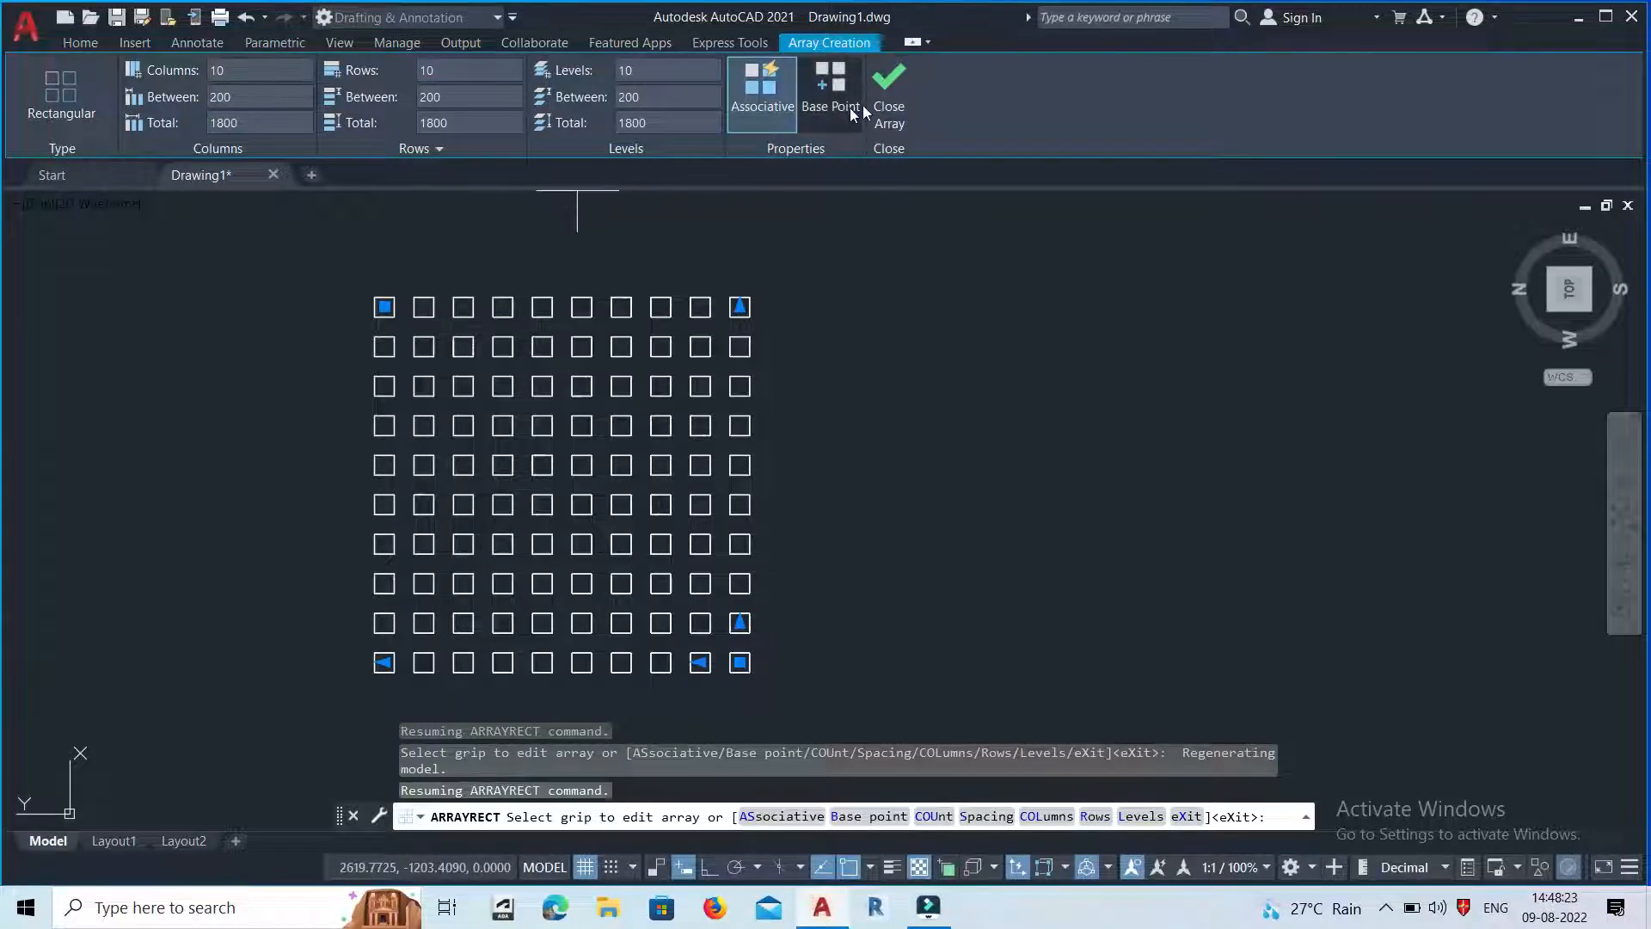
pyautogui.click(894, 95)
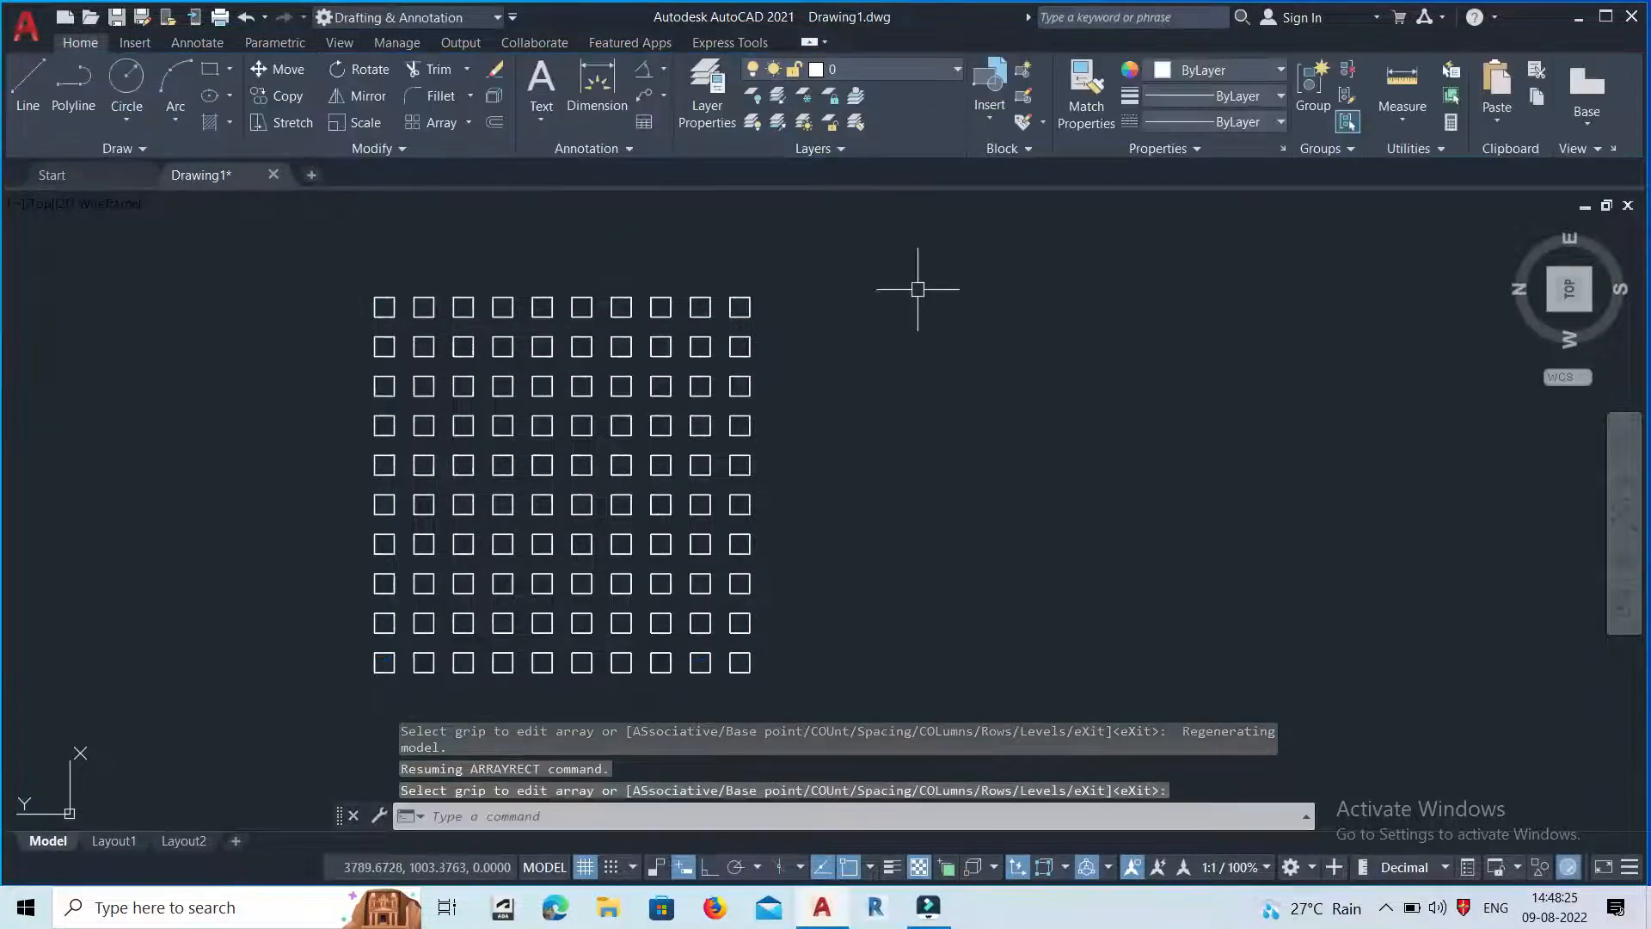
# Draw a wavy fit-point spline with three successively higher crests in the empty area beside the array of squares.
pyautogui.scroll(-2, 472, 433)
pyautogui.scroll(4, 768, 446)
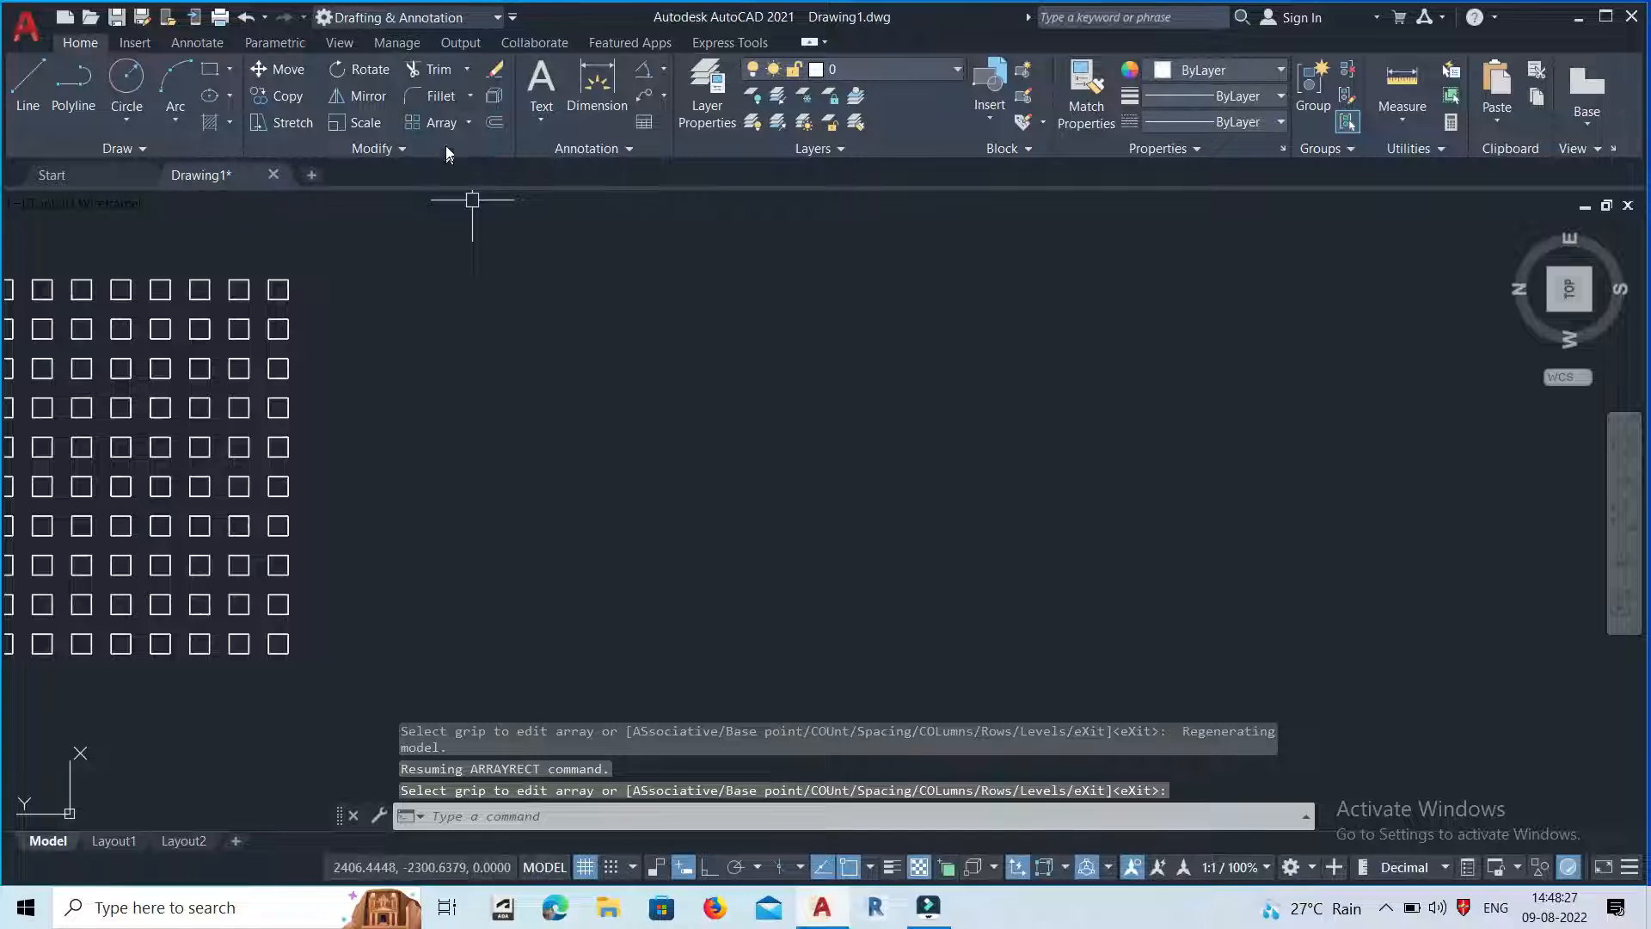
pyautogui.click(469, 123)
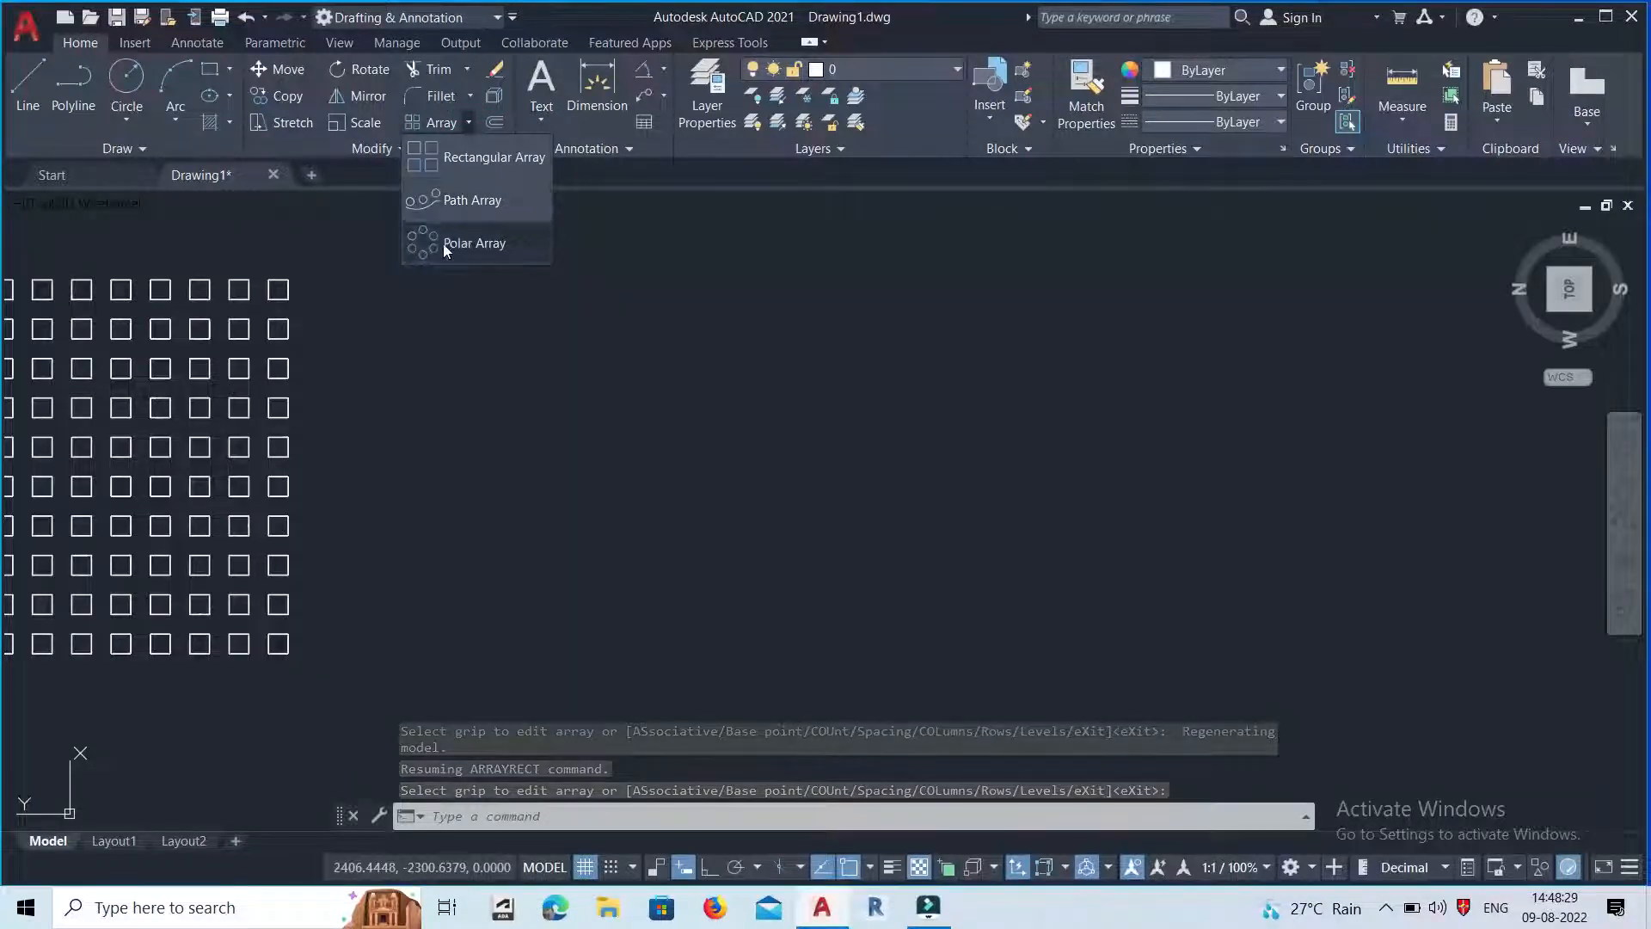
pyautogui.click(116, 148)
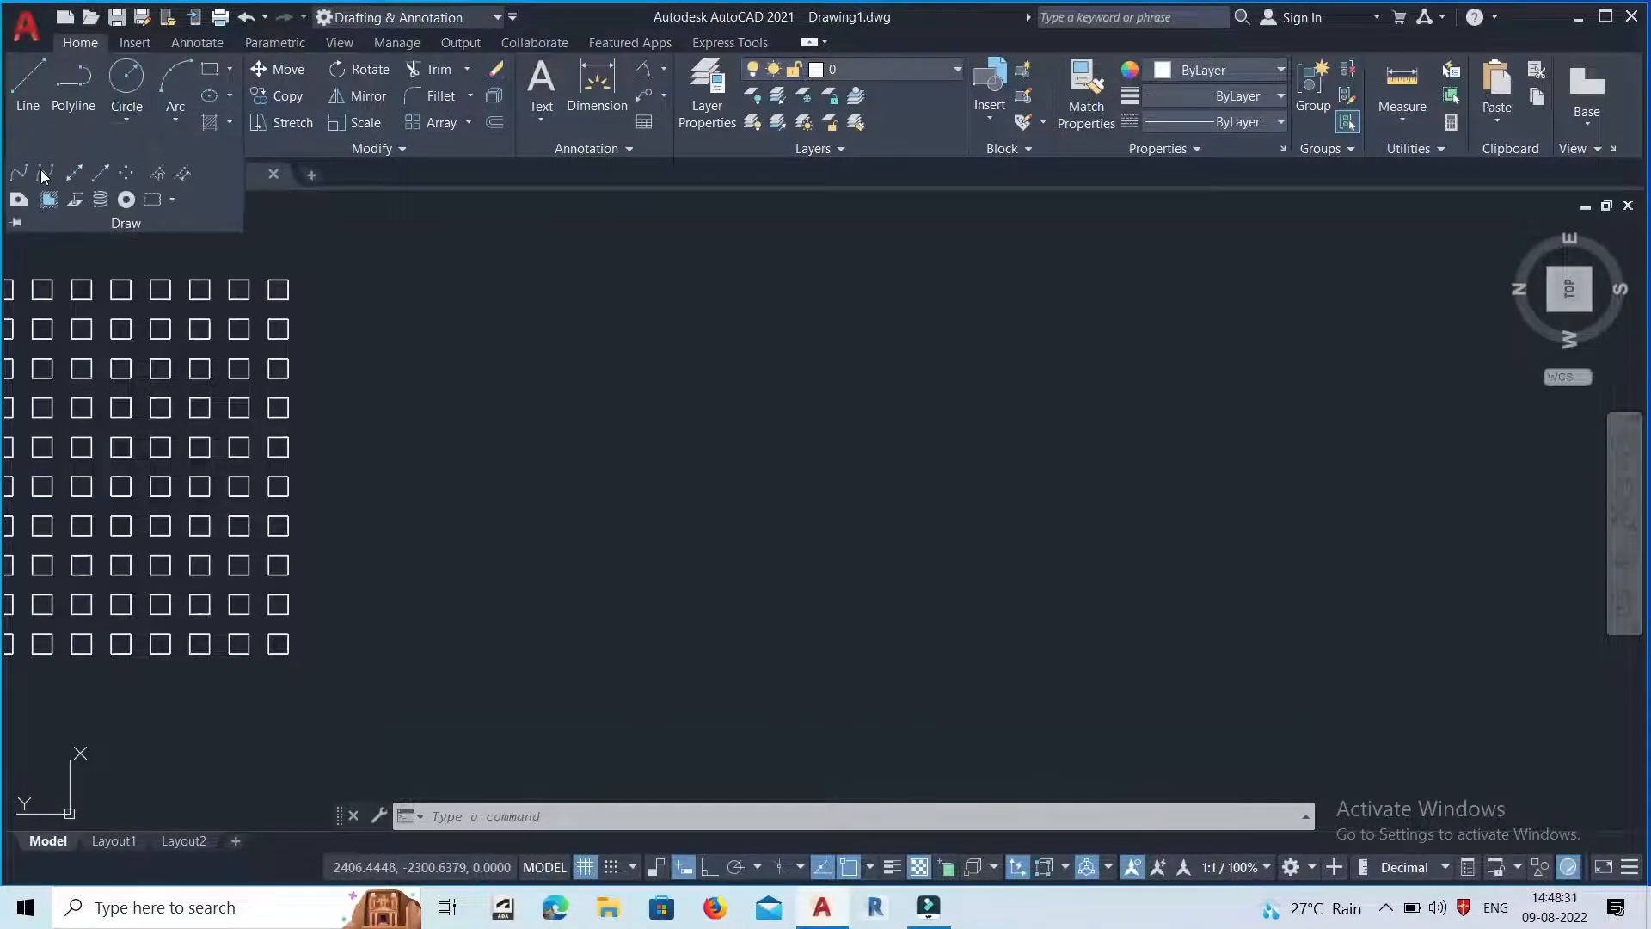
pyautogui.click(30, 176)
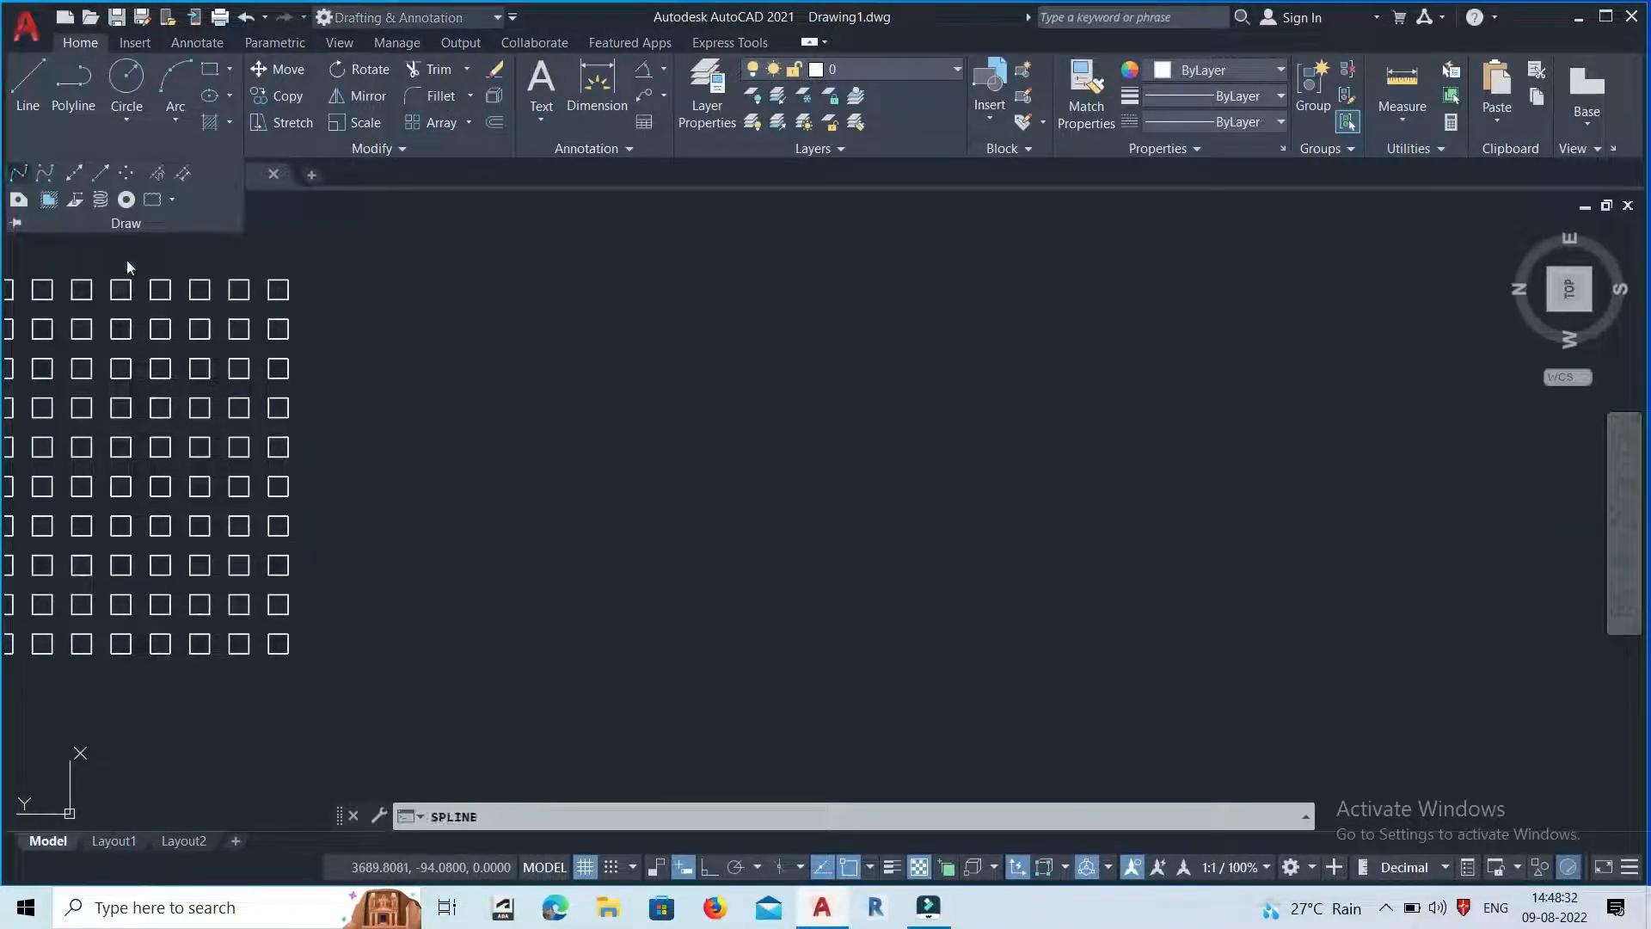
pyautogui.click(481, 587)
pyautogui.click(707, 331)
pyautogui.click(838, 680)
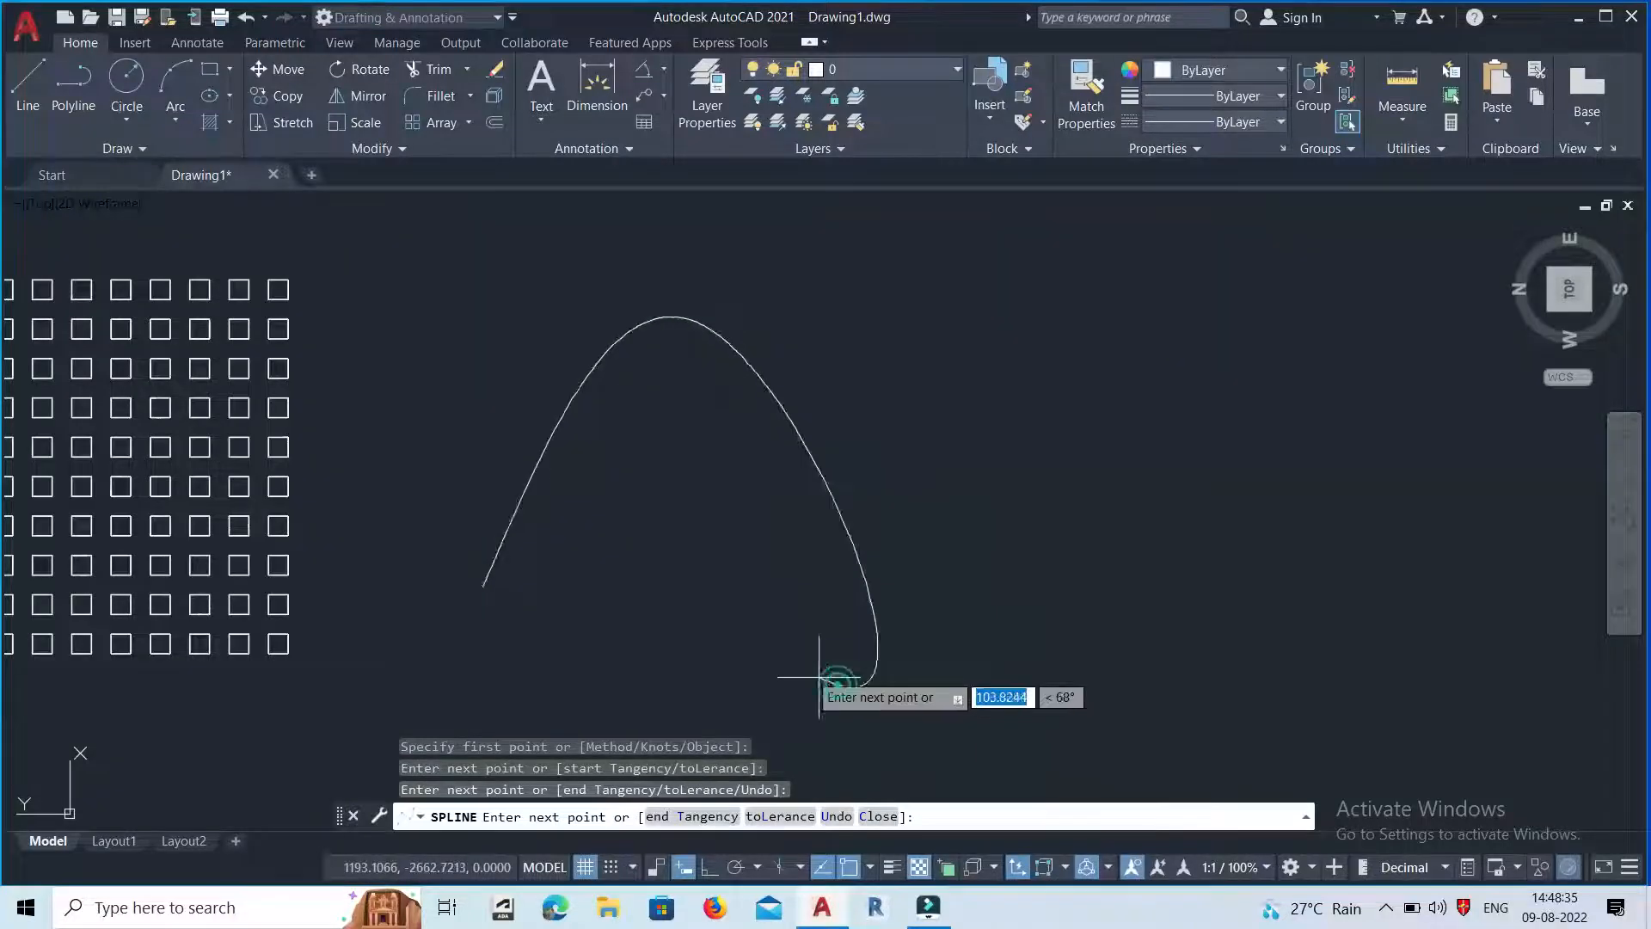
pyautogui.scroll(-5, 630, 636)
pyautogui.click(715, 650)
pyautogui.click(881, 408)
pyautogui.click(997, 586)
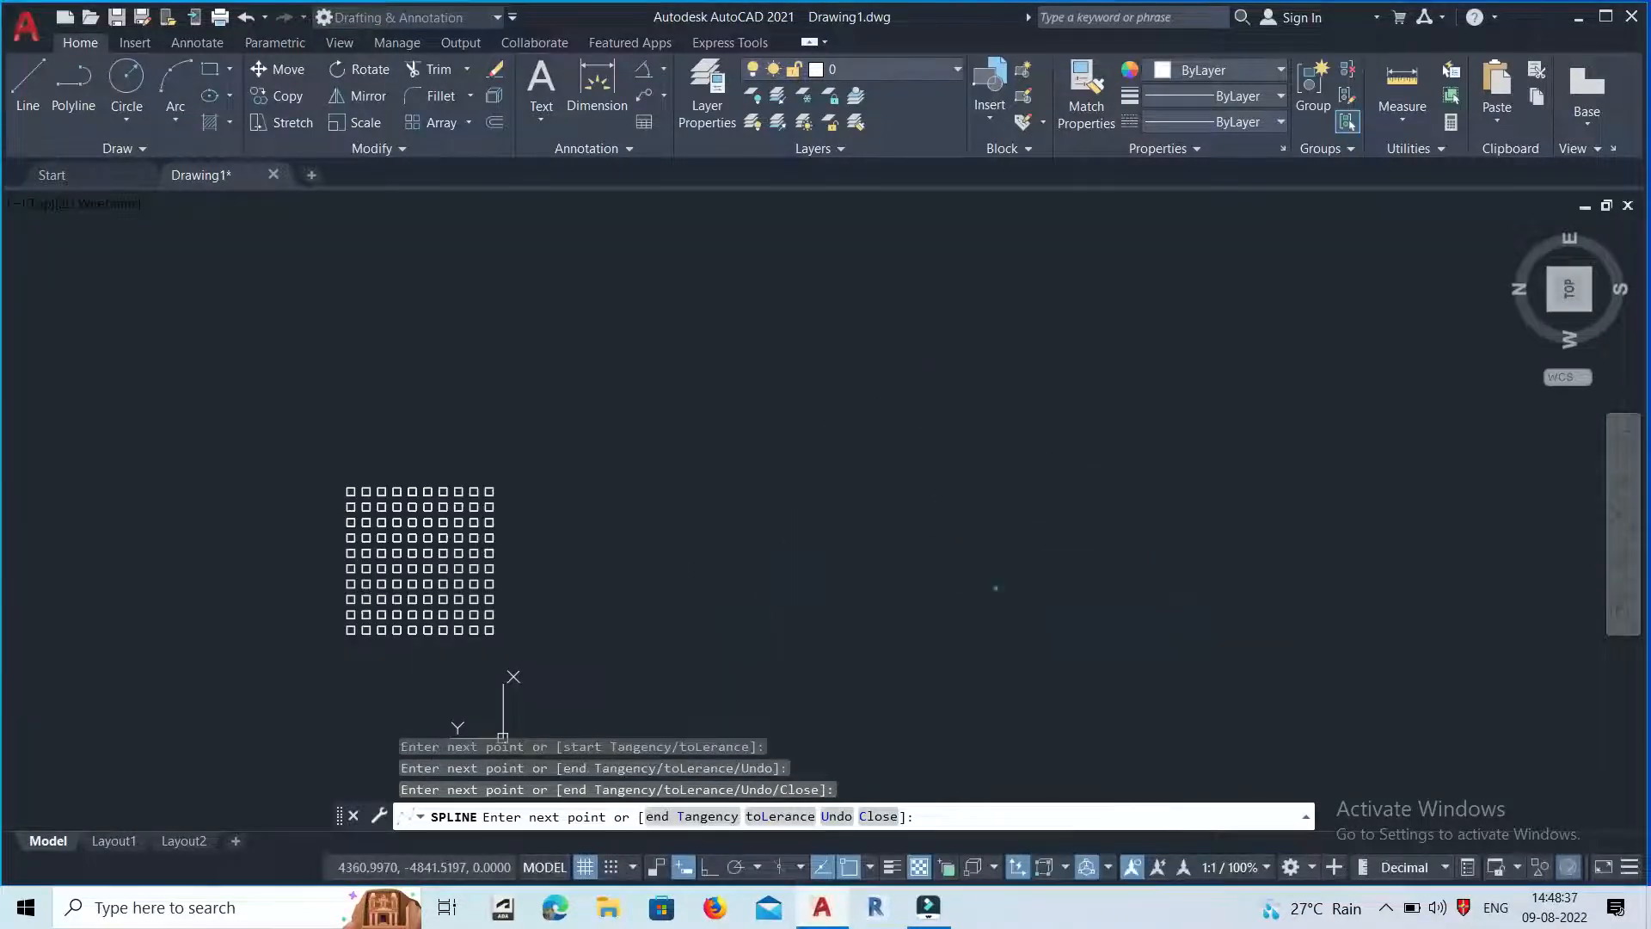
pyautogui.click(1168, 277)
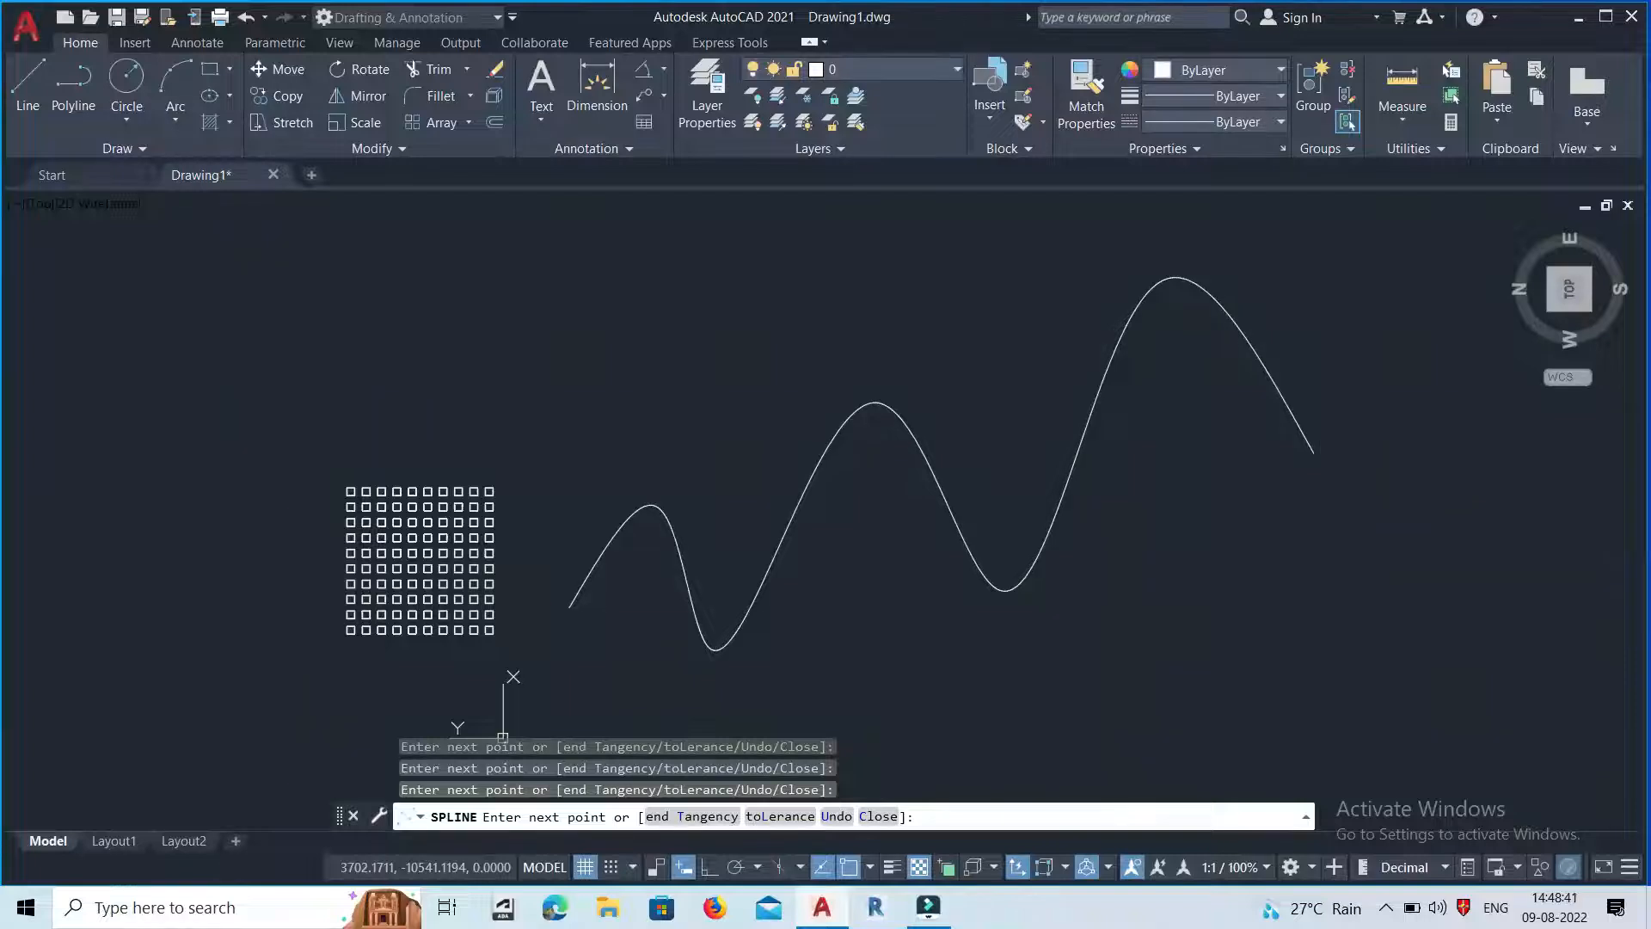
pyautogui.press('Return')
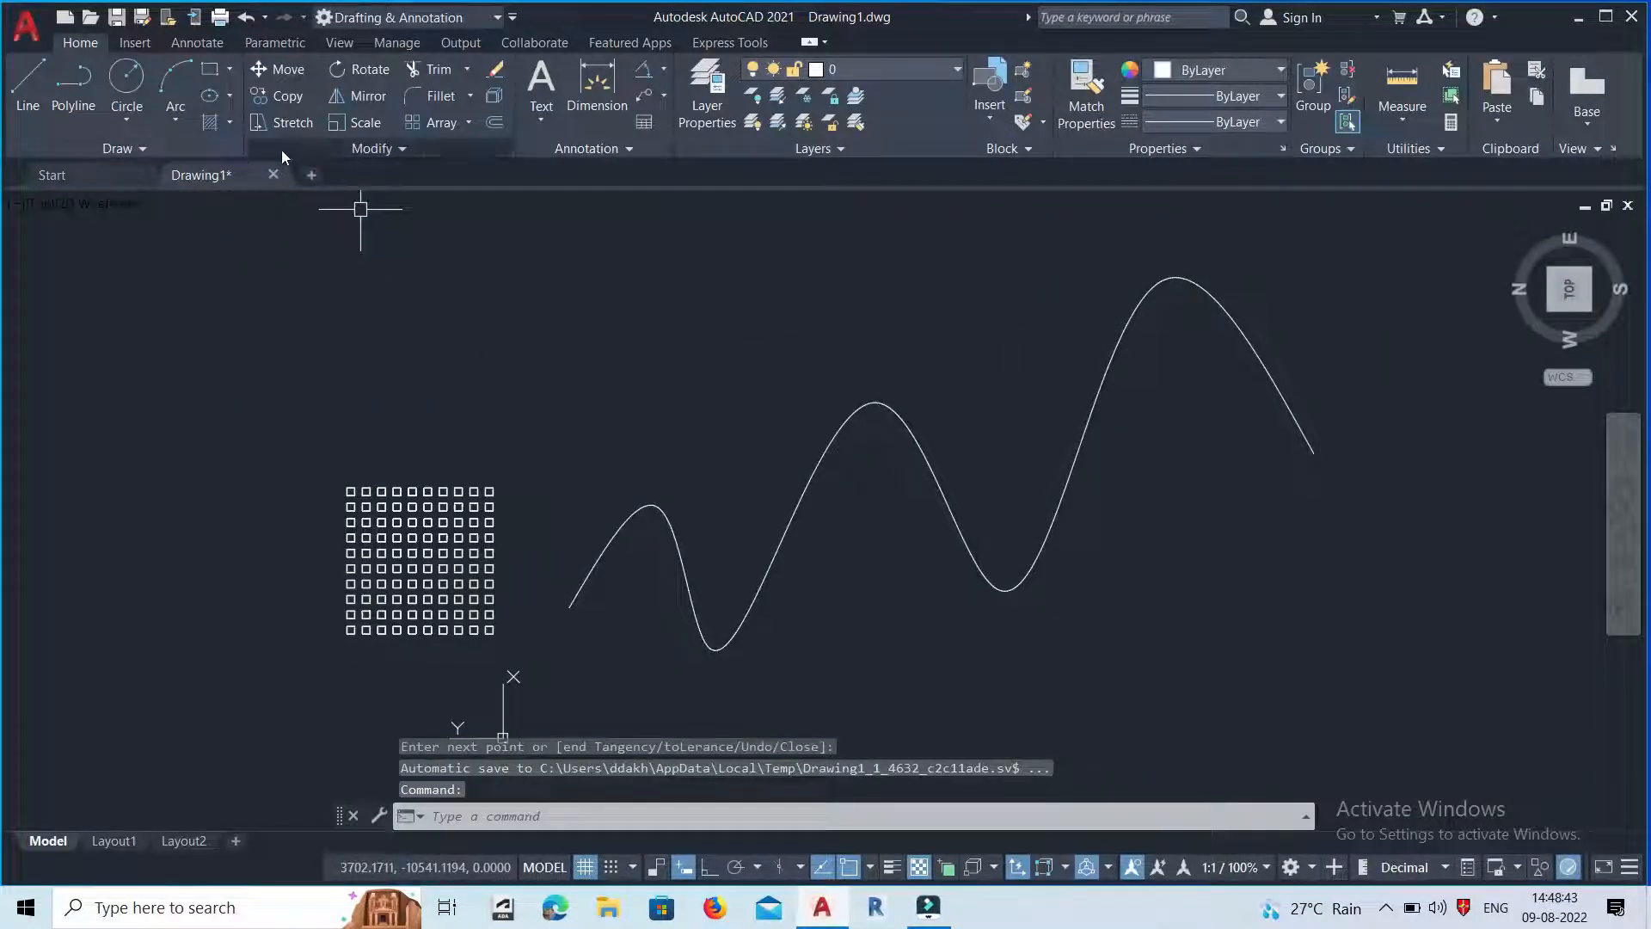
# Draw a small center-radius circle centered on the spline's starting endpoint near the array of squares.
pyautogui.click(129, 123)
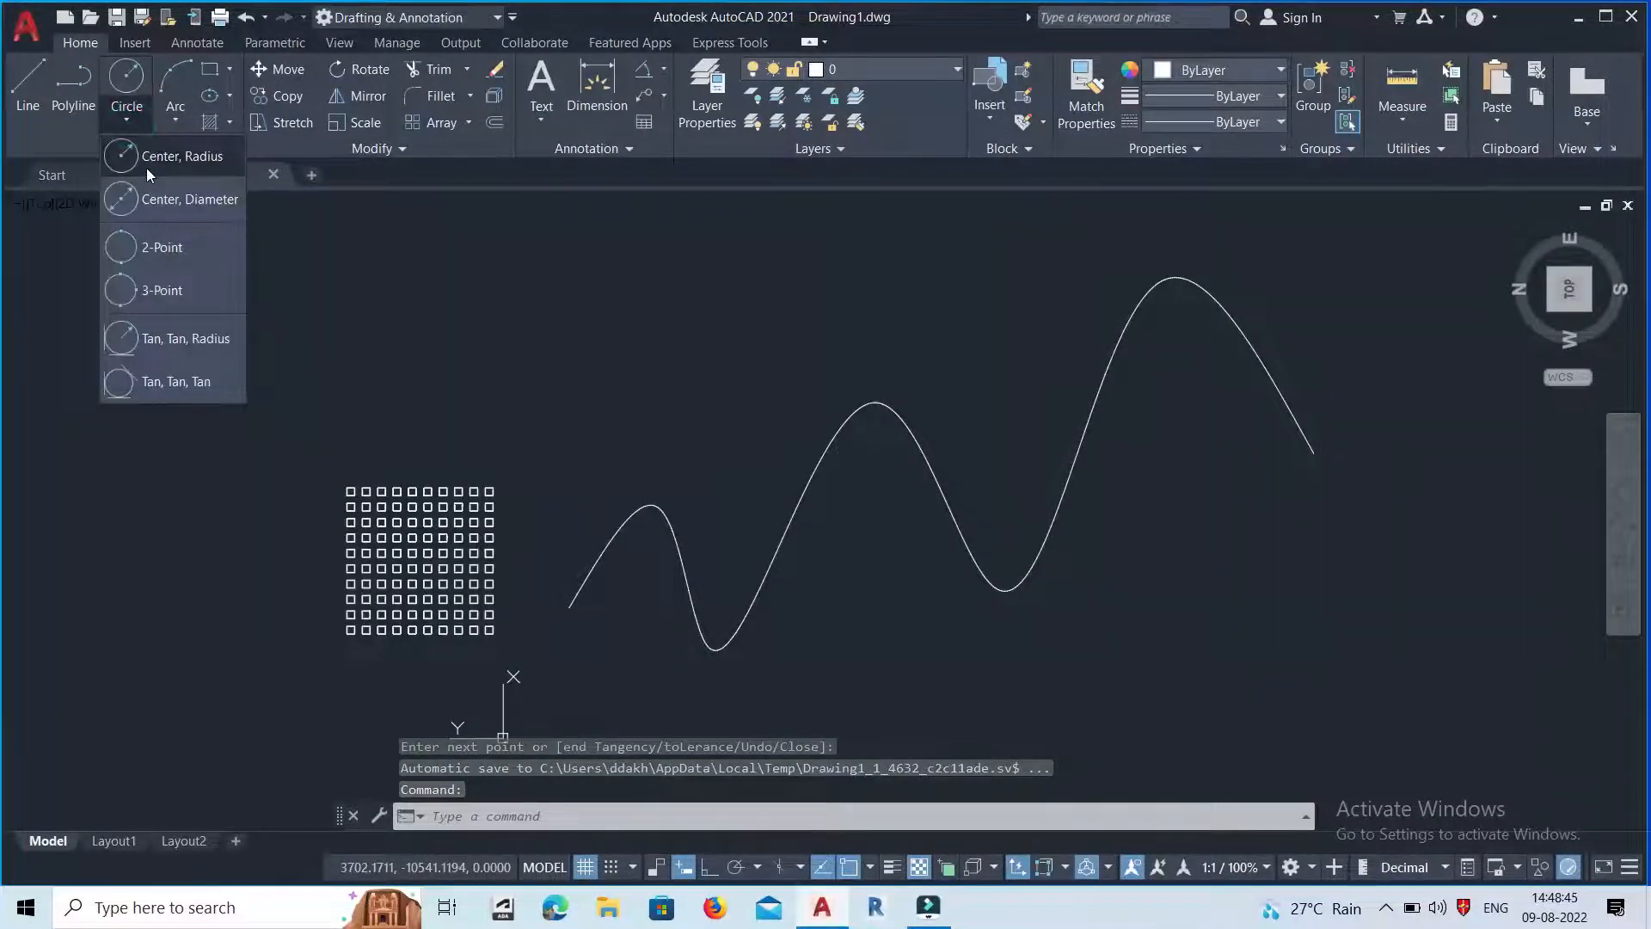
pyautogui.click(146, 168)
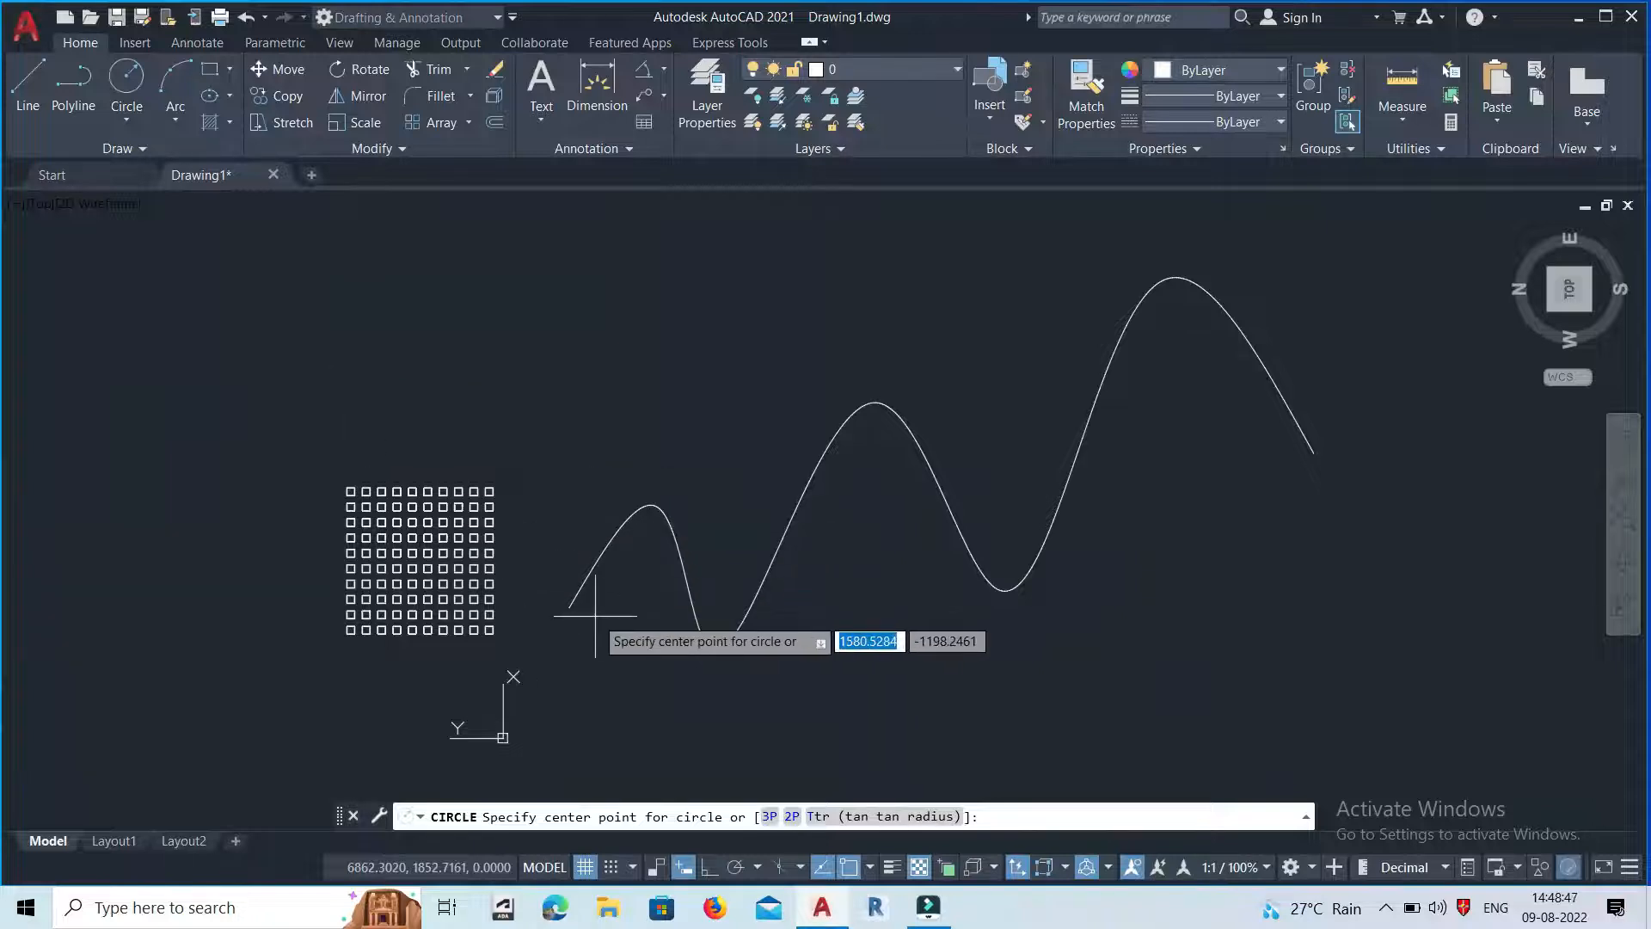
pyautogui.scroll(4, 568, 606)
pyautogui.click(543, 611)
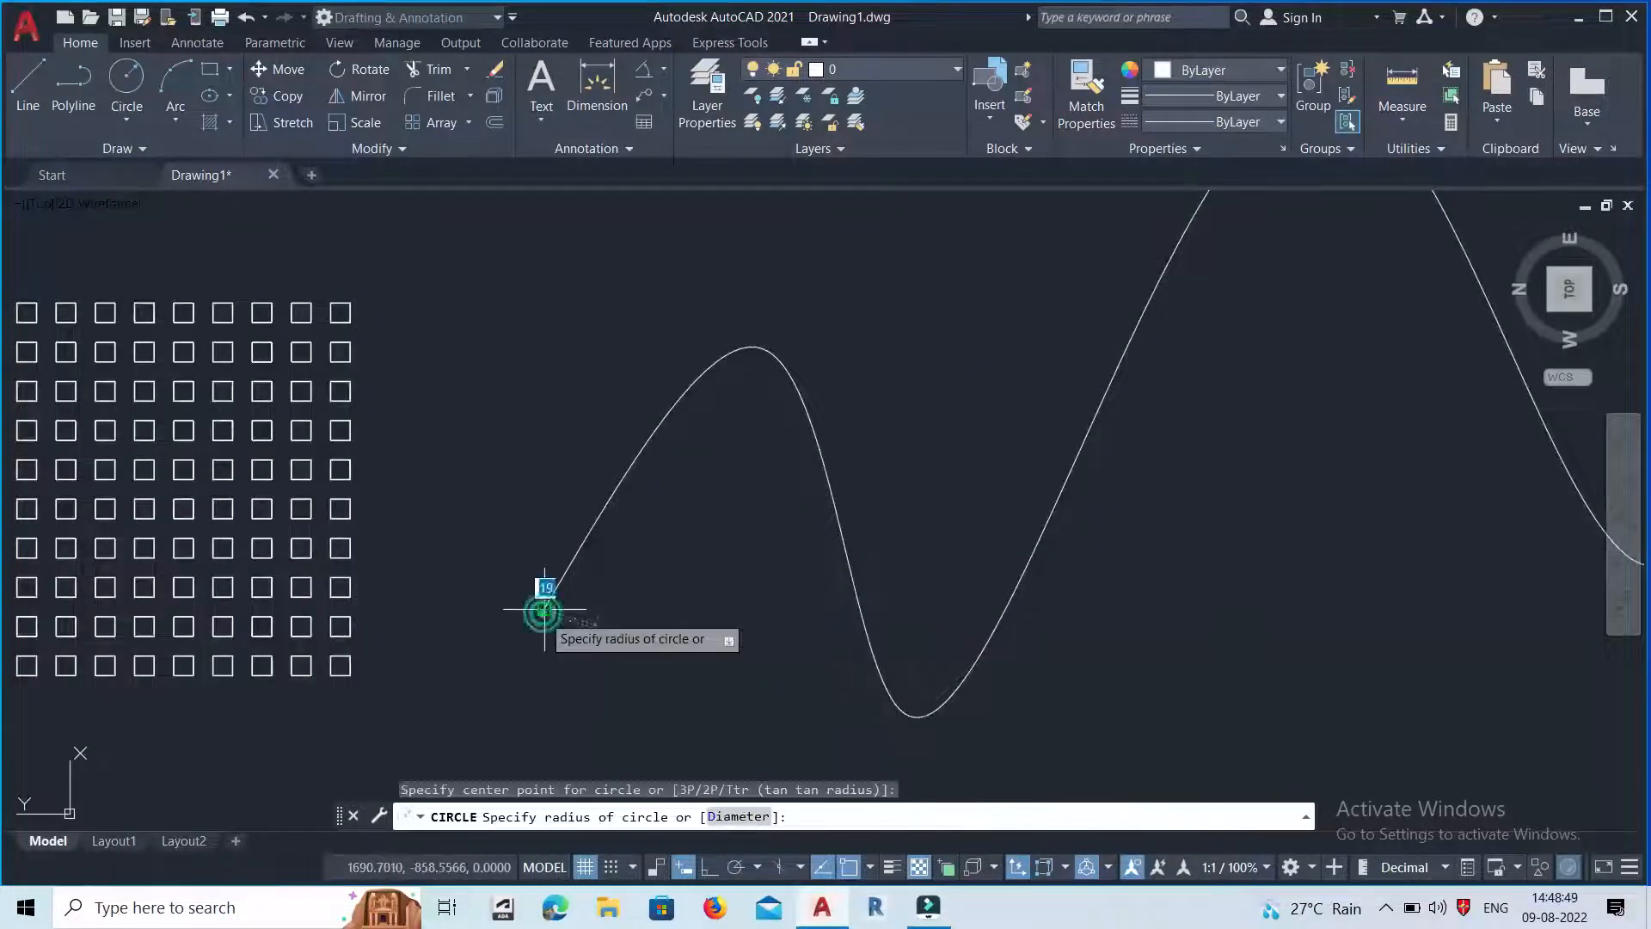
pyautogui.click(543, 634)
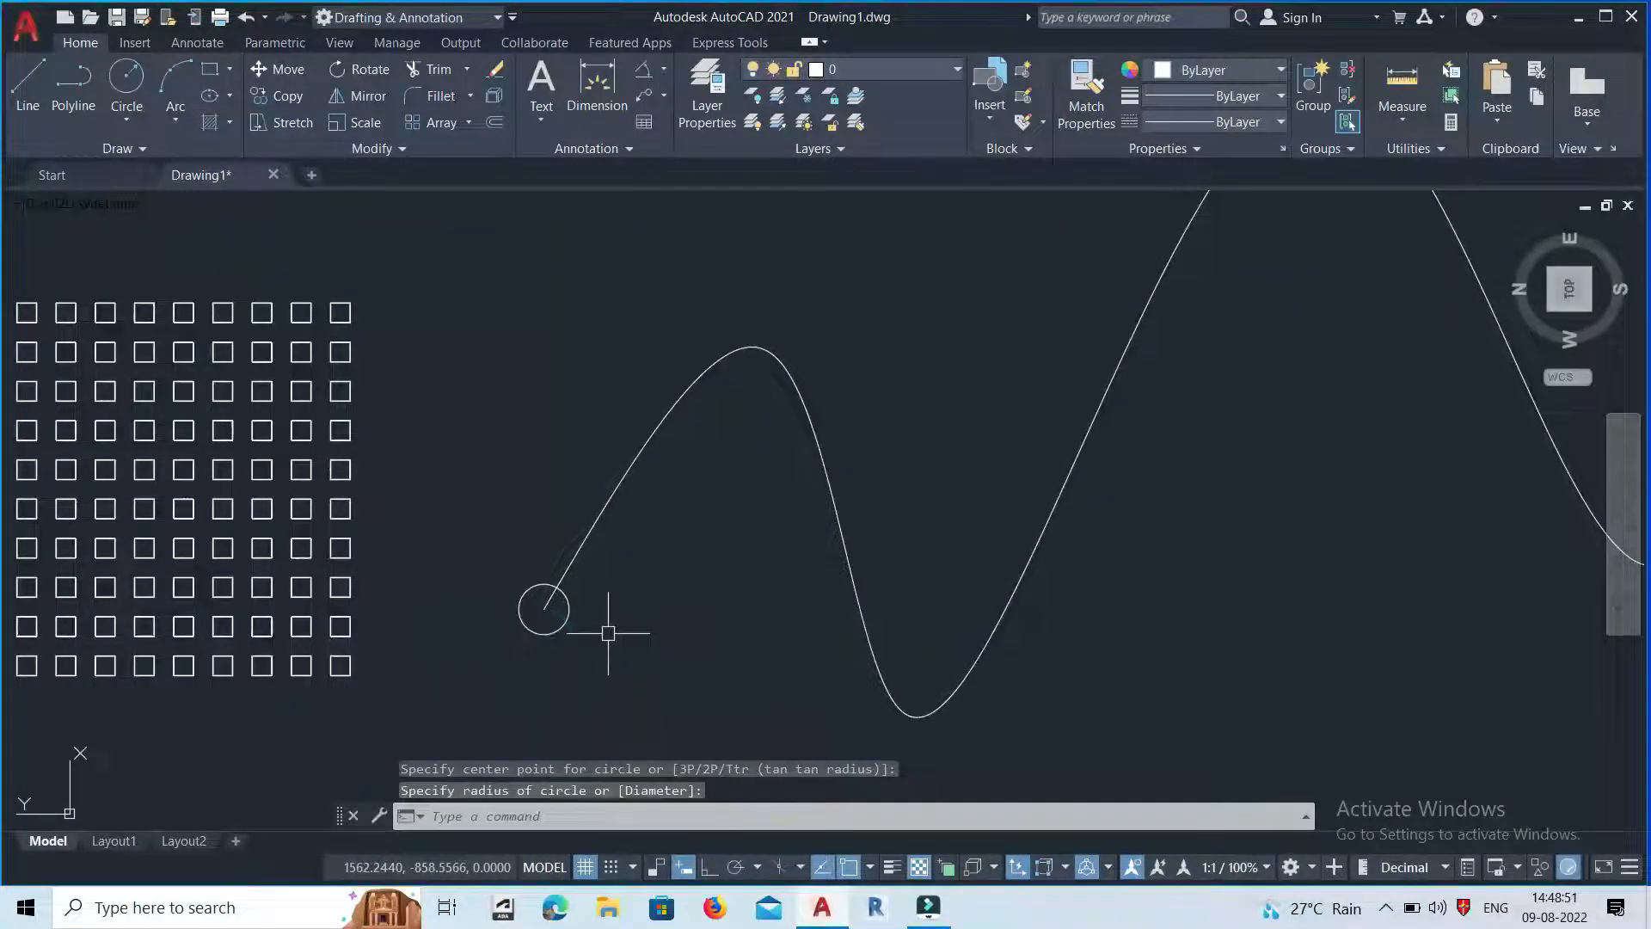
# Examine the circle at the spline's start and the course of the whole curve.
pyautogui.scroll(-2, 574, 548)
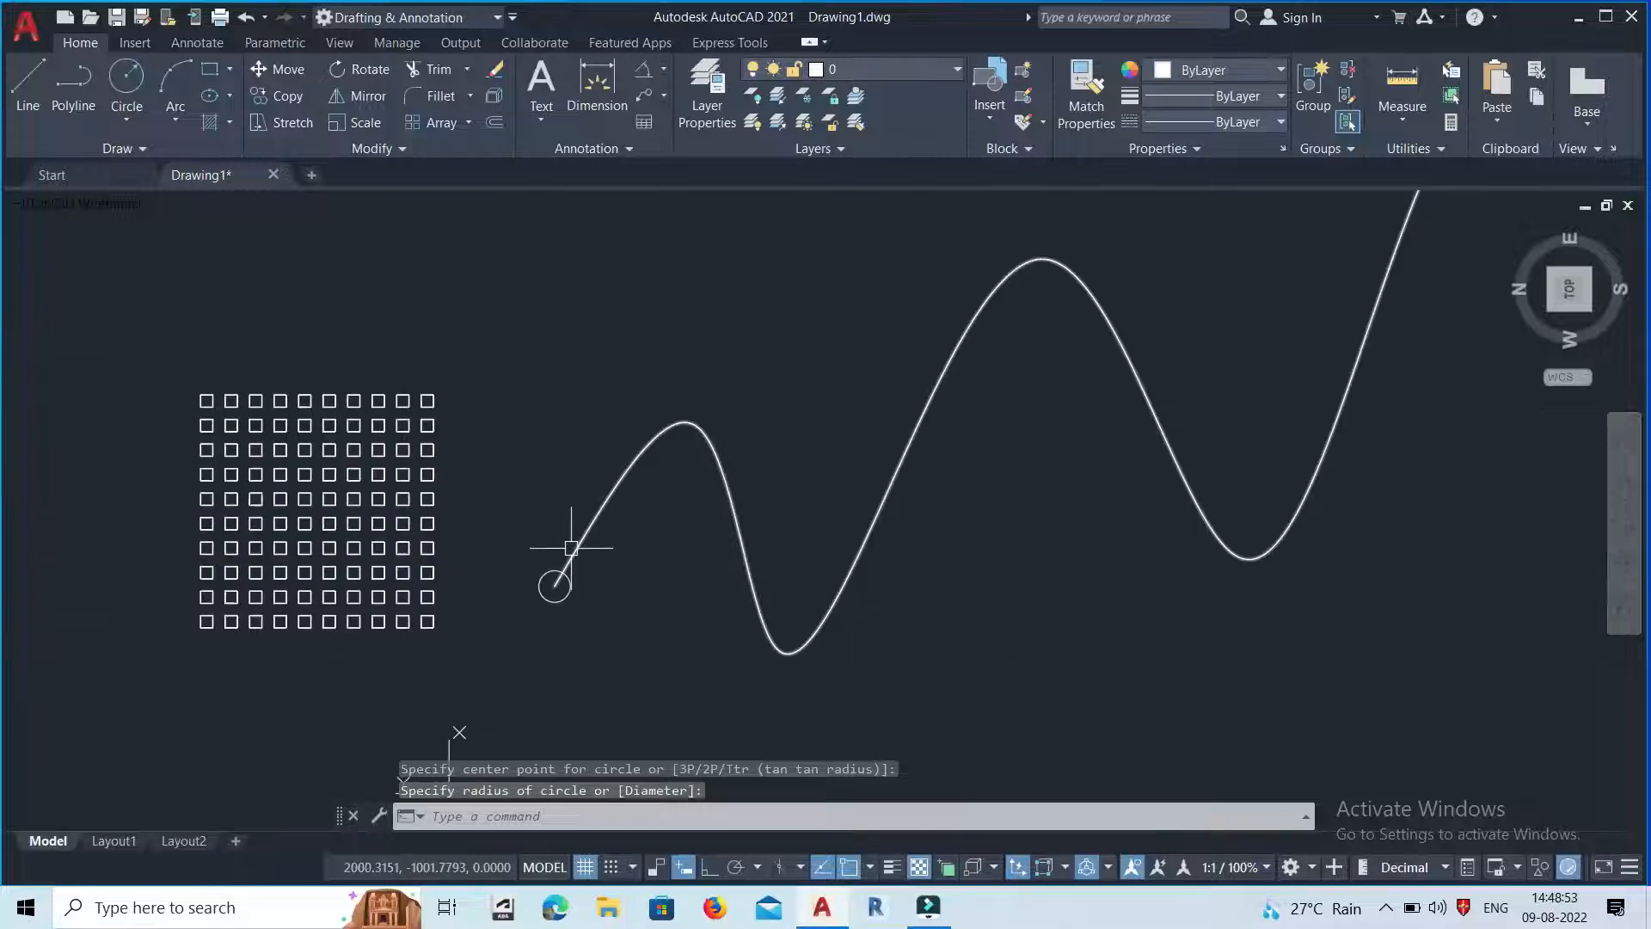
pyautogui.scroll(2, 626, 561)
pyautogui.scroll(-3, 516, 545)
pyautogui.scroll(3, 555, 578)
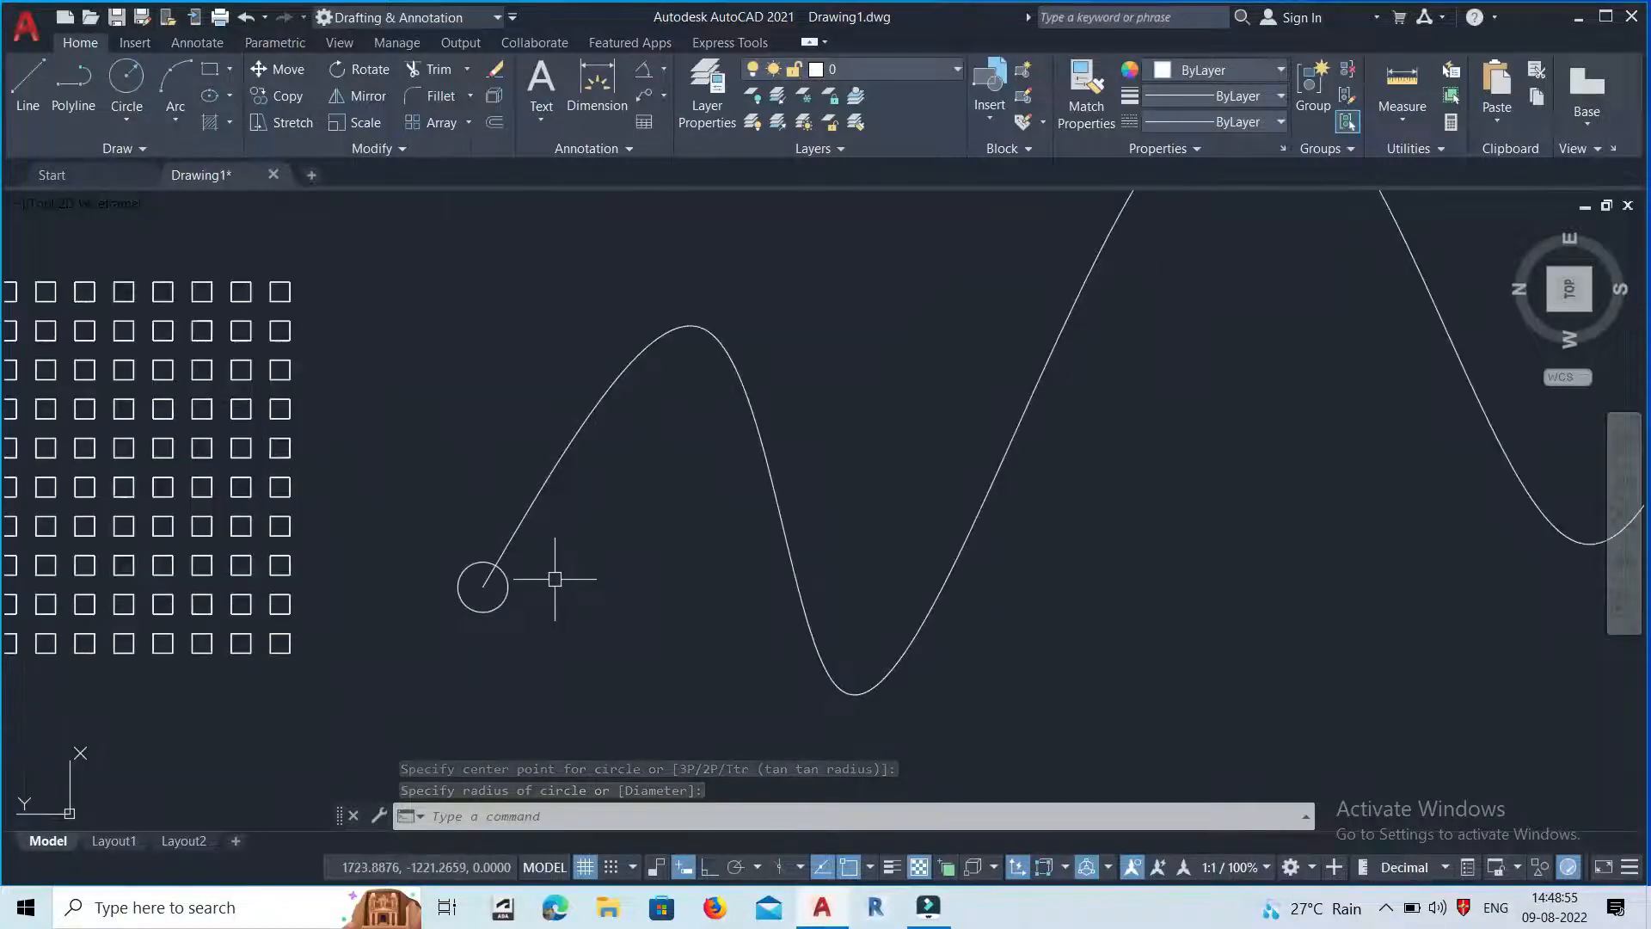
pyautogui.scroll(-3, 503, 599)
pyautogui.scroll(2, 486, 592)
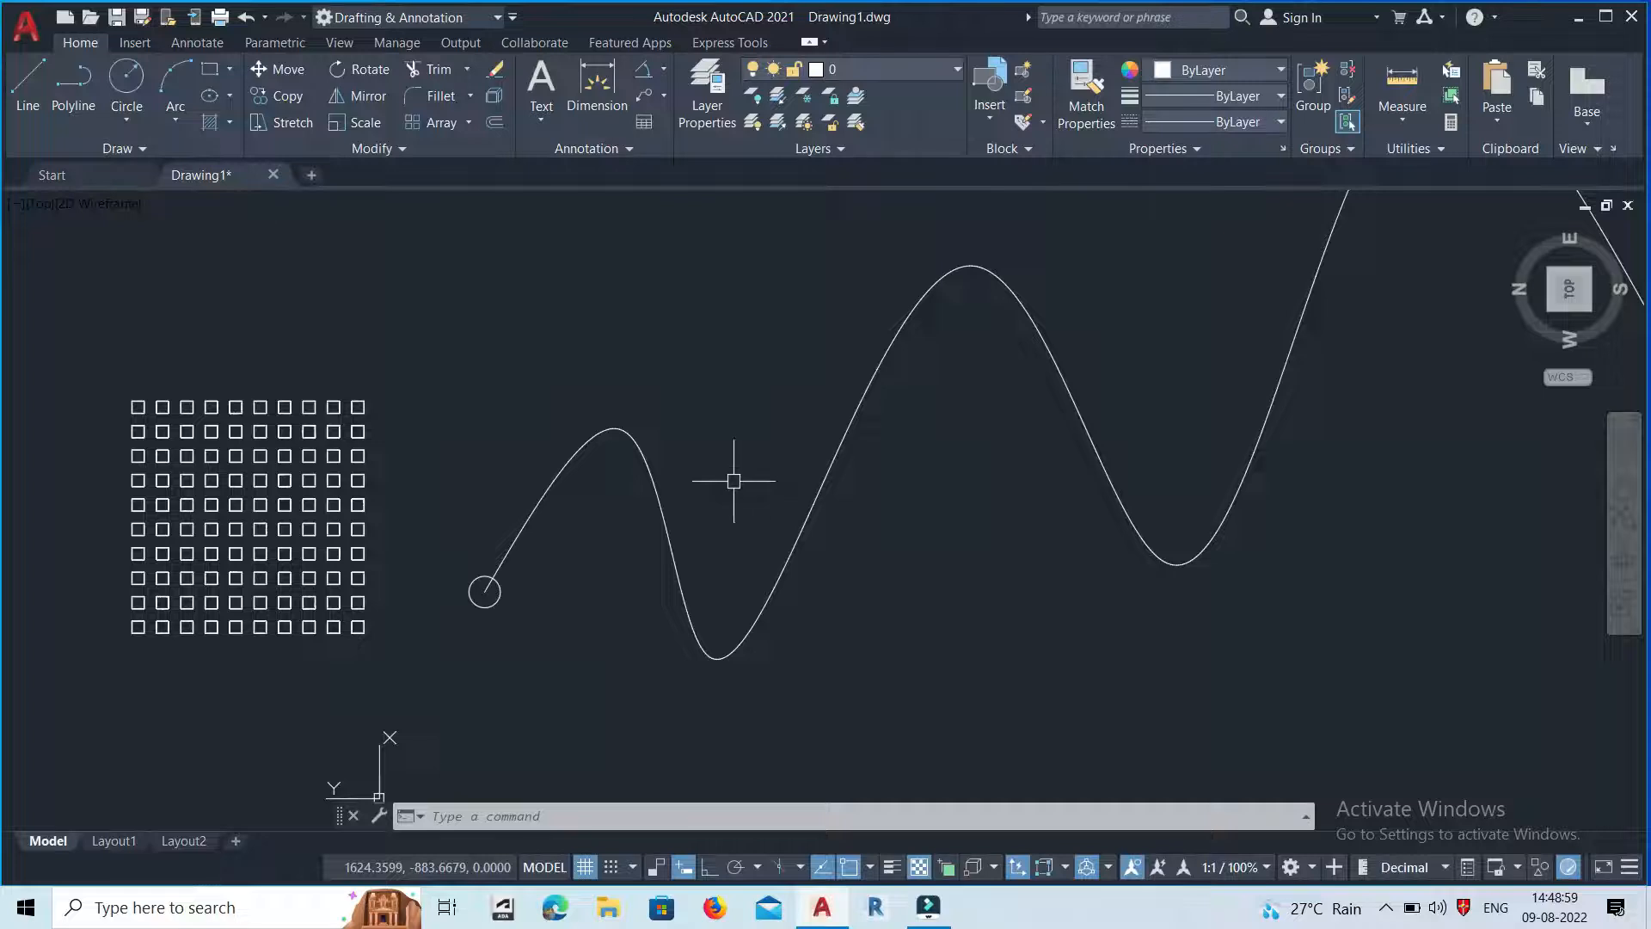
pyautogui.scroll(-3, 700, 479)
pyautogui.scroll(3, 644, 523)
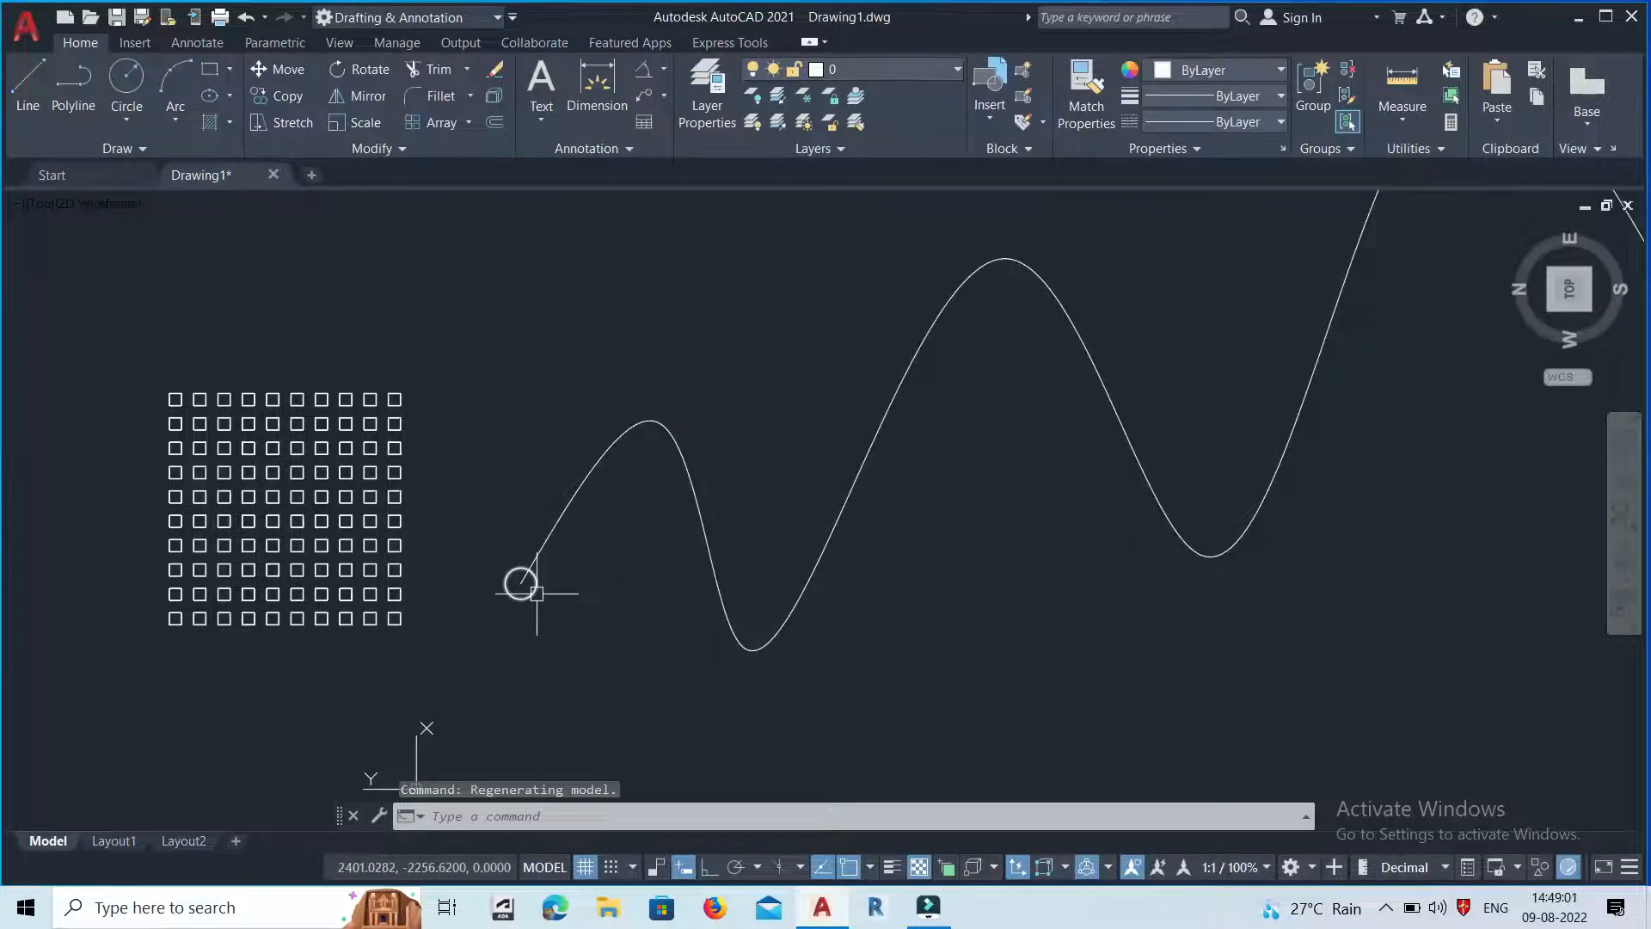
pyautogui.scroll(-2, 539, 588)
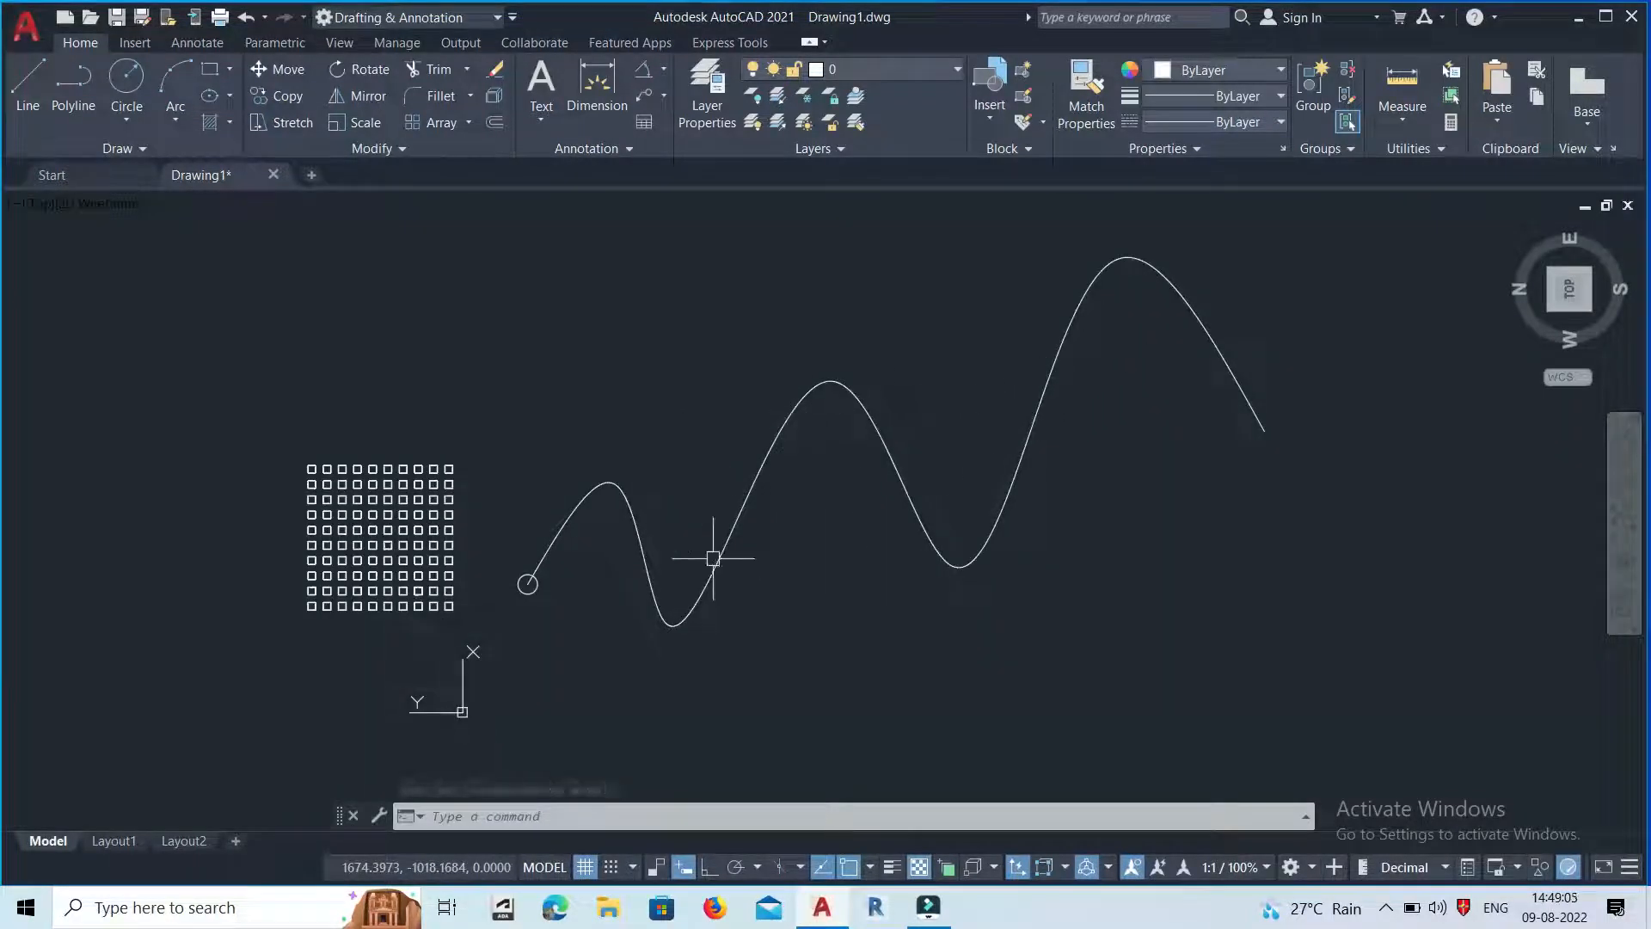
pyautogui.scroll(4, 555, 578)
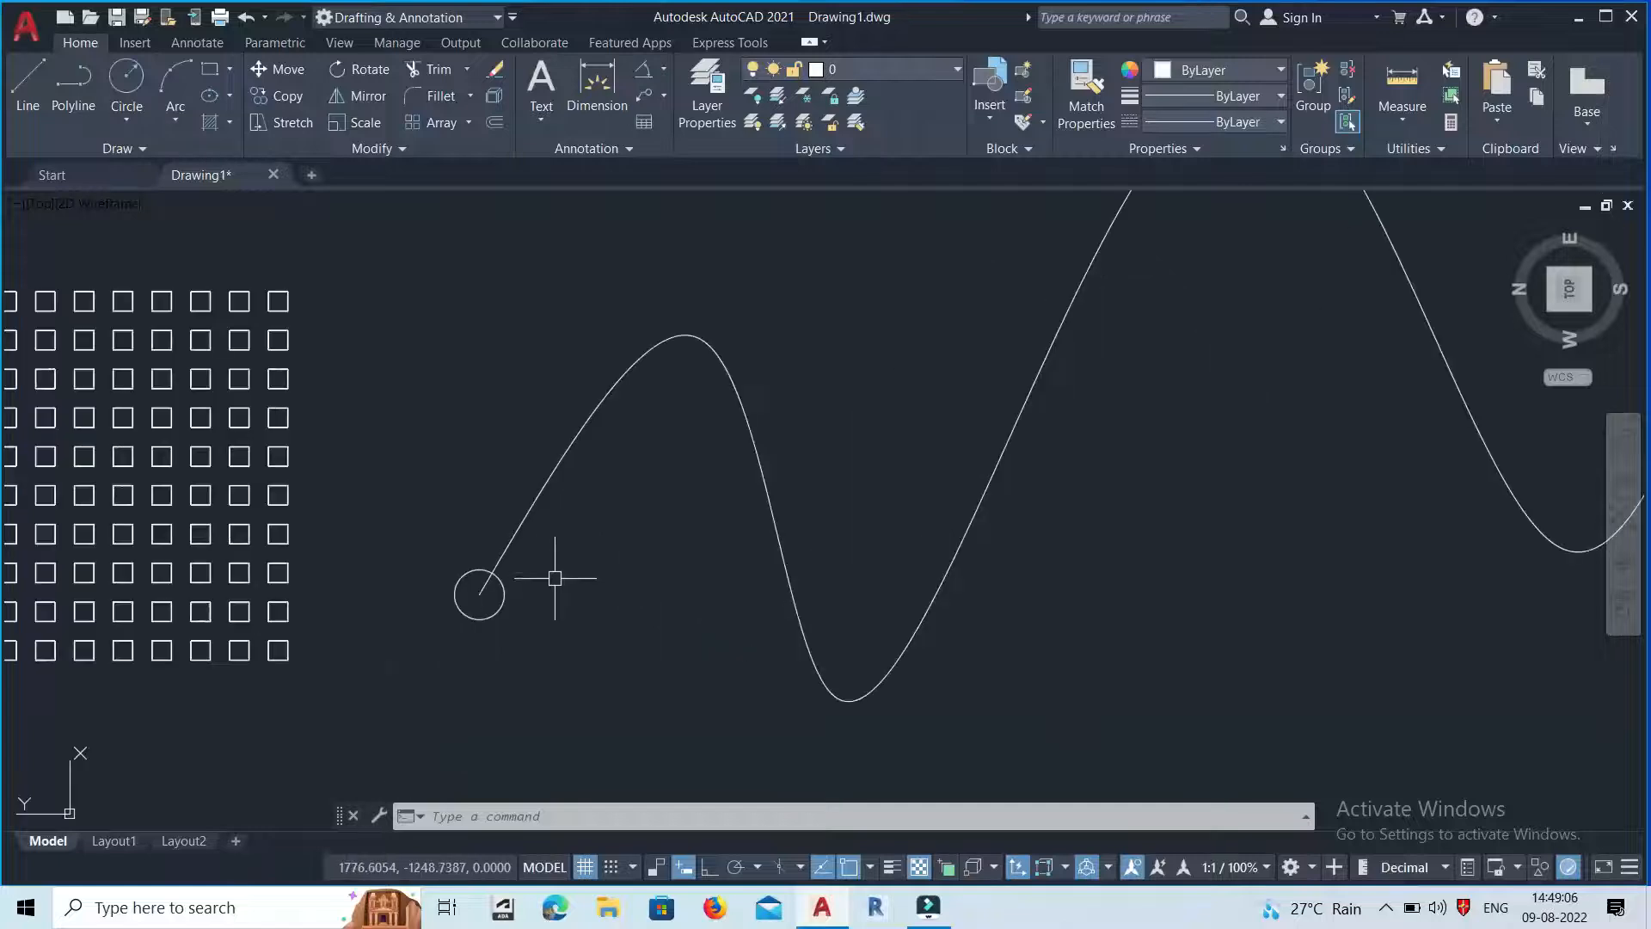
# Copy the circle from its center to three points along the spline's first rising section.
pyautogui.click(504, 594)
pyautogui.click(284, 93)
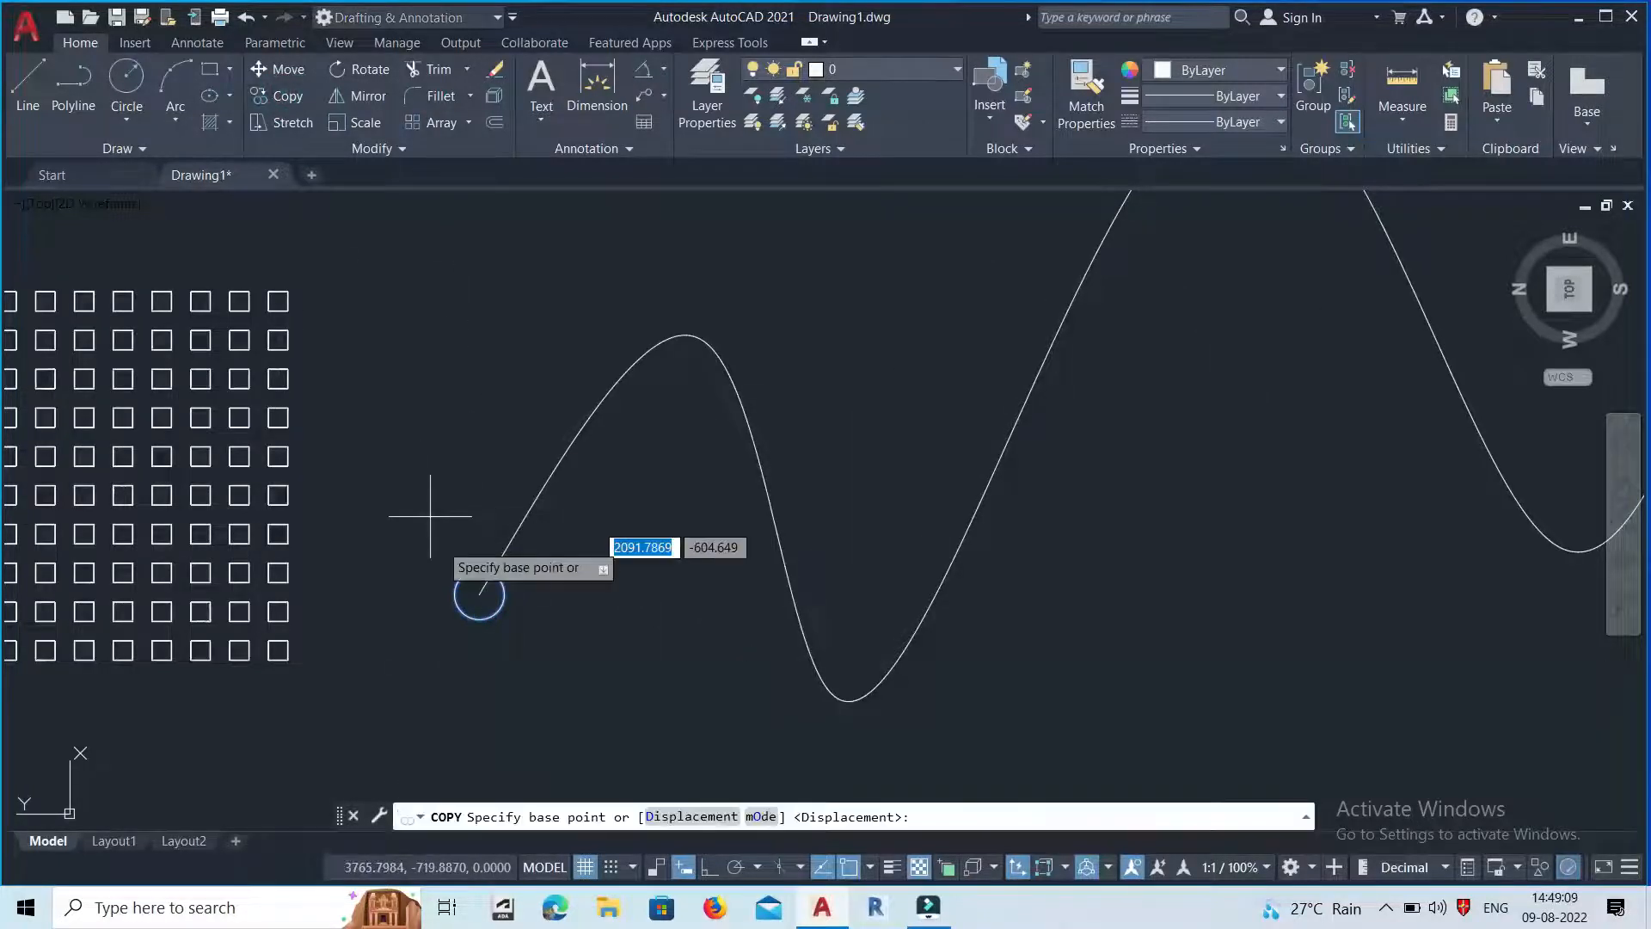
pyautogui.click(479, 593)
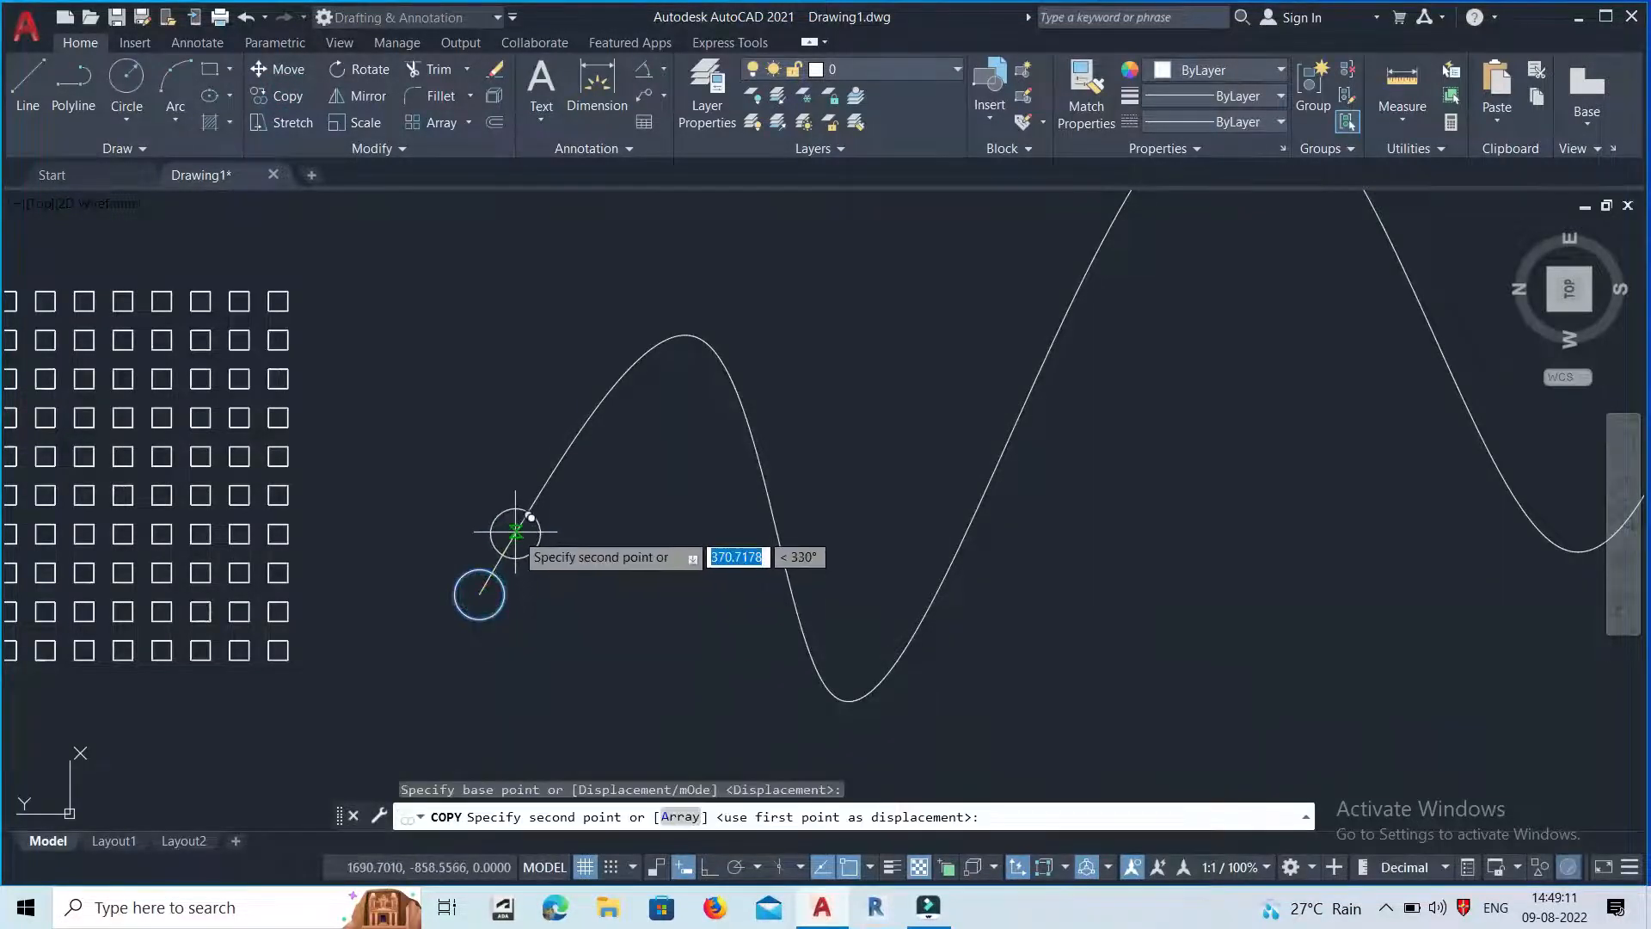
pyautogui.click(515, 533)
pyautogui.click(569, 447)
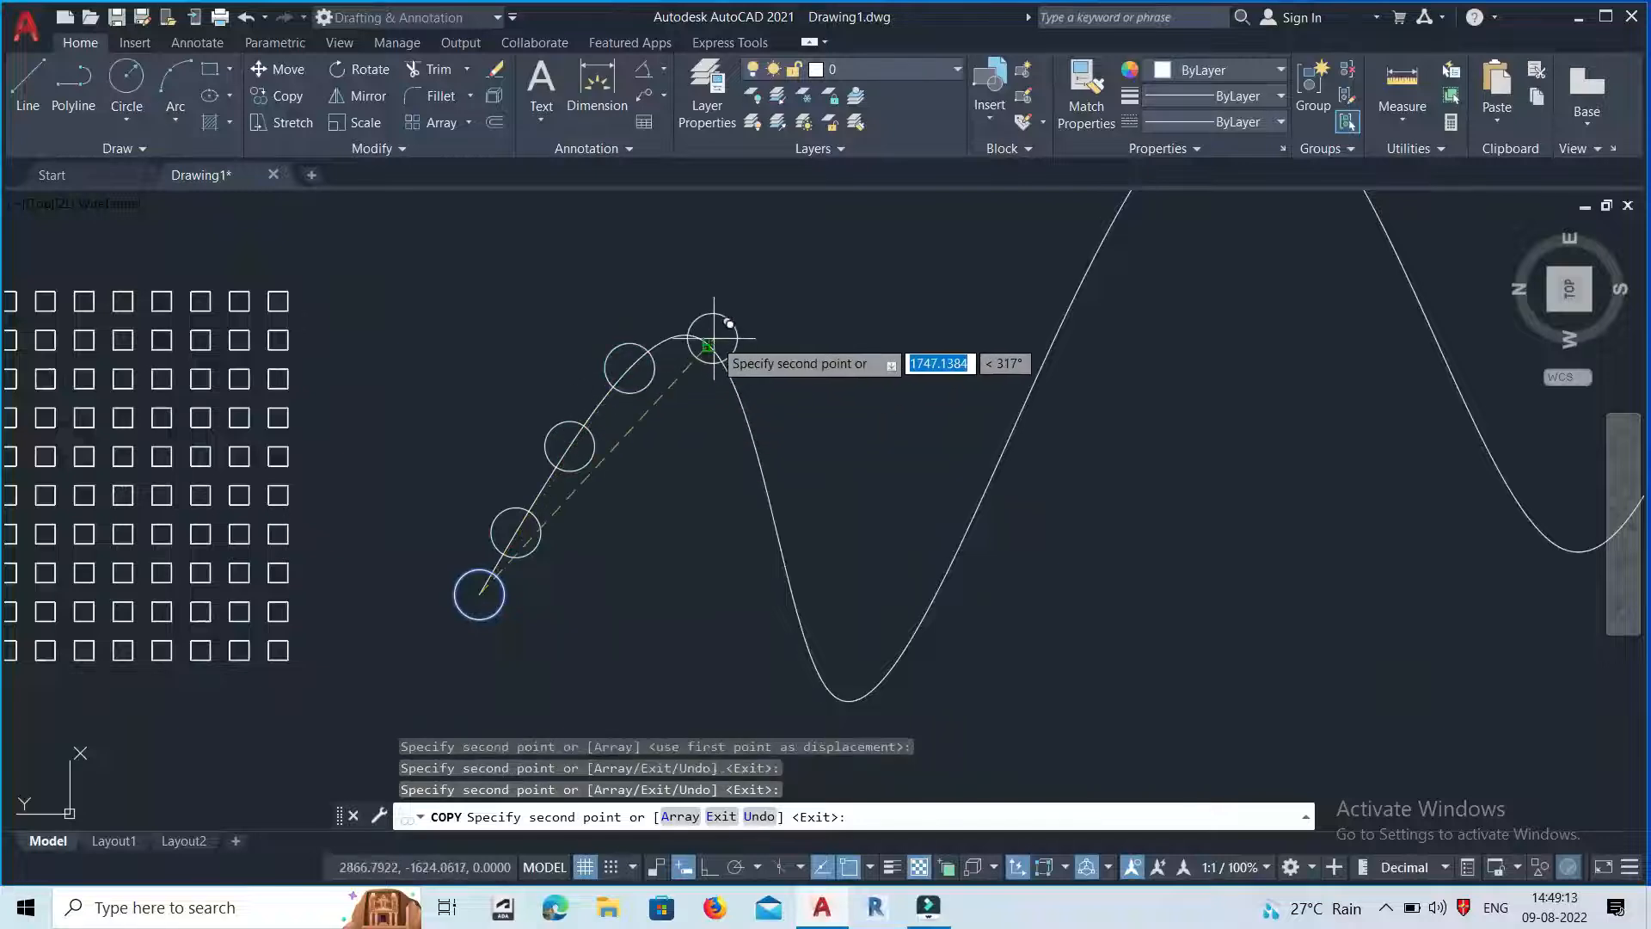
pyautogui.click(628, 367)
pyautogui.press('Escape')
# Erase the three copied circles, keeping only the original circle at the spline's start.
pyautogui.click(640, 392)
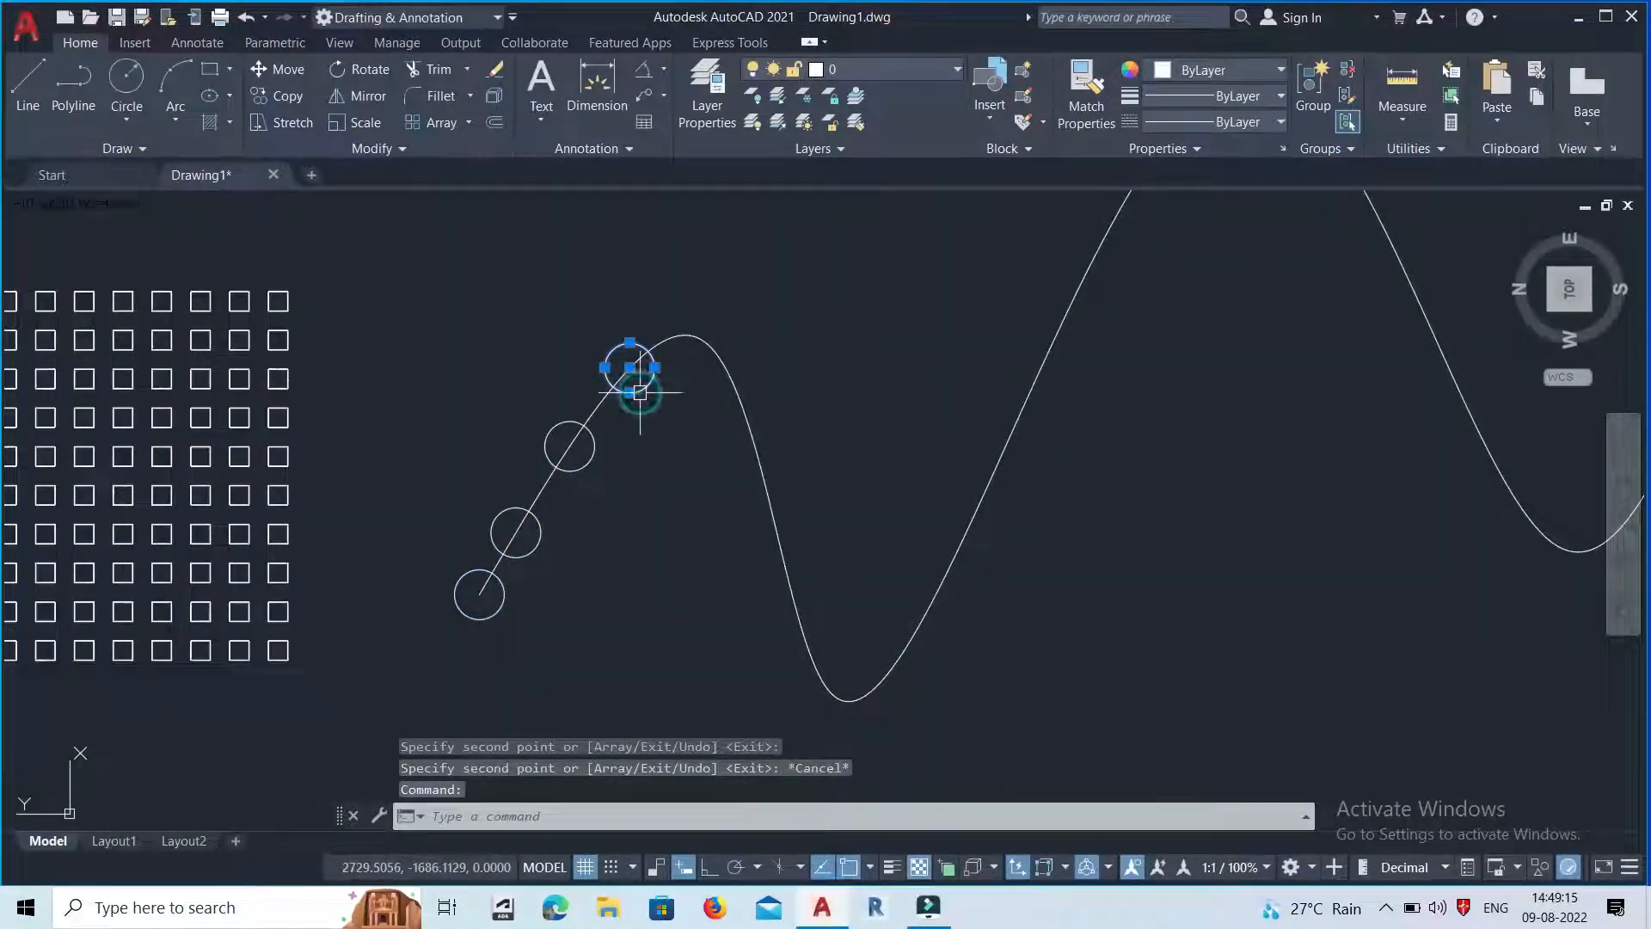
pyautogui.press('Delete')
pyautogui.click(593, 451)
pyautogui.press('Delete')
pyautogui.click(539, 545)
pyautogui.press('Delete')
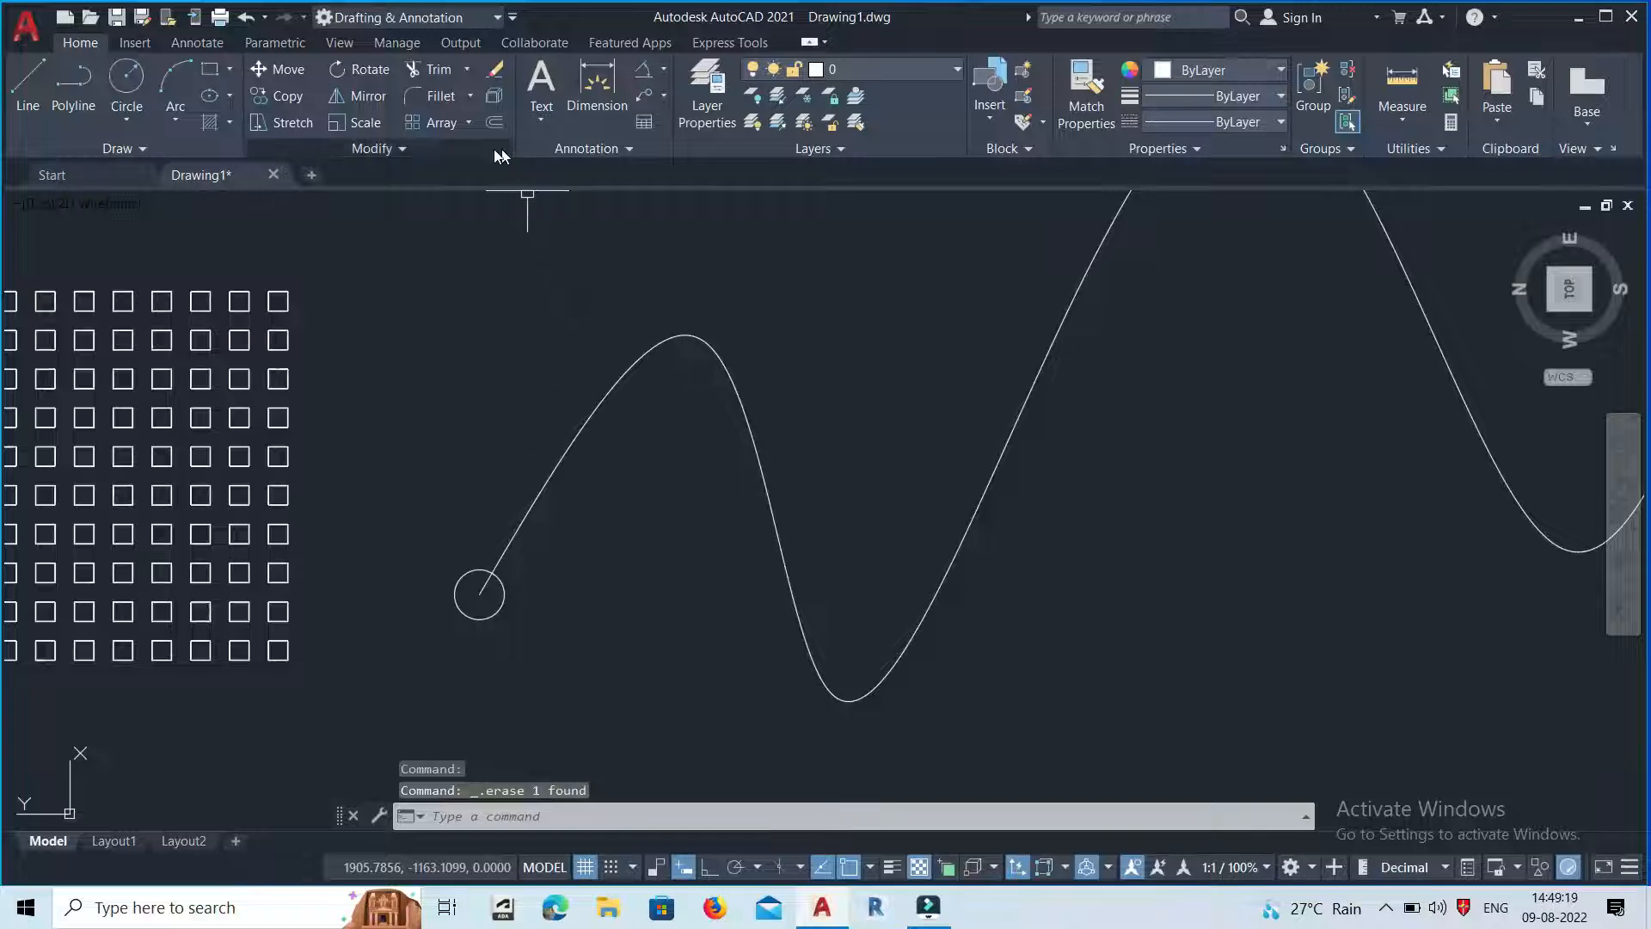
# Create a path array of the circle at the spline's start, using the whole spline as the path curve.
pyautogui.click(468, 122)
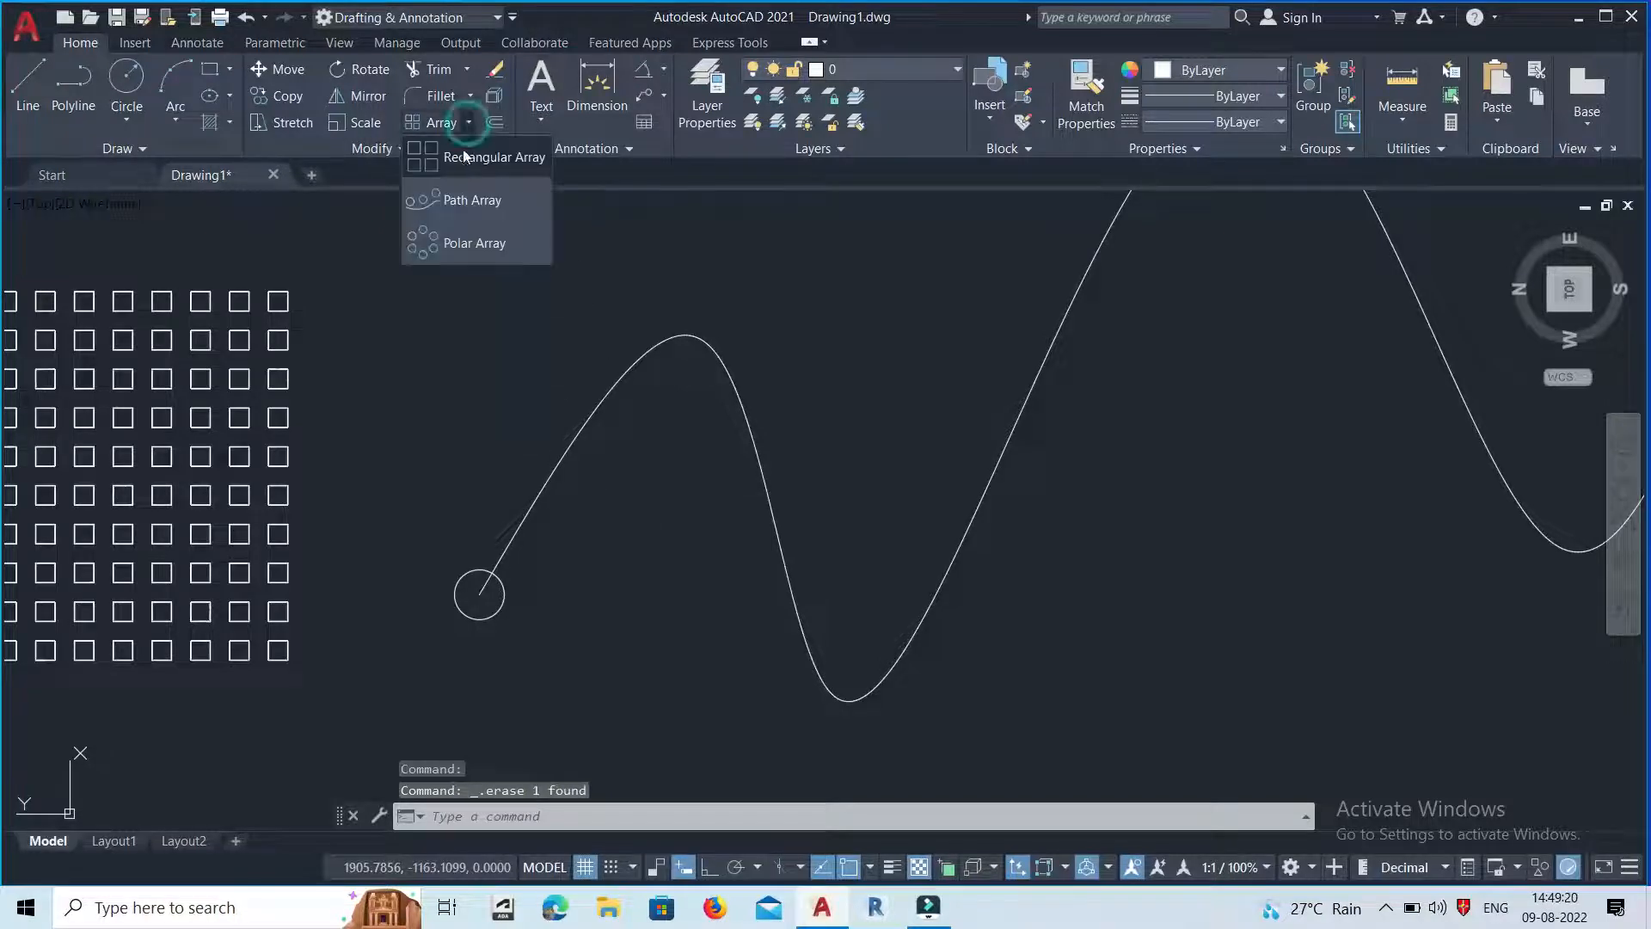
pyautogui.click(473, 201)
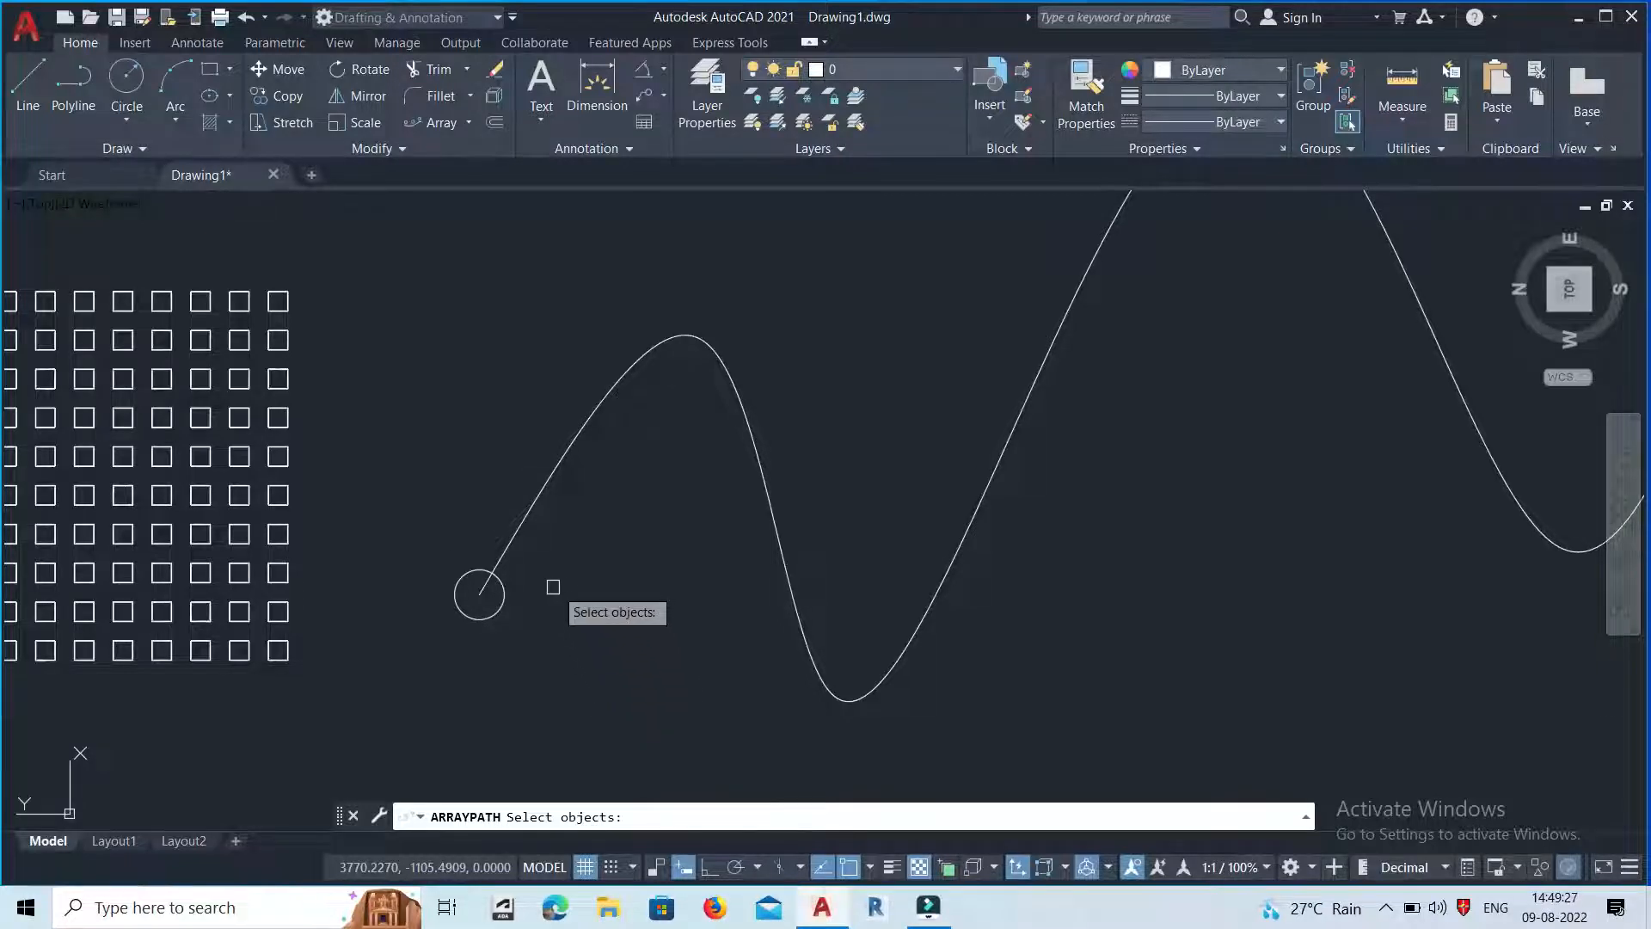
pyautogui.click(505, 612)
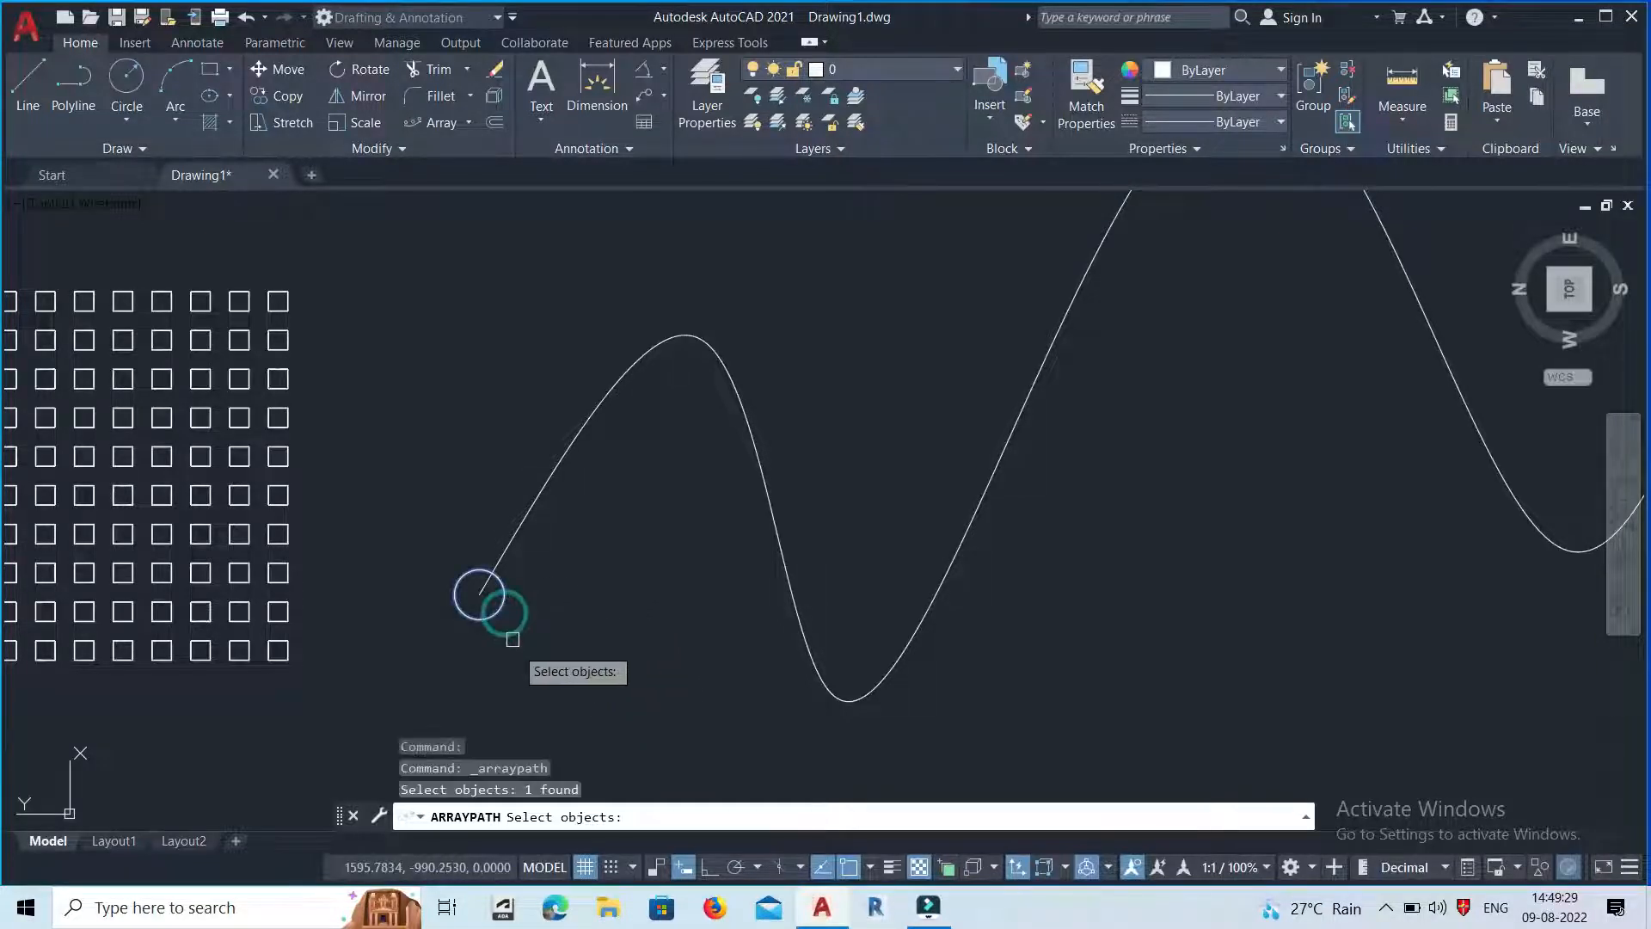
pyautogui.press('Return')
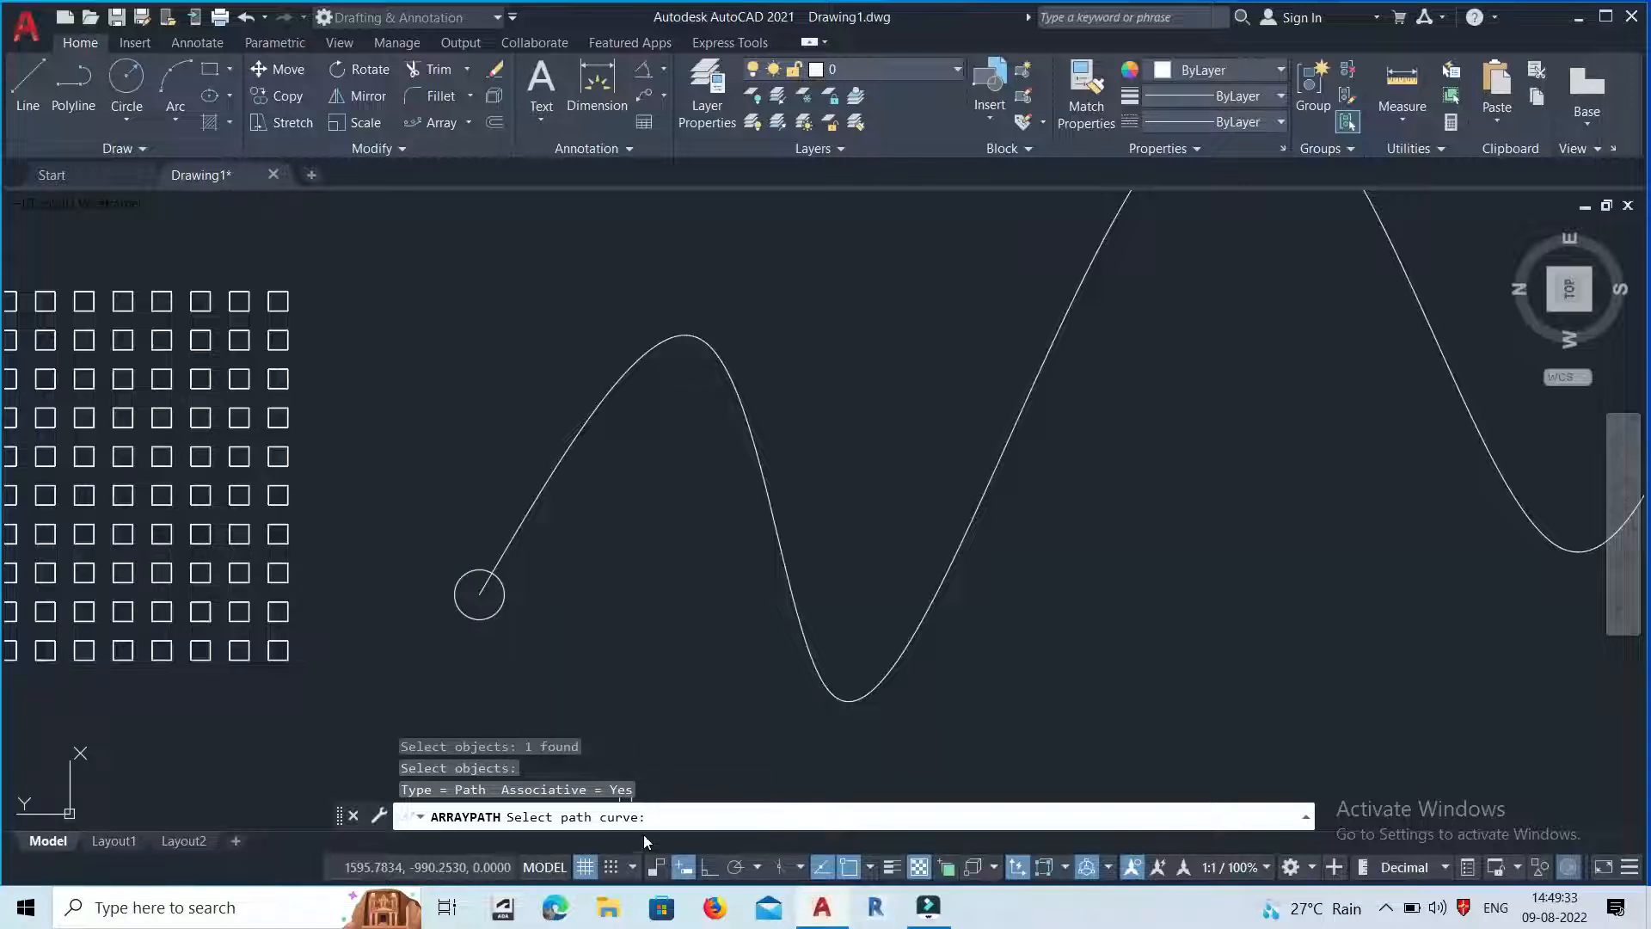
pyautogui.scroll(-2, 589, 704)
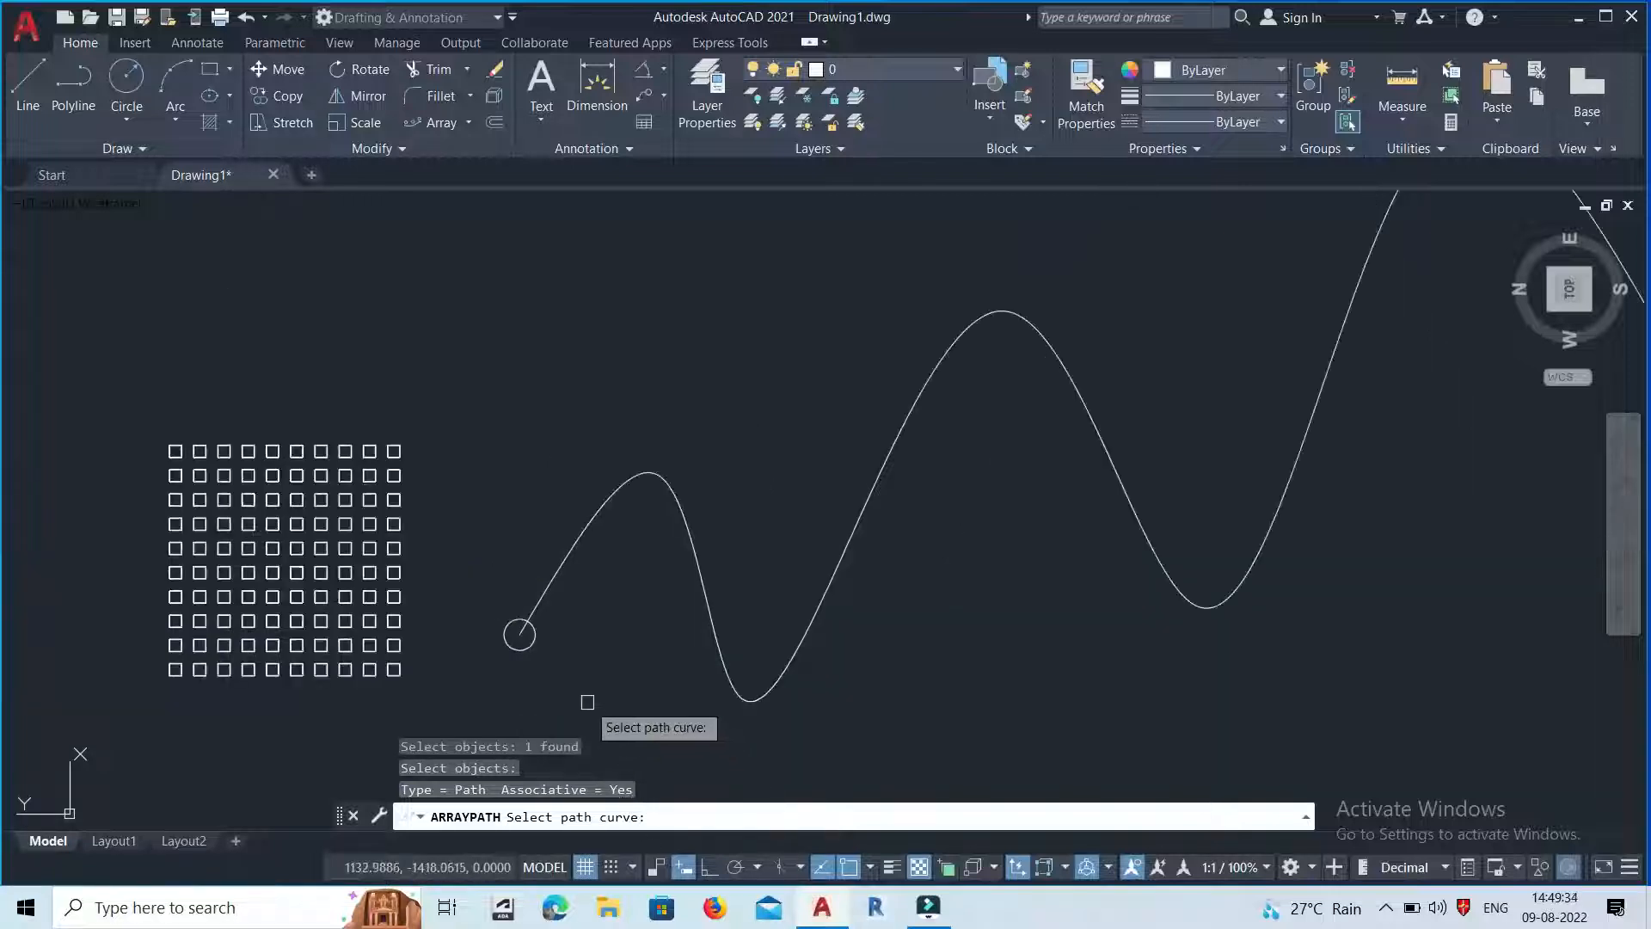
pyautogui.click(701, 595)
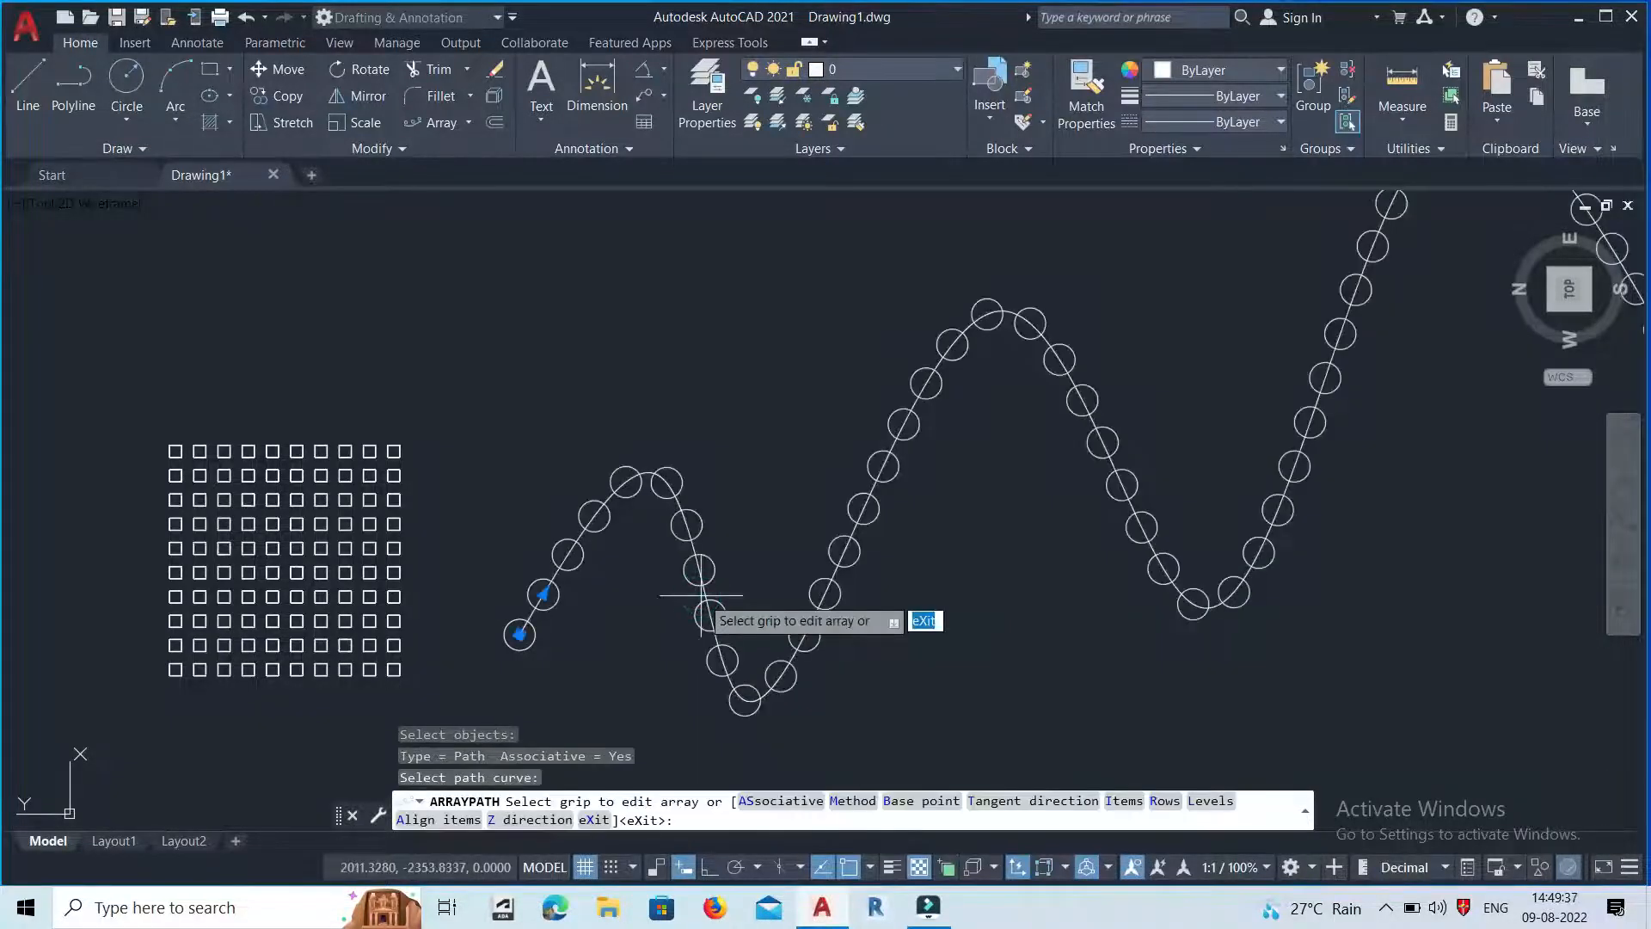
# Set the spacing between the circles of the path array to 500.
pyautogui.scroll(-3, 701, 595)
pyautogui.scroll(2, 641, 585)
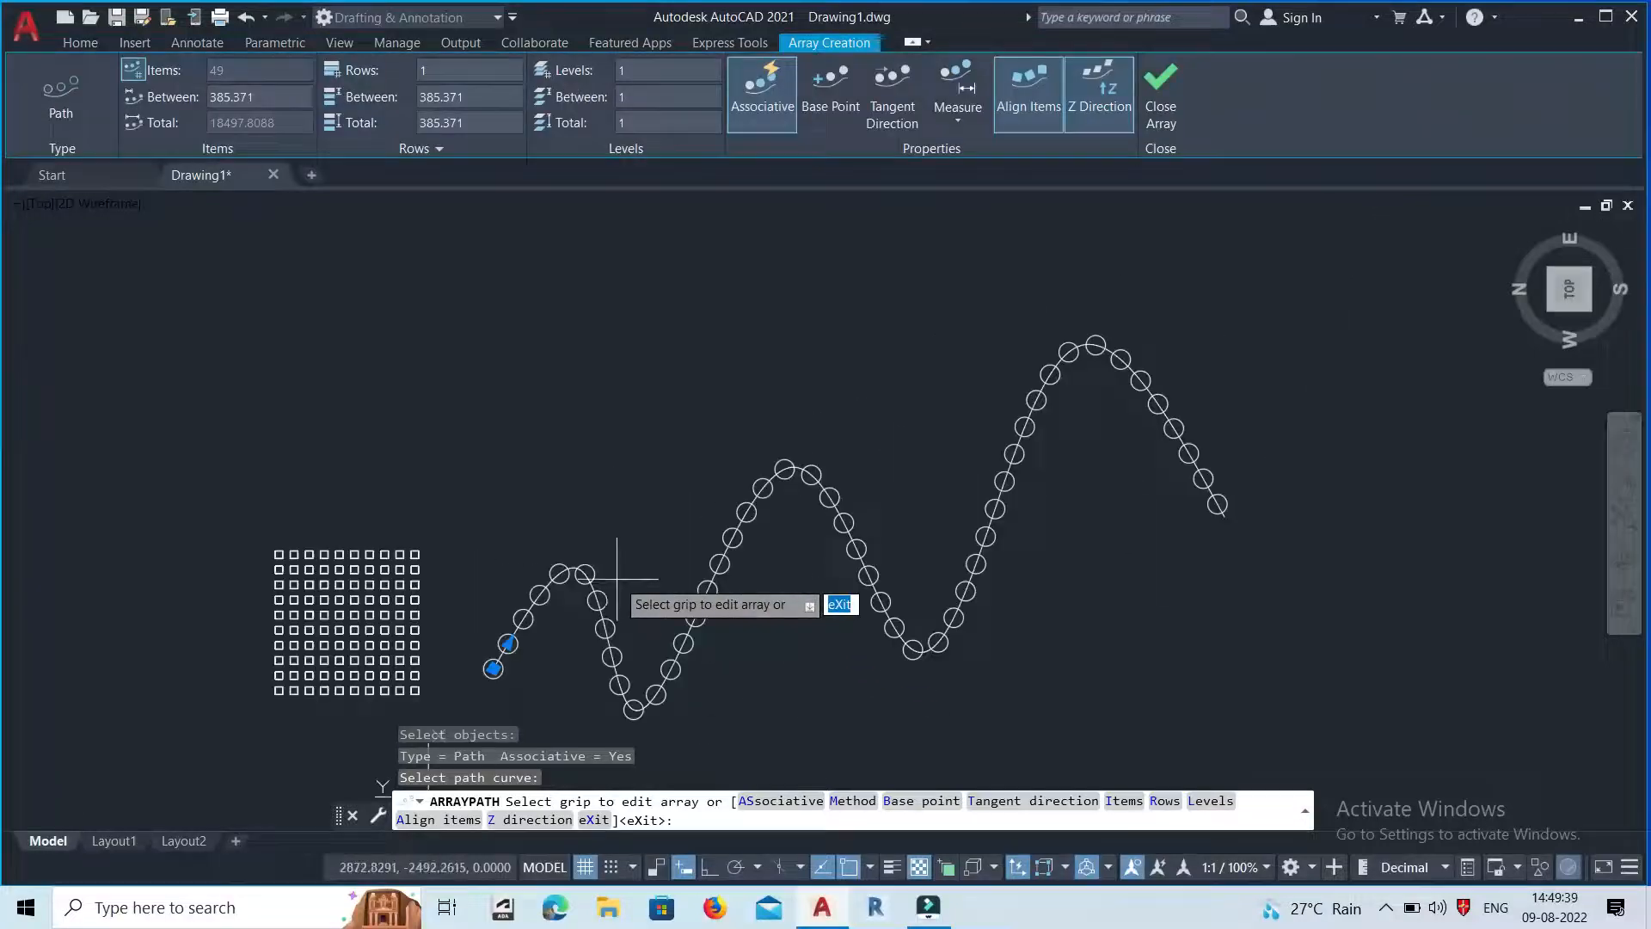
pyautogui.scroll(4, 645, 555)
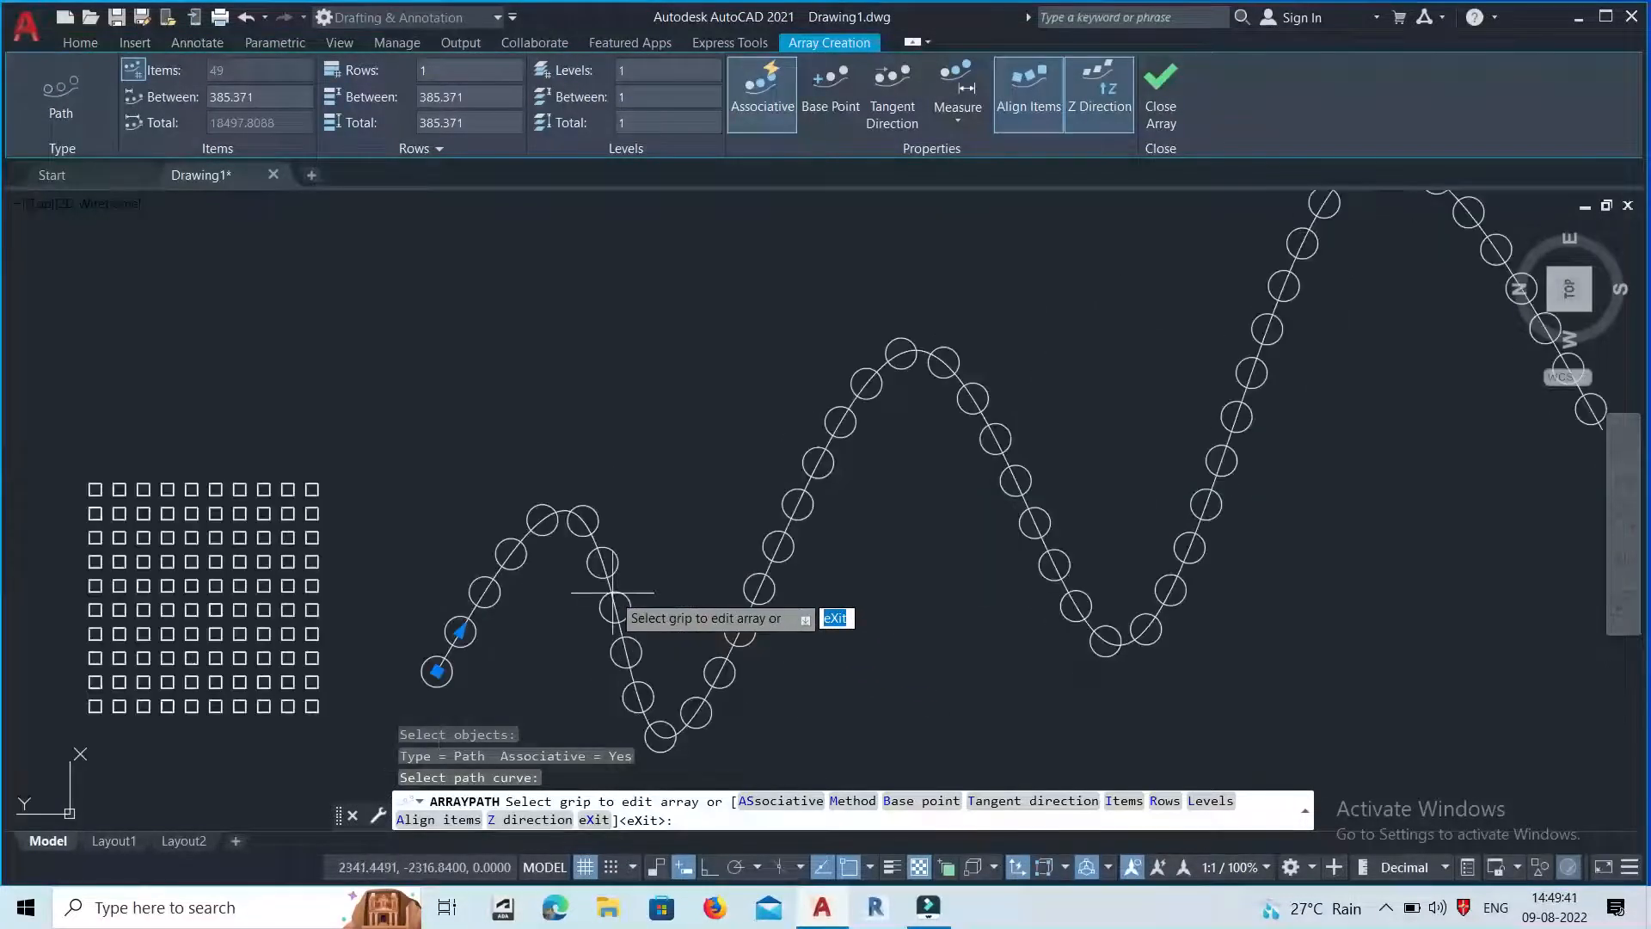
pyautogui.scroll(-3, 692, 676)
pyautogui.scroll(3, 662, 637)
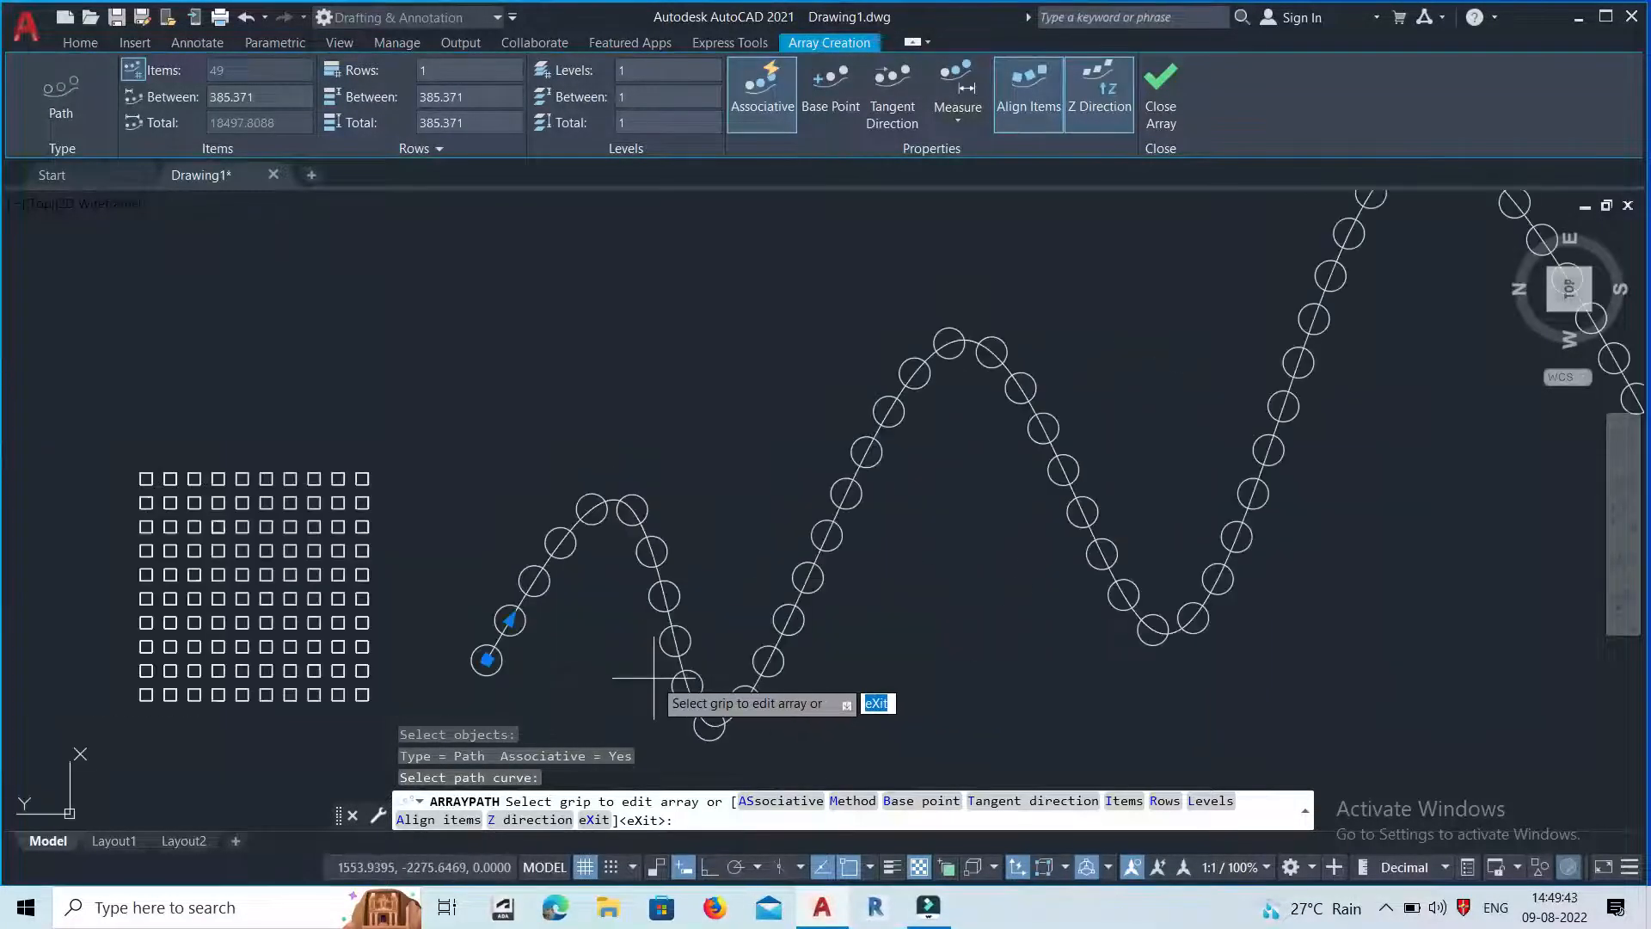
pyautogui.scroll(-2, 652, 629)
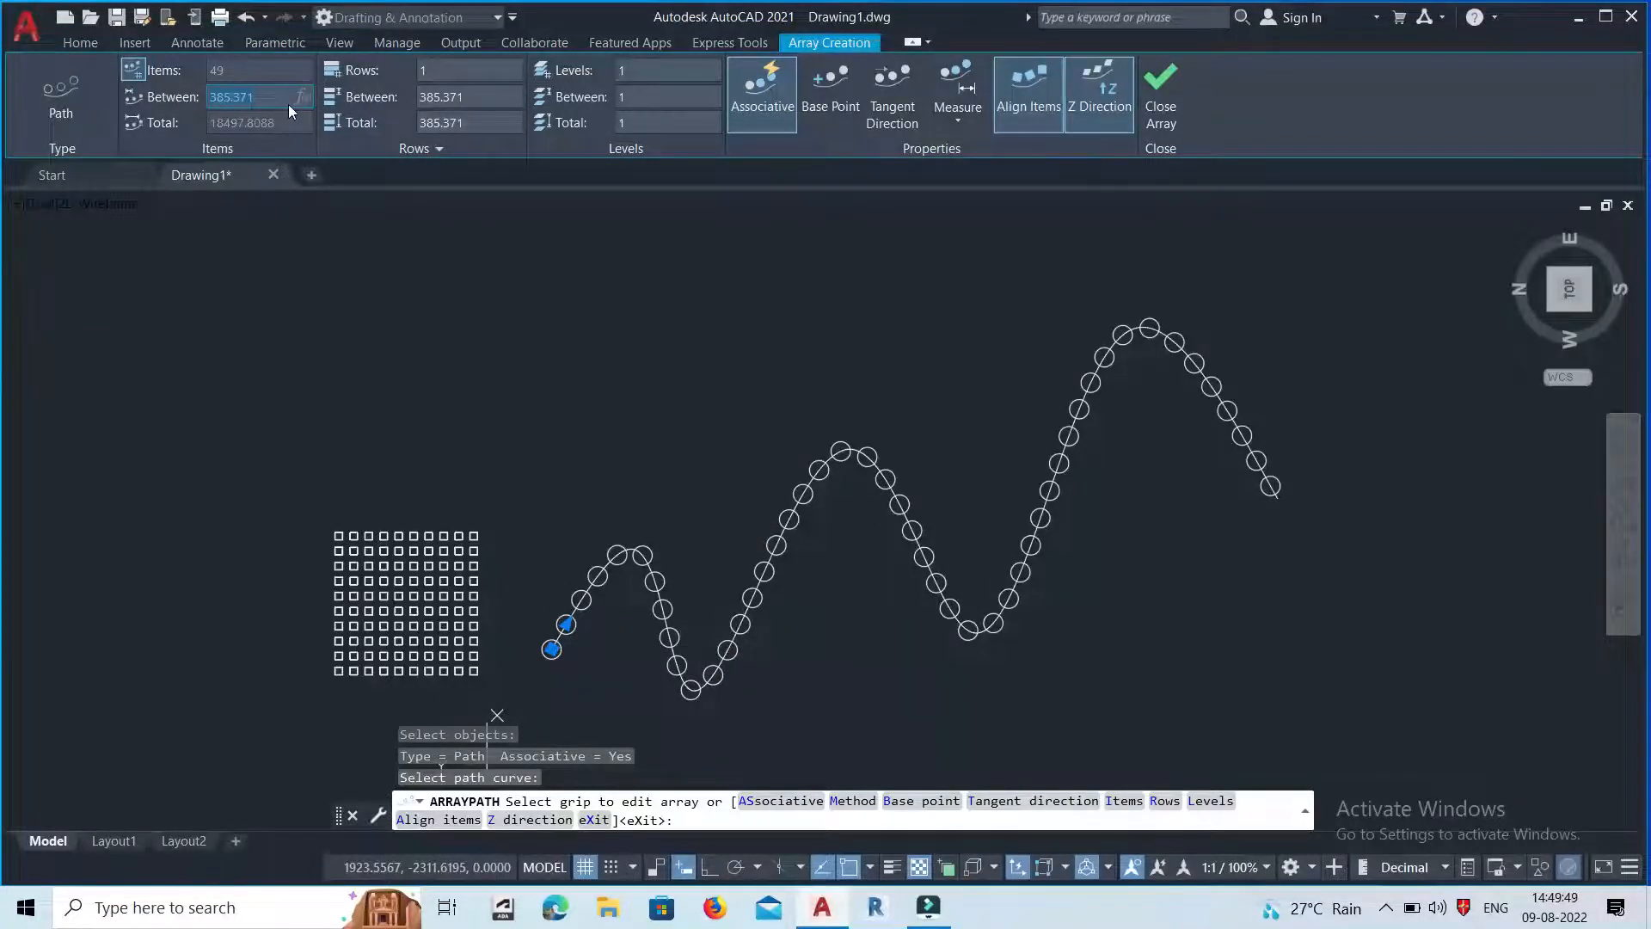
pyautogui.write('500')
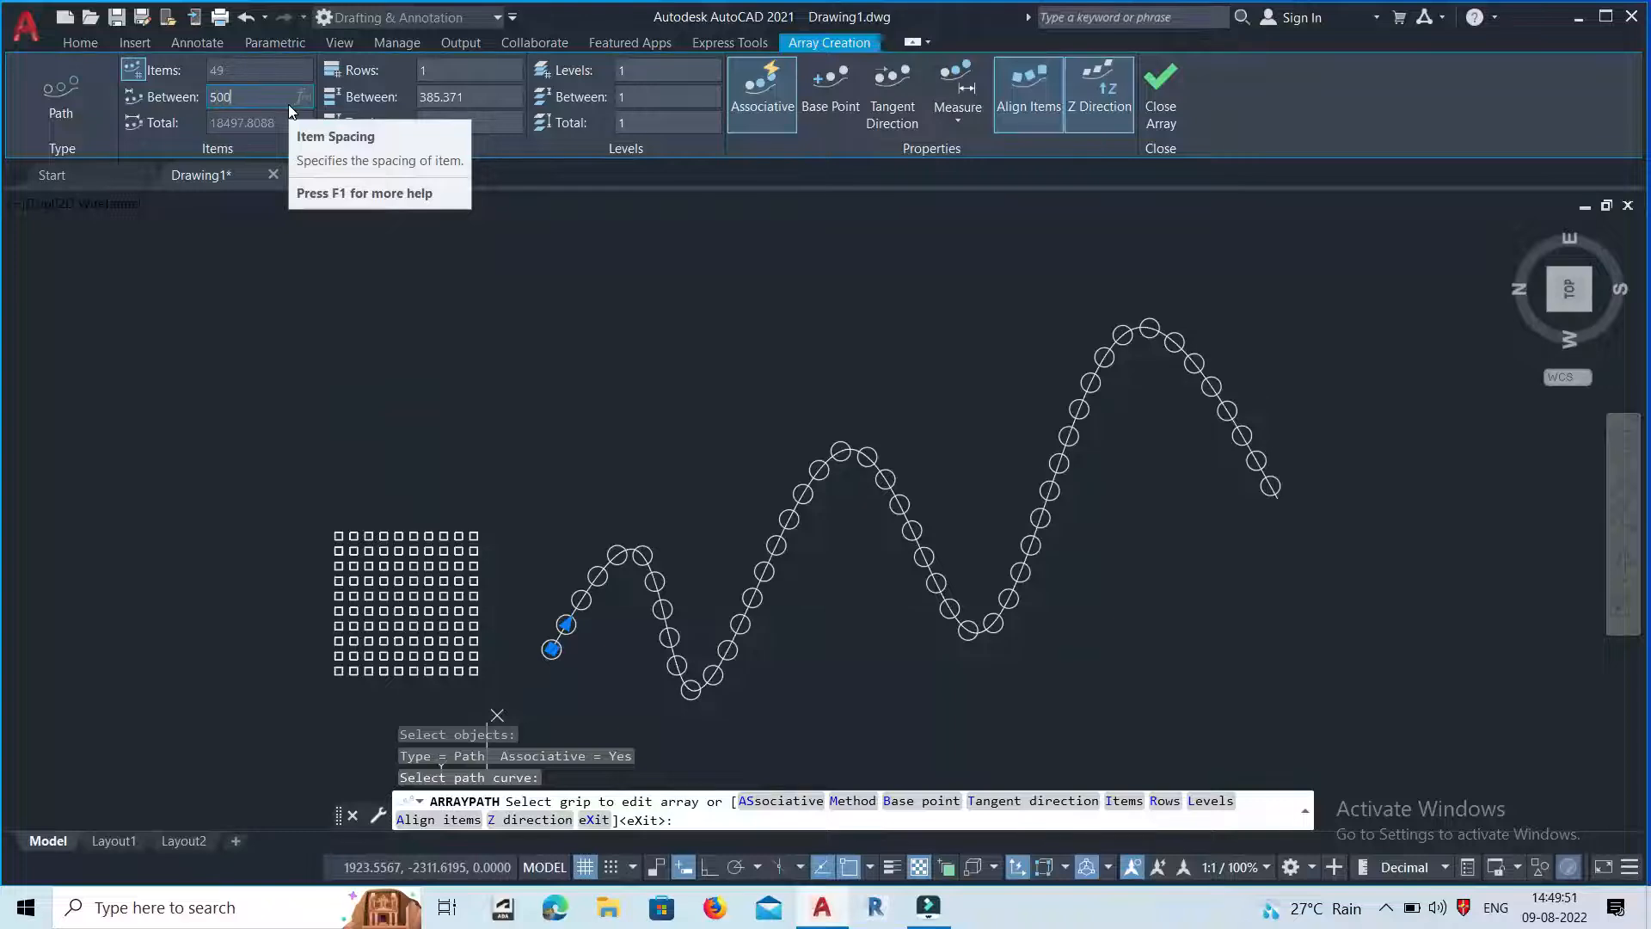
pyautogui.press('Return')
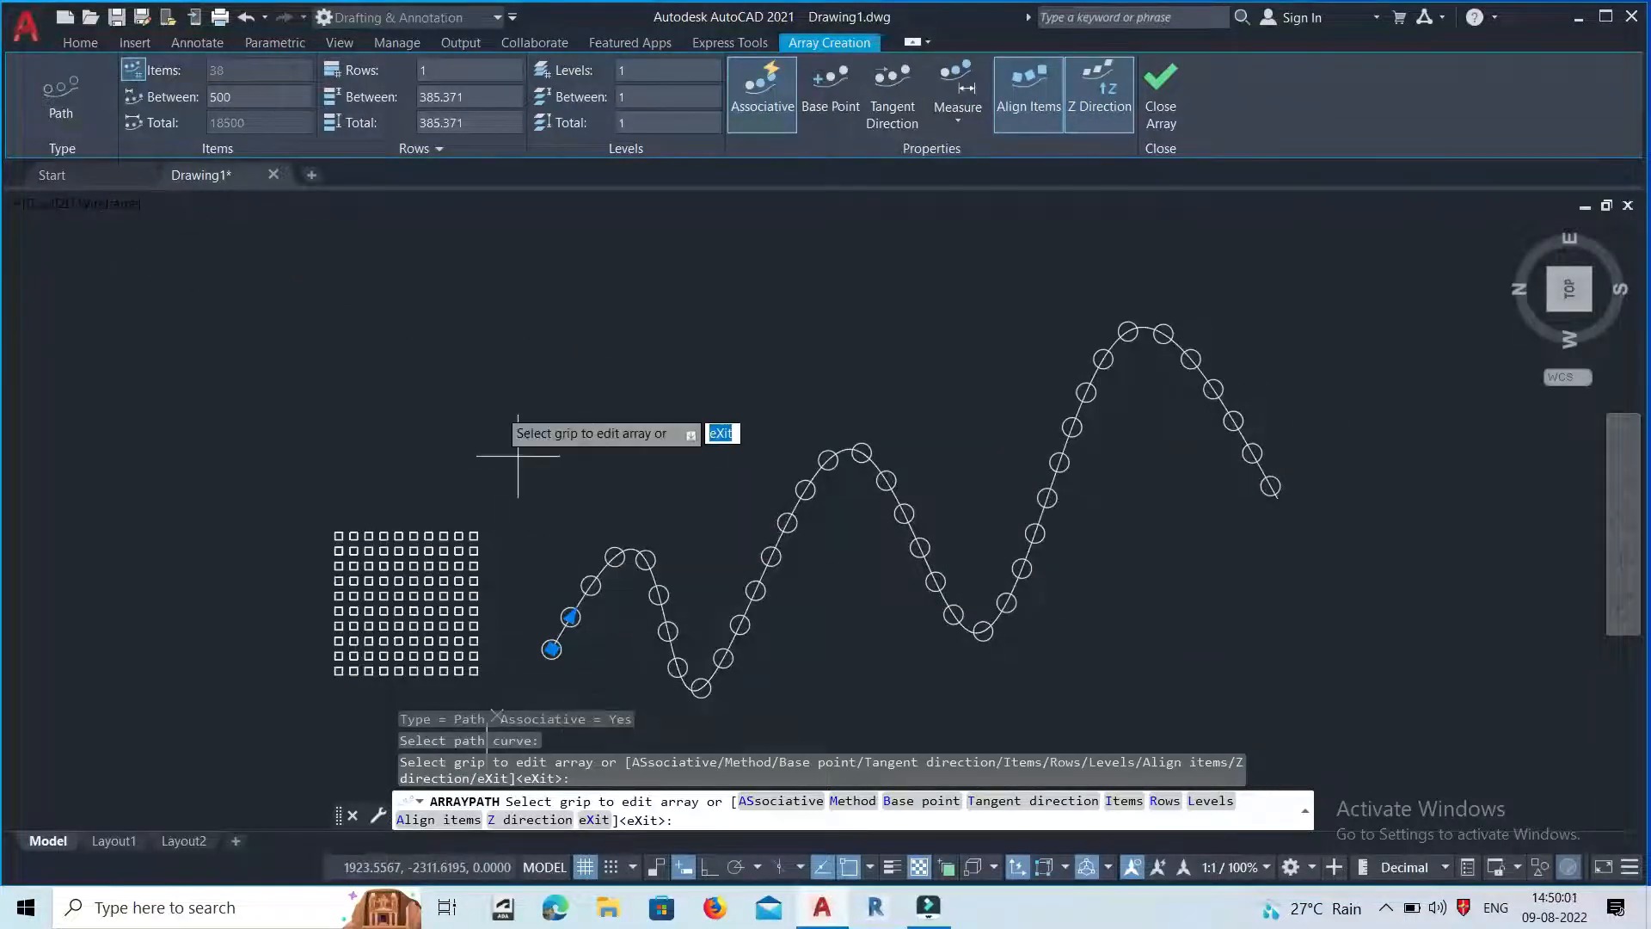
# Enable a manual item count for the path array and set it to 10 items.
pyautogui.click(132, 71)
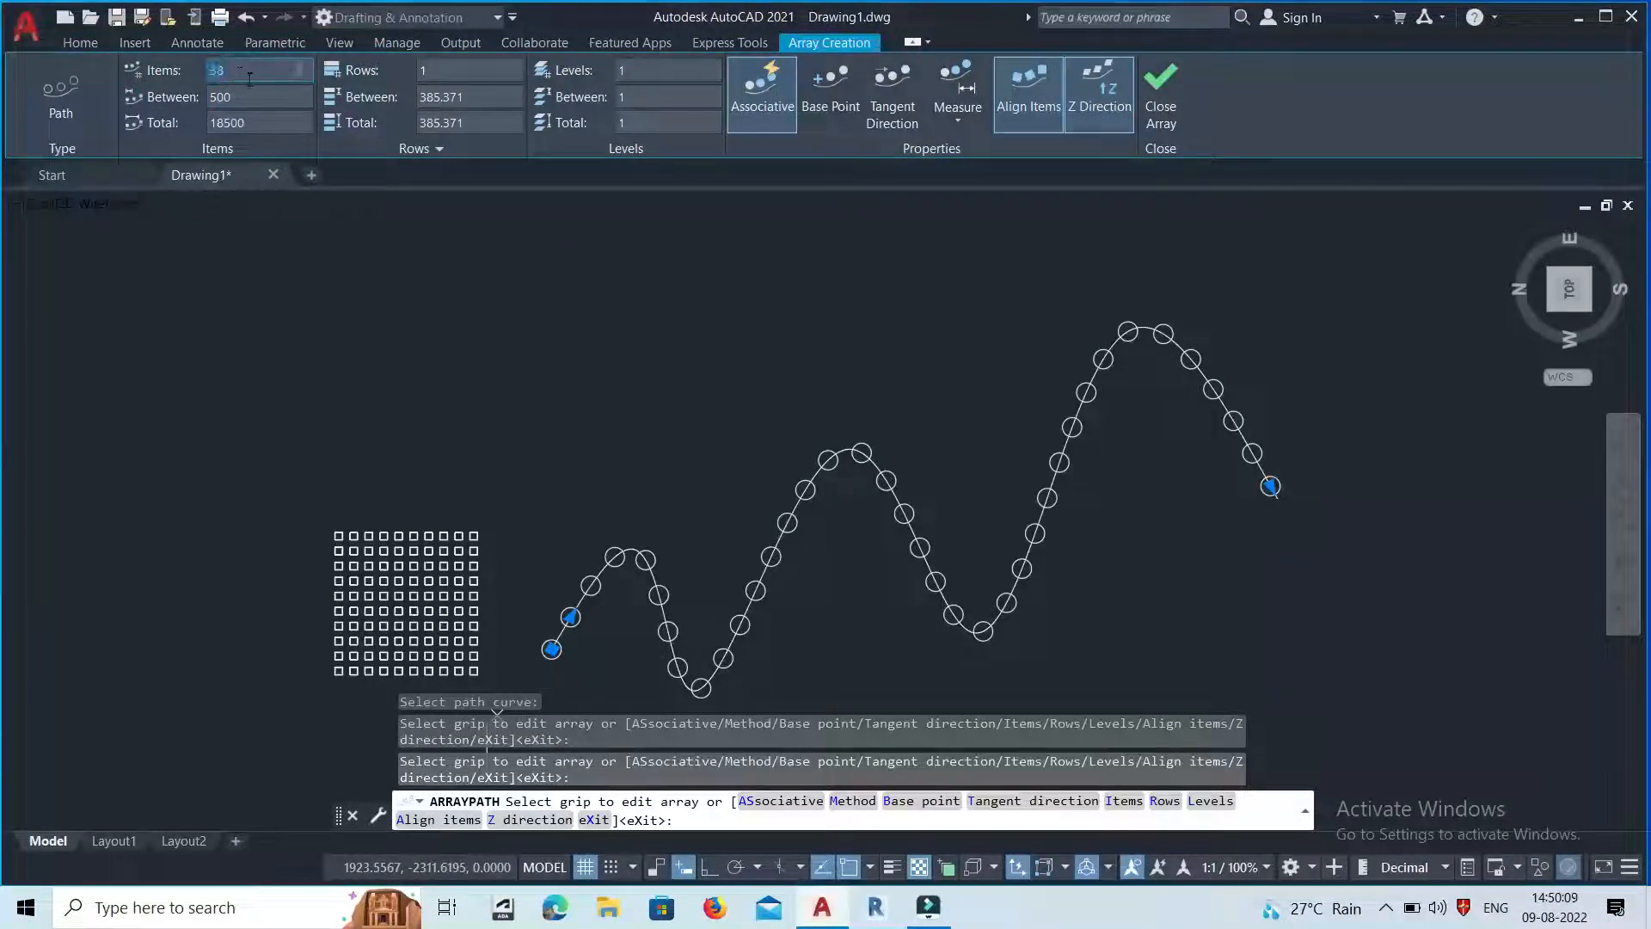
pyautogui.write('1')
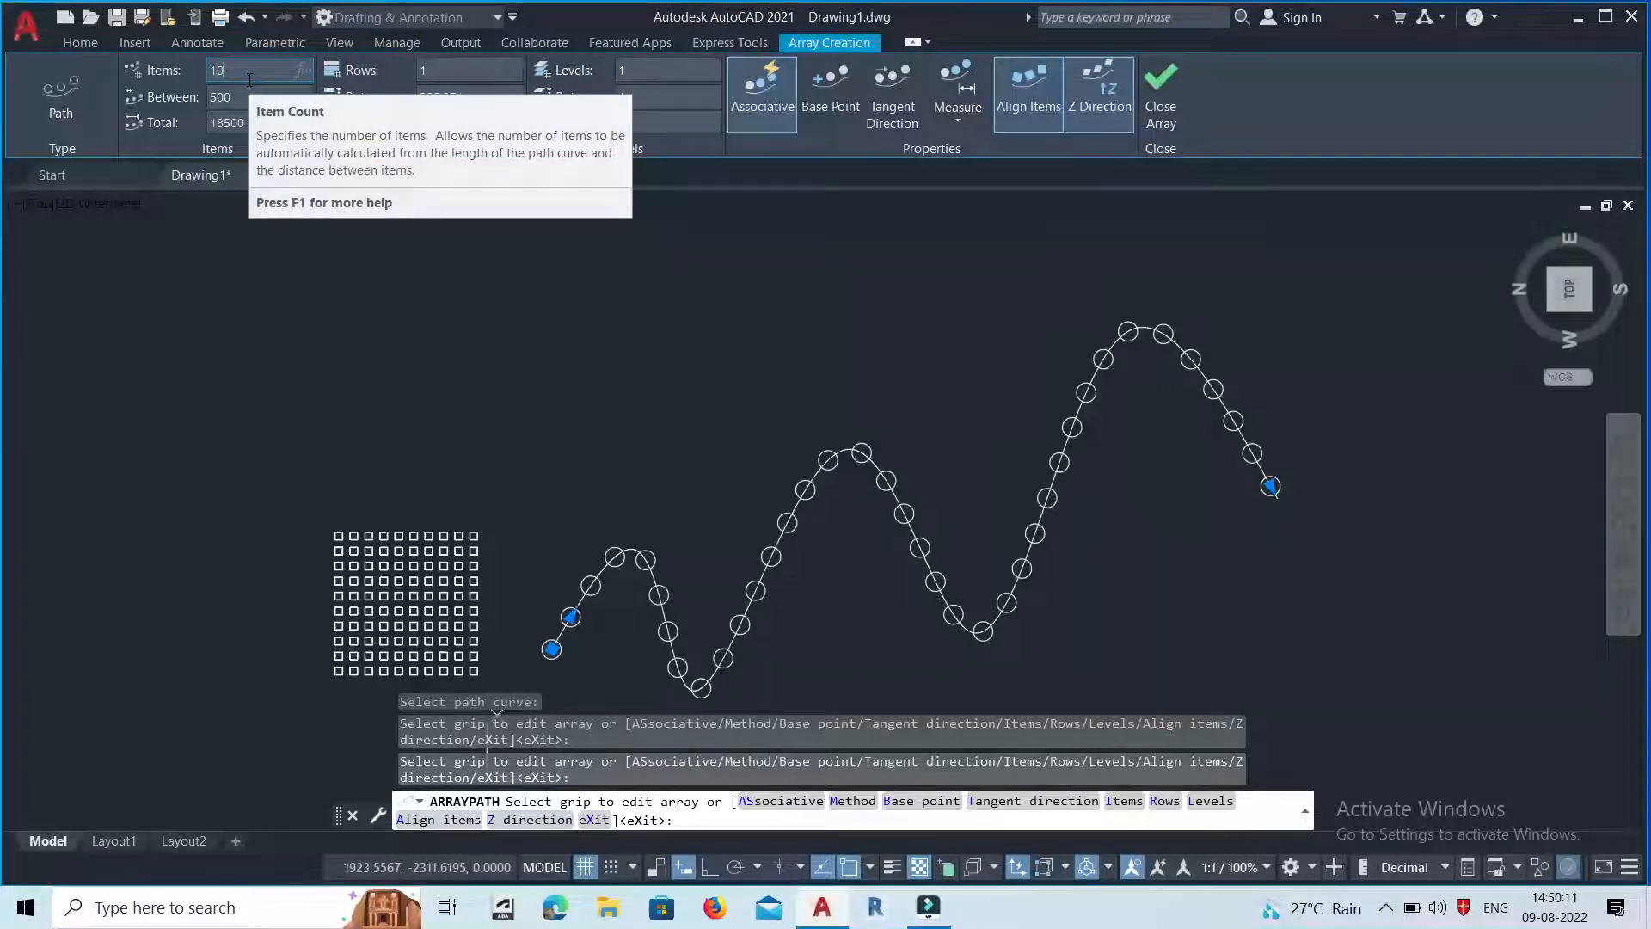
pyautogui.write('0')
pyautogui.press('Return')
# Examine how the arrayed circles are distributed along the spline relative to its full length.
pyautogui.scroll(-2, 427, 337)
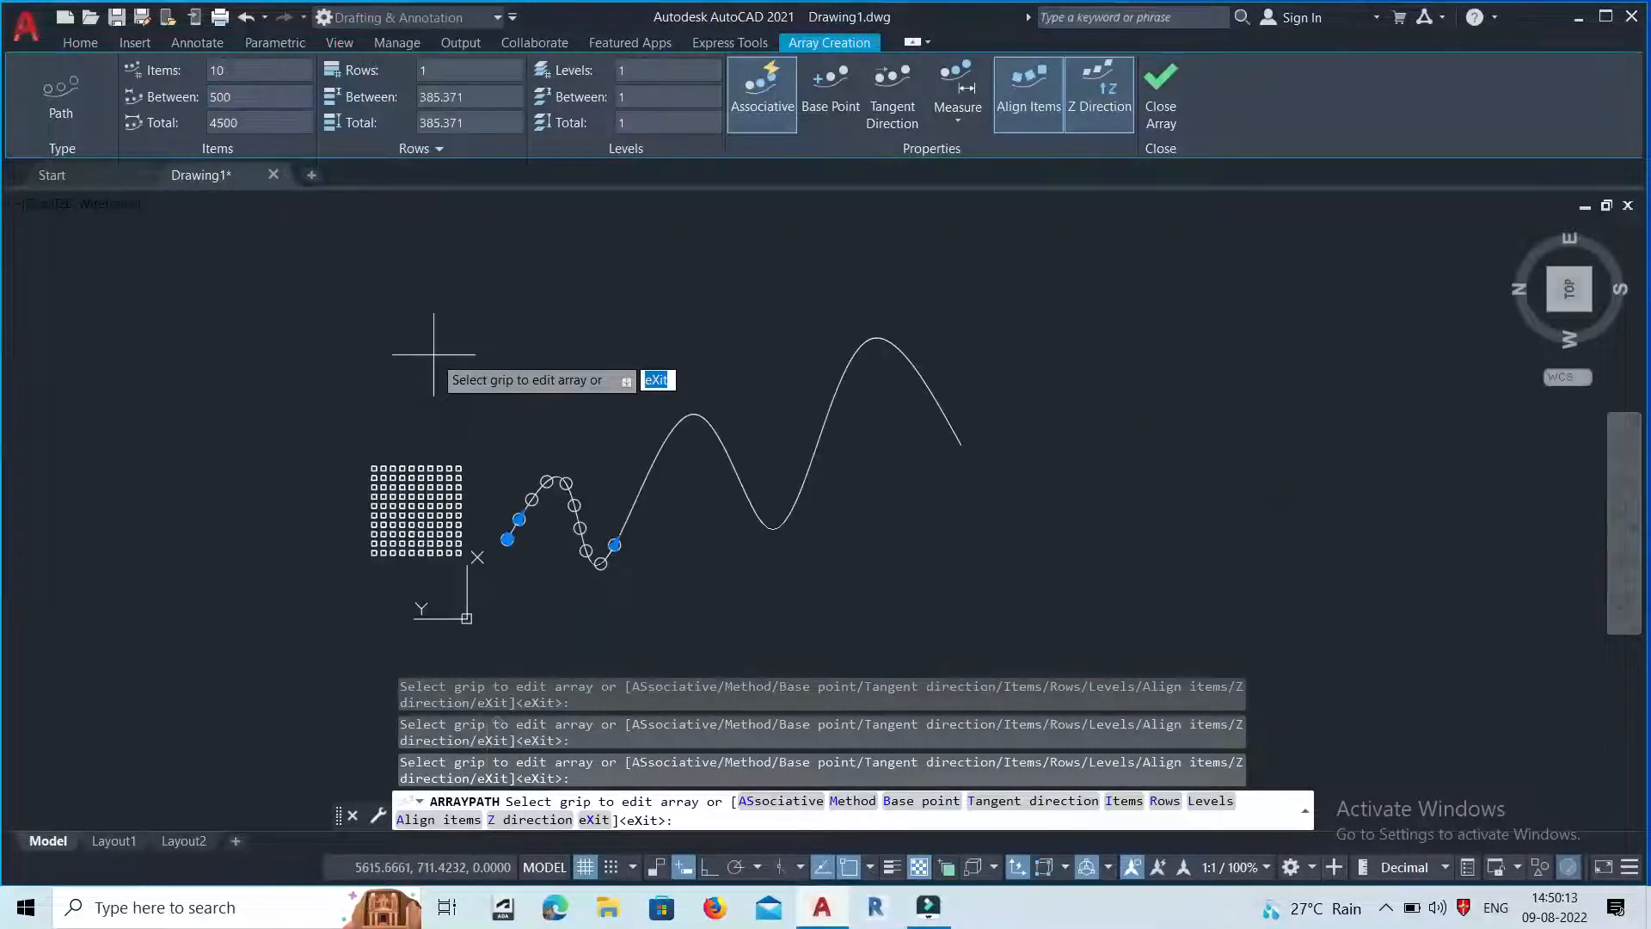
pyautogui.scroll(2, 550, 552)
pyautogui.scroll(2, 539, 535)
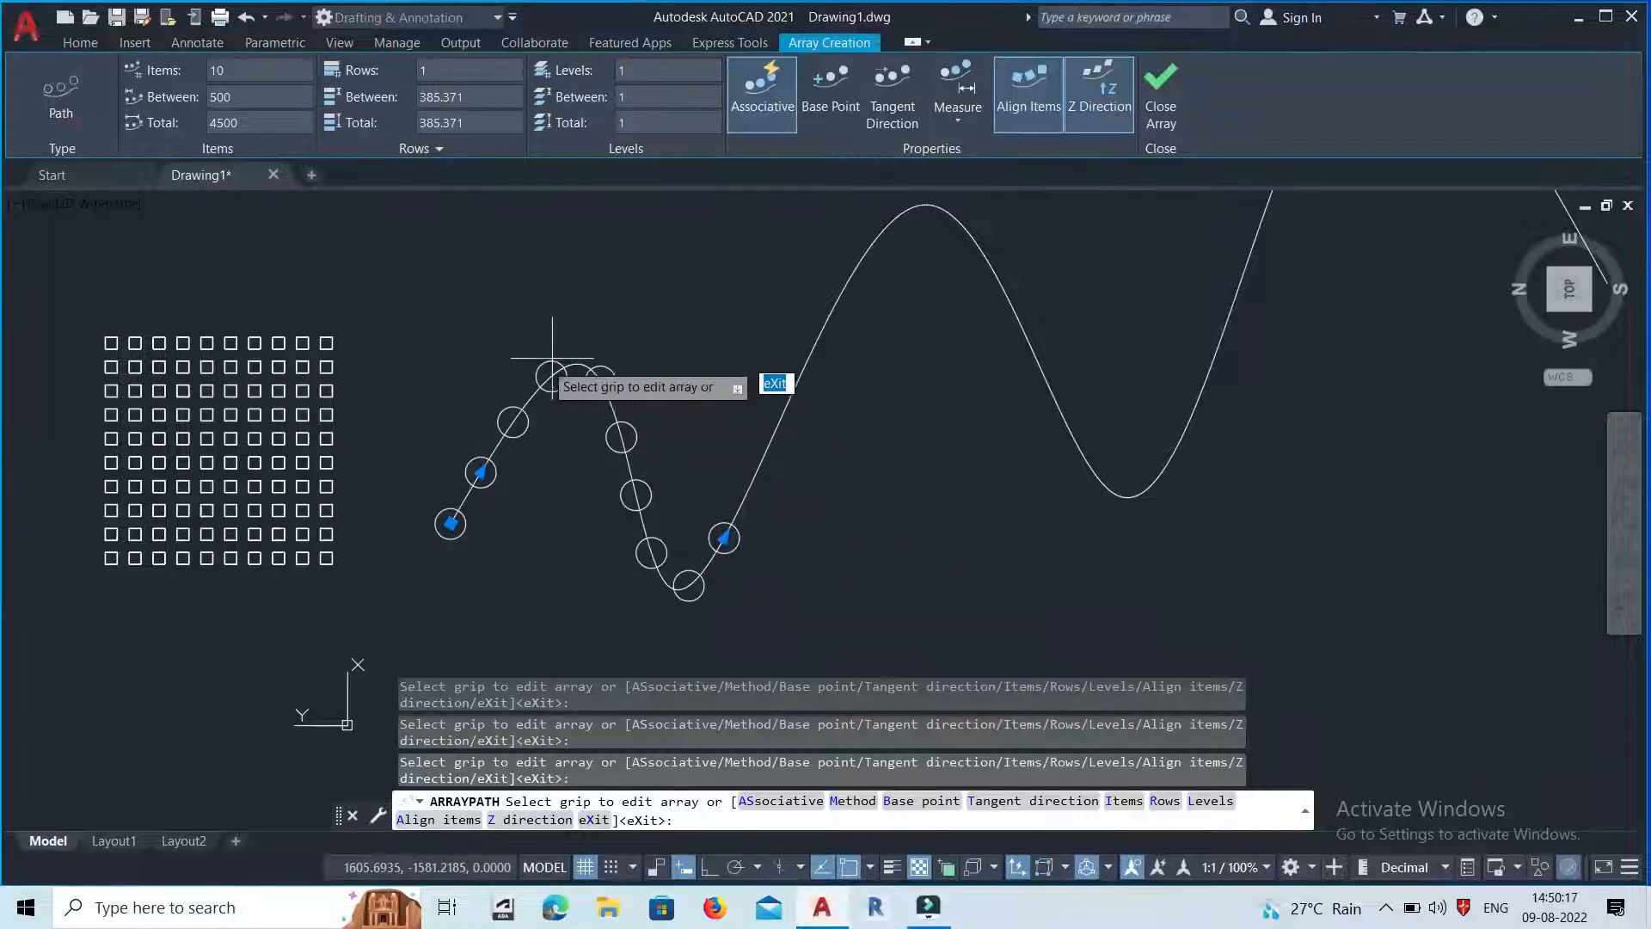
pyautogui.scroll(-1, 512, 477)
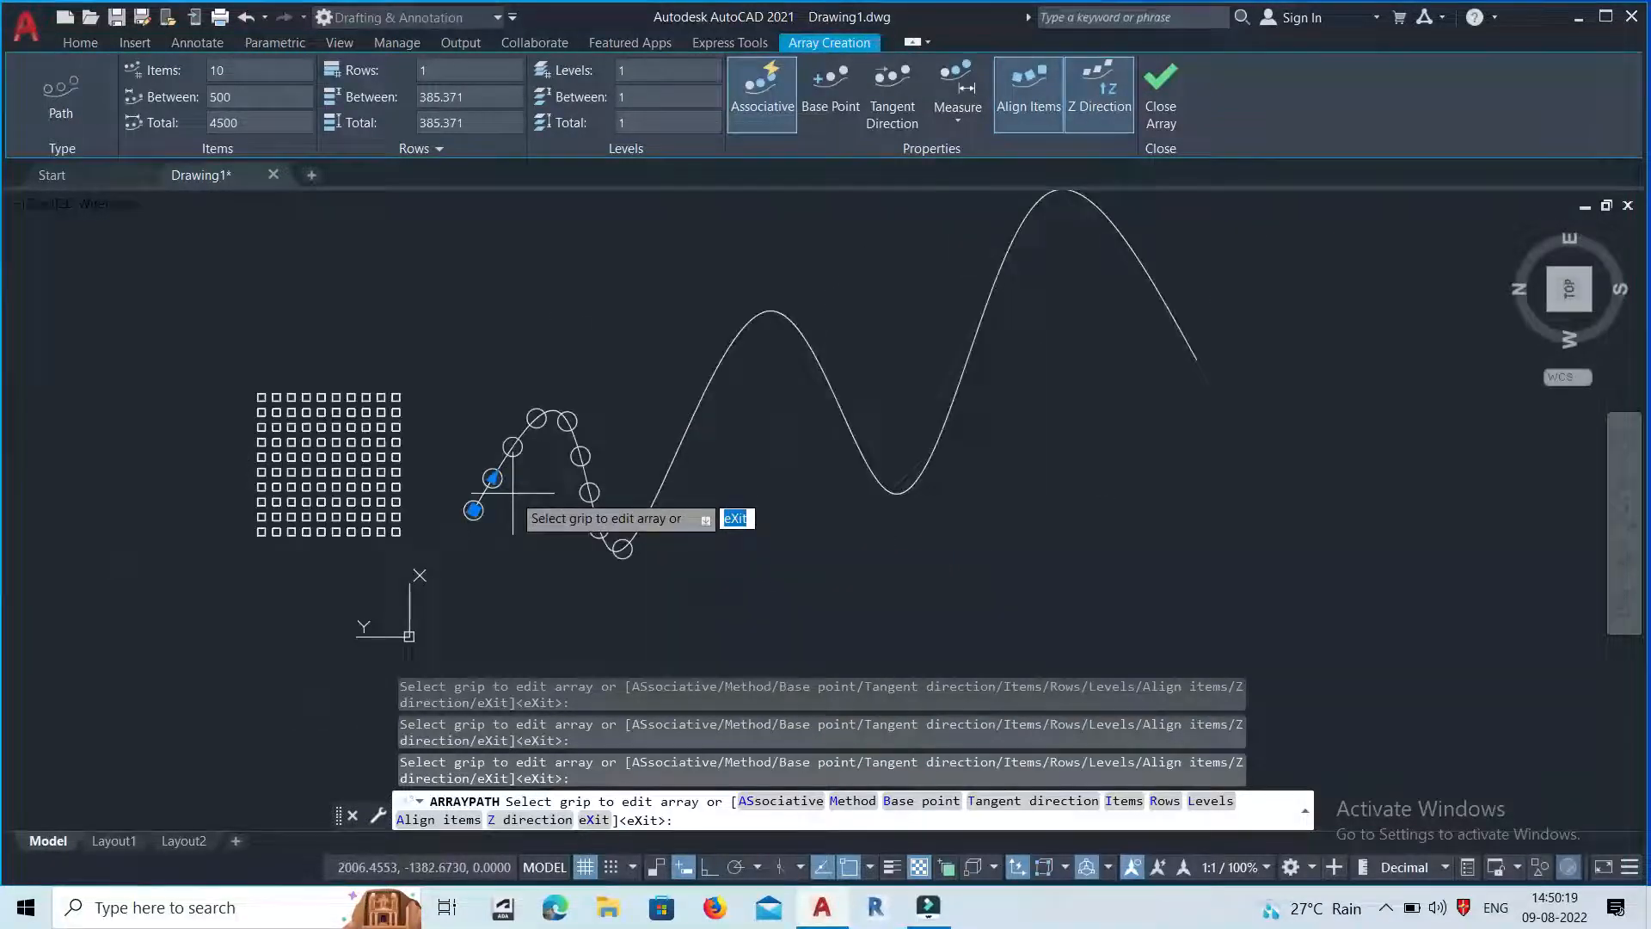
pyautogui.scroll(-1, 526, 470)
pyautogui.scroll(2, 519, 470)
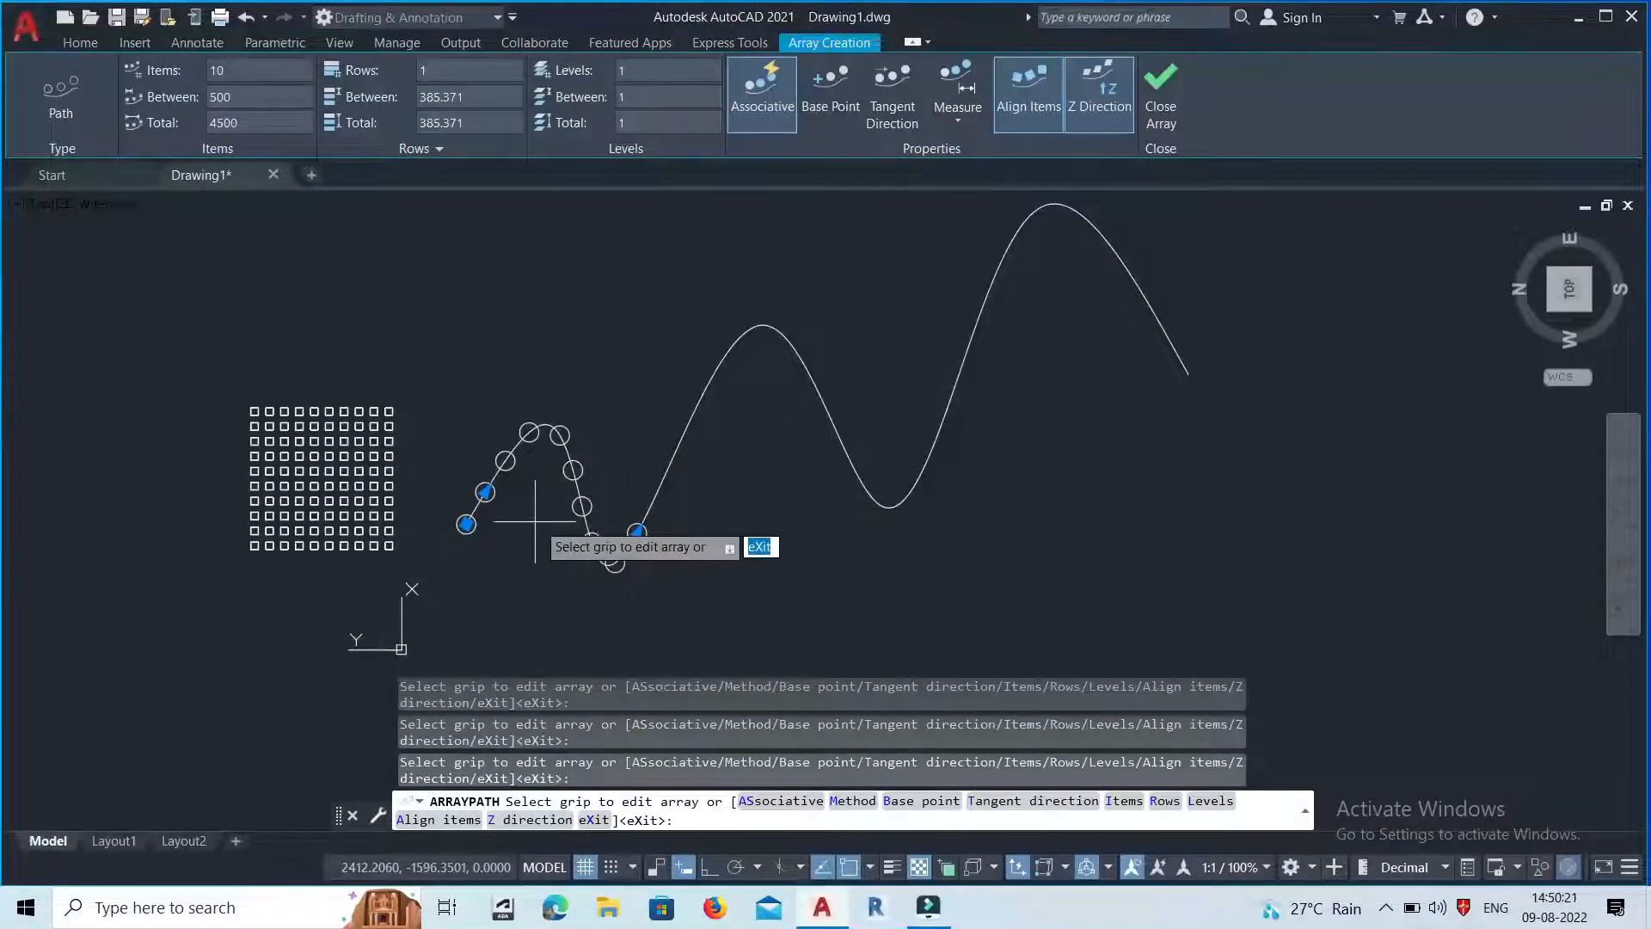
pyautogui.scroll(-2, 567, 527)
pyautogui.scroll(2, 593, 516)
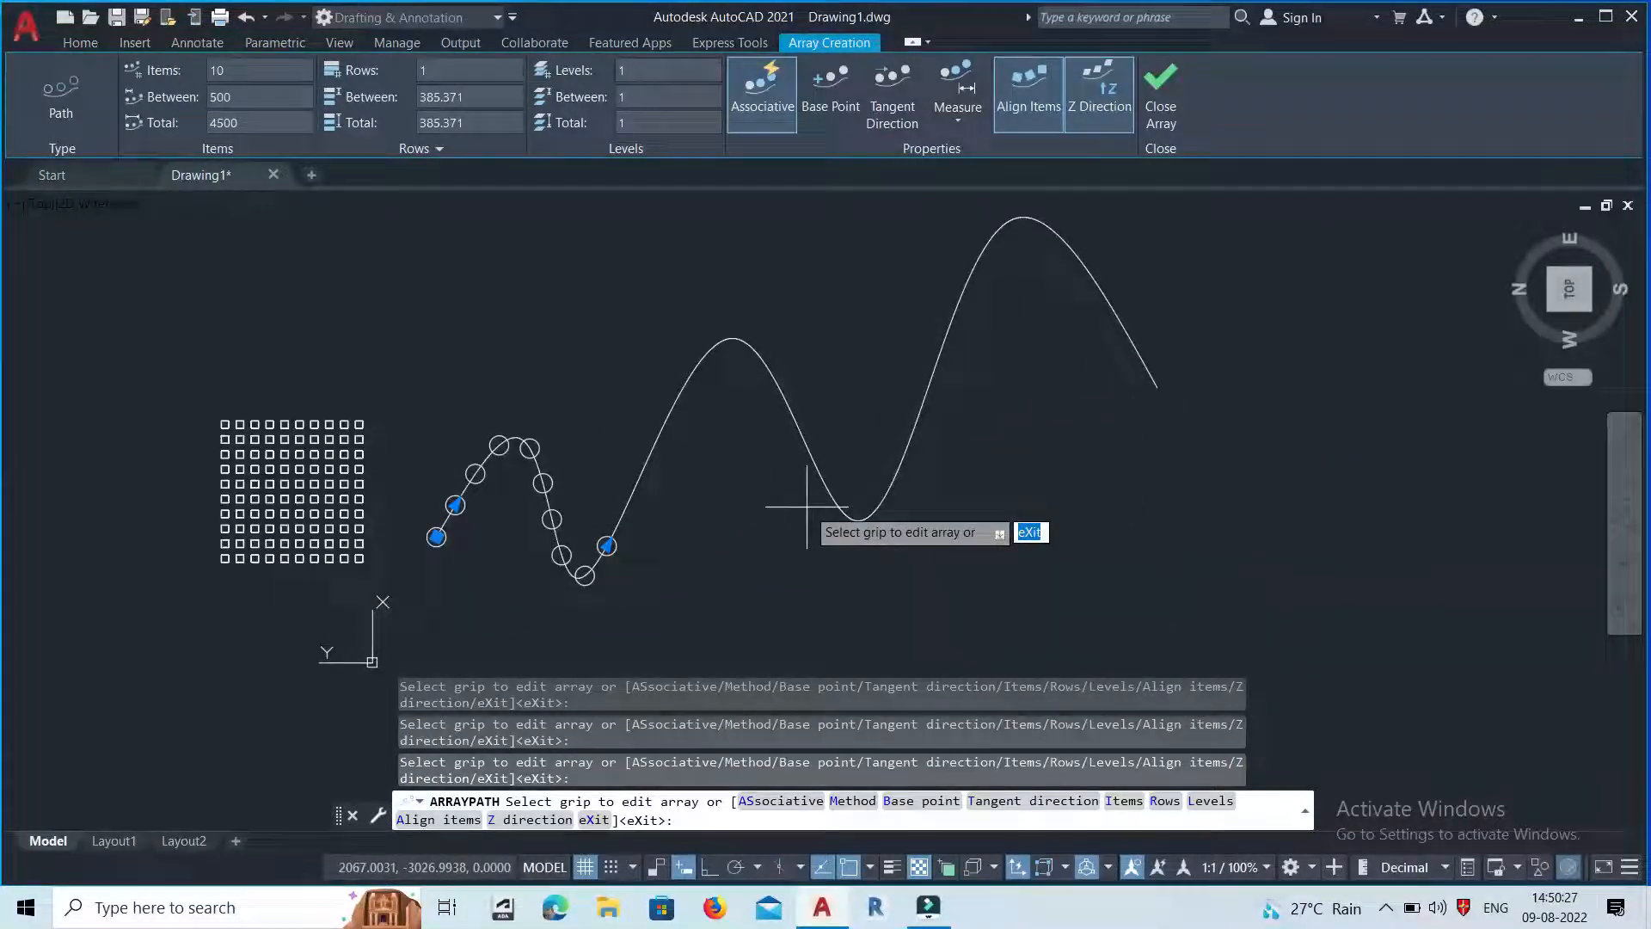
pyautogui.scroll(-1, 692, 550)
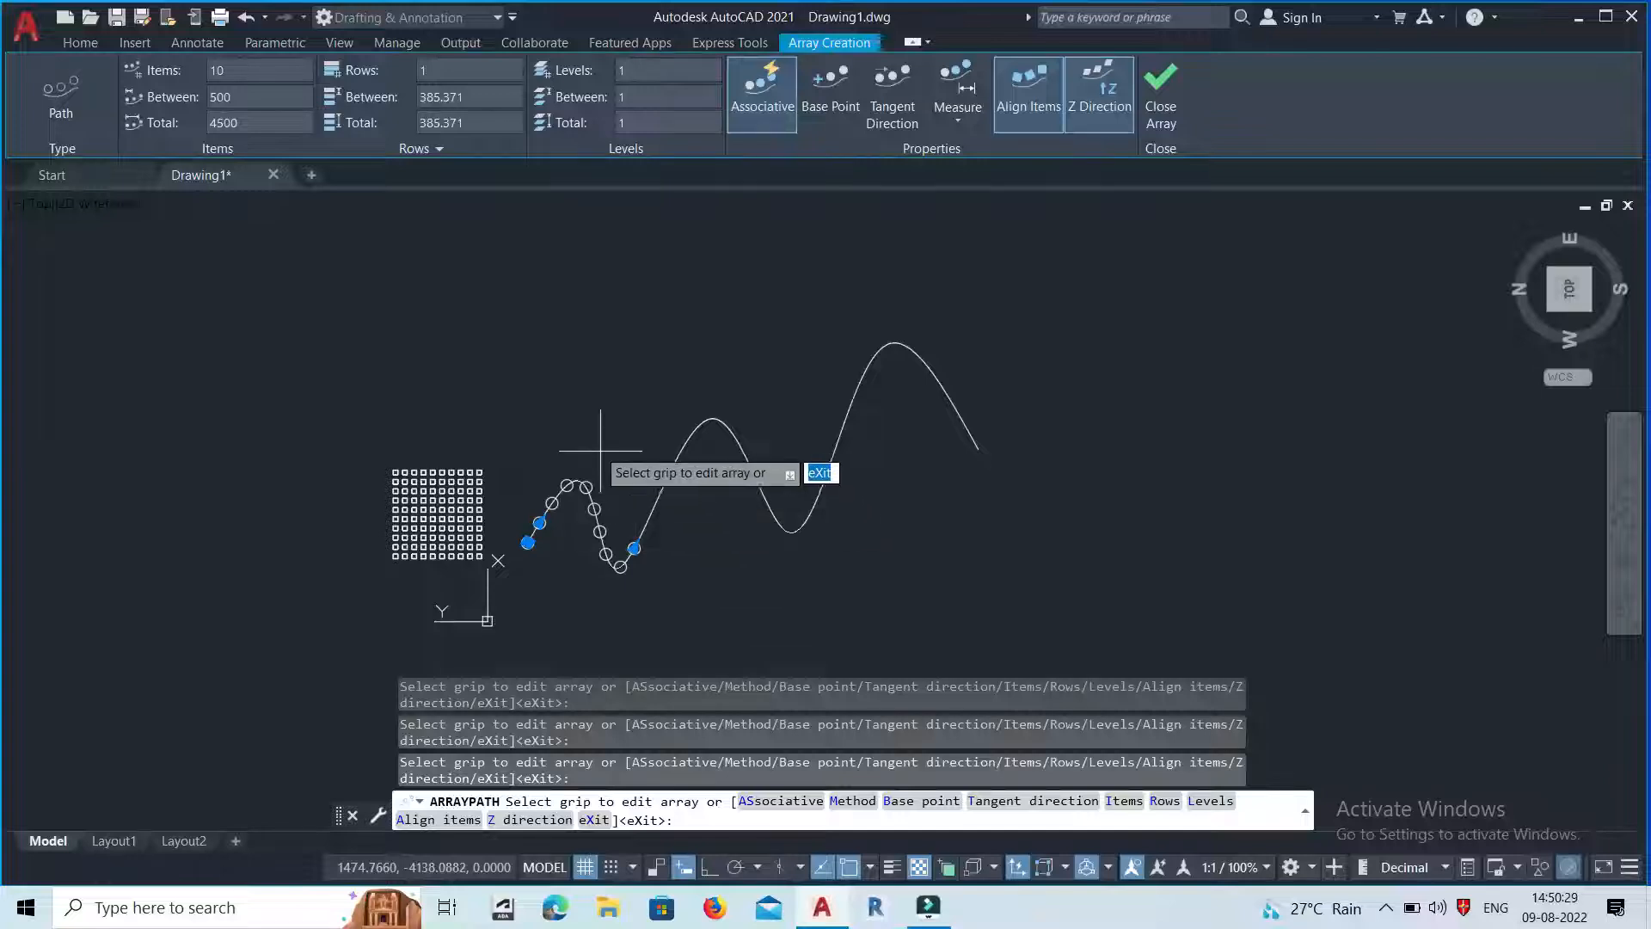
# Change the path array method to Divide to distribute the circles evenly over the full spline, and inspect their positions.
pyautogui.click(958, 131)
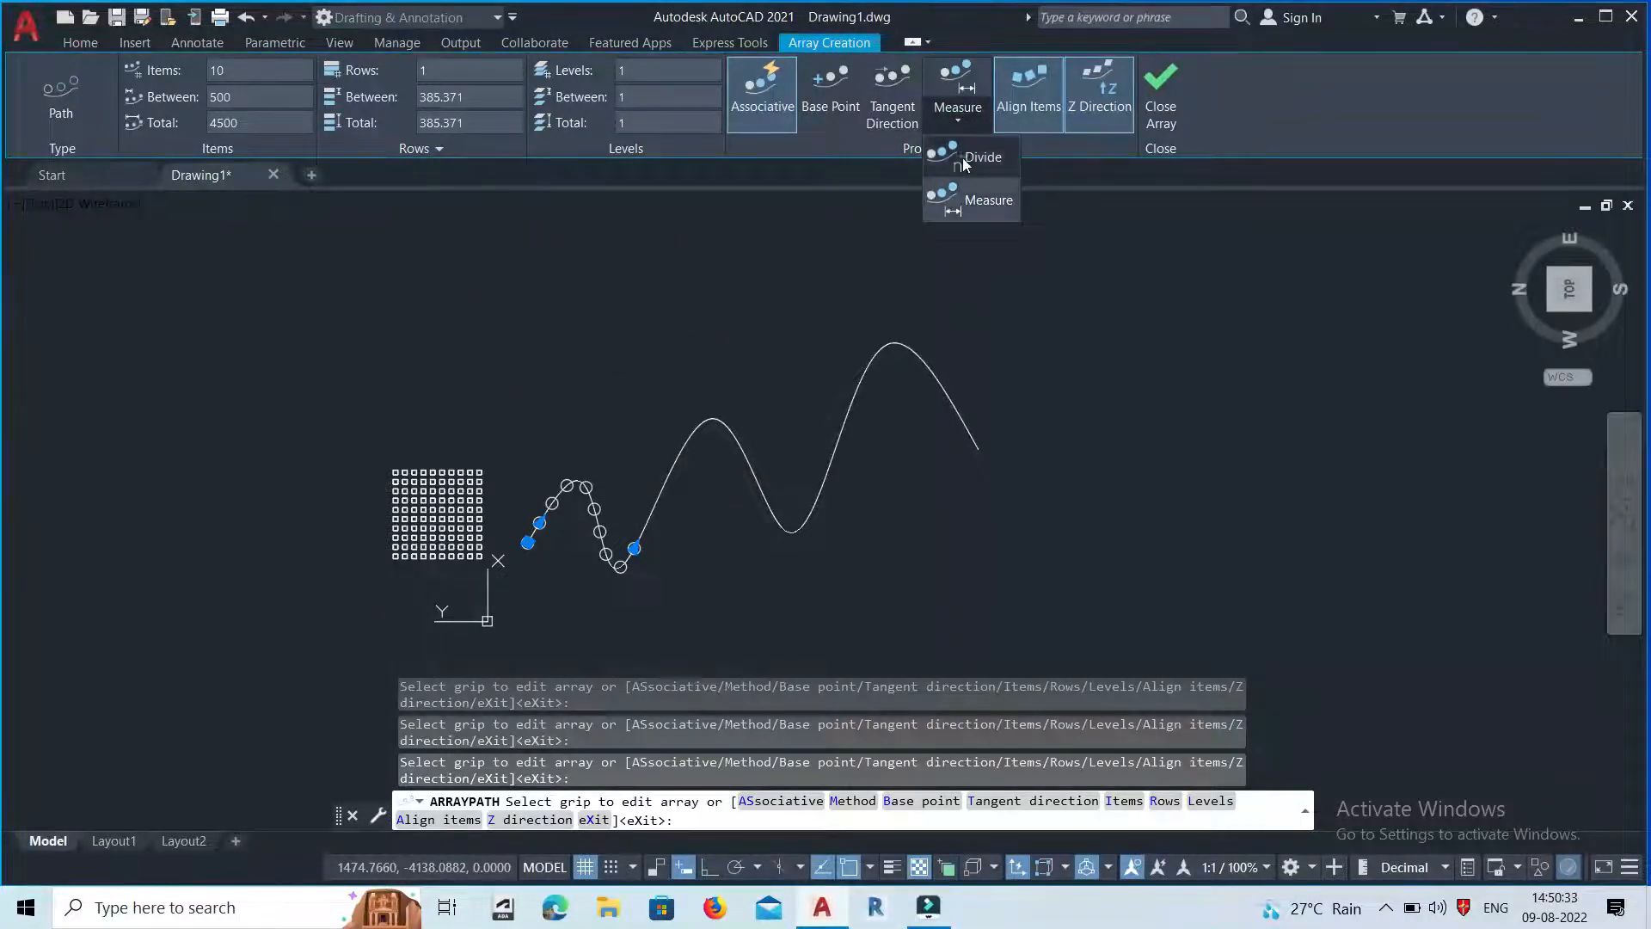
pyautogui.click(962, 157)
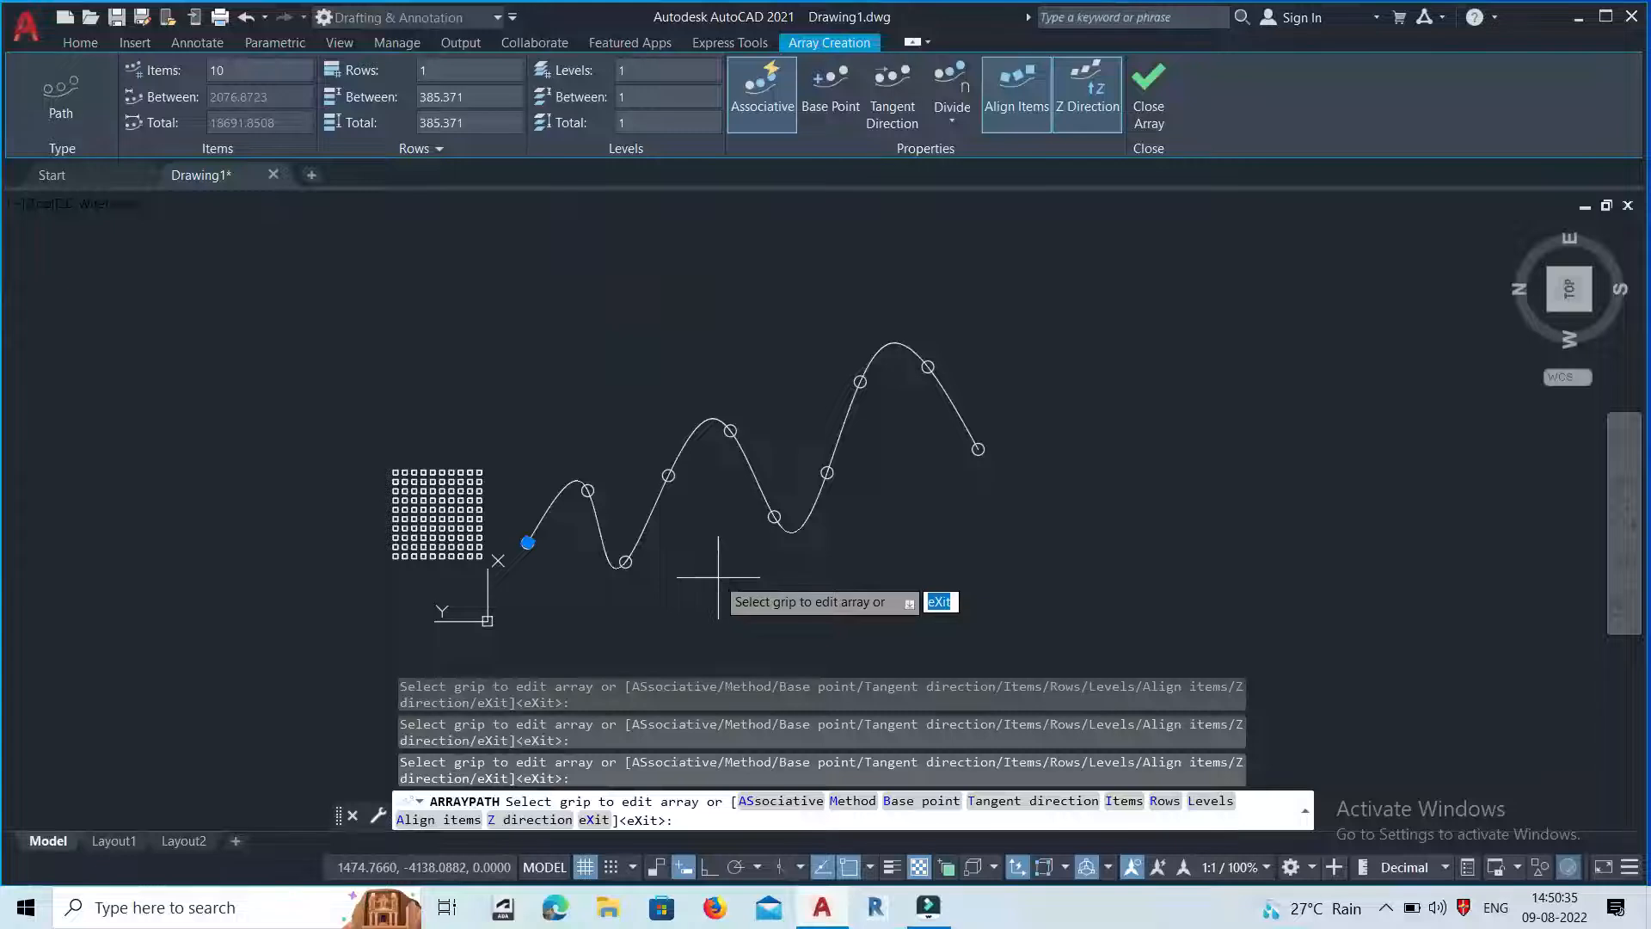
pyautogui.scroll(1, 712, 572)
pyautogui.scroll(-1, 671, 564)
pyautogui.scroll(1, 694, 535)
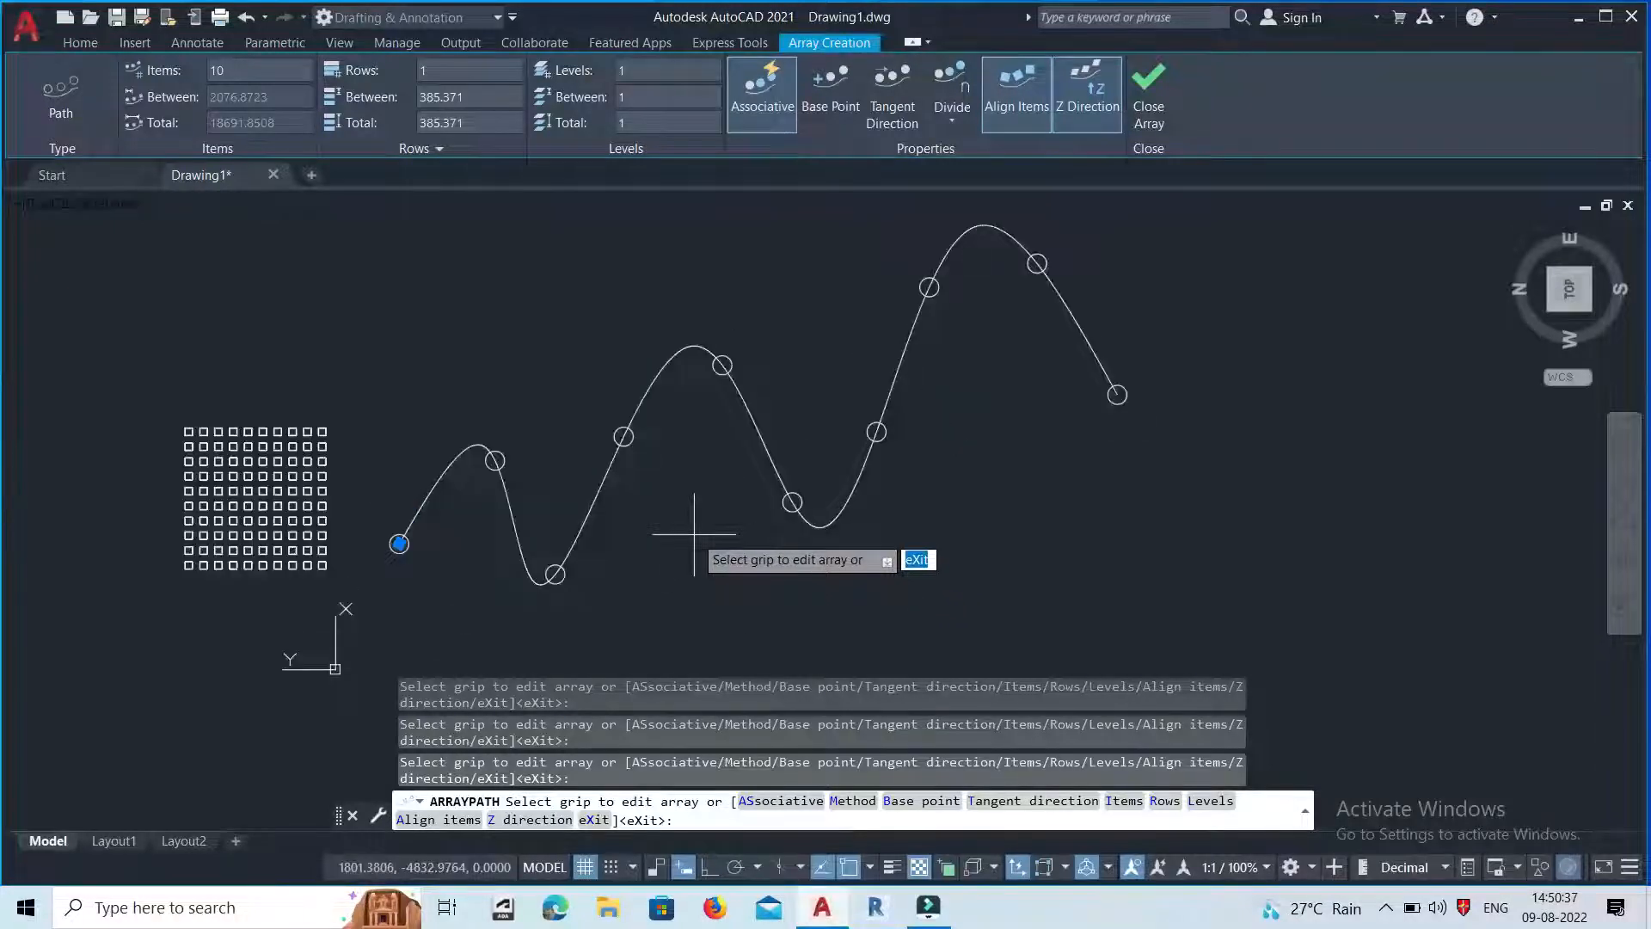
pyautogui.scroll(1, 694, 534)
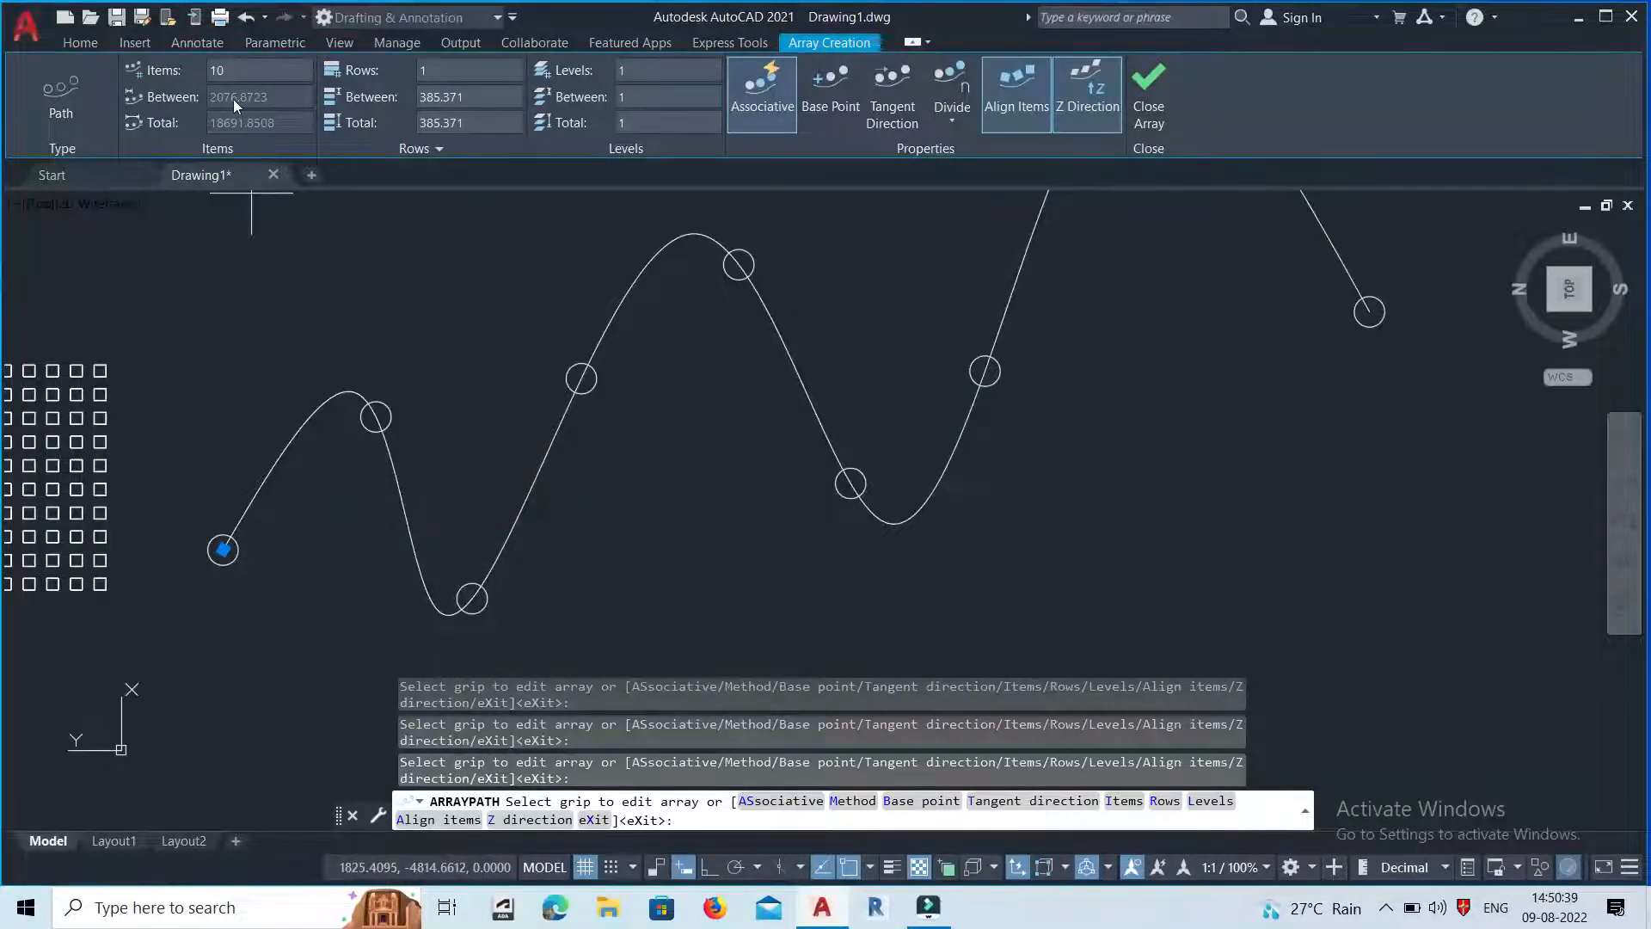
pyautogui.scroll(-2, 361, 486)
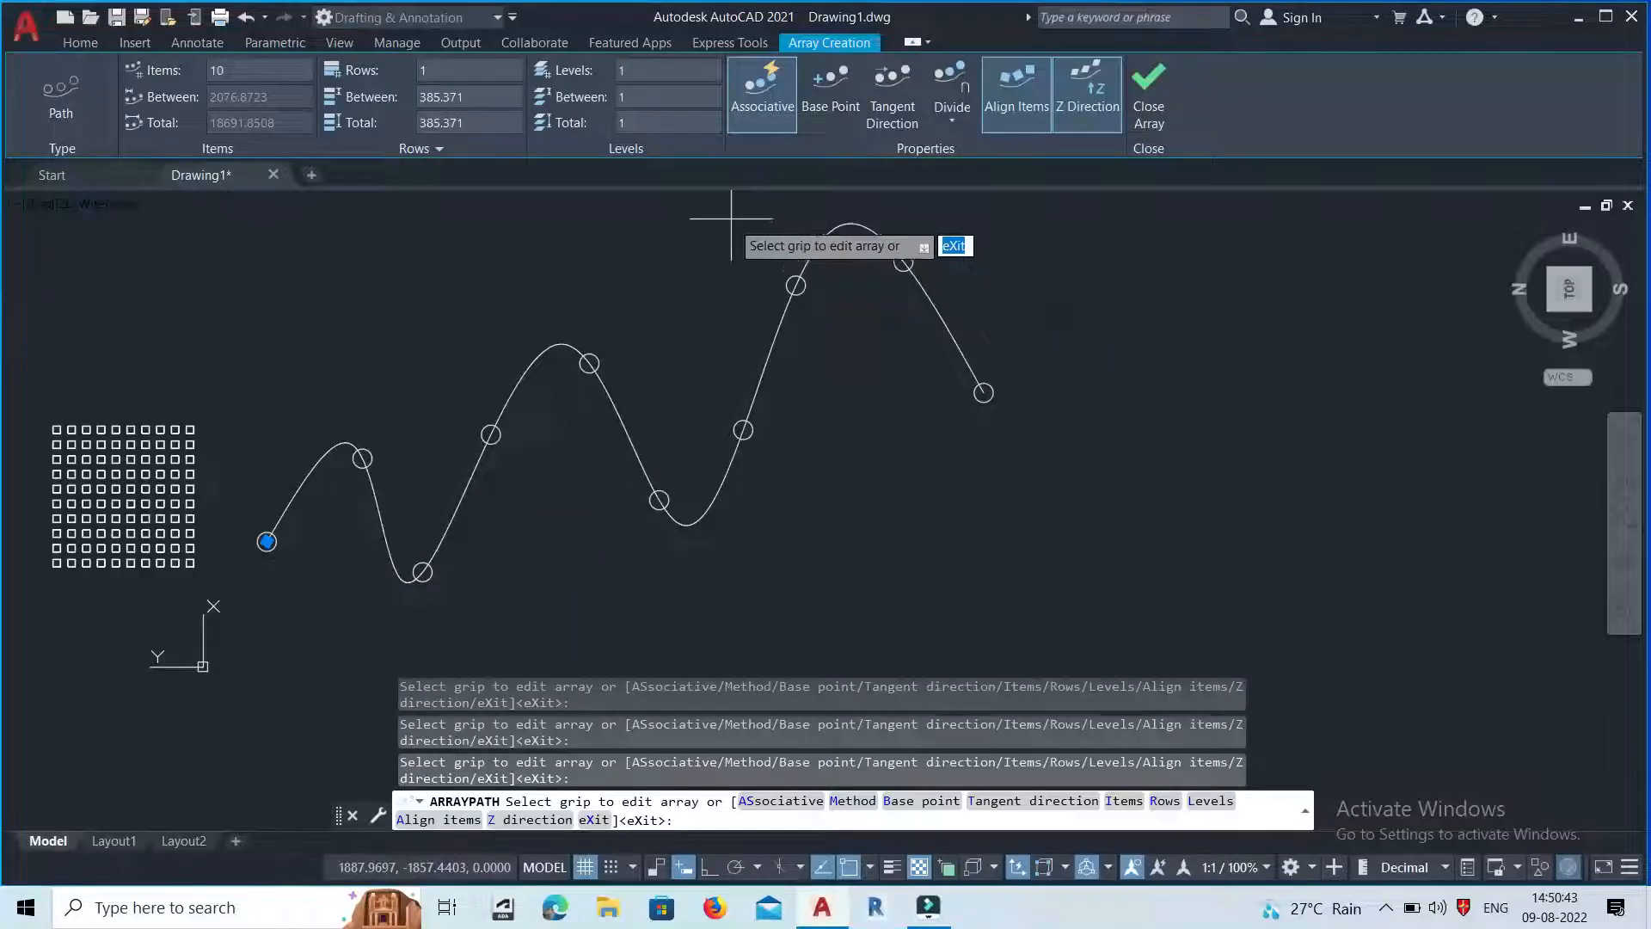
# Return the path array to the Measure method, set 100 items with a spacing of 100, and finish the array.
pyautogui.click(951, 126)
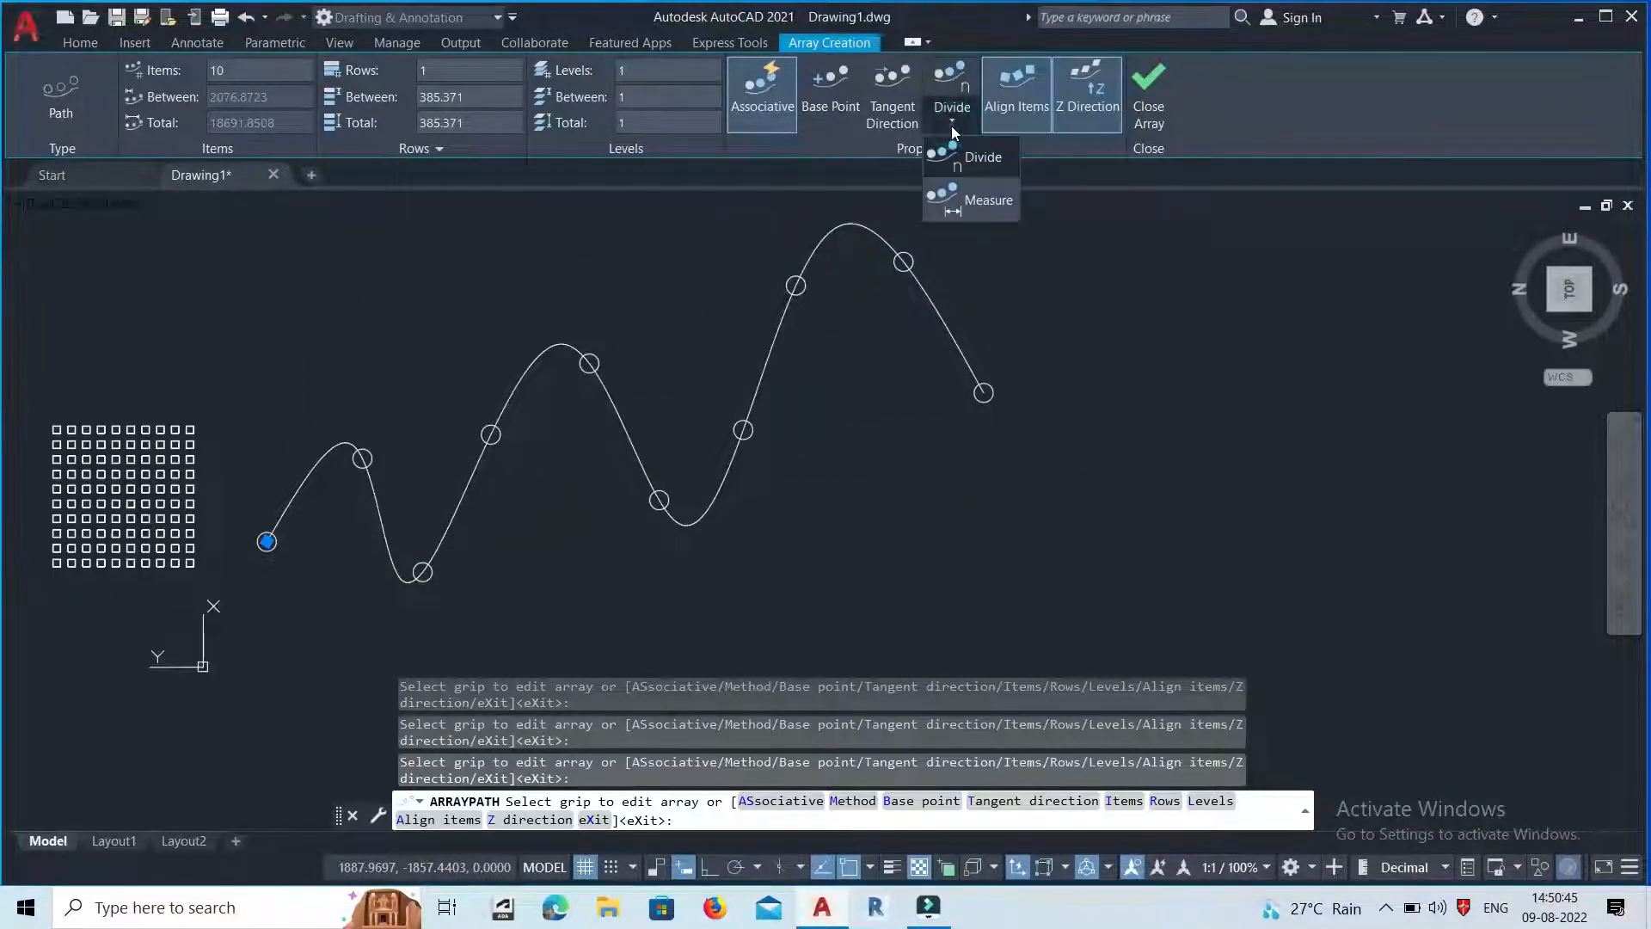
pyautogui.click(952, 198)
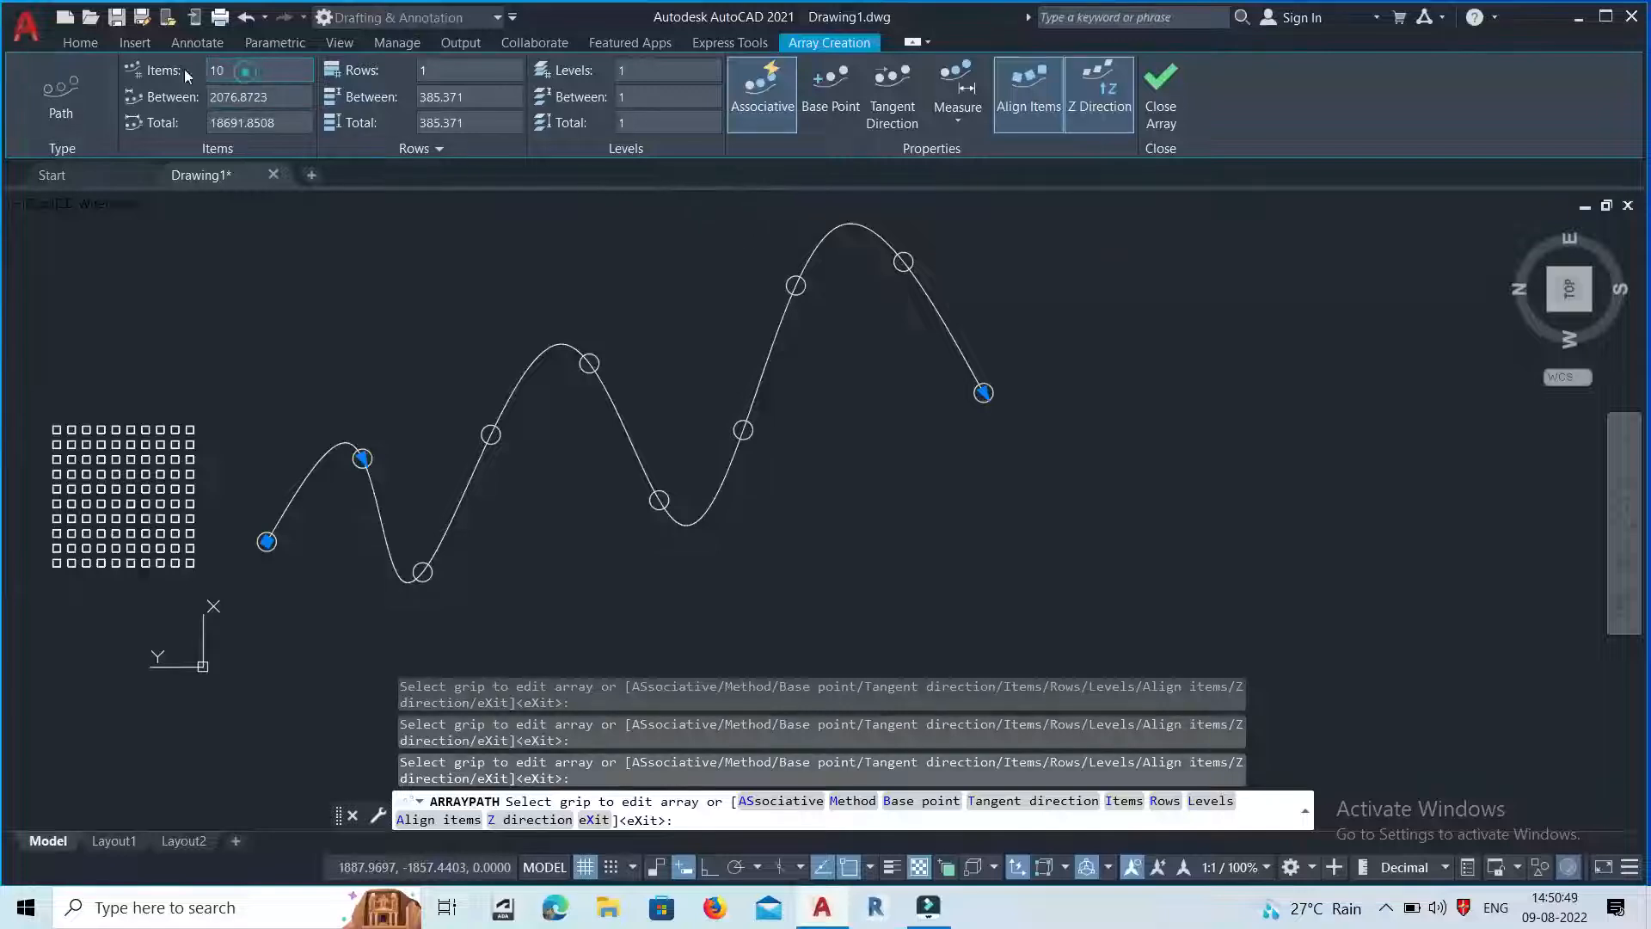
pyautogui.click(307, 98)
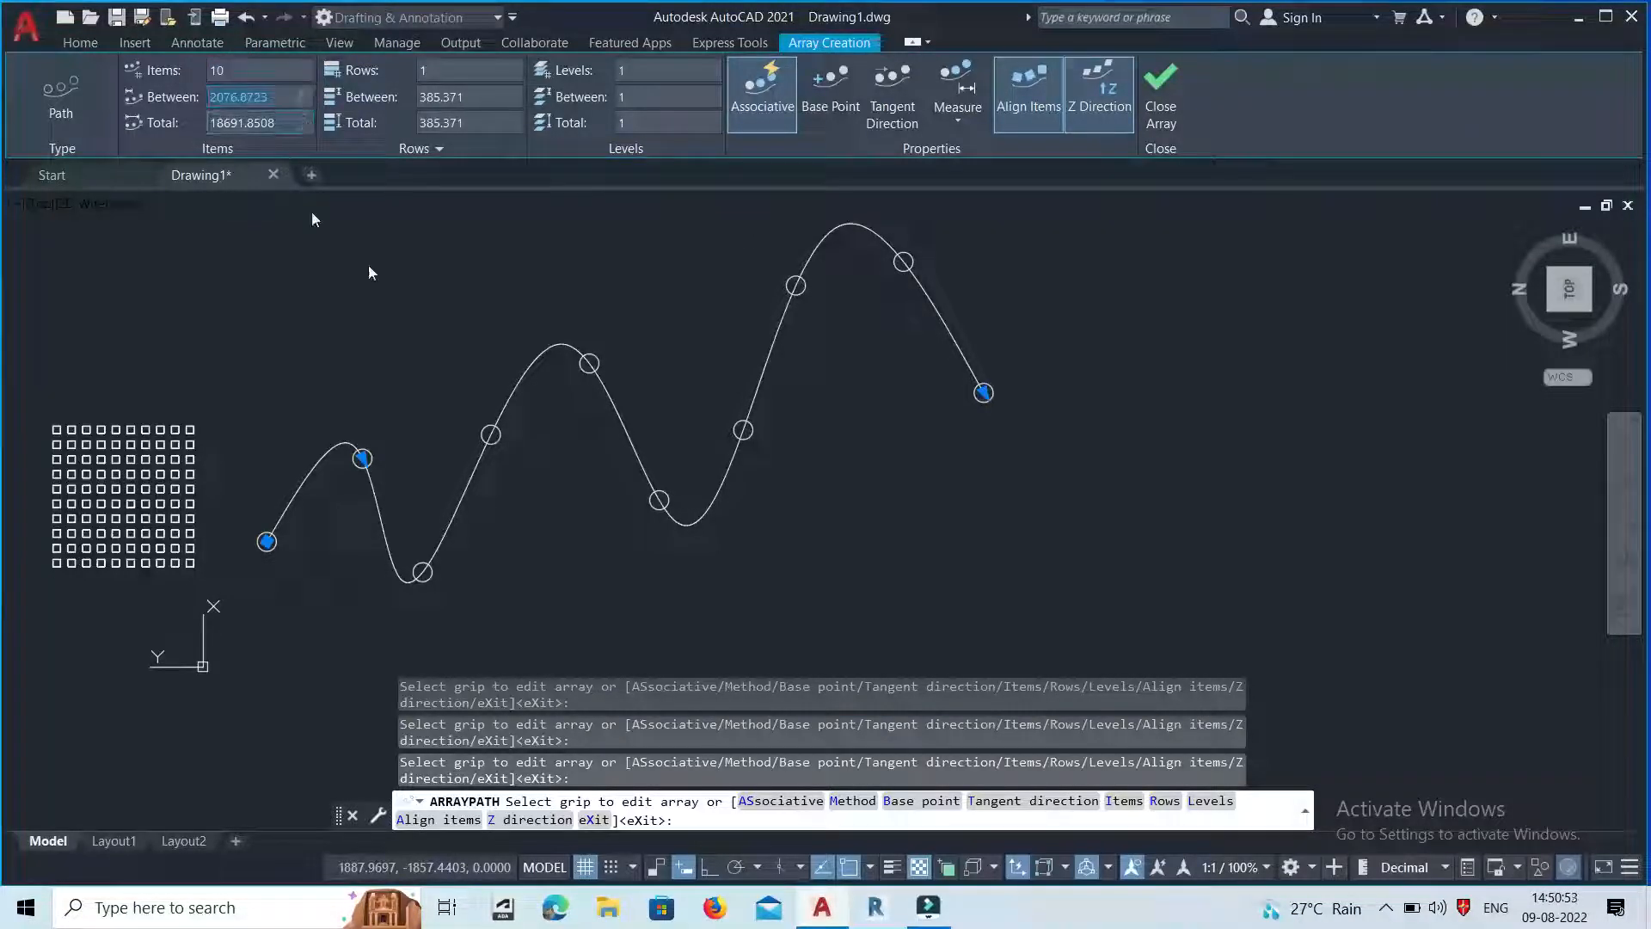
pyautogui.scroll(-2, 561, 418)
pyautogui.scroll(2, 561, 418)
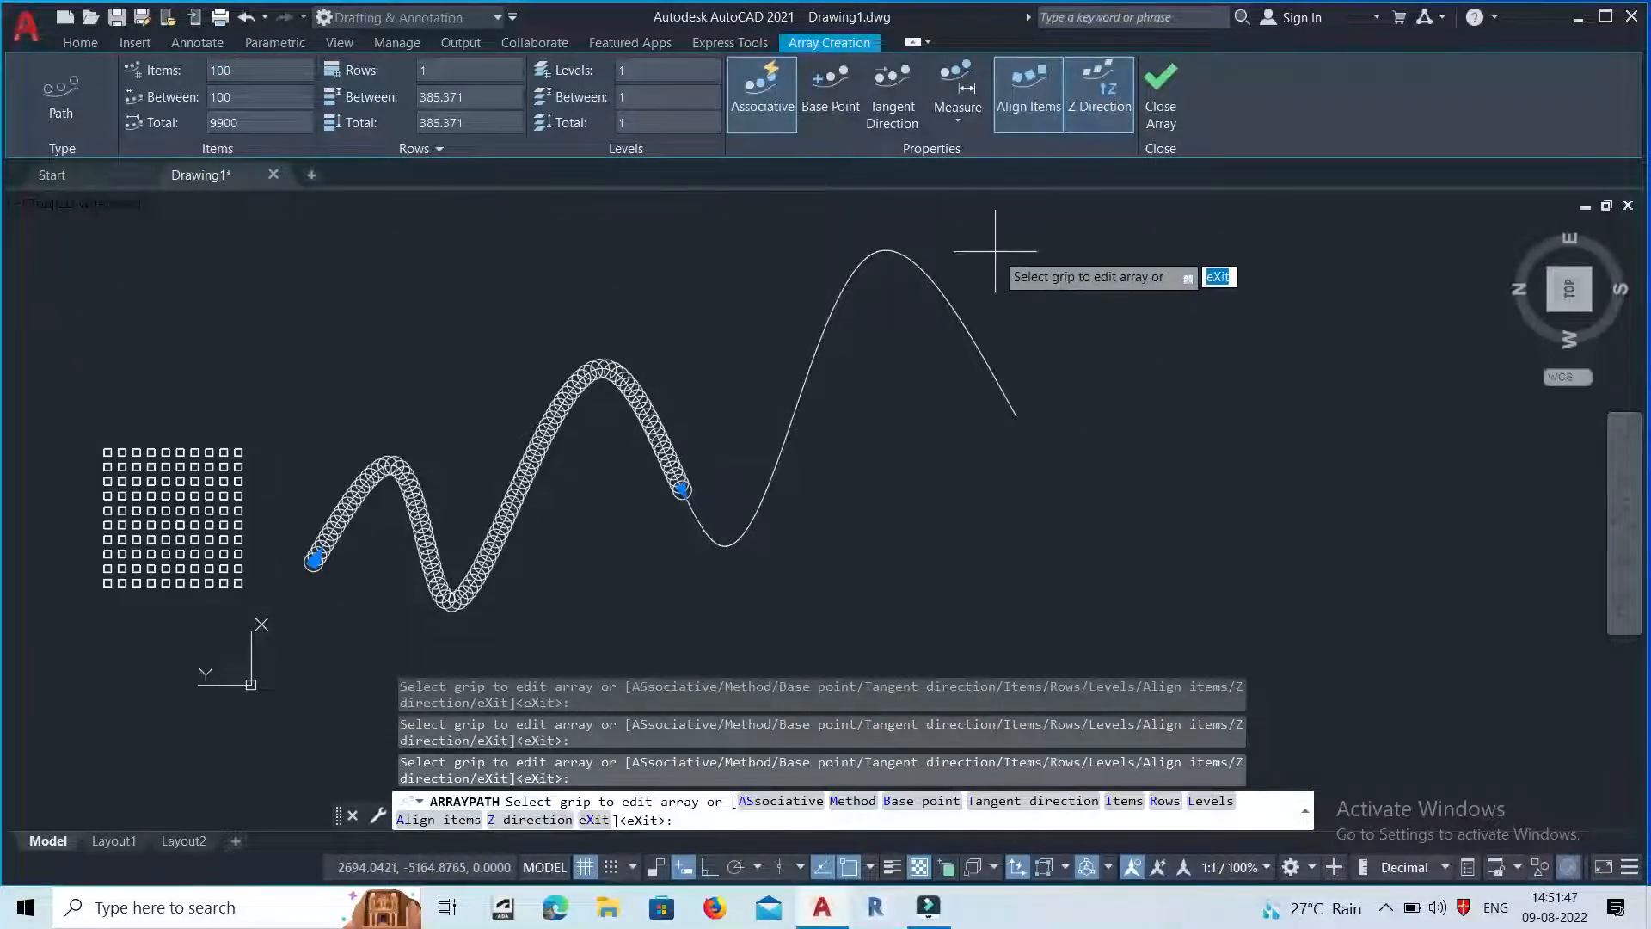
pyautogui.click(1158, 117)
pyautogui.scroll(-4, 602, 455)
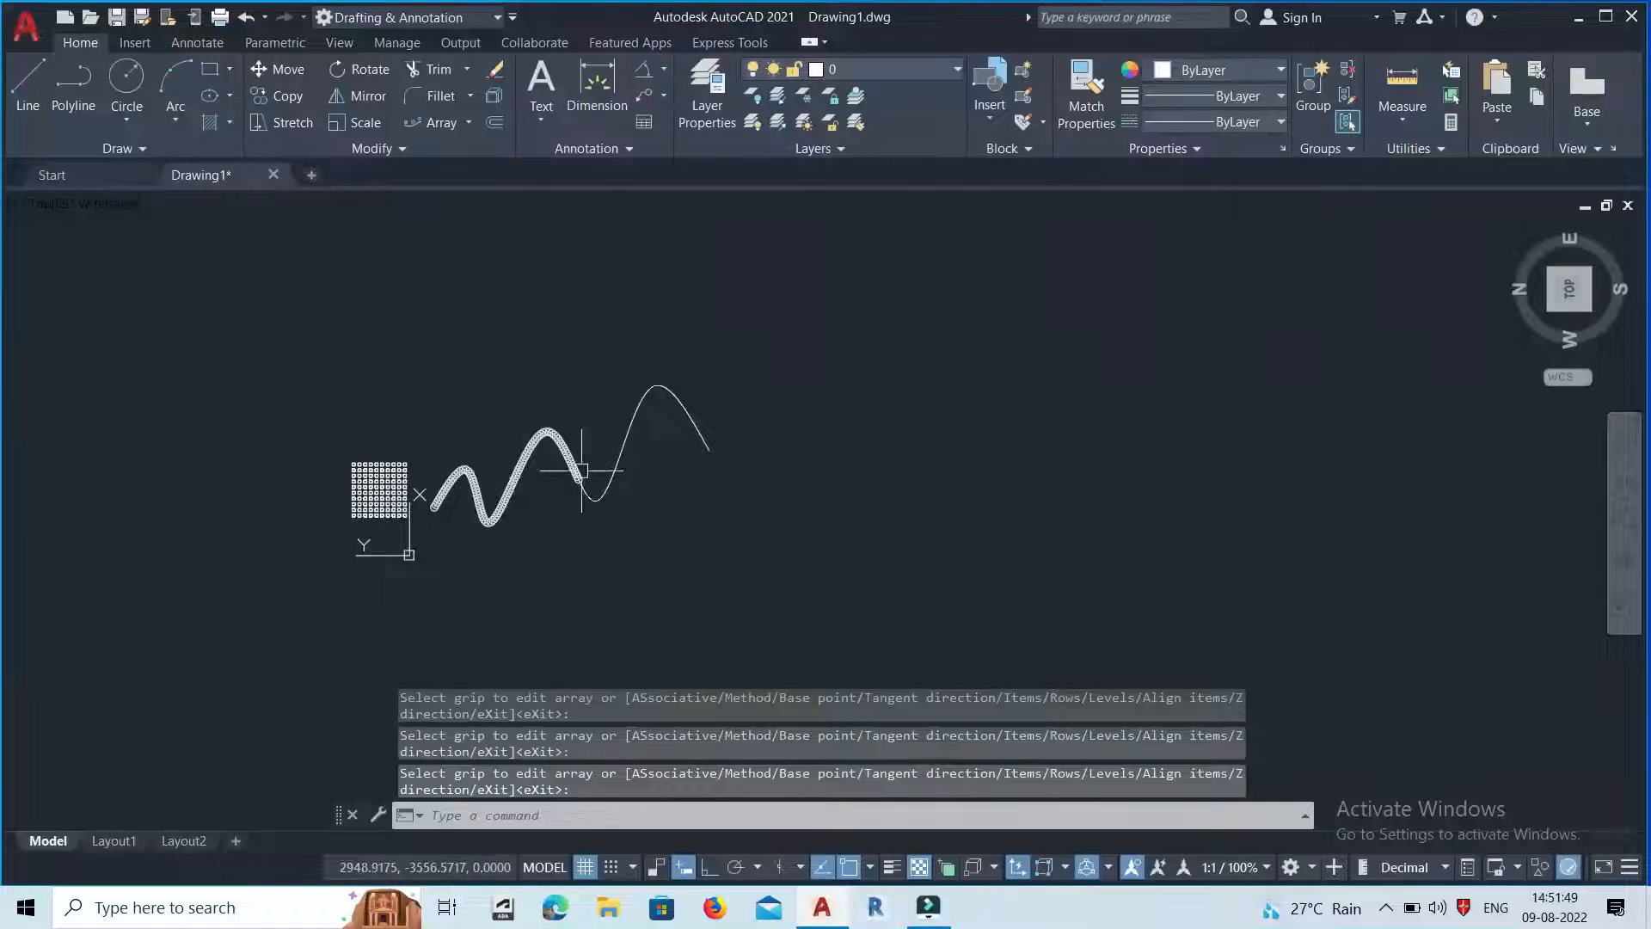
pyautogui.scroll(4, 710, 479)
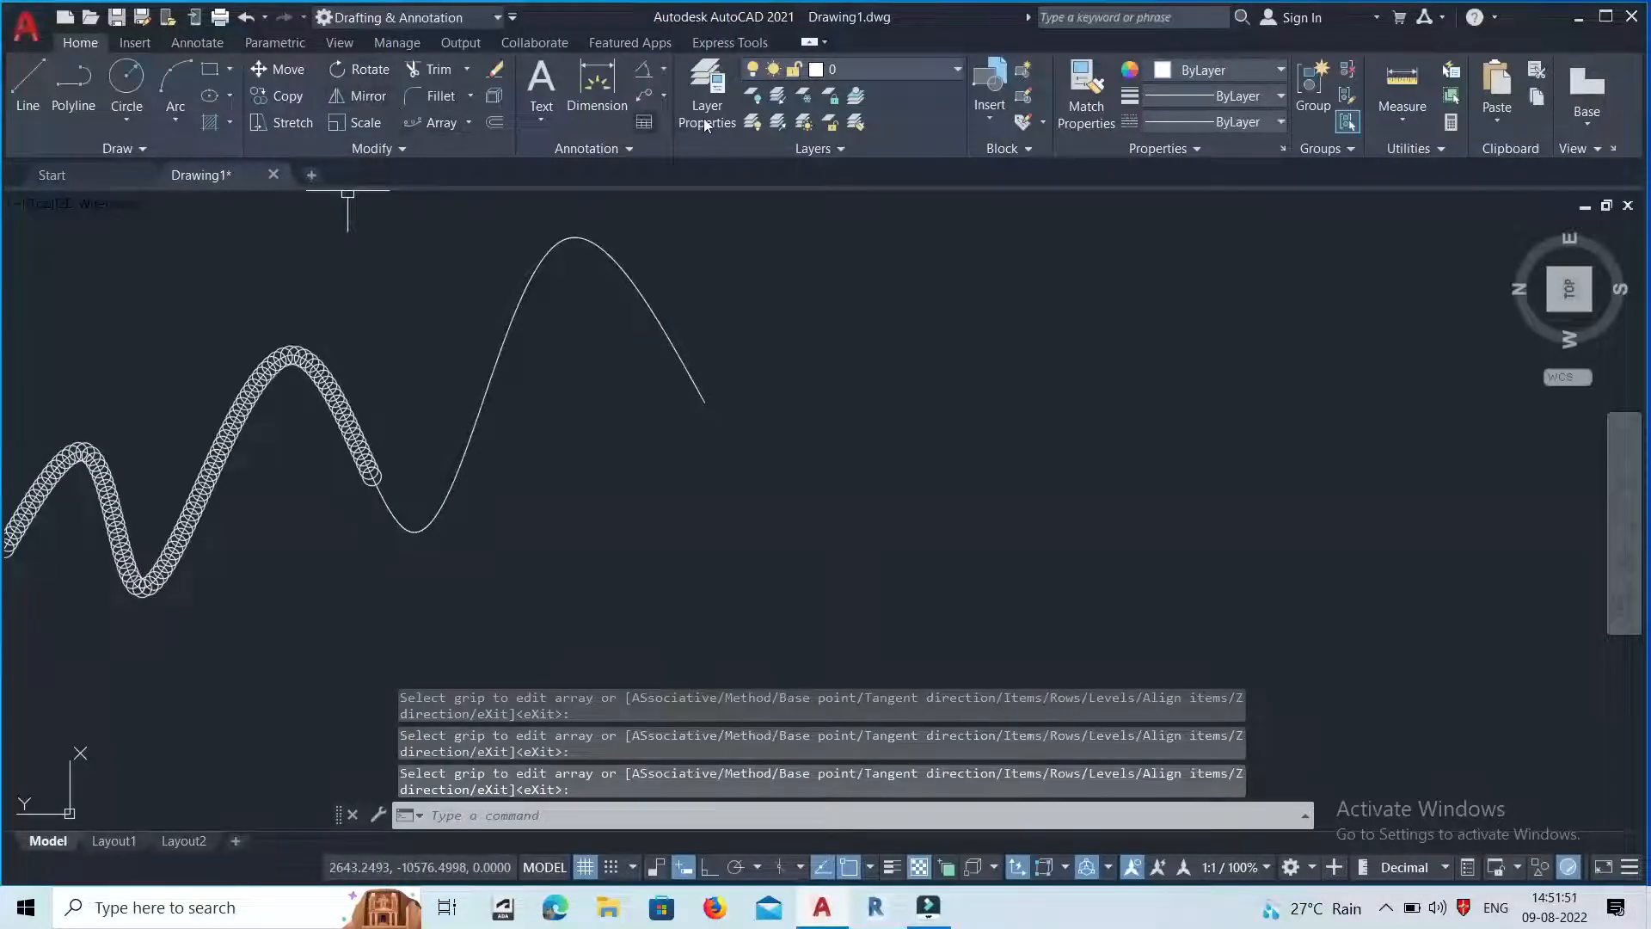
pyautogui.click(469, 123)
pyautogui.click(559, 475)
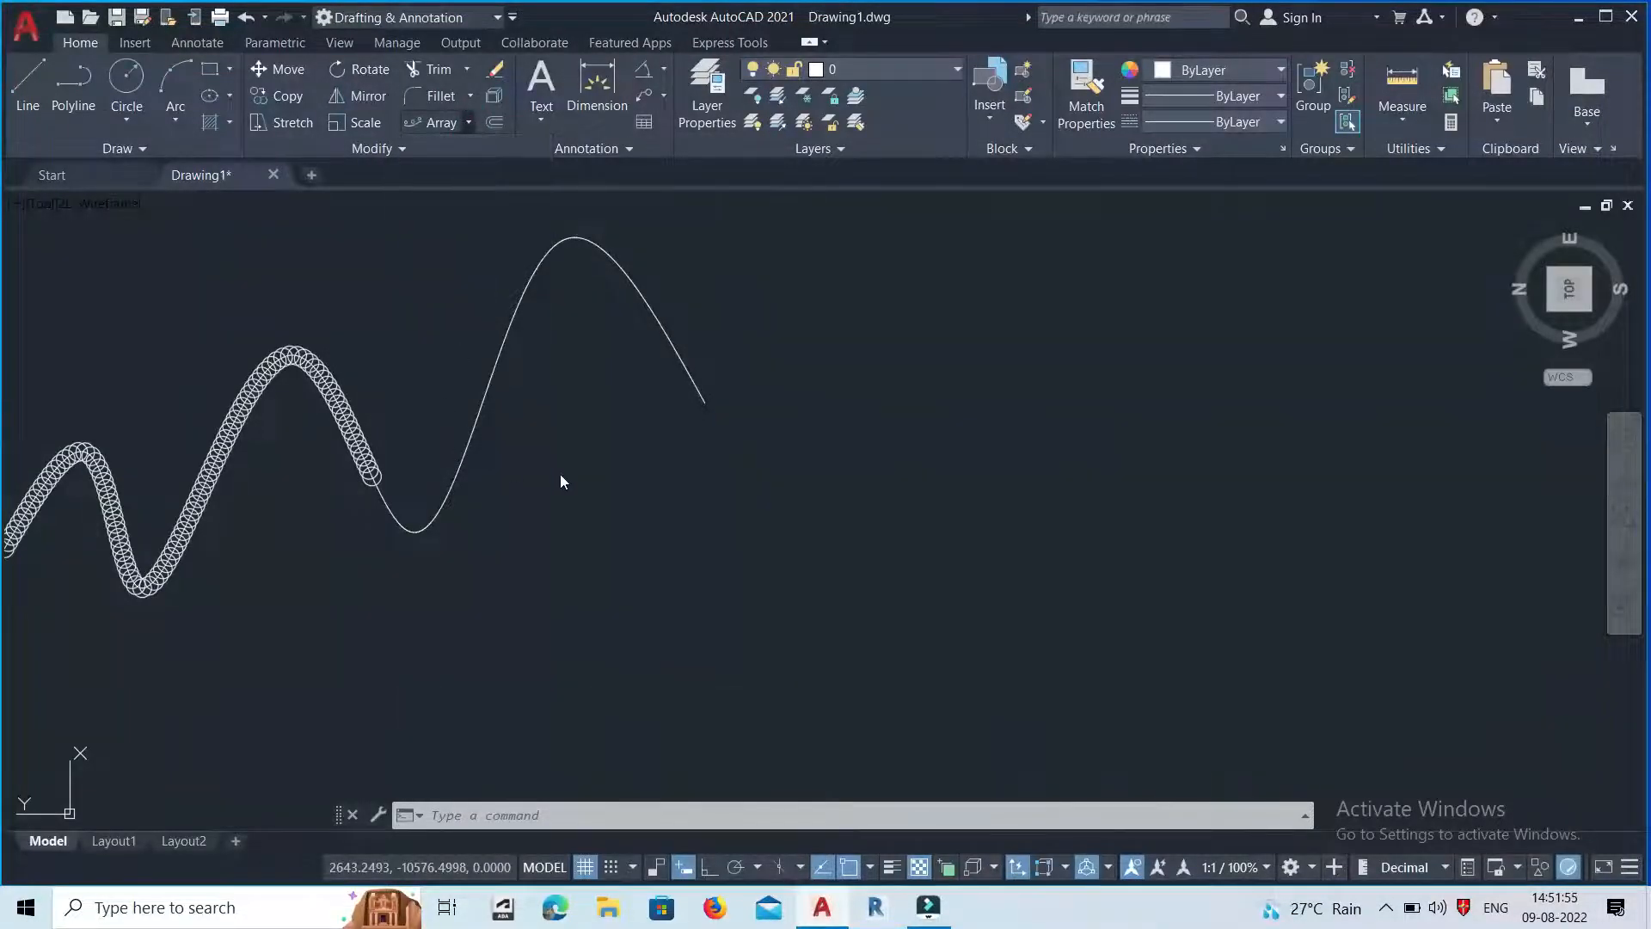
pyautogui.scroll(-4, 431, 431)
pyautogui.scroll(4, 640, 472)
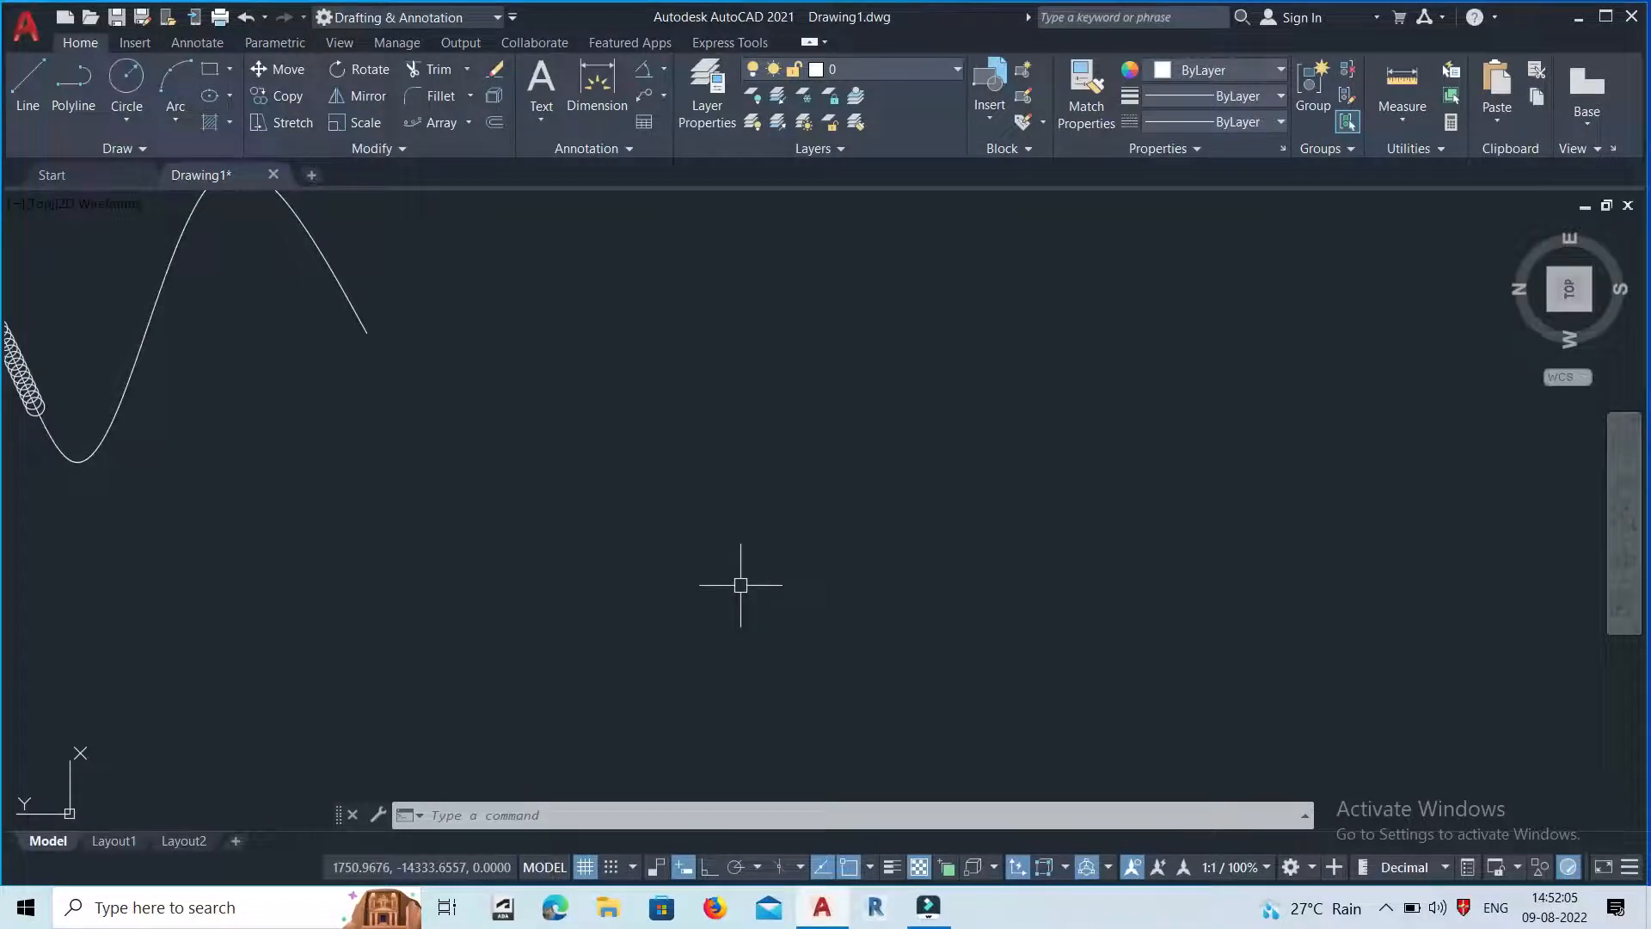
pyautogui.click(469, 123)
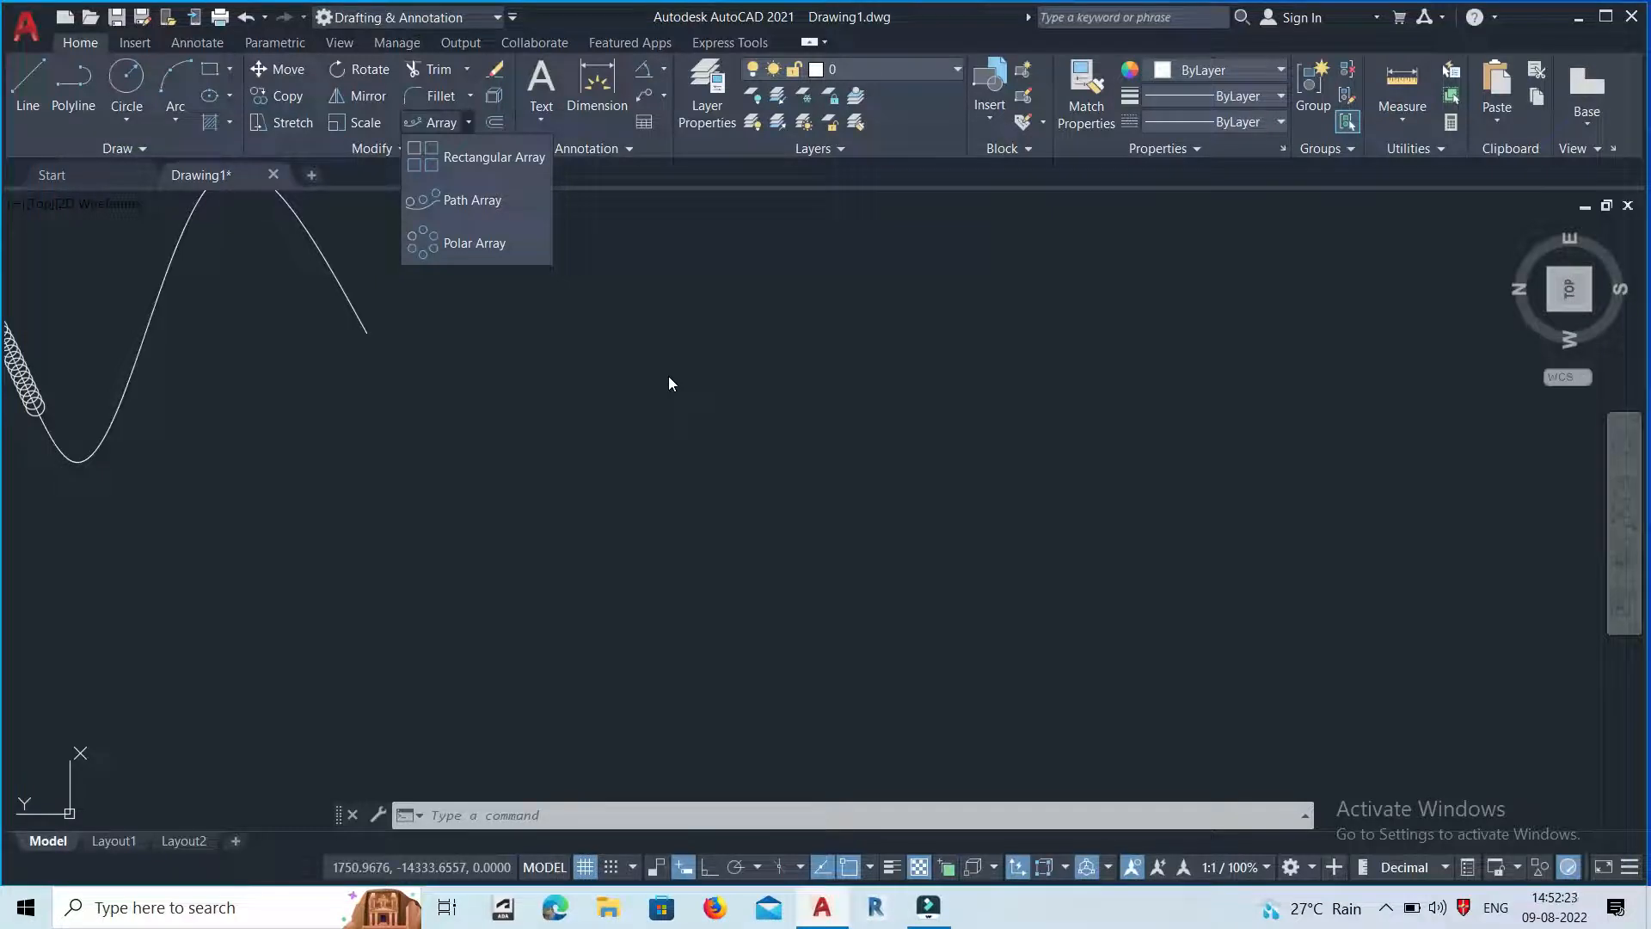
pyautogui.click(487, 246)
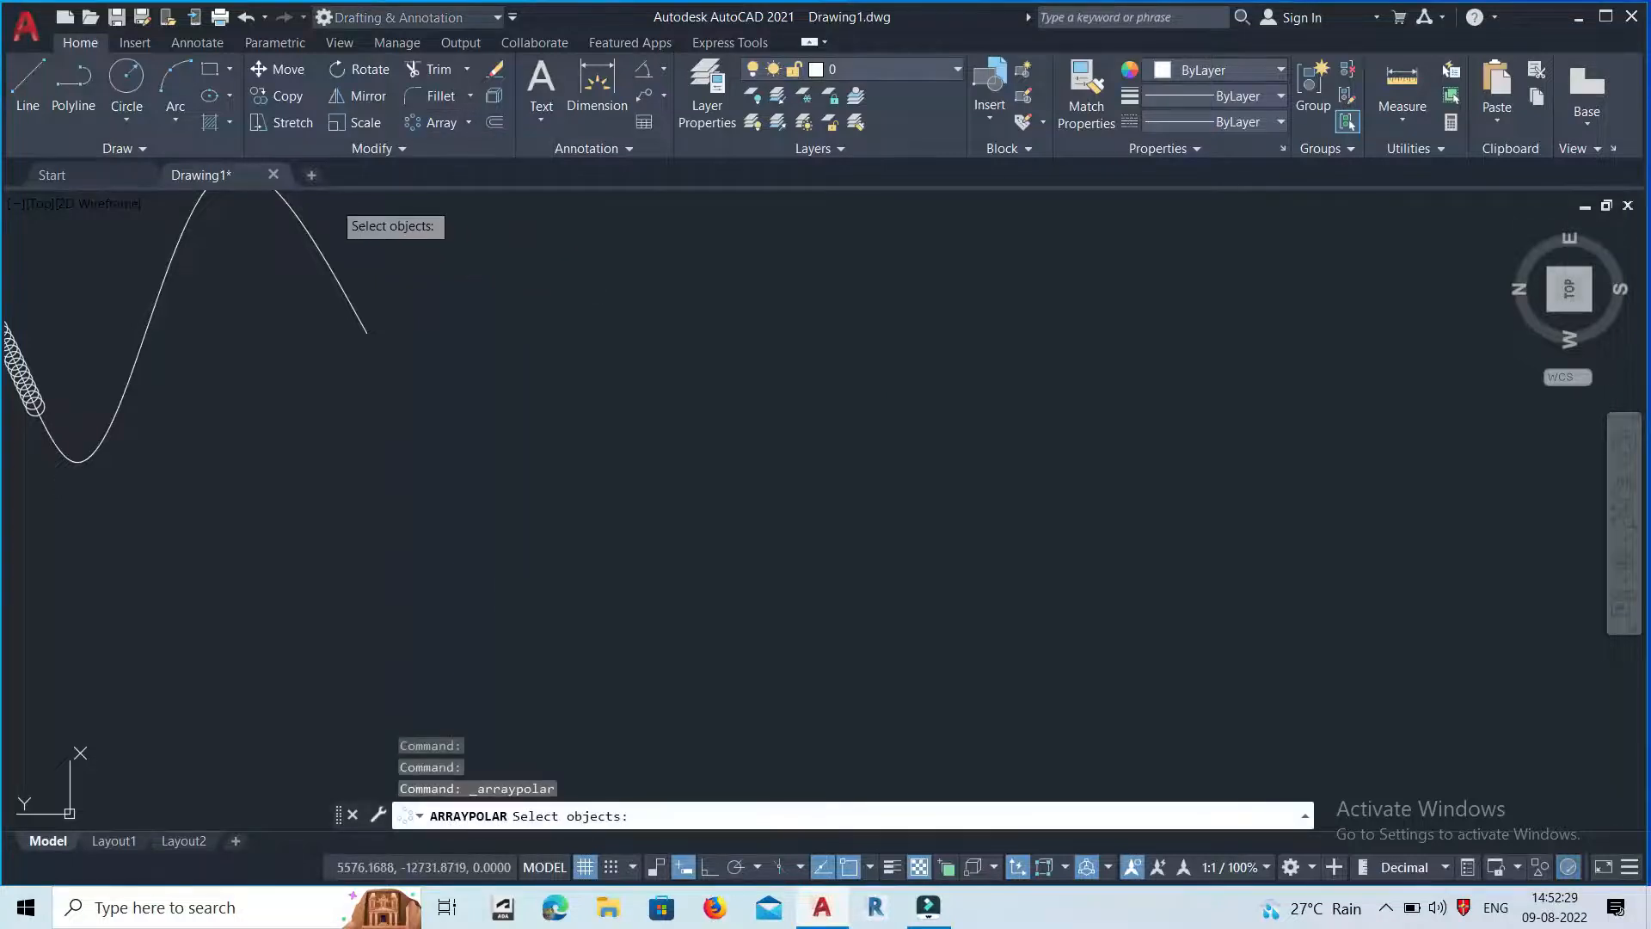
pyautogui.press('Escape')
# Draw a large center-radius circle with a radius of about 2174 in the empty area beside the spline.
pyautogui.click(126, 117)
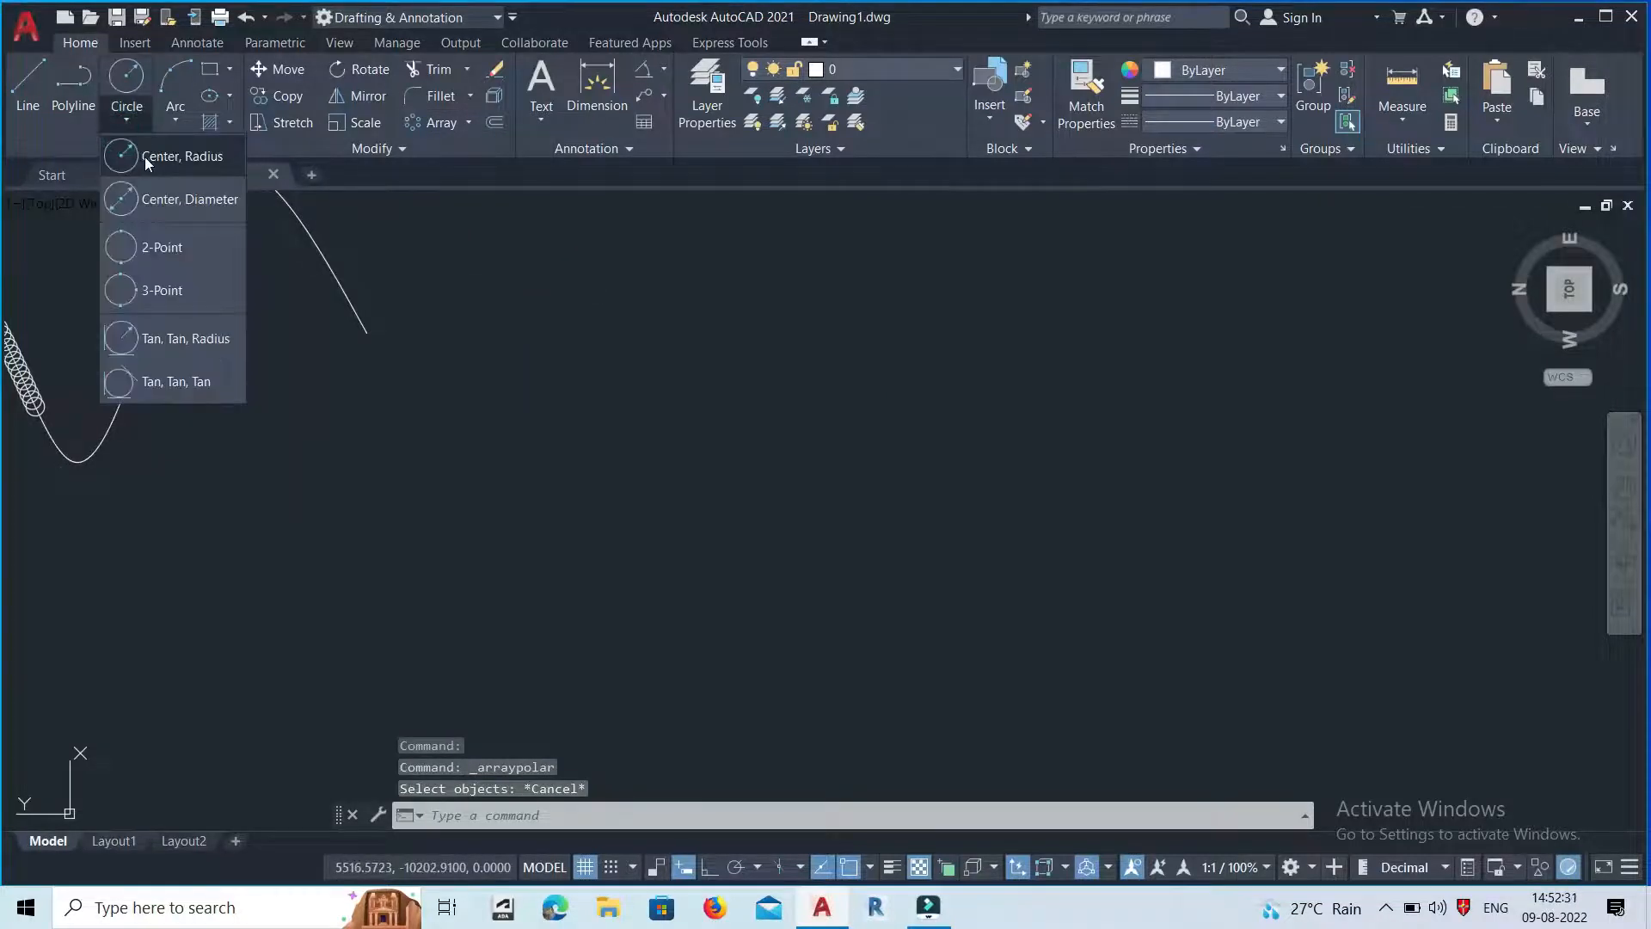
pyautogui.click(146, 159)
pyautogui.click(705, 455)
pyautogui.click(743, 607)
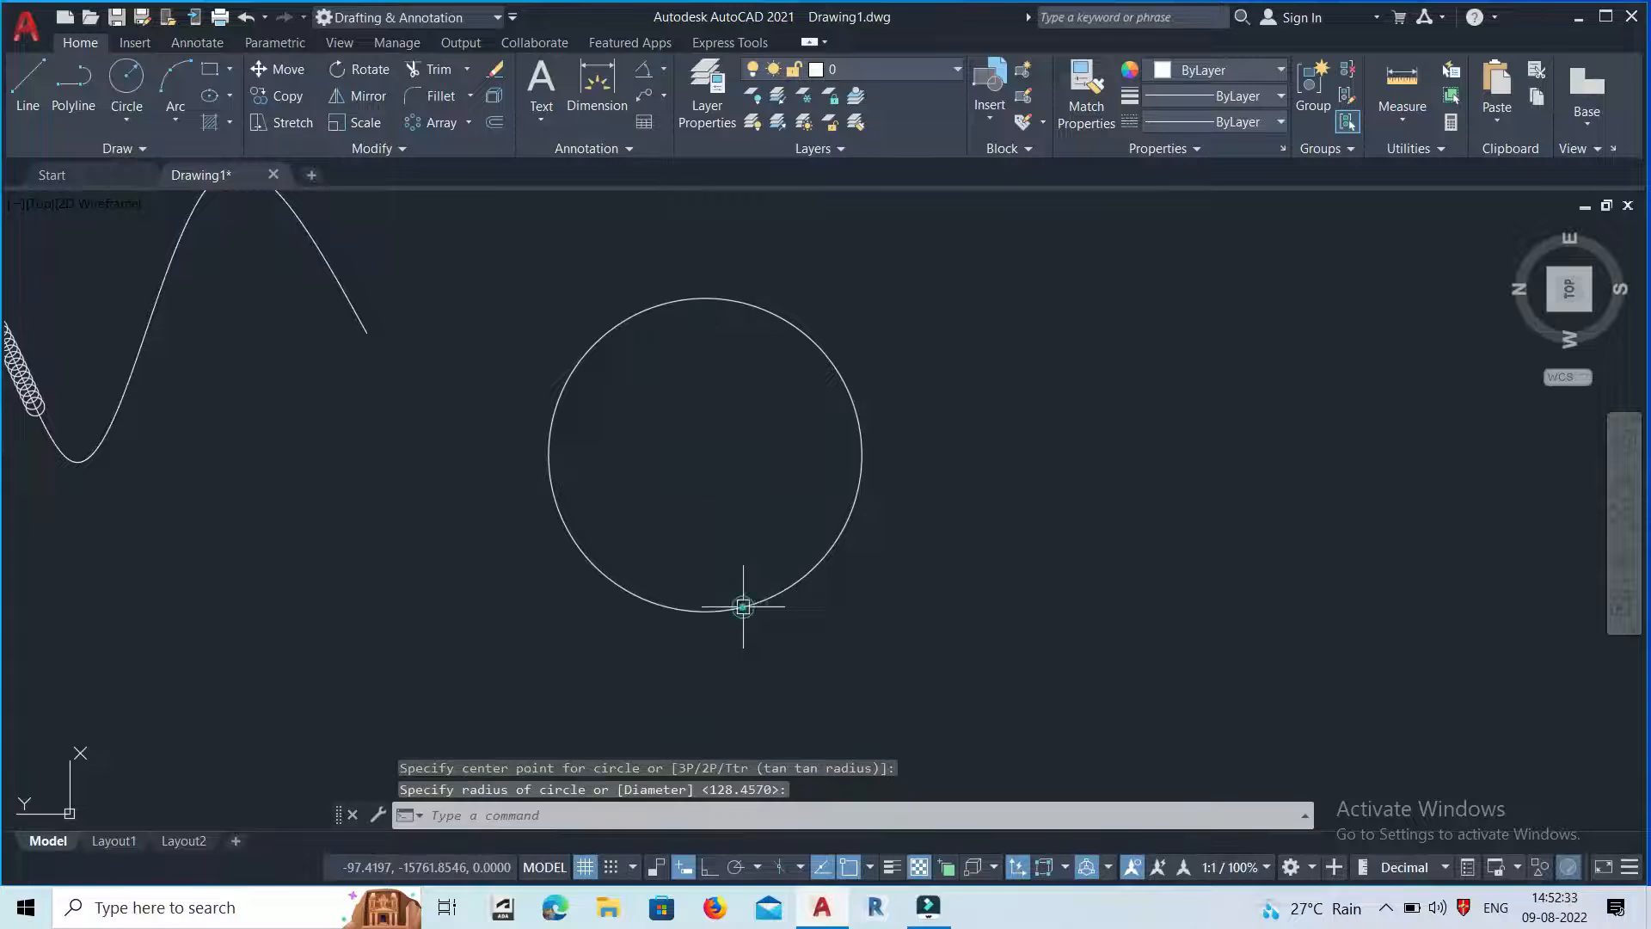
# Draw a circle with a radius of about 327 centered on the large circle's top quadrant.
pyautogui.click(126, 125)
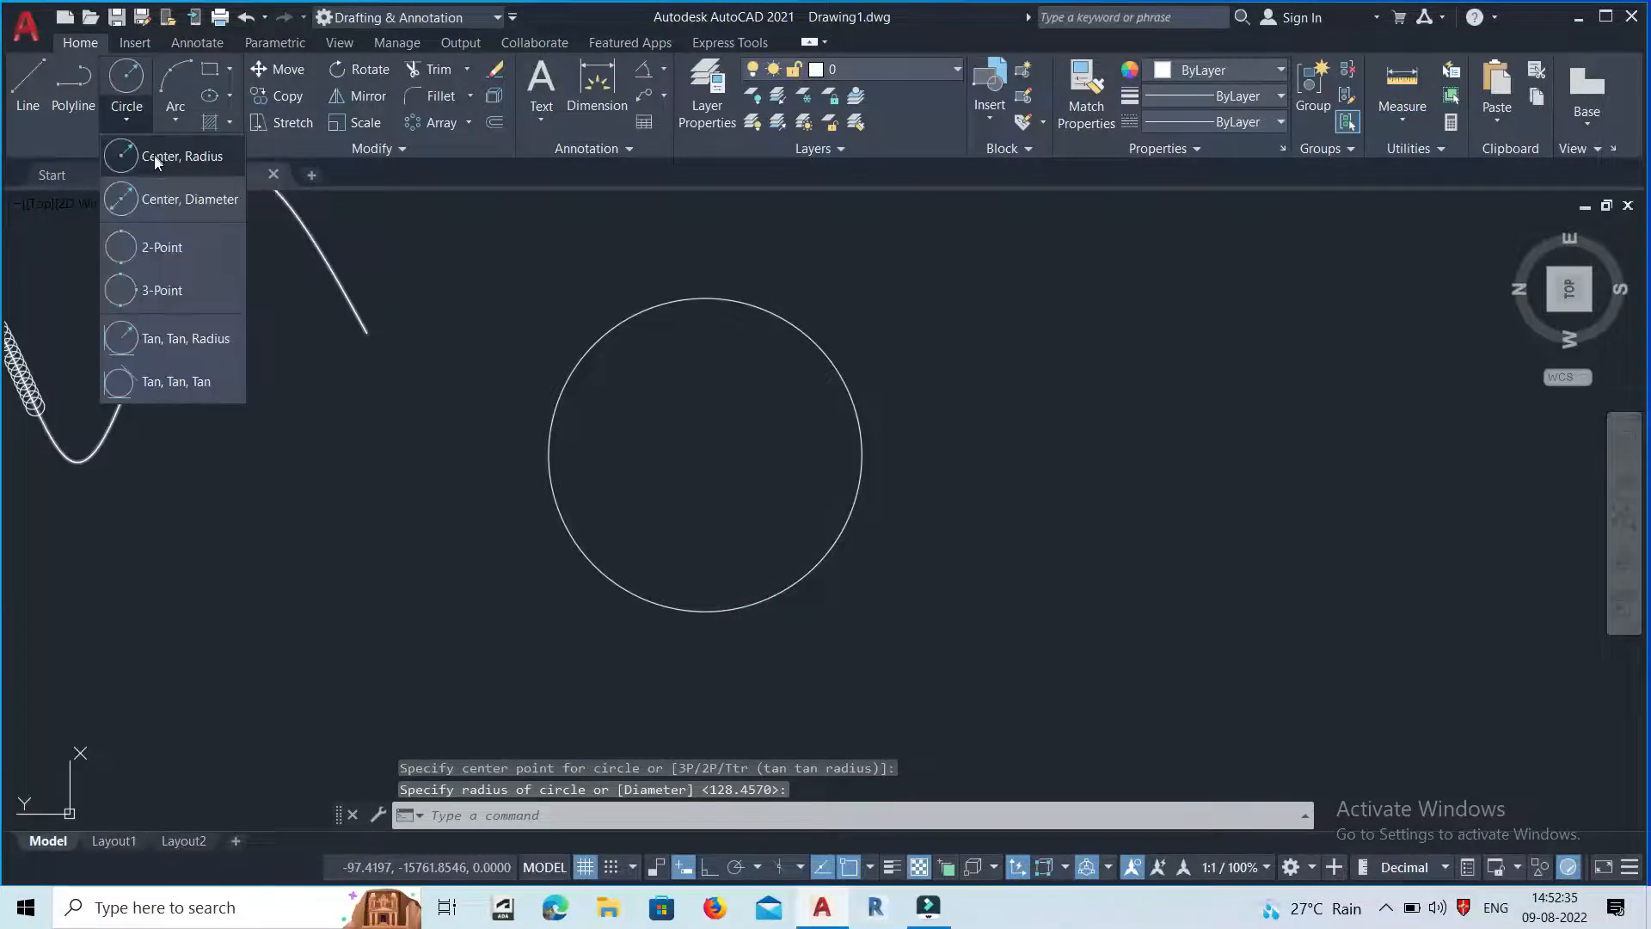
pyautogui.click(154, 195)
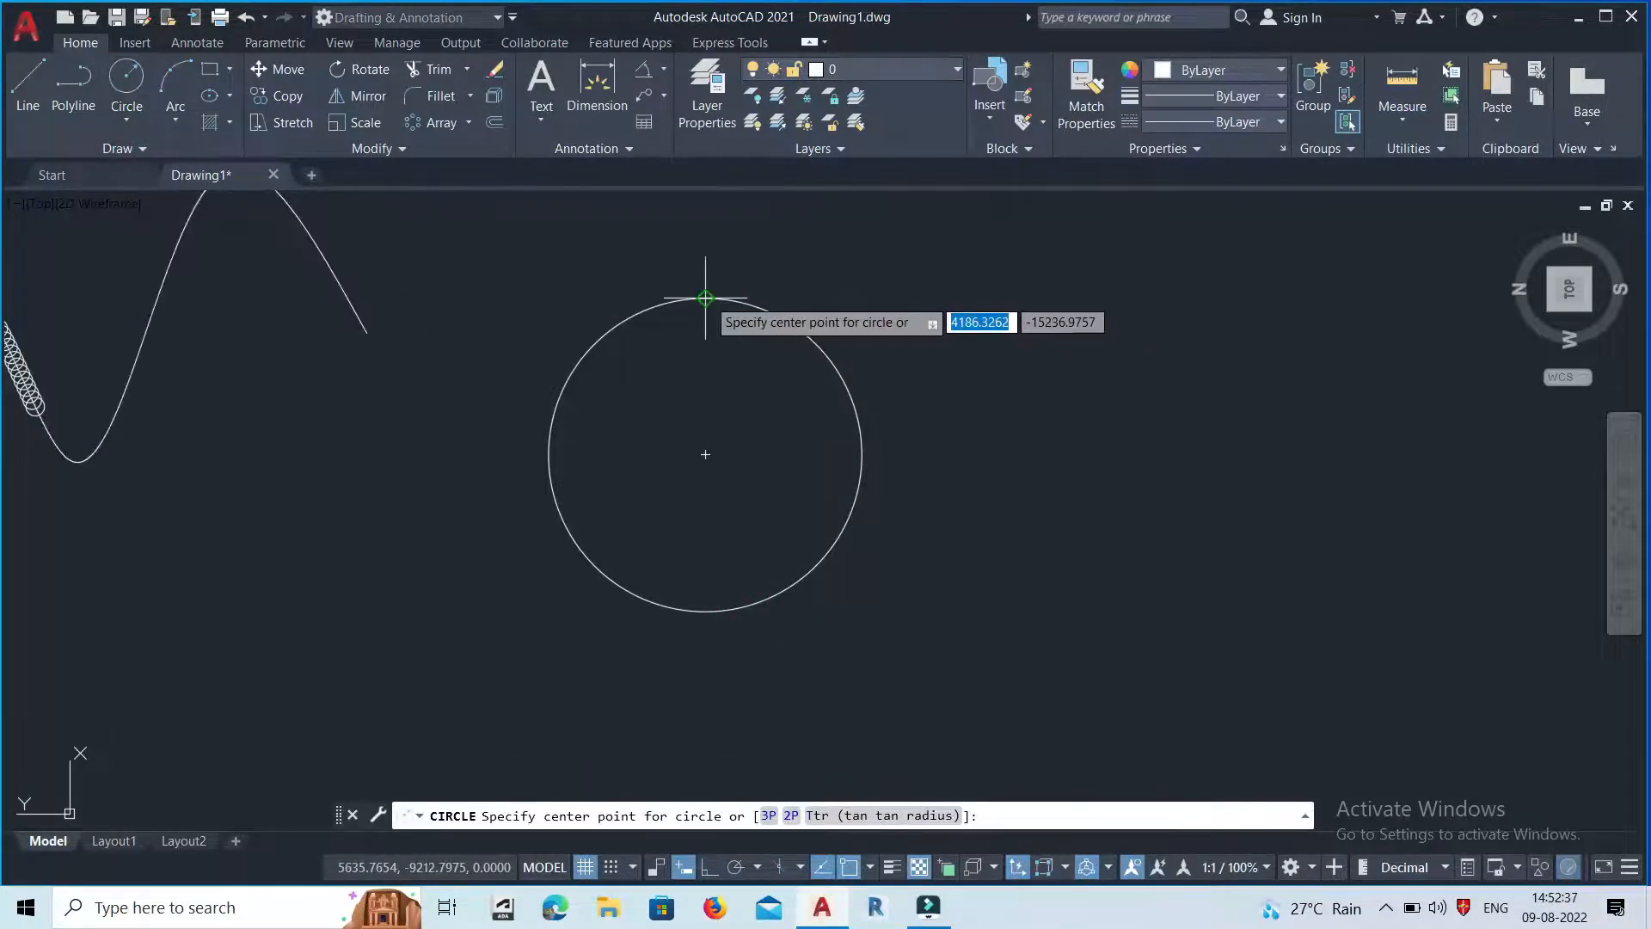
pyautogui.click(705, 298)
pyautogui.click(706, 324)
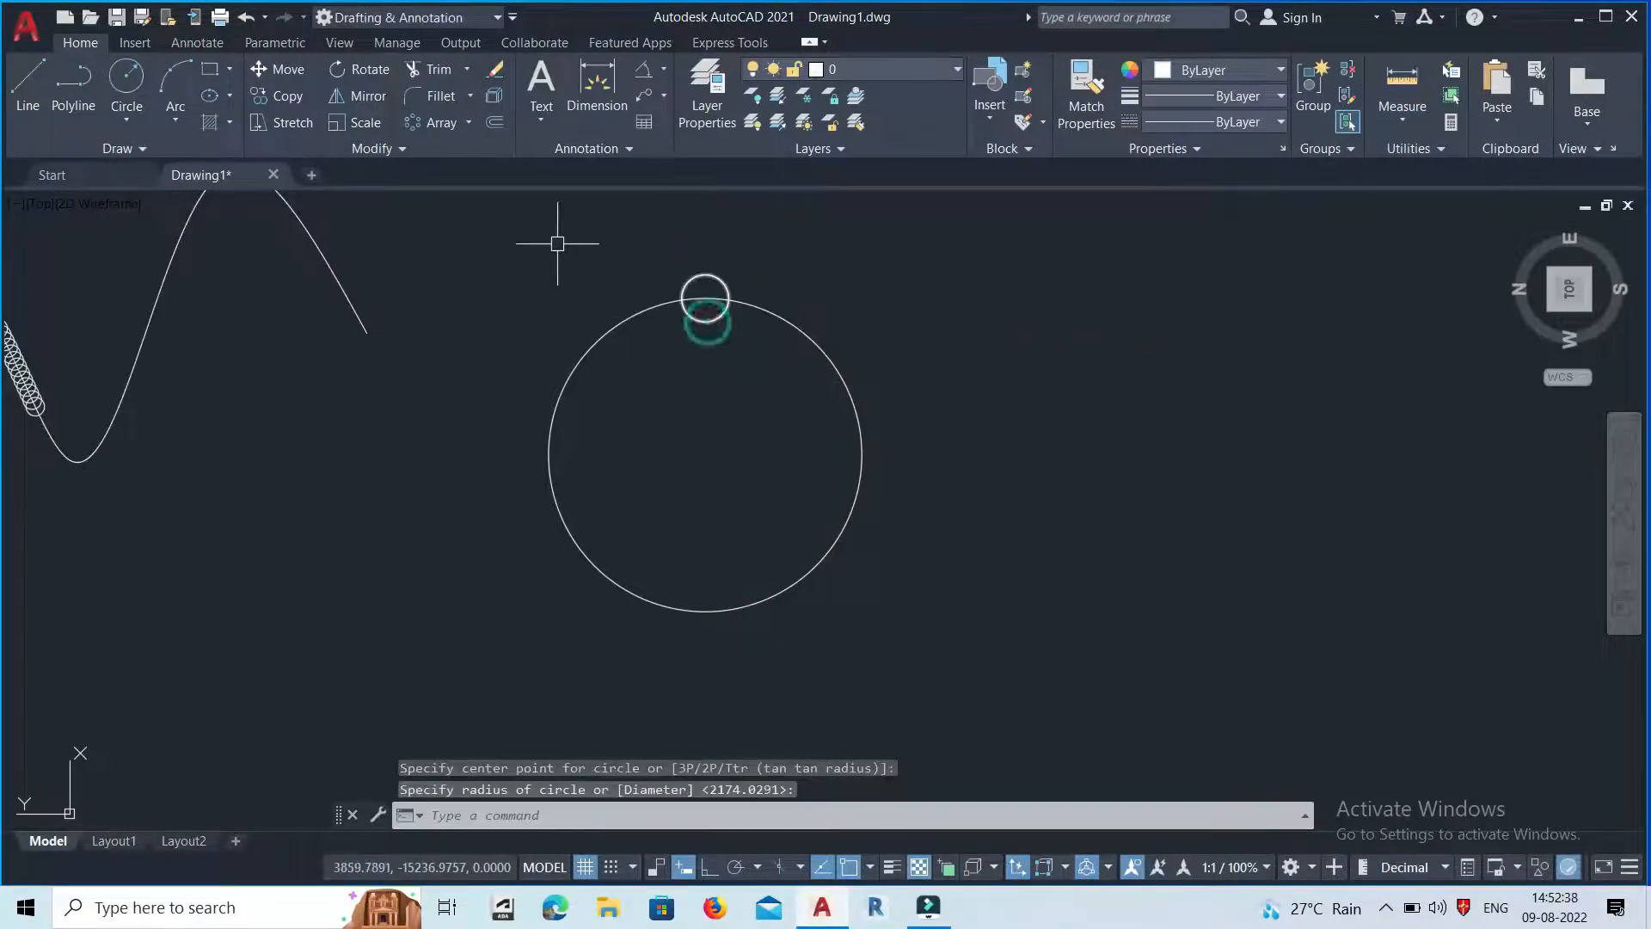
# Draw a smaller circle with a radius of about 176 centered on the top quadrant of the 327-radius circle.
pyautogui.click(125, 122)
pyautogui.click(160, 163)
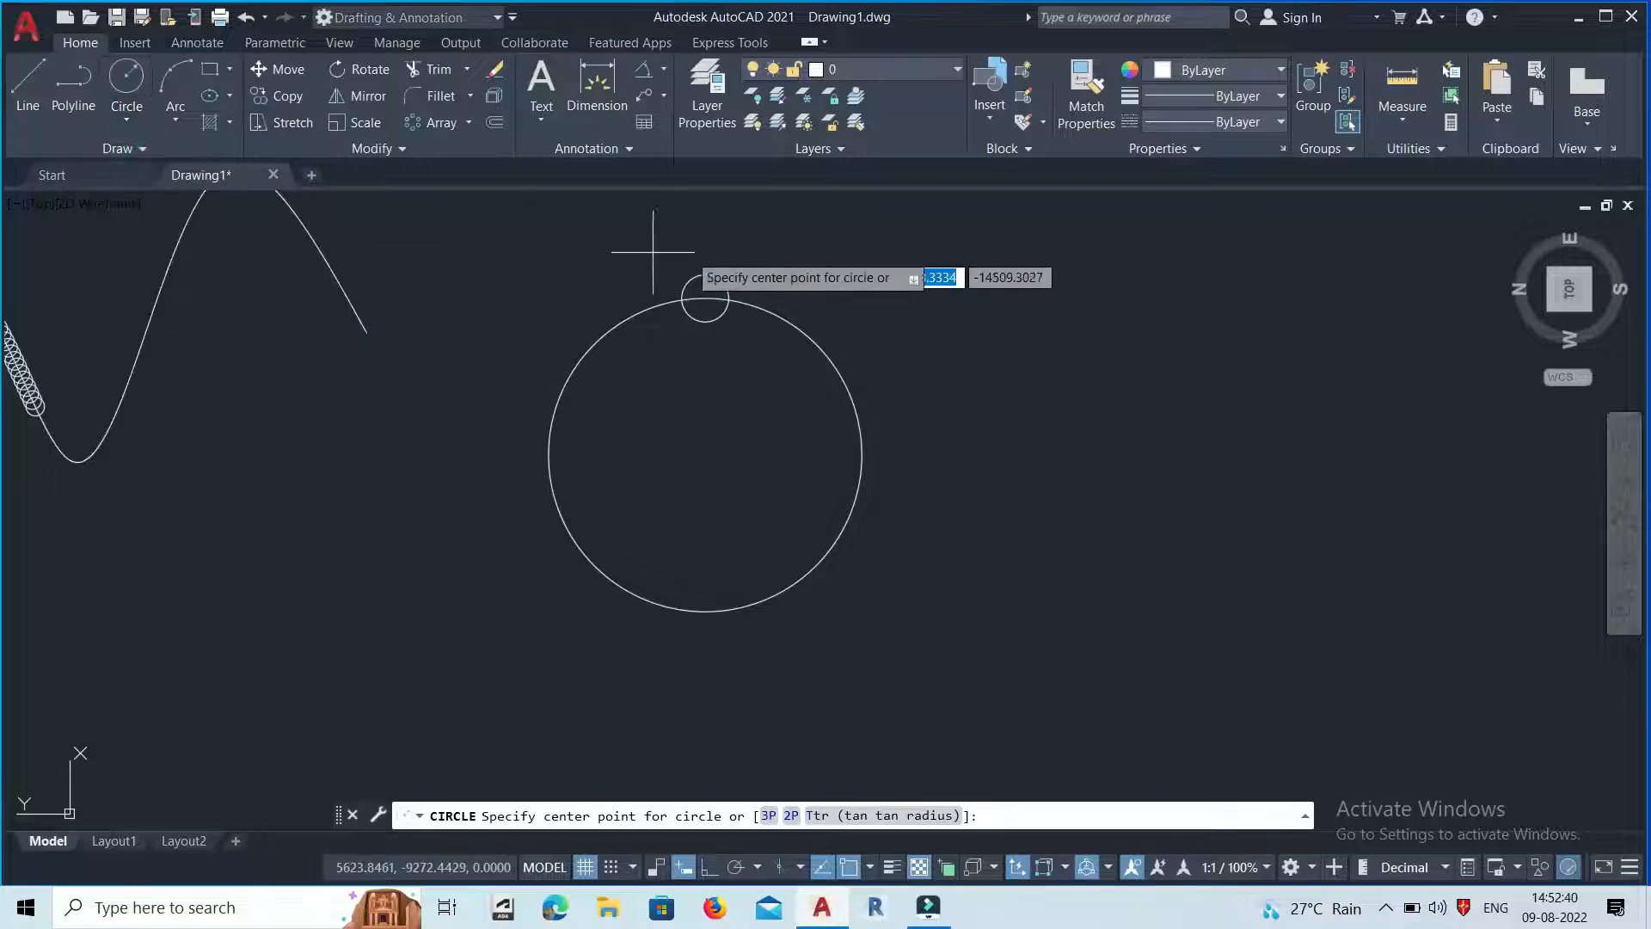
pyautogui.click(705, 276)
pyautogui.click(705, 287)
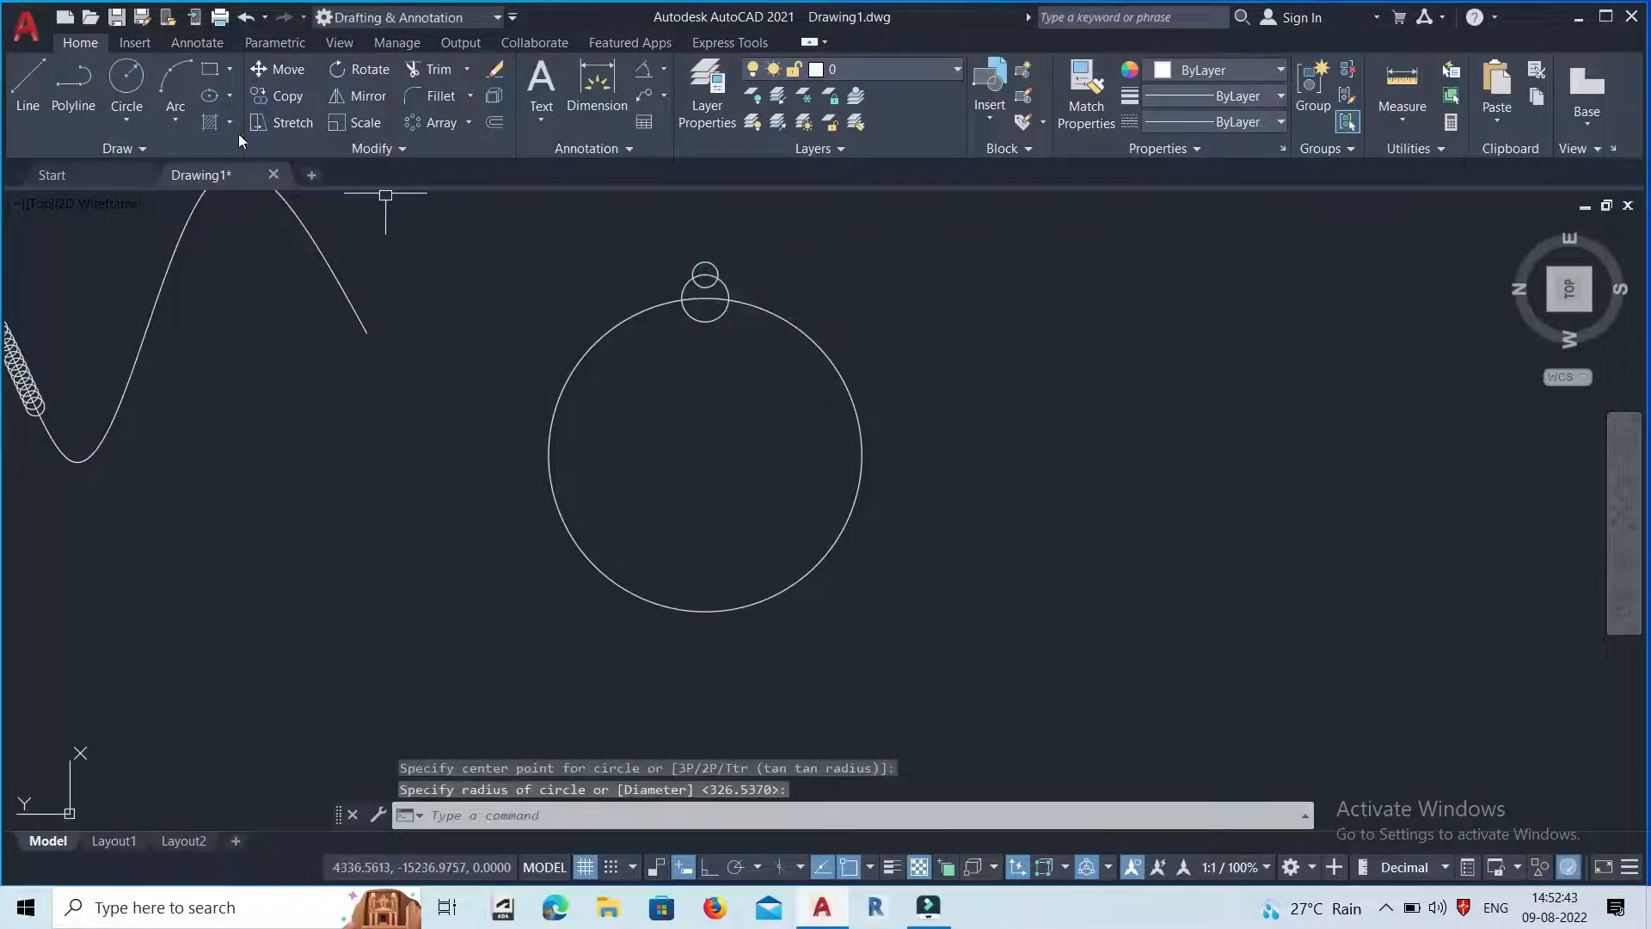
# Draw another small circle, similar in size to the upper one, centered on the medium circle's bottom quadrant.
pyautogui.click(133, 123)
pyautogui.click(167, 172)
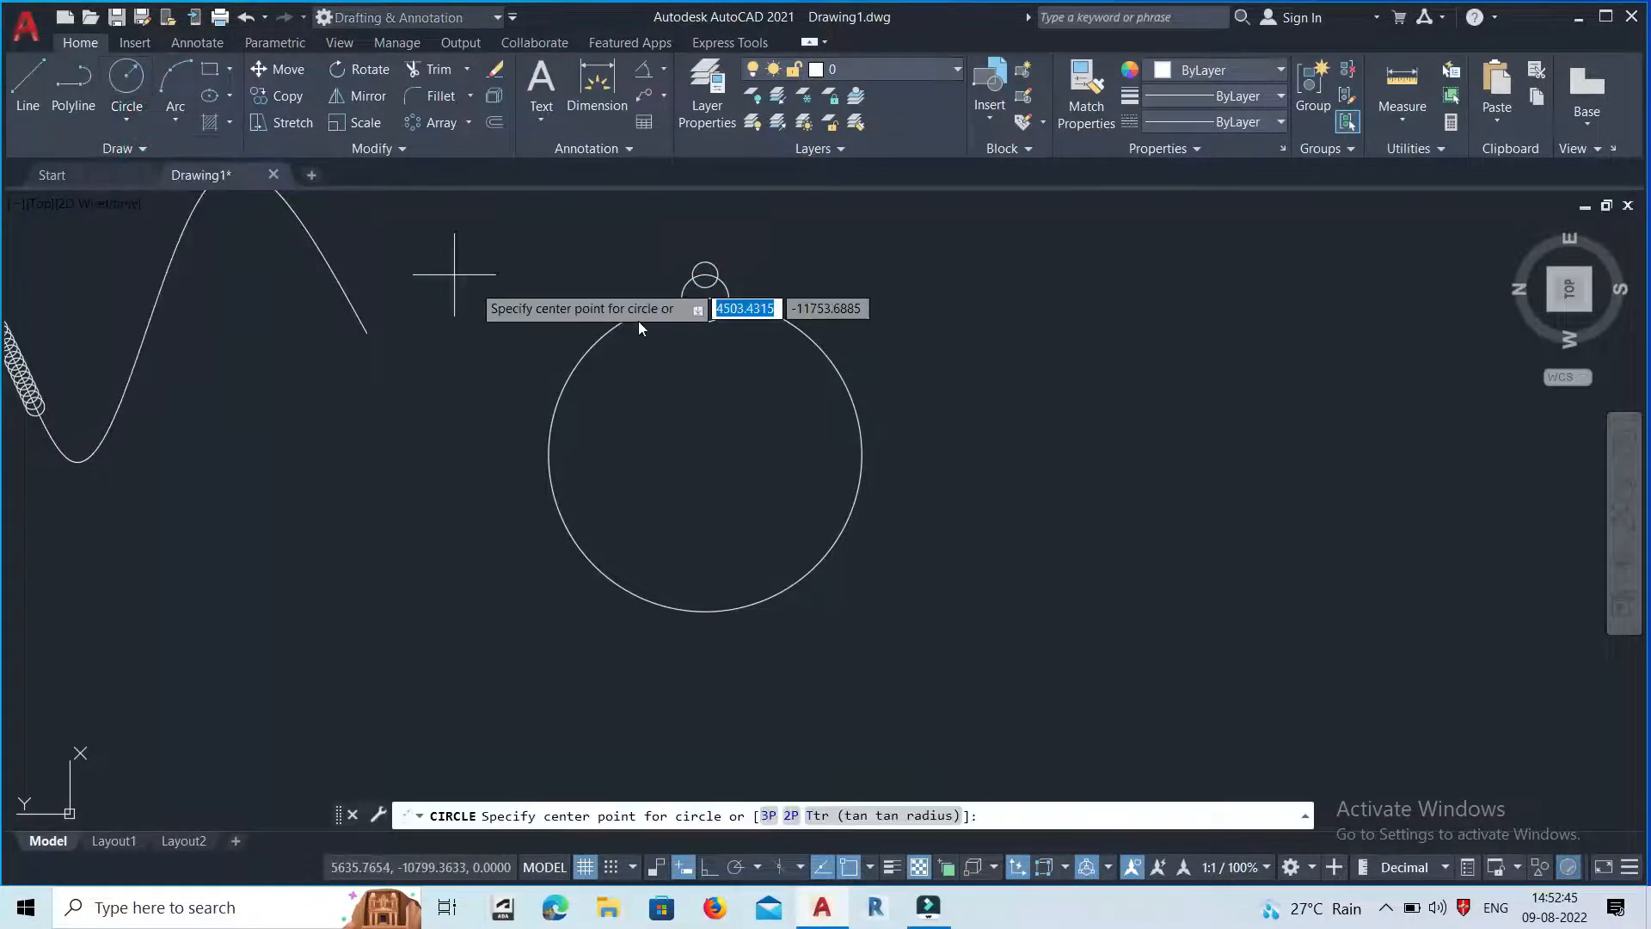
pyautogui.click(705, 322)
pyautogui.click(704, 323)
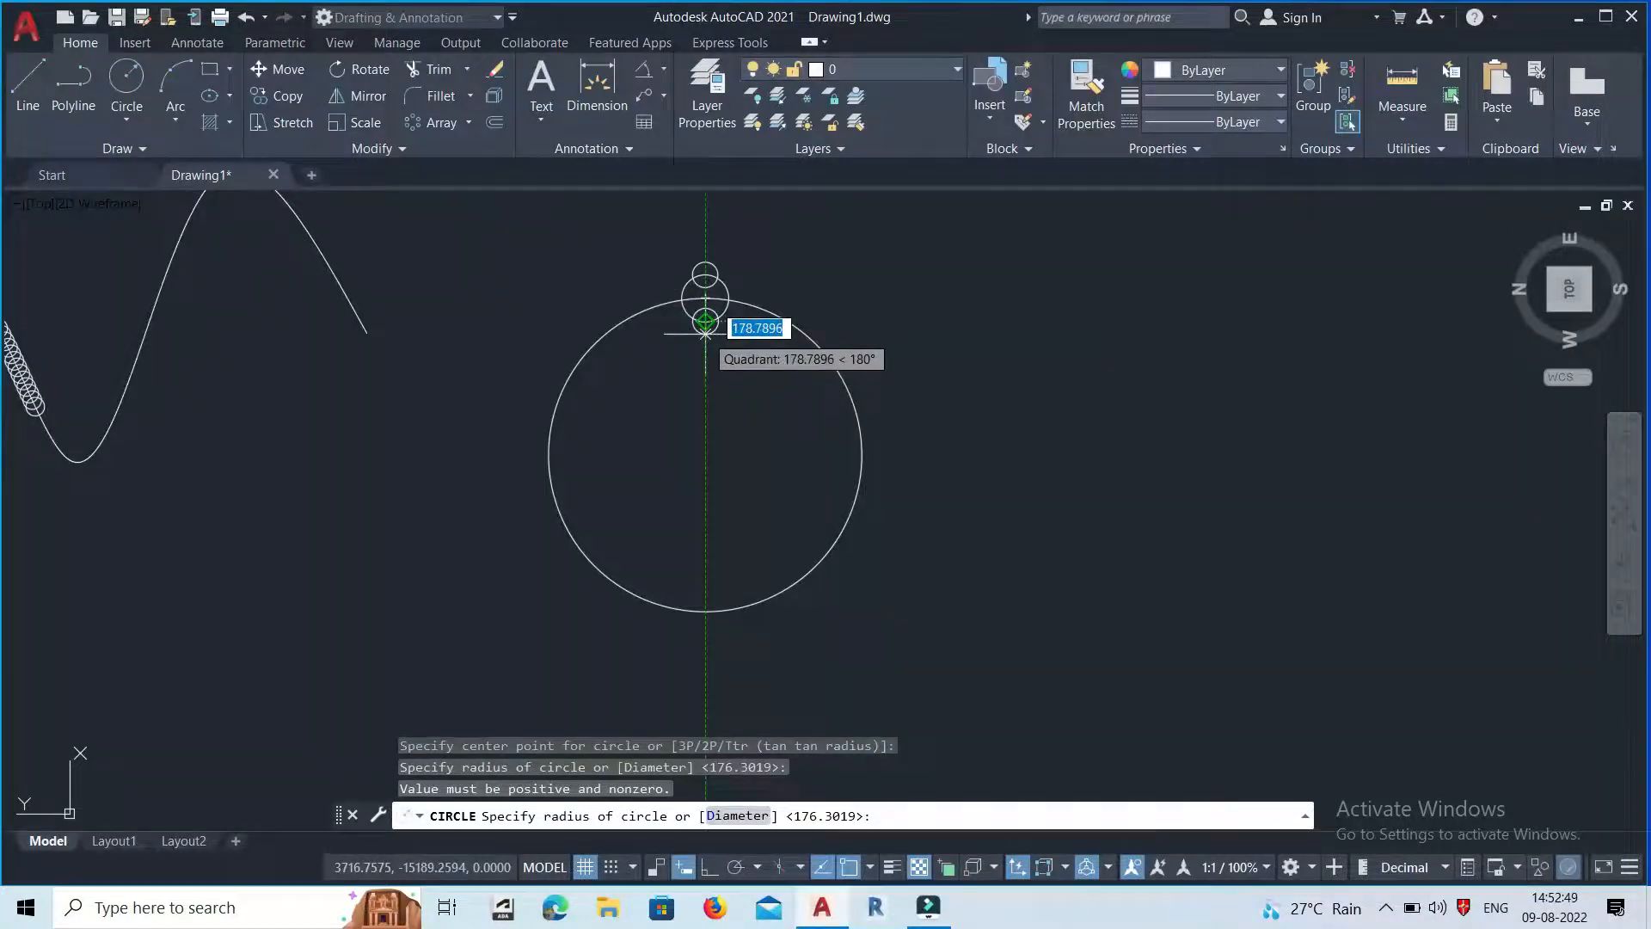
pyautogui.click(705, 325)
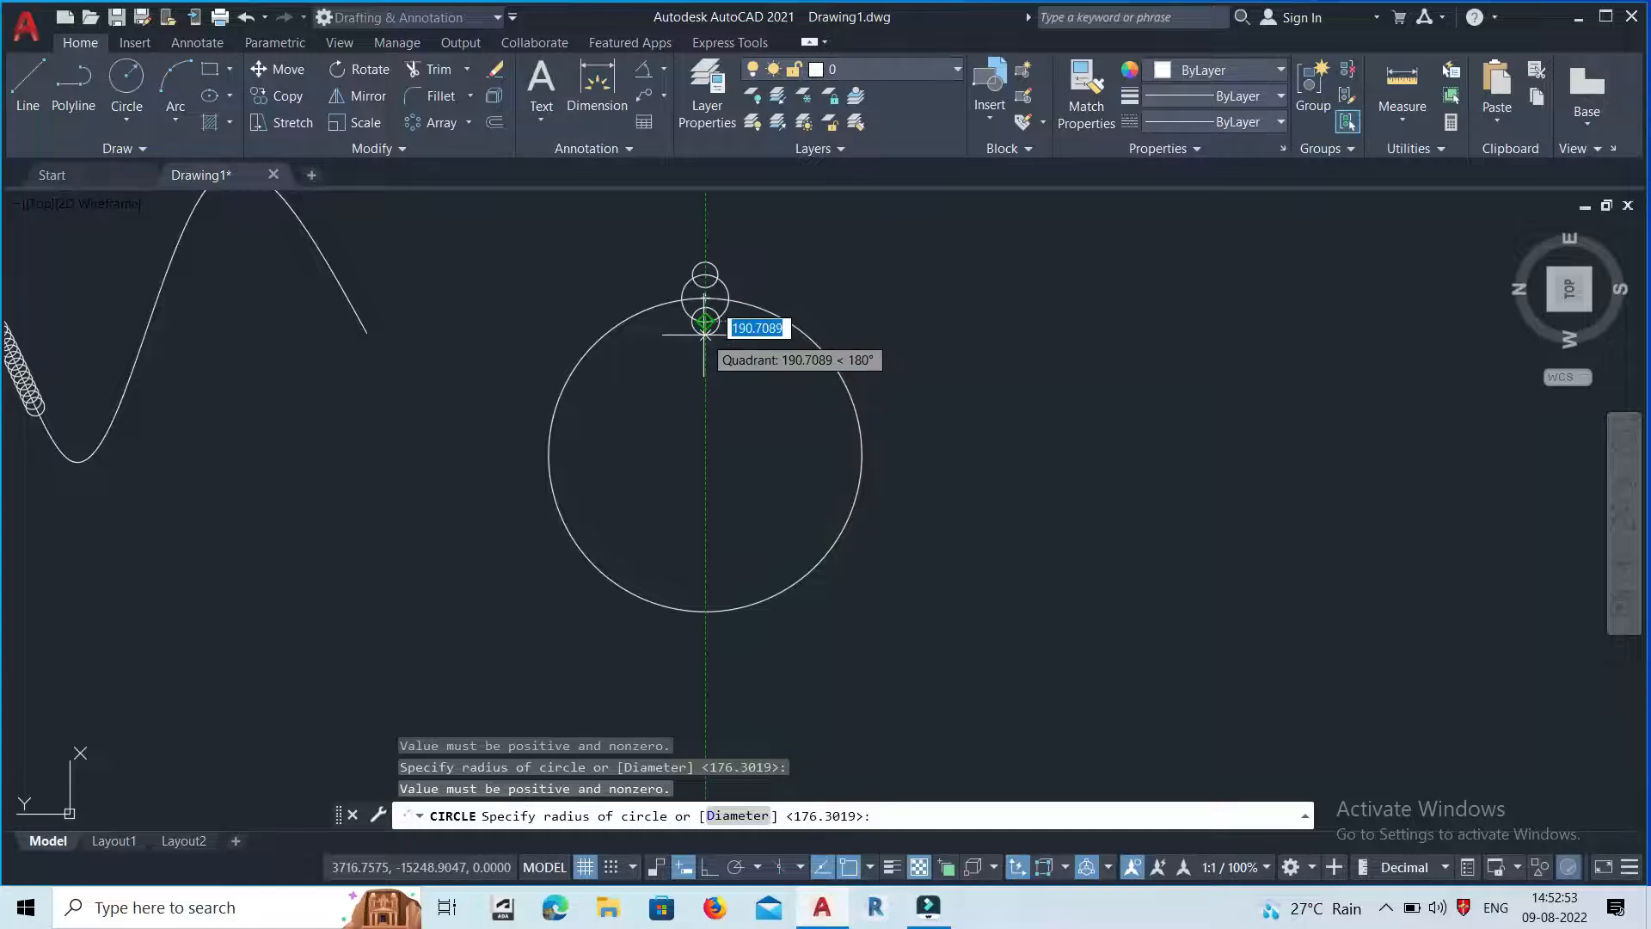
pyautogui.press('Escape')
# Create a polar array of the three circles at the large circle's top, using the large circle's center as the array center.
pyautogui.scroll(-1, 703, 320)
pyautogui.scroll(1, 703, 318)
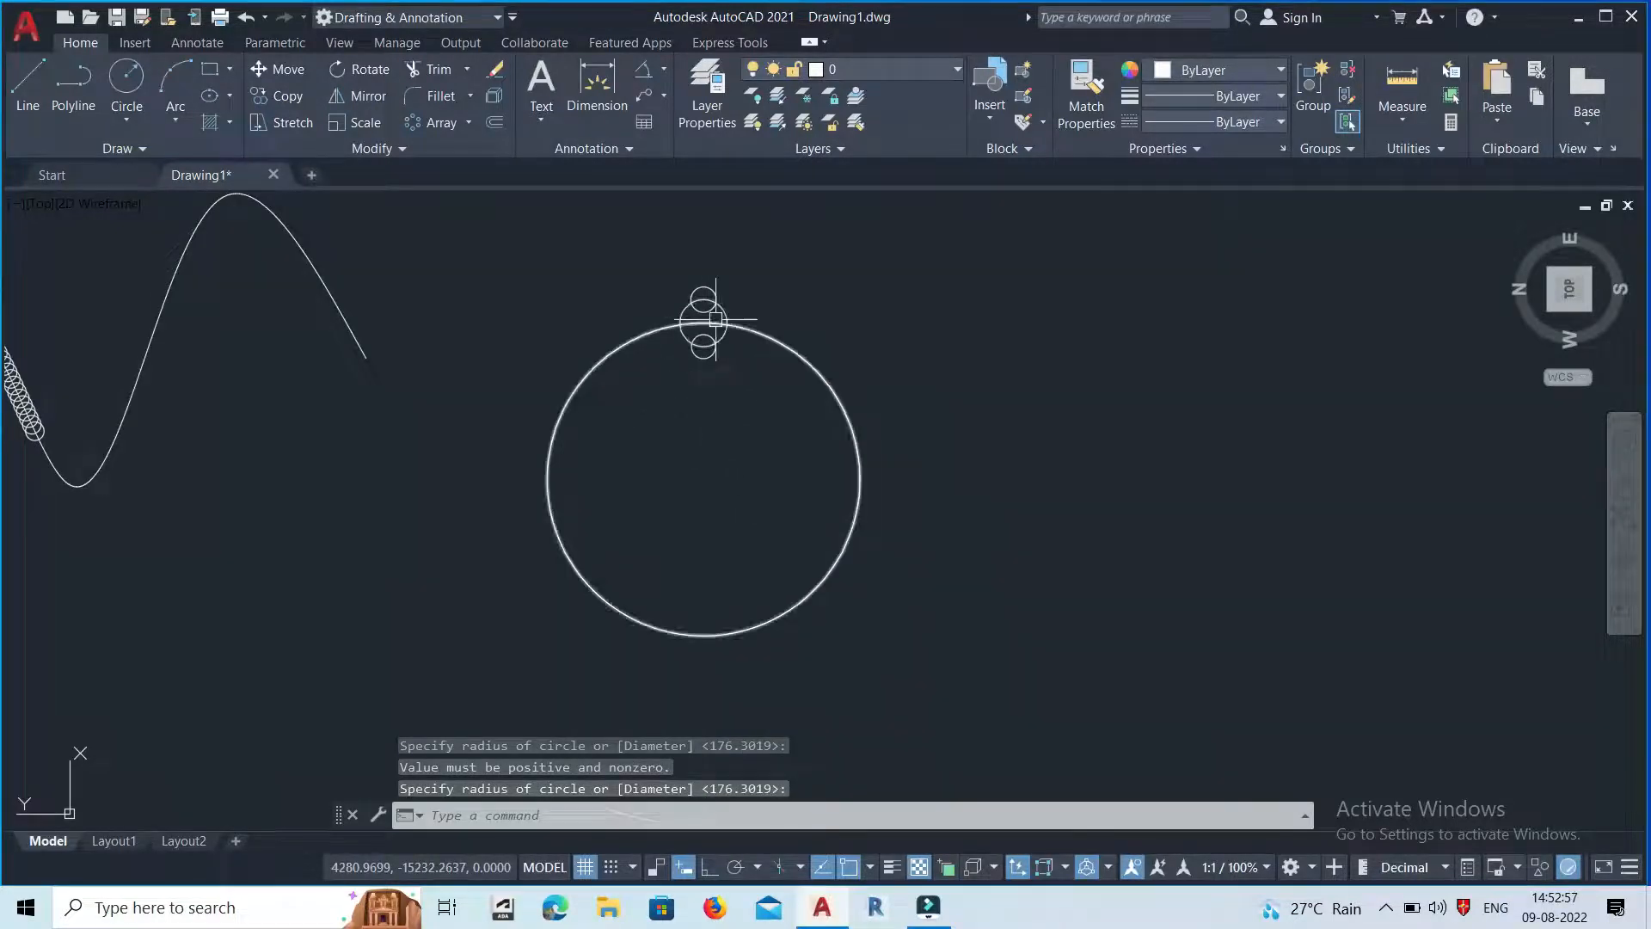
pyautogui.scroll(2, 718, 320)
pyautogui.scroll(-2, 558, 354)
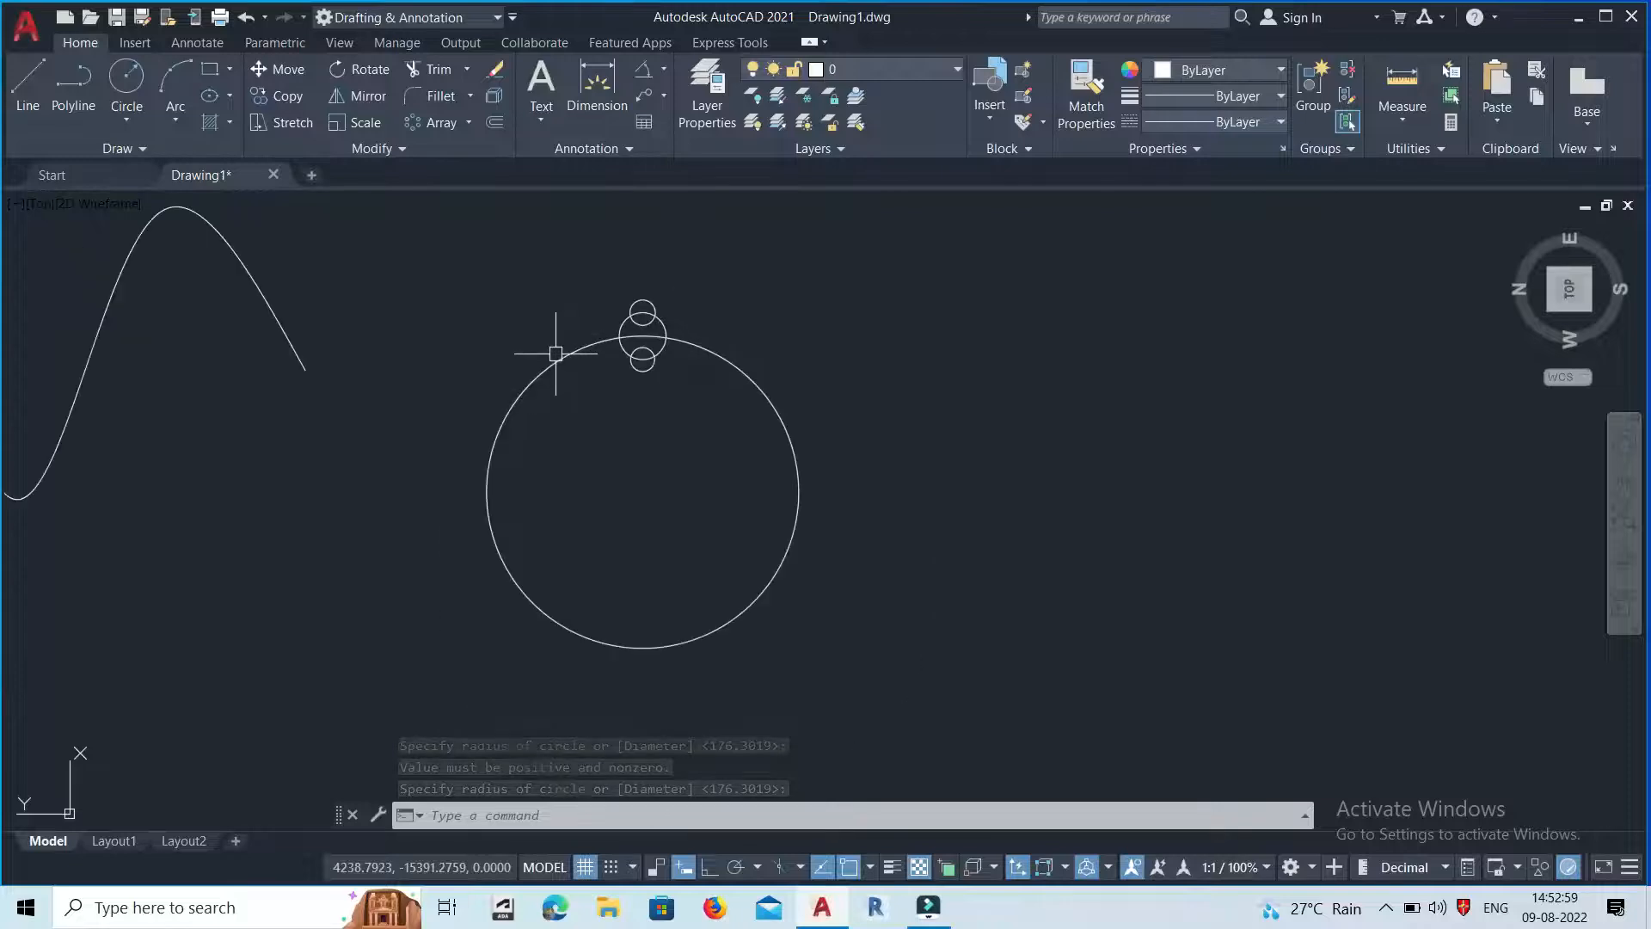
pyautogui.click(470, 120)
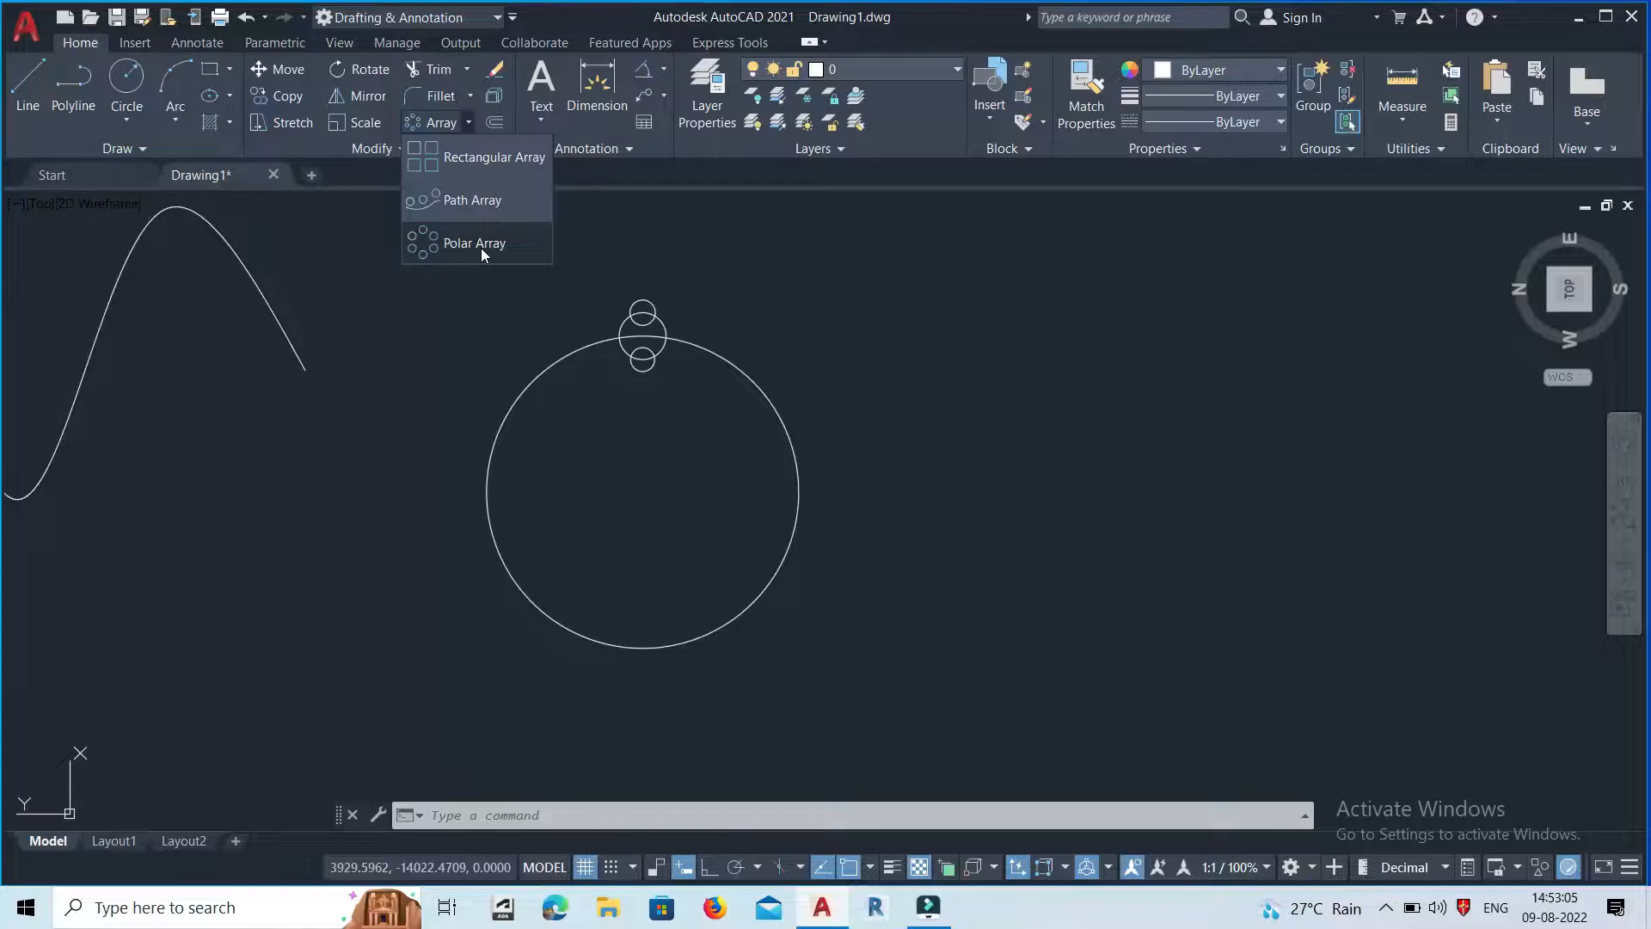
pyautogui.click(481, 244)
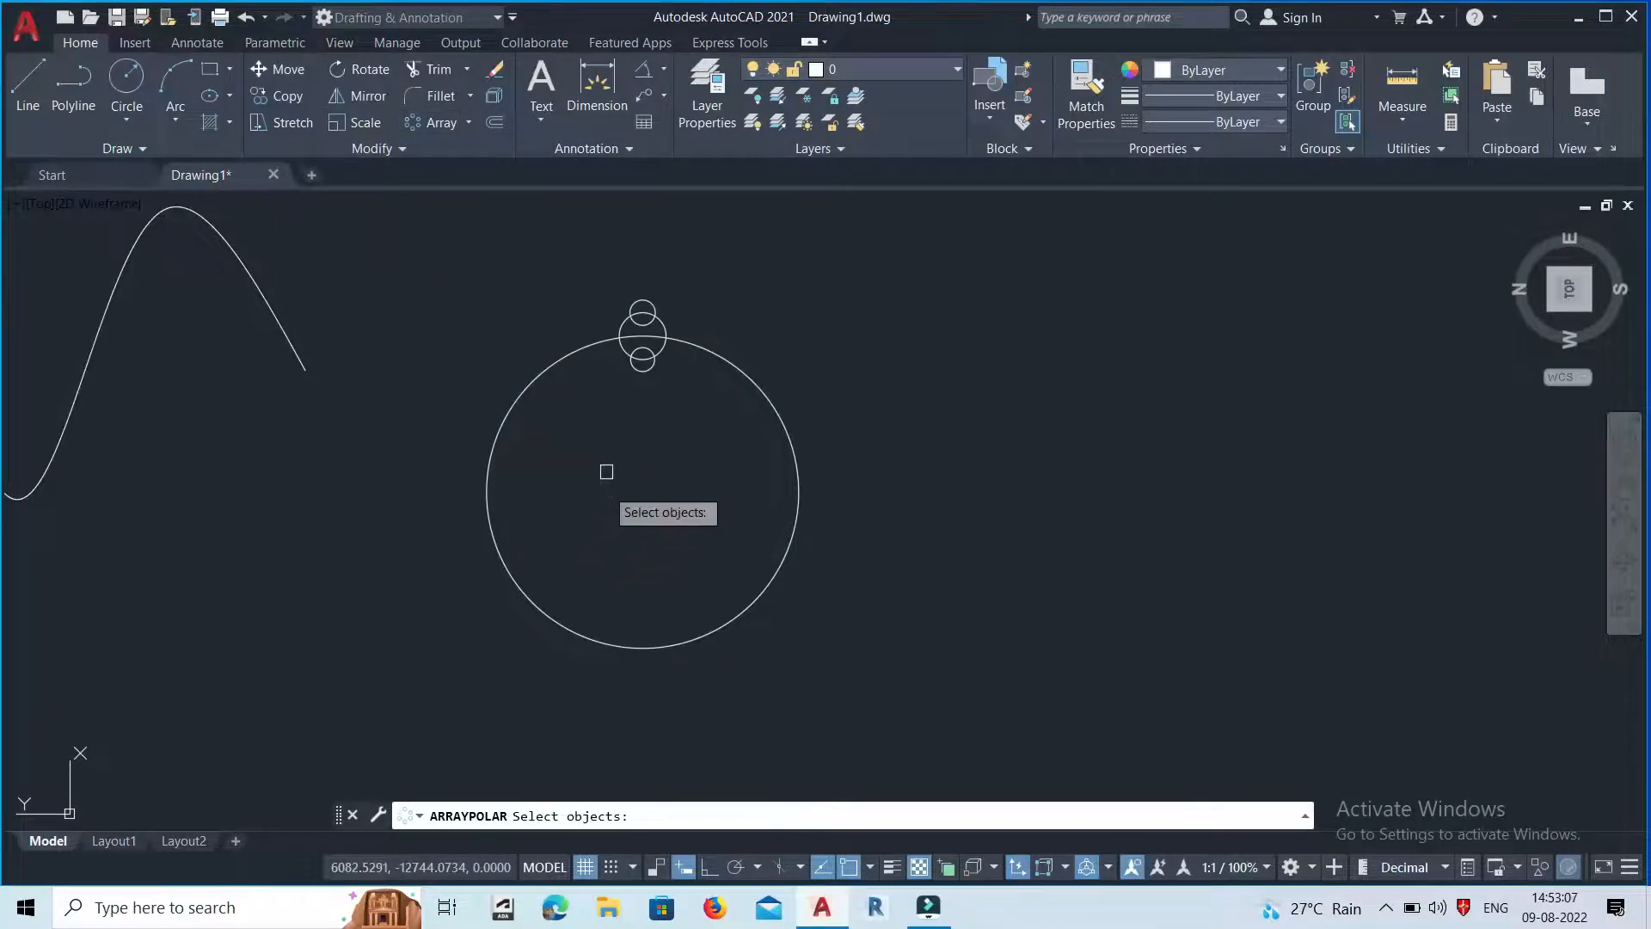
pyautogui.scroll(3, 634, 313)
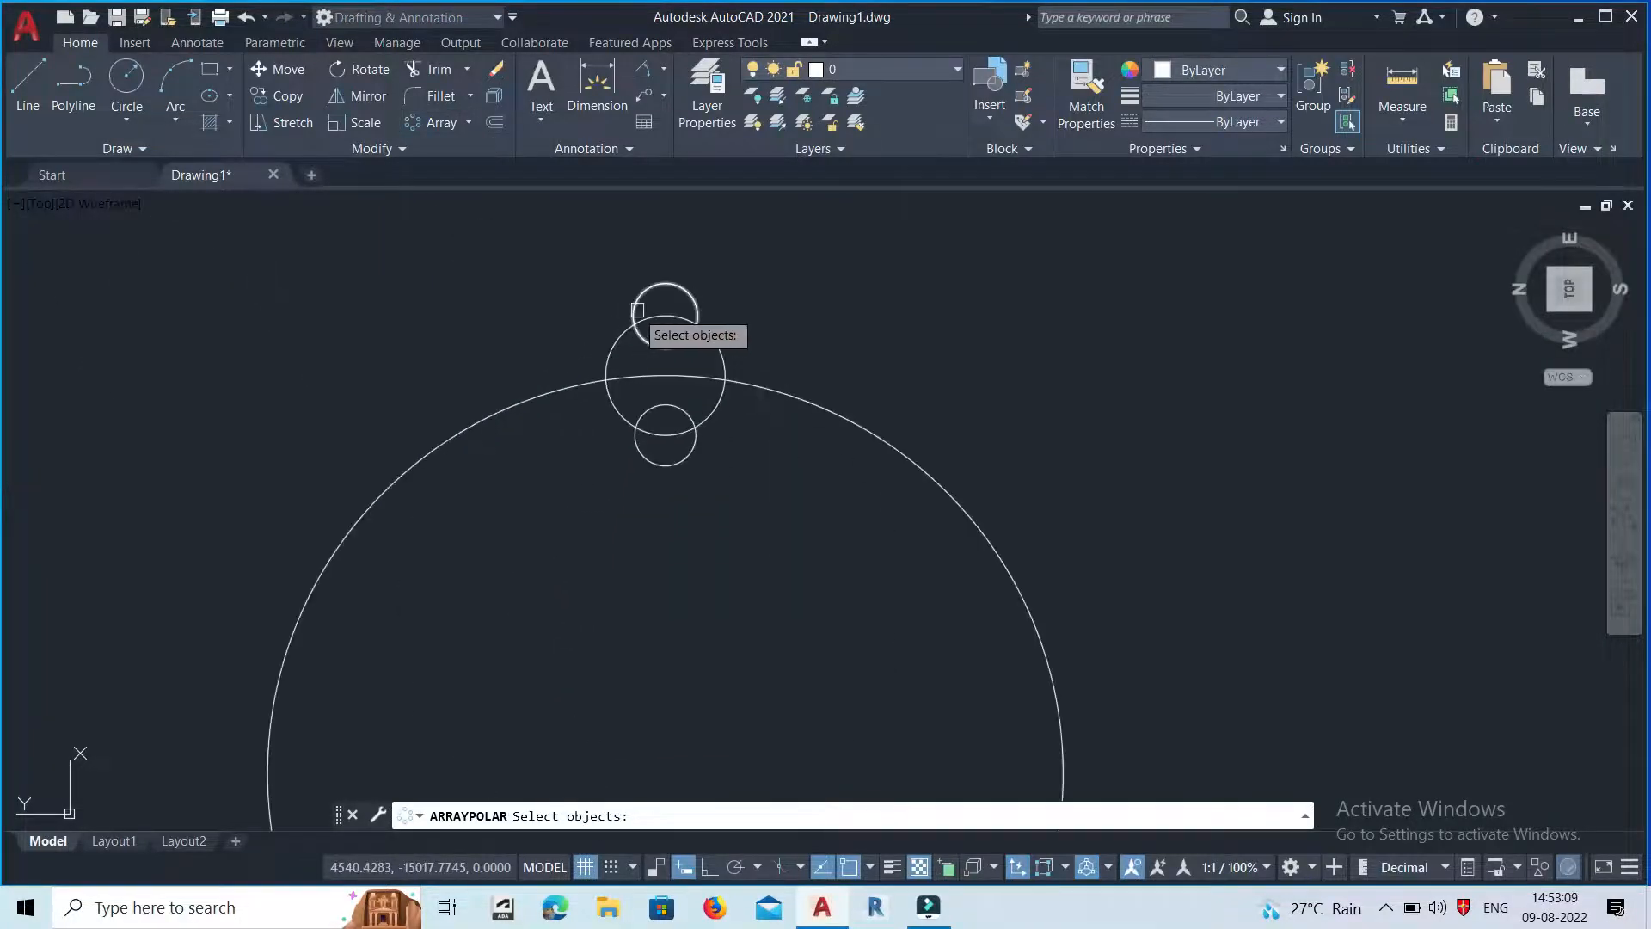
pyautogui.click(642, 312)
pyautogui.click(659, 314)
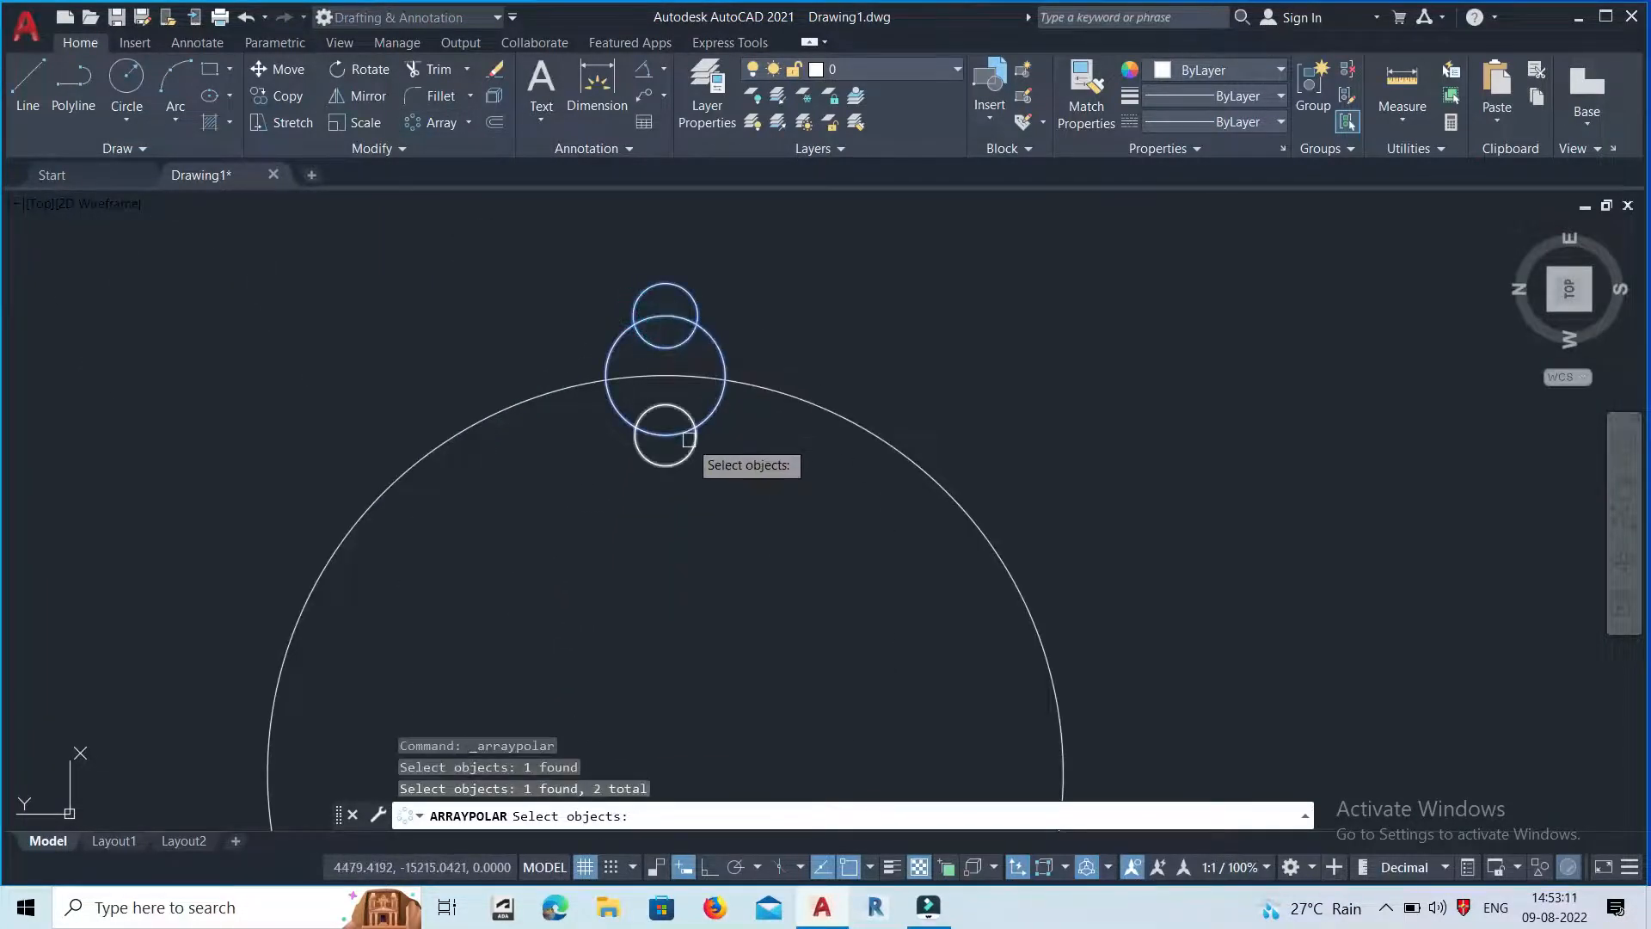
pyautogui.click(692, 449)
pyautogui.scroll(-3, 692, 450)
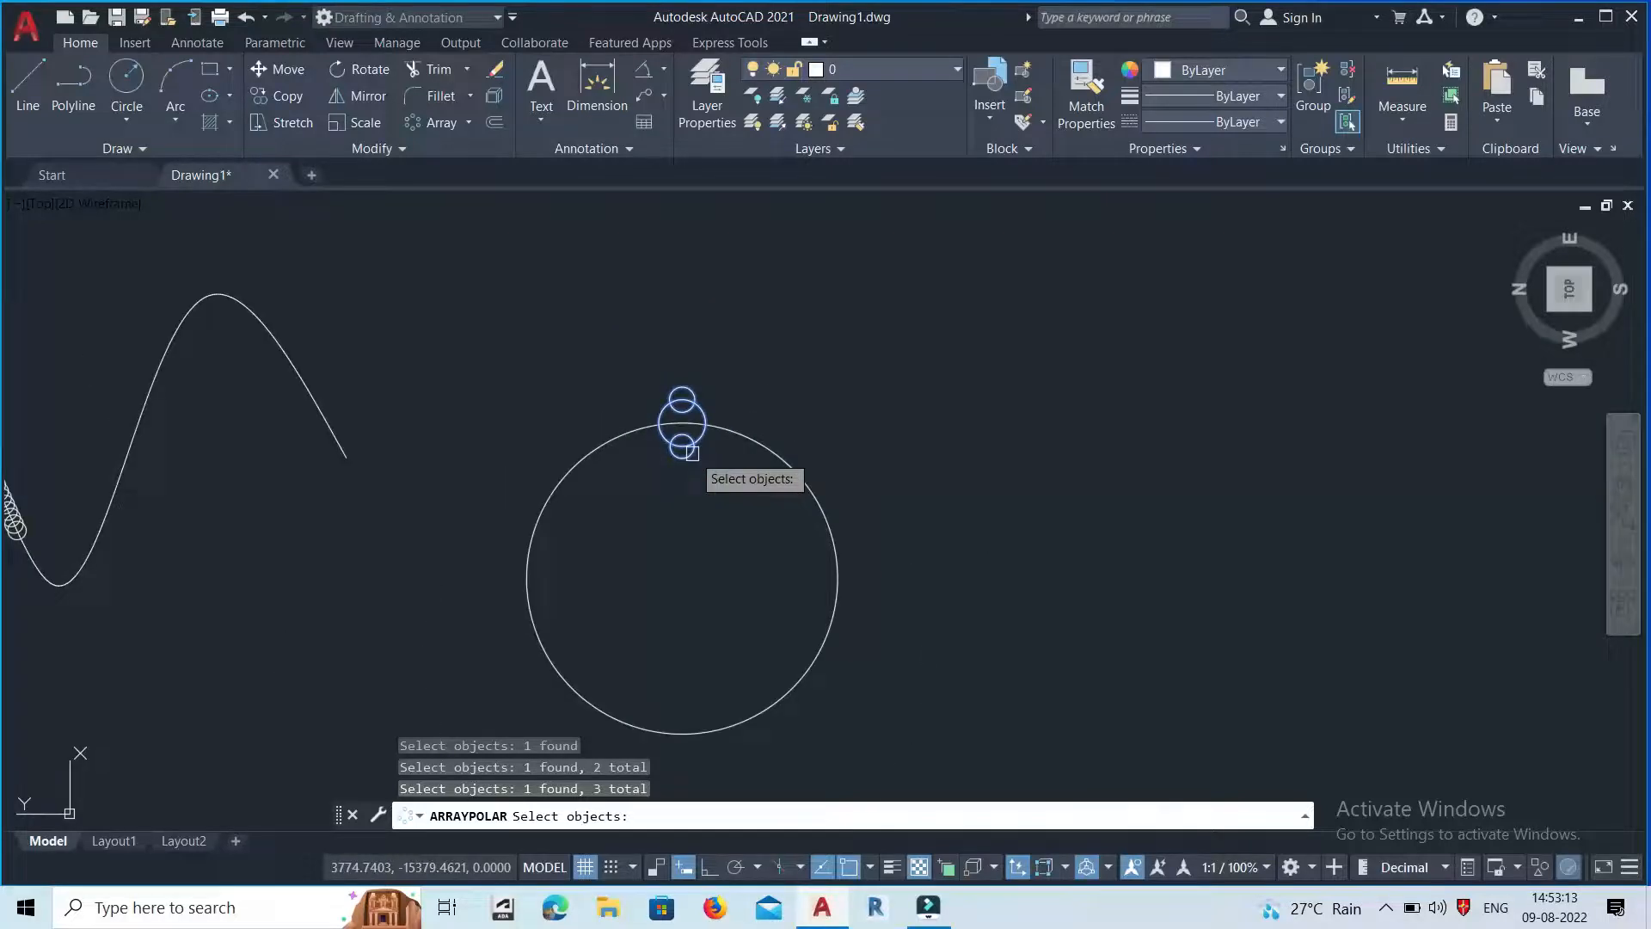
pyautogui.press('Return')
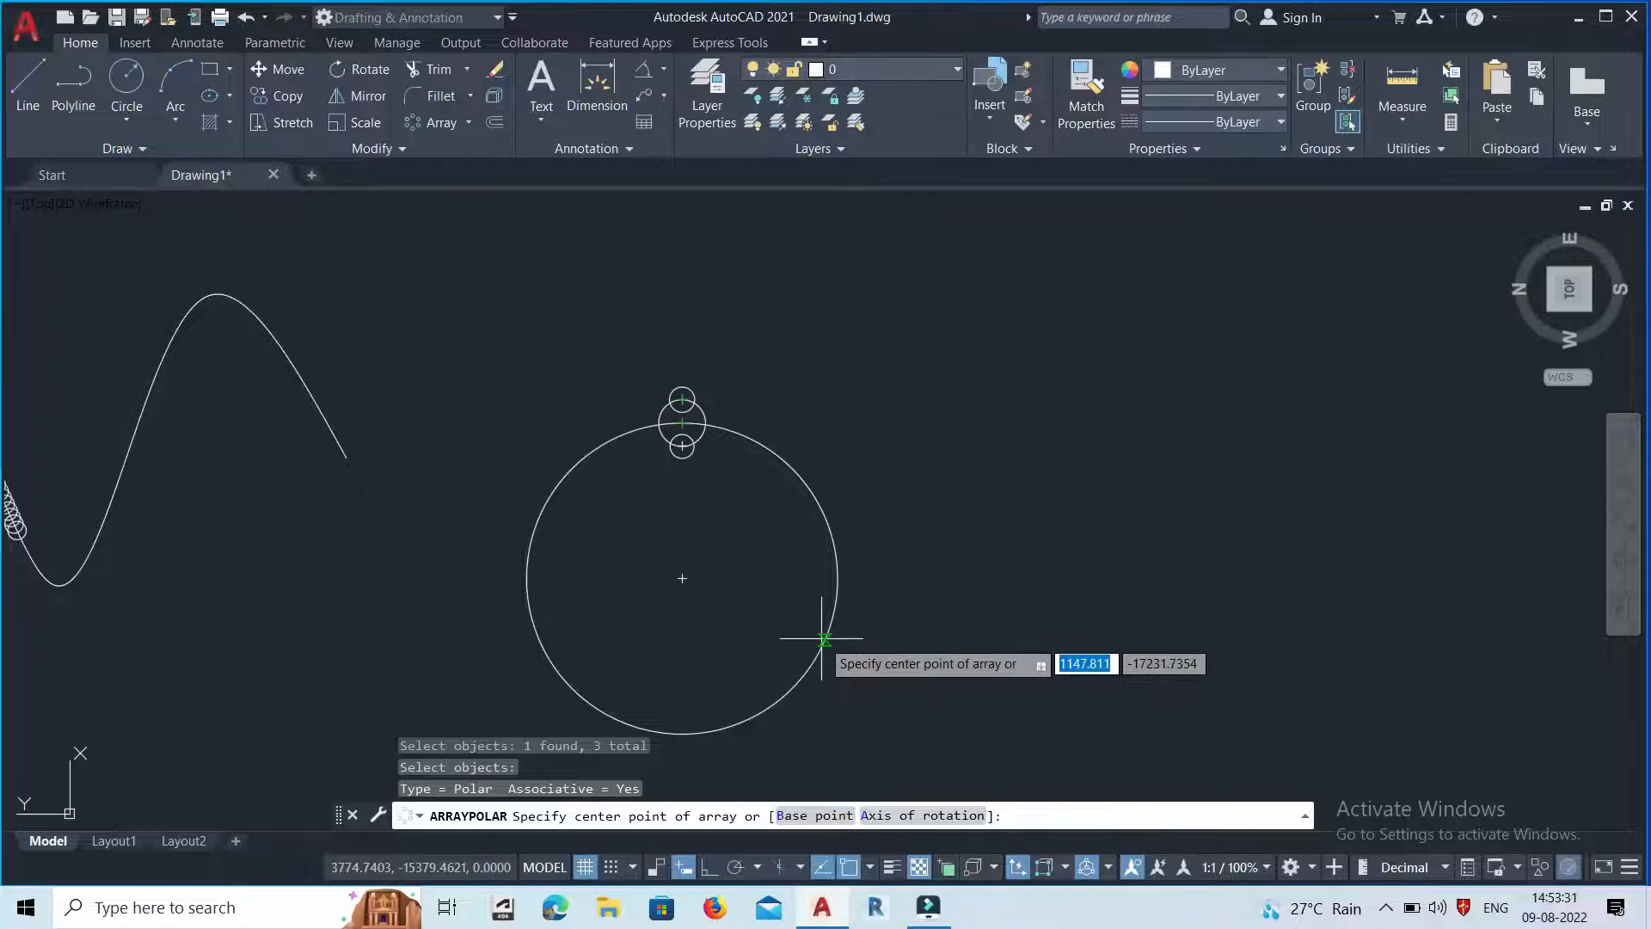
pyautogui.click(682, 577)
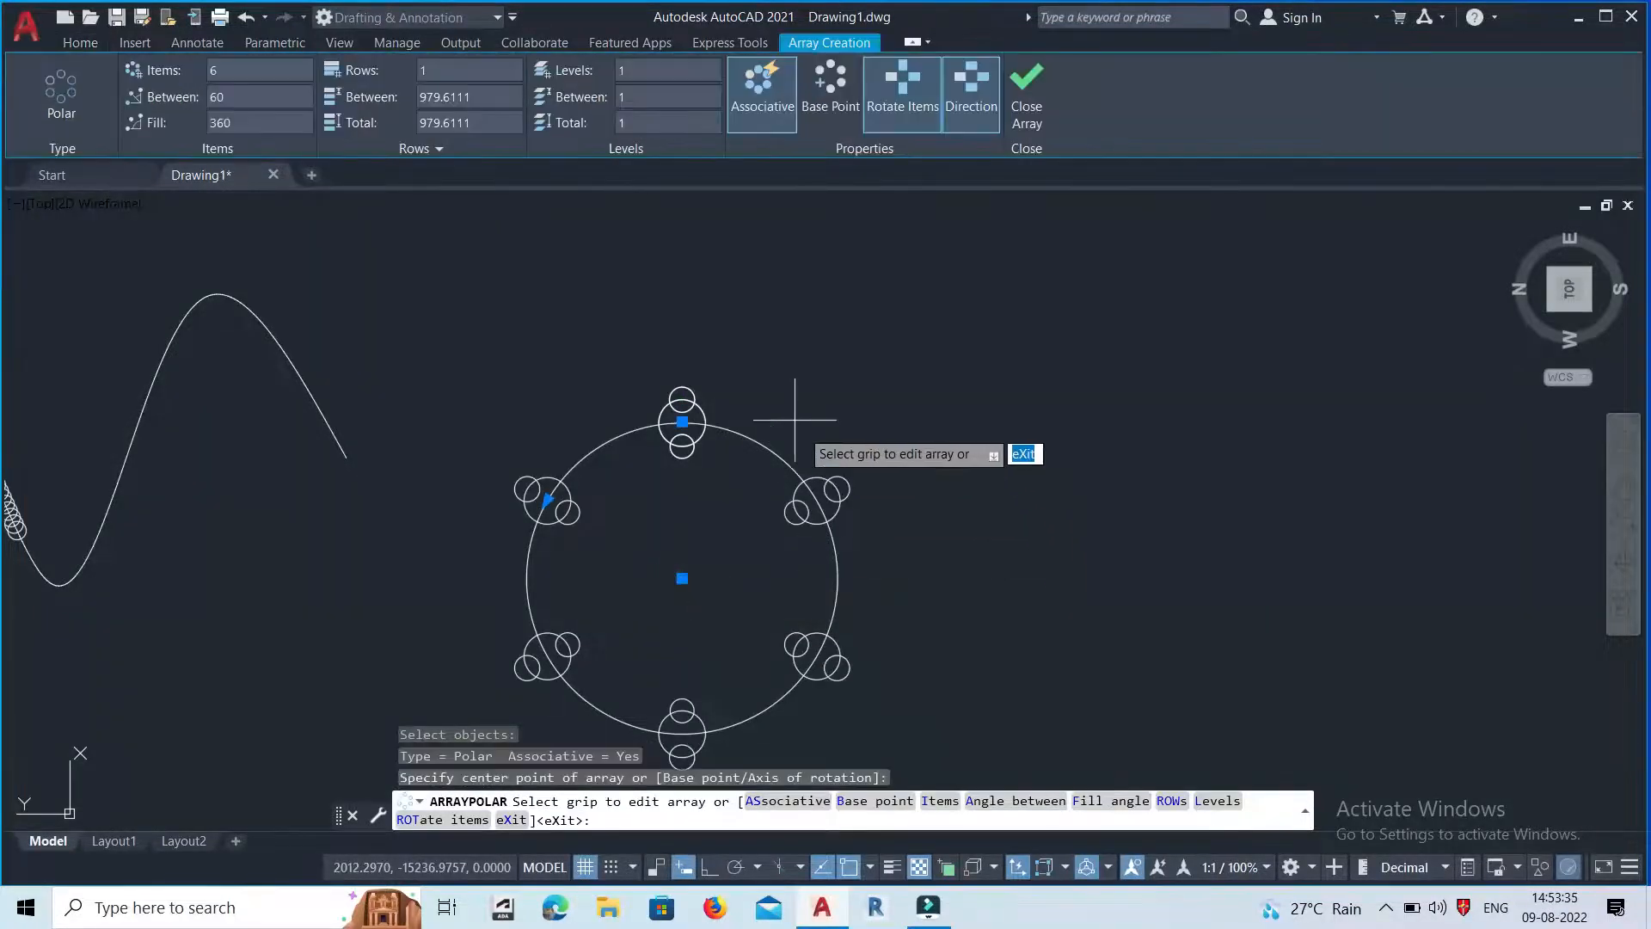
# Set the polar array's item count to 15.
pyautogui.moveTo(240, 73); pyautogui.dragTo(175, 72)
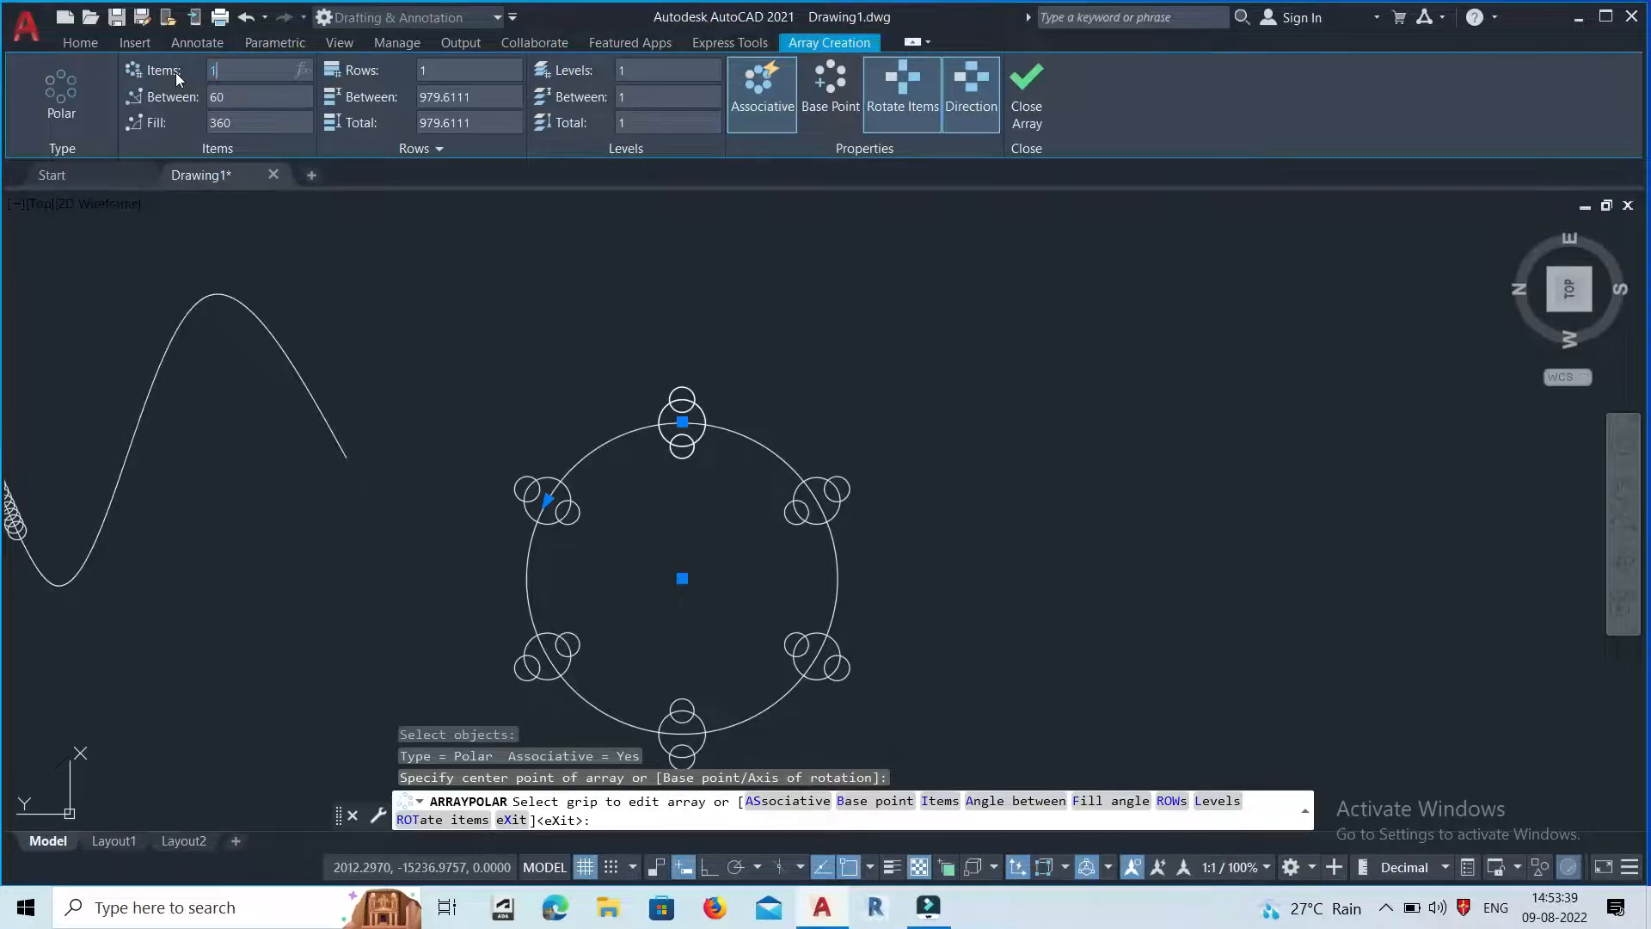
pyautogui.write('15')
pyautogui.press('Return')
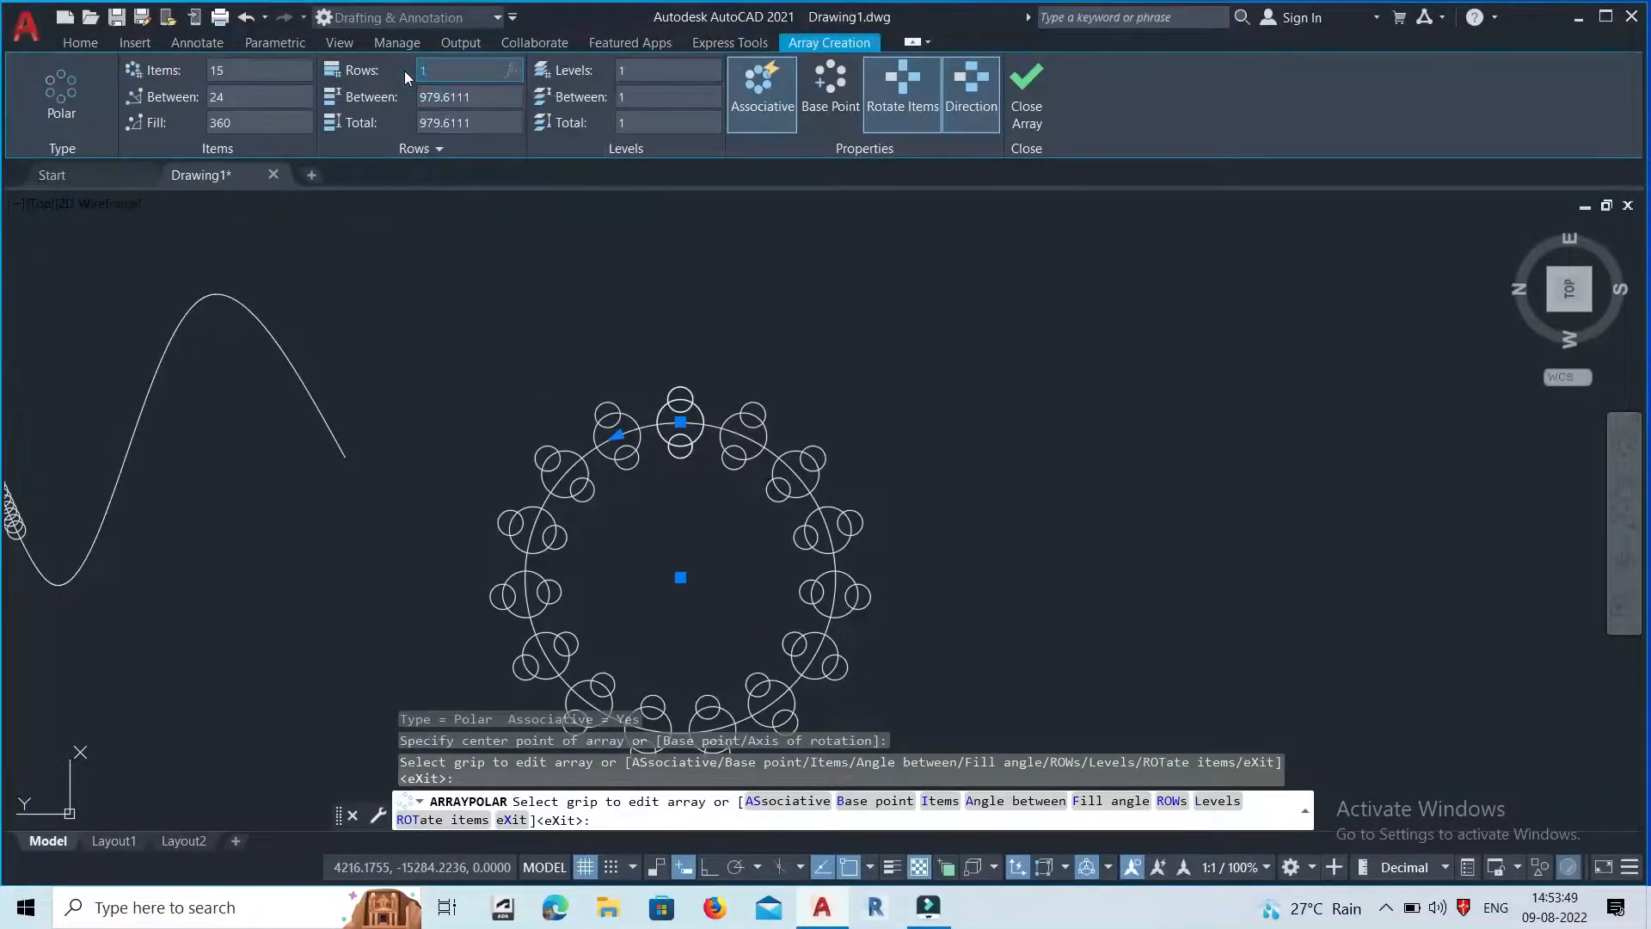
# Set the polar array to 10 rows, inspect the radiating circle chains, and finish the array.
pyautogui.press('Return')
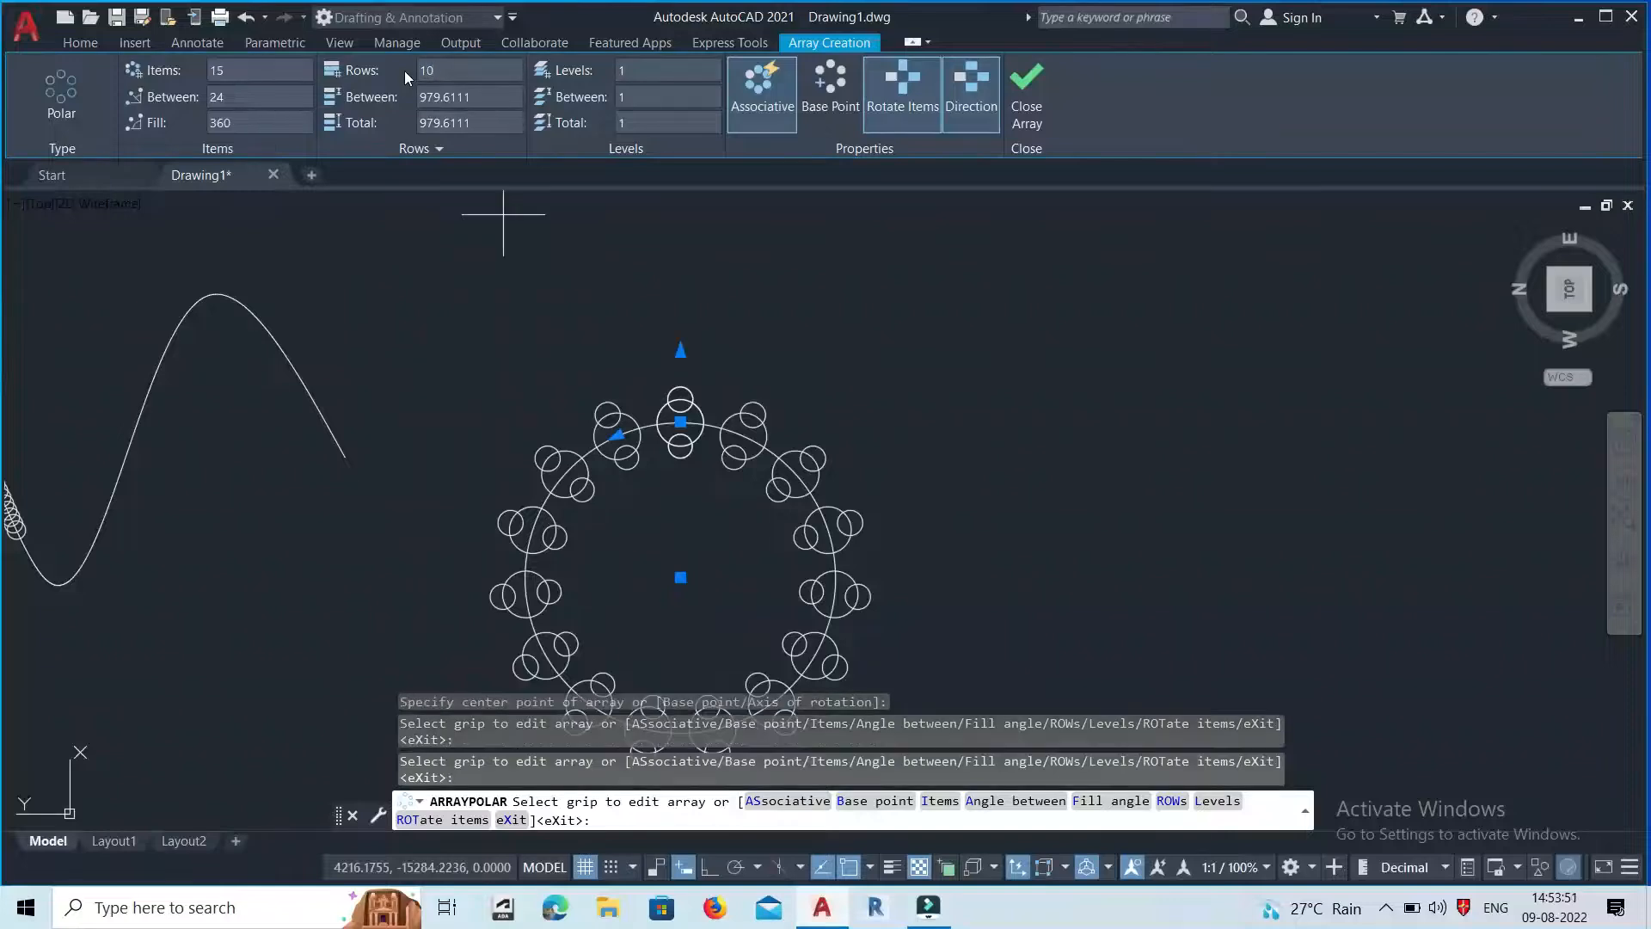
pyautogui.scroll(-3, 675, 370)
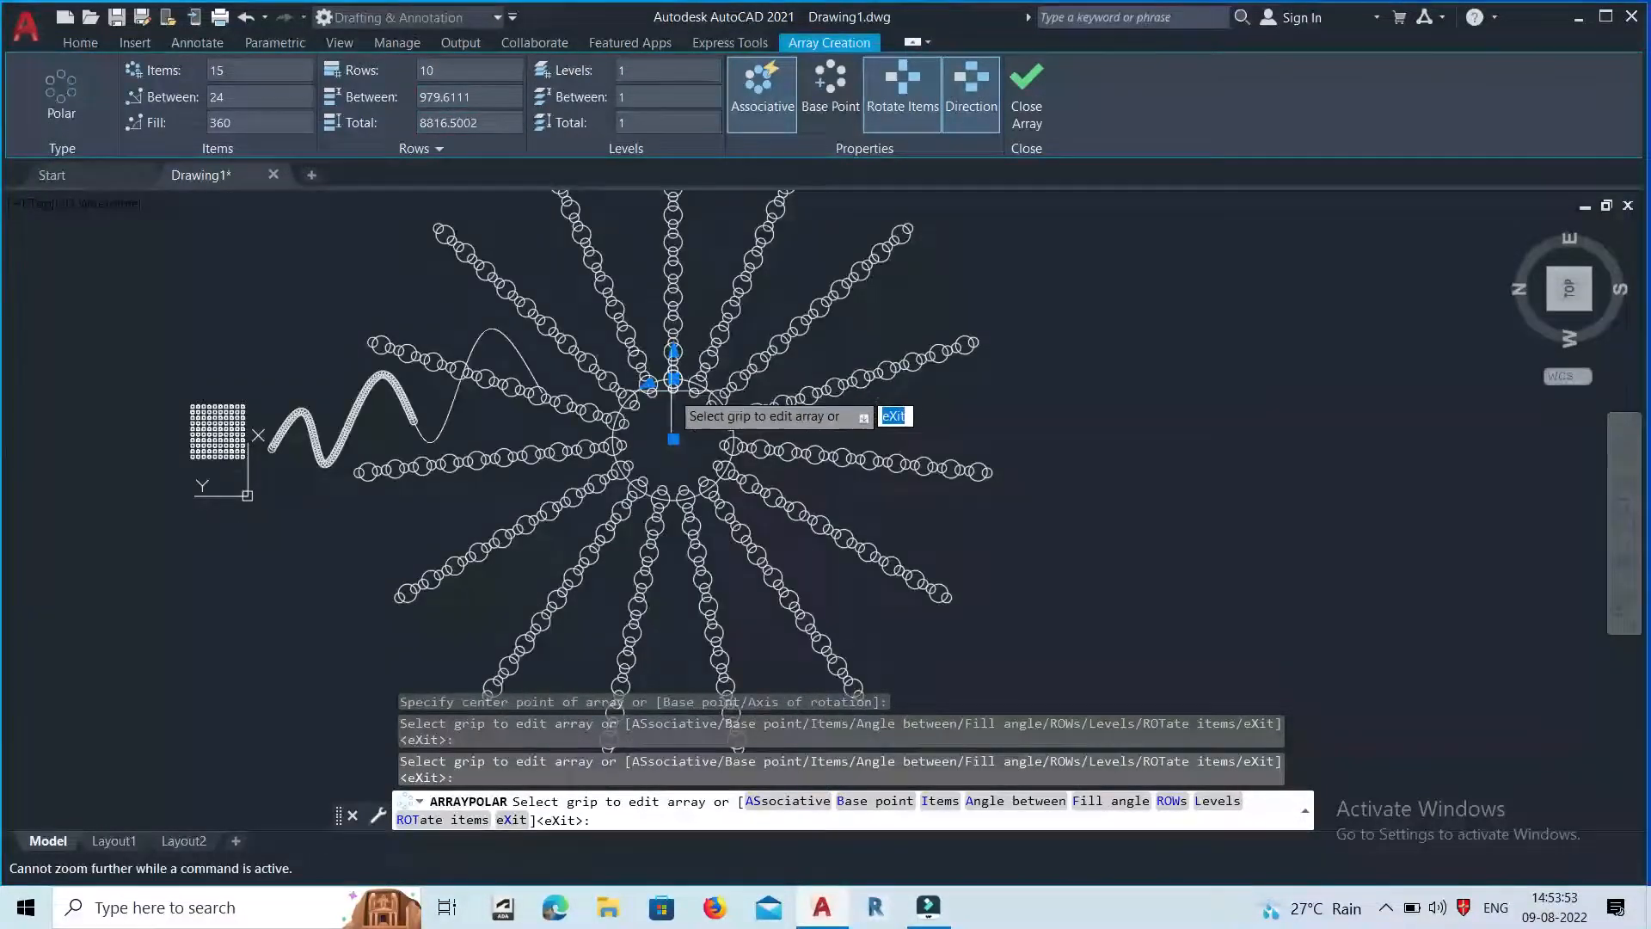
pyautogui.scroll(2, 675, 352)
pyautogui.scroll(-2, 669, 362)
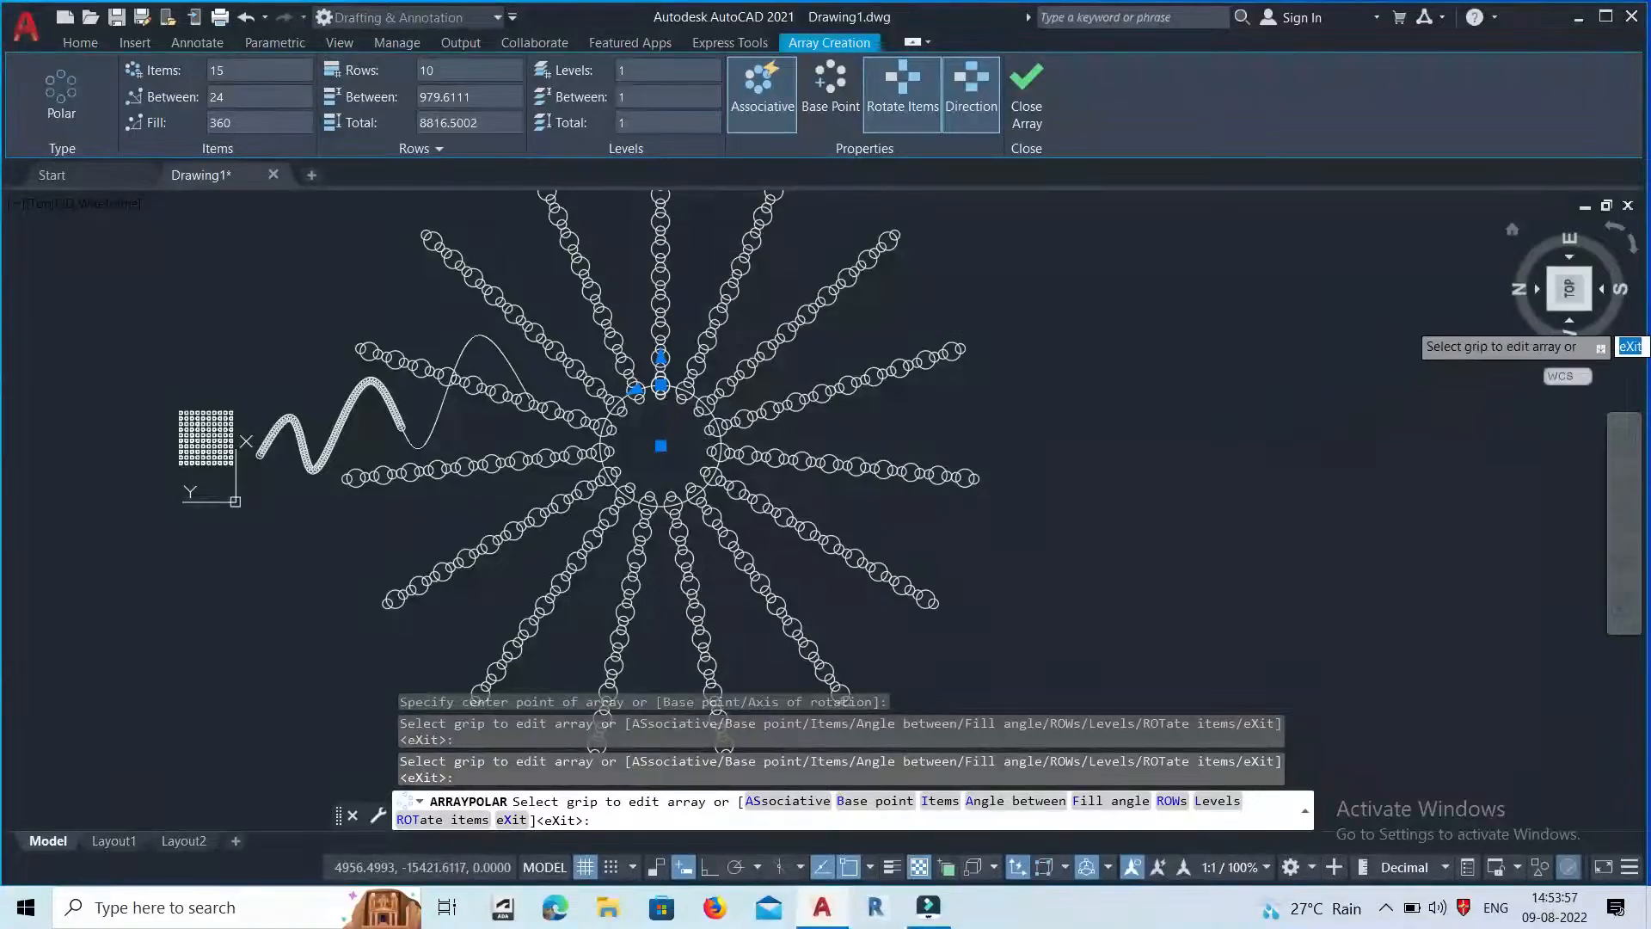
pyautogui.scroll(-1, 641, 399)
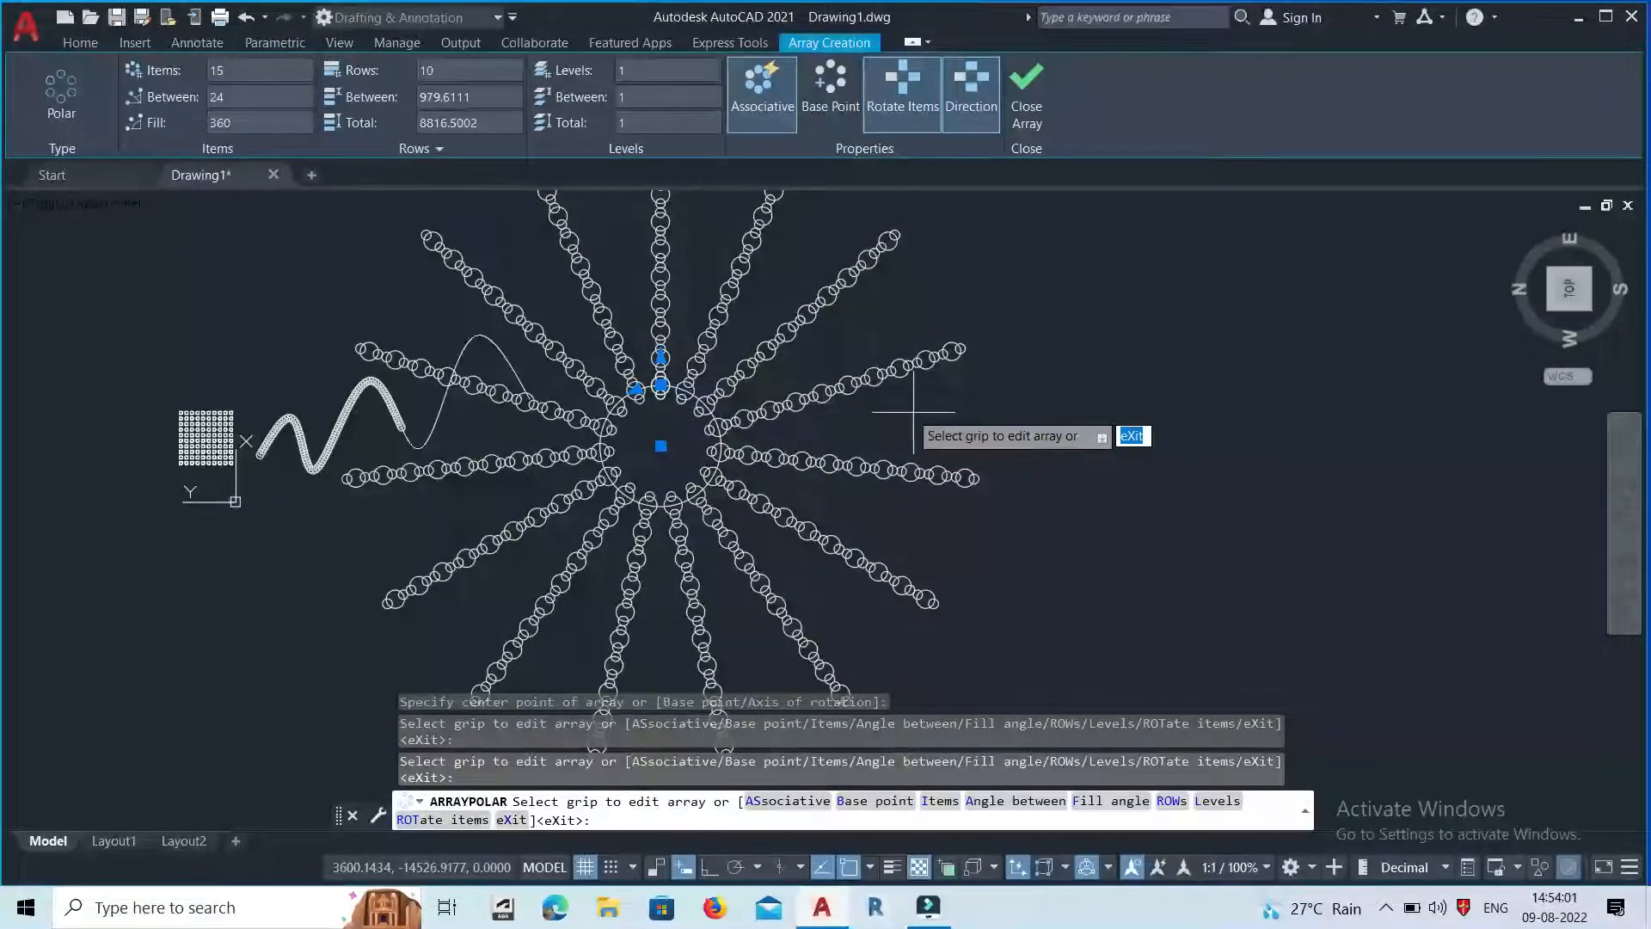
pyautogui.press('Escape')
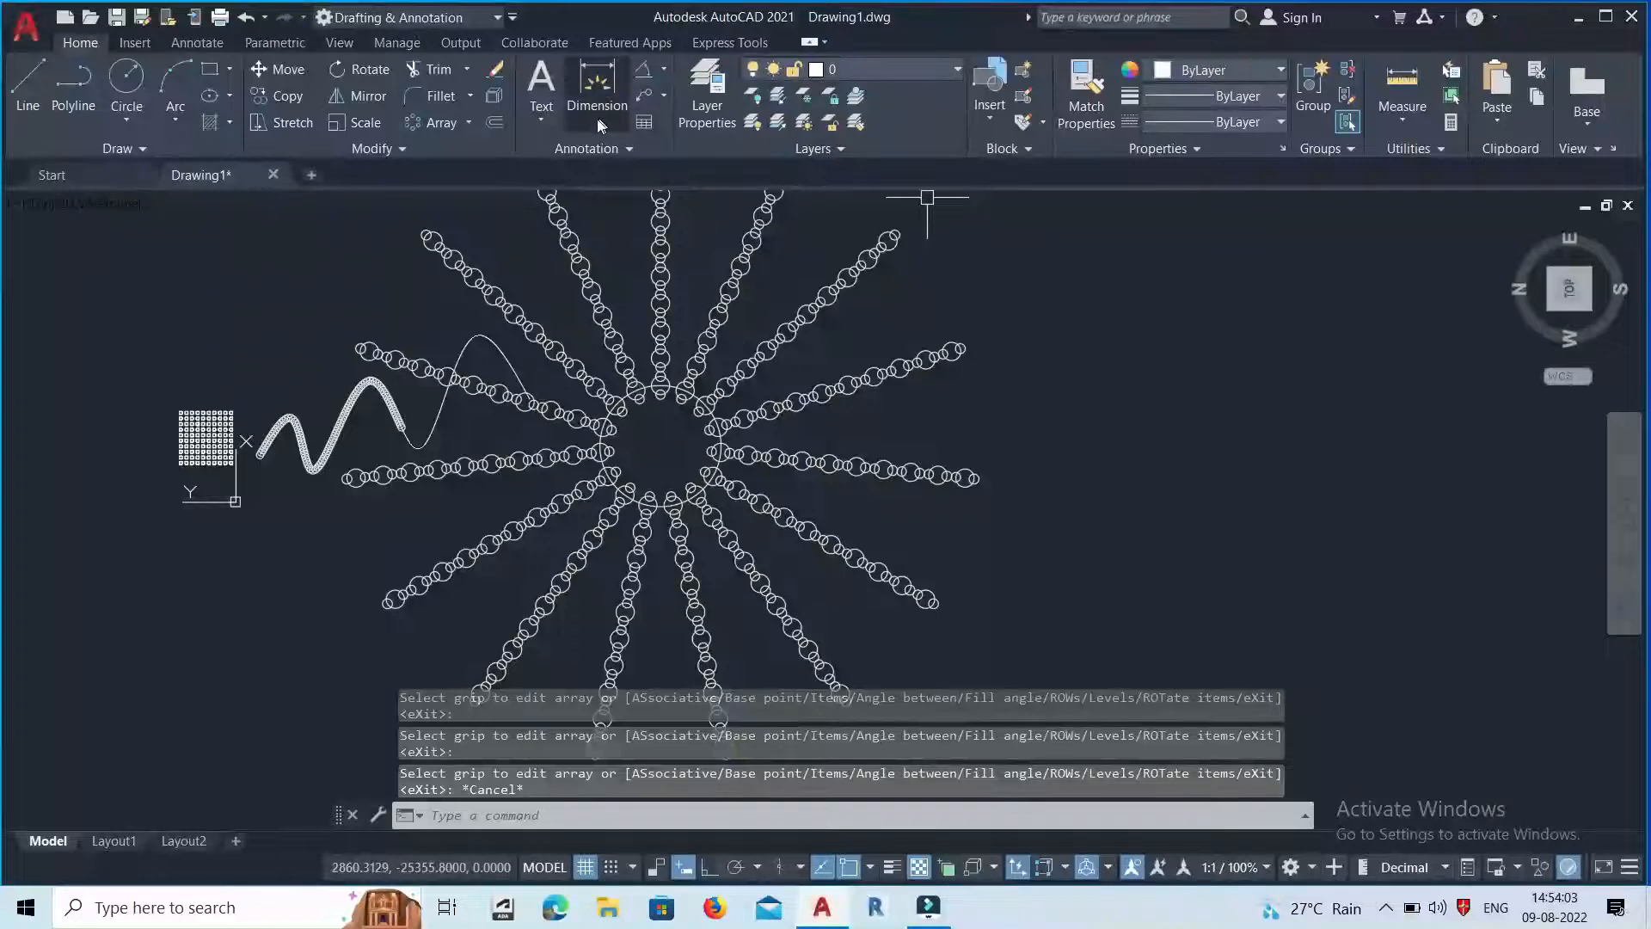
pyautogui.click(469, 123)
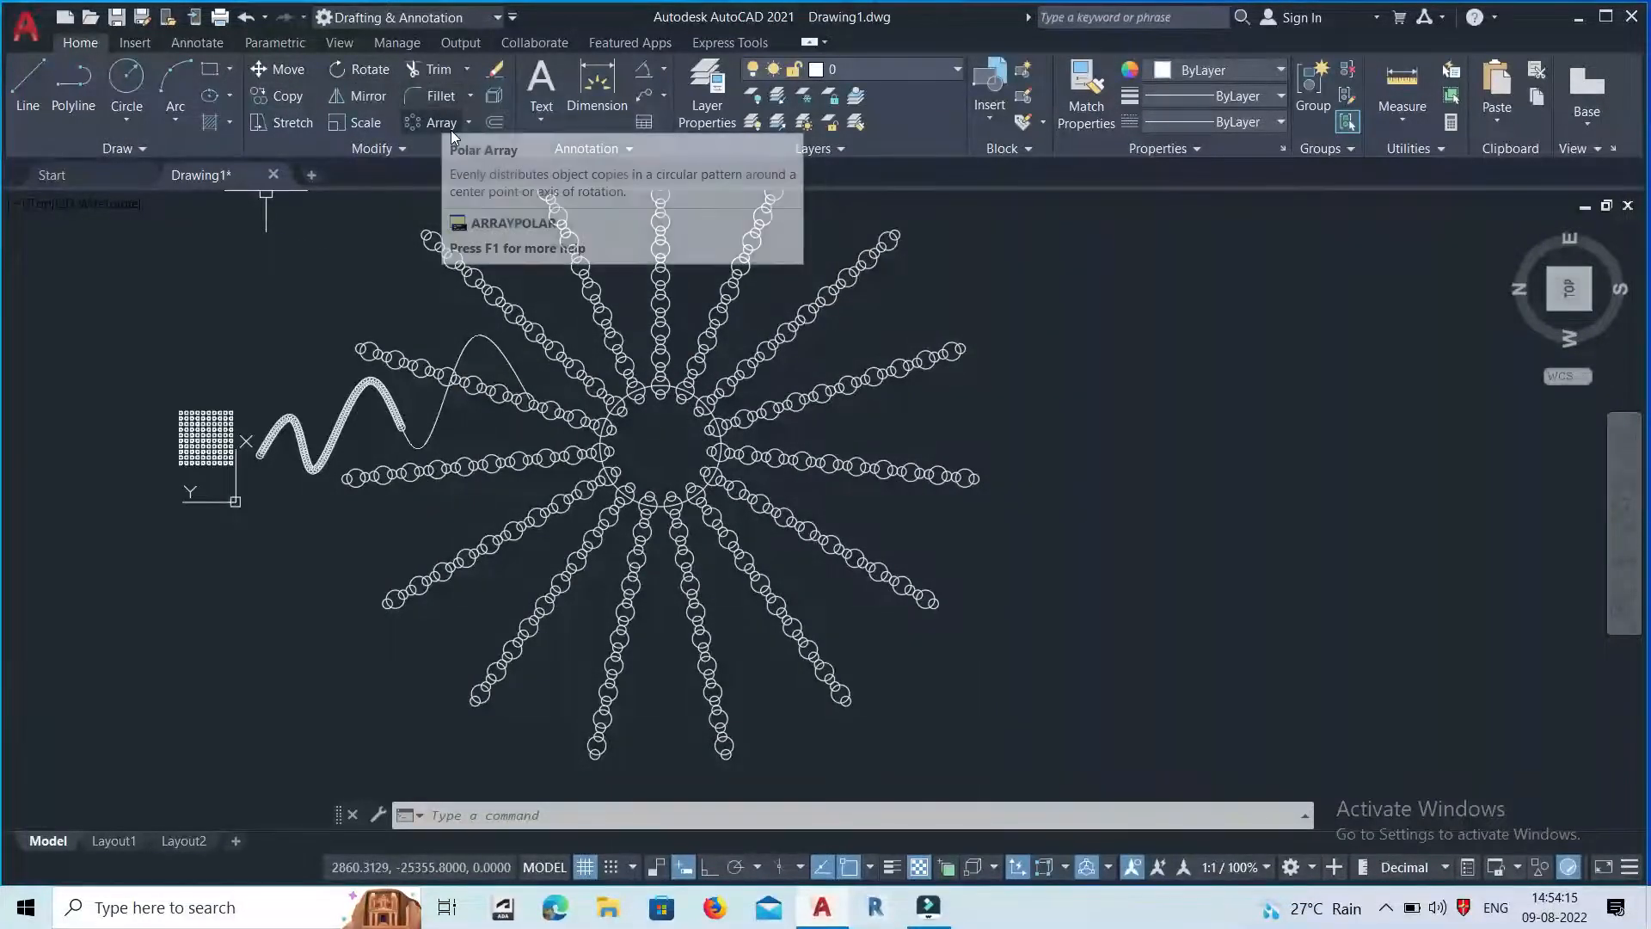
pyautogui.click(129, 151)
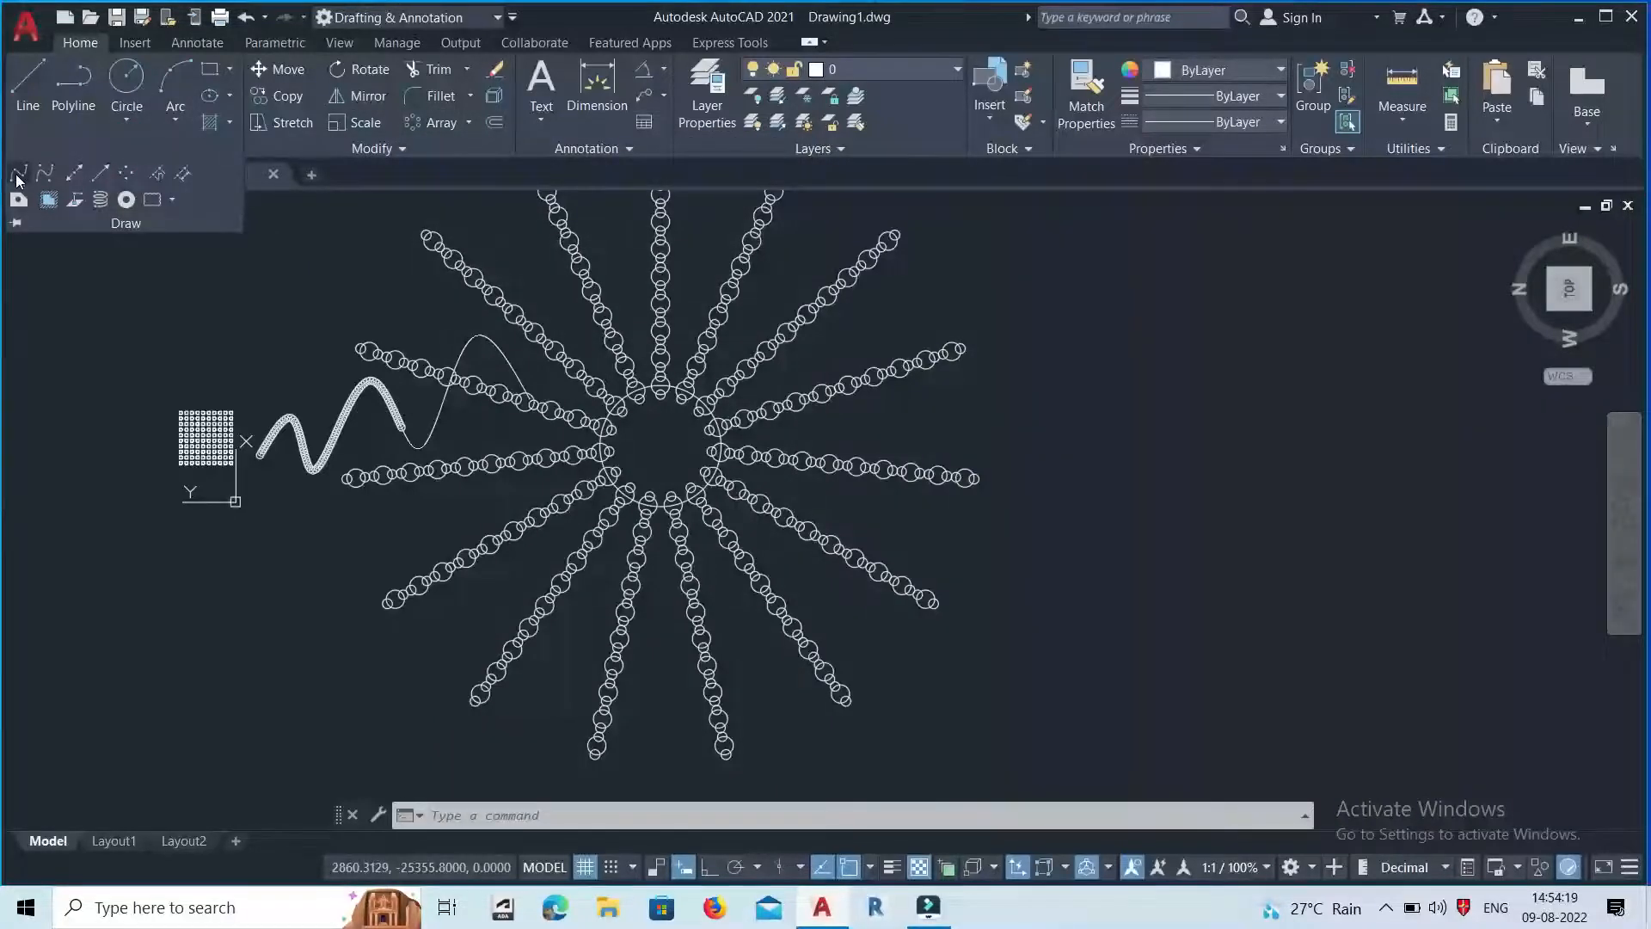
pyautogui.press('Escape')
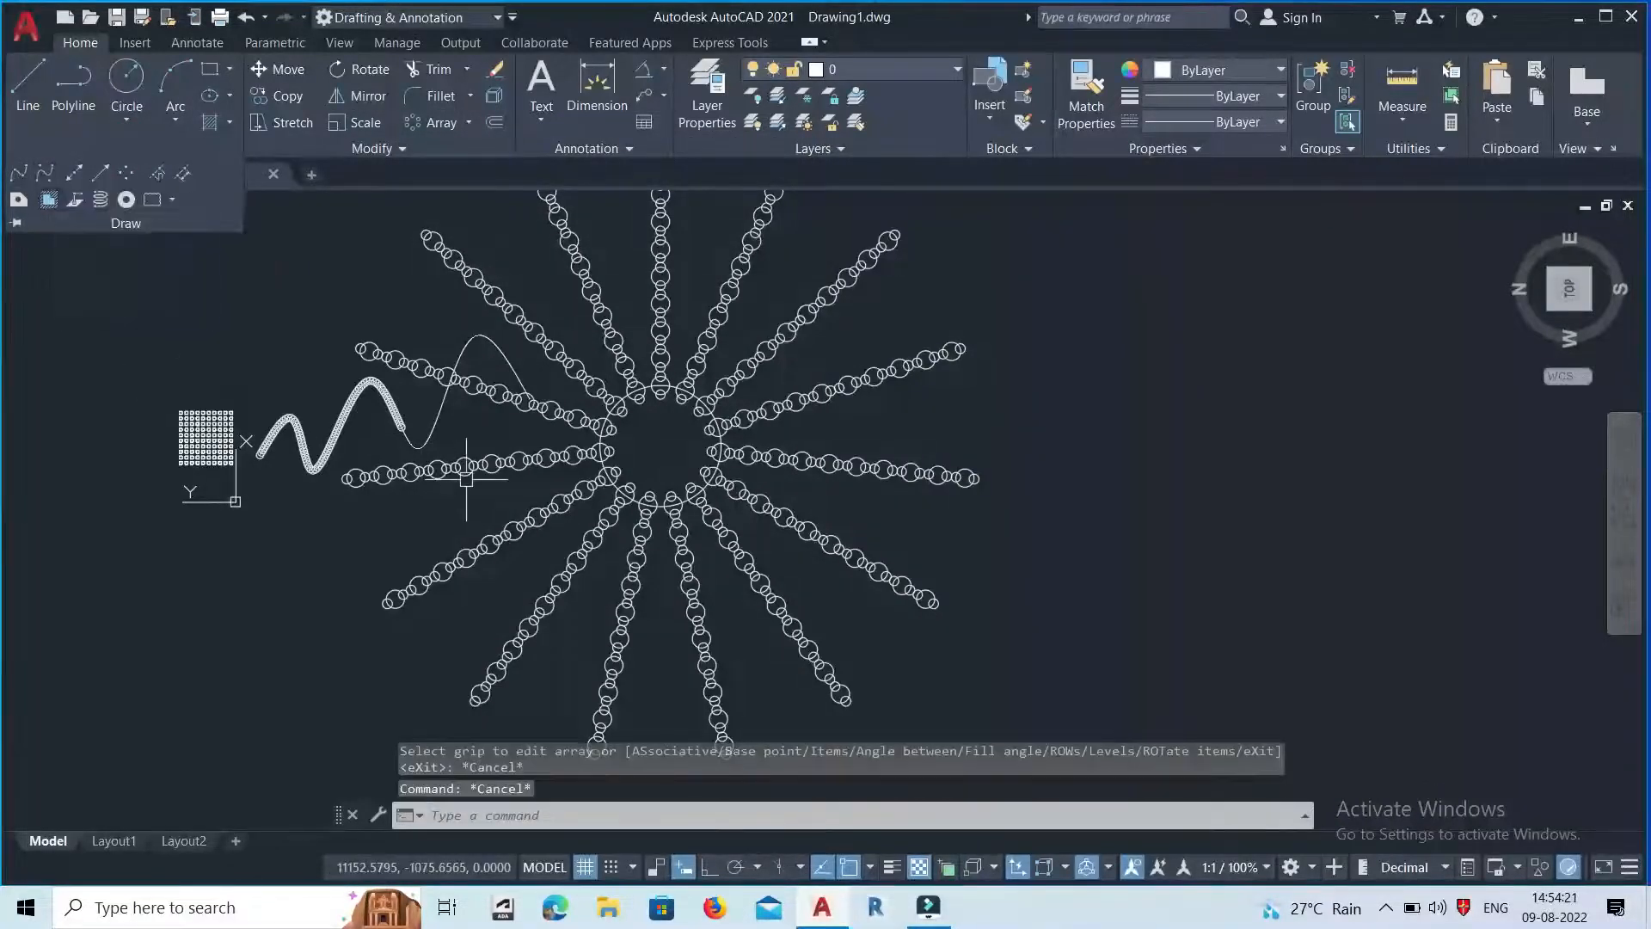